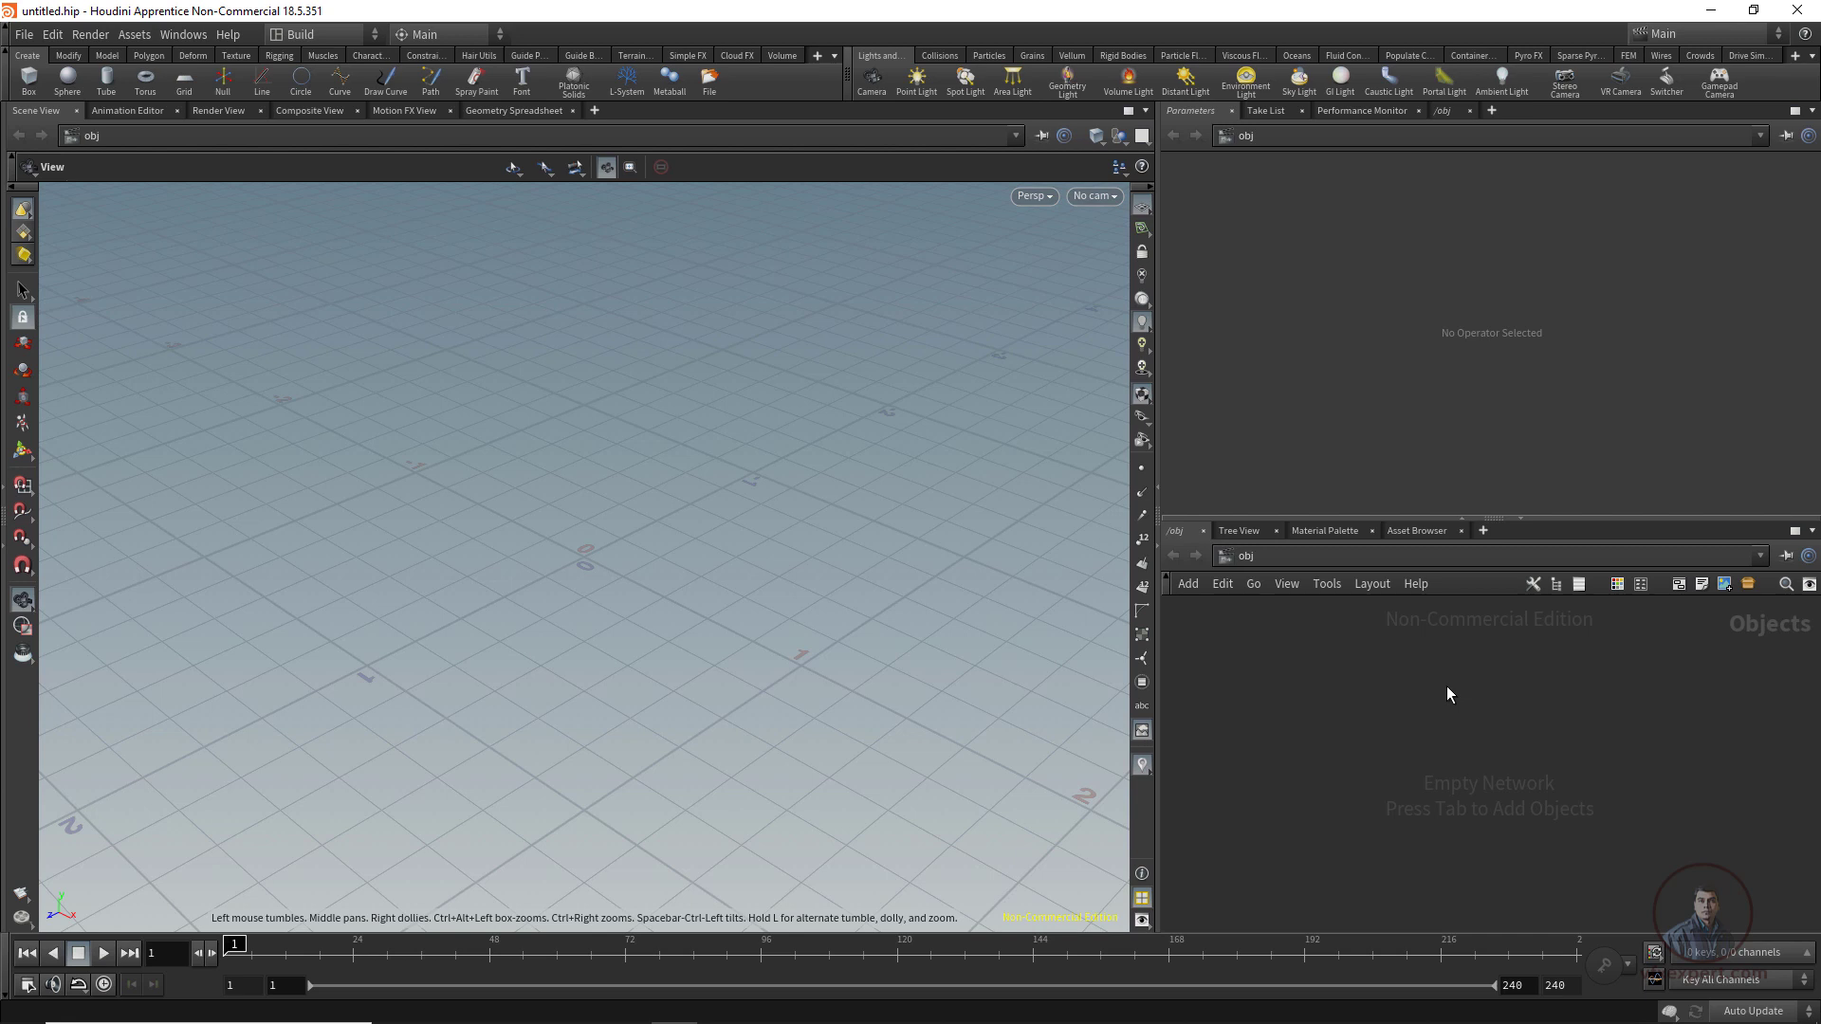
# Add a Geometry object node to the empty object-level network.
pyautogui.press('Tab')
pyautogui.write('ge')
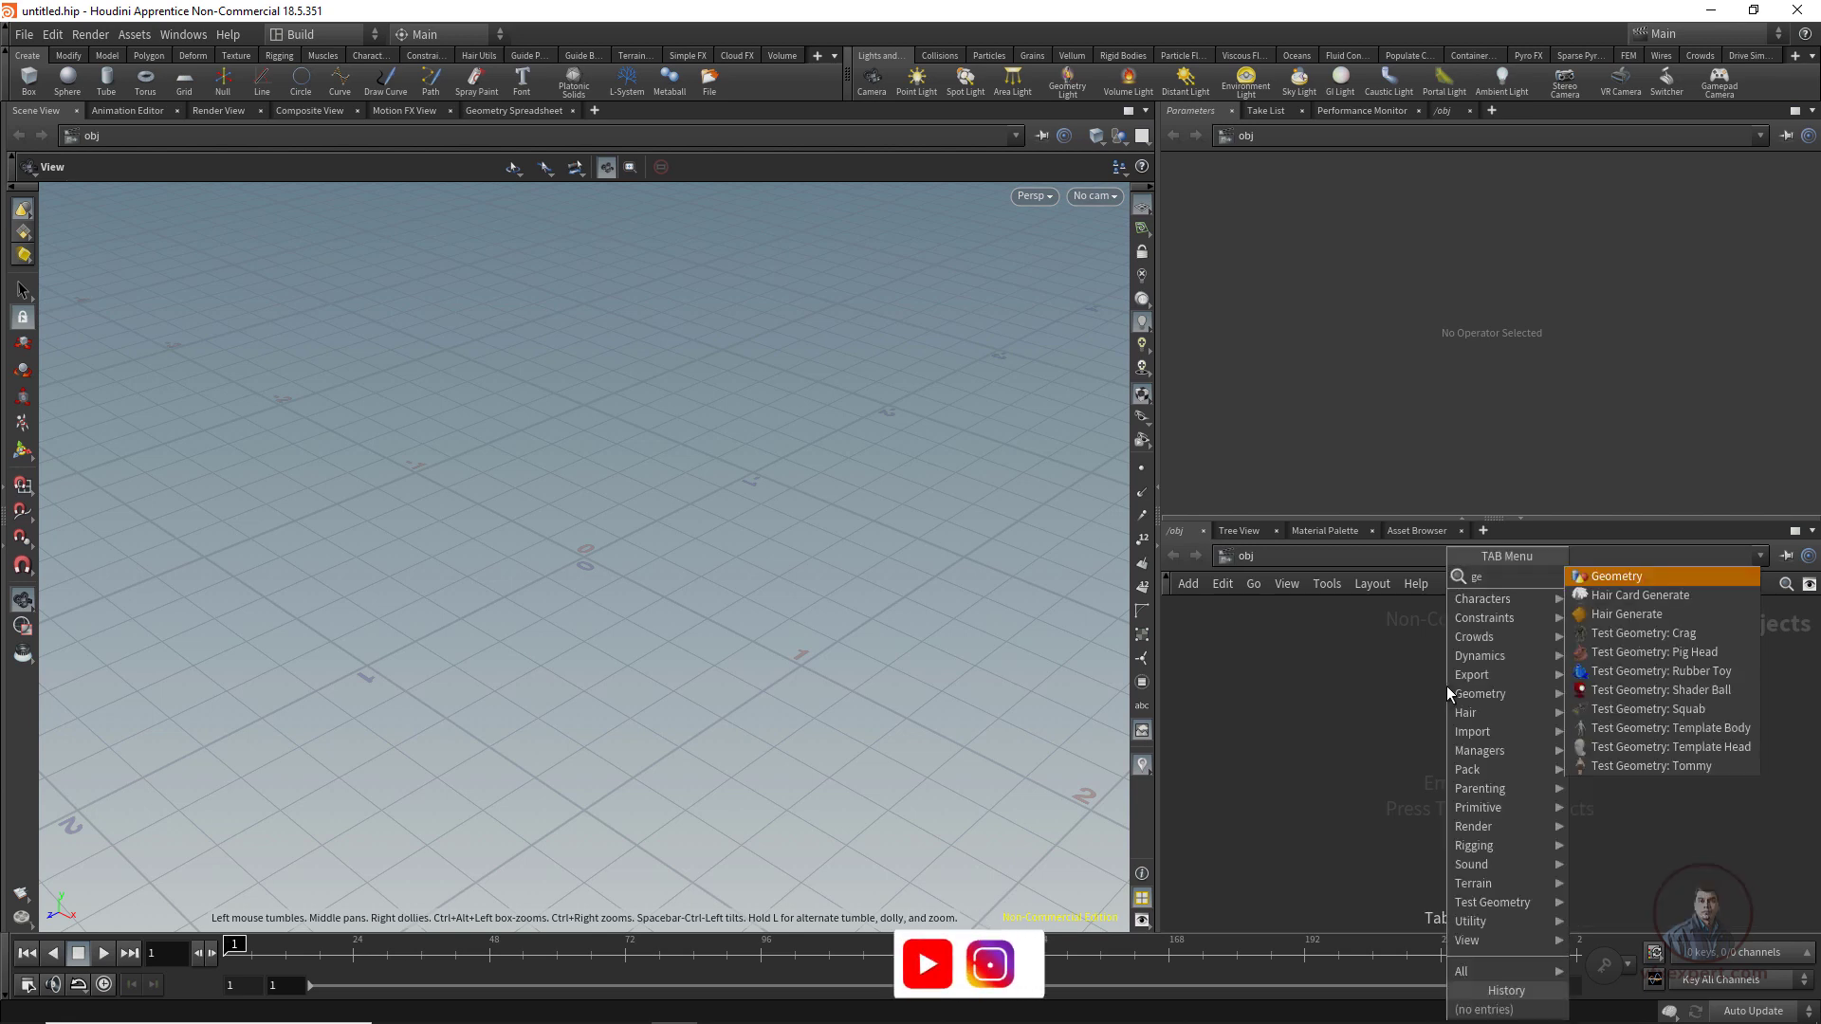
pyautogui.press('Down')
pyautogui.press('Down')
pyautogui.press('Down')
pyautogui.press('Down')
pyautogui.press('Down')
pyautogui.click(1633, 577)
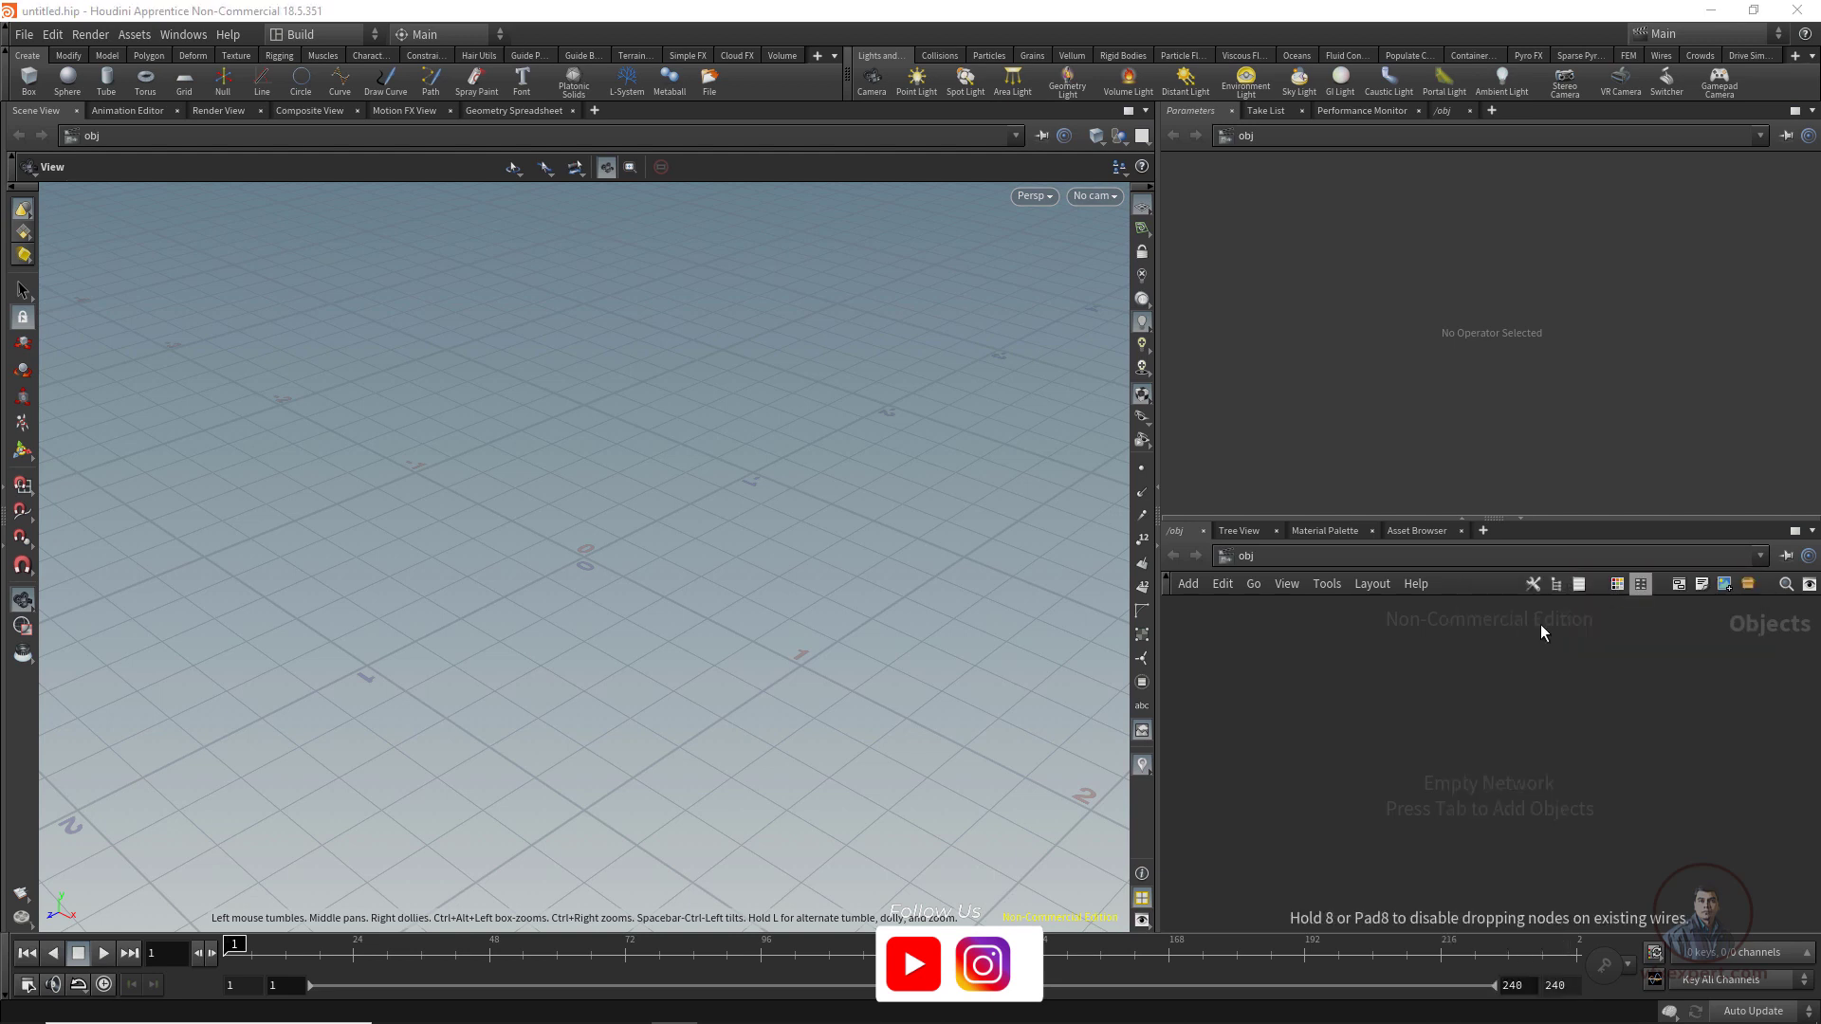
pyautogui.click(1436, 660)
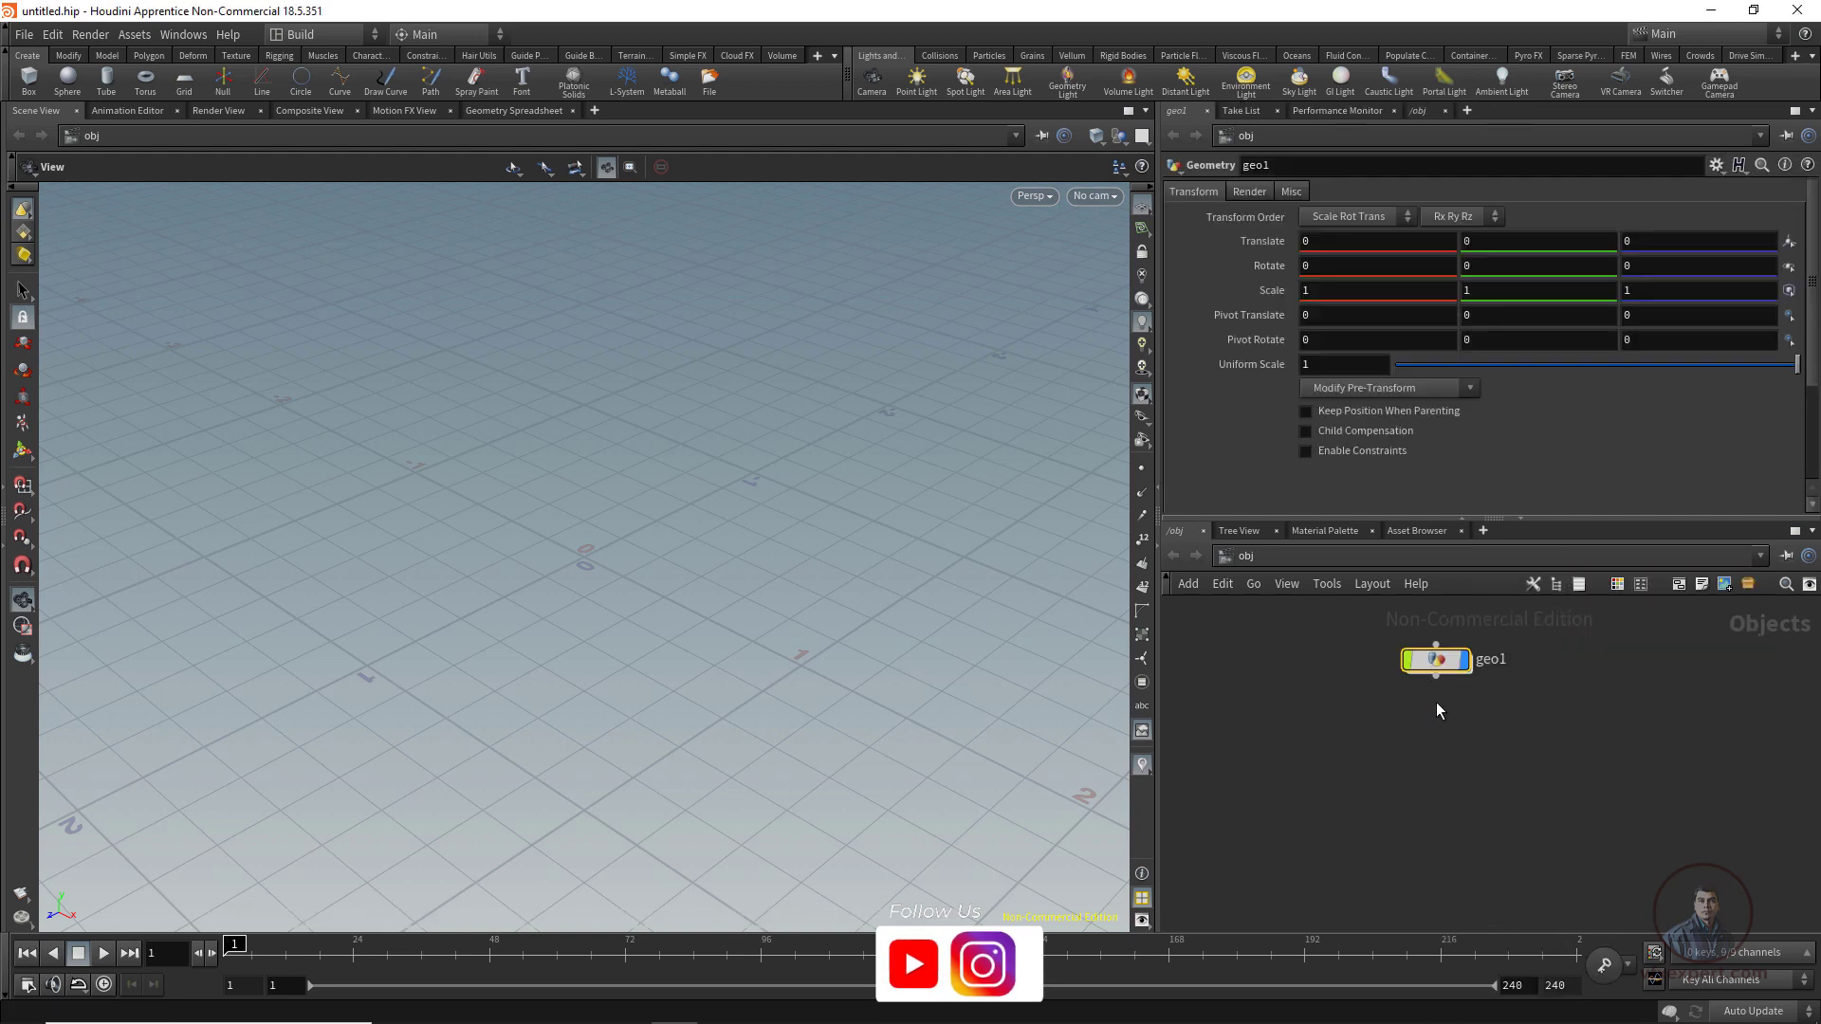
# Rename the new geometry node as bg_scene.
pyautogui.doubleClick(1500, 665)
pyautogui.write('bg_scene')
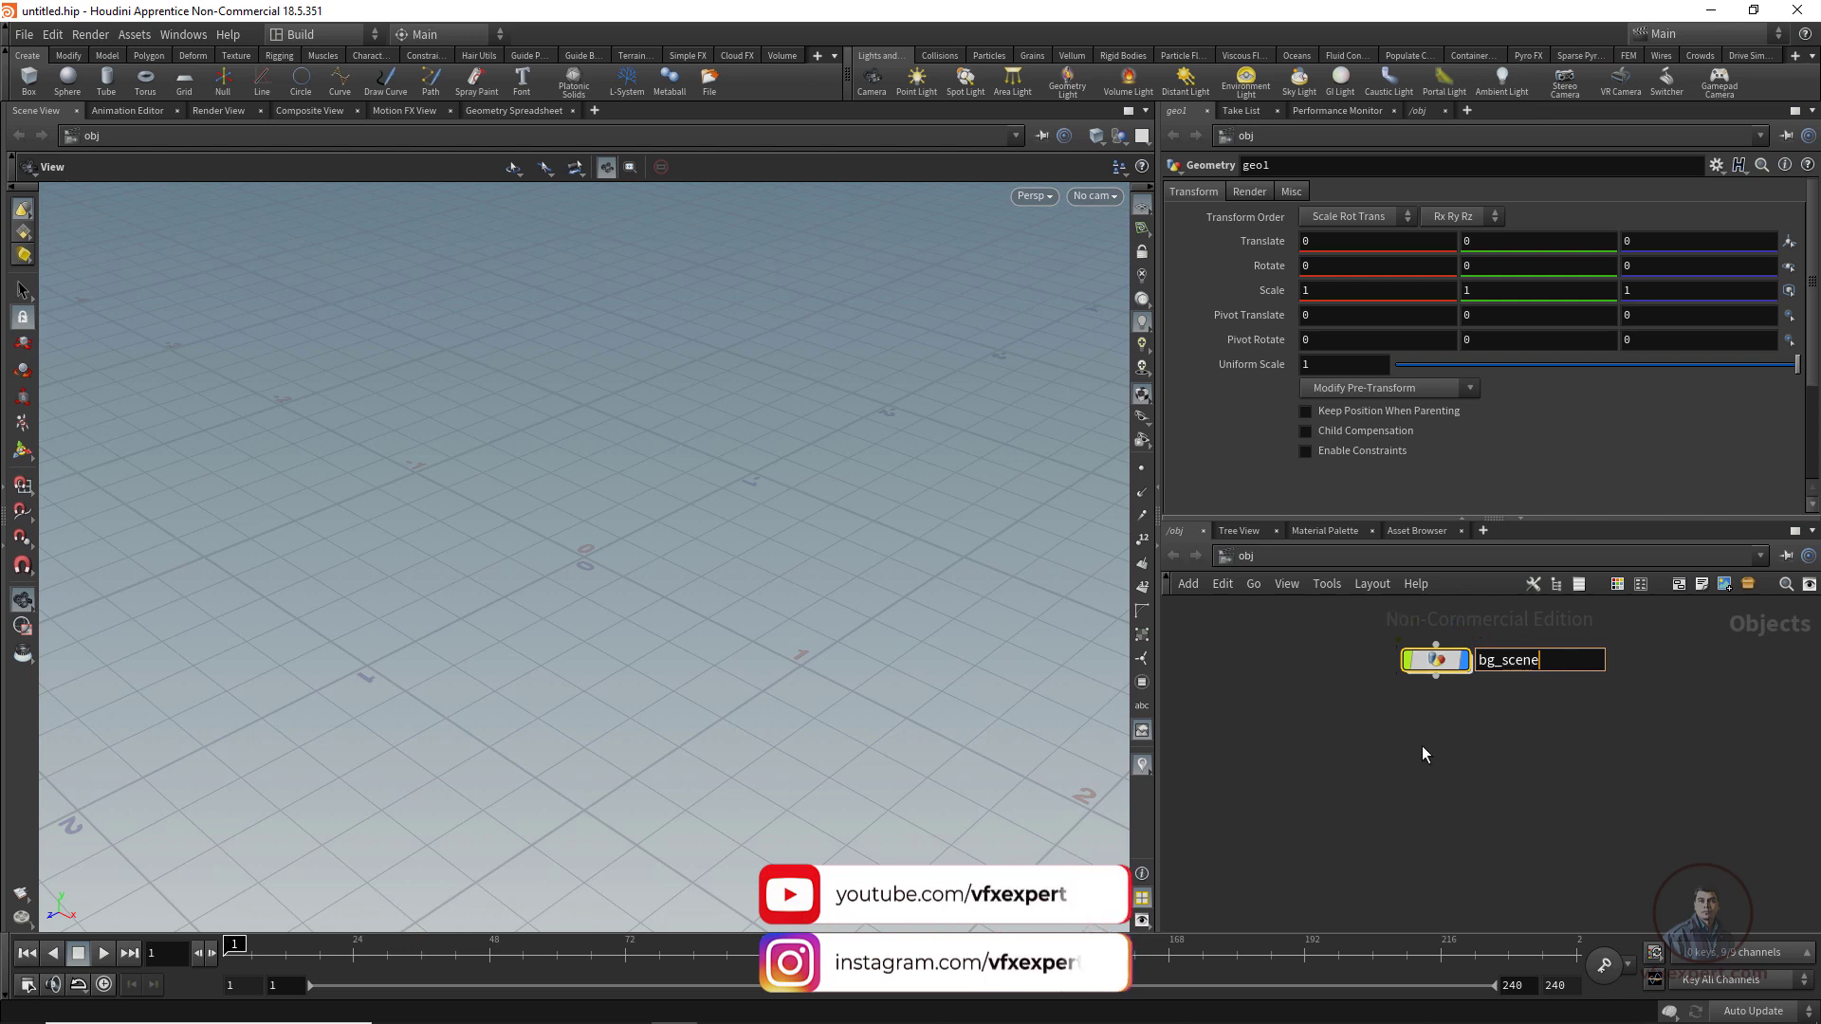
pyautogui.press('Return')
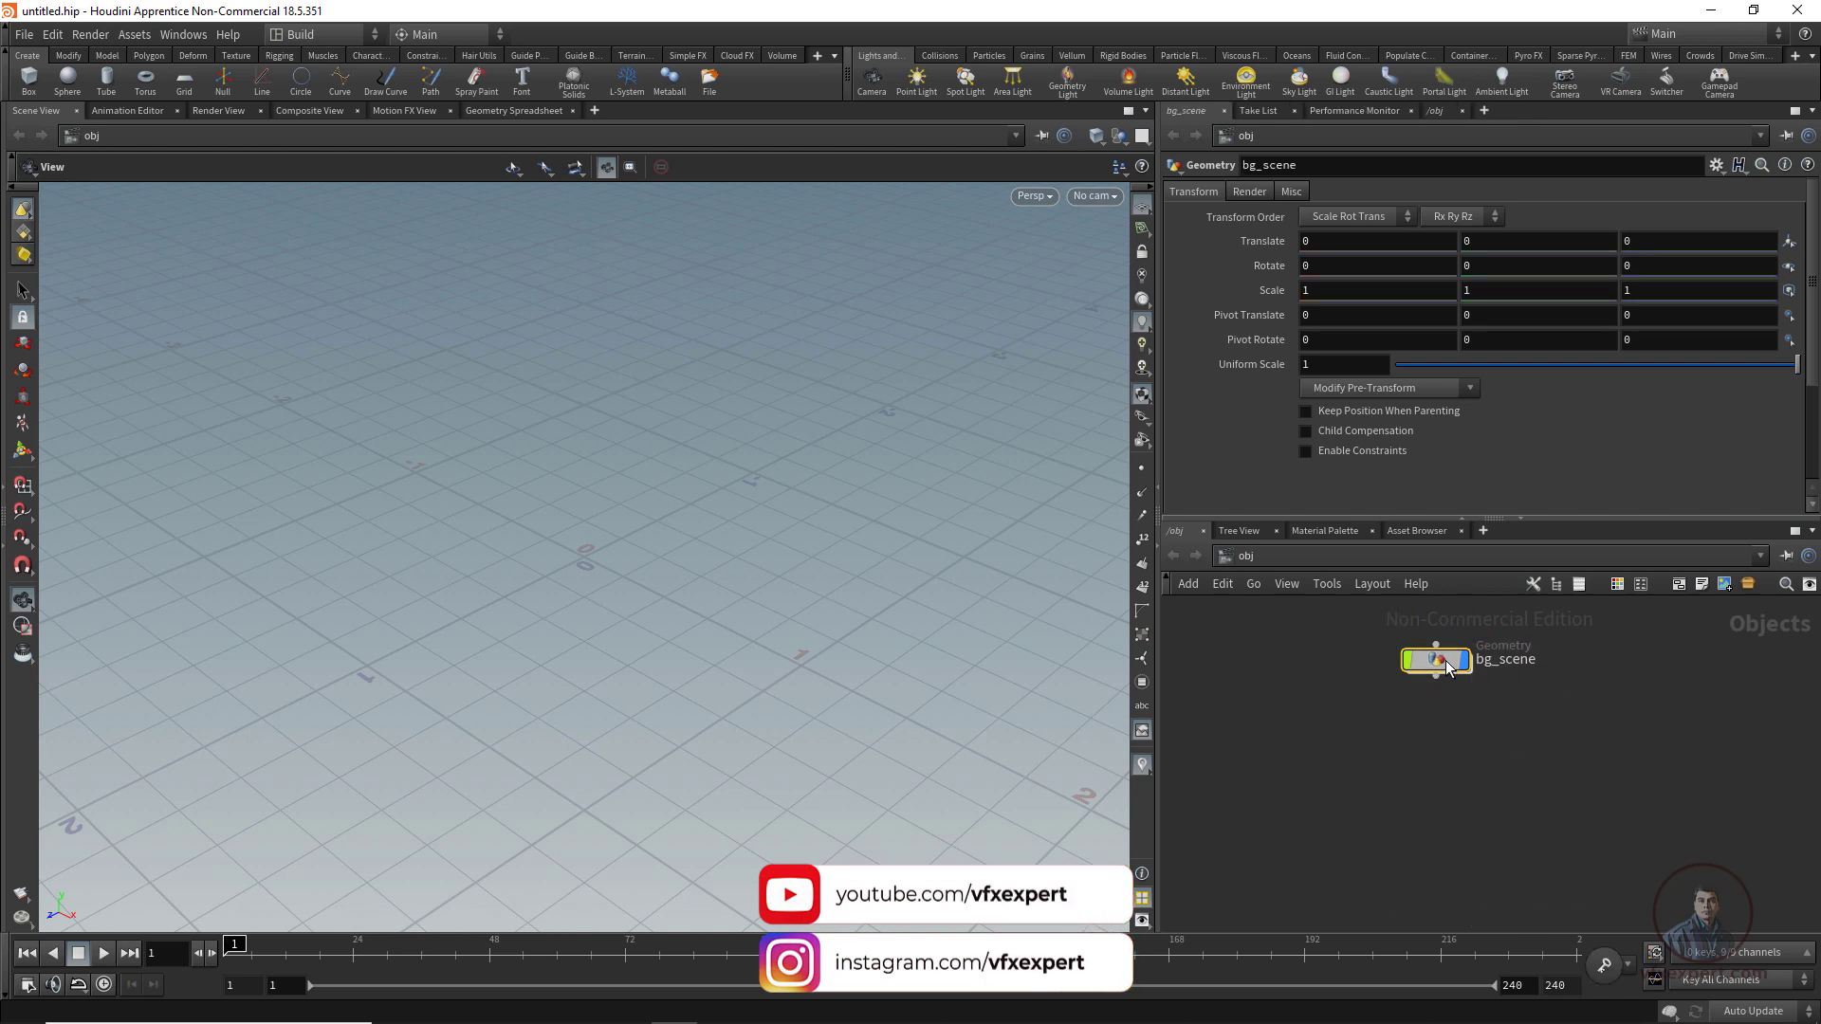
# Enter the bg_scene geometry network and add a Grid node inside it.
pyautogui.doubleClick(1446, 663)
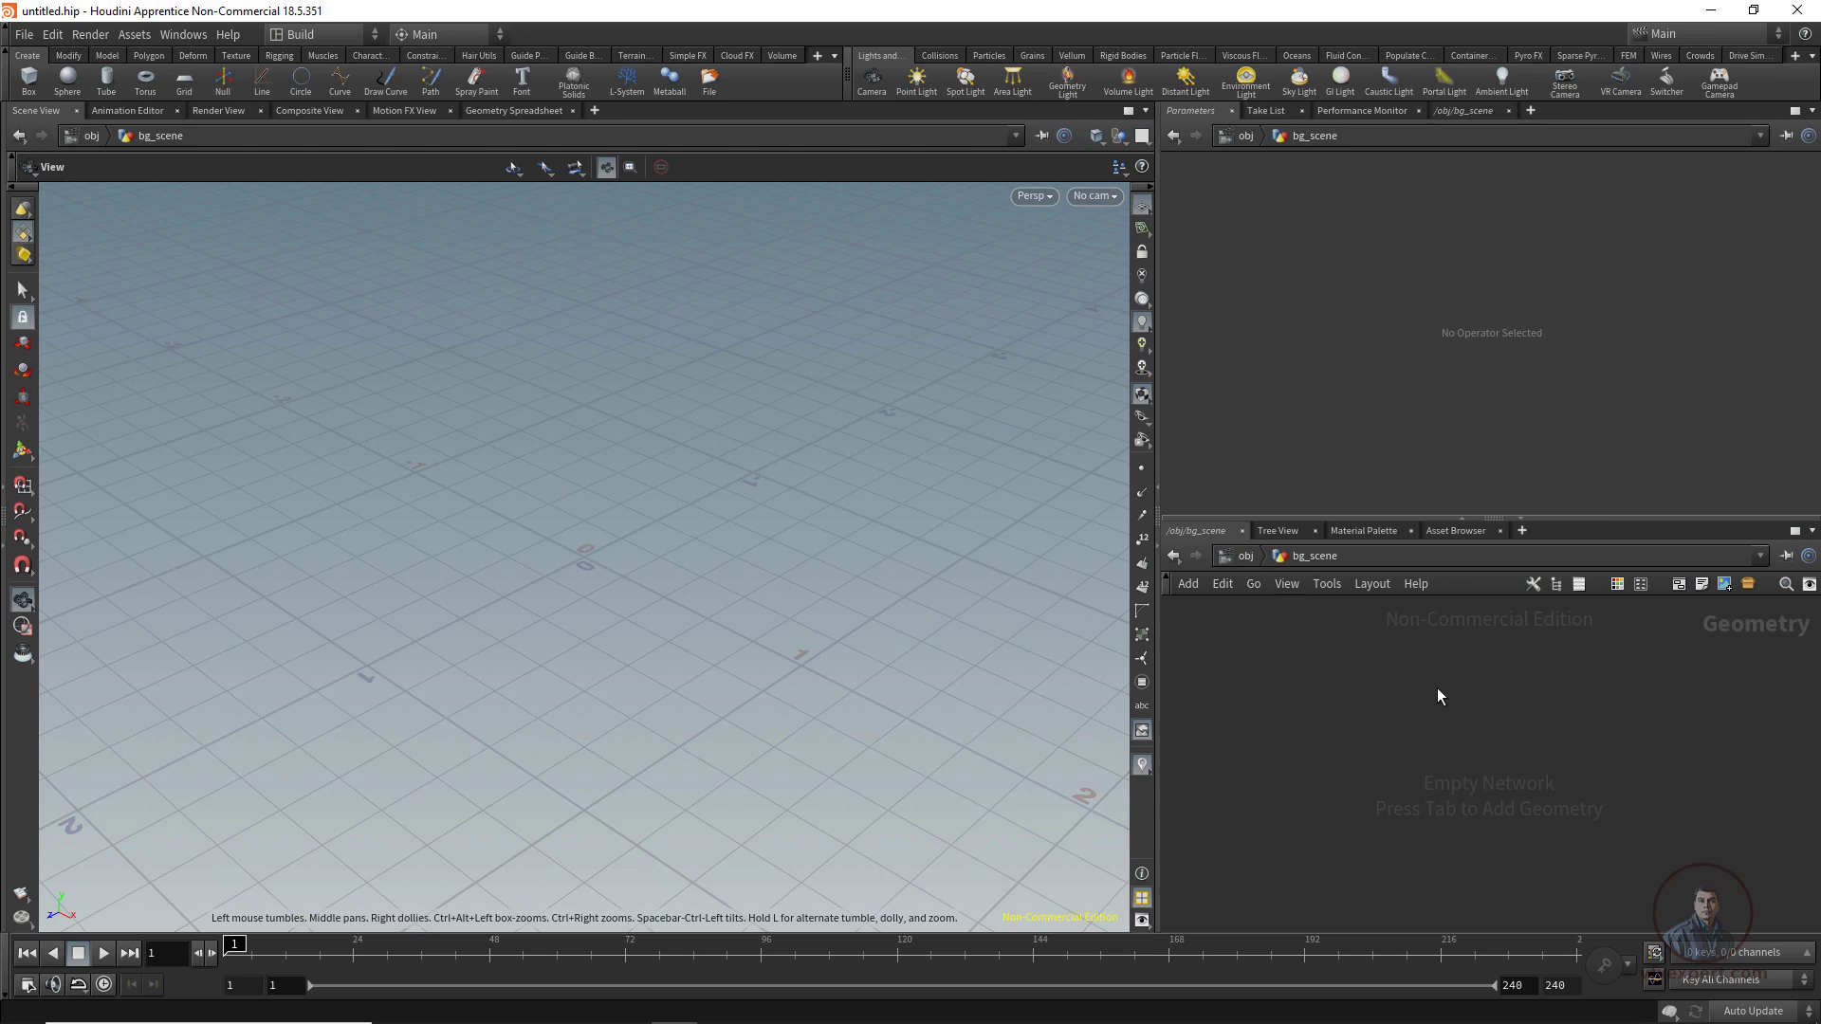
pyautogui.press('Tab')
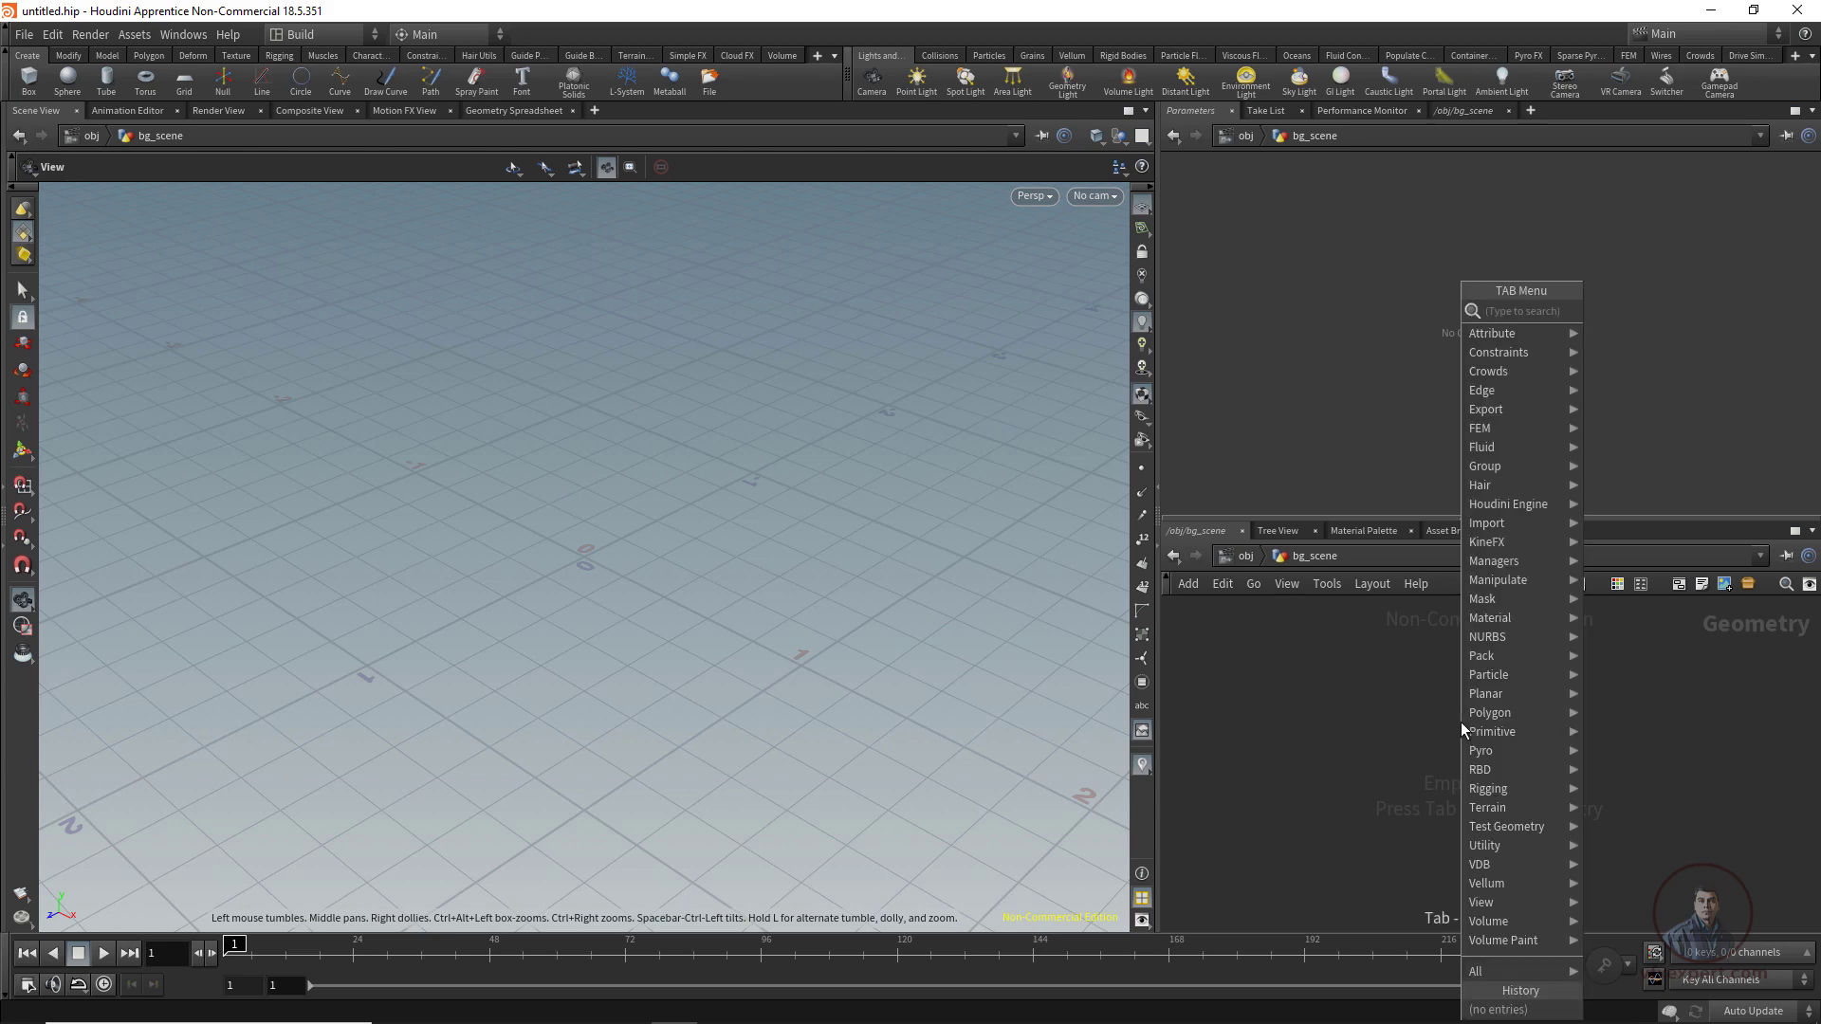
pyautogui.write('grid')
pyautogui.press('Return')
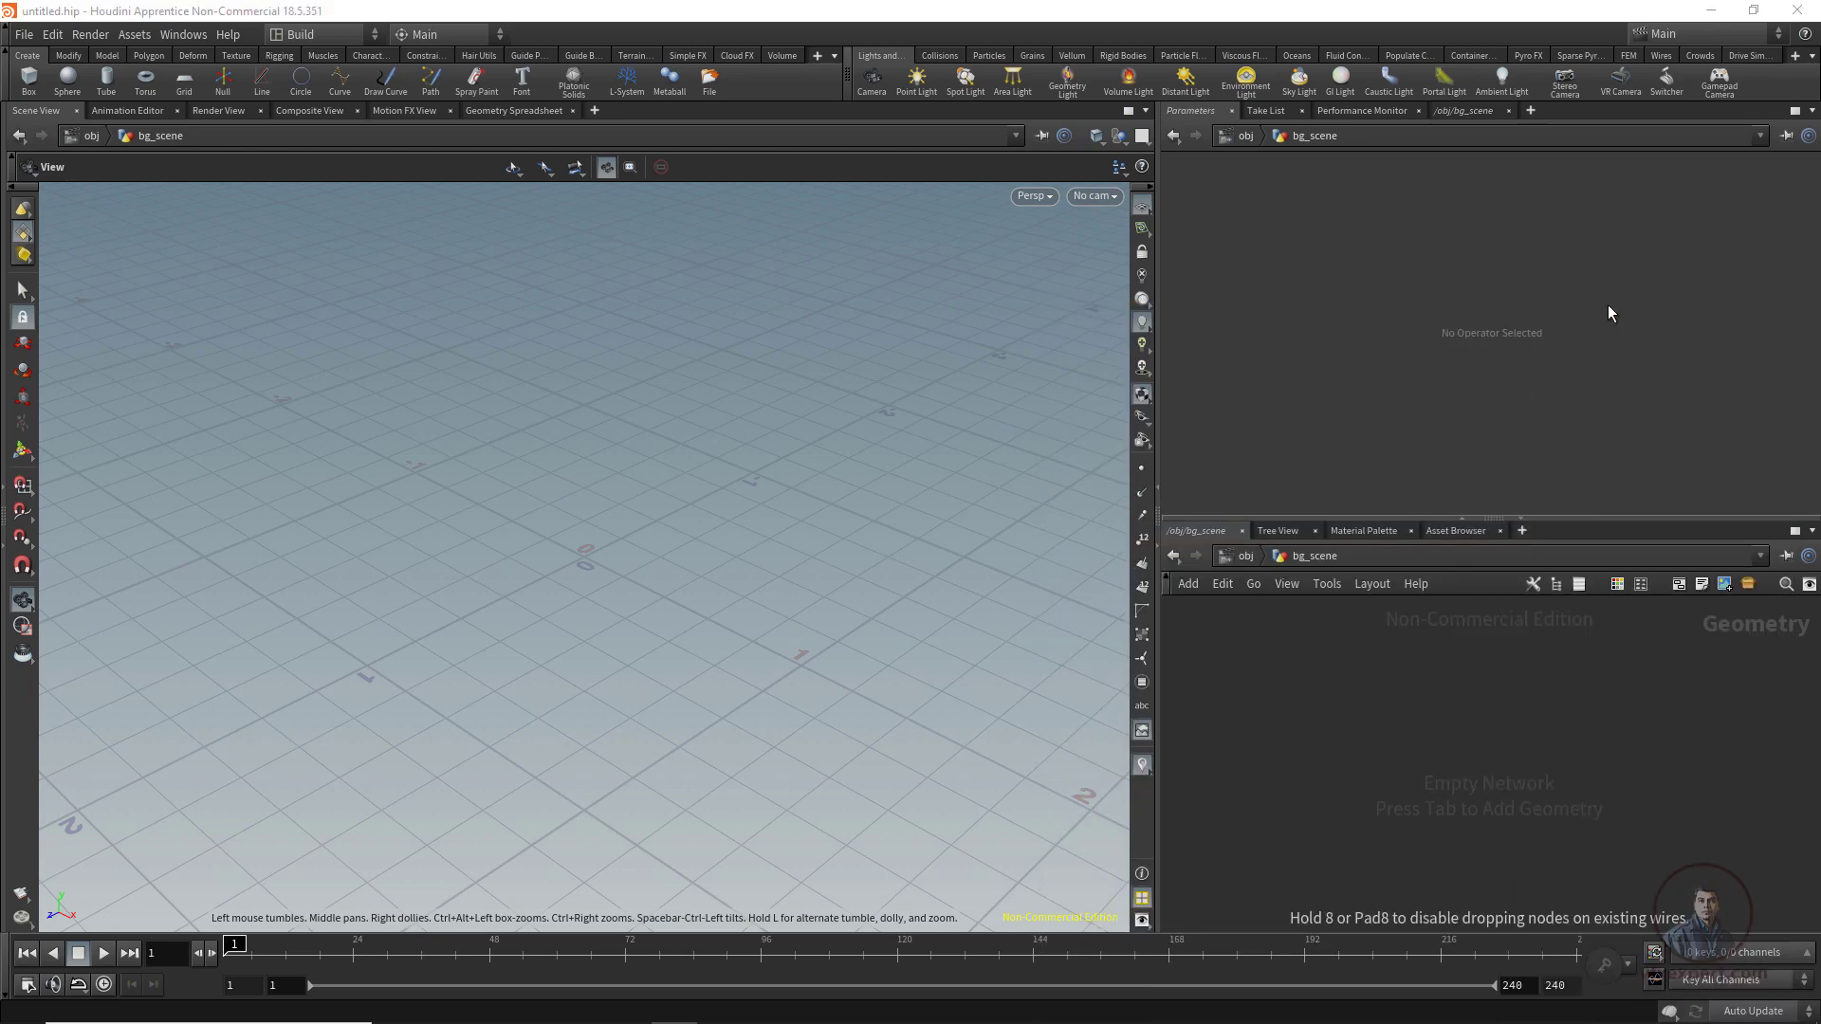
pyautogui.click(1450, 709)
# Set the grid's primitive type to Mesh and give it 40 rows and 40 columns.
pyautogui.click(1389, 192)
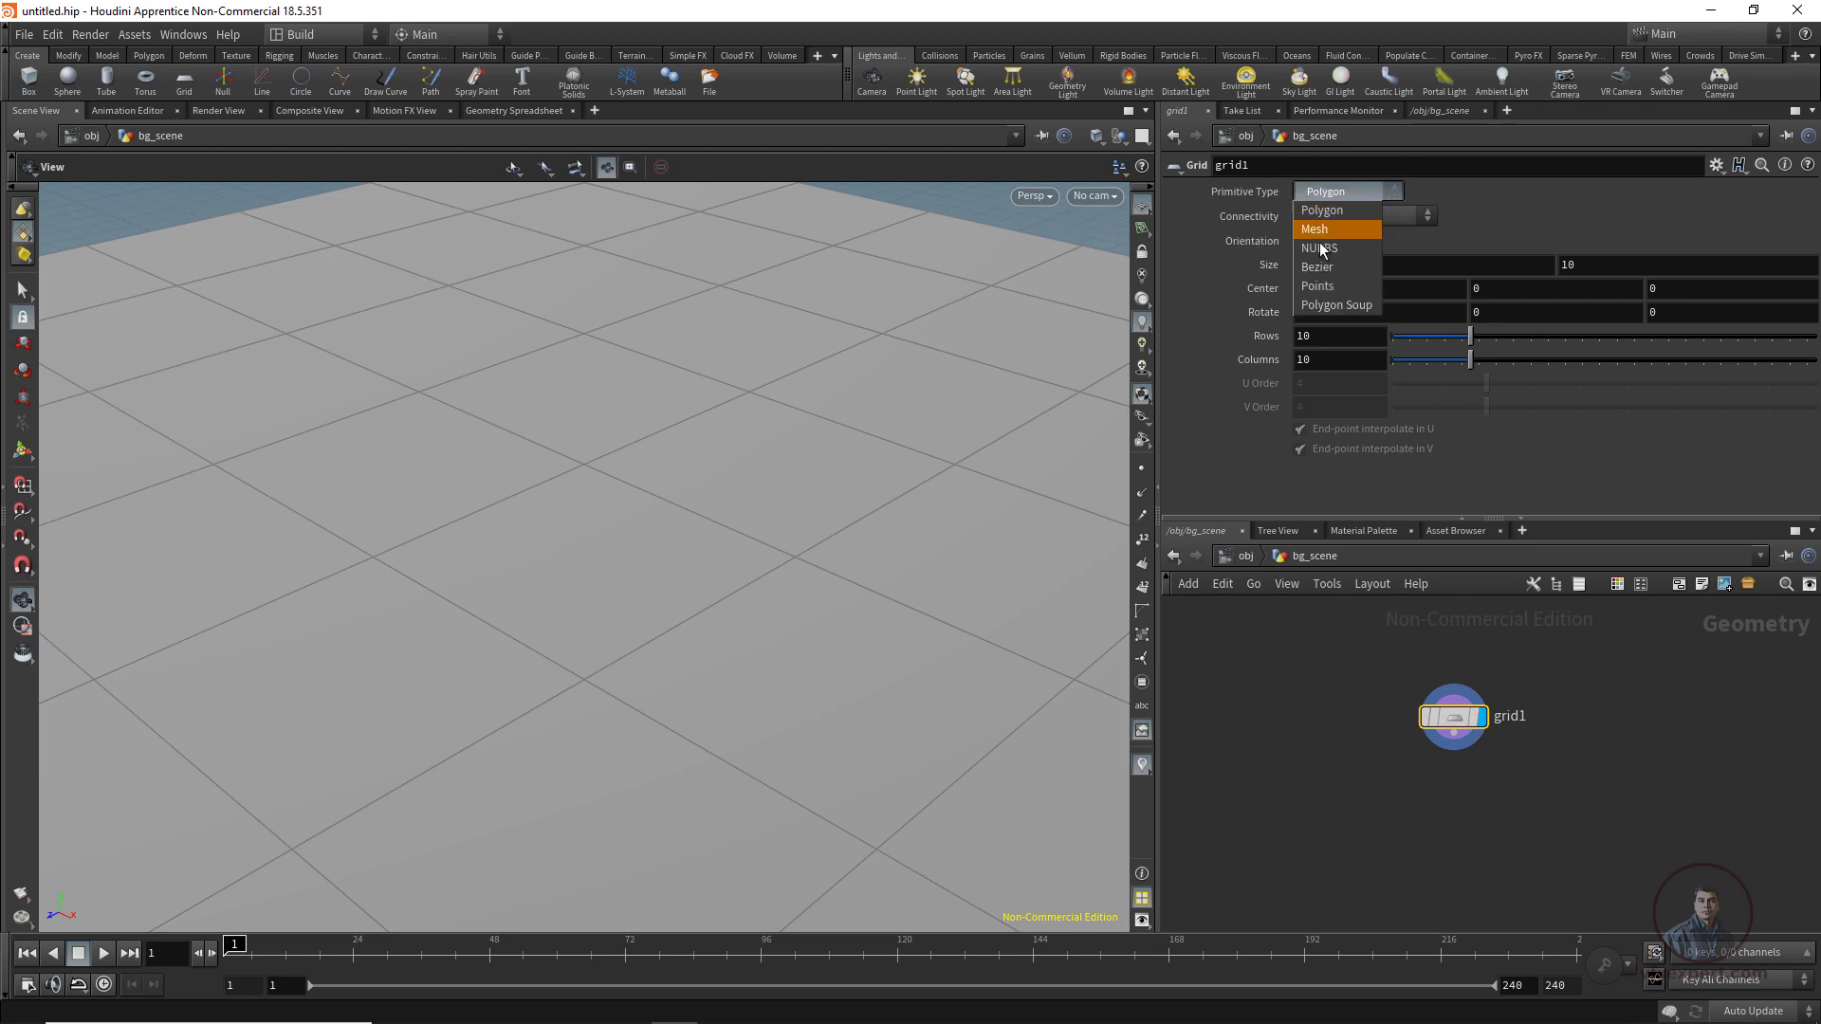
pyautogui.click(1318, 229)
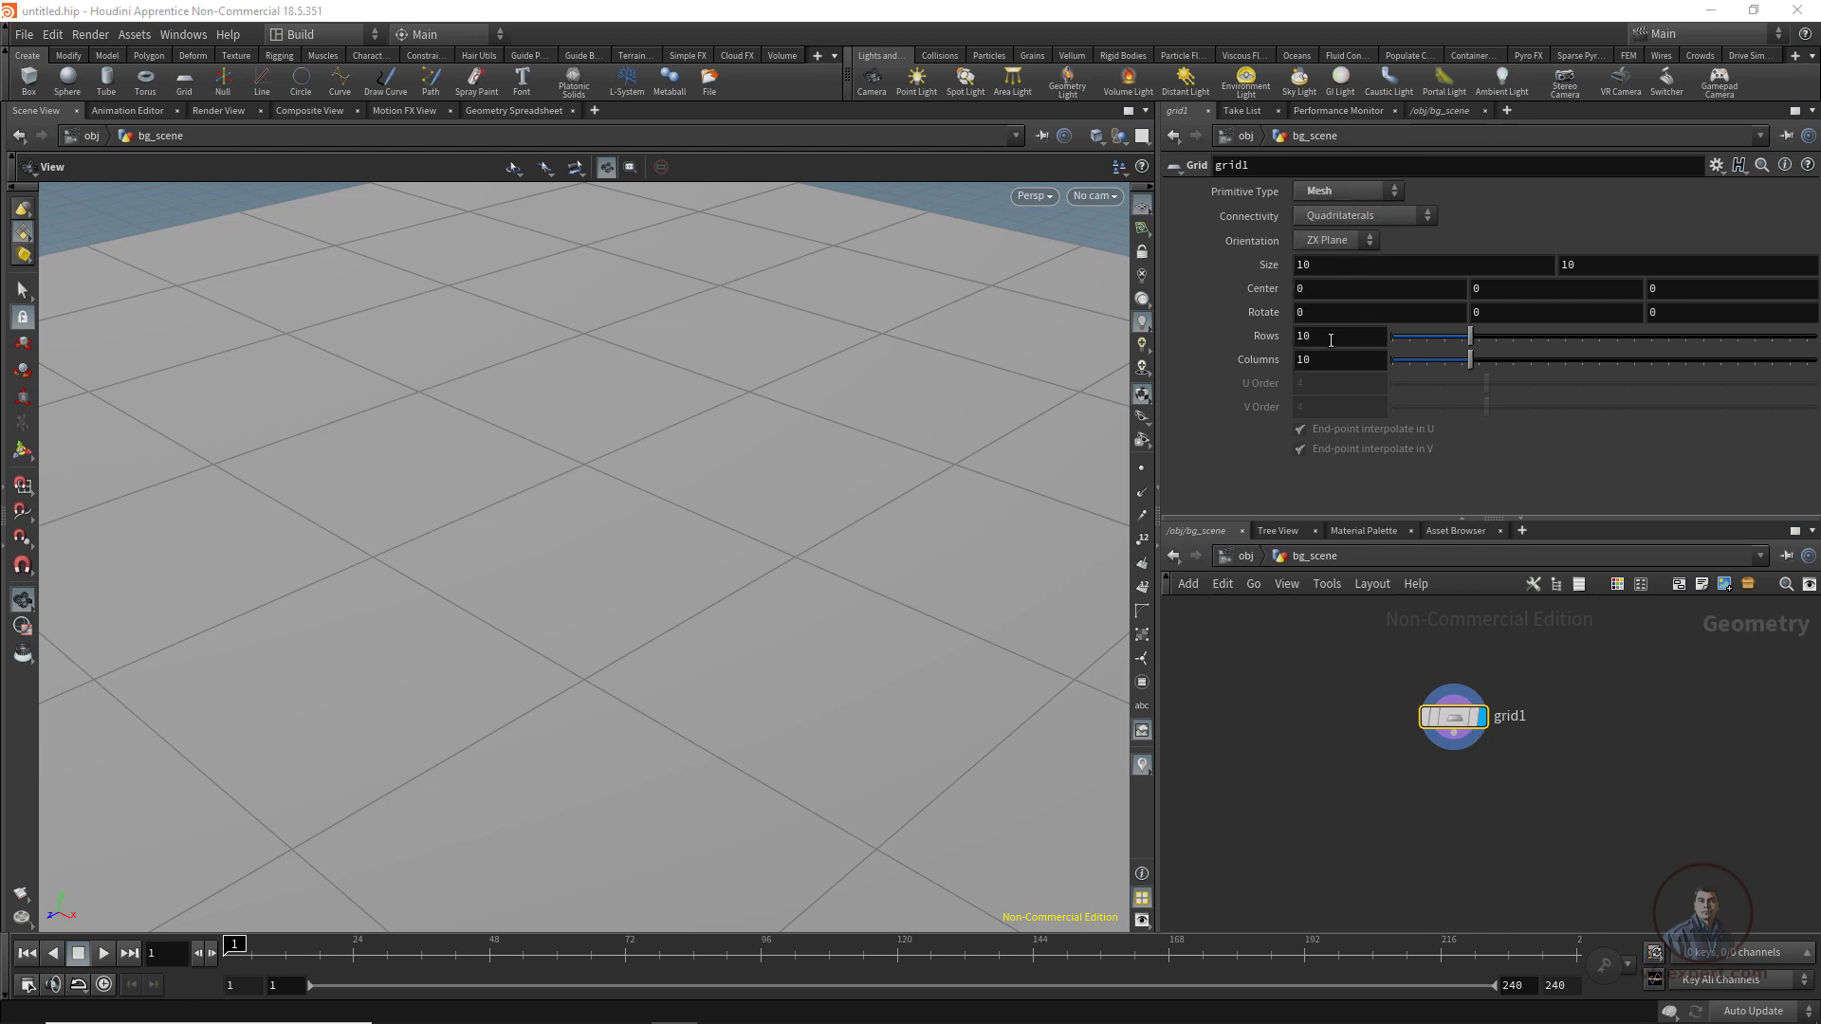
pyautogui.moveTo(1330, 340); pyautogui.dragTo(1302, 338)
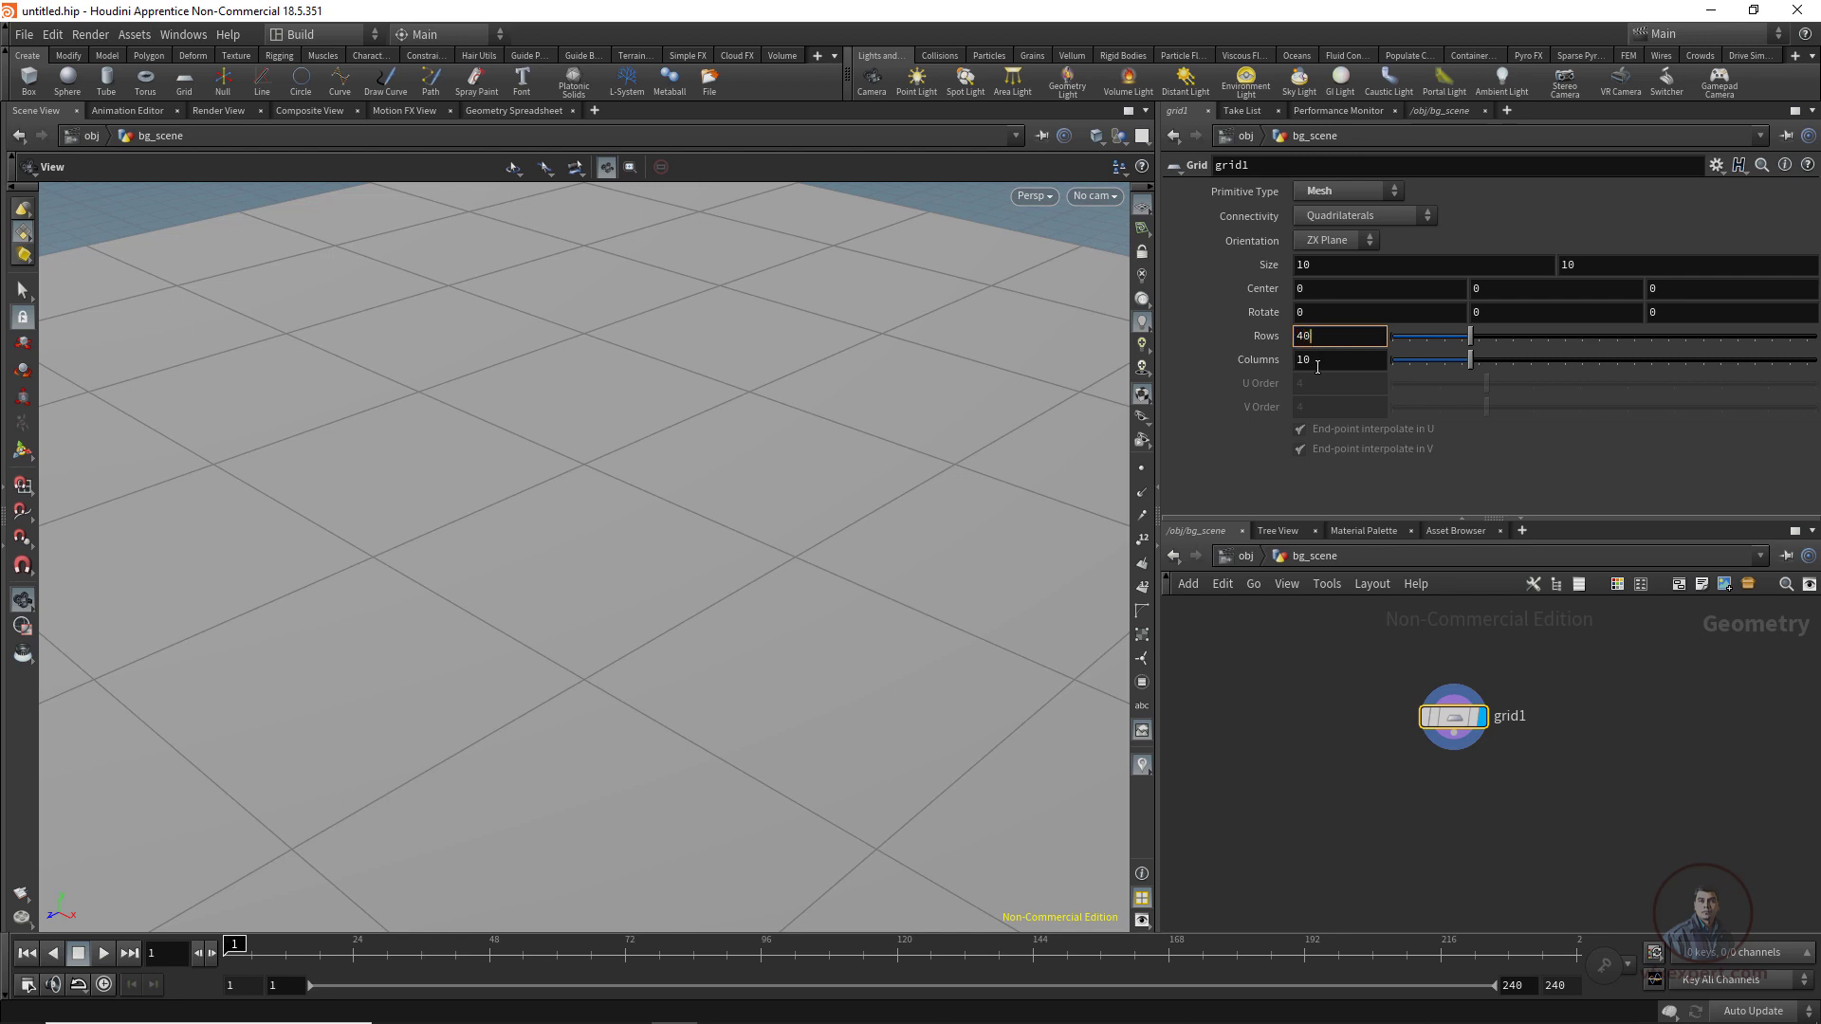
pyautogui.press('Tab')
pyautogui.write('40')
pyautogui.press('Return')
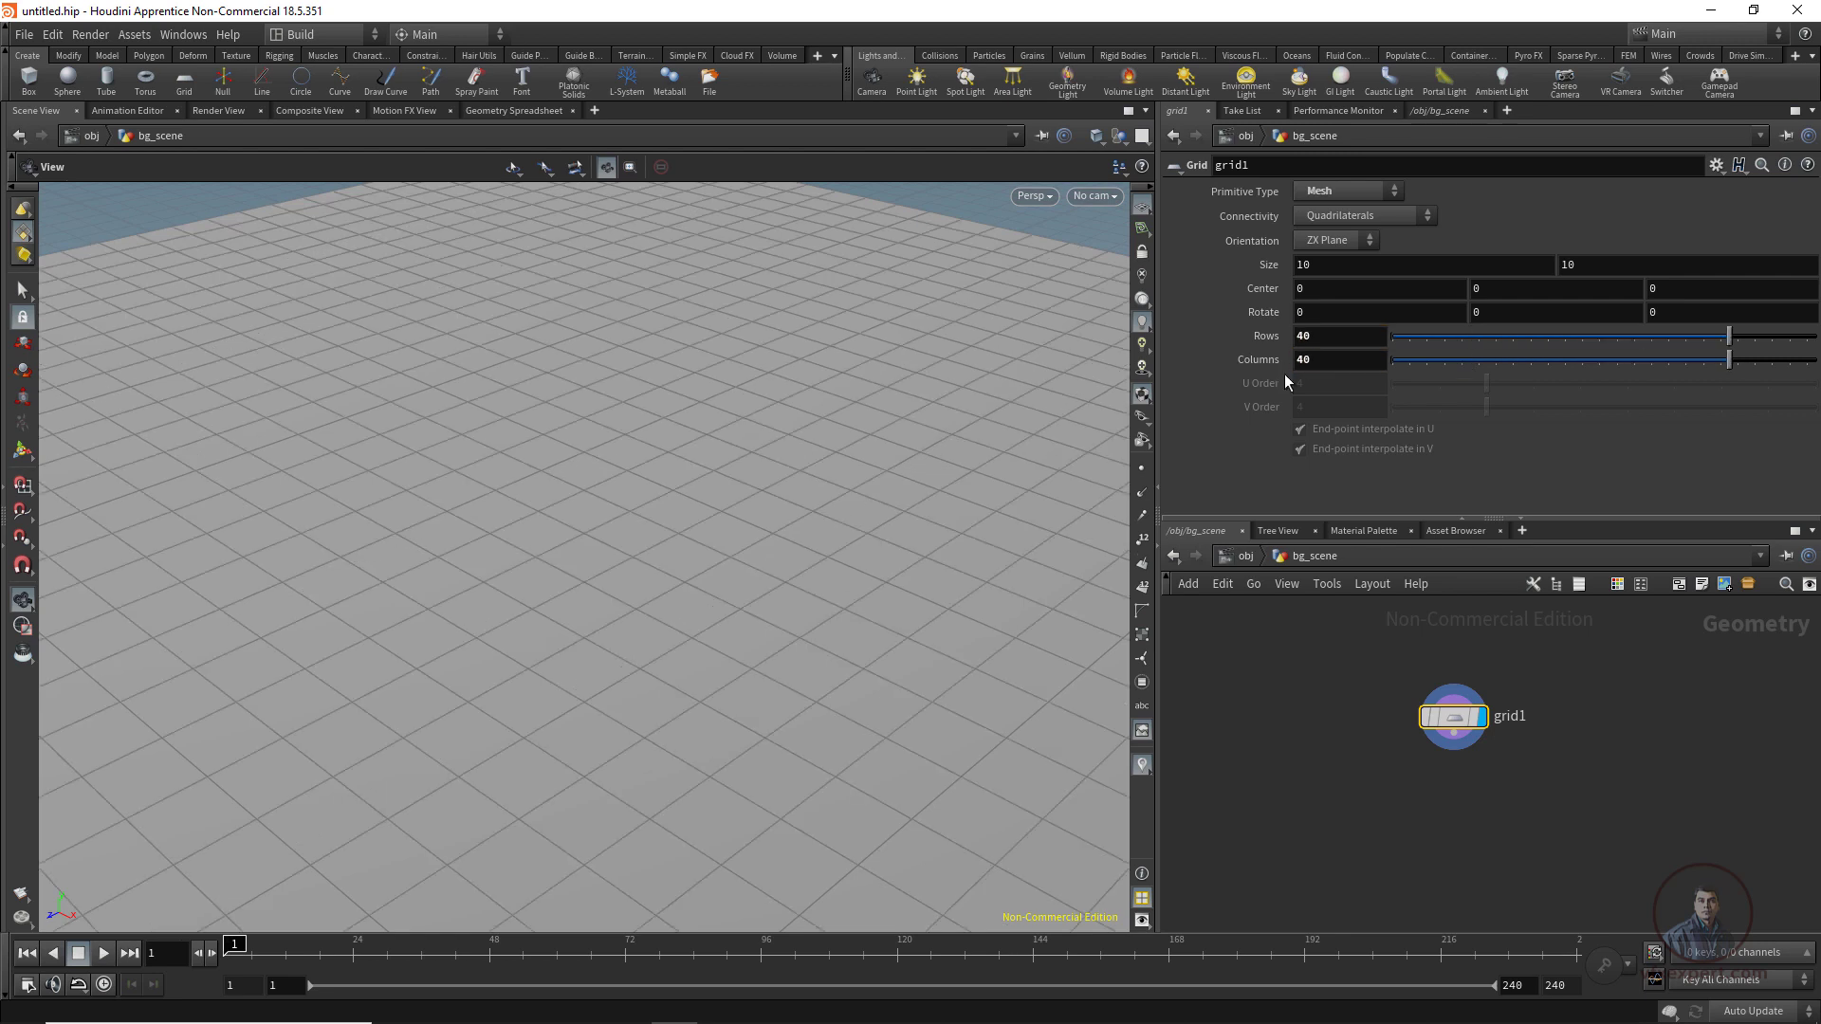
pyautogui.click(1407, 814)
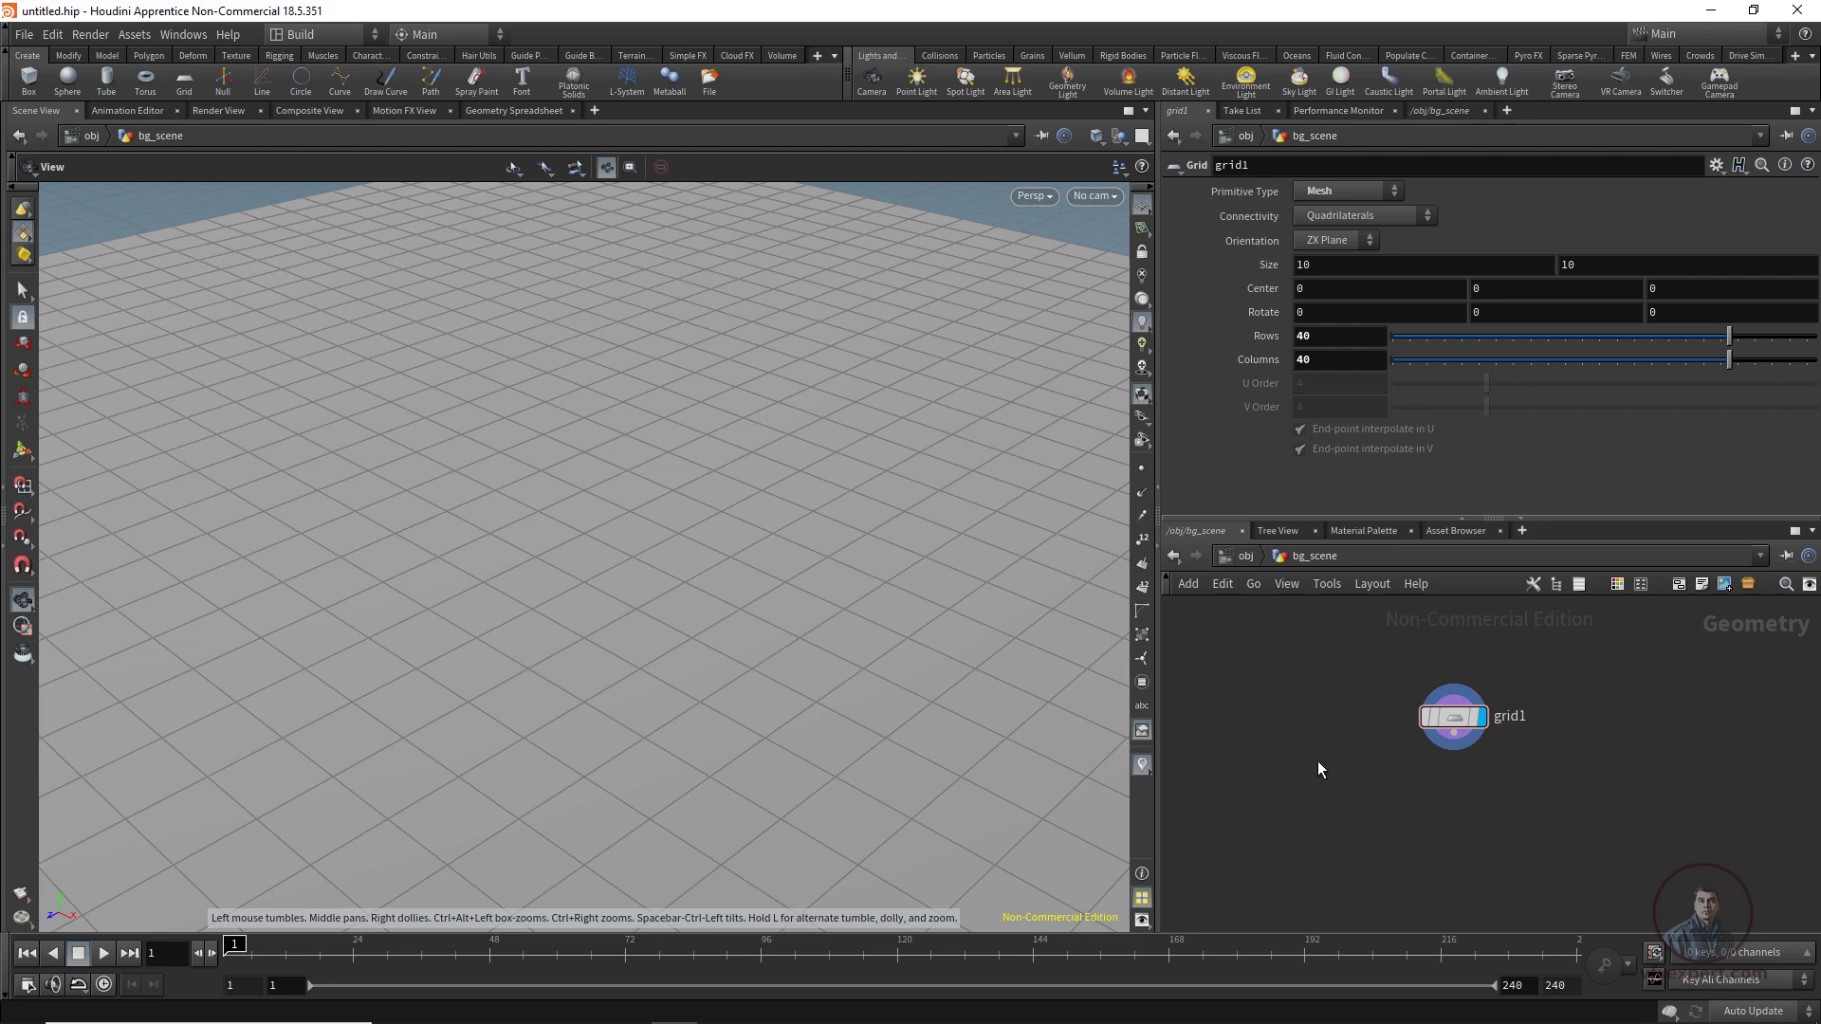
# Add a Transform node below the grid, feed the grid into it and make it the displayed node.
pyautogui.moveTo(1456, 721)
pyautogui.mouseDown()
pyautogui.moveTo(1426, 720)
pyautogui.moveTo(1443, 713)
pyautogui.mouseUp()
pyautogui.press('Tab')
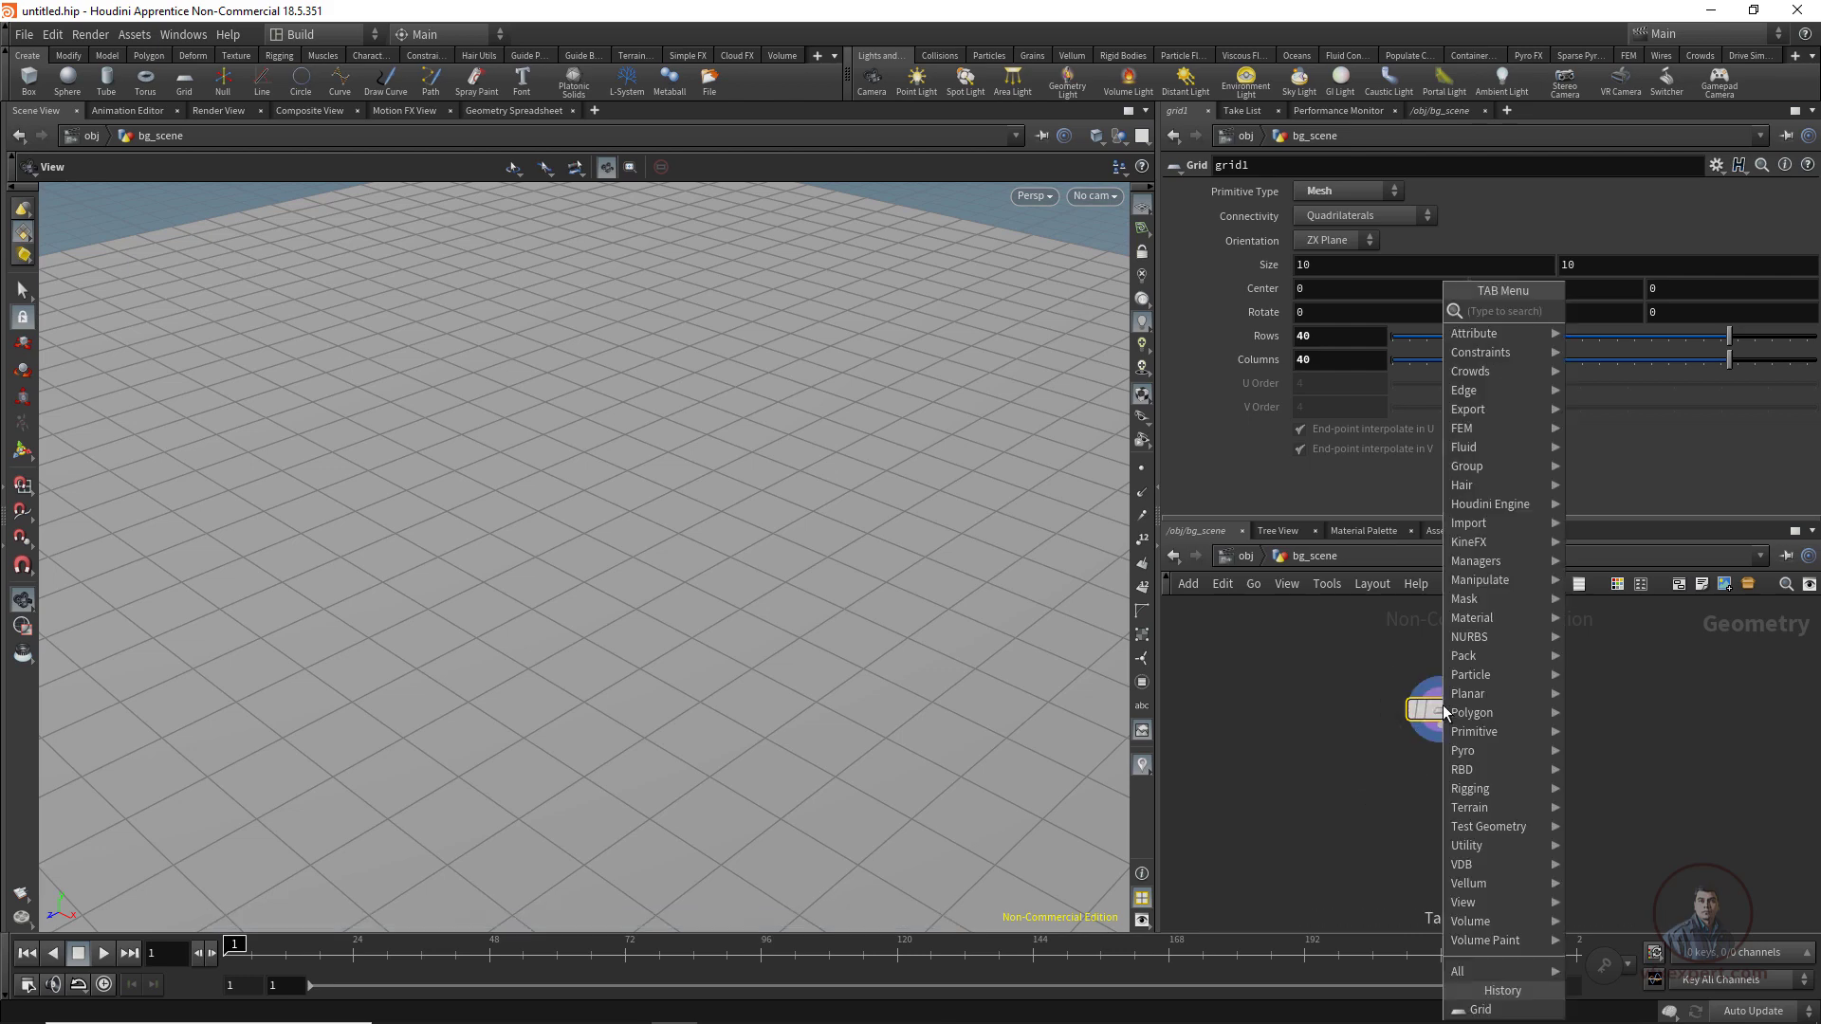
pyautogui.write('tra')
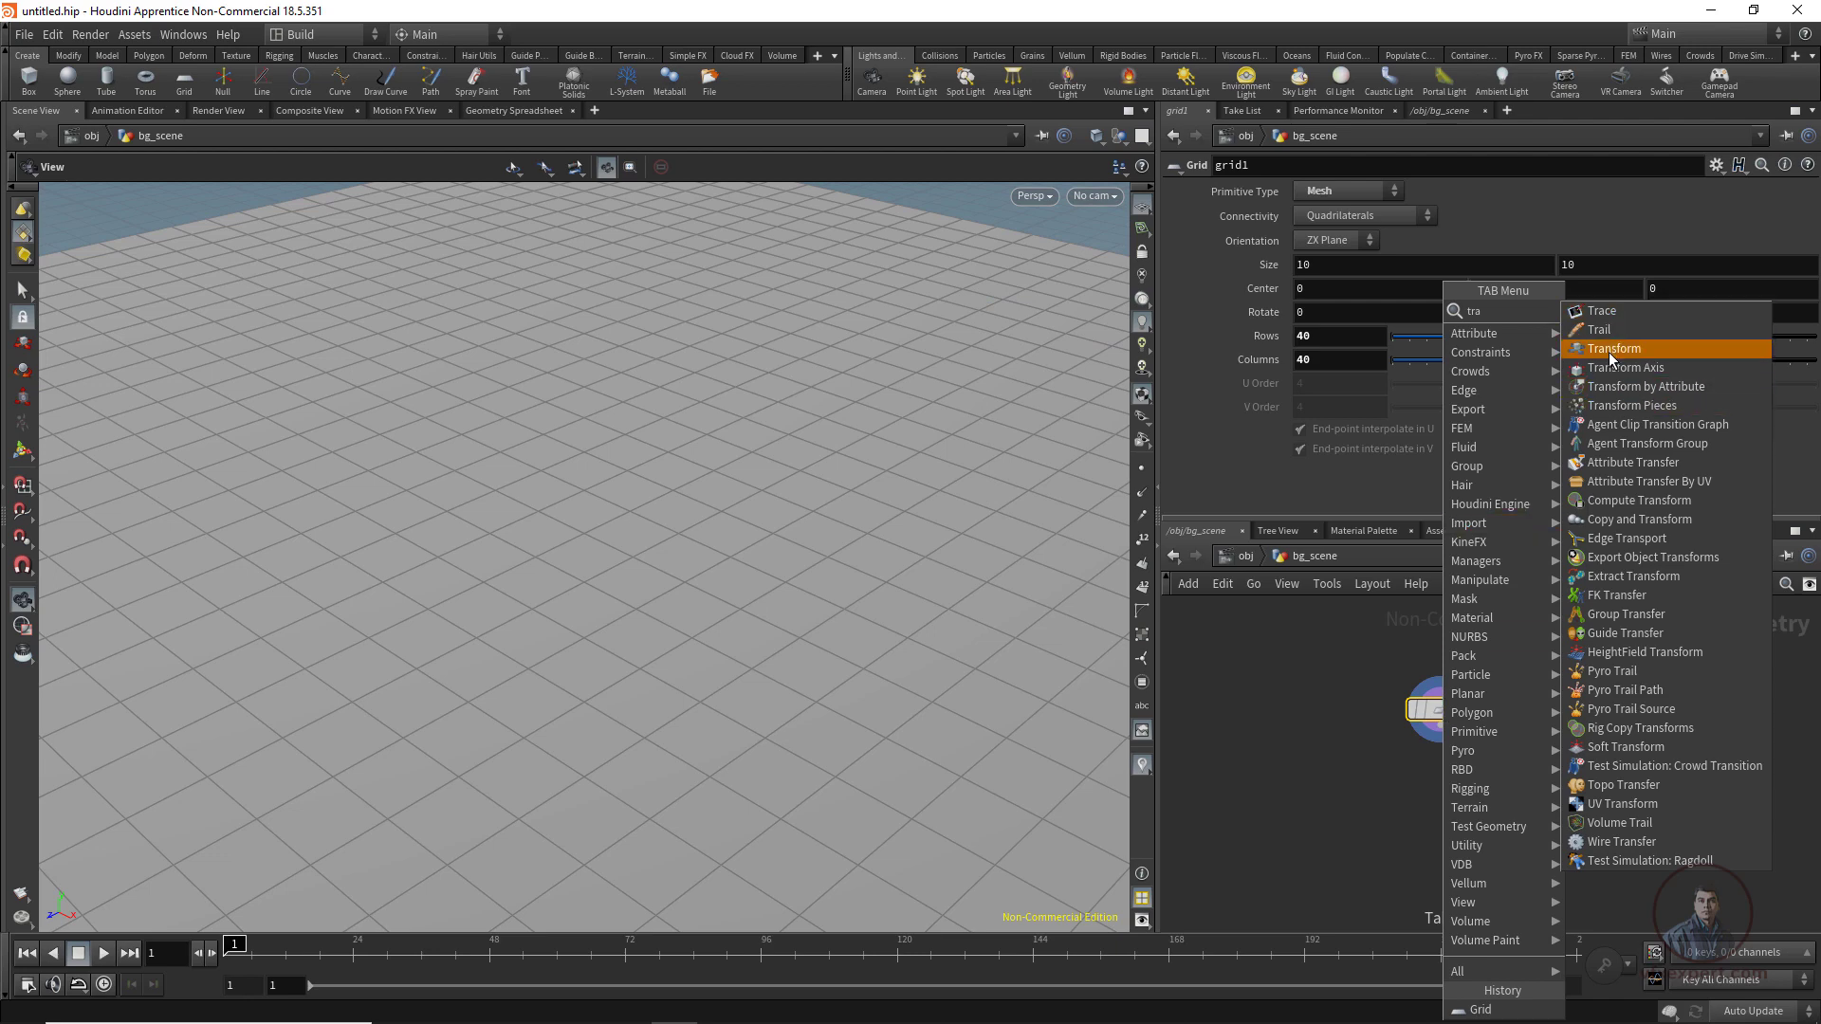
pyautogui.click(1611, 350)
pyautogui.click(1451, 794)
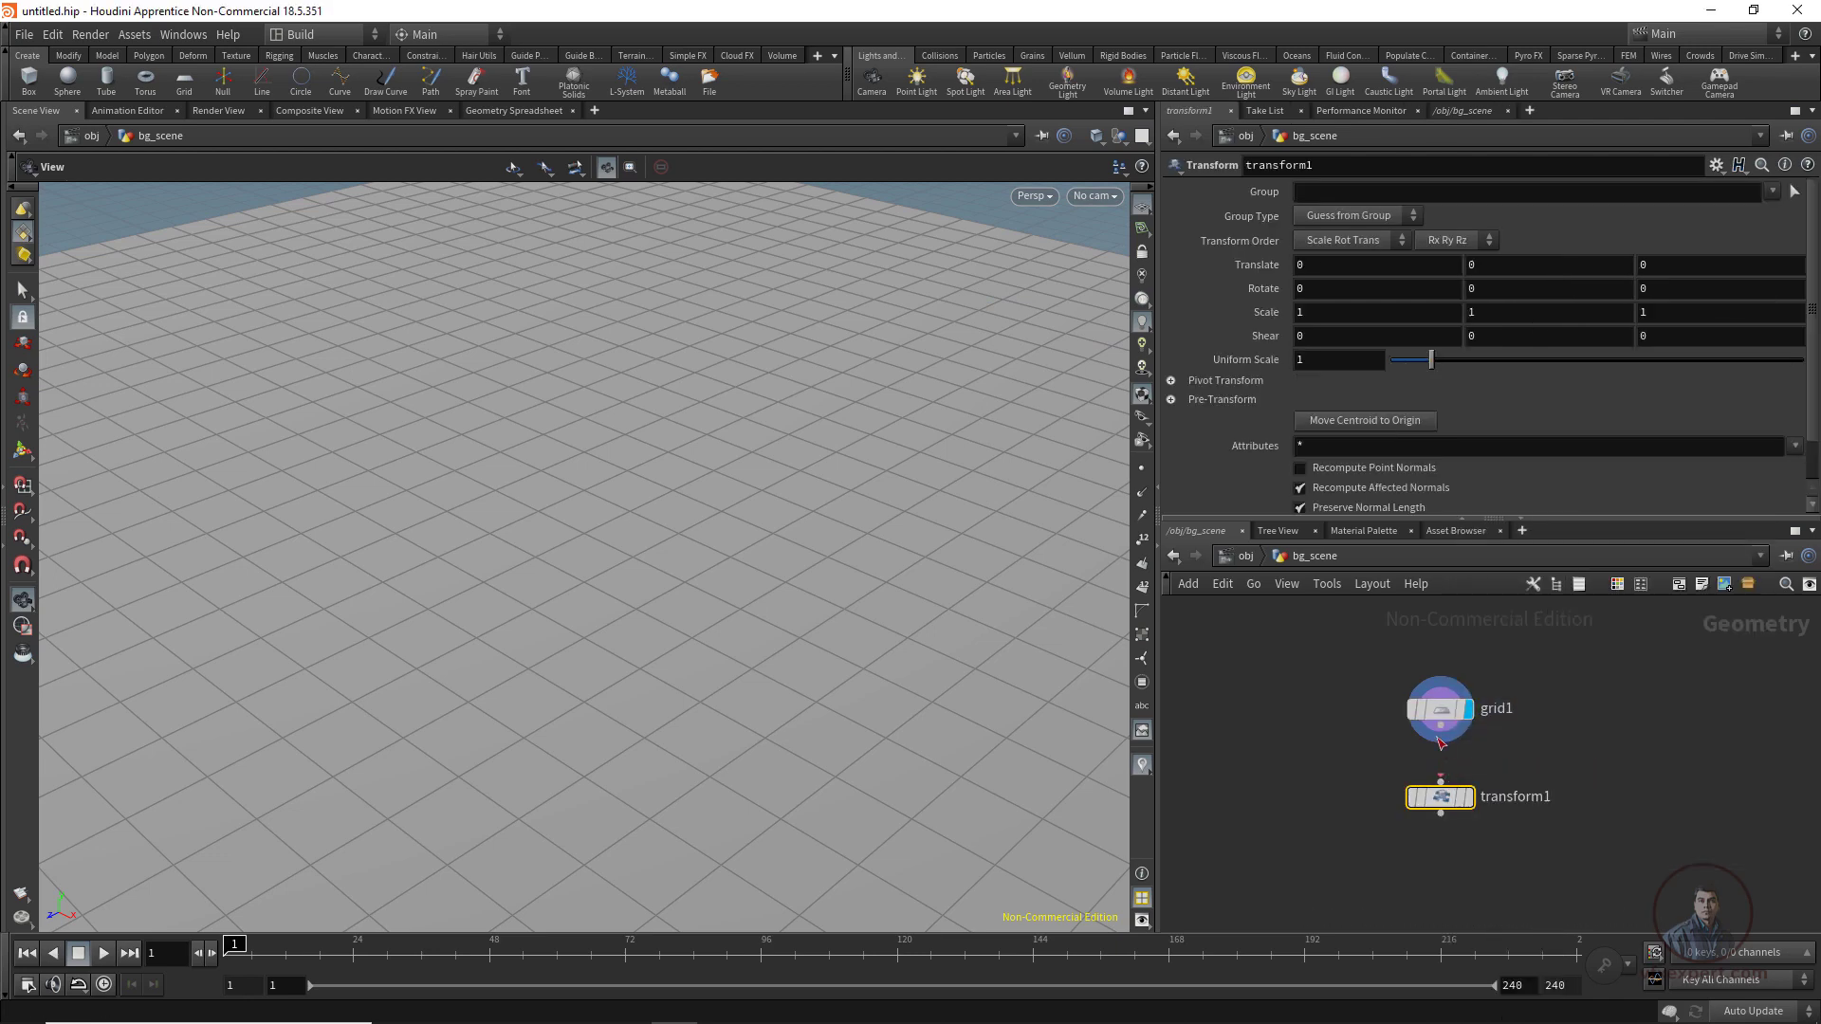
pyautogui.click(1468, 802)
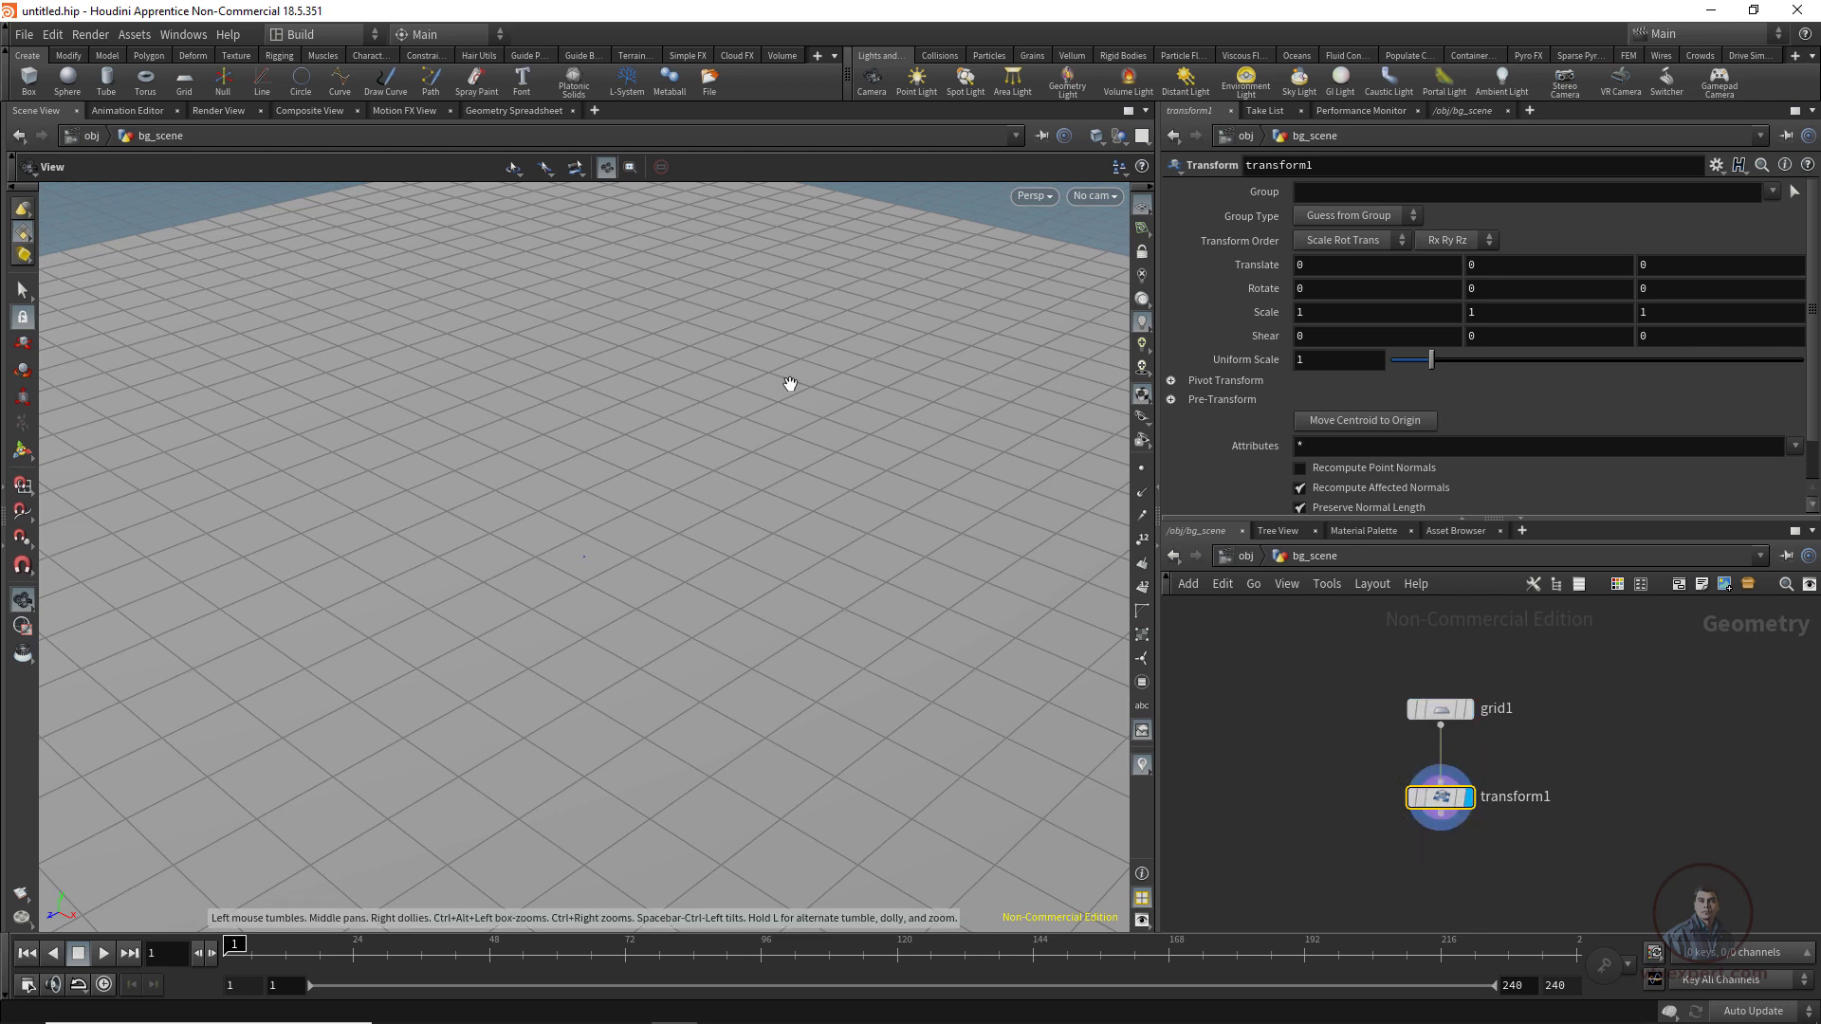
# Set the transform node's uniform scale to 10 to enlarge the grid.
pyautogui.click(1309, 367)
pyautogui.write('0')
pyautogui.press('Return')
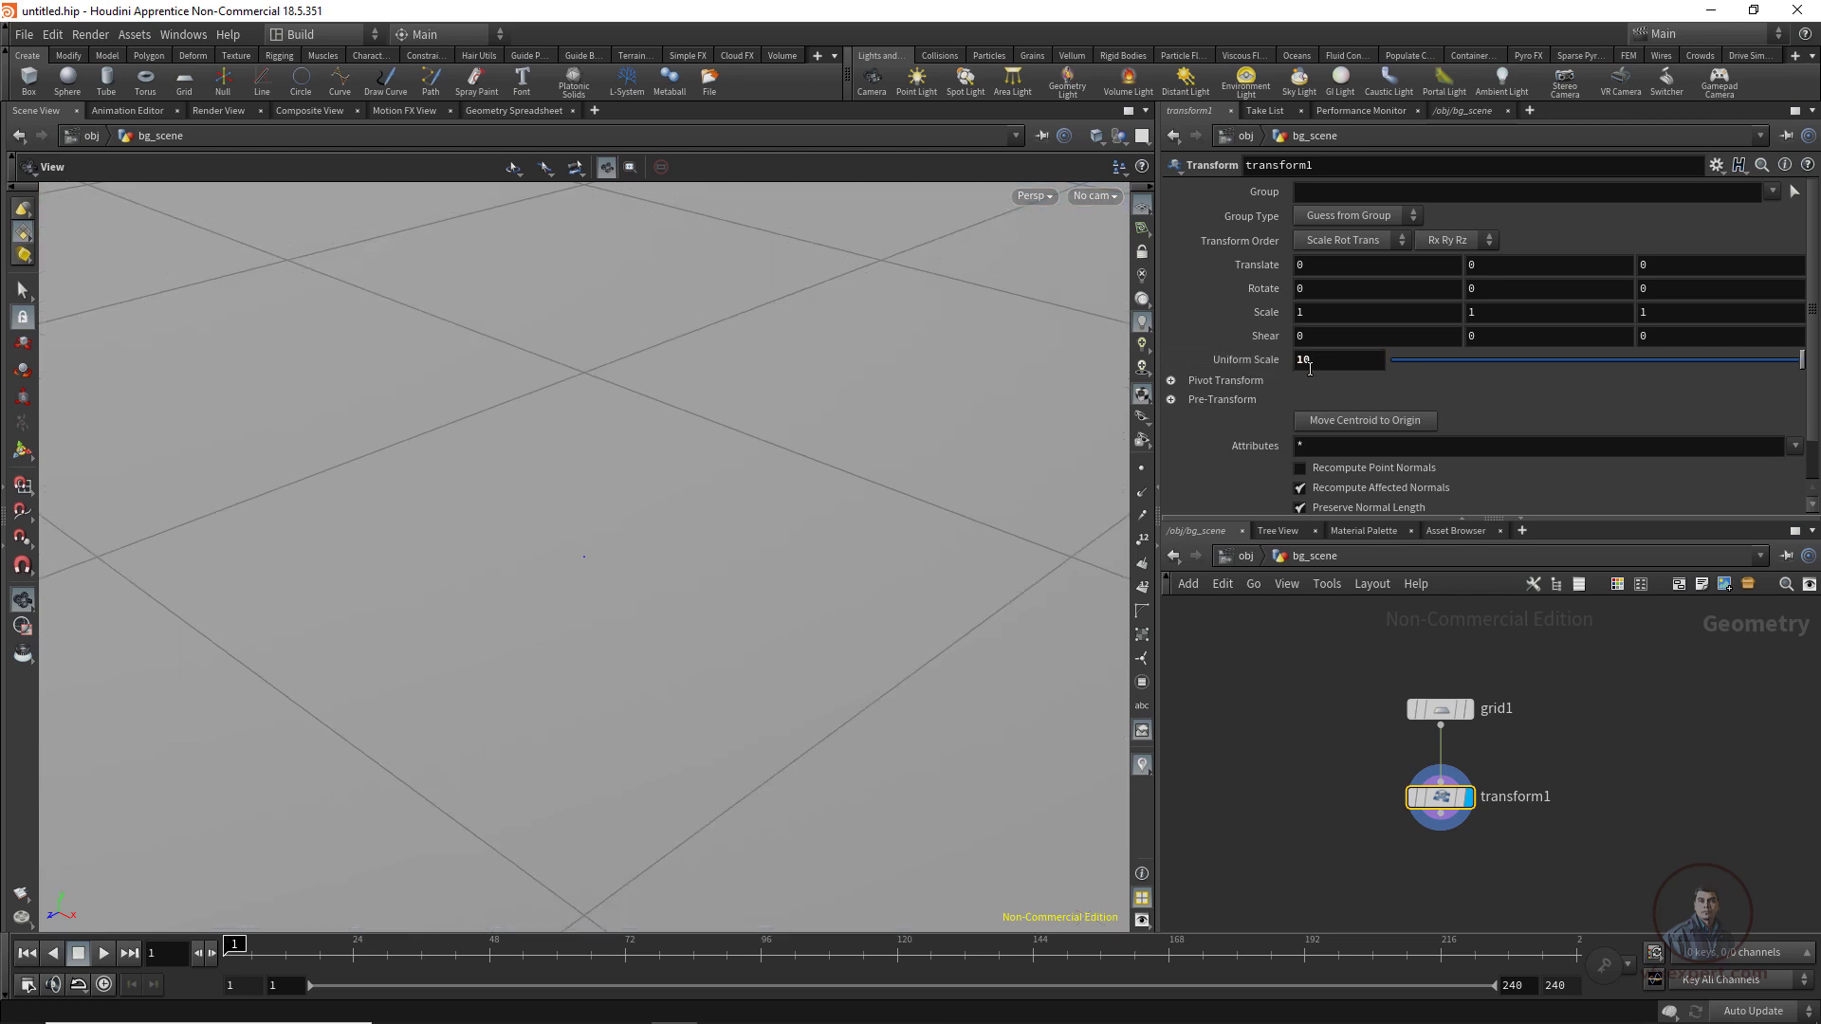
pyautogui.scroll(-10, 759, 618)
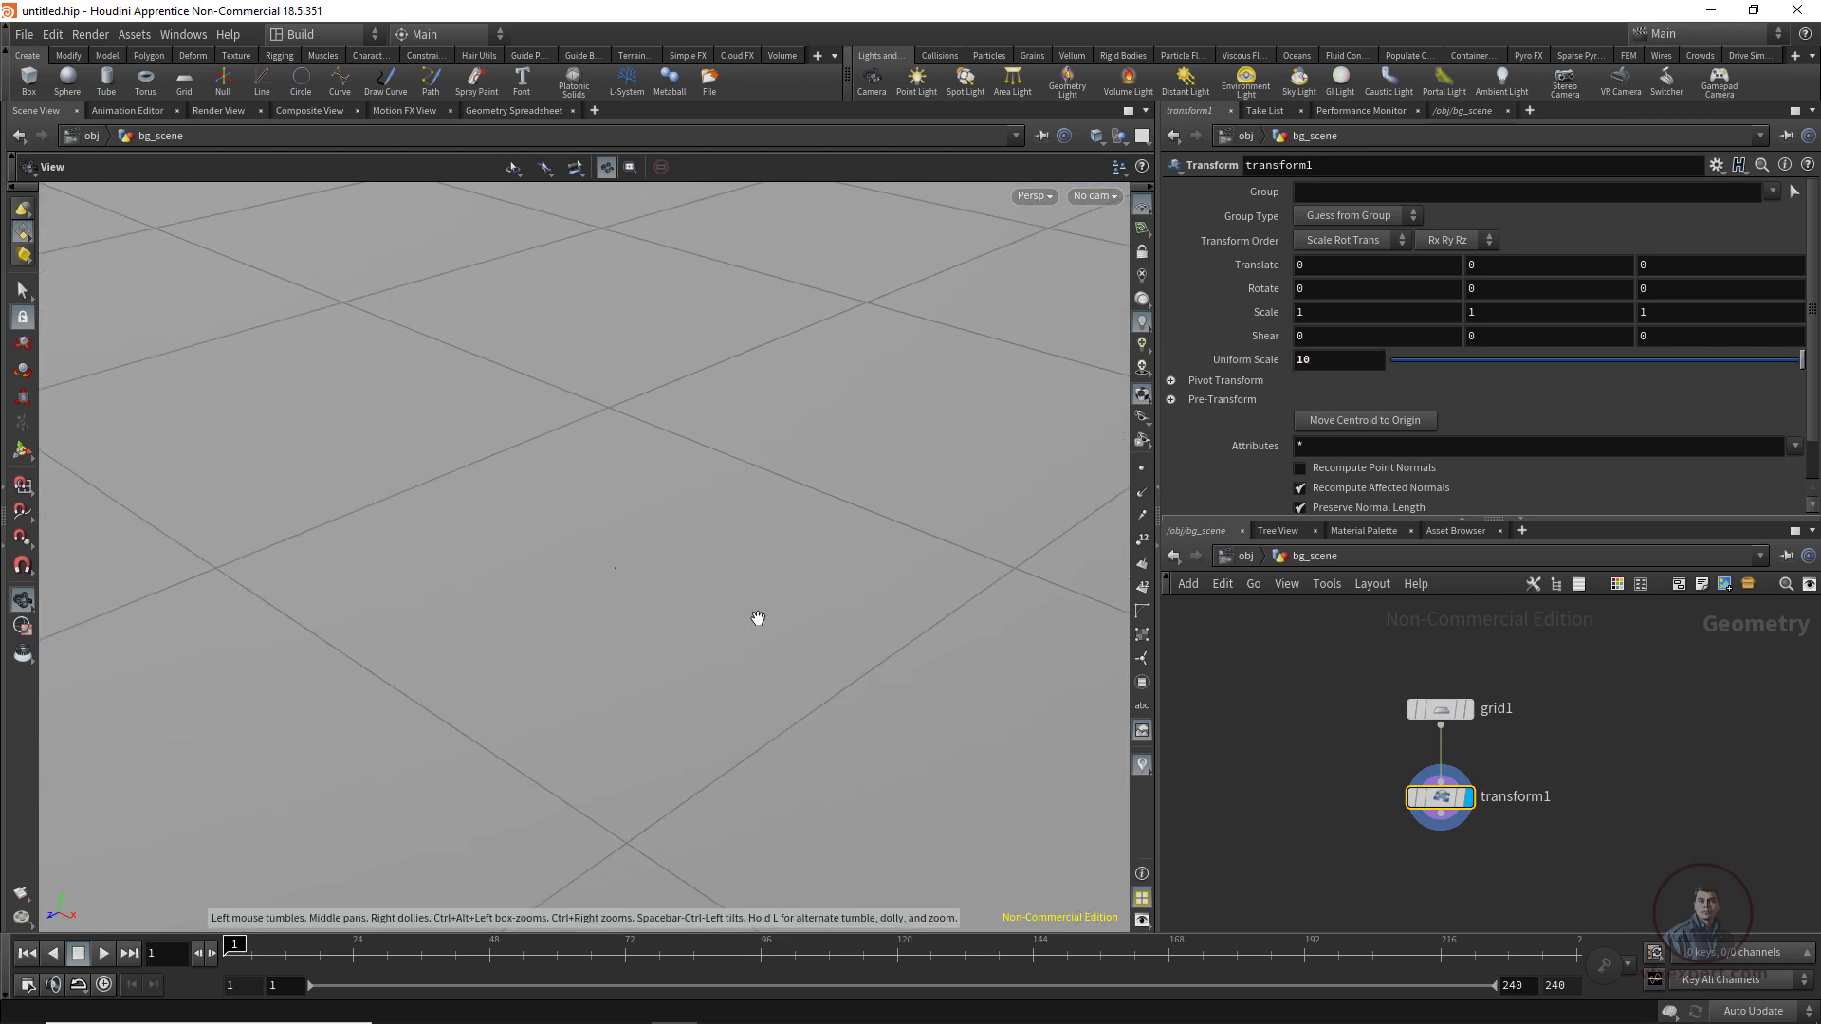
pyautogui.moveTo(823, 721)
pyautogui.mouseDown()
pyautogui.moveTo(825, 670)
pyautogui.moveTo(801, 703)
pyautogui.moveTo(784, 687)
pyautogui.moveTo(809, 691)
pyautogui.mouseUp()
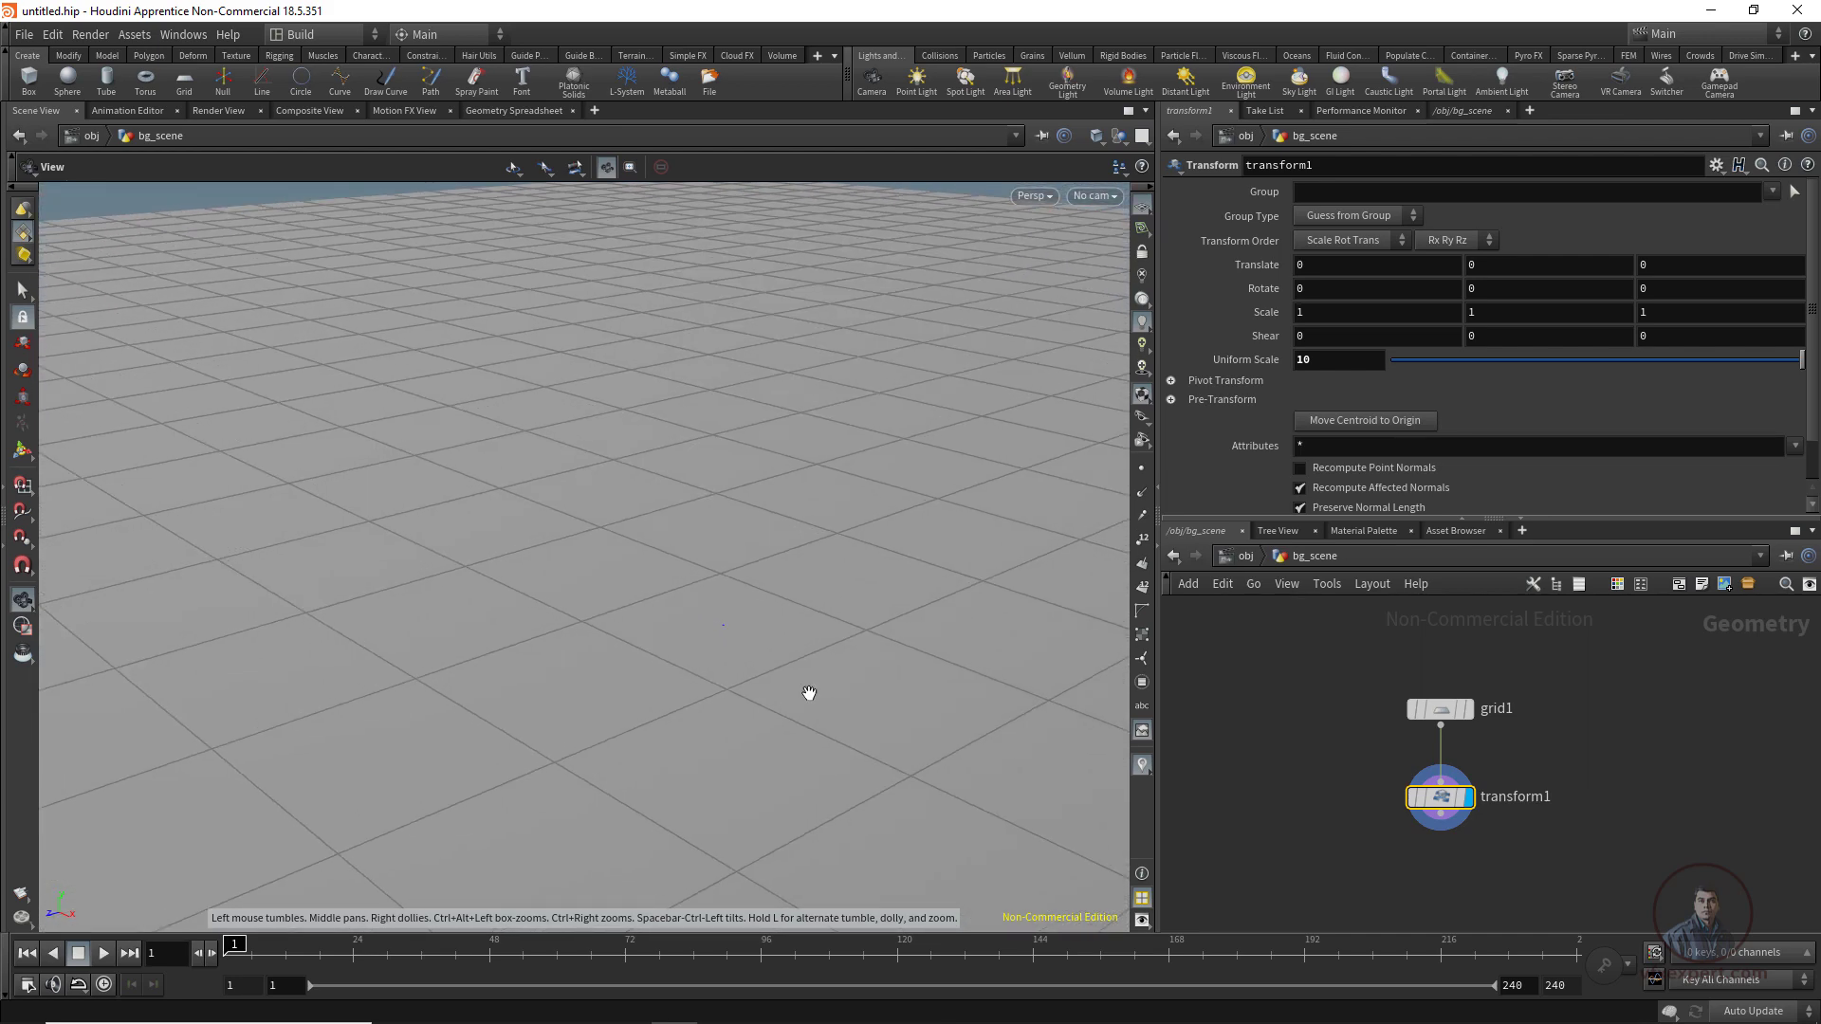
# Add a Mountain node below the transform, wire the transform into it and display its result.
pyautogui.moveTo(1278, 785); pyautogui.dragTo(1245, 740, button='middle')
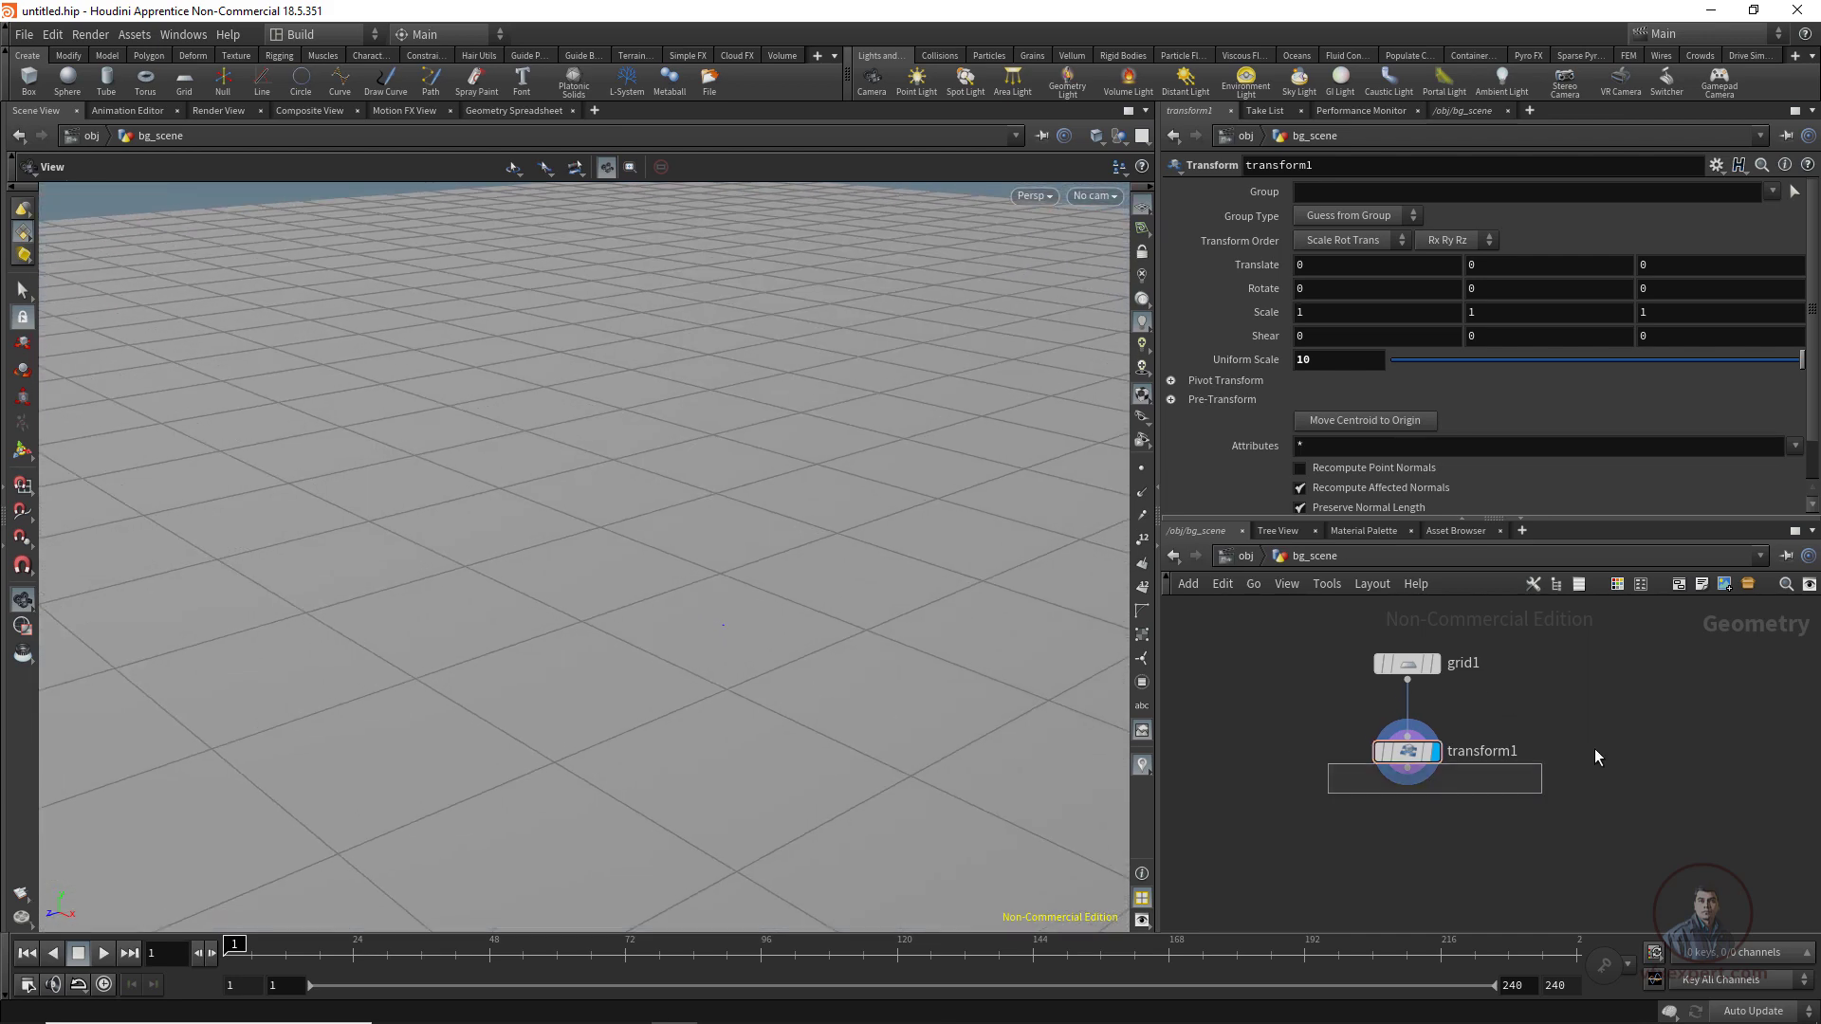
pyautogui.moveTo(1448, 799)
pyautogui.press('Tab')
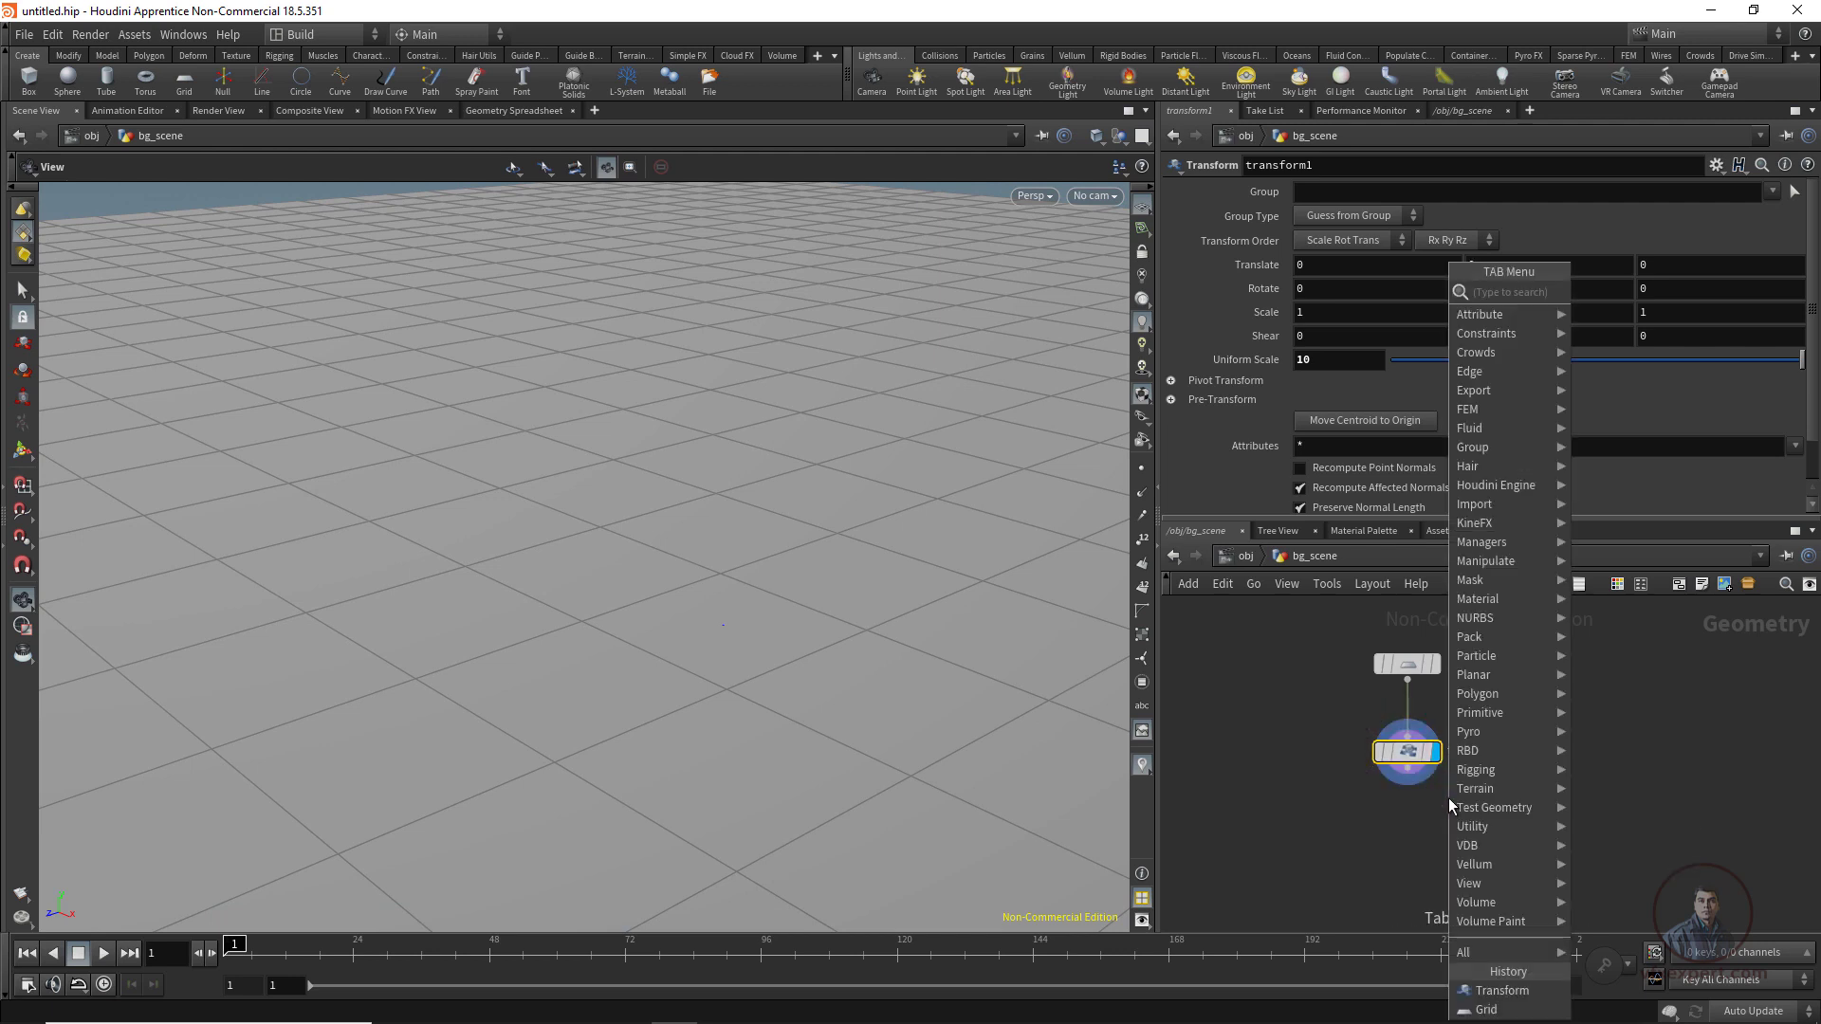
pyautogui.write('mountain')
pyautogui.press('Return')
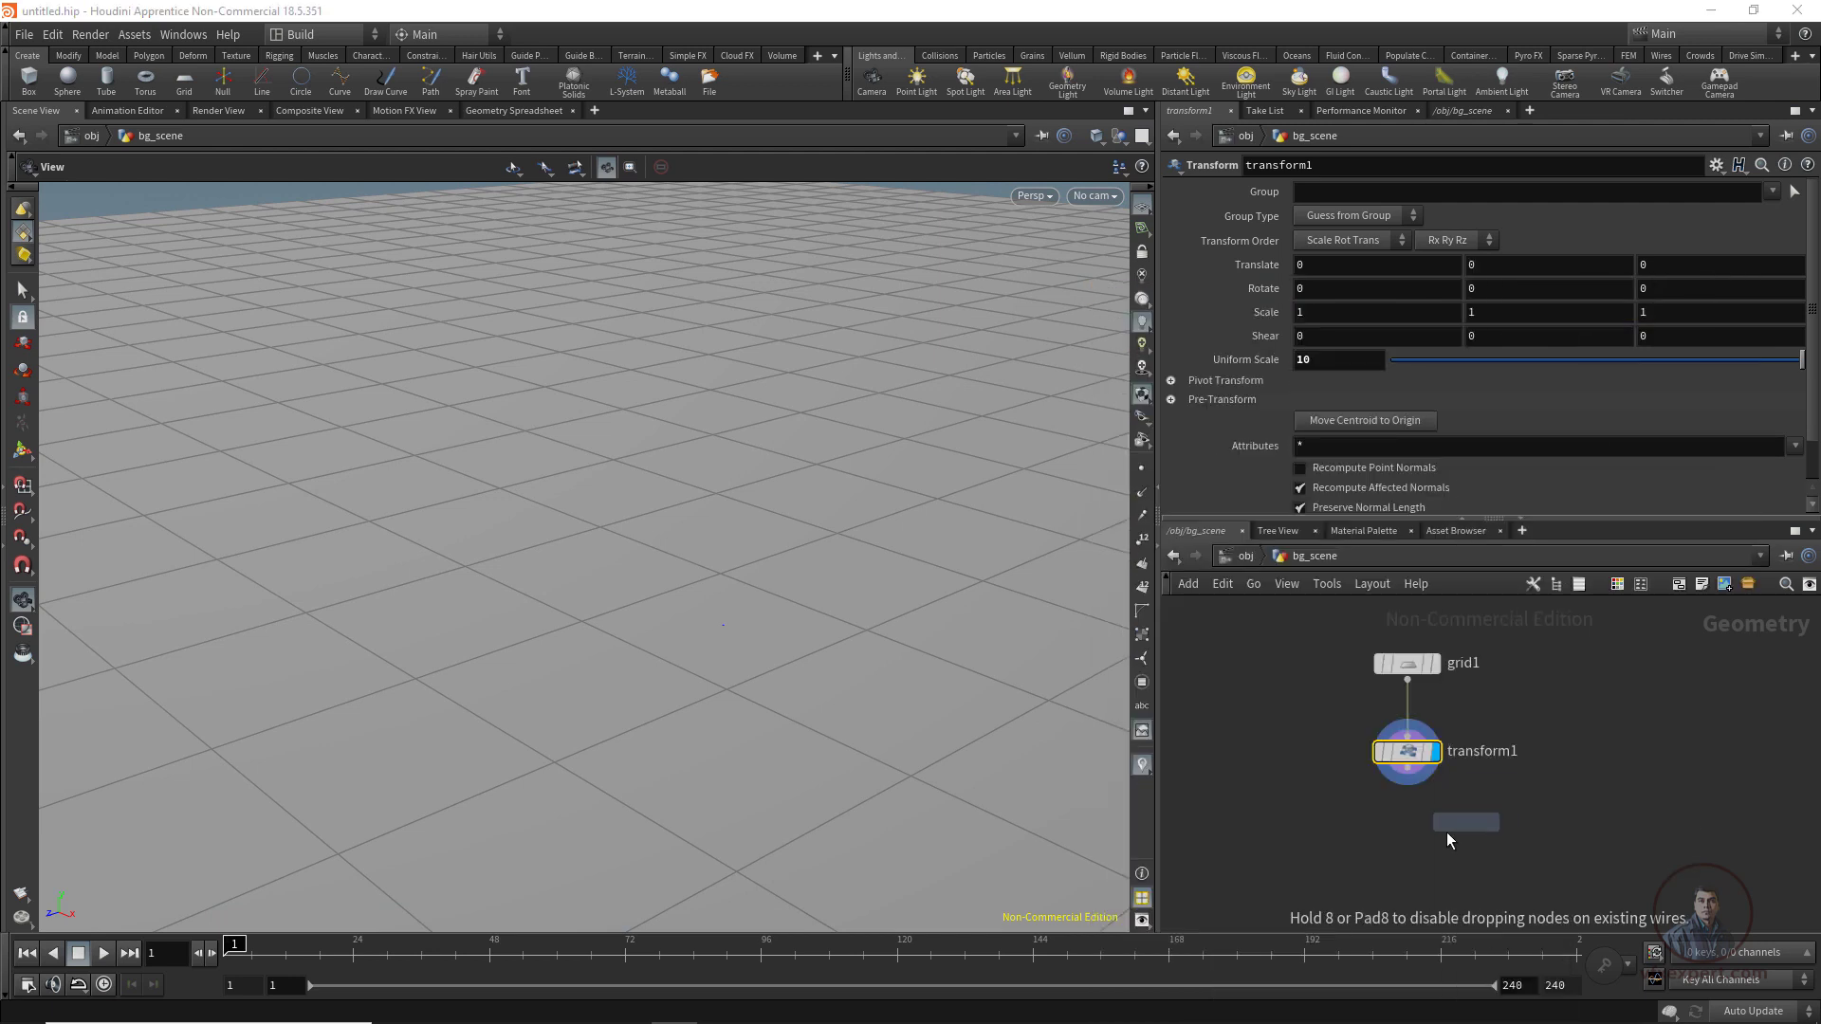
pyautogui.click(1414, 831)
pyautogui.moveTo(1408, 771); pyautogui.dragTo(1415, 844)
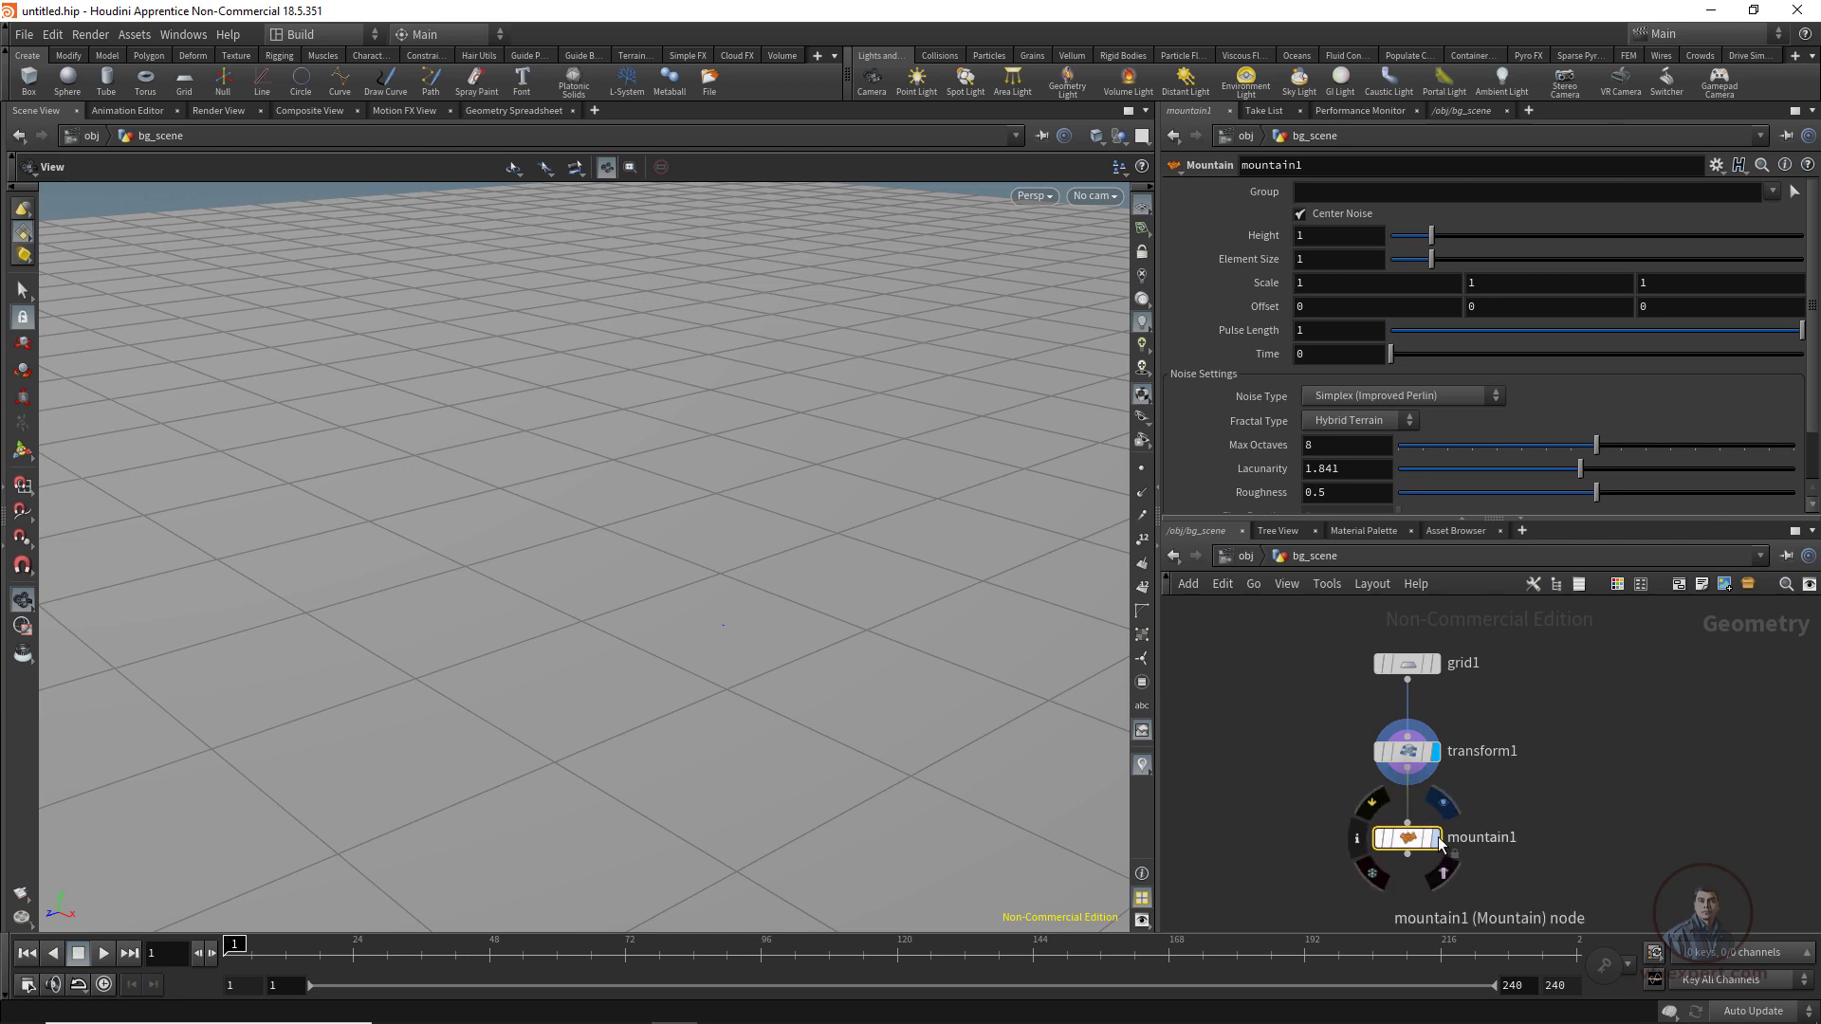
pyautogui.click(1437, 840)
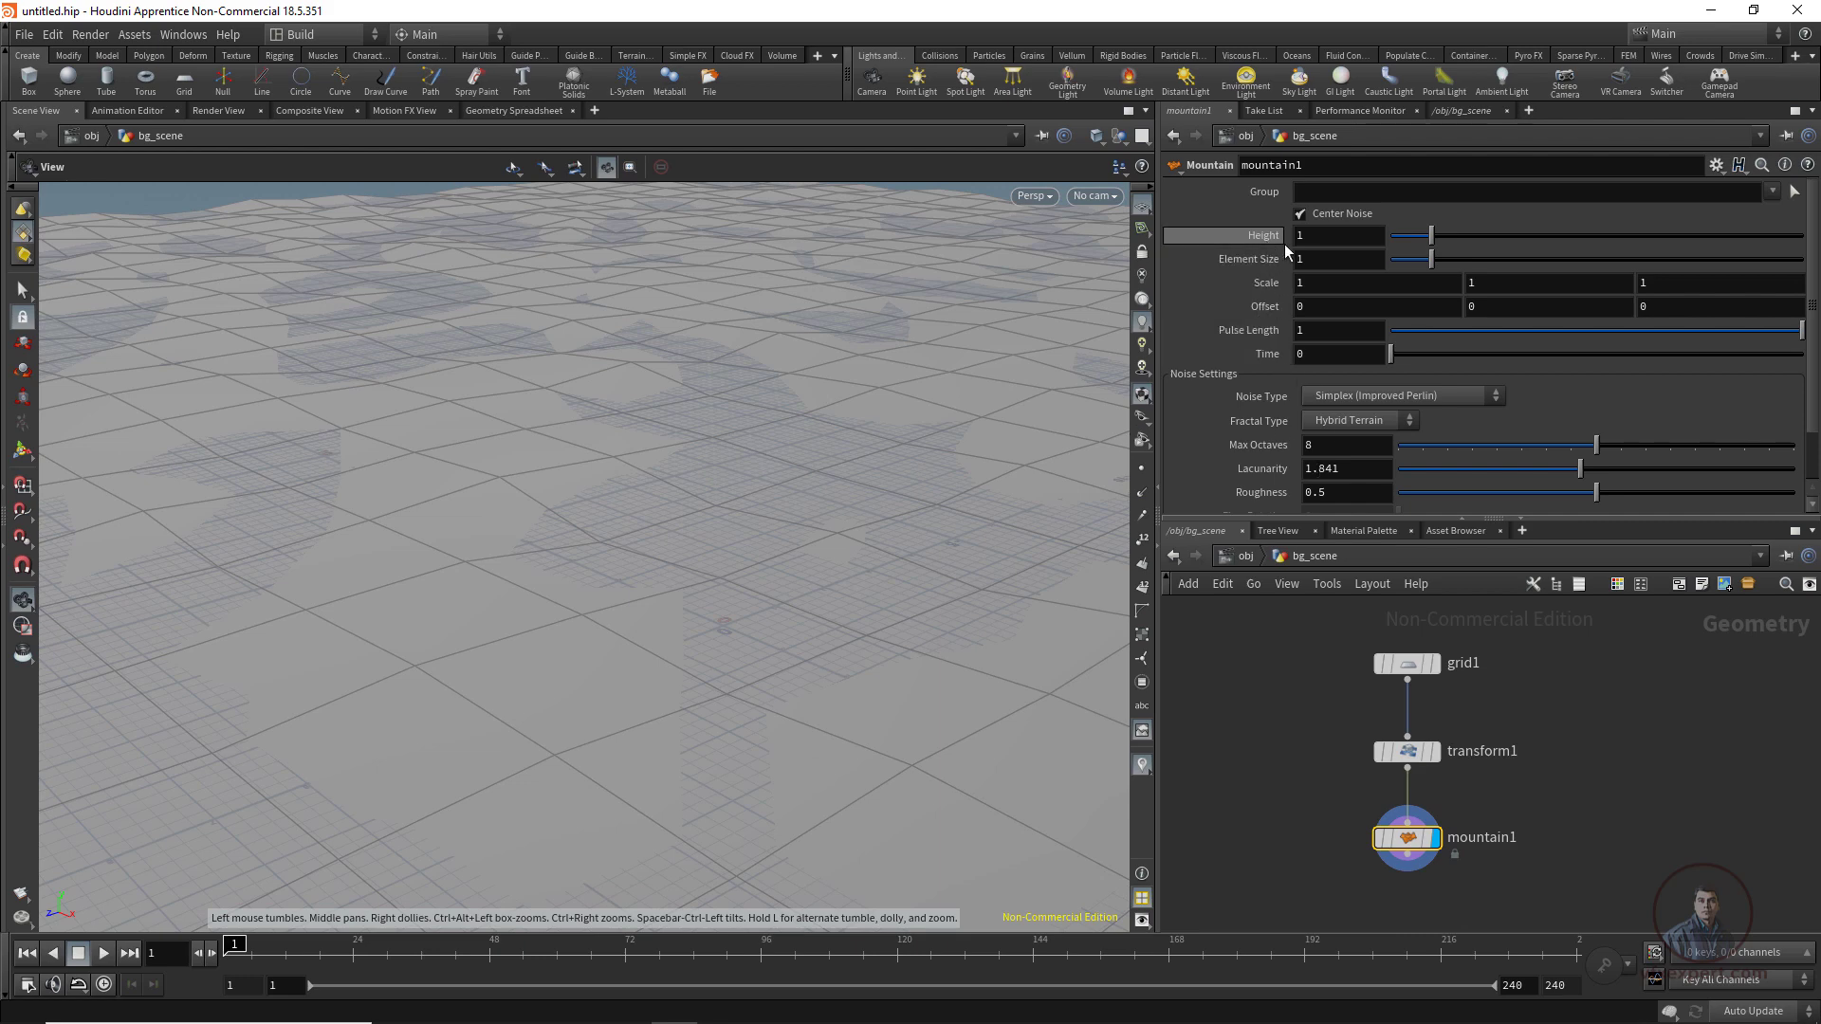
# Set the mountain's height to 3.13 and element size to 2.79, and hide the viewport's reference grid.
pyautogui.moveTo(1435, 243); pyautogui.dragTo(1504, 268)
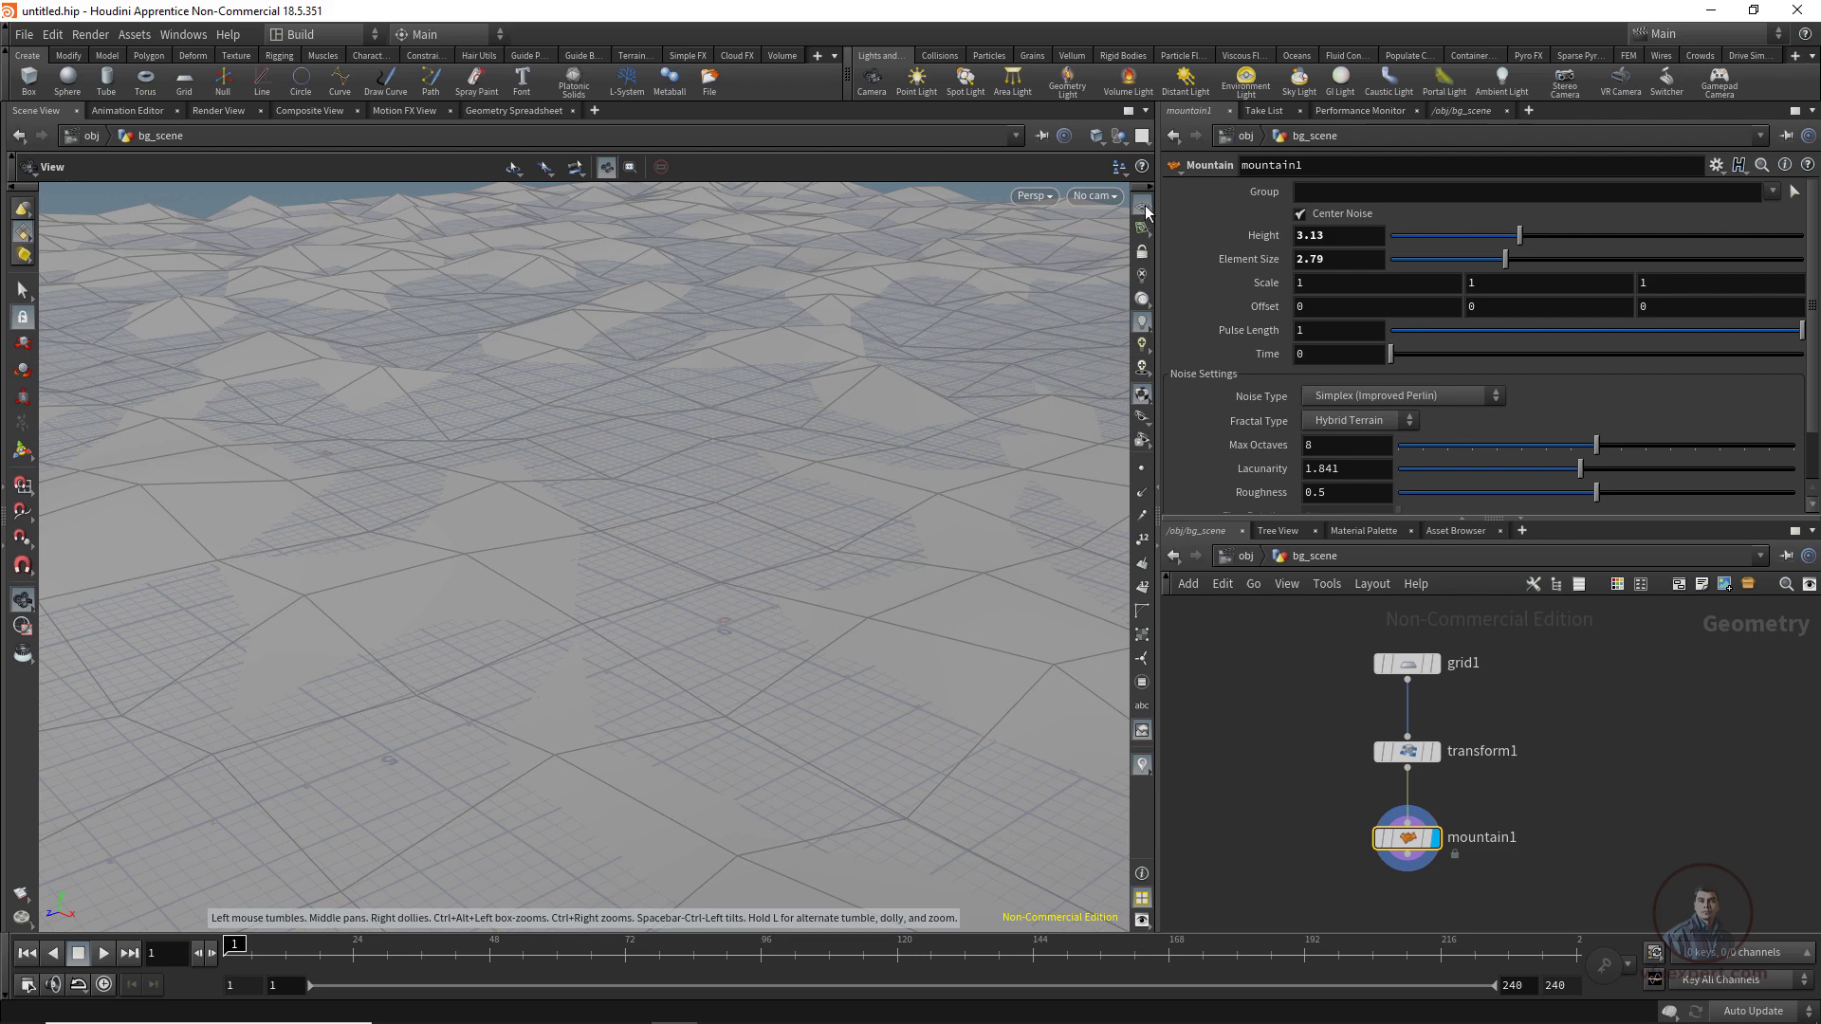
pyautogui.click(1145, 205)
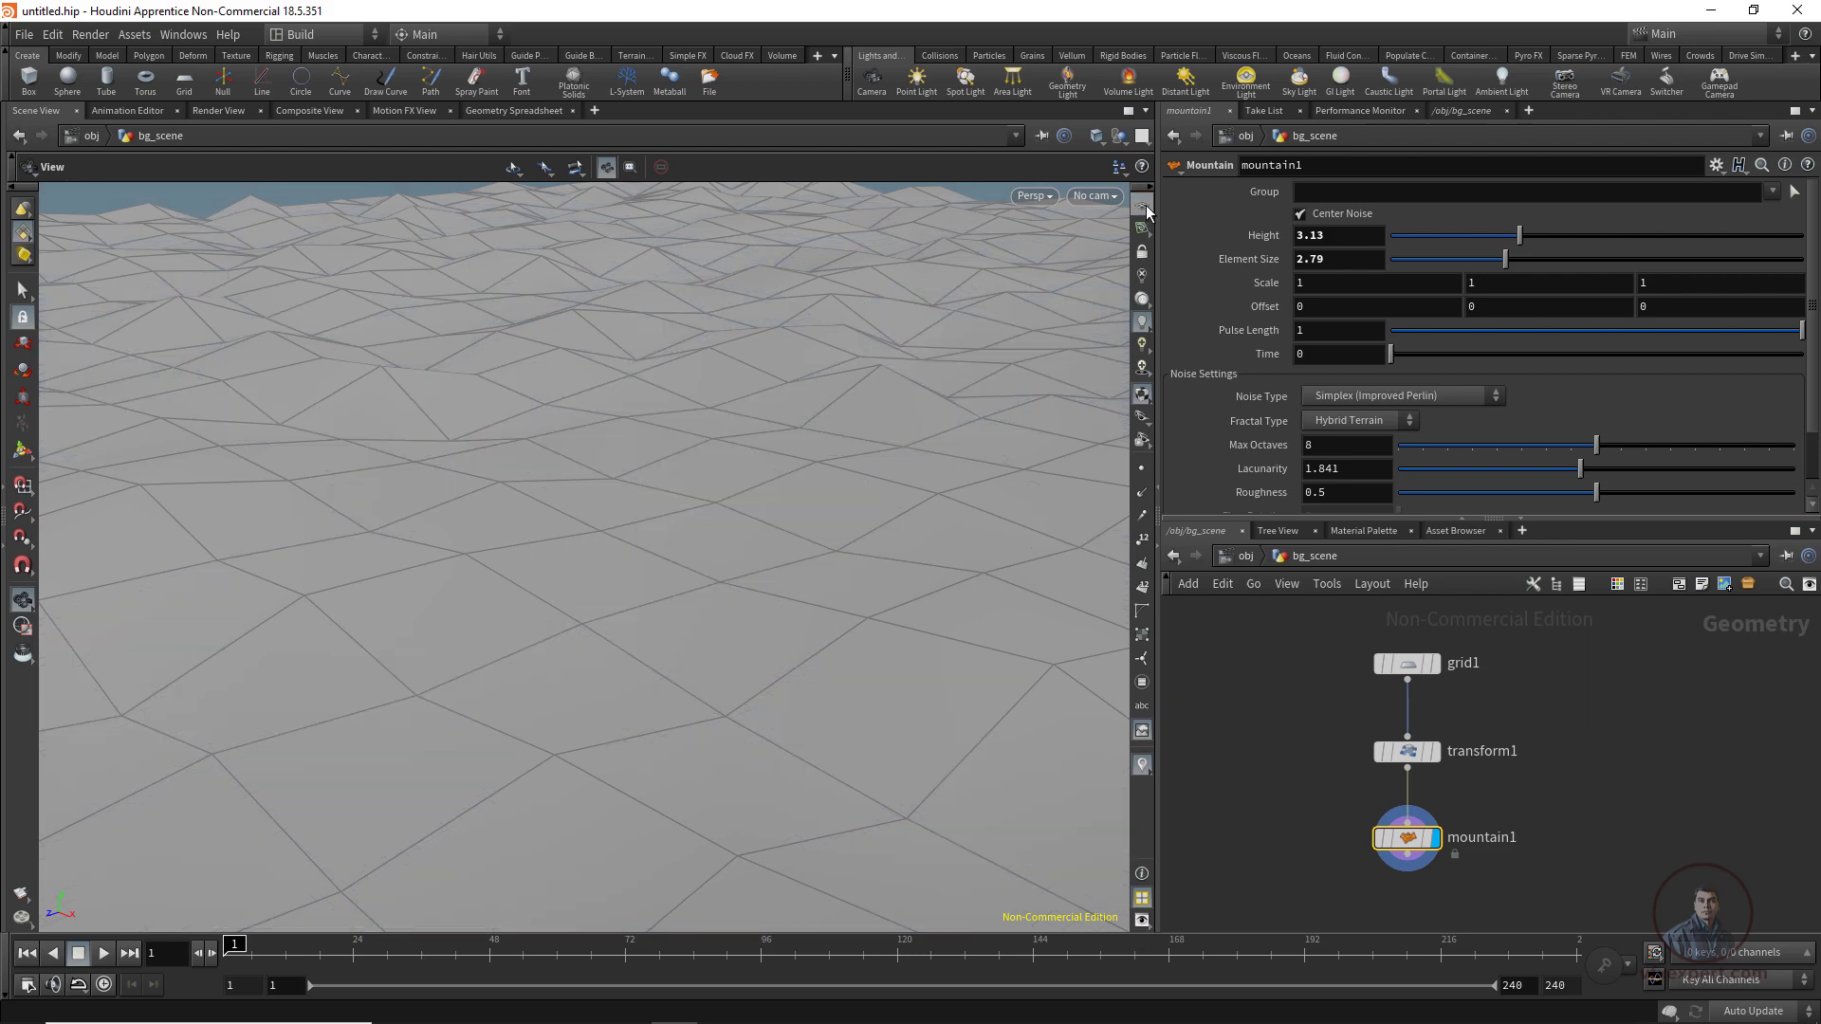
pyautogui.click(1145, 204)
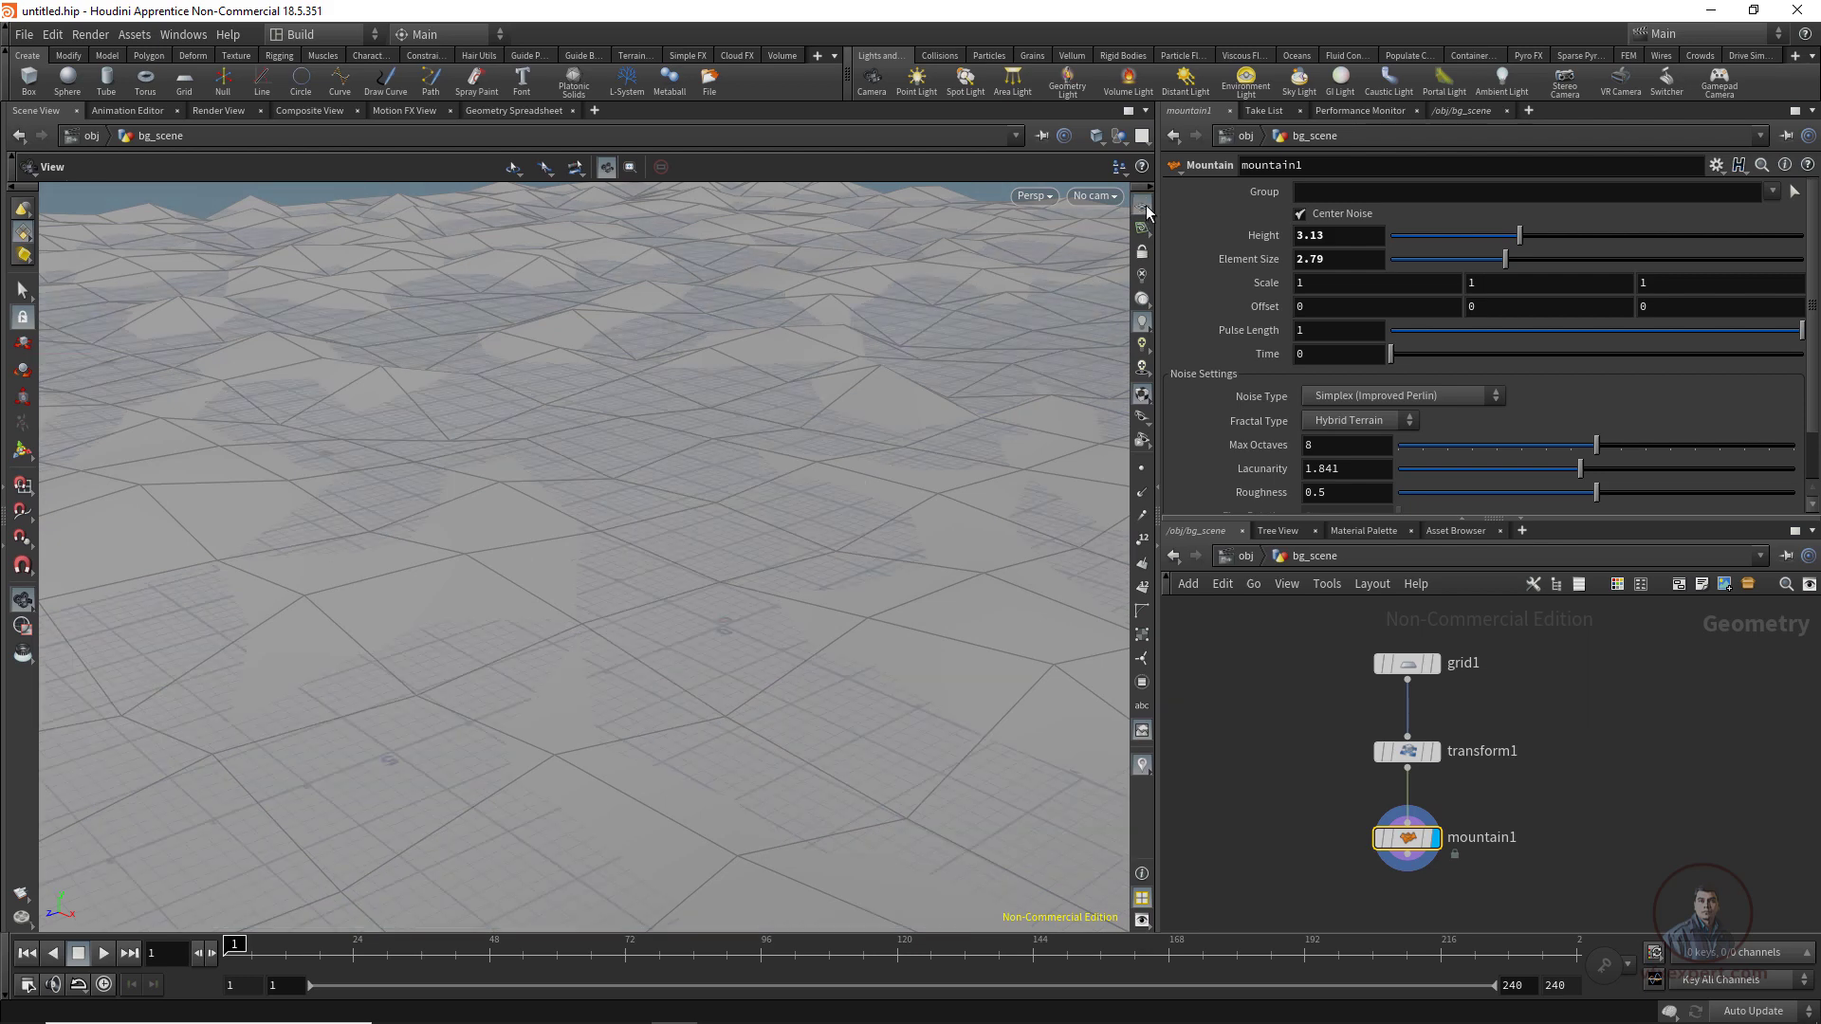
pyautogui.click(1146, 205)
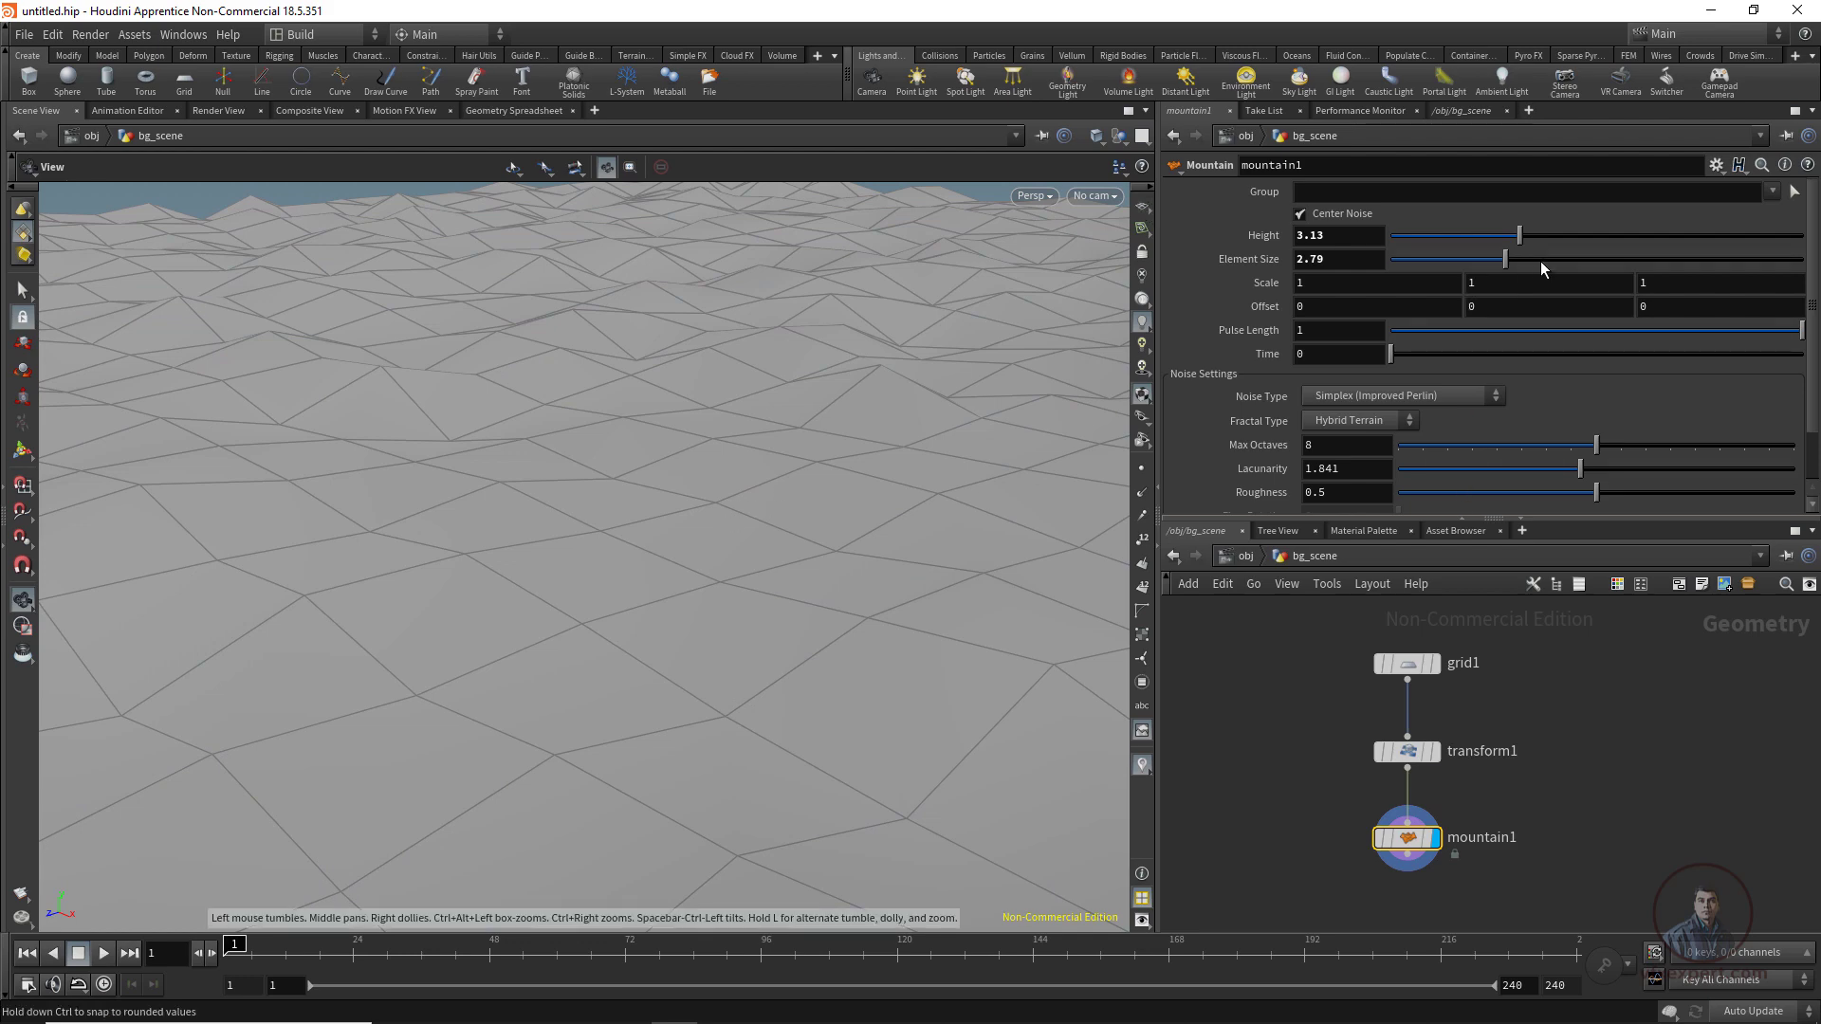
# Raise the mountain's height to 7.9 and set its element size to 2.95.
pyautogui.moveTo(1540, 241); pyautogui.dragTo(1672, 228)
pyautogui.moveTo(1516, 260); pyautogui.dragTo(1538, 261)
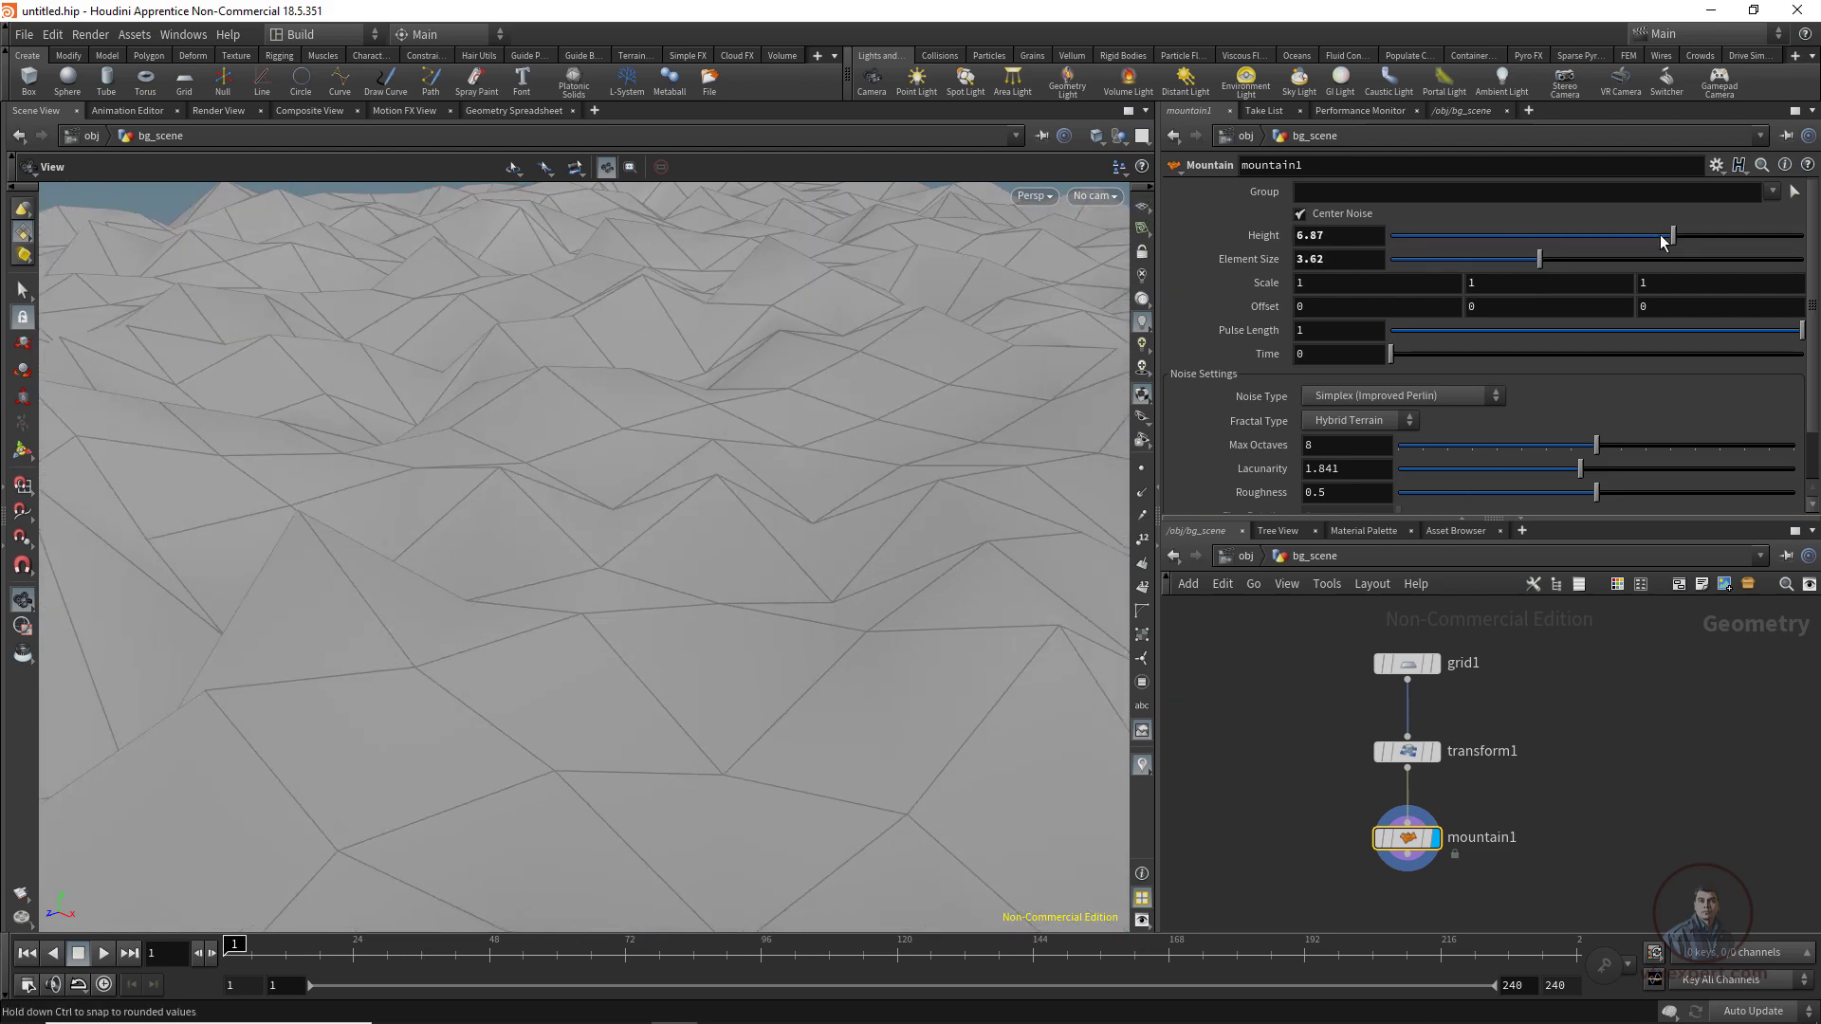
pyautogui.moveTo(1672, 237); pyautogui.dragTo(1715, 239)
pyautogui.moveTo(1540, 262); pyautogui.dragTo(1536, 265)
pyautogui.moveTo(877, 668)
pyautogui.mouseDown()
pyautogui.moveTo(869, 618)
pyautogui.moveTo(851, 688)
pyautogui.mouseUp()
pyautogui.moveTo(1536, 263); pyautogui.dragTo(1513, 265)
pyautogui.moveTo(806, 531); pyautogui.dragTo(1041, 725)
# Add a Smooth node below mountain1, wire the mountain into it and display its result.
pyautogui.moveTo(1468, 829); pyautogui.dragTo(1477, 794, button='middle')
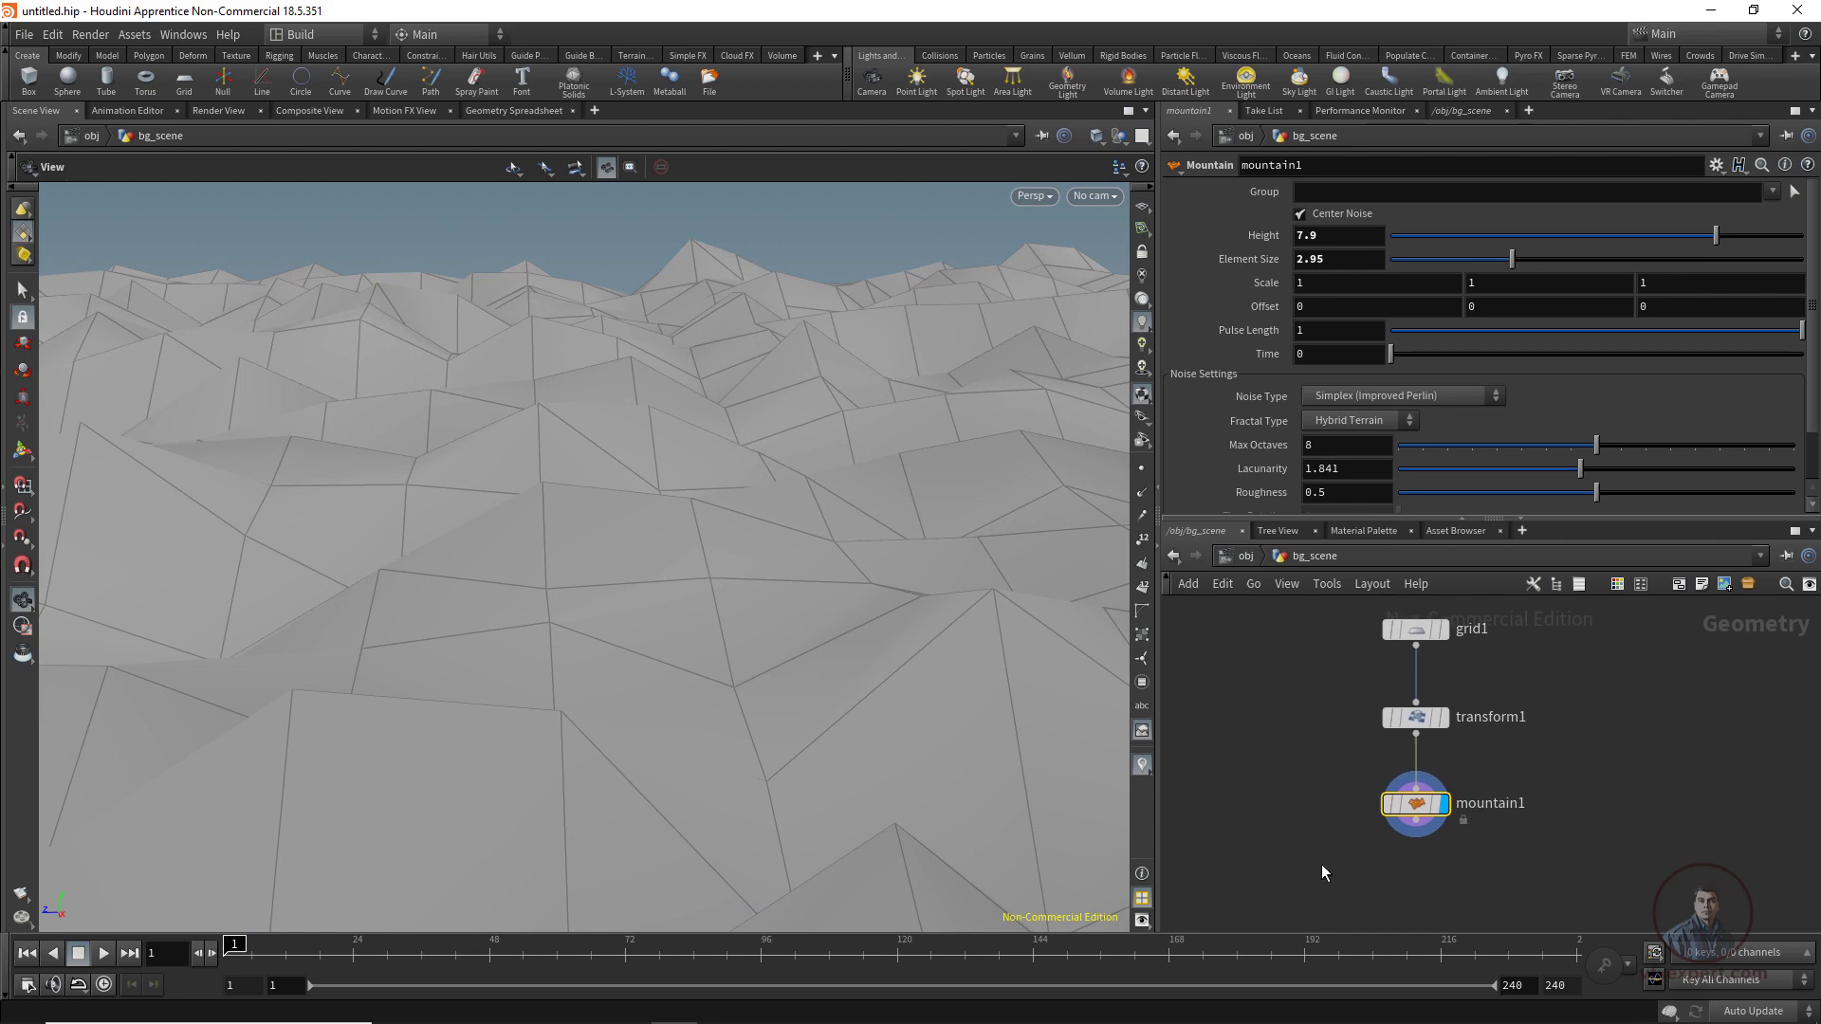
pyautogui.moveTo(1322, 863); pyautogui.dragTo(1484, 789)
pyautogui.press('Tab')
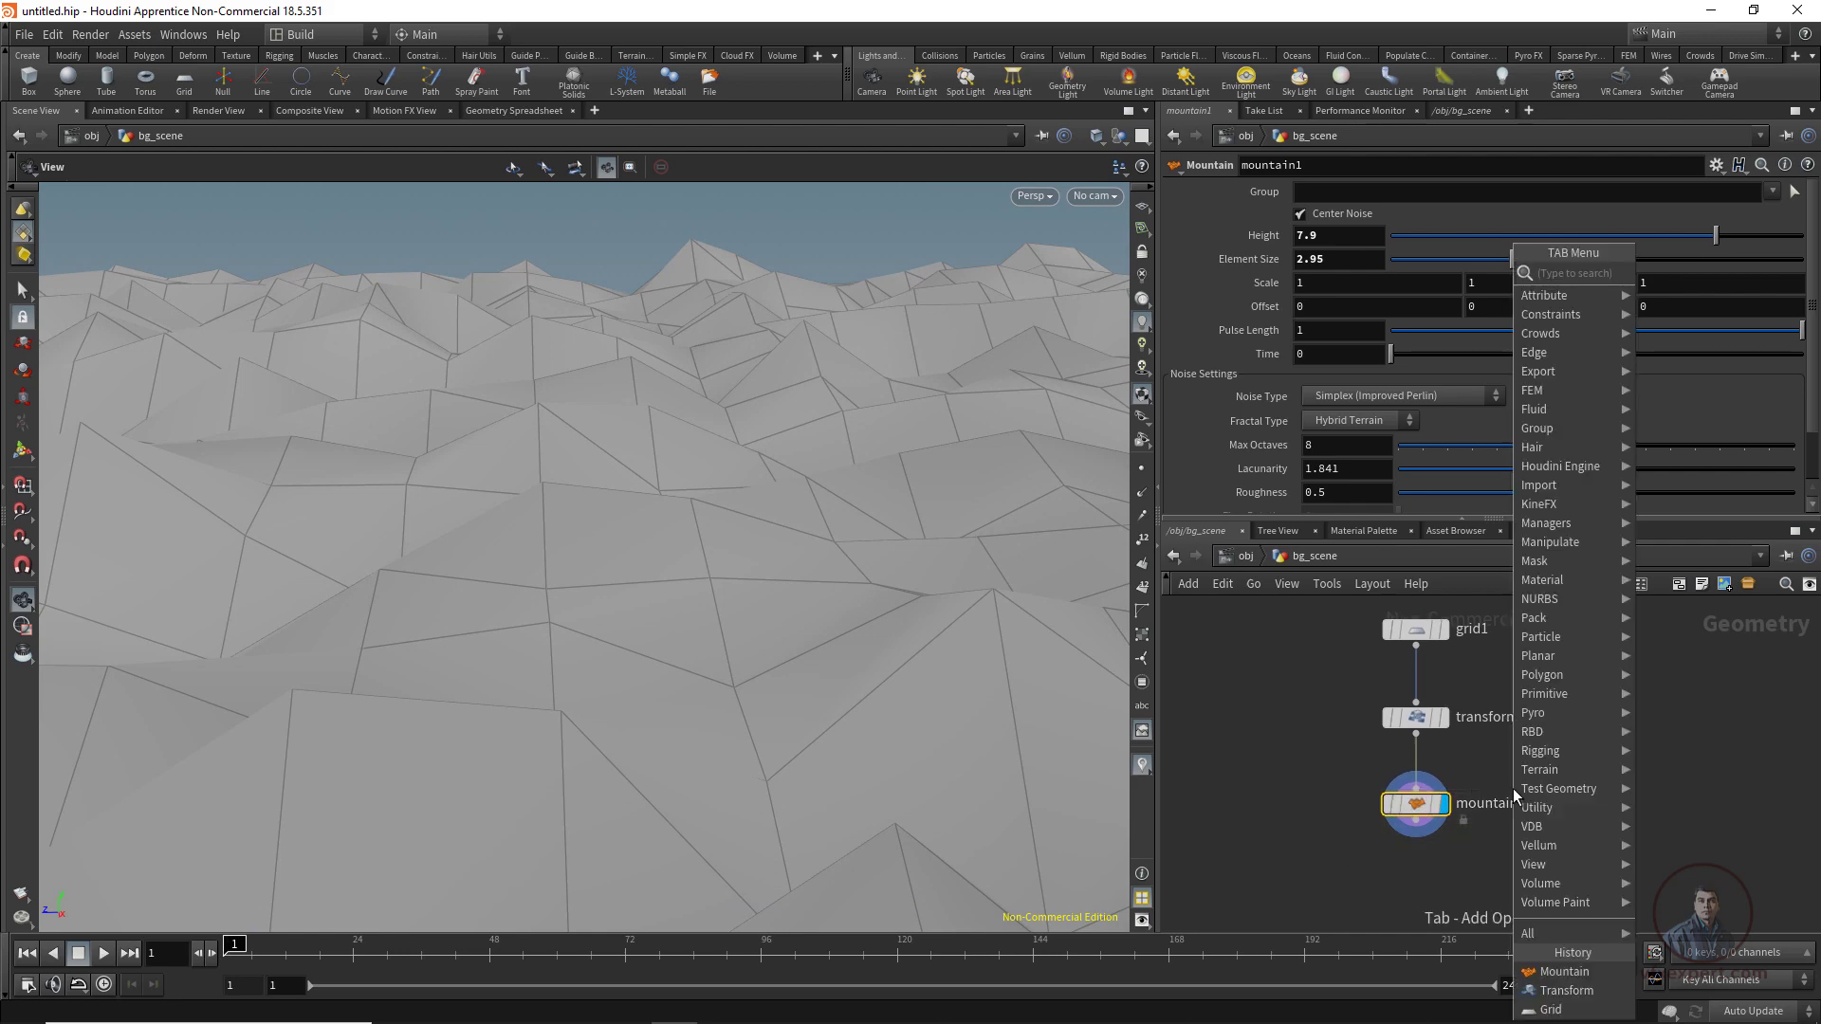
pyautogui.write('smoo')
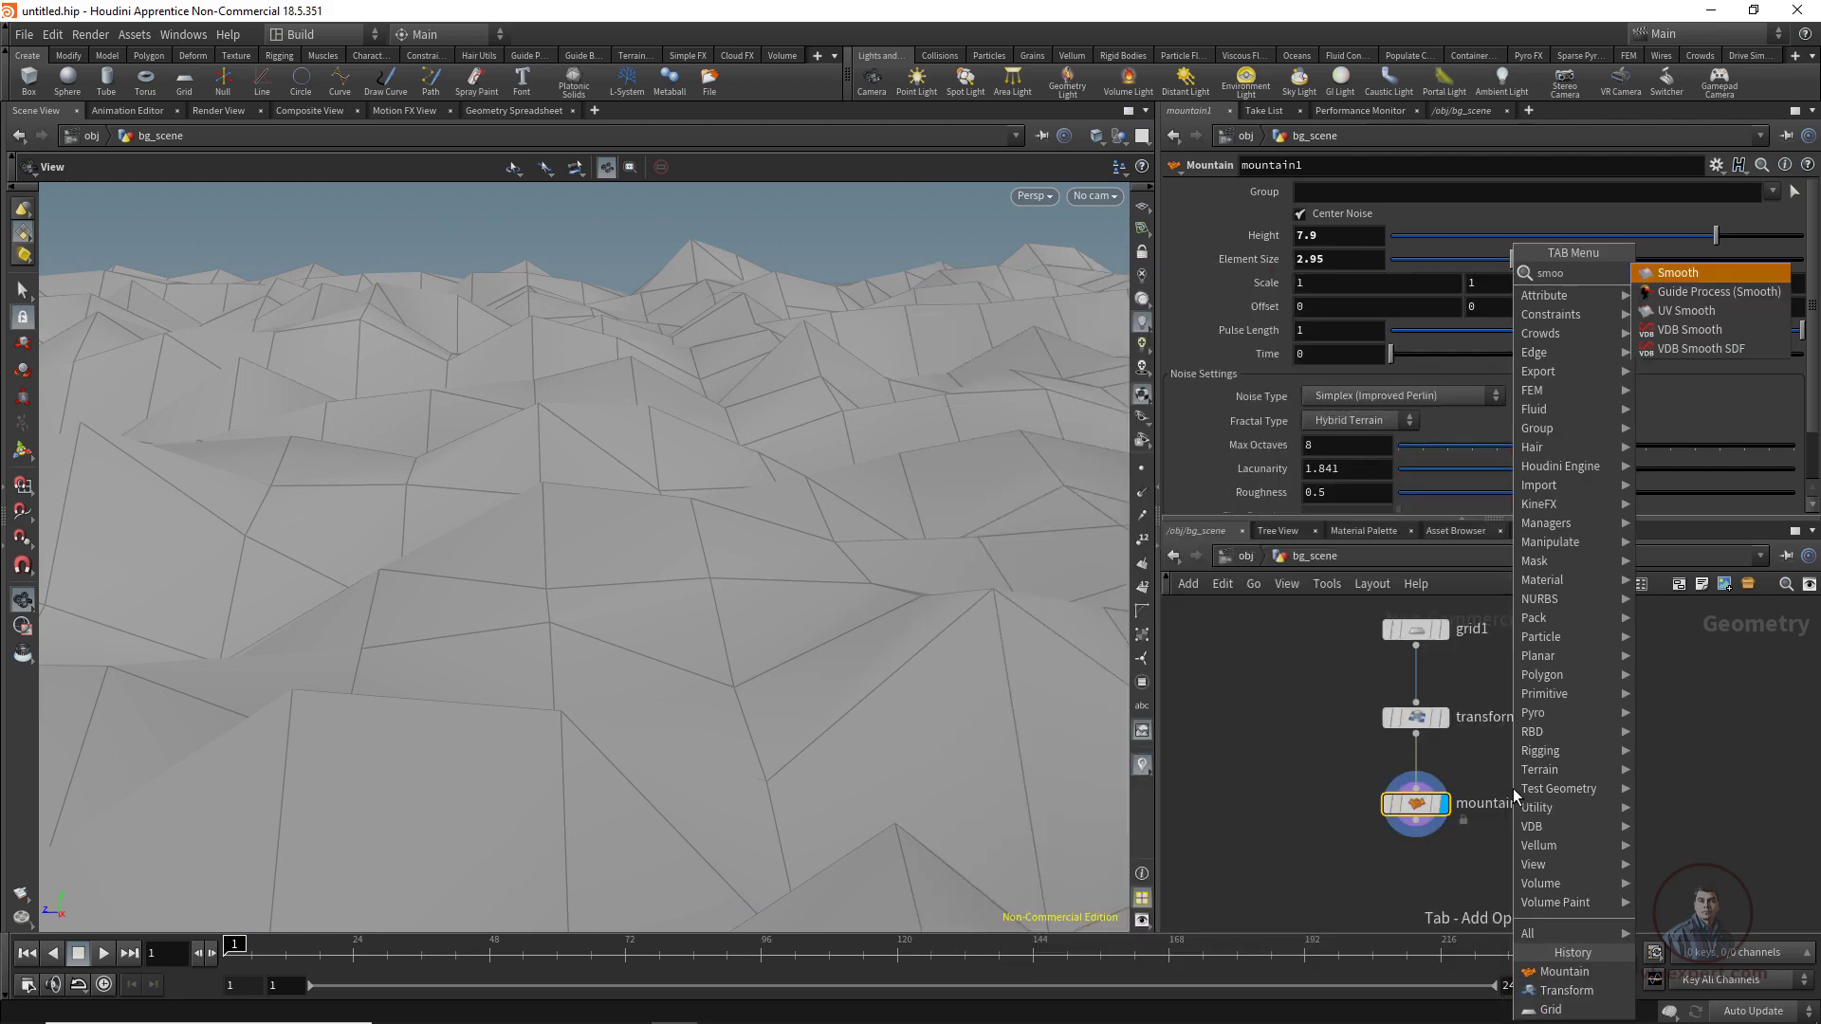
pyautogui.click(1707, 272)
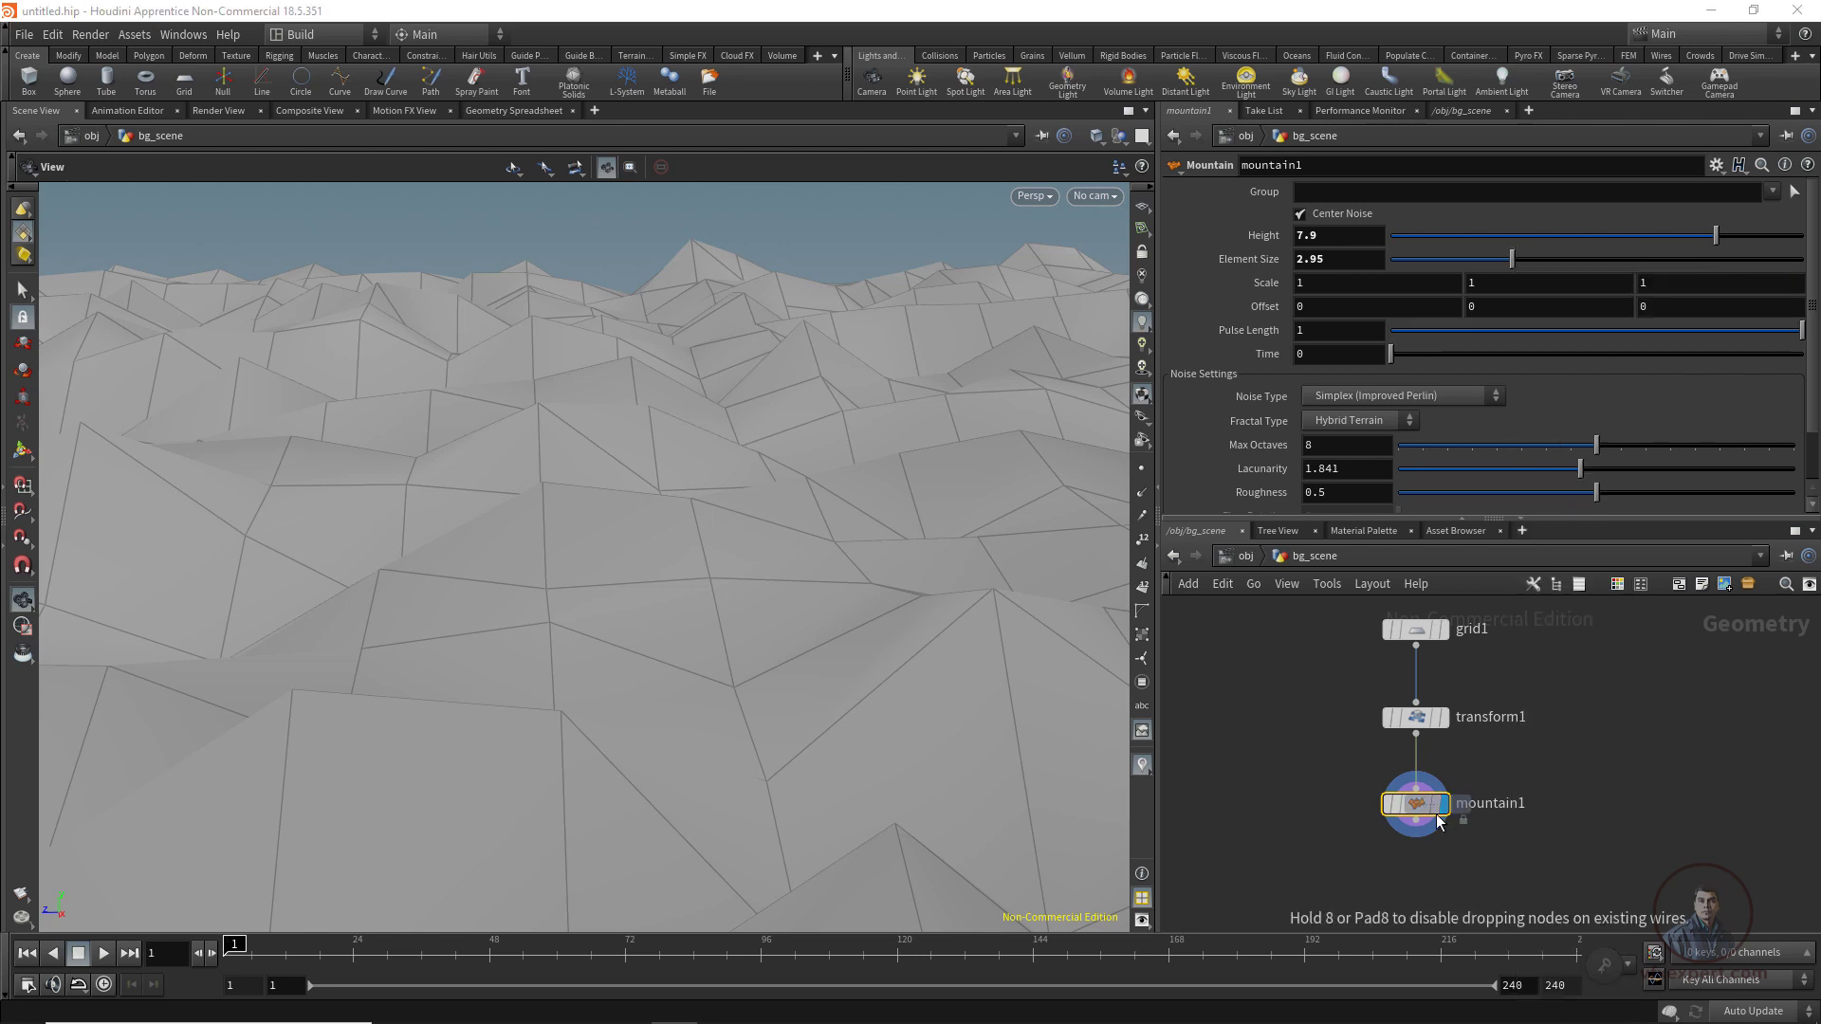
pyautogui.click(1420, 865)
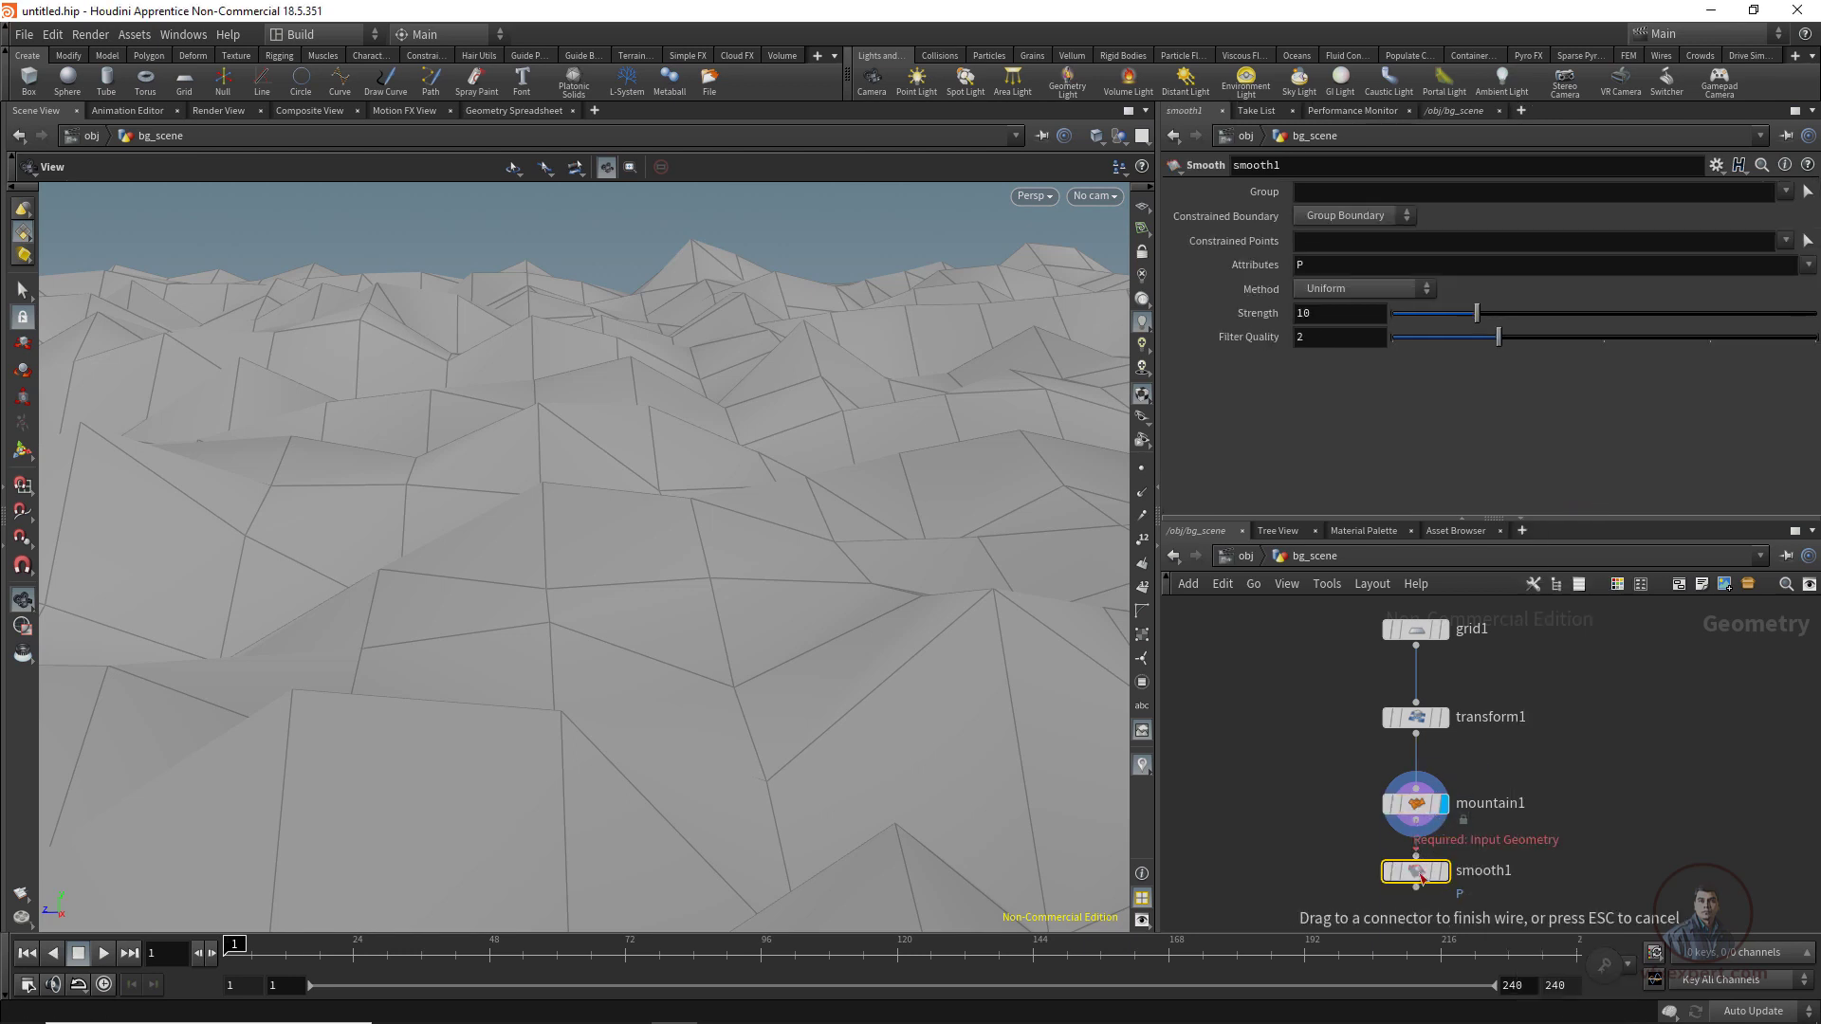
pyautogui.moveTo(1423, 878); pyautogui.dragTo(1422, 880)
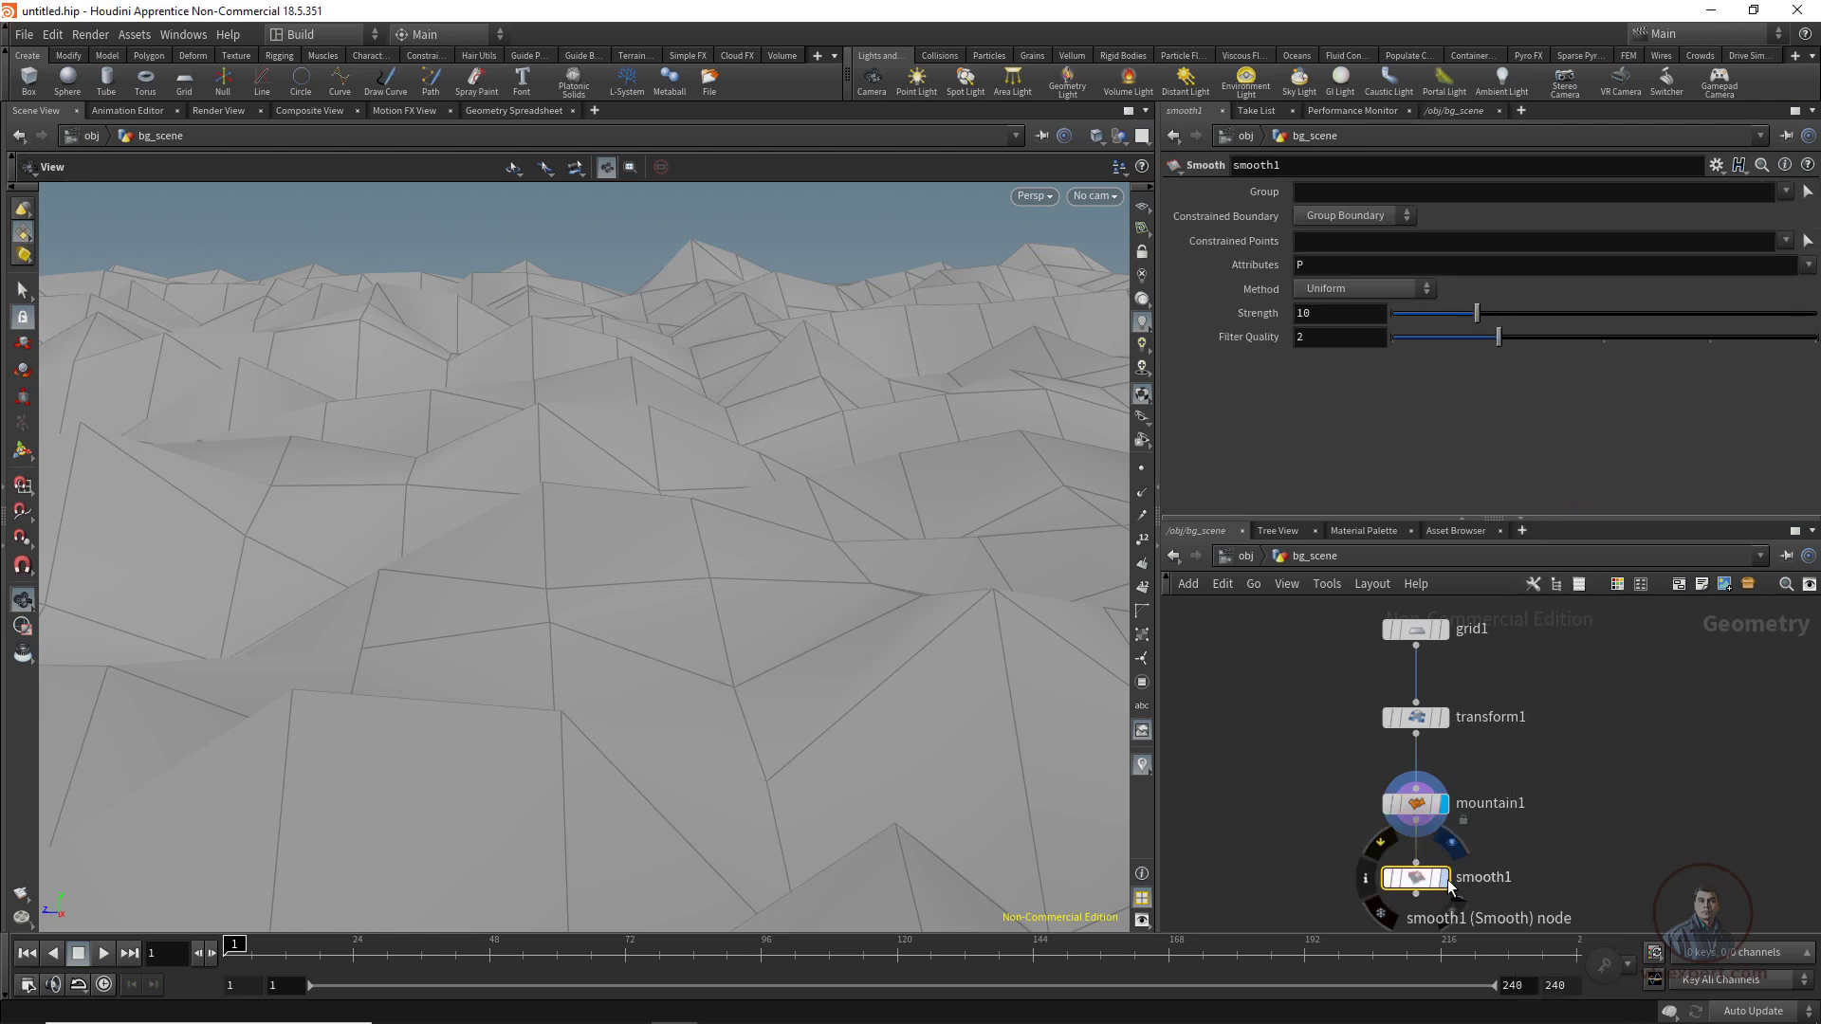
pyautogui.click(1443, 877)
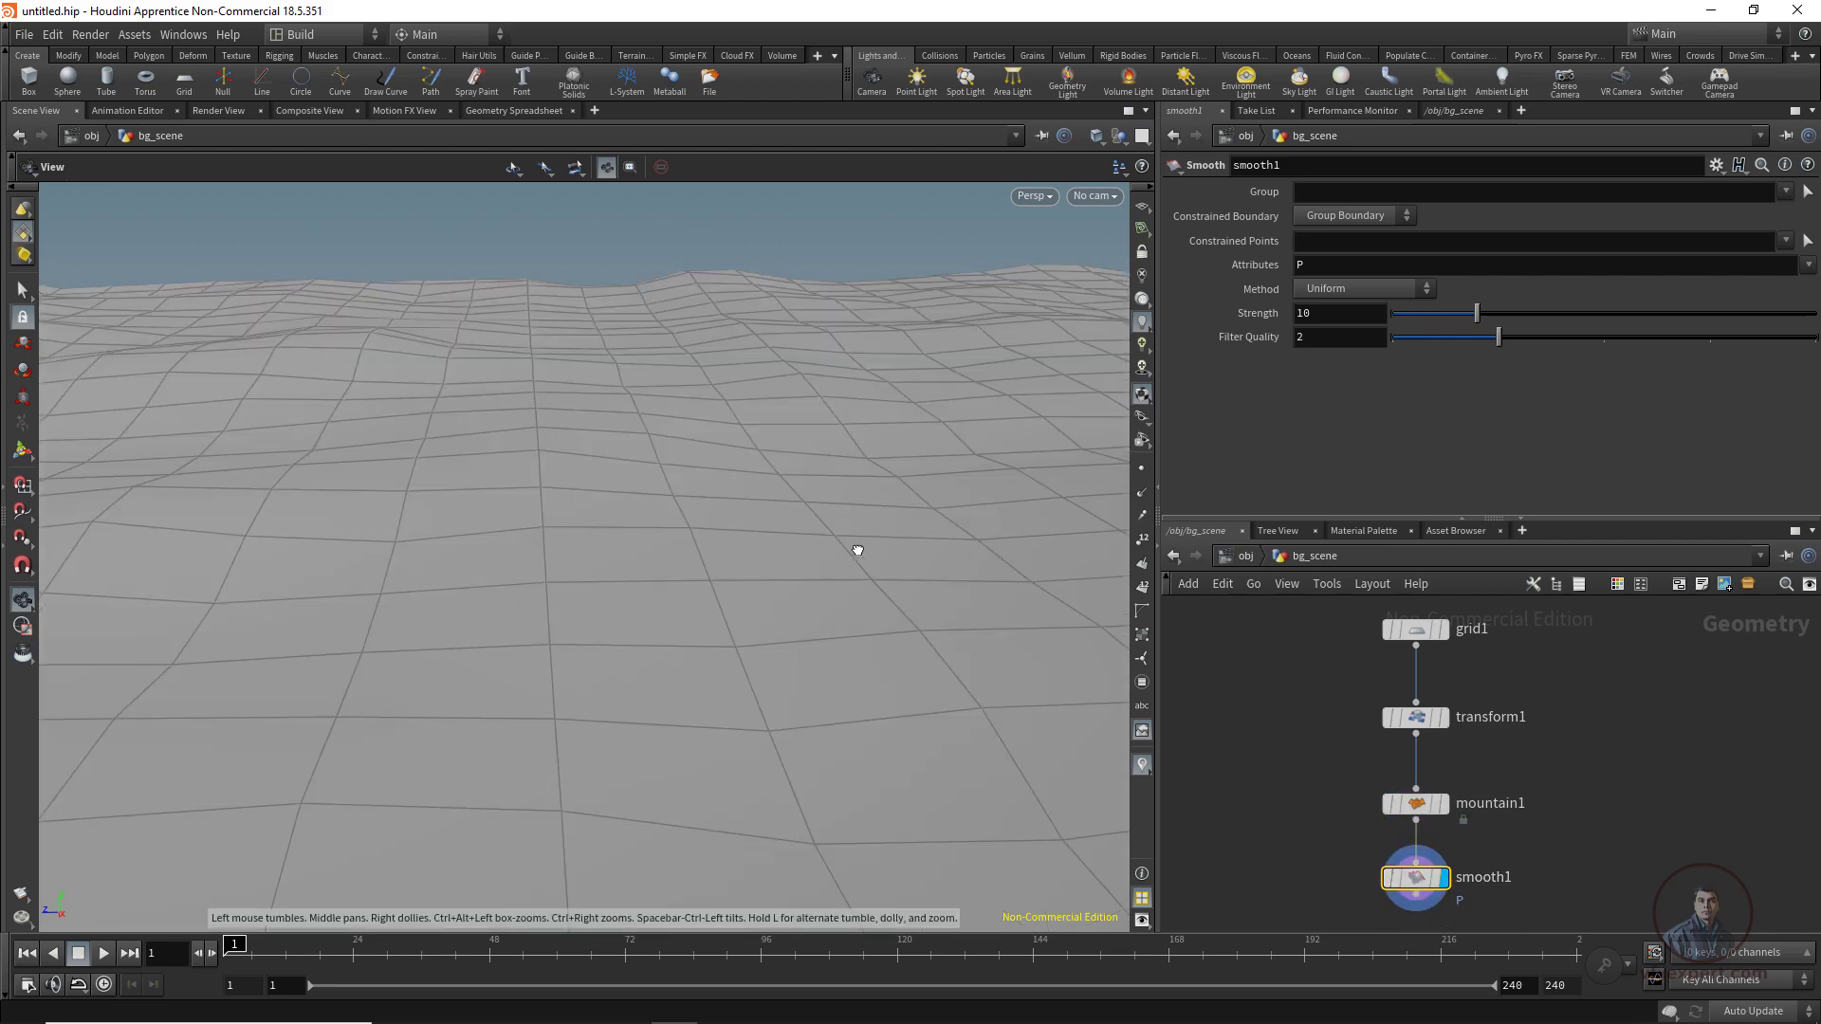
# Raise the mountain1 node's height to 10 and its element size to 3.5.
pyautogui.moveTo(857, 550); pyautogui.dragTo(998, 710)
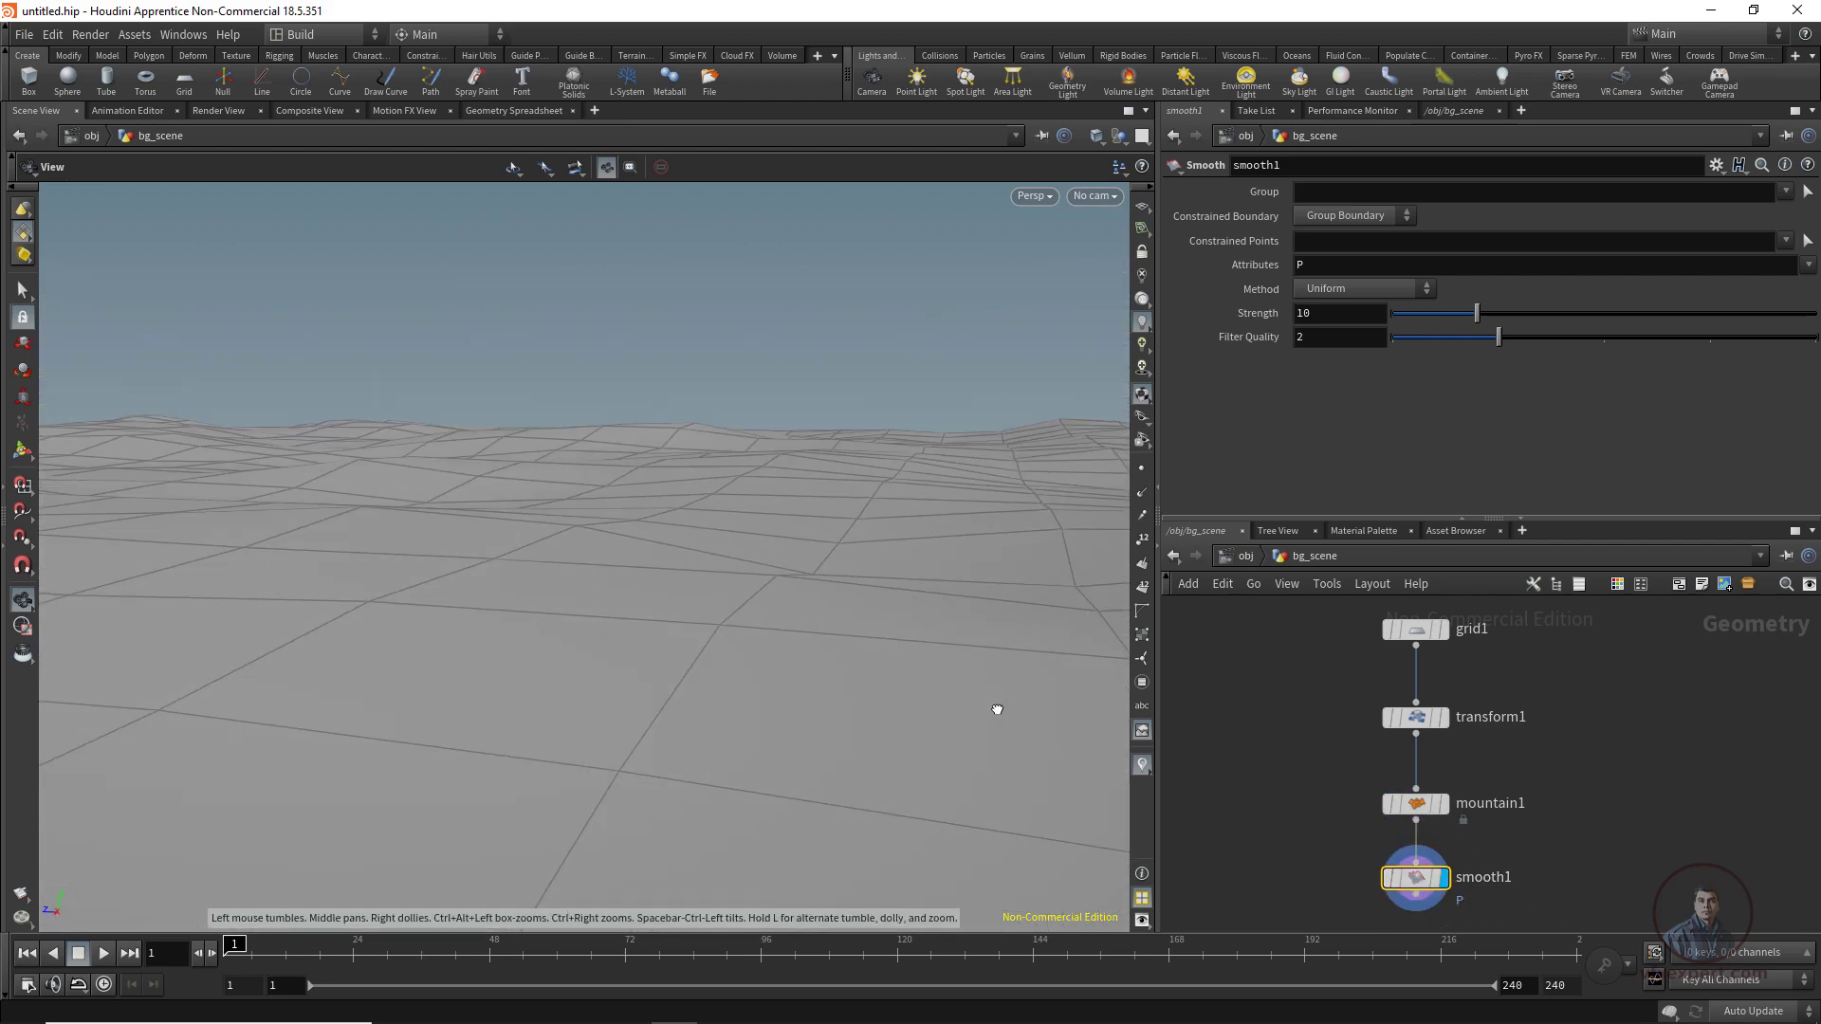
pyautogui.click(1413, 805)
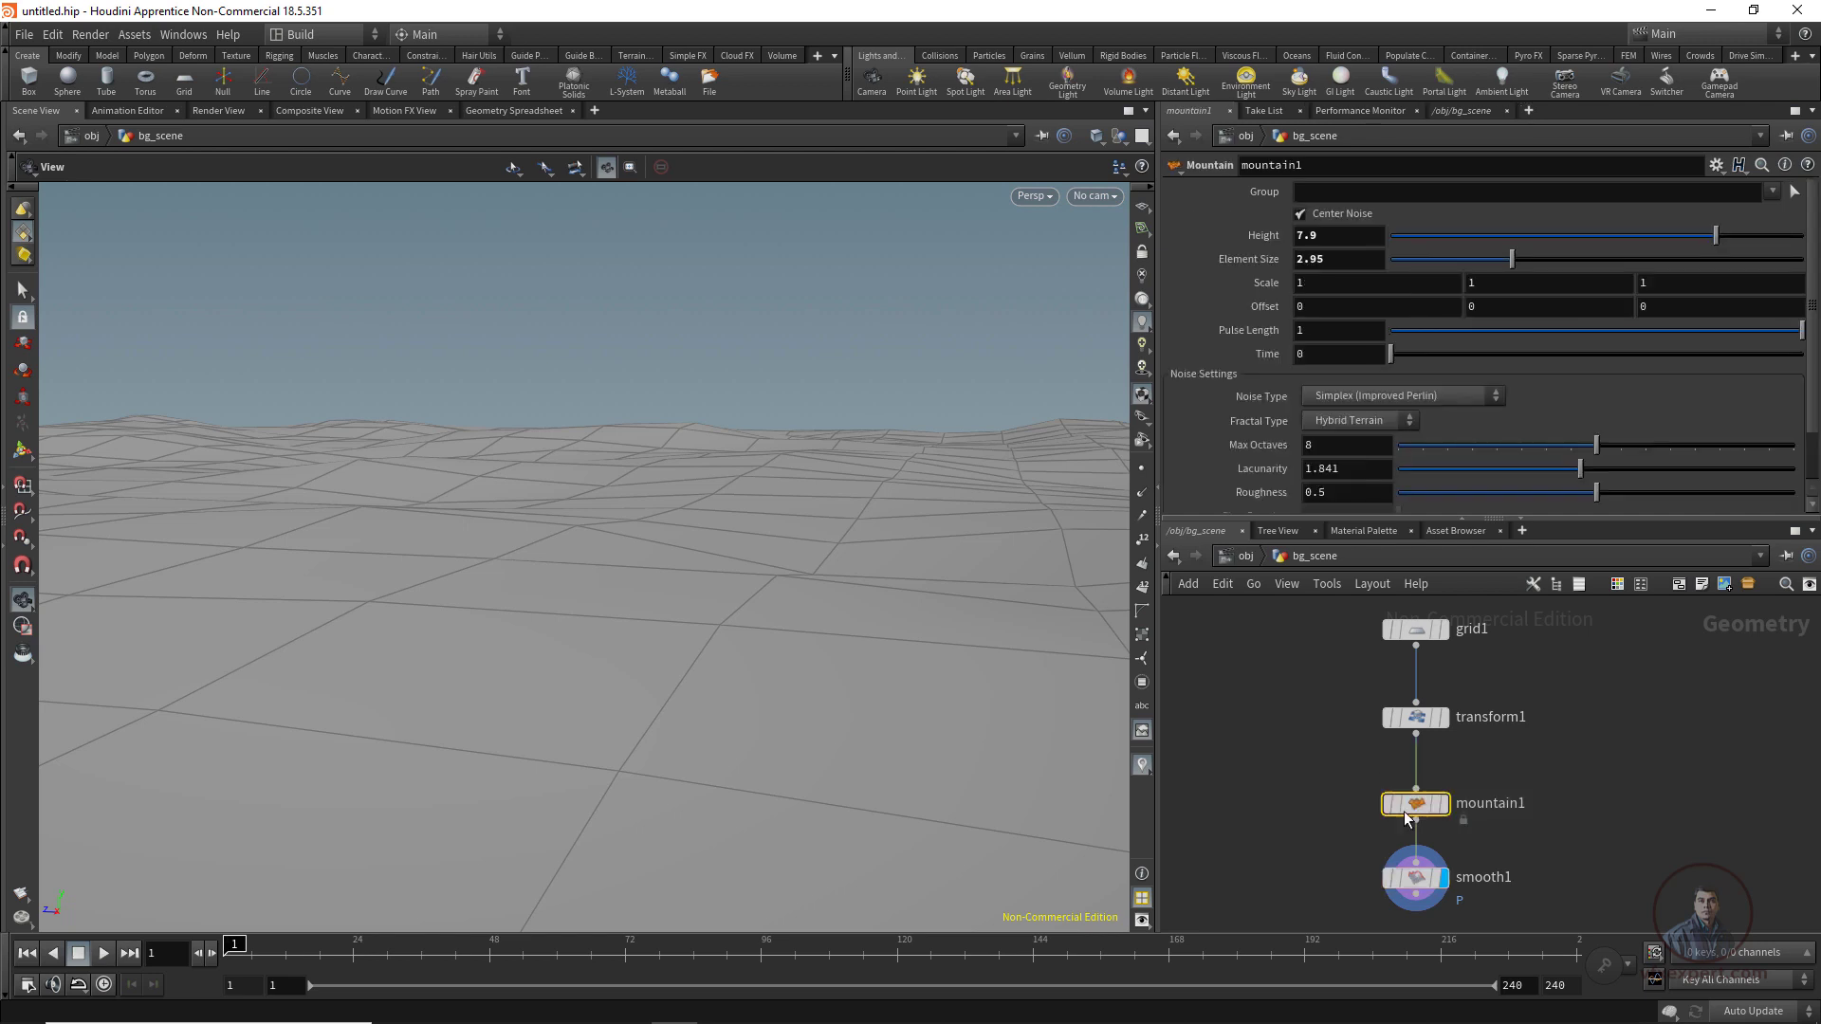
pyautogui.moveTo(1716, 236); pyautogui.dragTo(1807, 236)
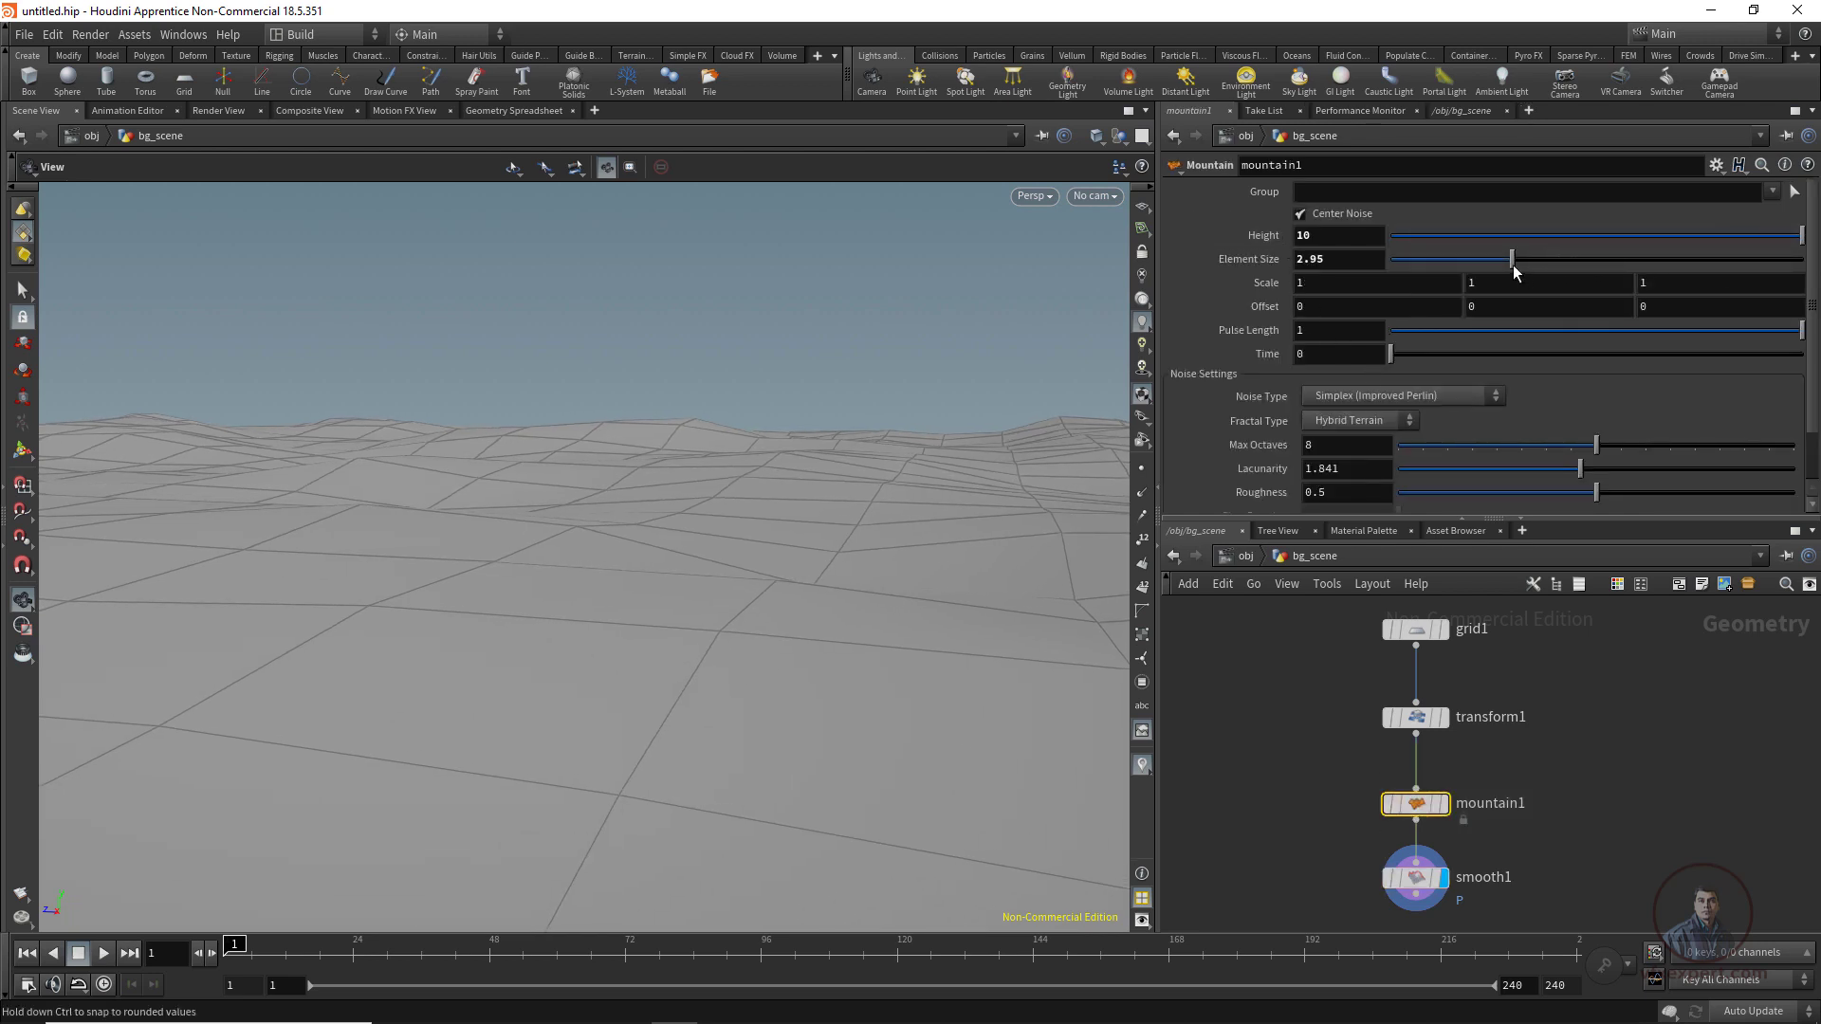
pyautogui.moveTo(1513, 267)
pyautogui.mouseDown()
pyautogui.moveTo(1475, 254)
pyautogui.moveTo(1536, 260)
pyautogui.mouseUp()
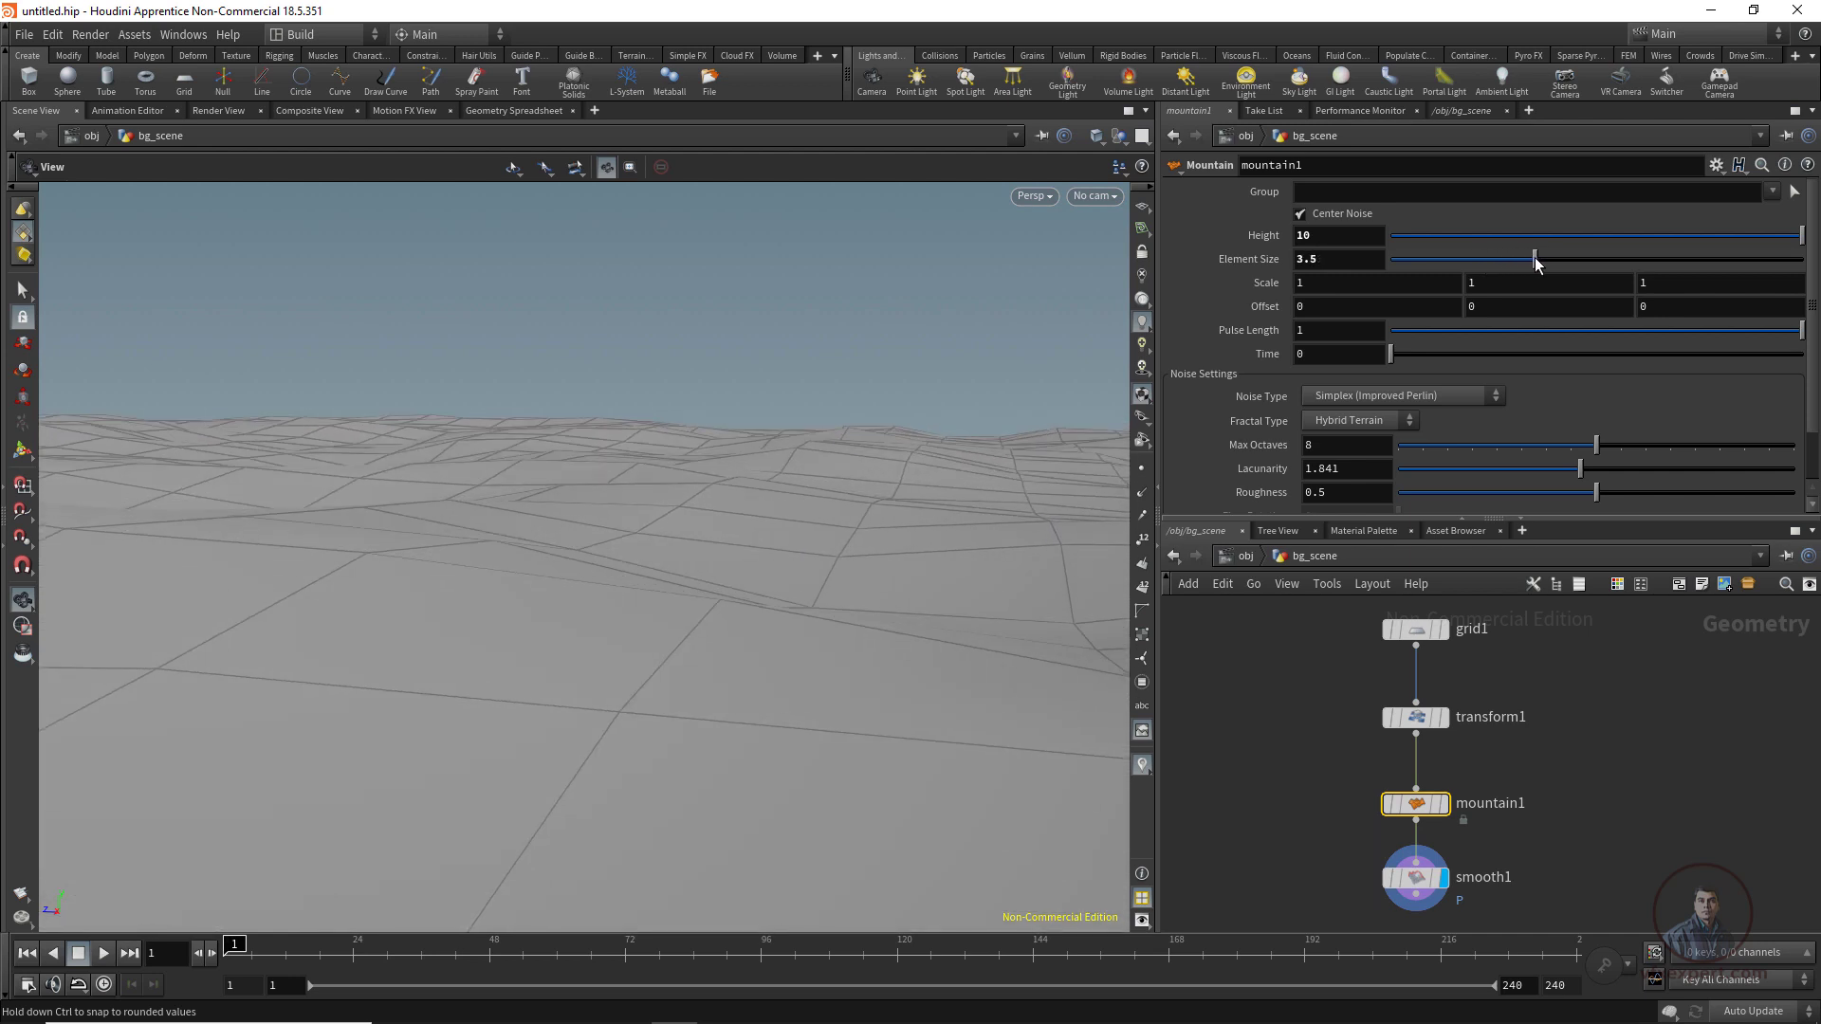
# Reduce the smooth node's strength to 1.9 to bring back more of the terrain's relief.
pyautogui.click(1416, 877)
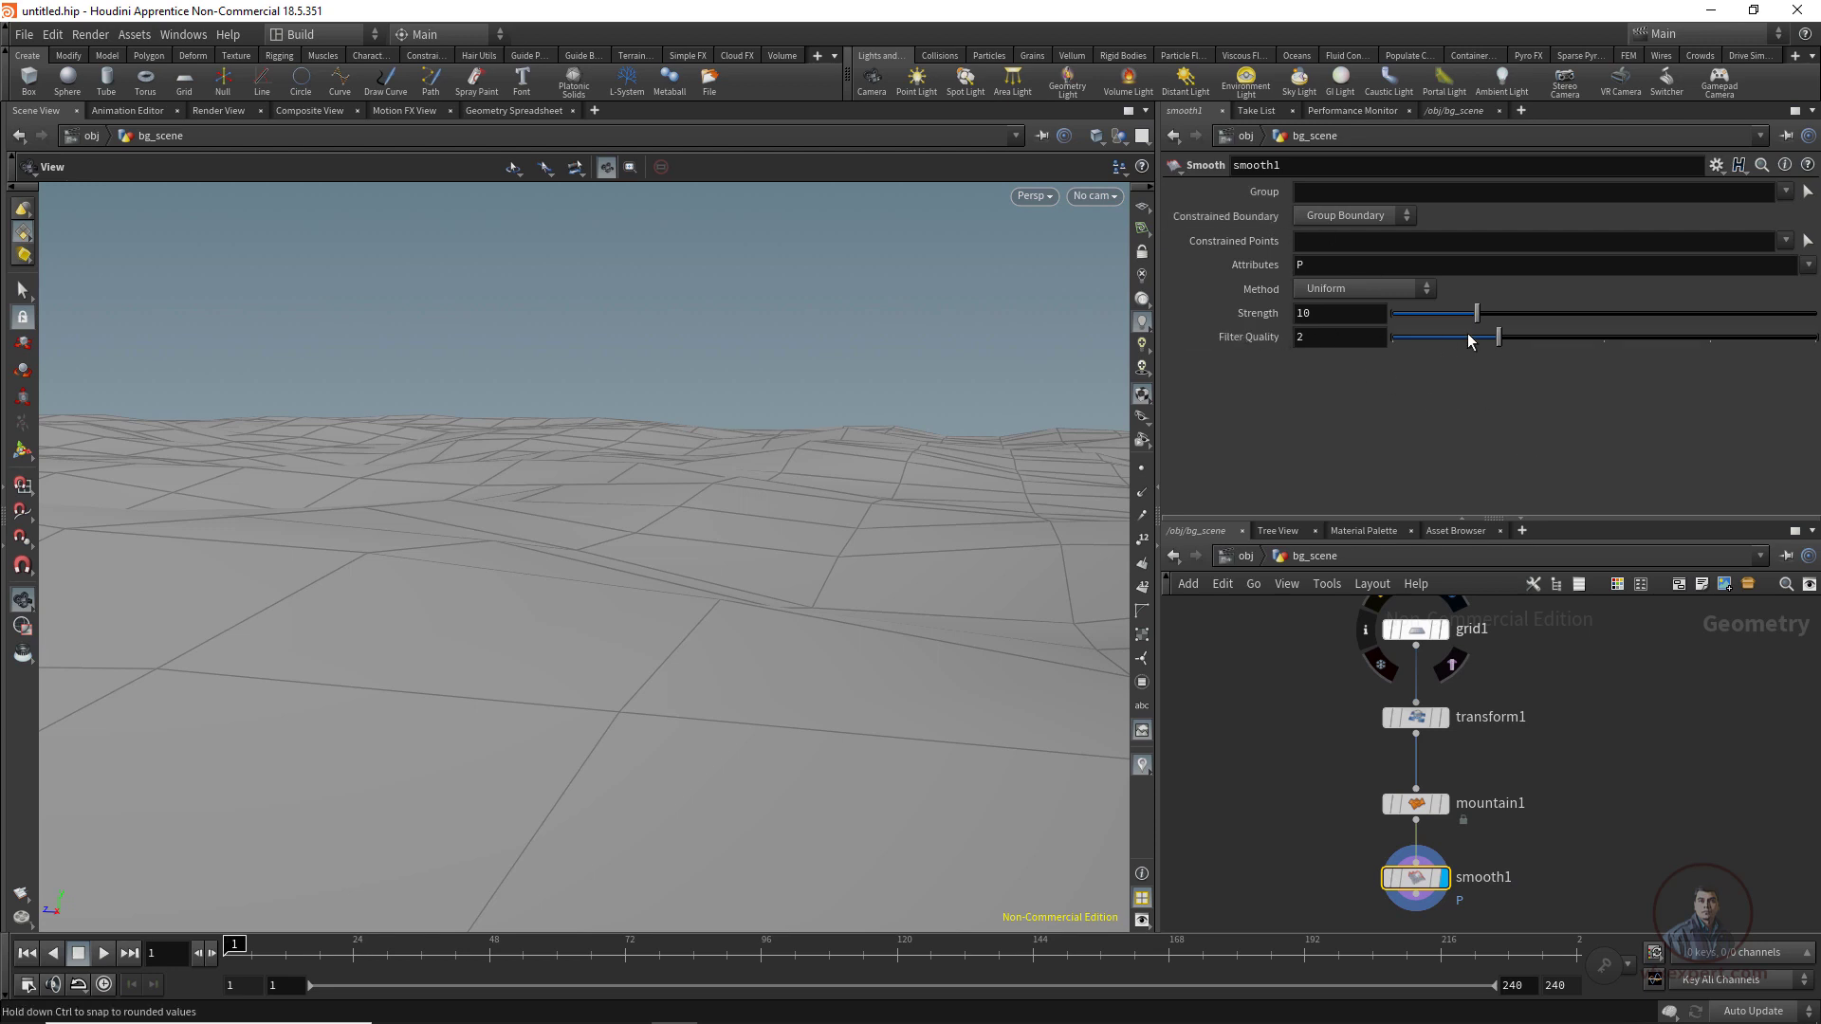
pyautogui.moveTo(1482, 317); pyautogui.dragTo(1408, 314)
pyautogui.moveTo(550, 621); pyautogui.dragTo(911, 664)
pyautogui.scroll(-2, 1332, 759)
pyautogui.moveTo(569, 692); pyautogui.dragTo(435, 683)
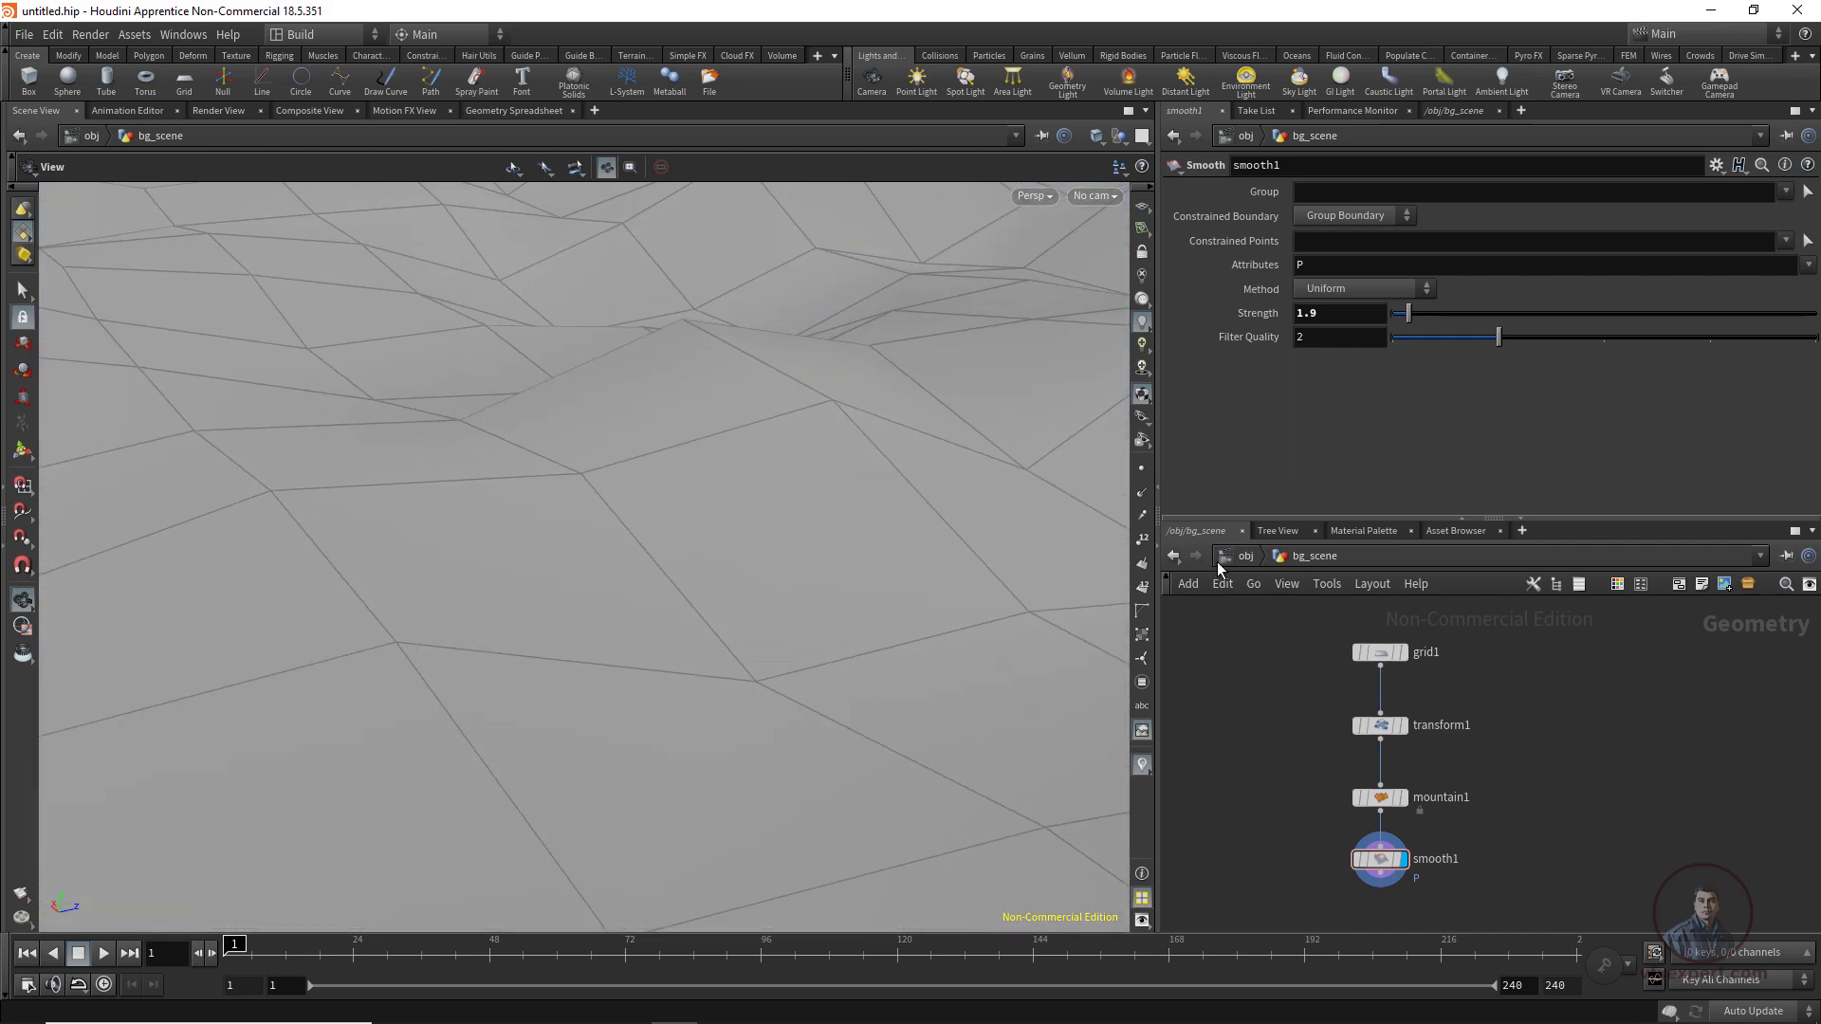
# Examine the terrain at object level with bg_scene deselected, and go back inside the bg_scene network.
pyautogui.click(1250, 555)
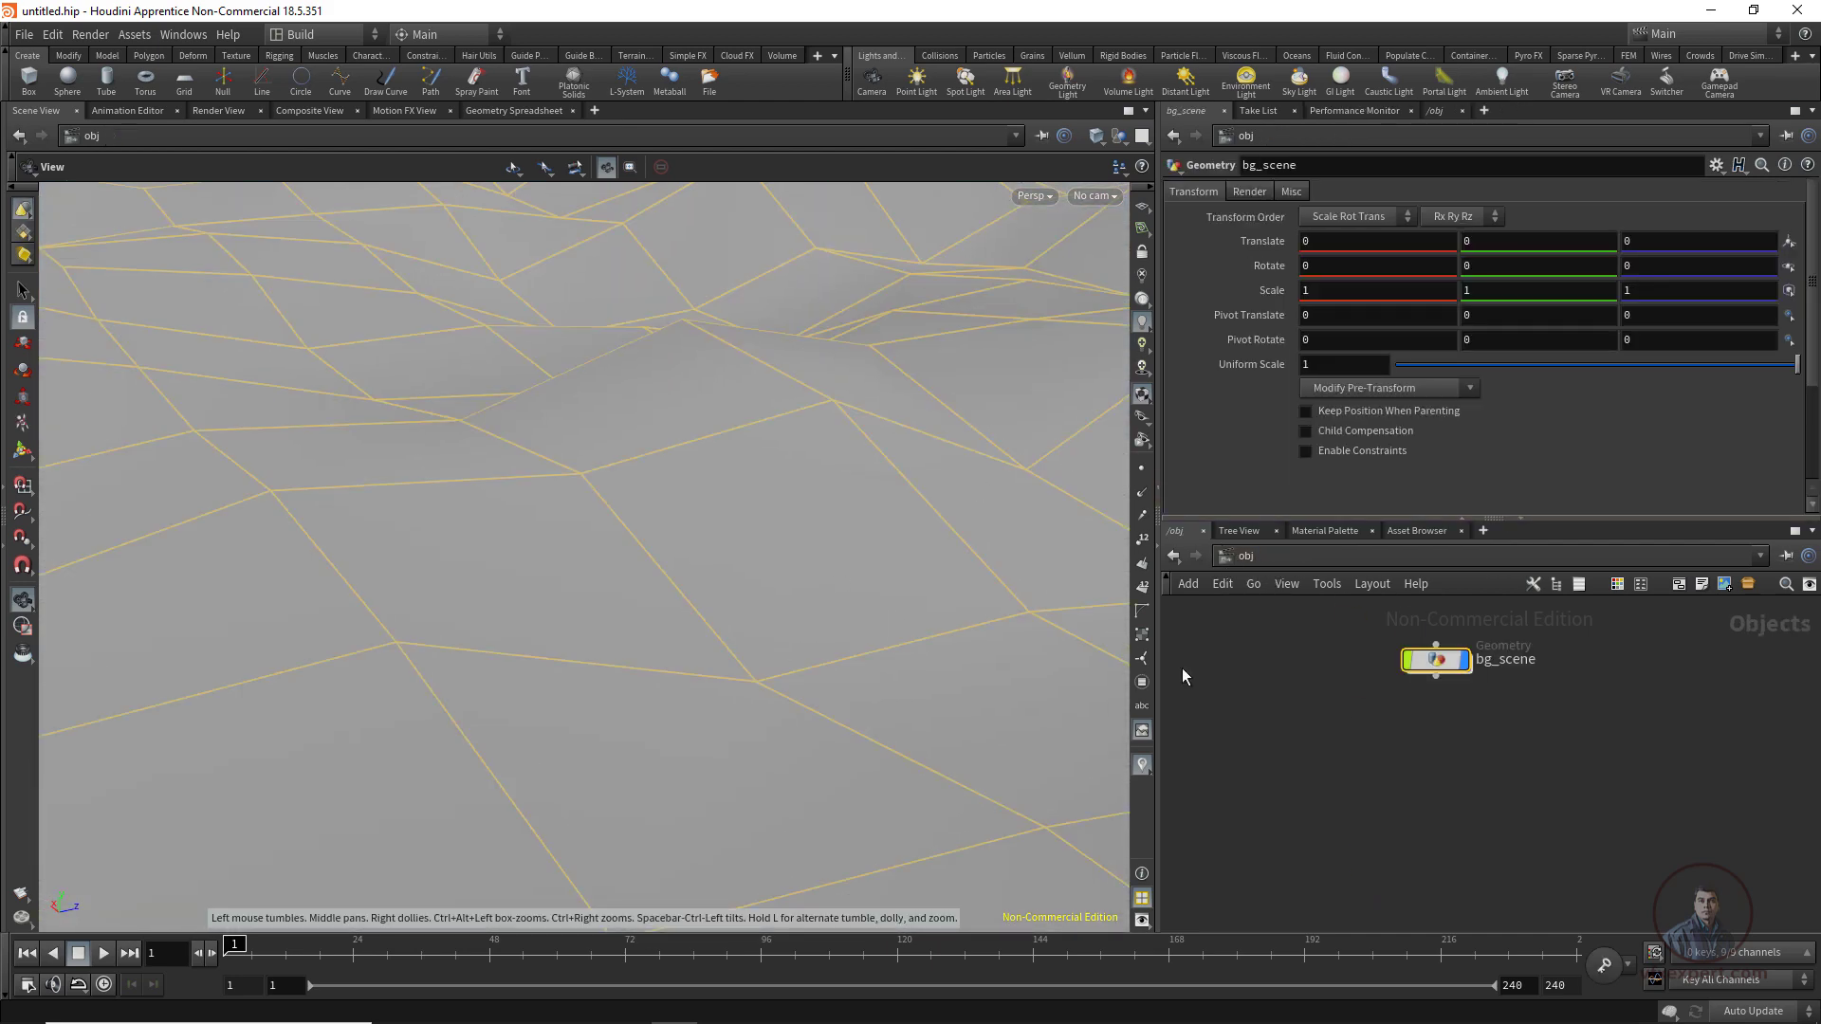
pyautogui.click(1248, 680)
pyautogui.moveTo(959, 712); pyautogui.dragTo(1023, 780)
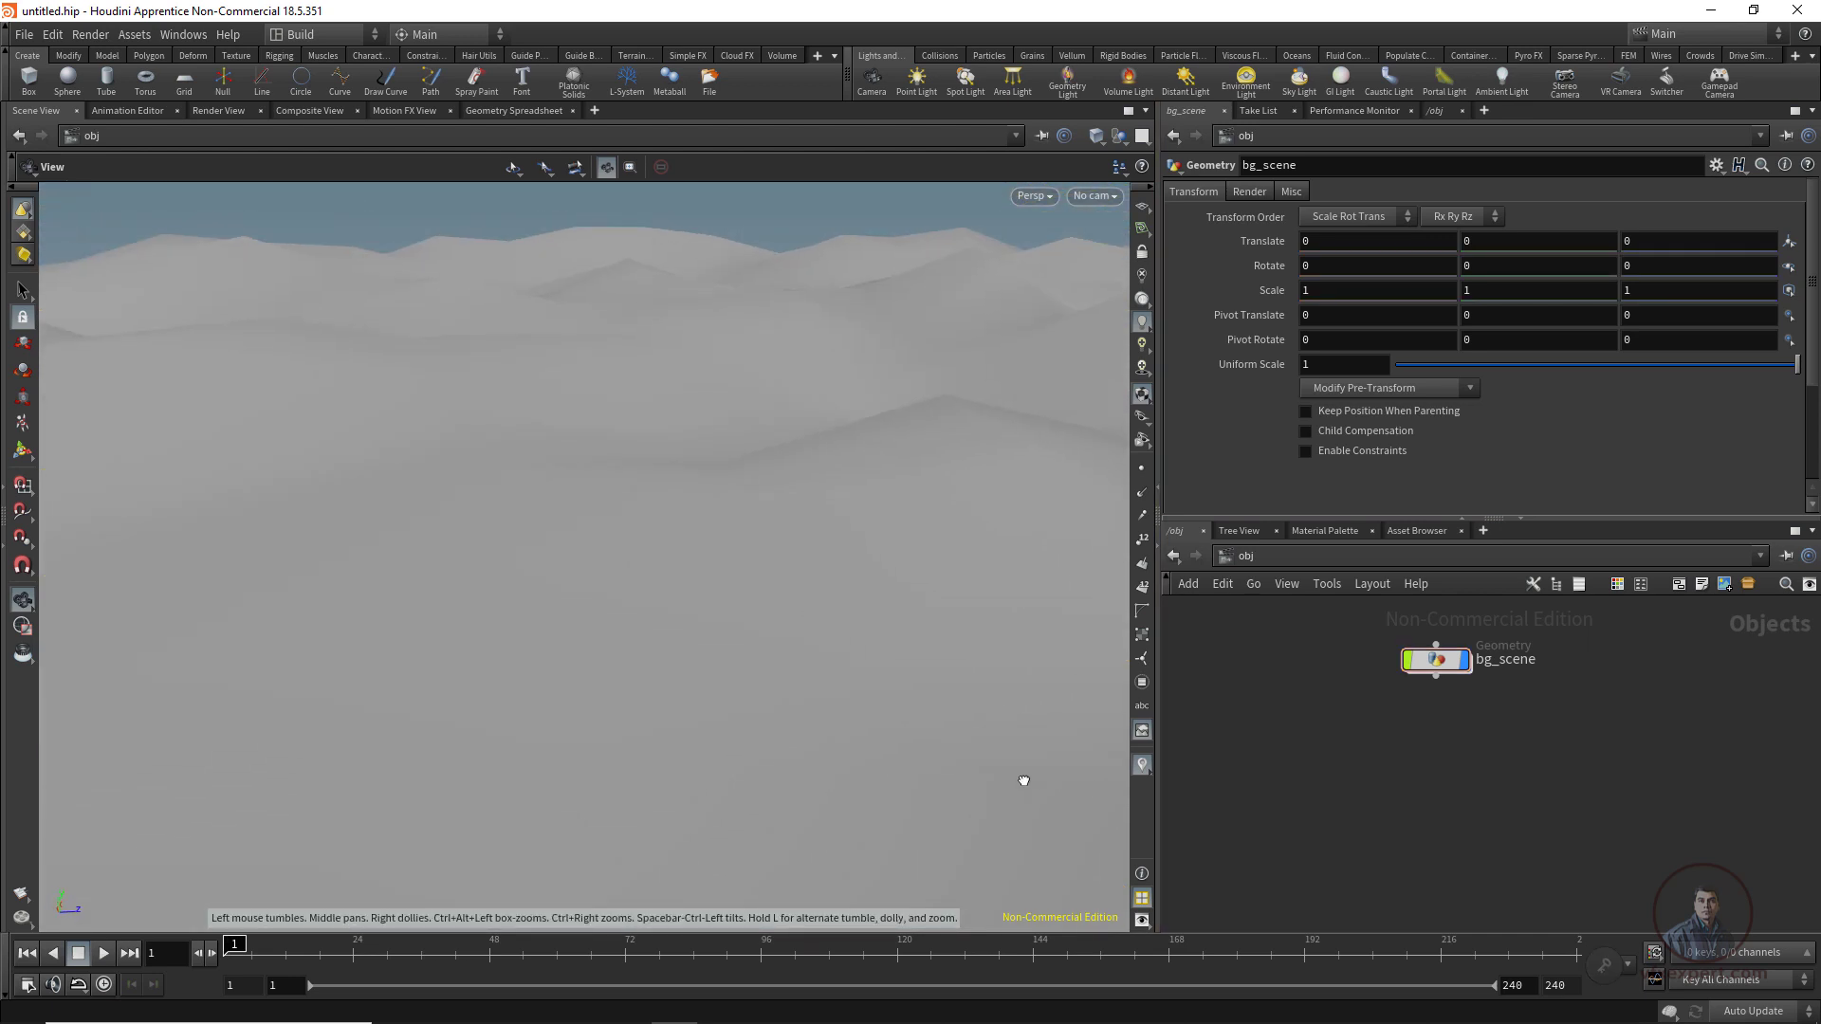
pyautogui.doubleClick(1430, 660)
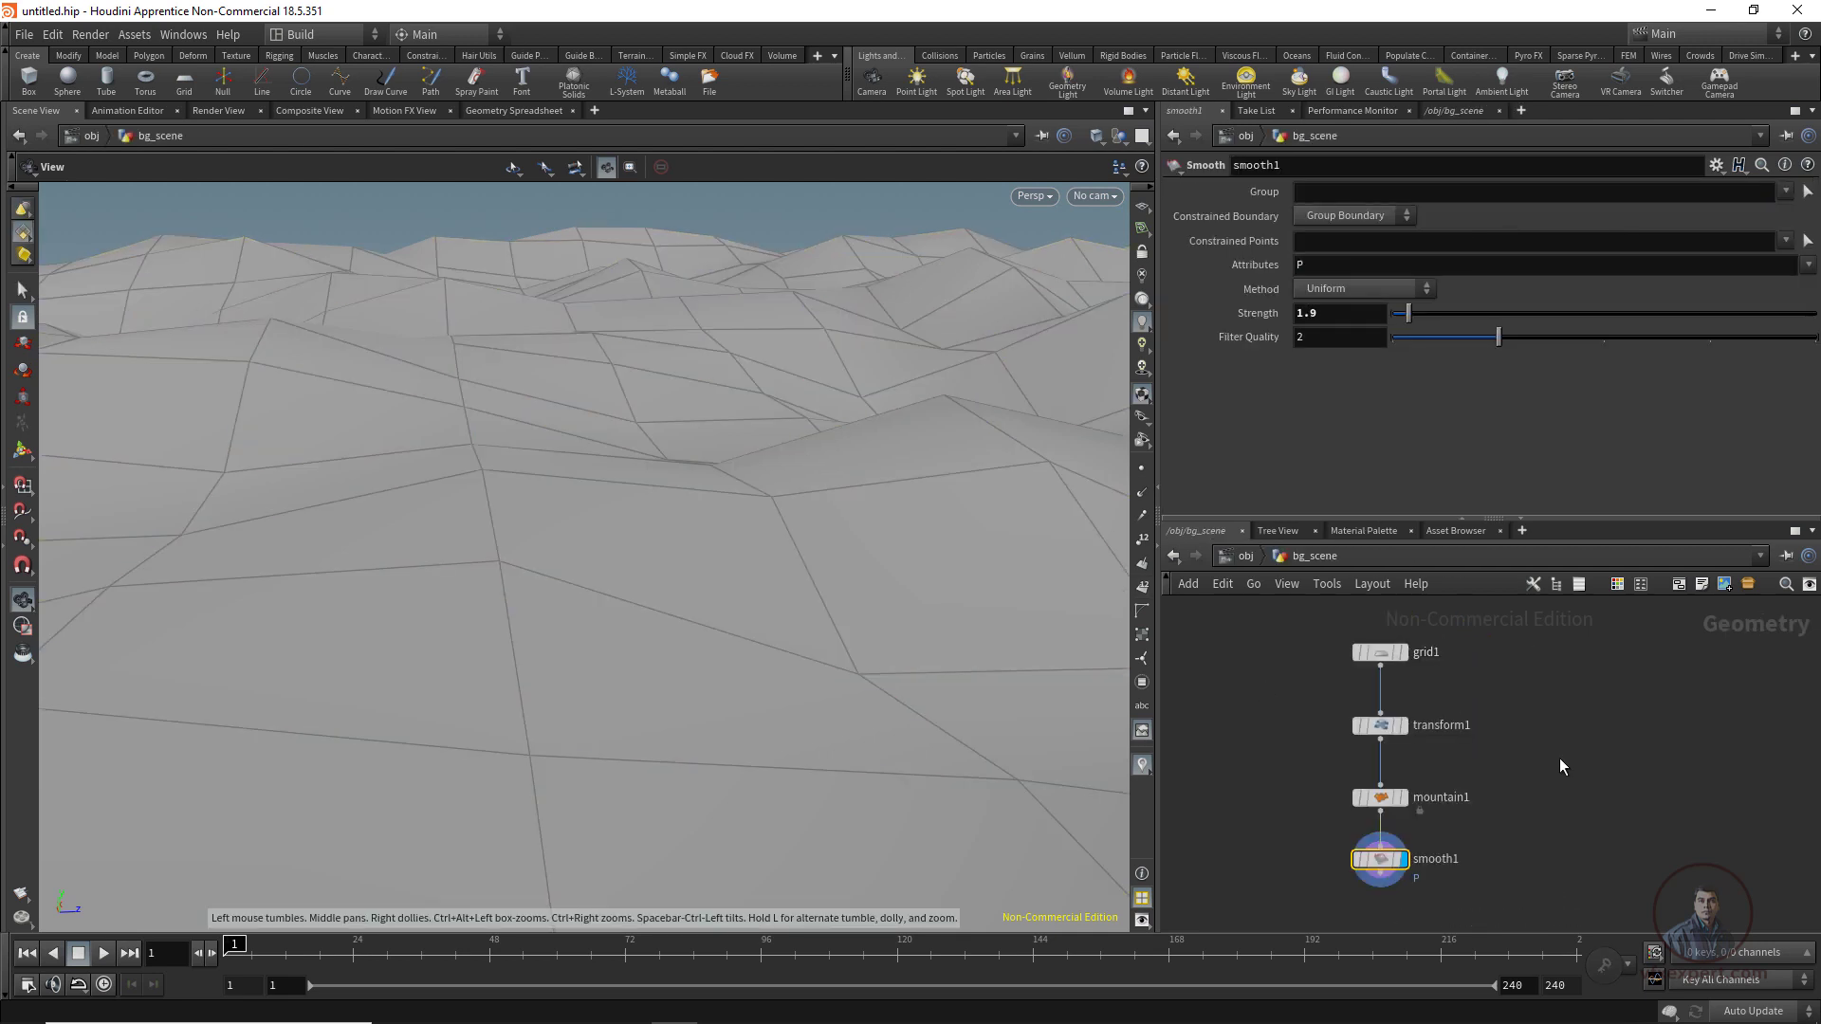
# Set the mountain1 node's noise scale to 1.9 on all three axes.
pyautogui.click(1376, 797)
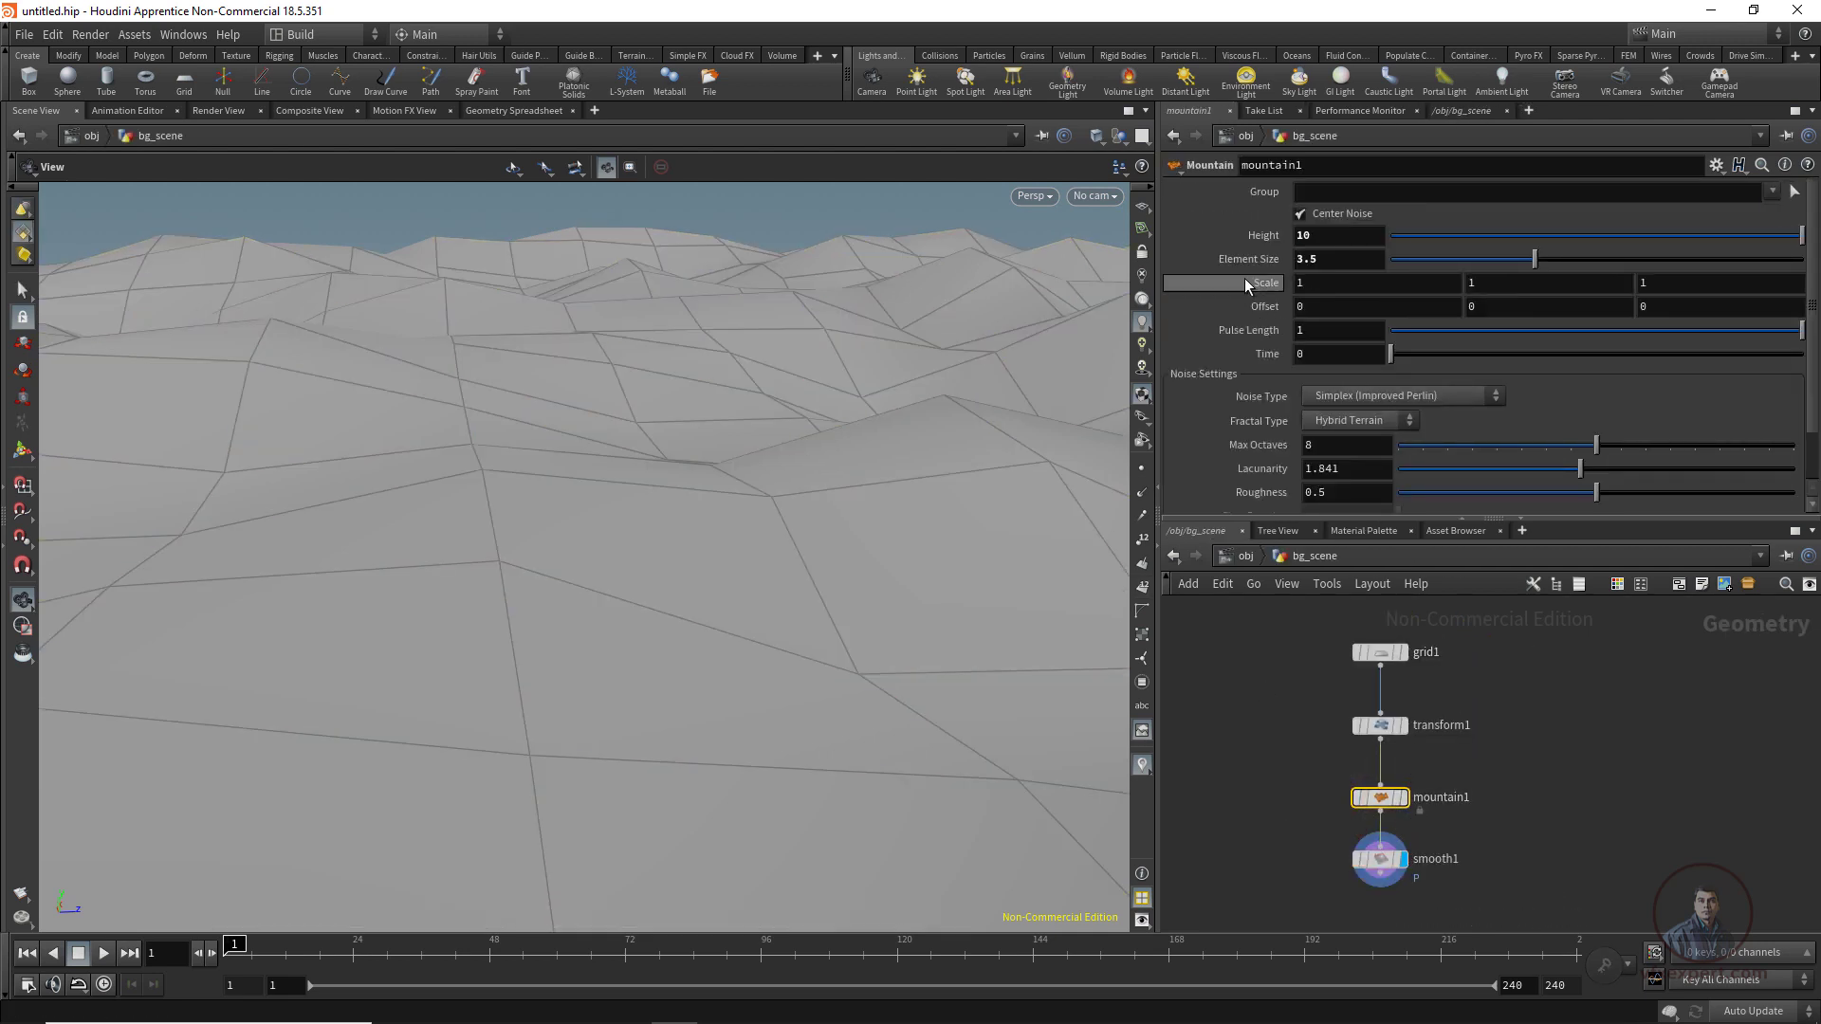
pyautogui.moveTo(1267, 285); pyautogui.dragTo(1365, 298, button='middle')
pyautogui.moveTo(1364, 298); pyautogui.dragTo(1353, 297)
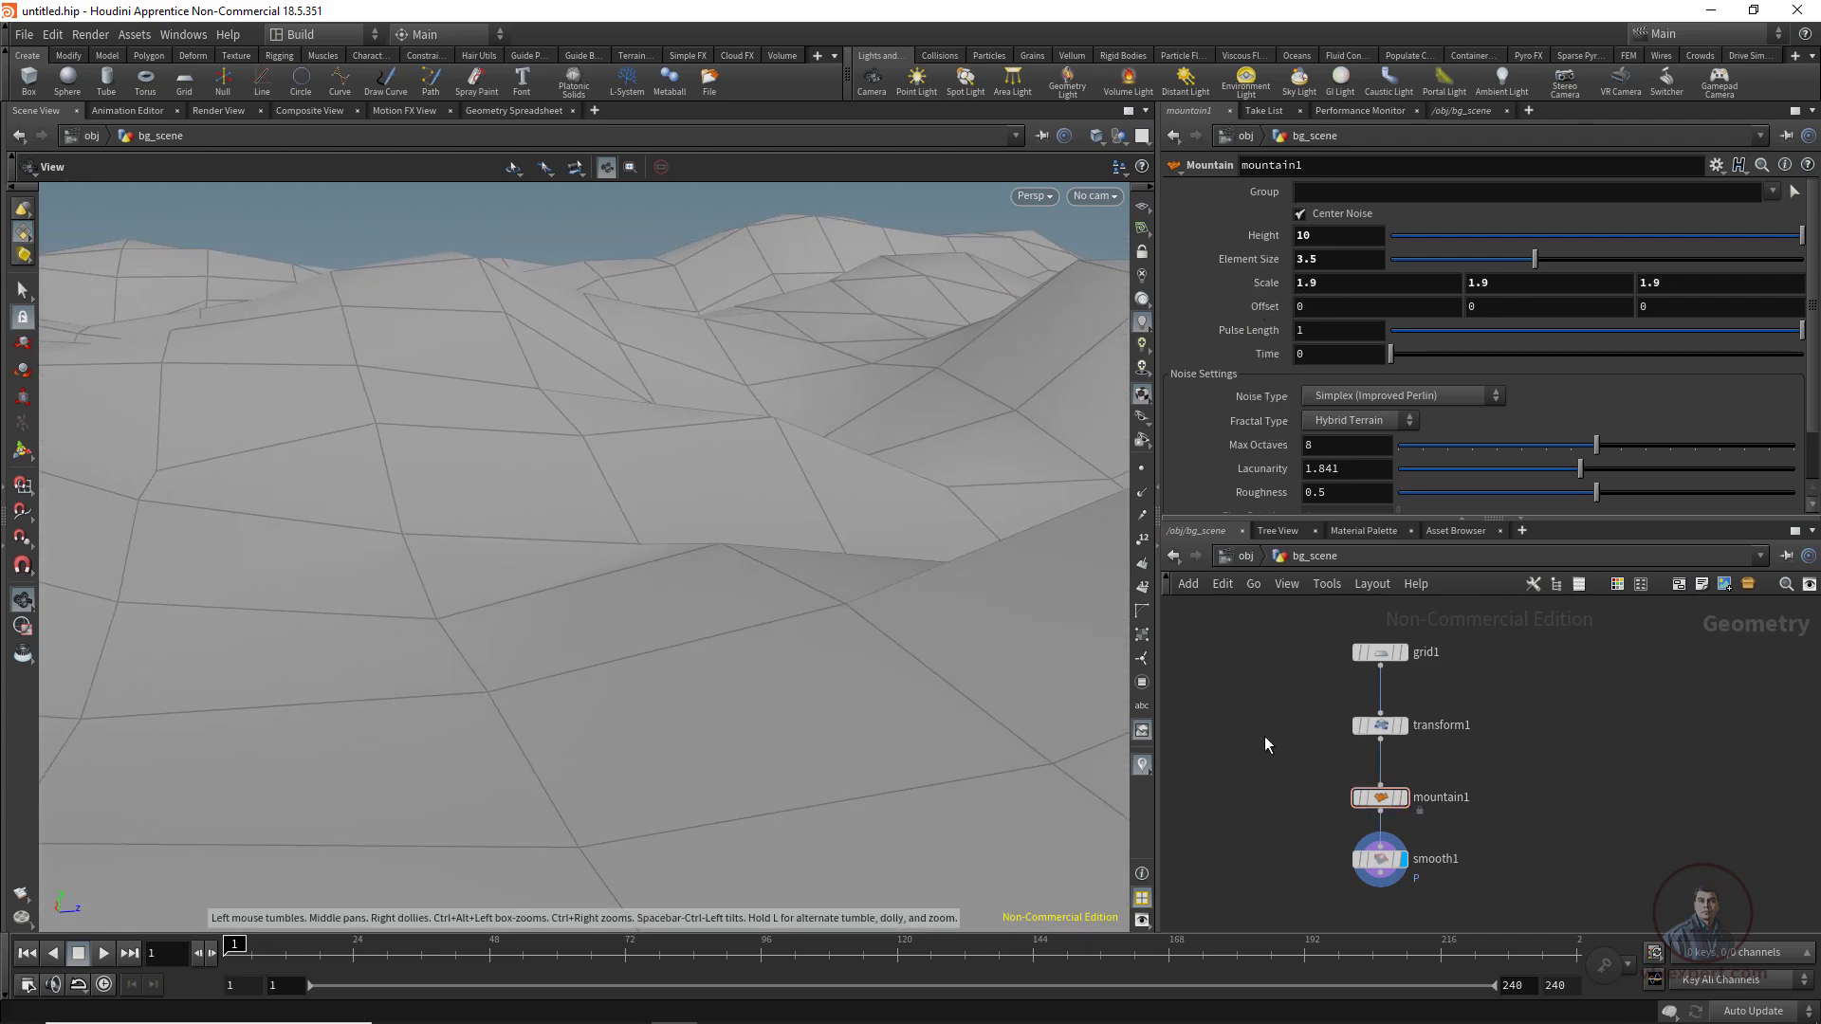
# Add a Sphere node beside the grid chain and display it.
pyautogui.moveTo(1520, 751); pyautogui.dragTo(1497, 756, button='middle')
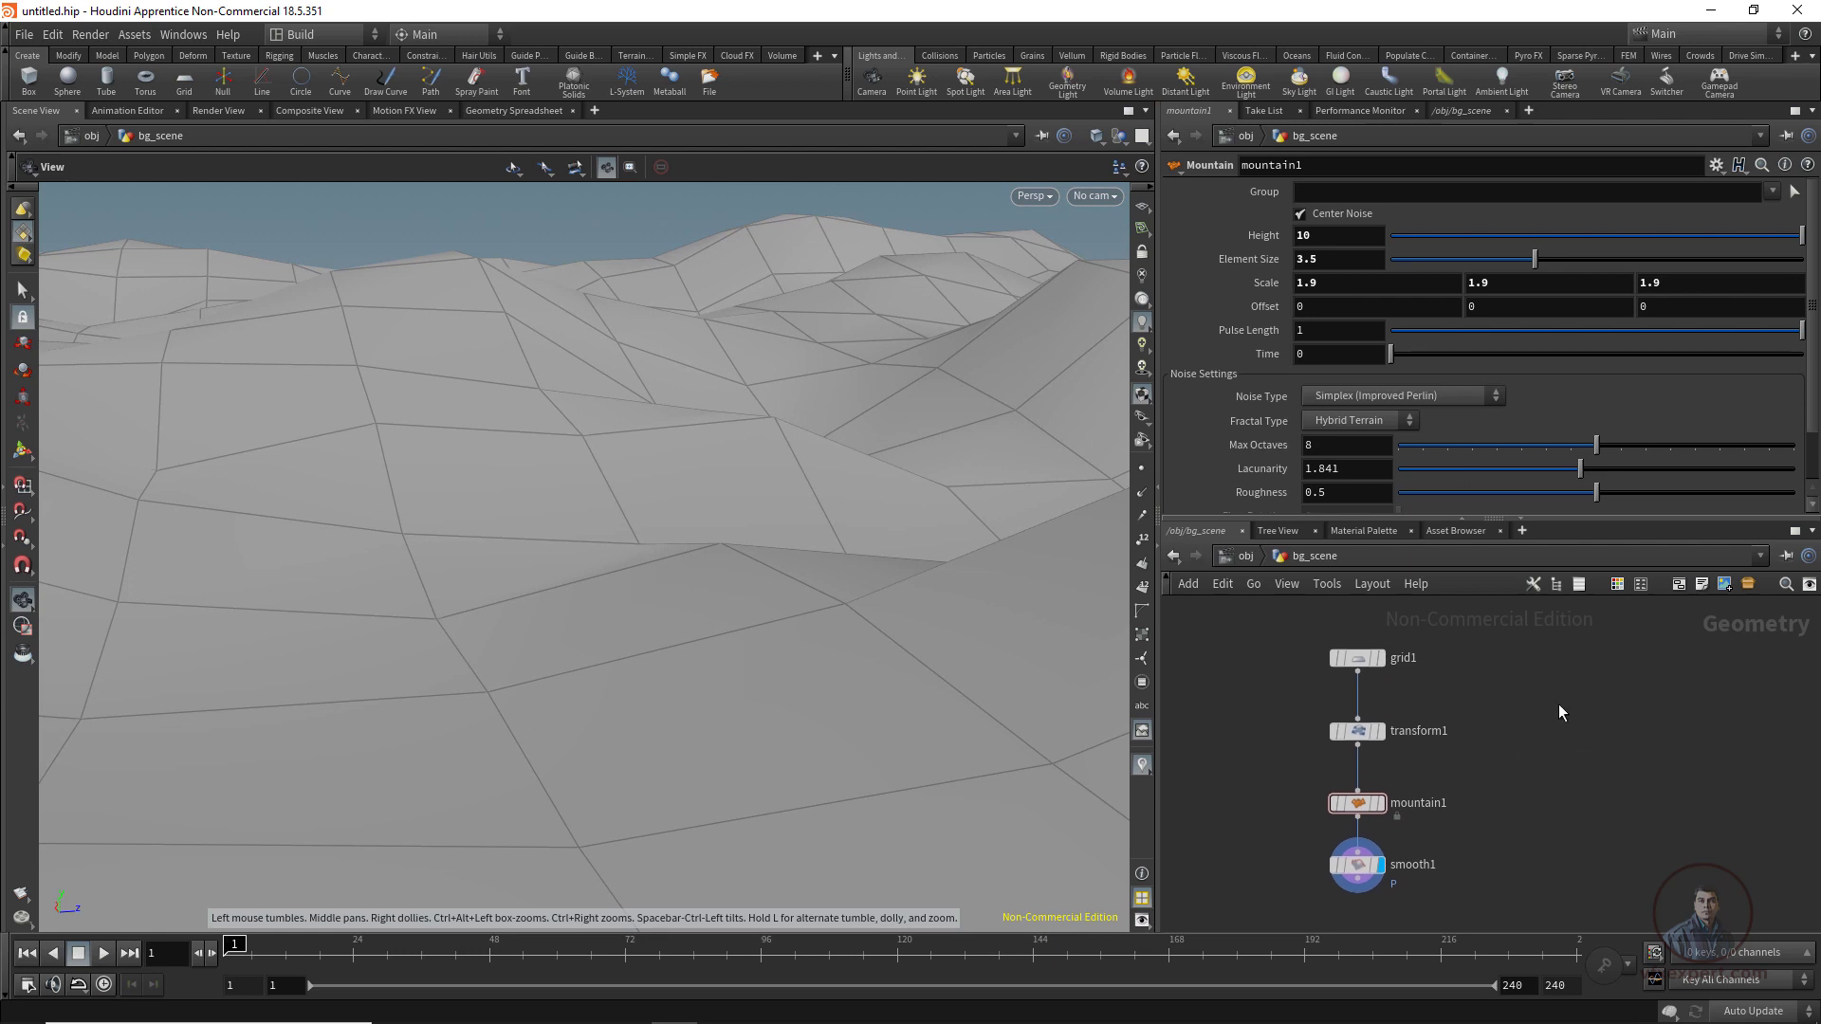
pyautogui.press('Tab')
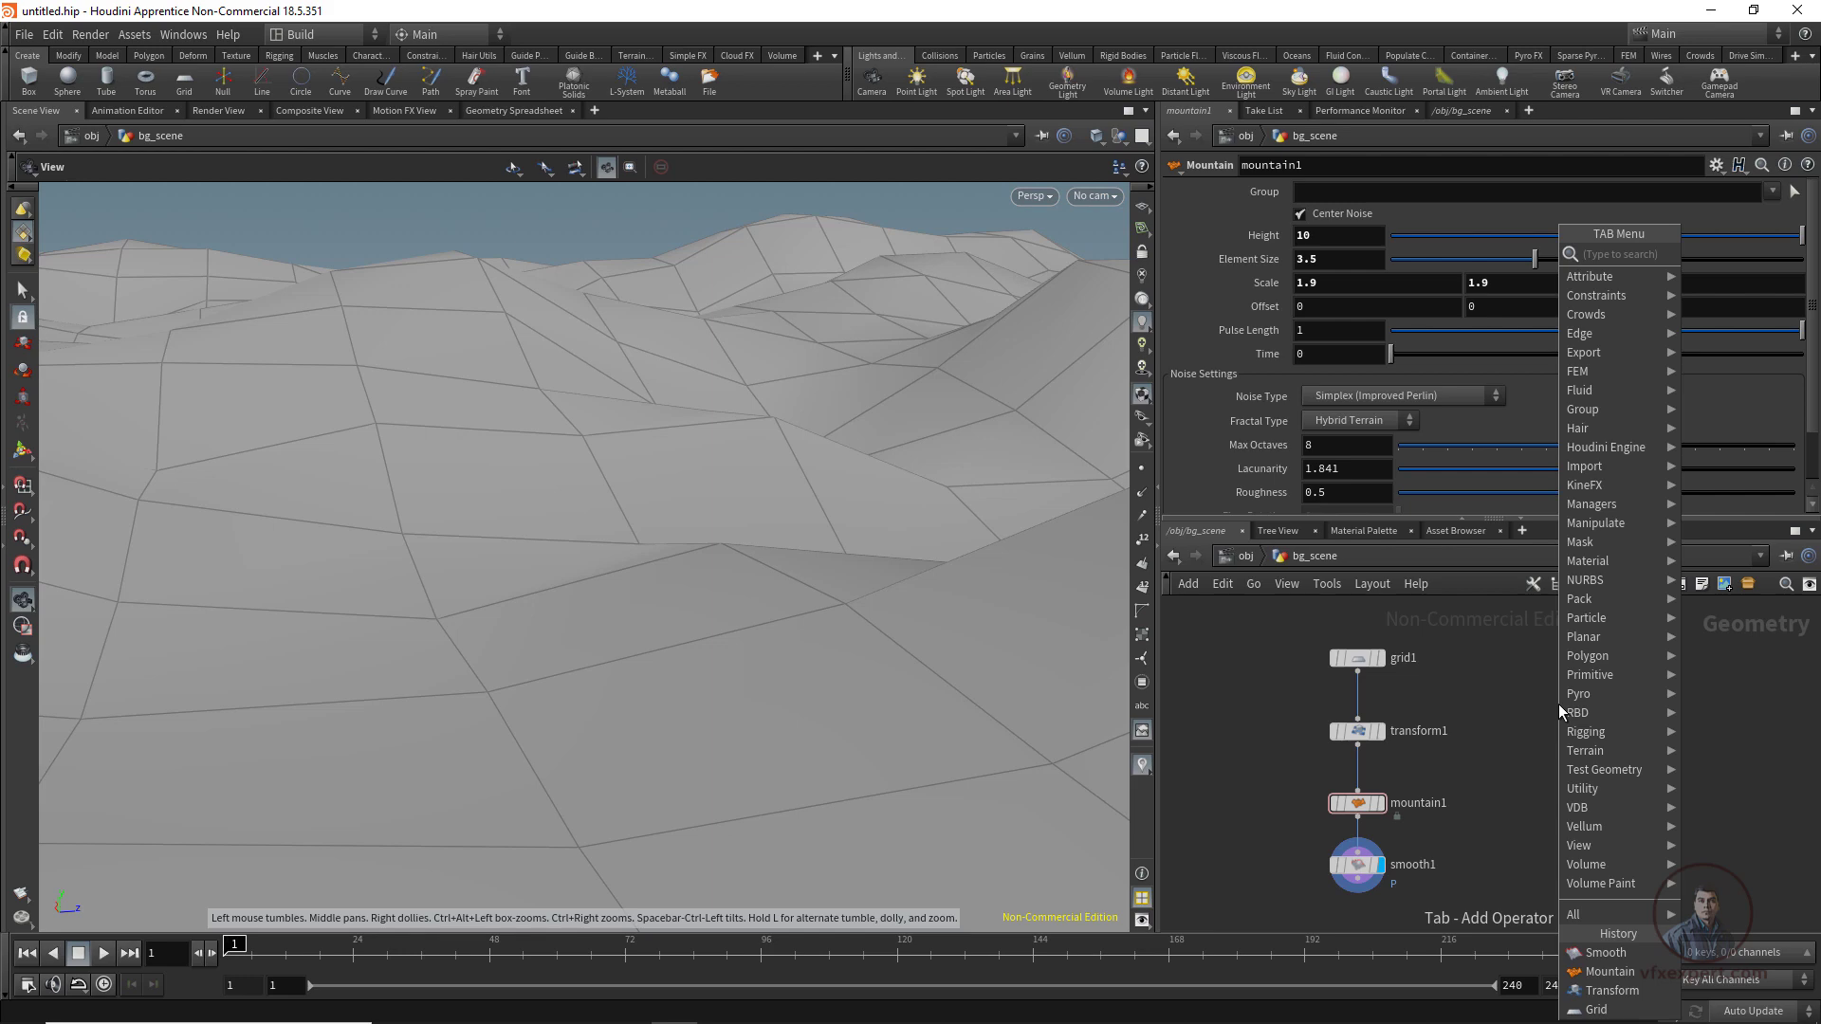
pyautogui.write('sph')
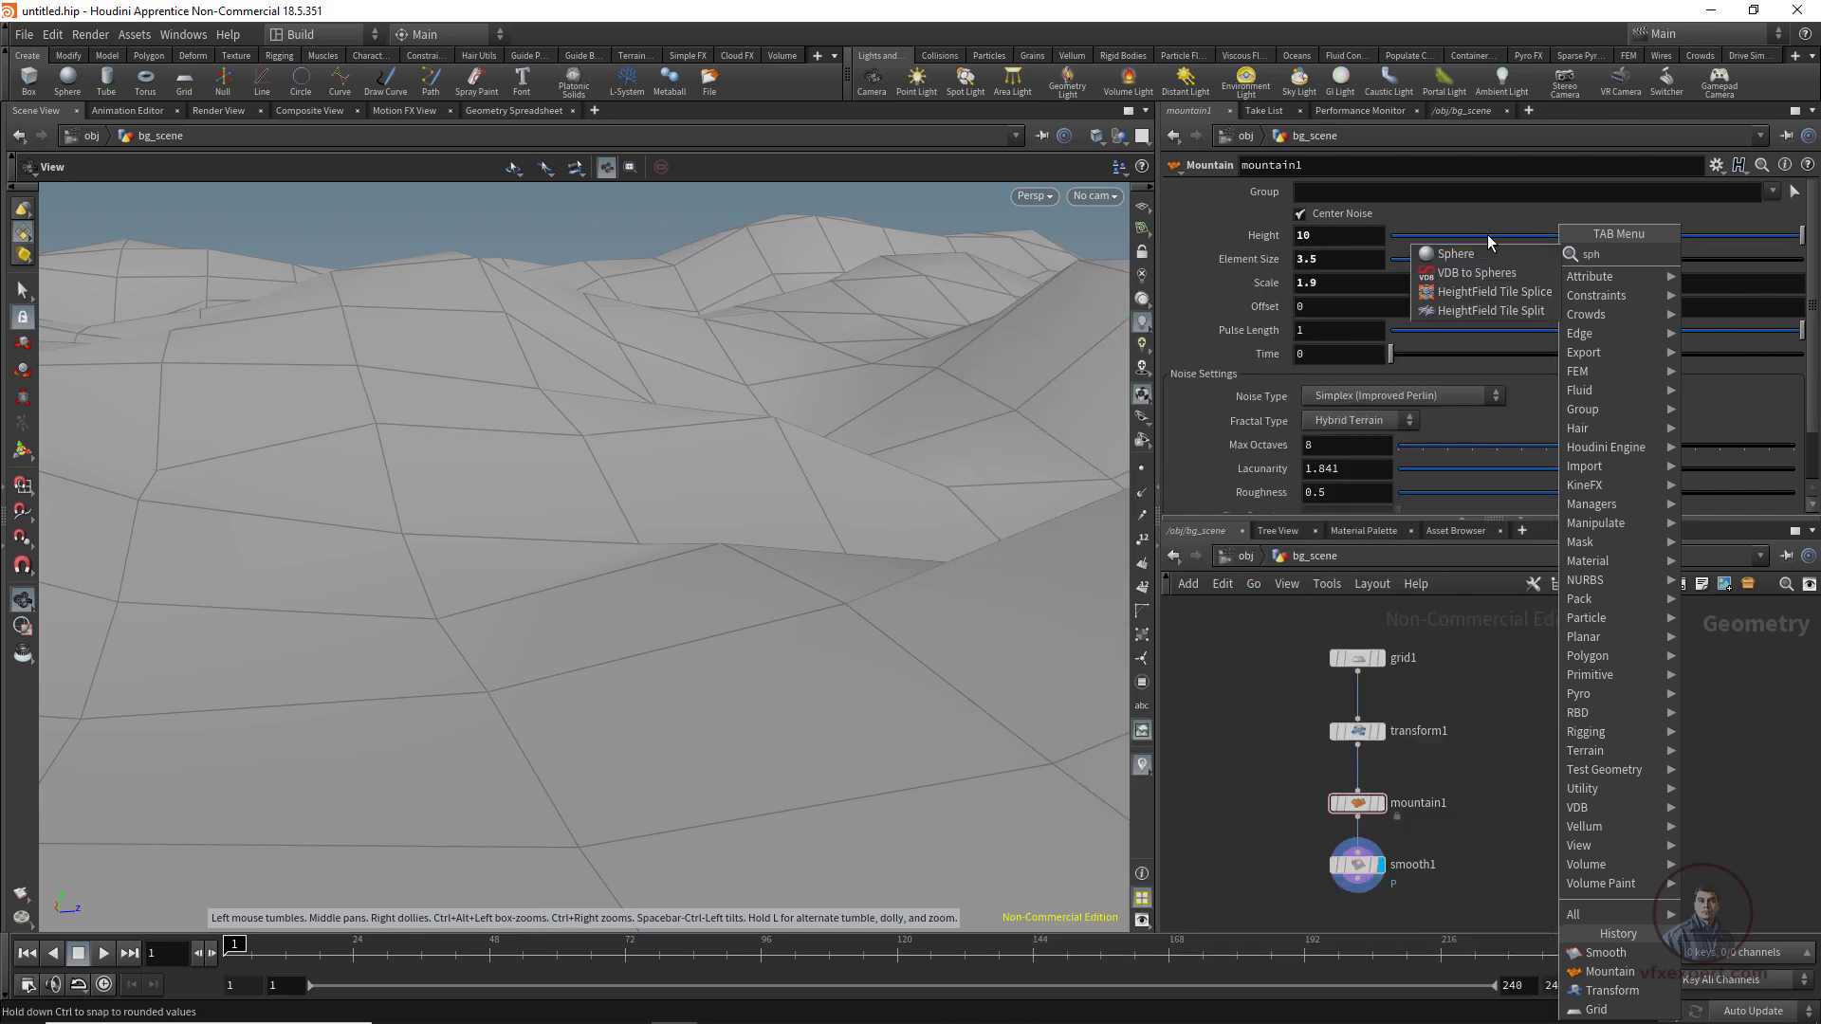
pyautogui.click(1479, 254)
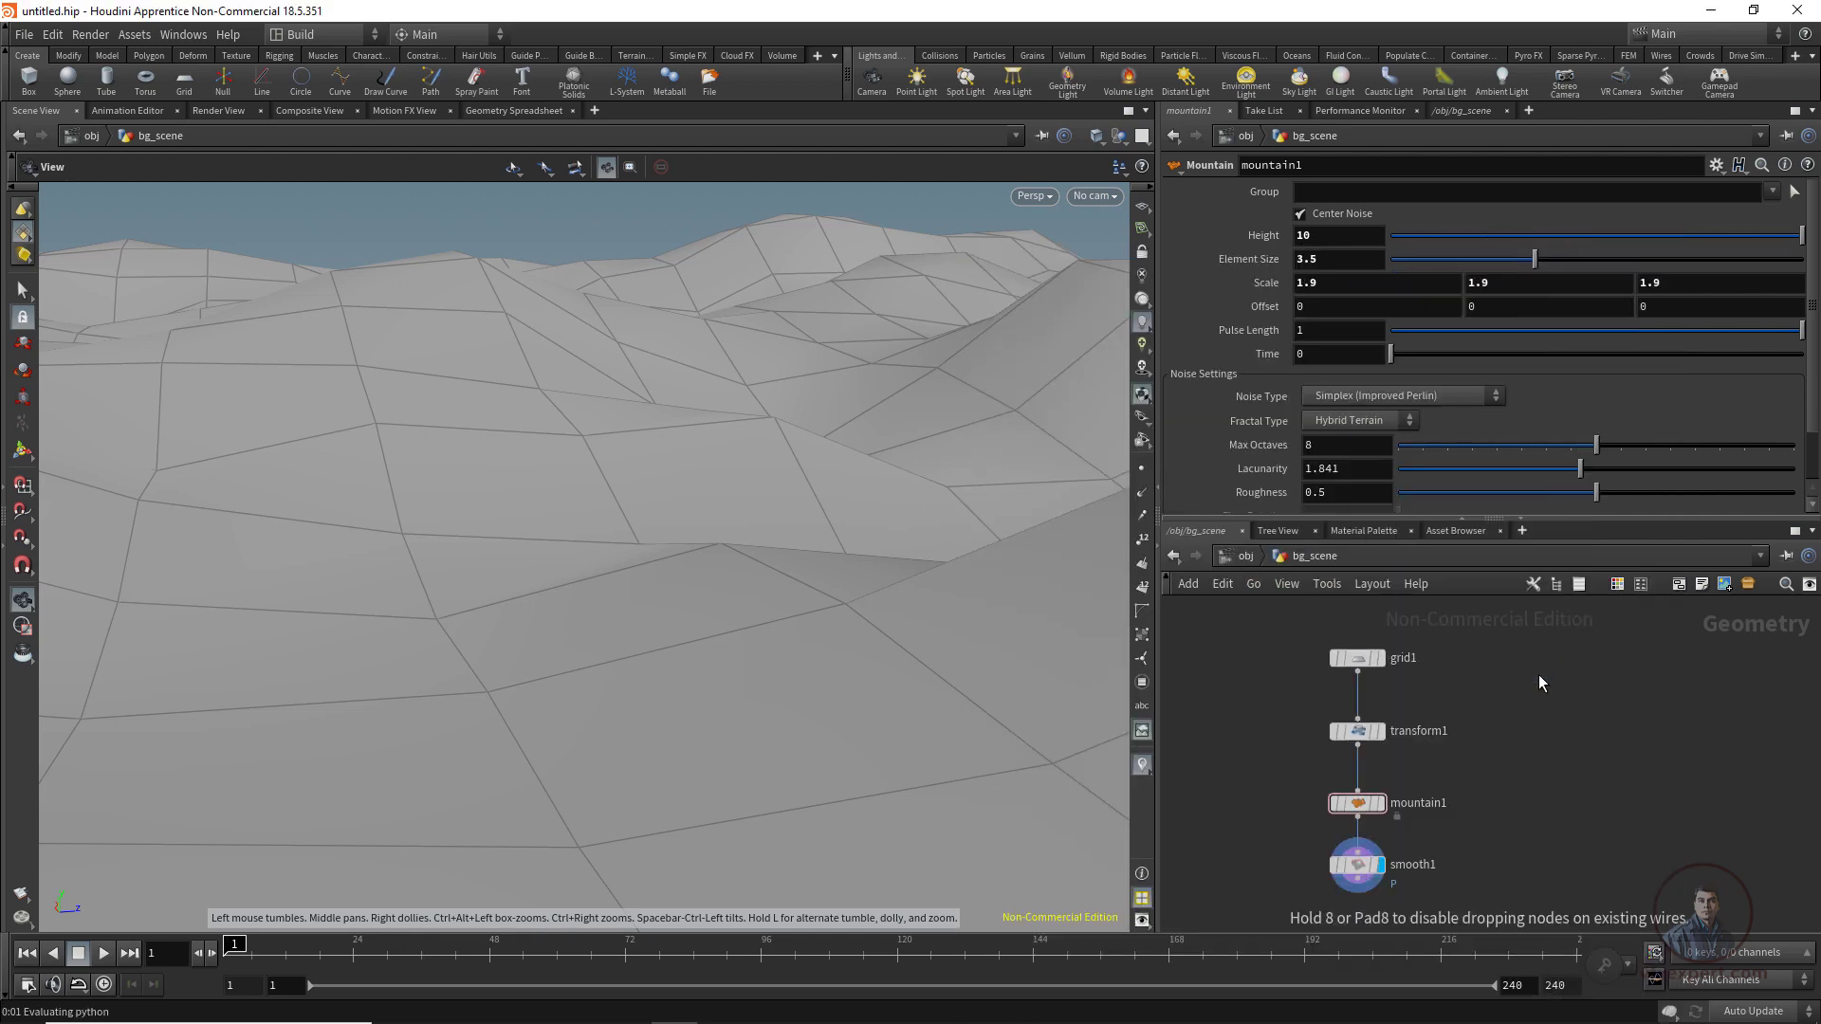
pyautogui.click(1538, 674)
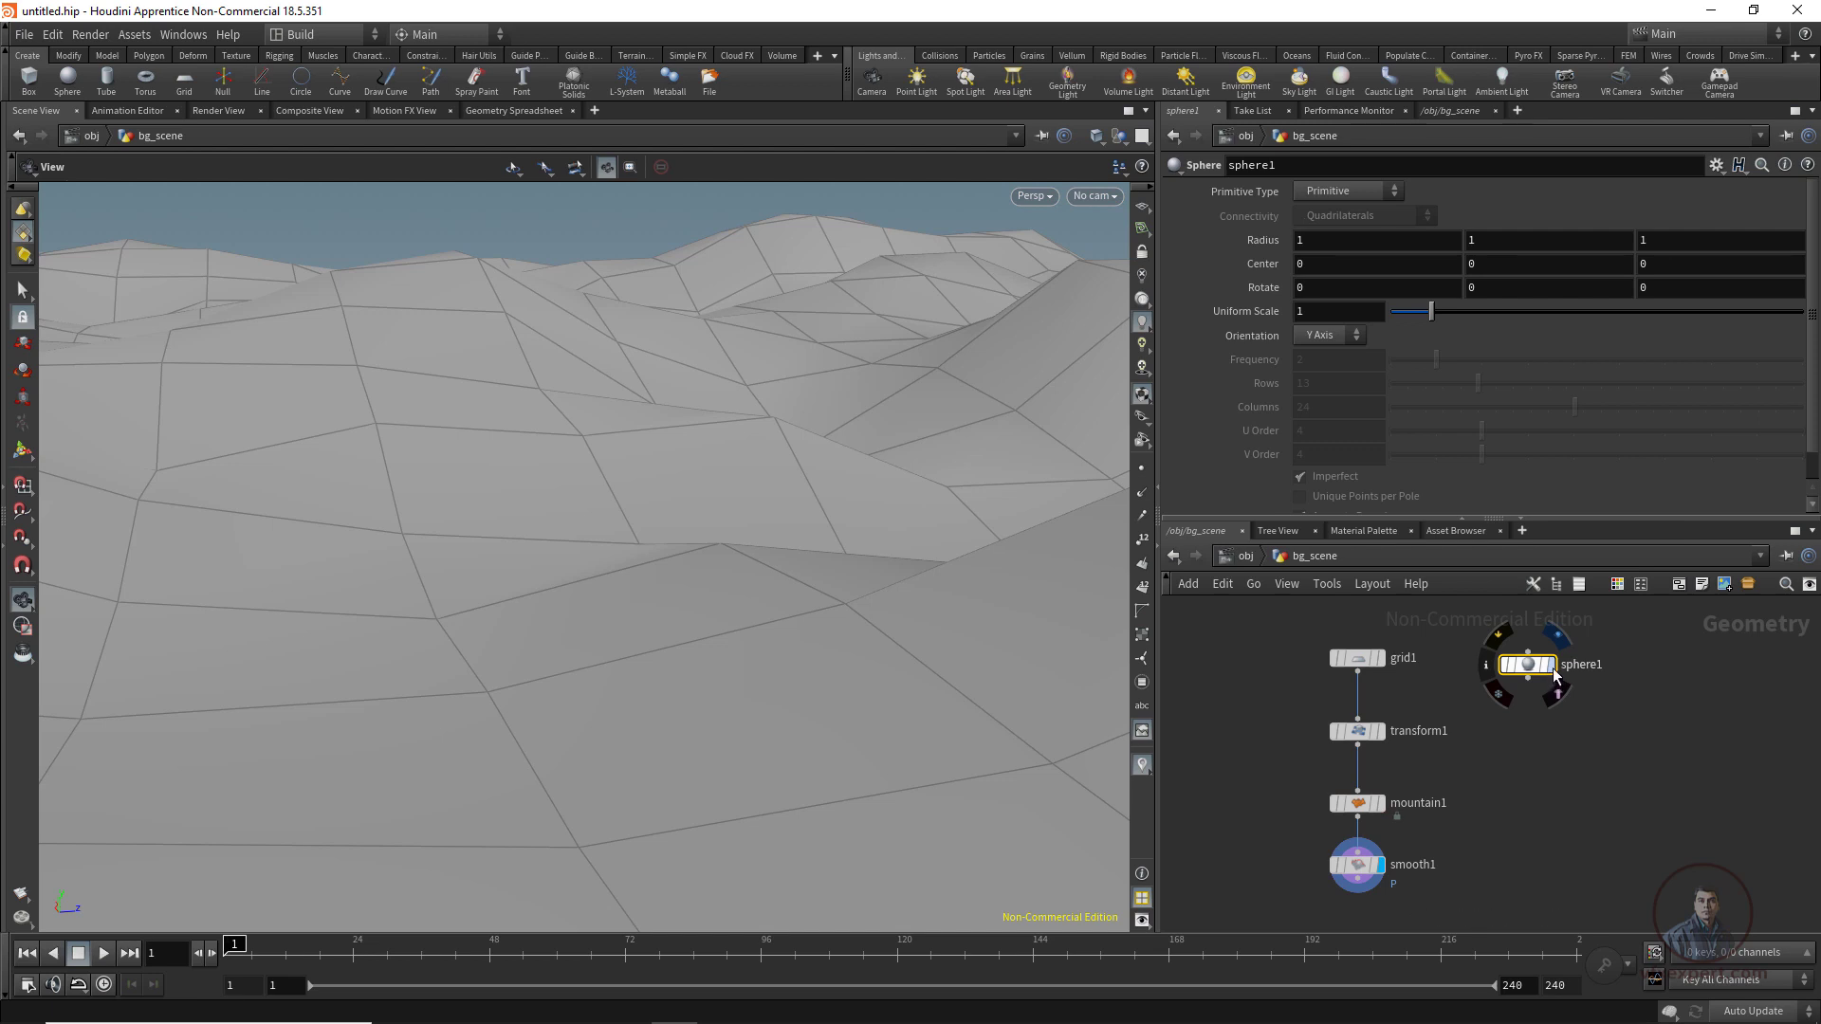
pyautogui.click(1551, 666)
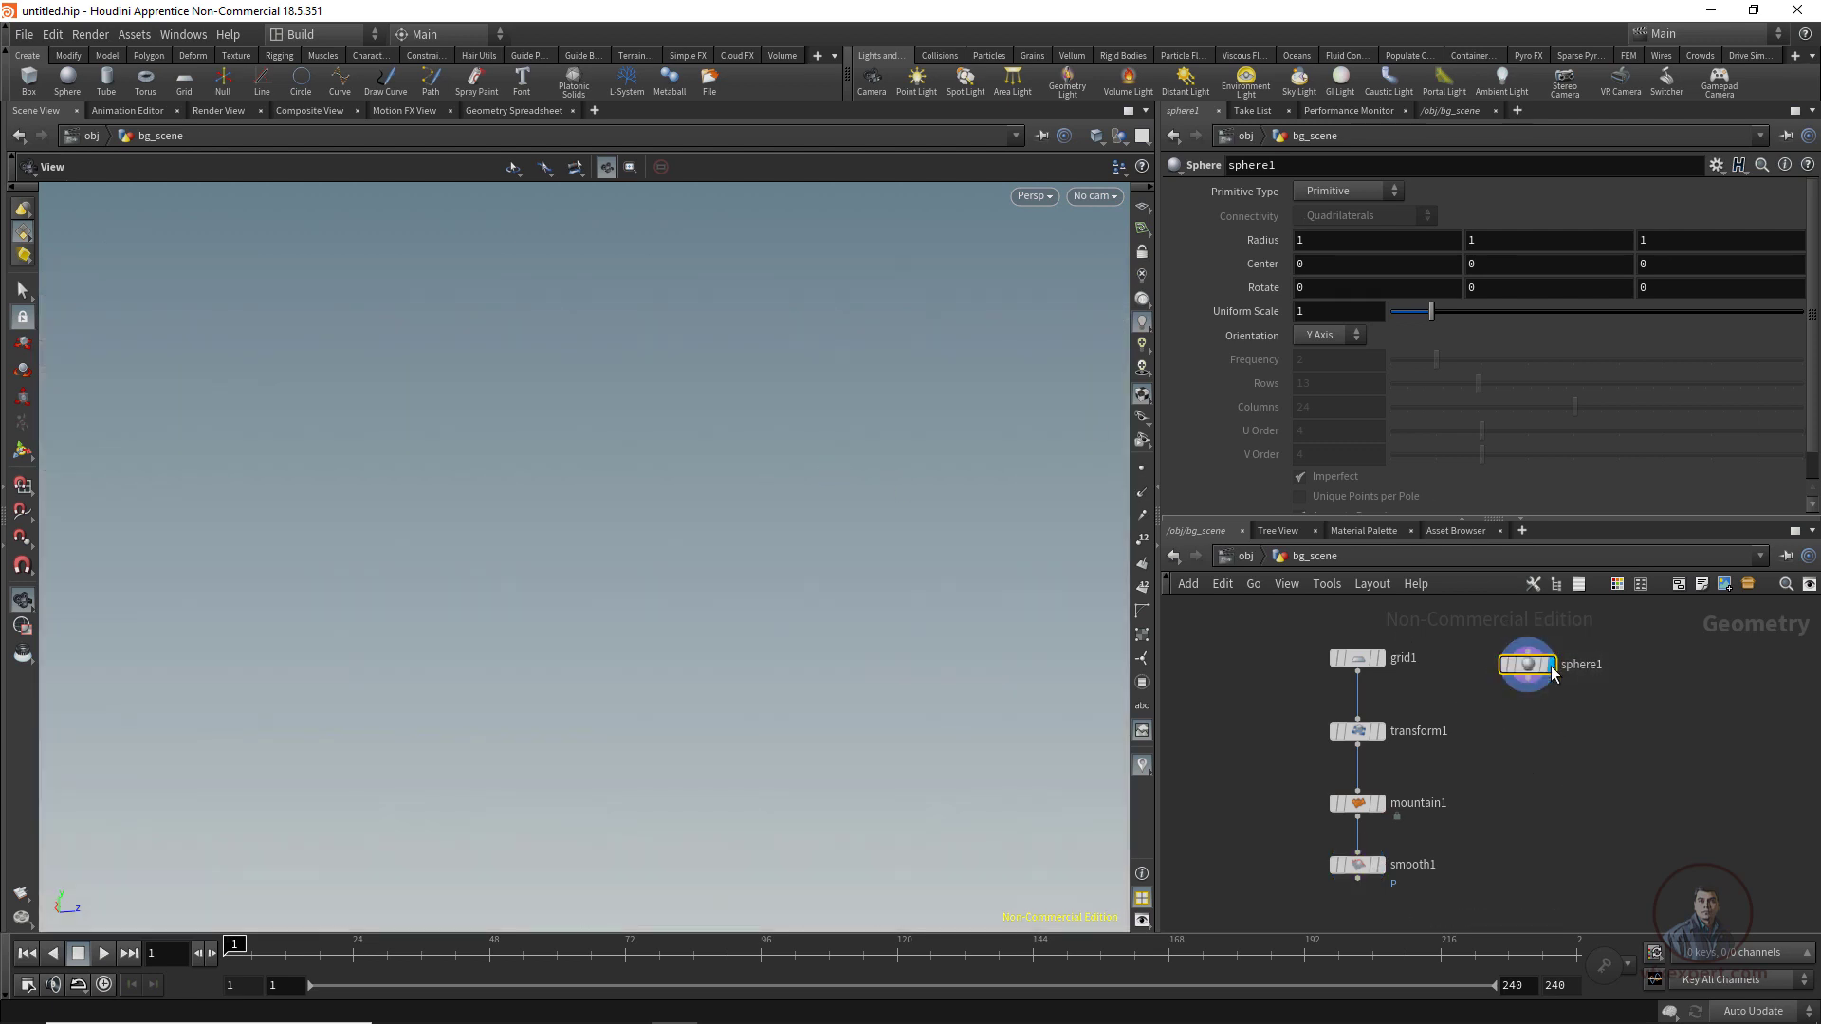
pyautogui.moveTo(1551, 672); pyautogui.dragTo(1549, 681)
# Add a Mountain node below the sphere and wire the sphere into its input.
pyautogui.press('Tab')
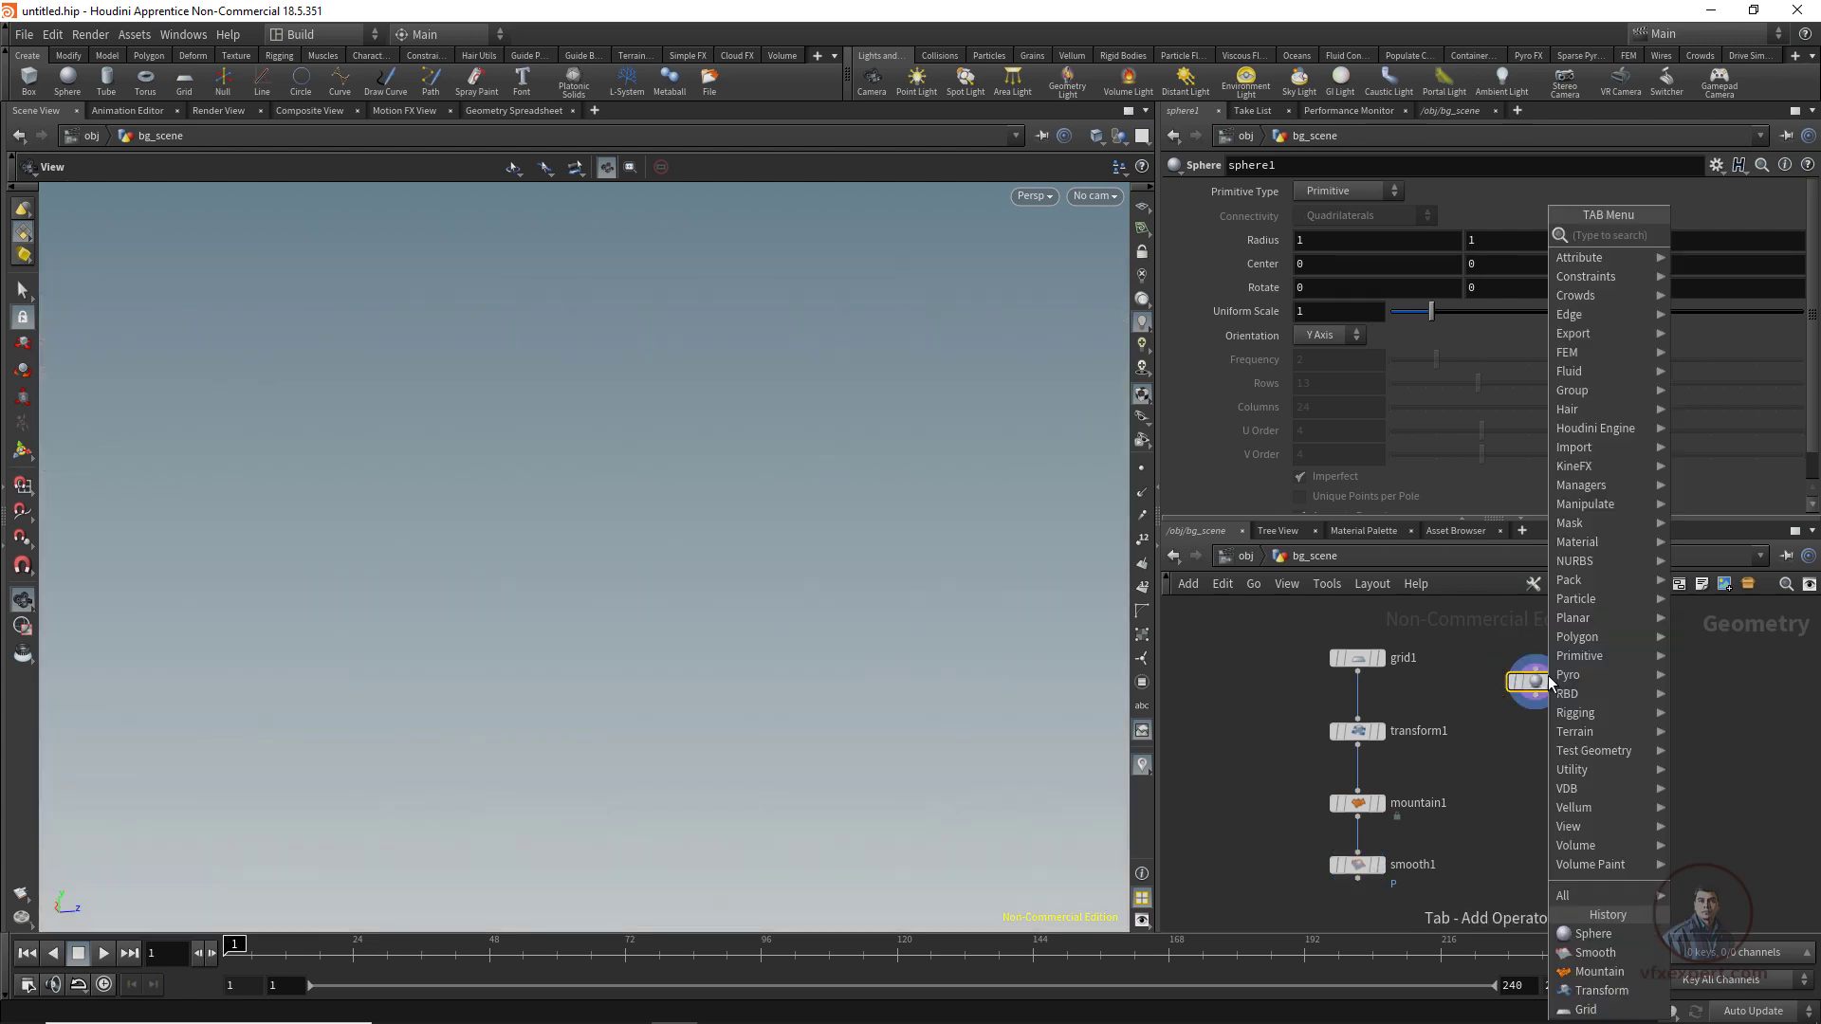
pyautogui.write('mou')
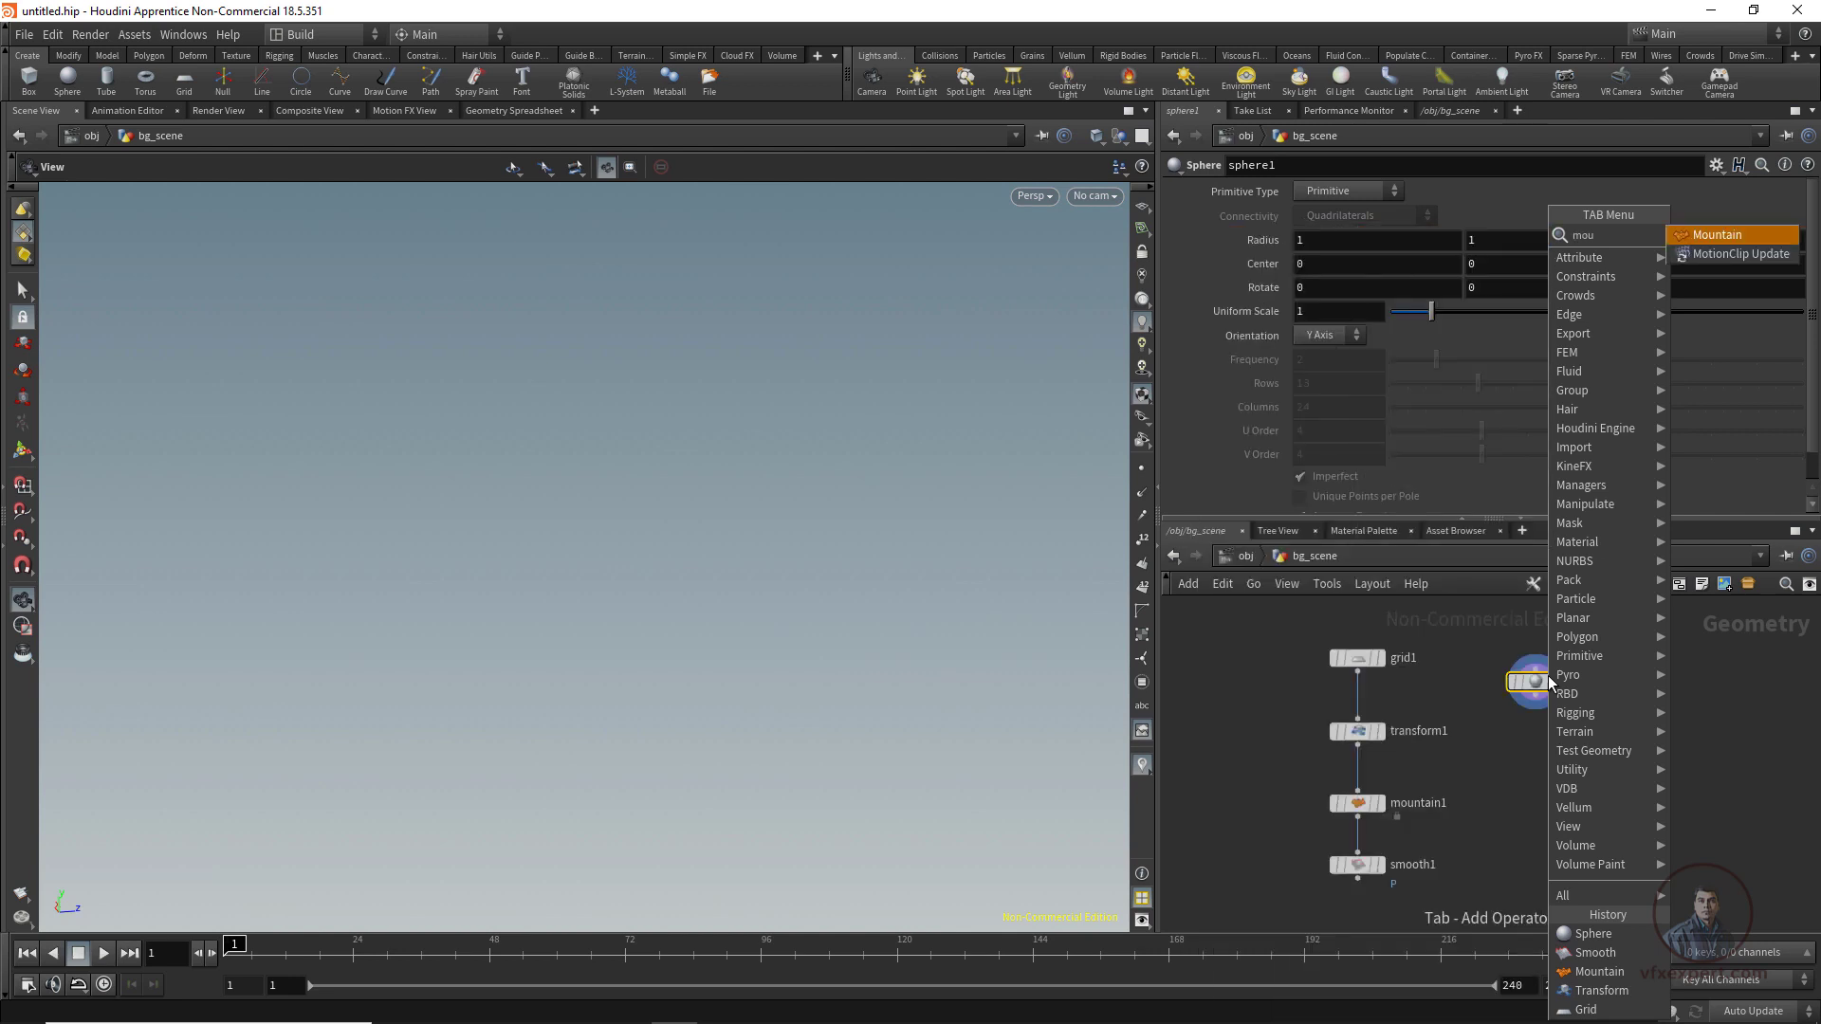
pyautogui.click(1720, 236)
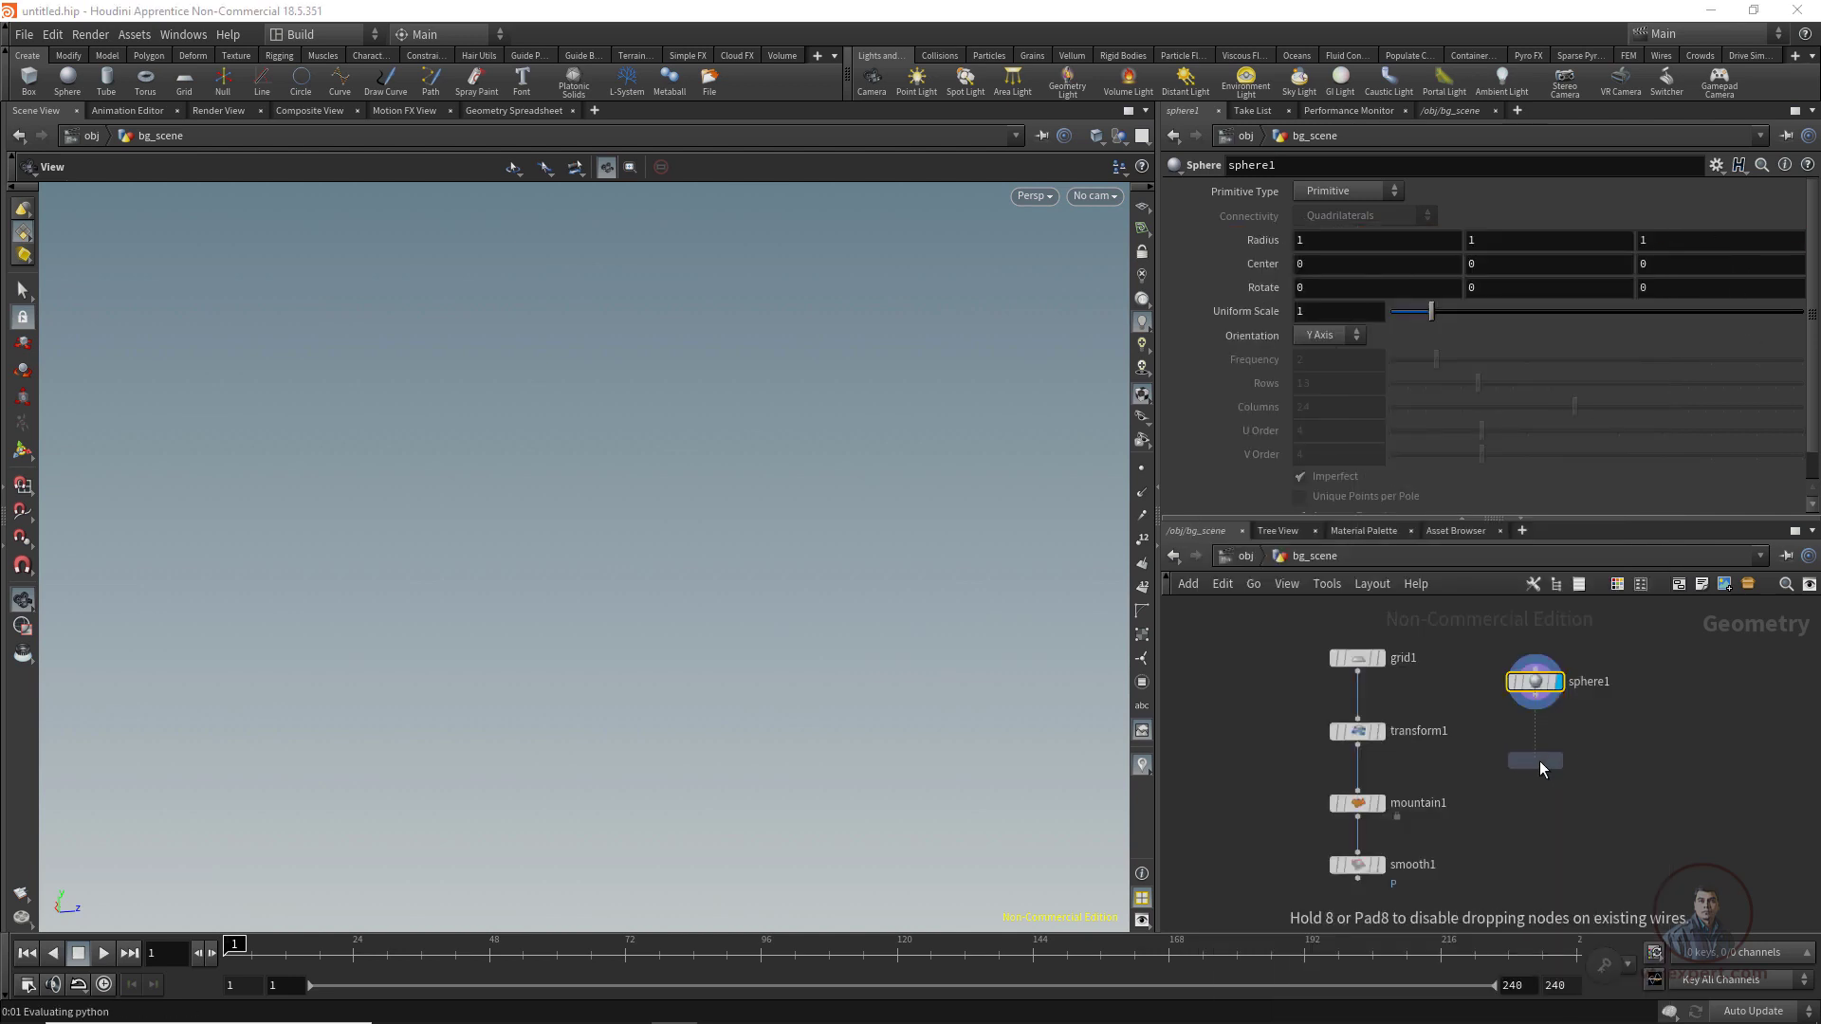
pyautogui.click(1536, 763)
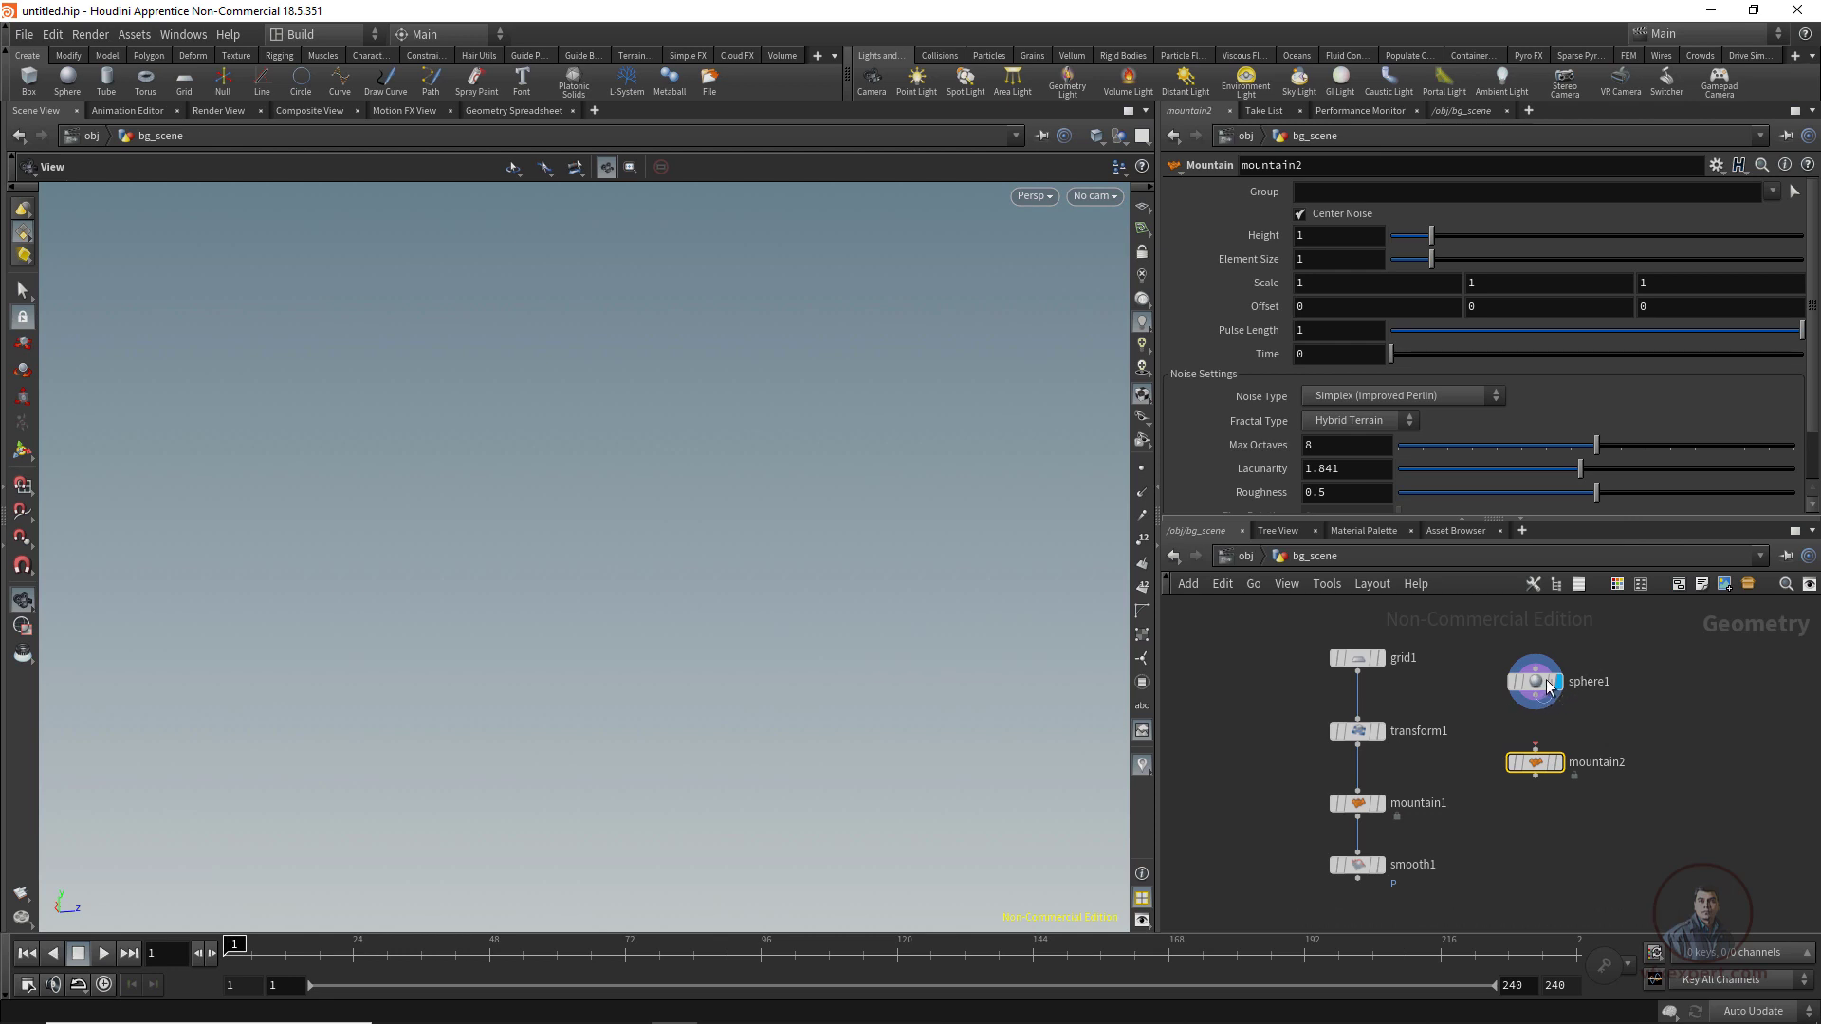
pyautogui.click(1535, 709)
pyautogui.click(1542, 761)
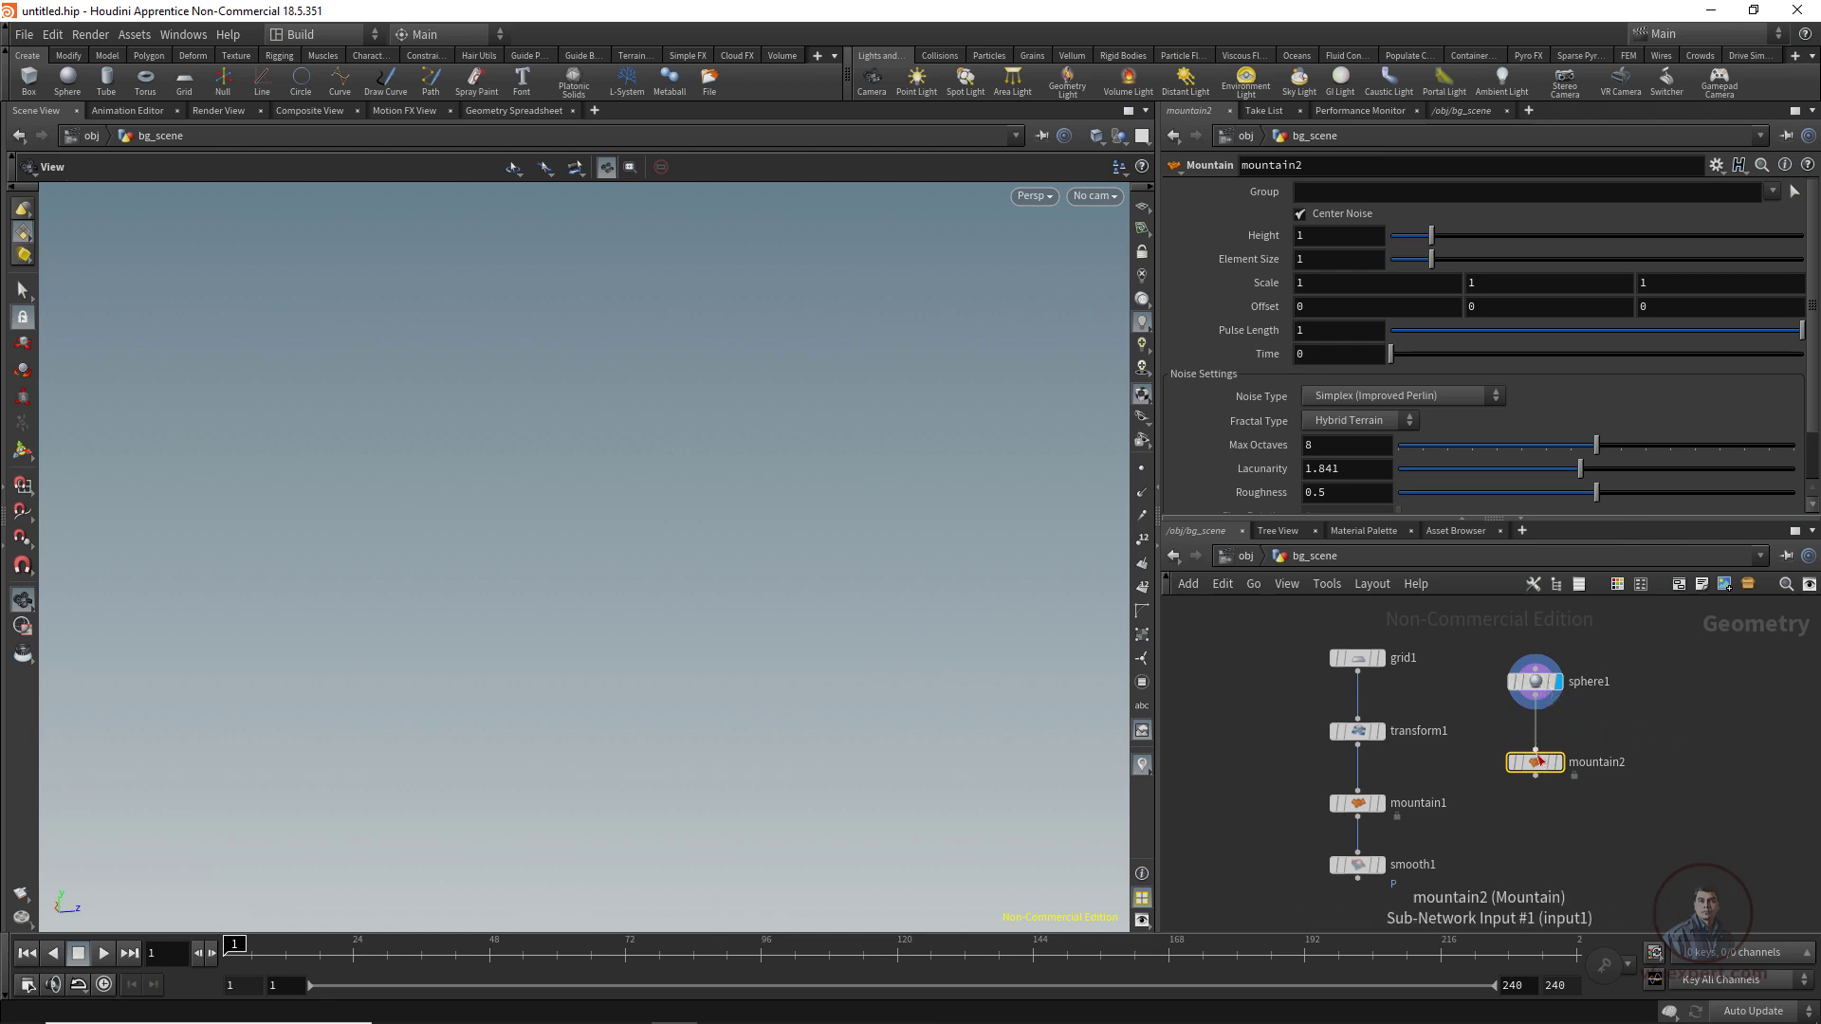
# Change the sphere's primitive type to Mesh with 30 rows and 40 columns, and display the mountain node below it.
pyautogui.click(1535, 681)
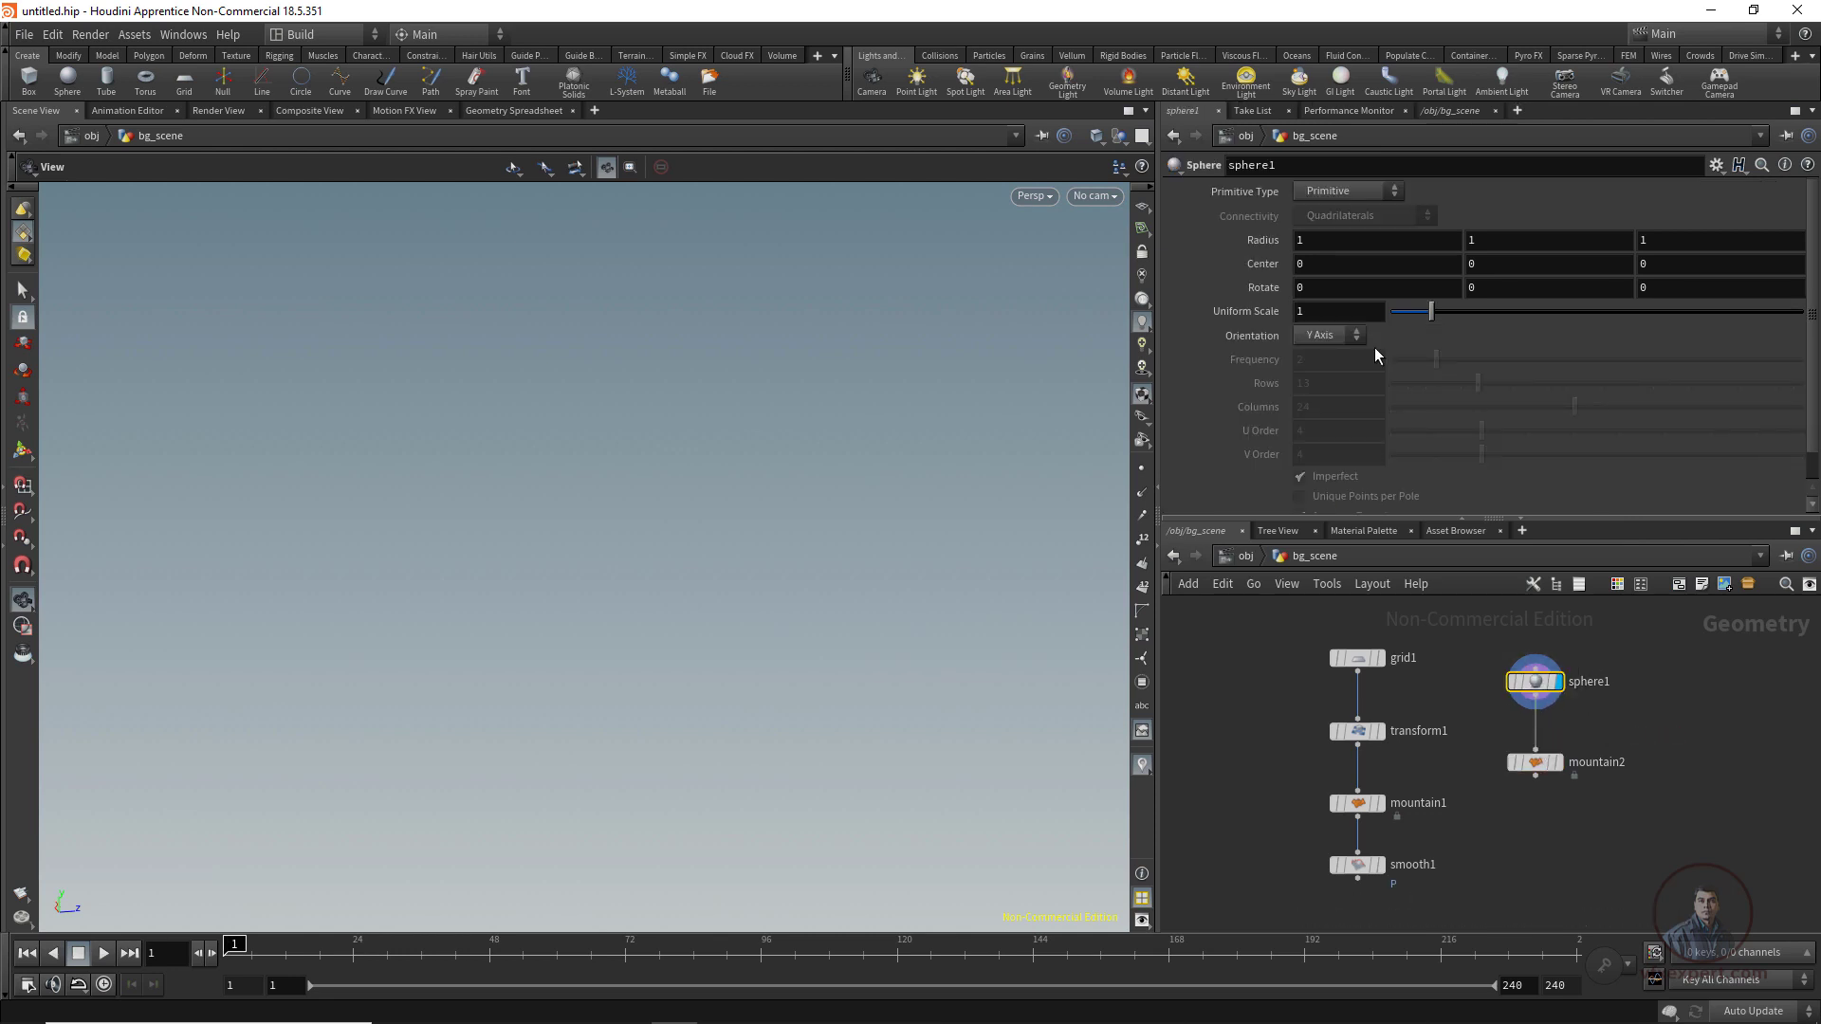
pyautogui.click(1341, 191)
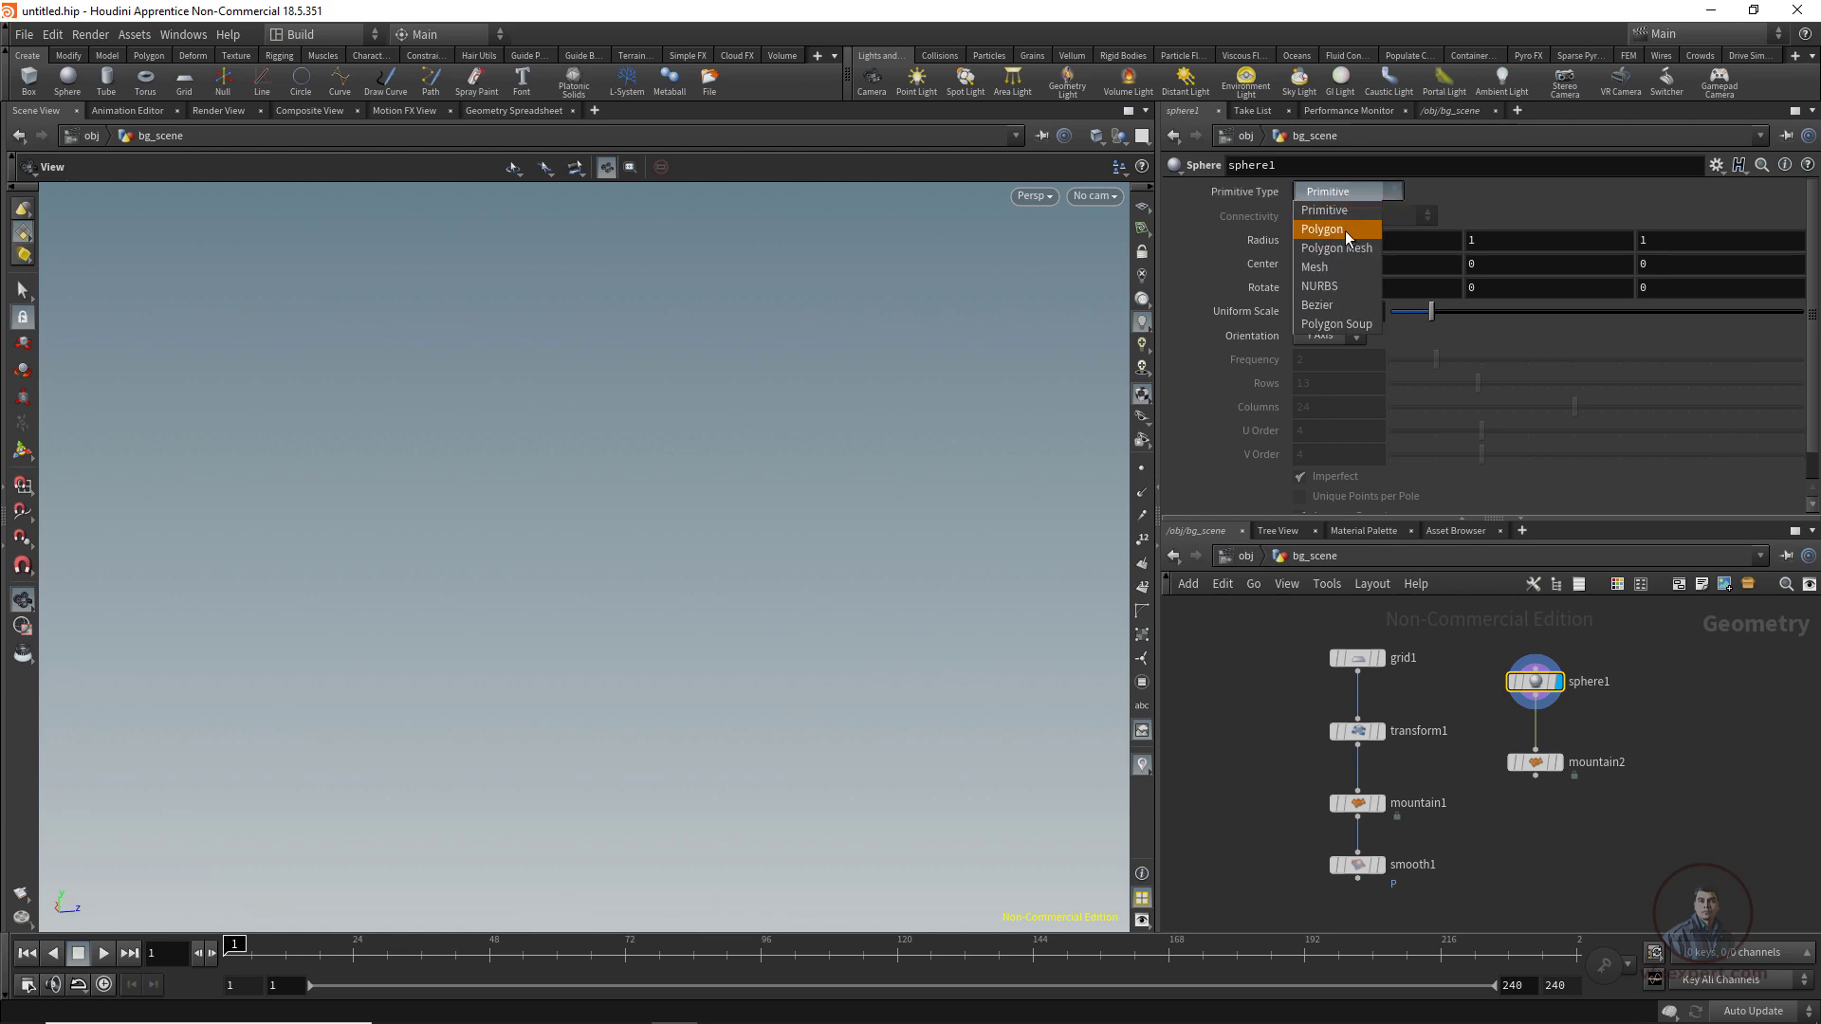
pyautogui.click(1326, 269)
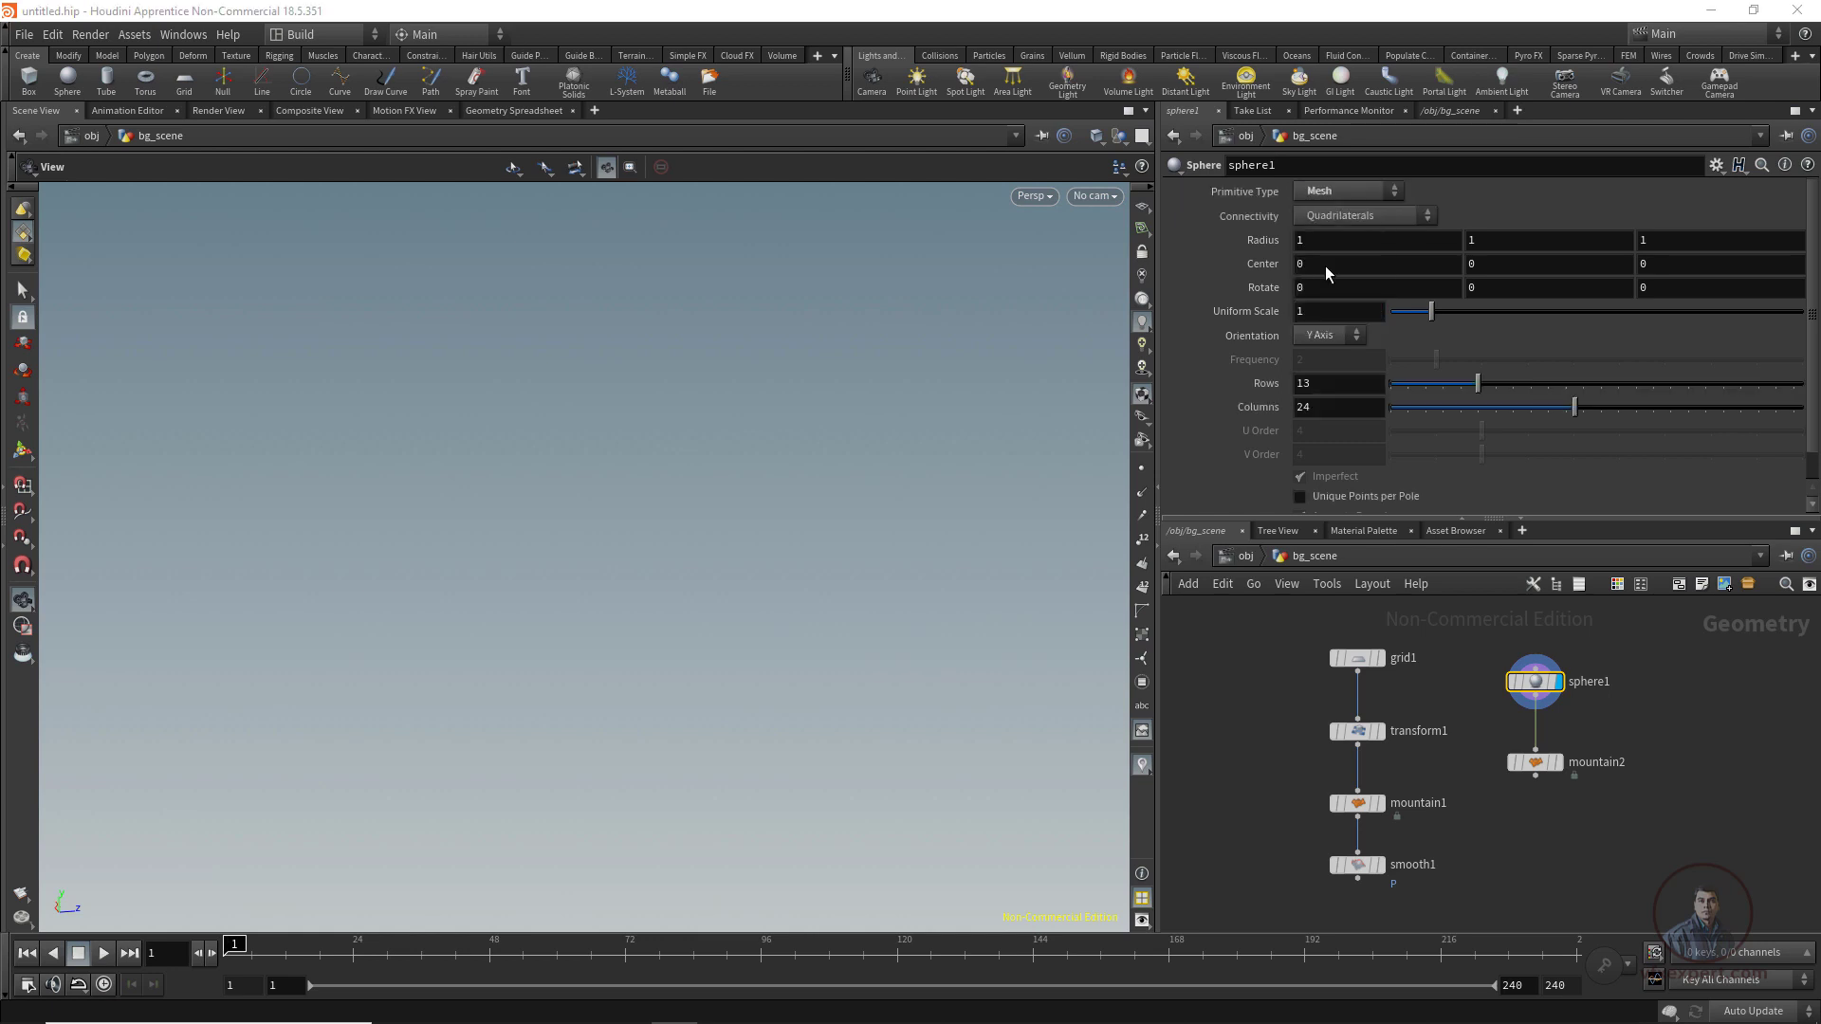
pyautogui.click(1328, 383)
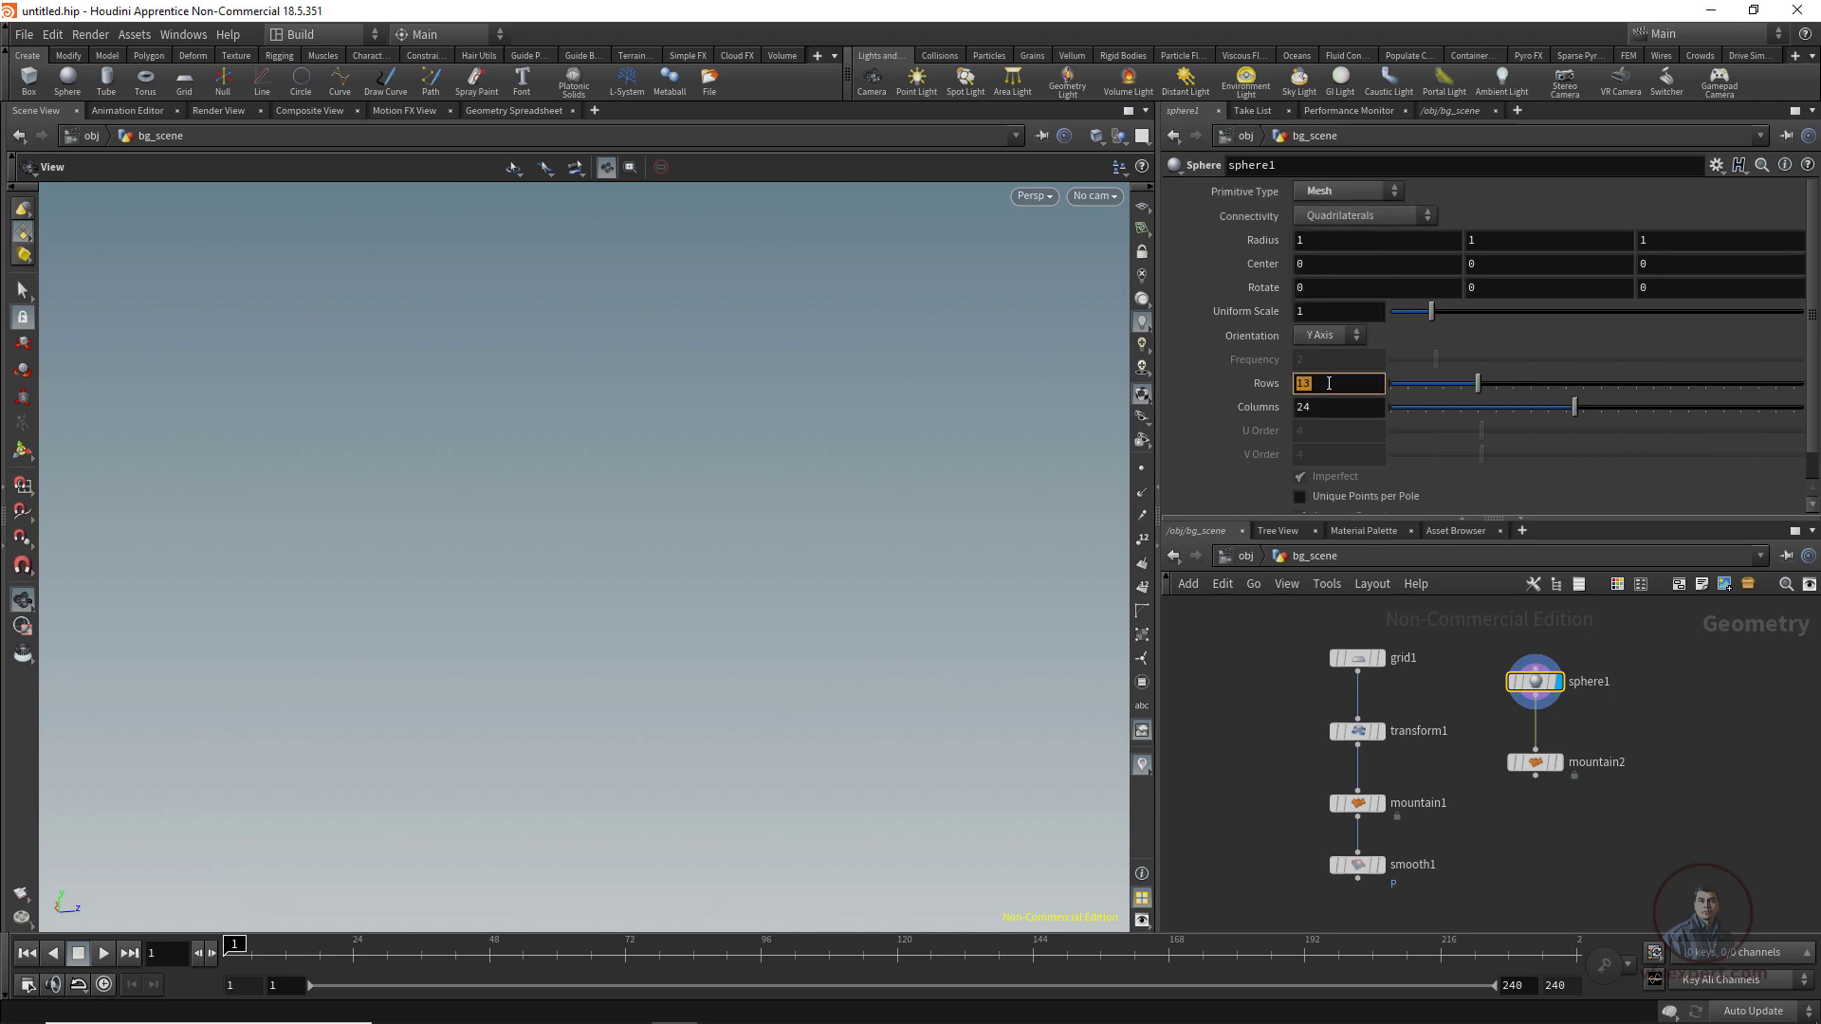
pyautogui.press('Tab')
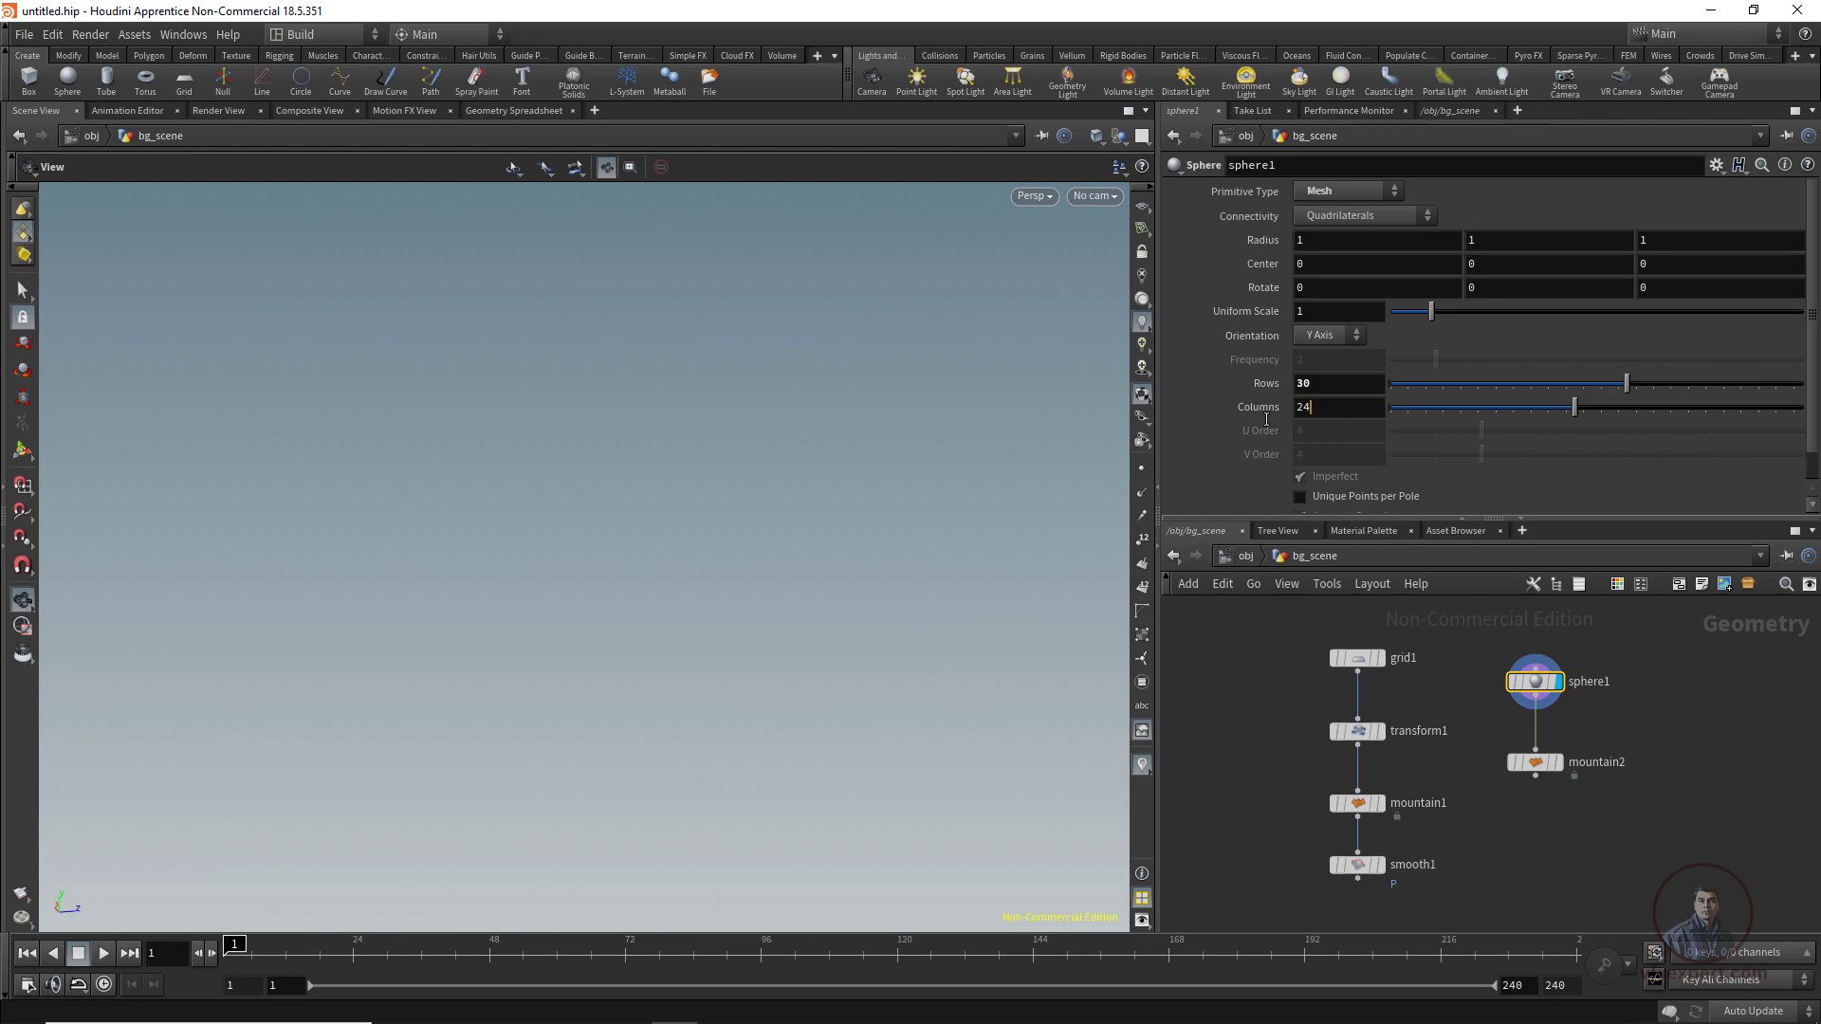
pyautogui.write('40')
pyautogui.press('Return')
pyautogui.moveTo(1562, 769)
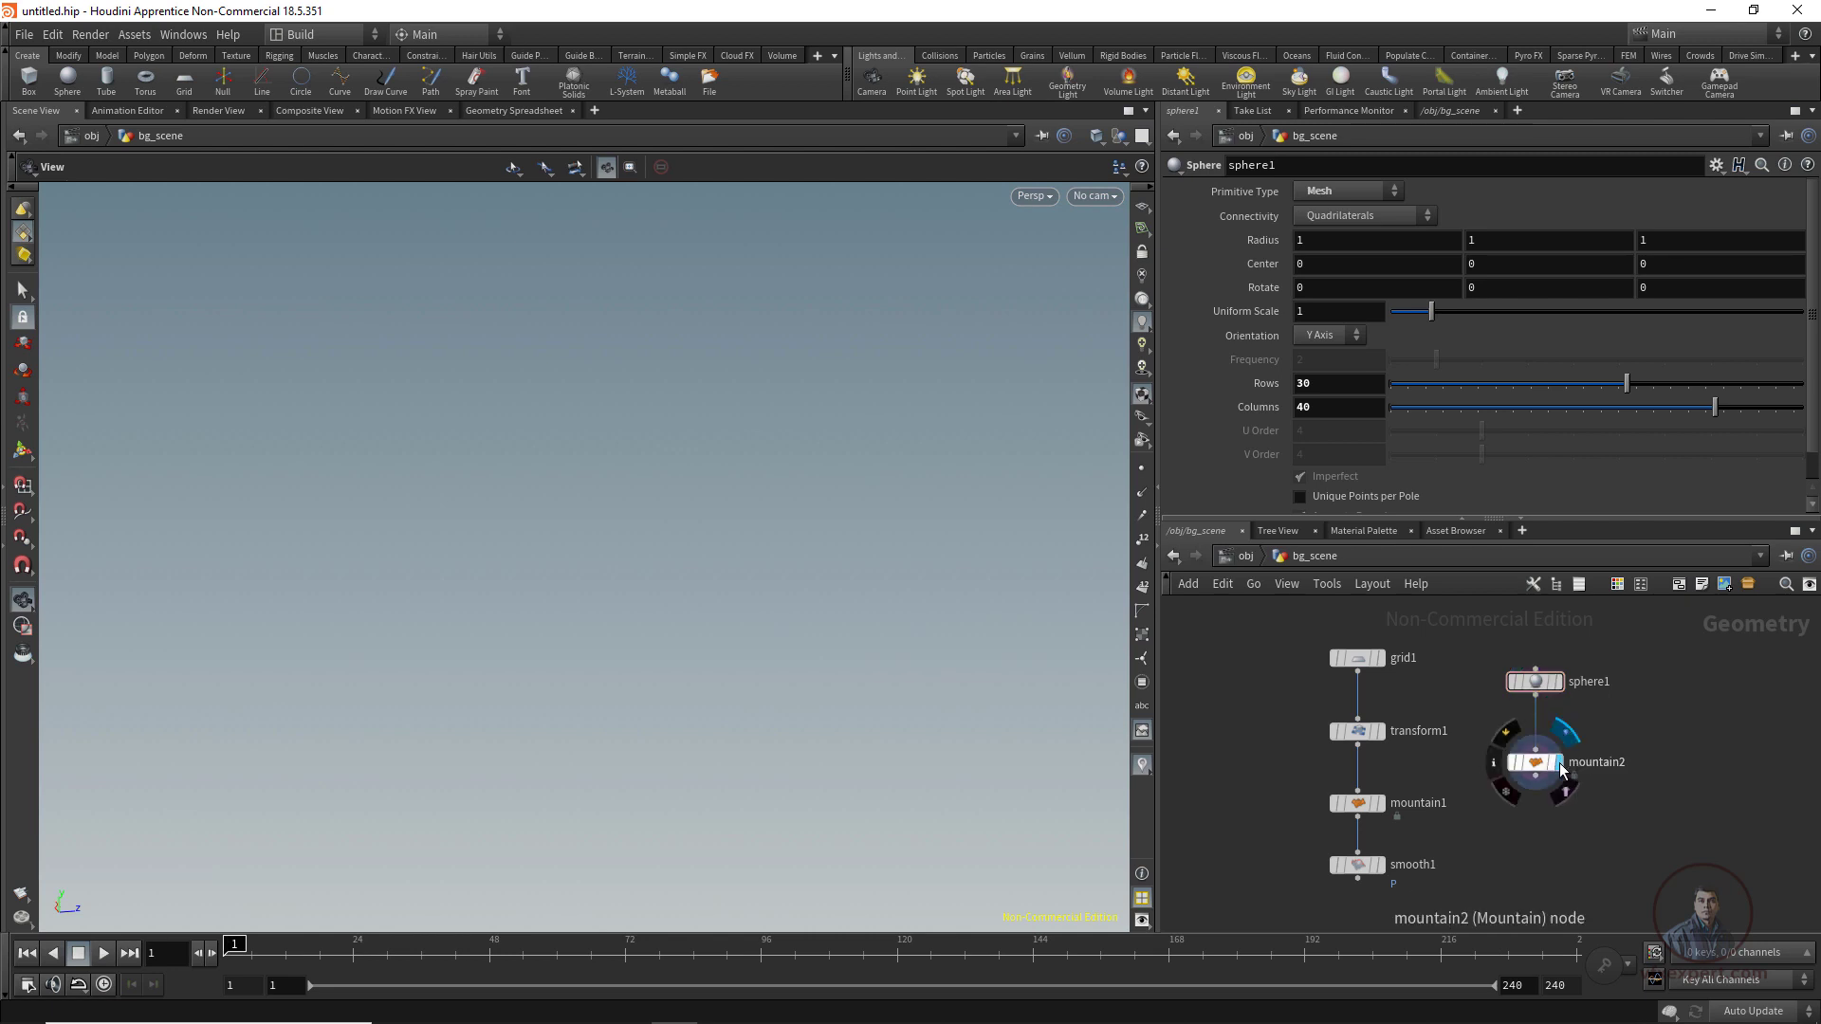
# Display mountain2 and frame the deformed sphere to examine its shape, and switch the display to smooth1.
pyautogui.click(1559, 764)
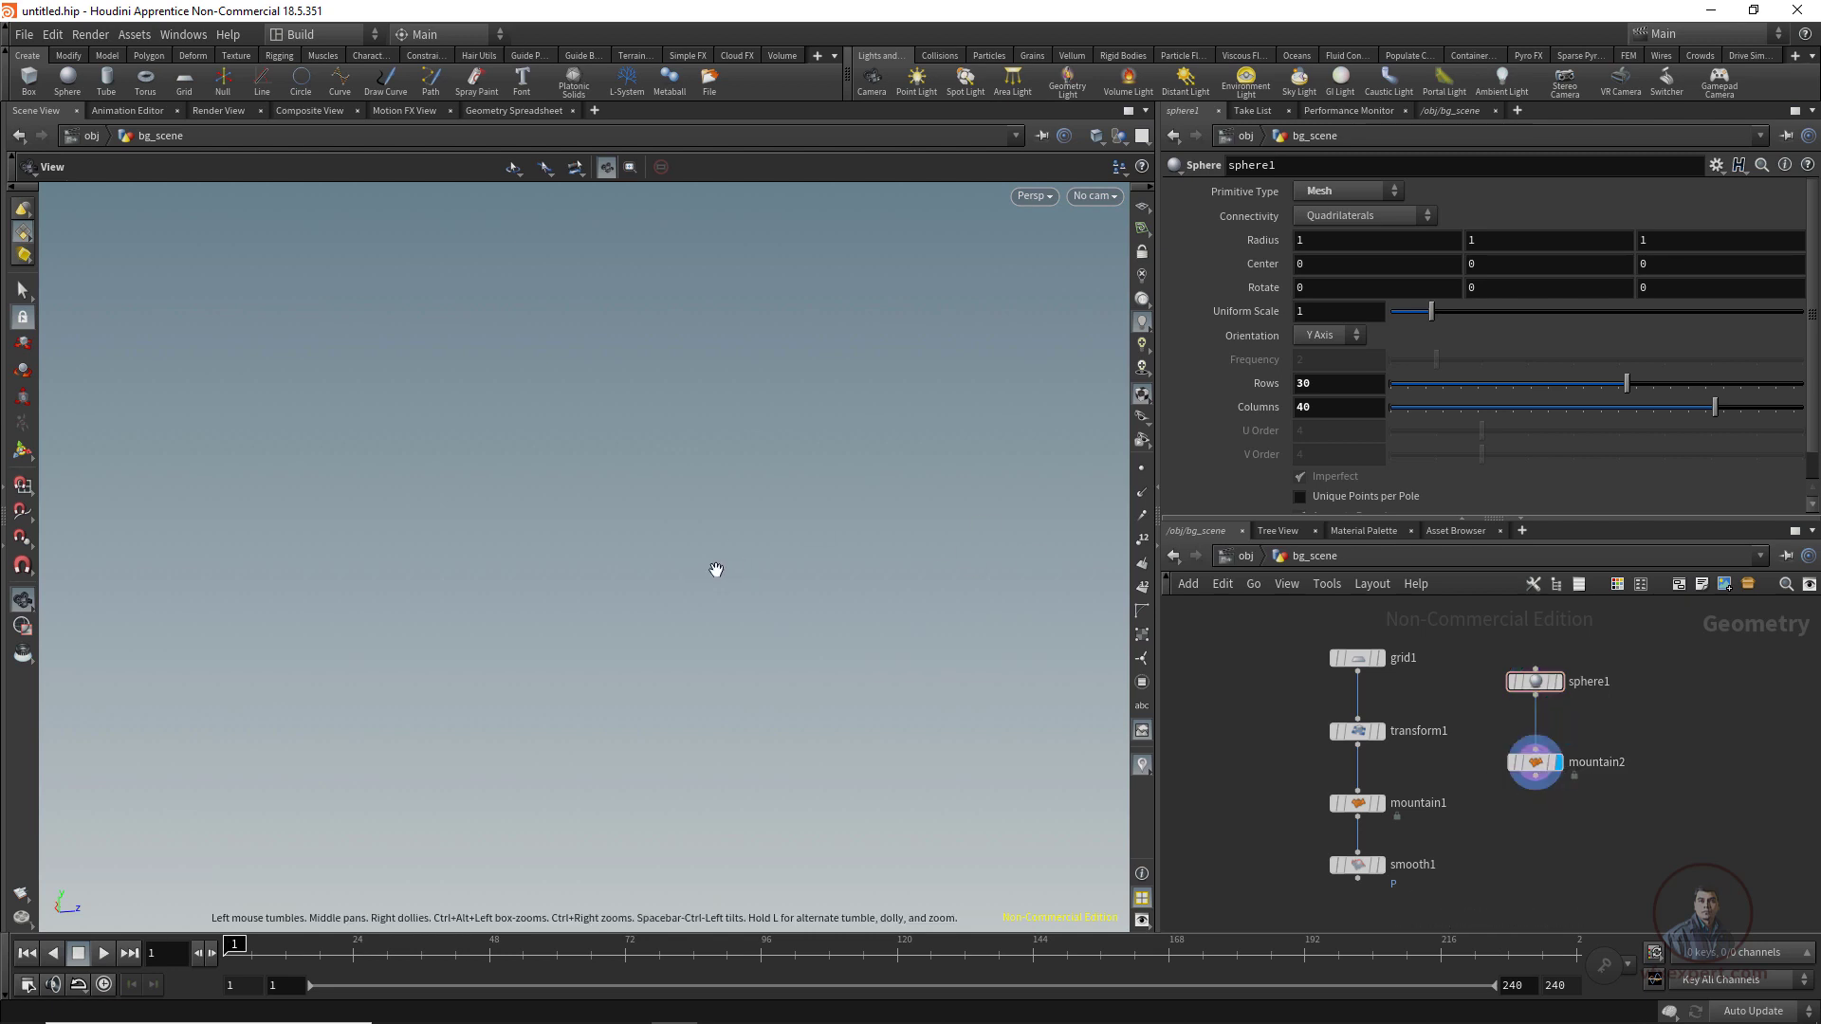
pyautogui.press('f')
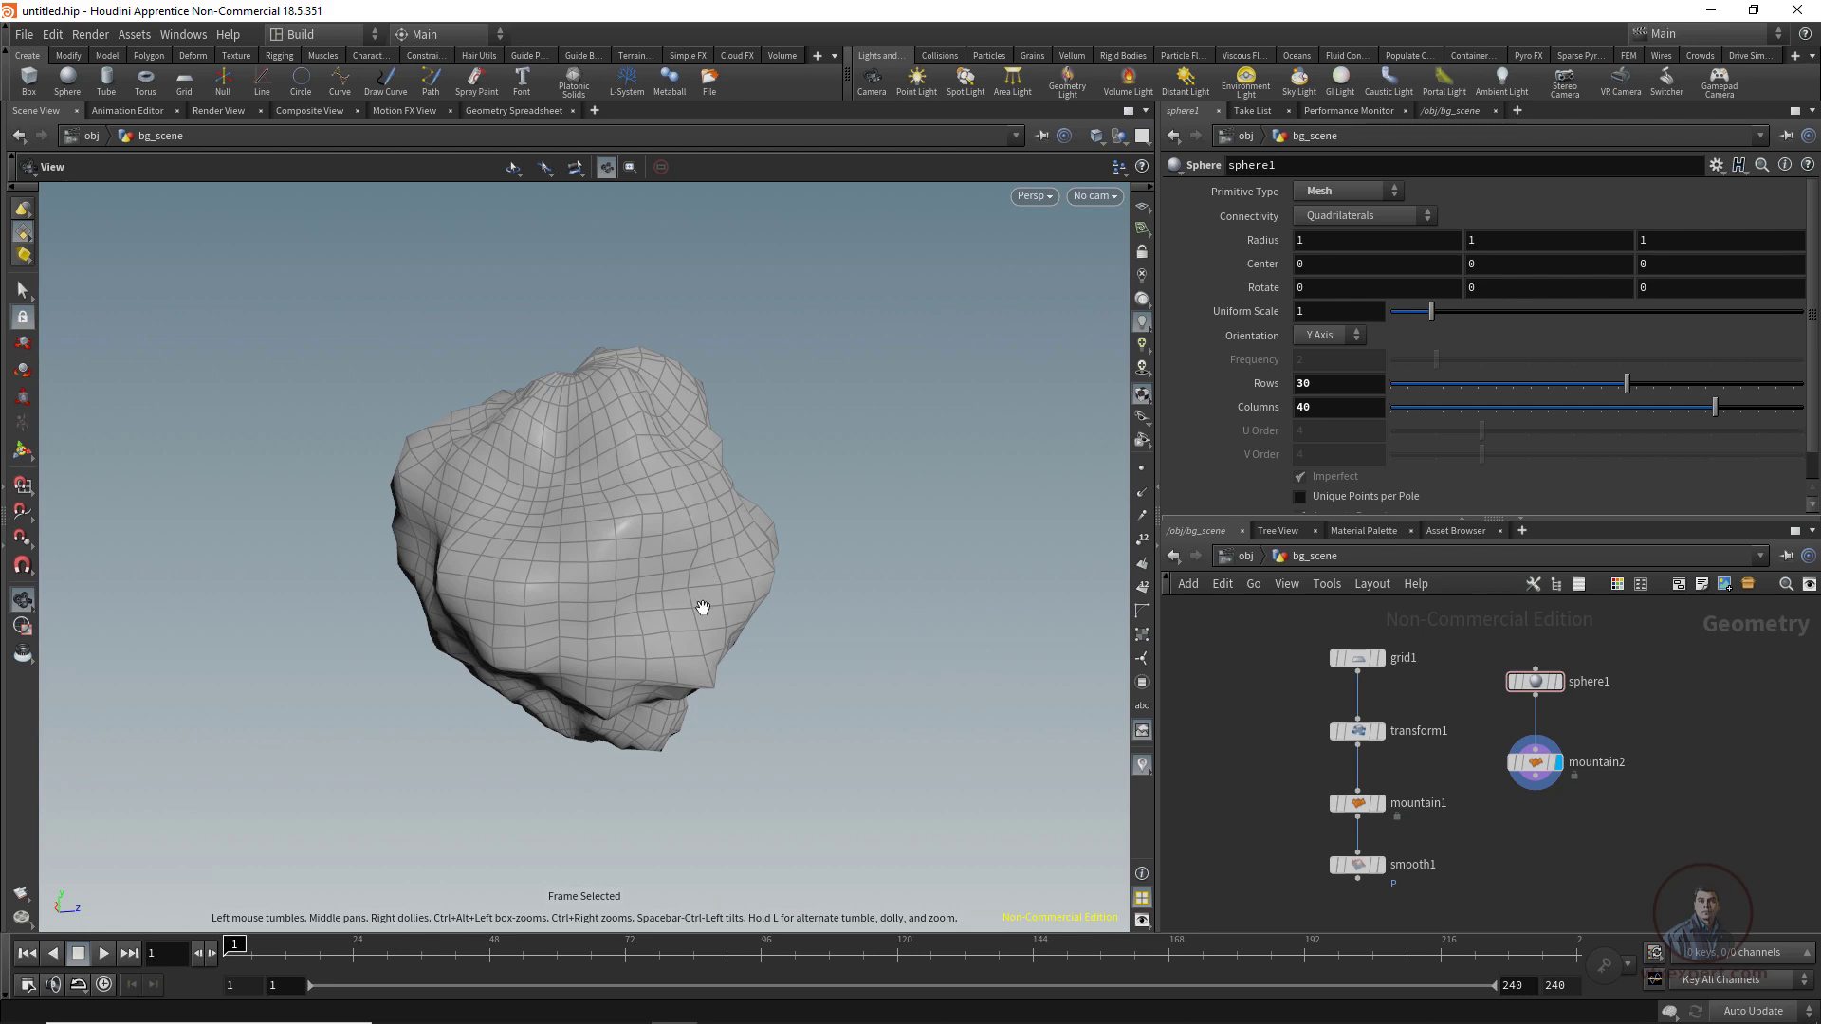
pyautogui.moveTo(698, 610); pyautogui.dragTo(733, 680)
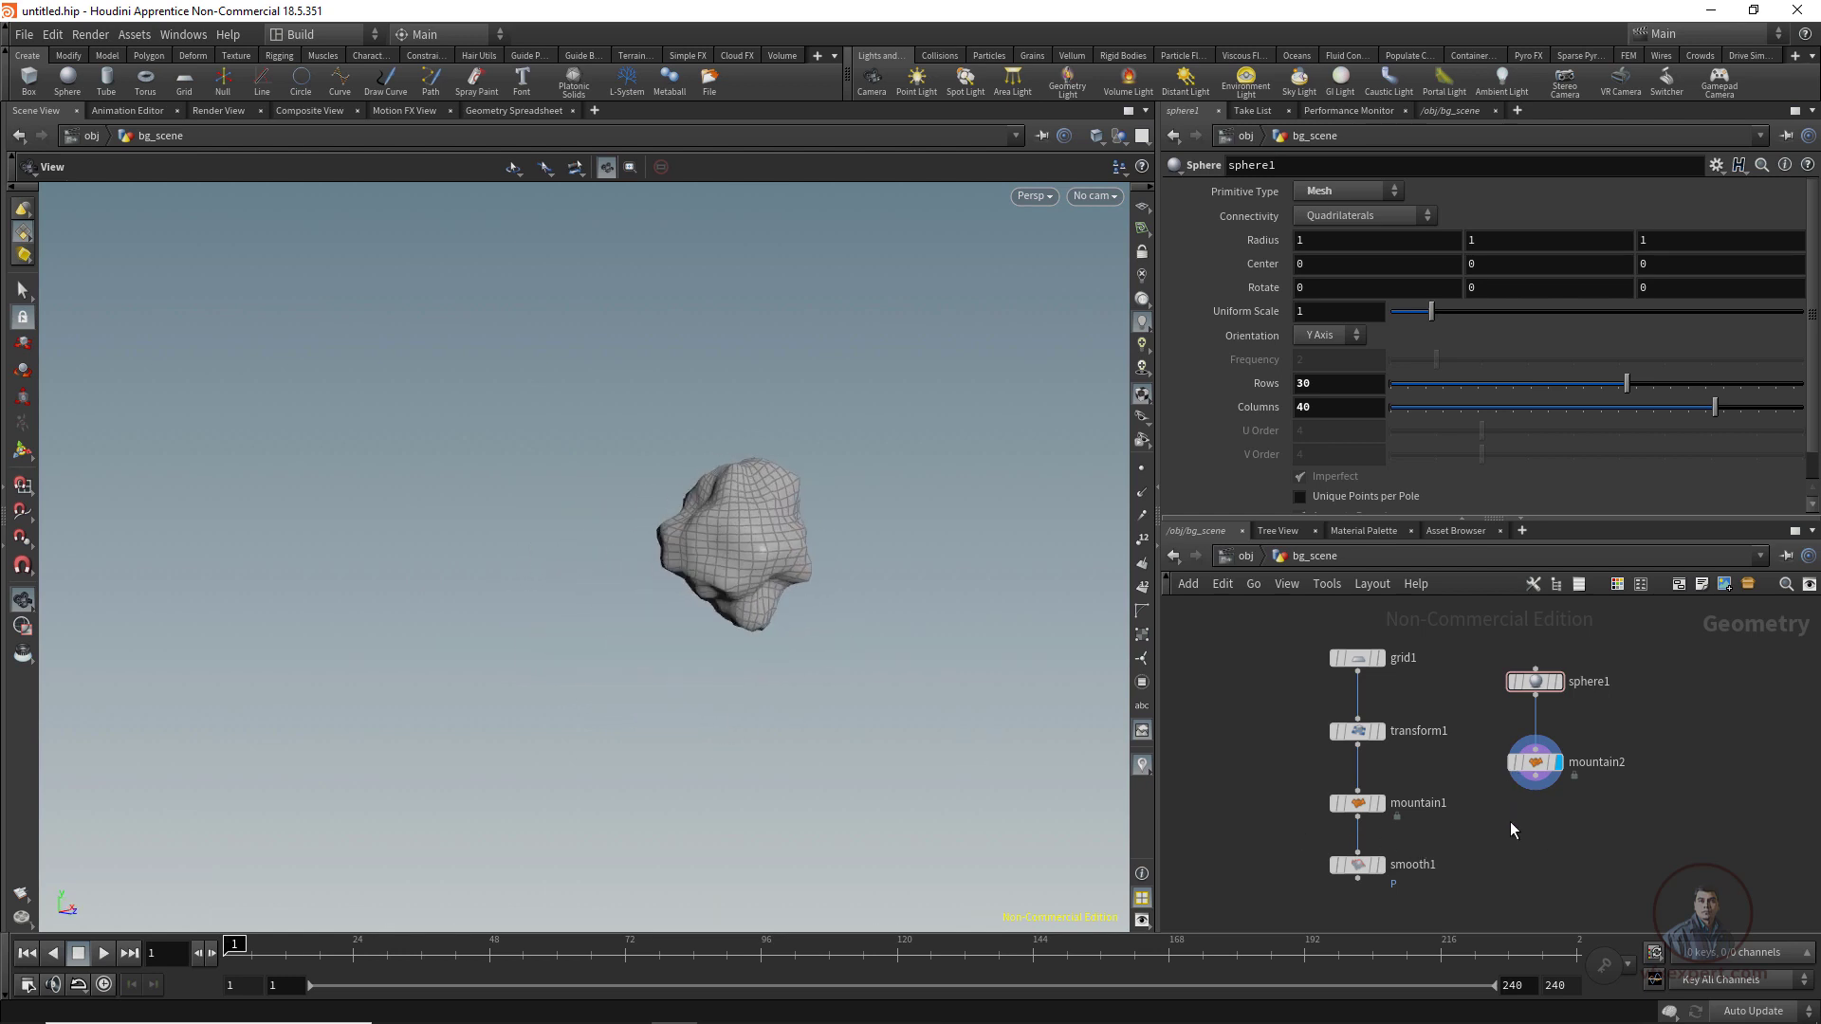
pyautogui.moveTo(1511, 850); pyautogui.dragTo(1421, 813, button='middle')
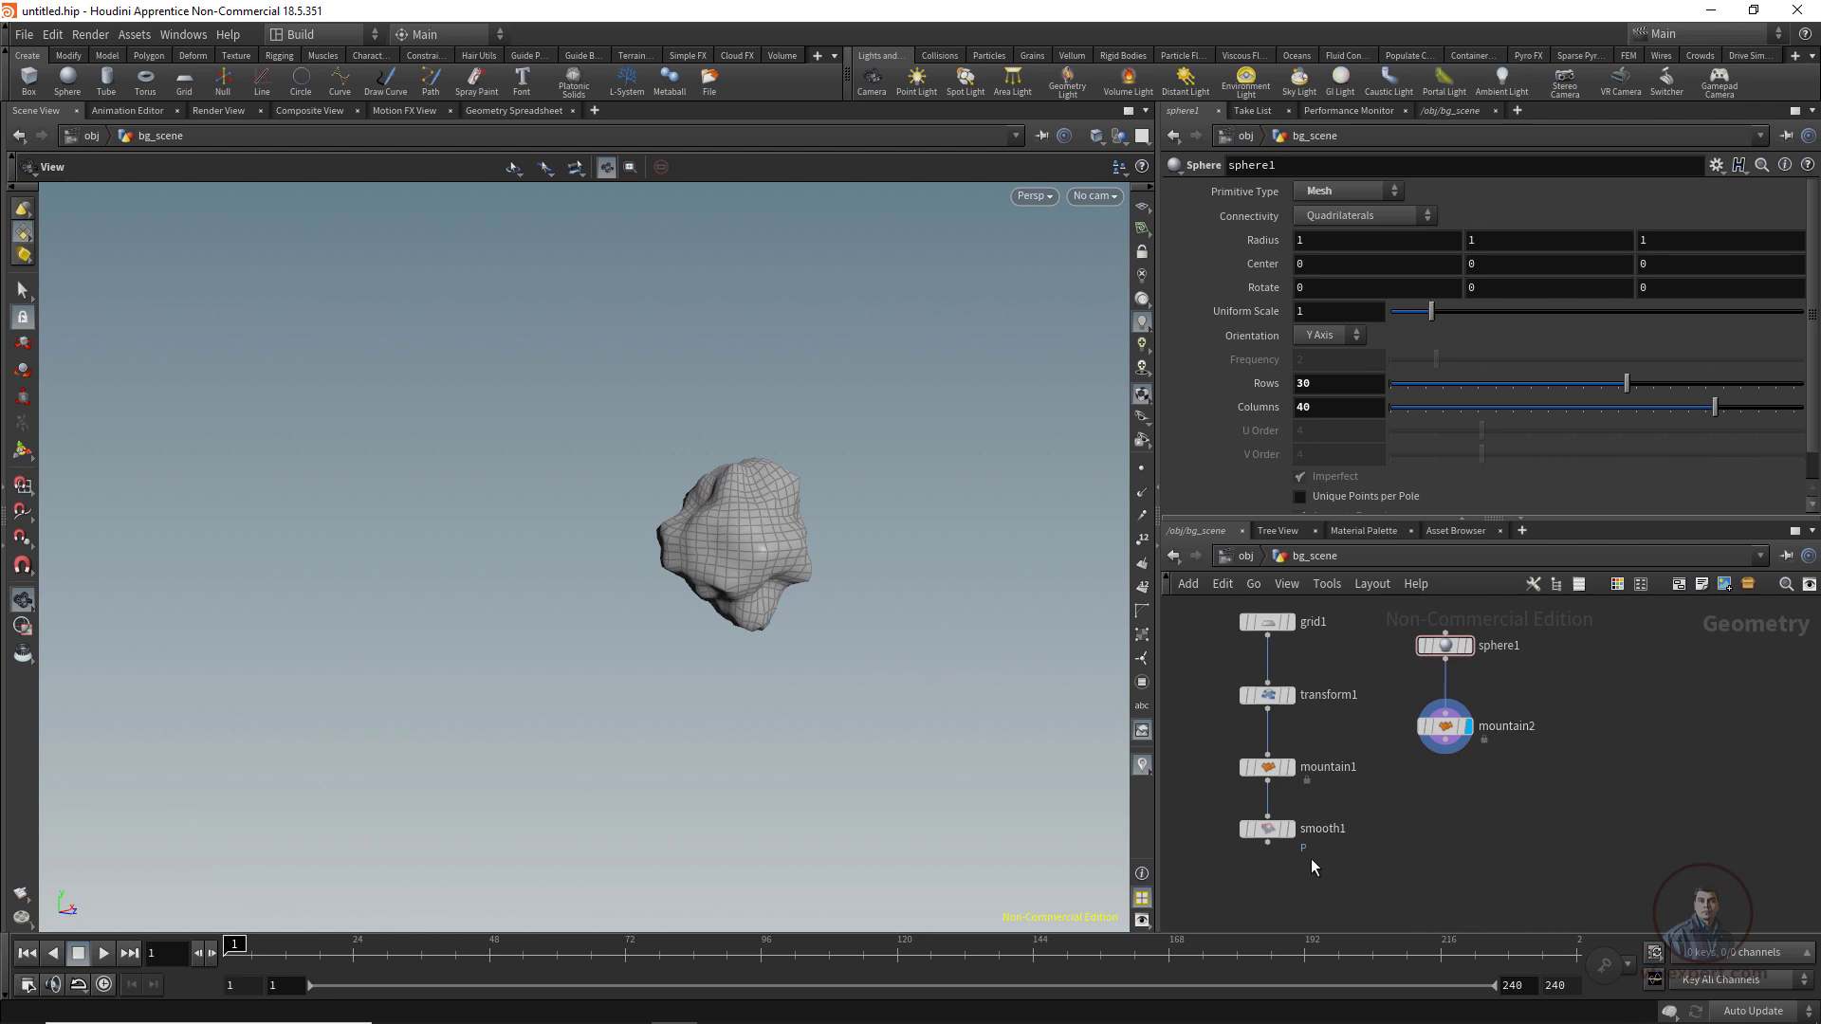
pyautogui.click(1289, 828)
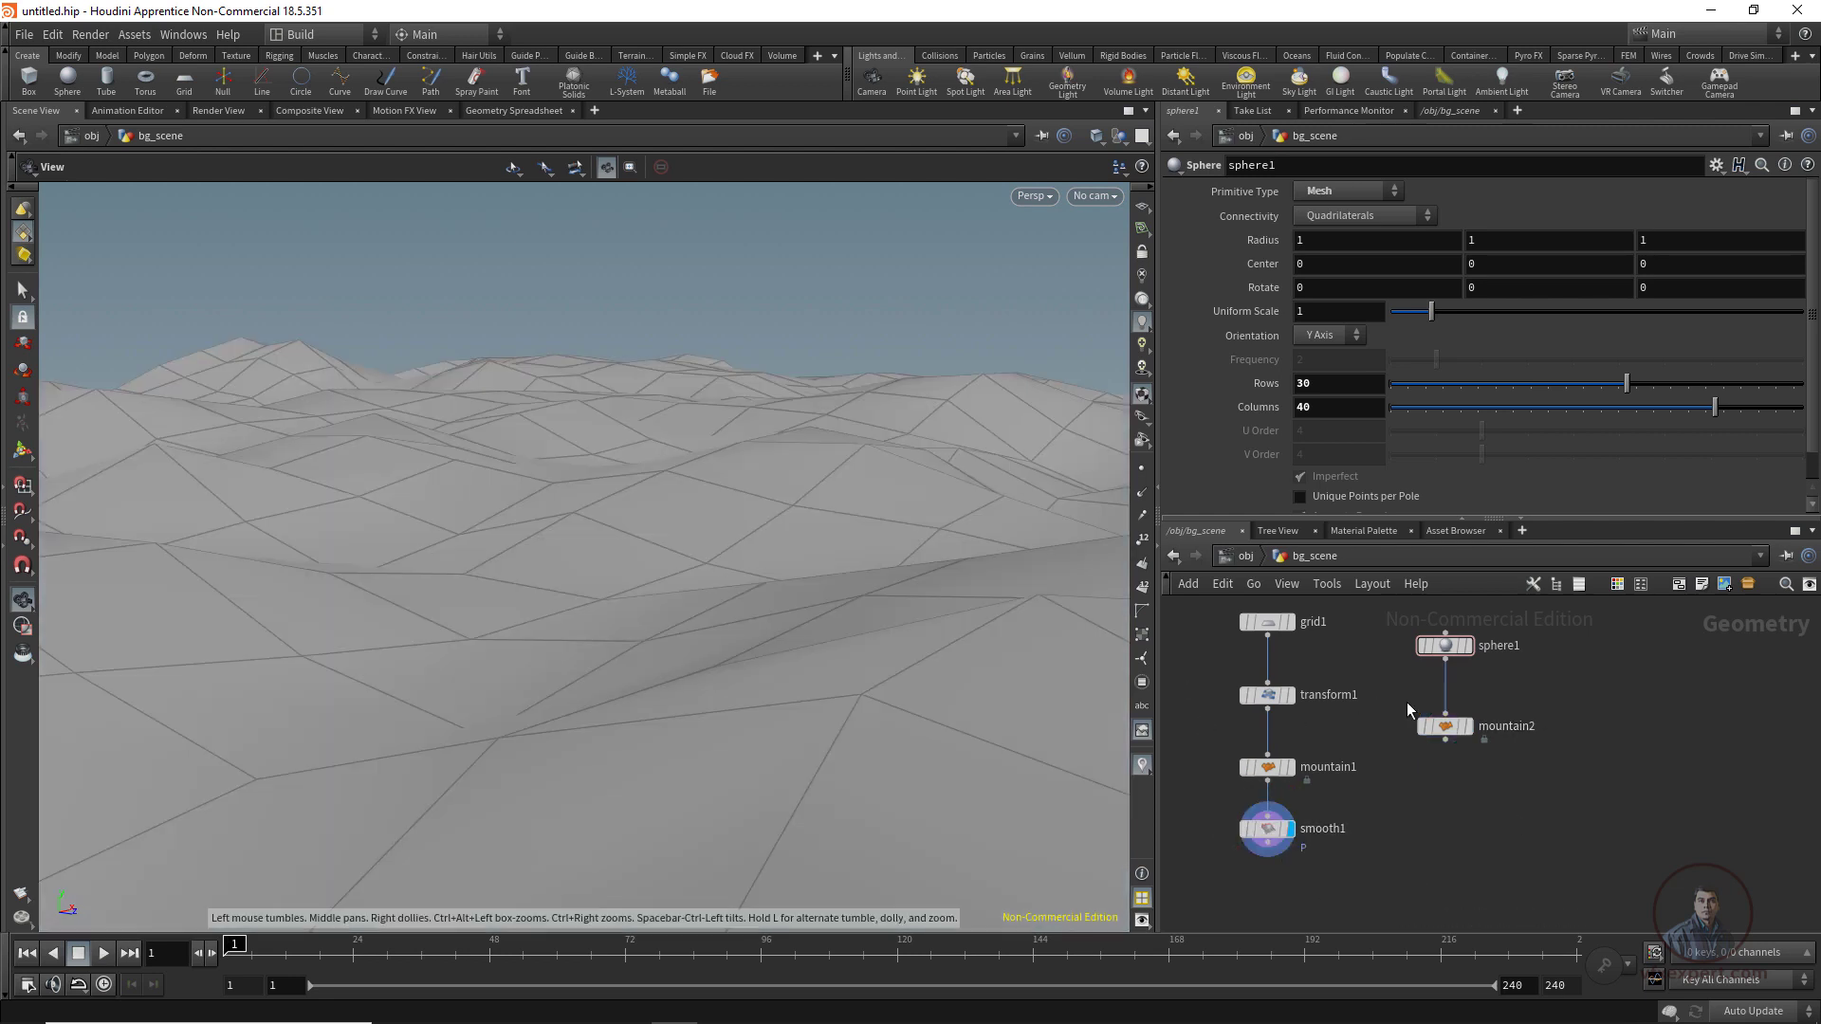
# Add a Merge node below the terrain chain and the sphere chain.
pyautogui.scroll(-3, 1460, 806)
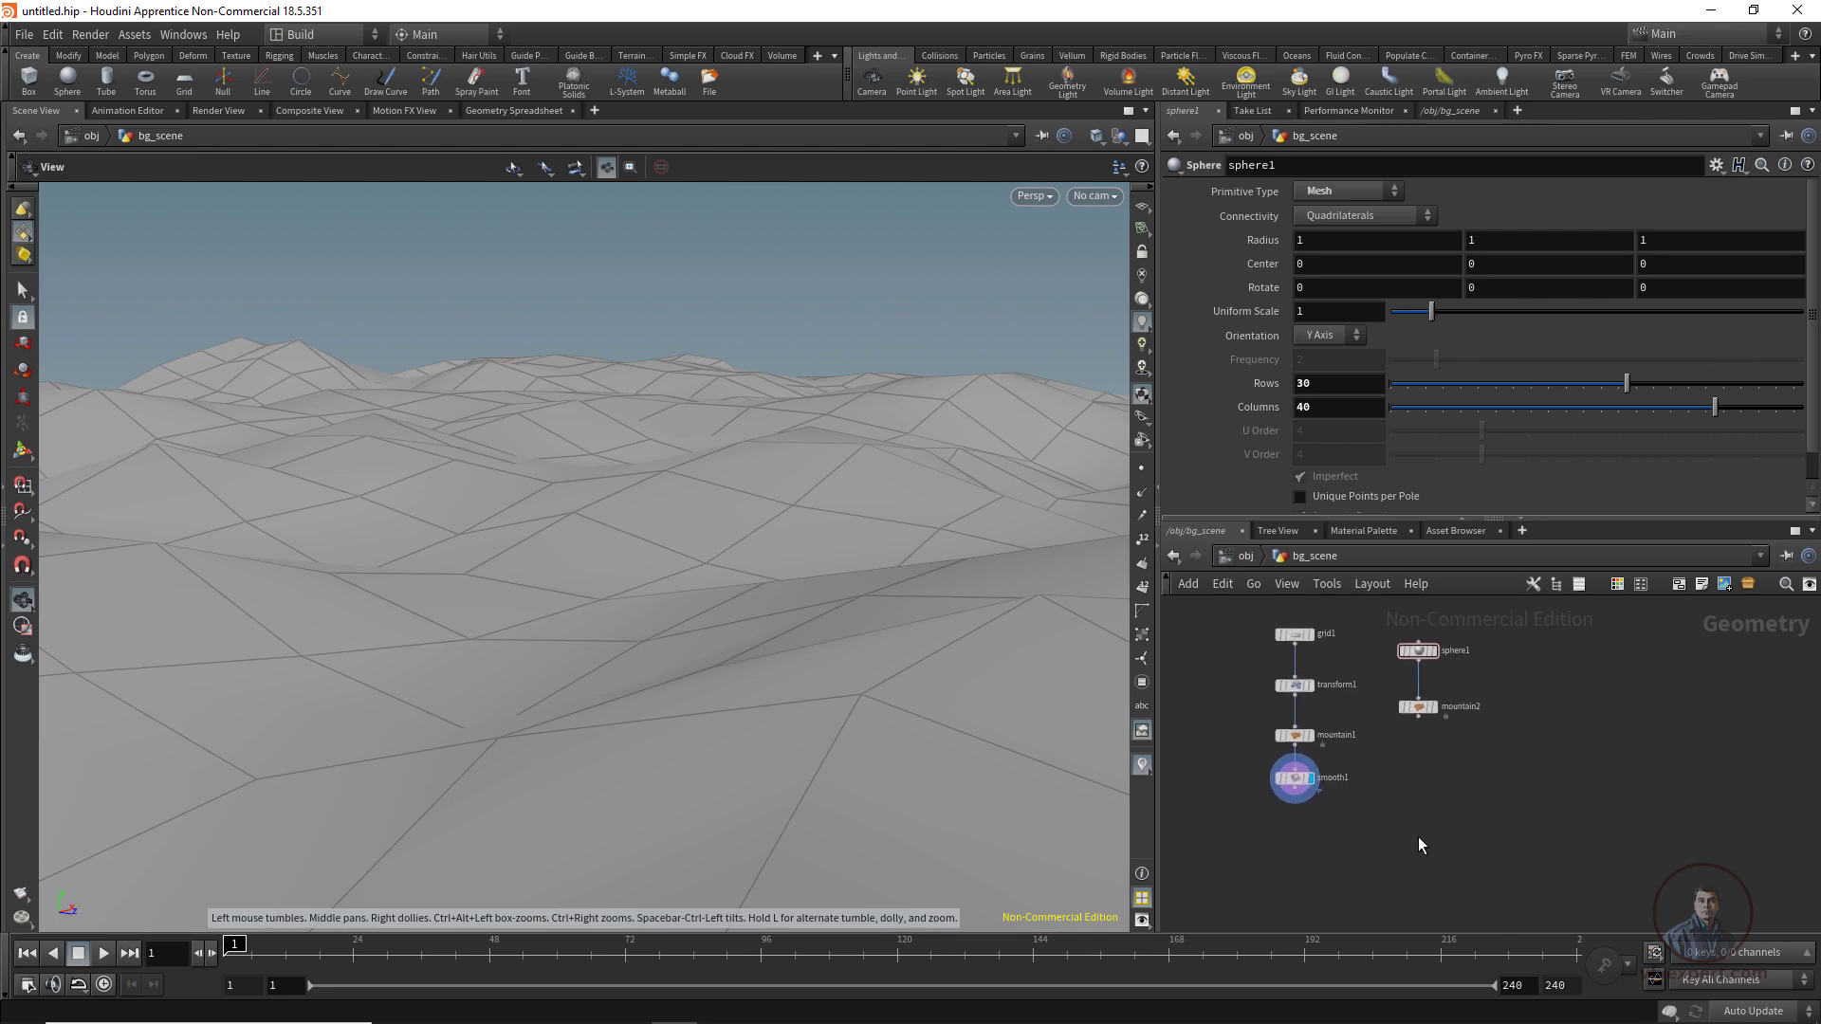
pyautogui.scroll(1, 1394, 819)
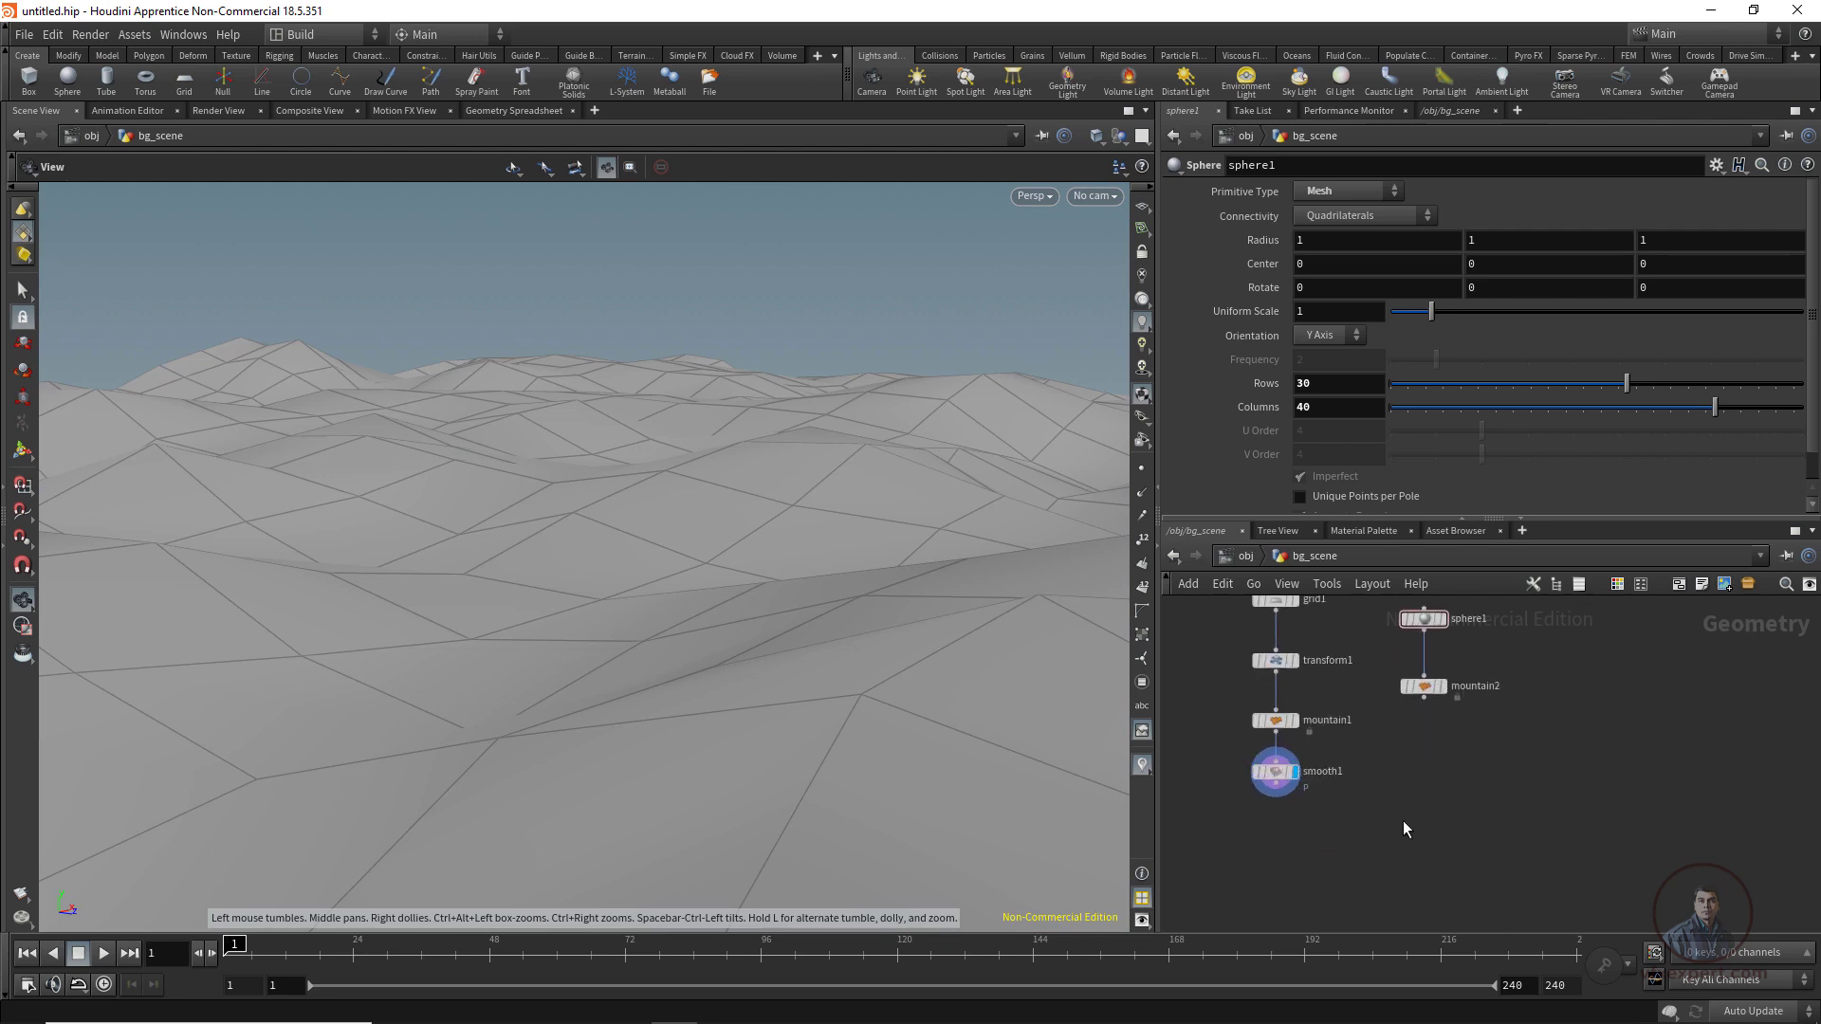
pyautogui.press('Tab')
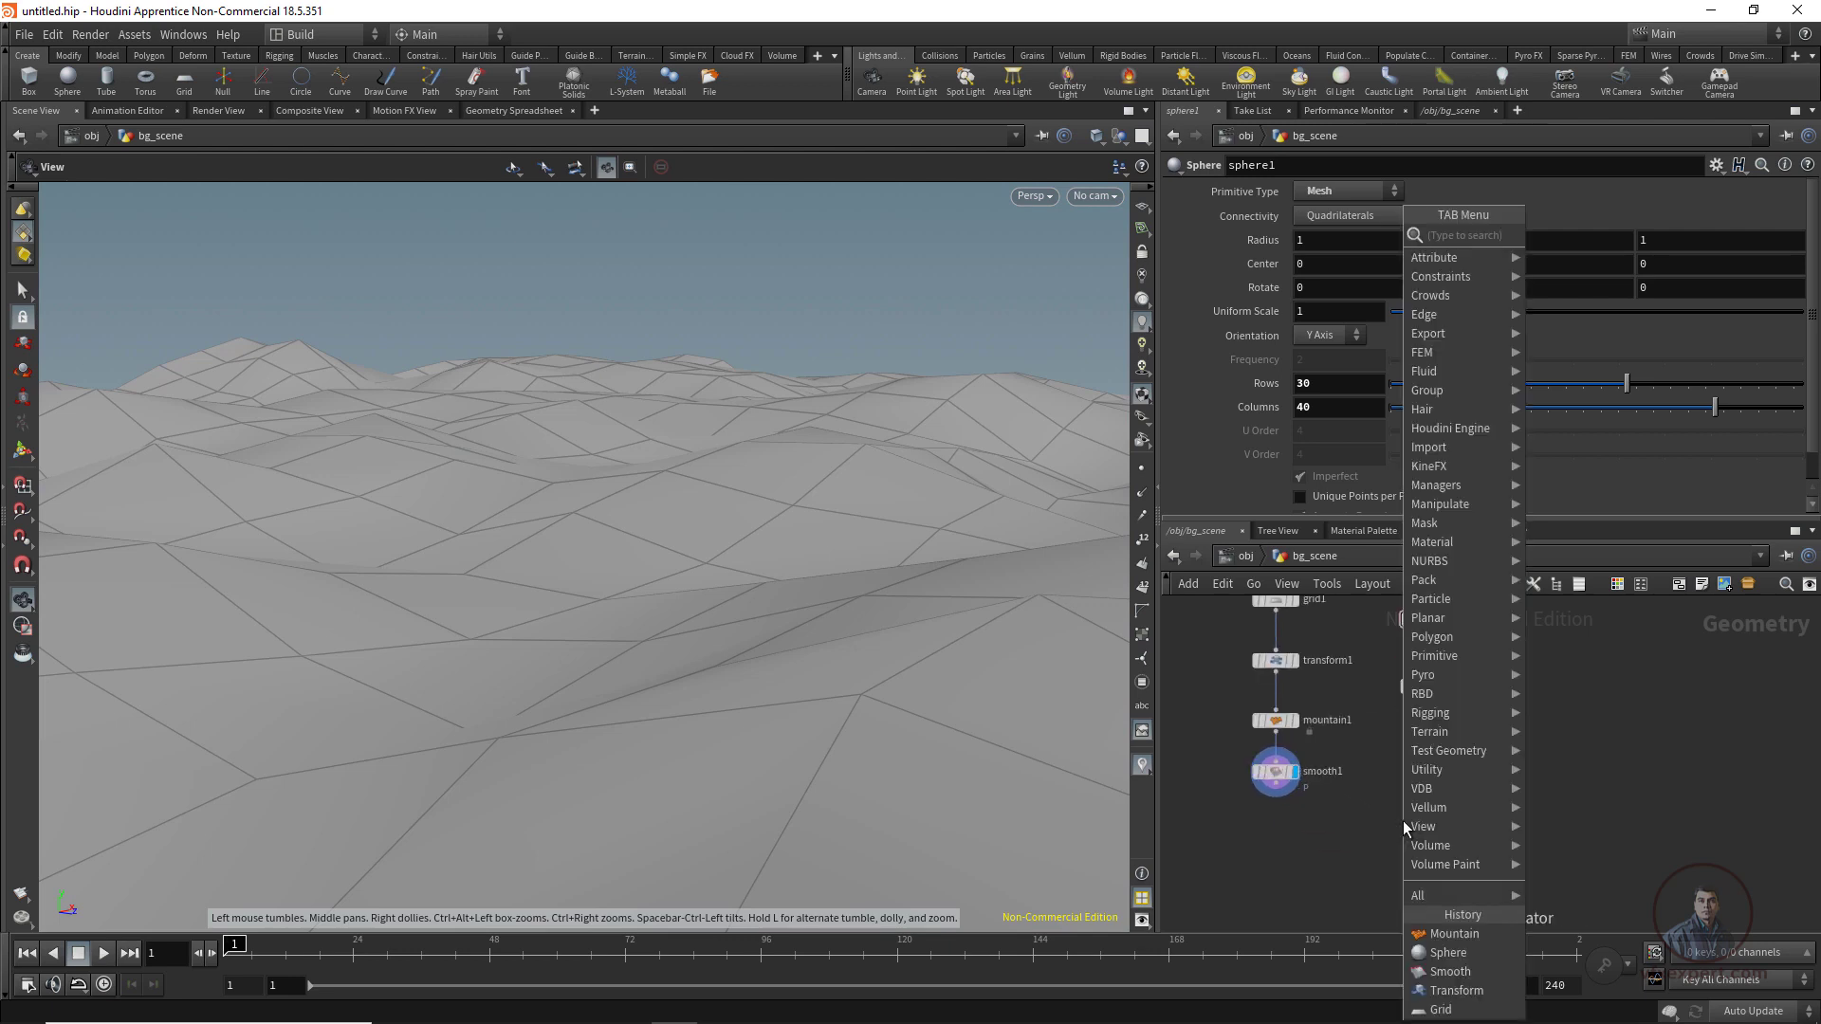
pyautogui.write('mer')
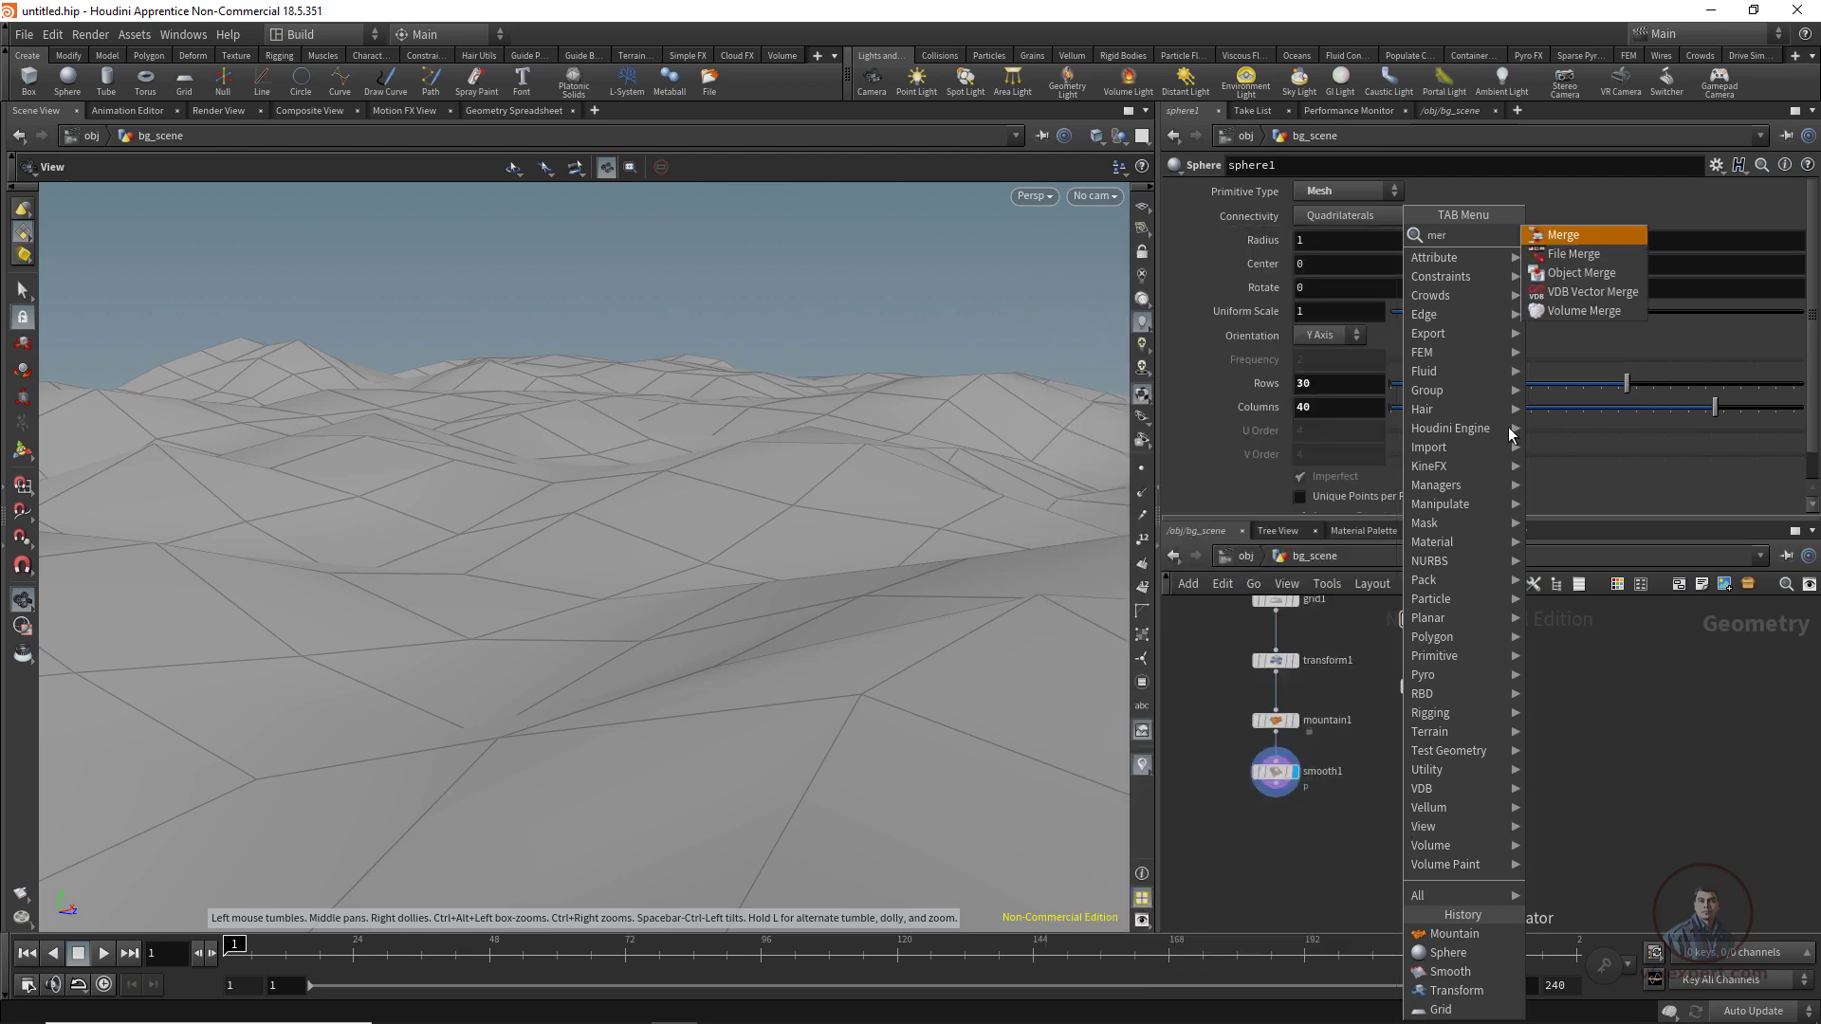
pyautogui.press('Return')
pyautogui.click(1425, 807)
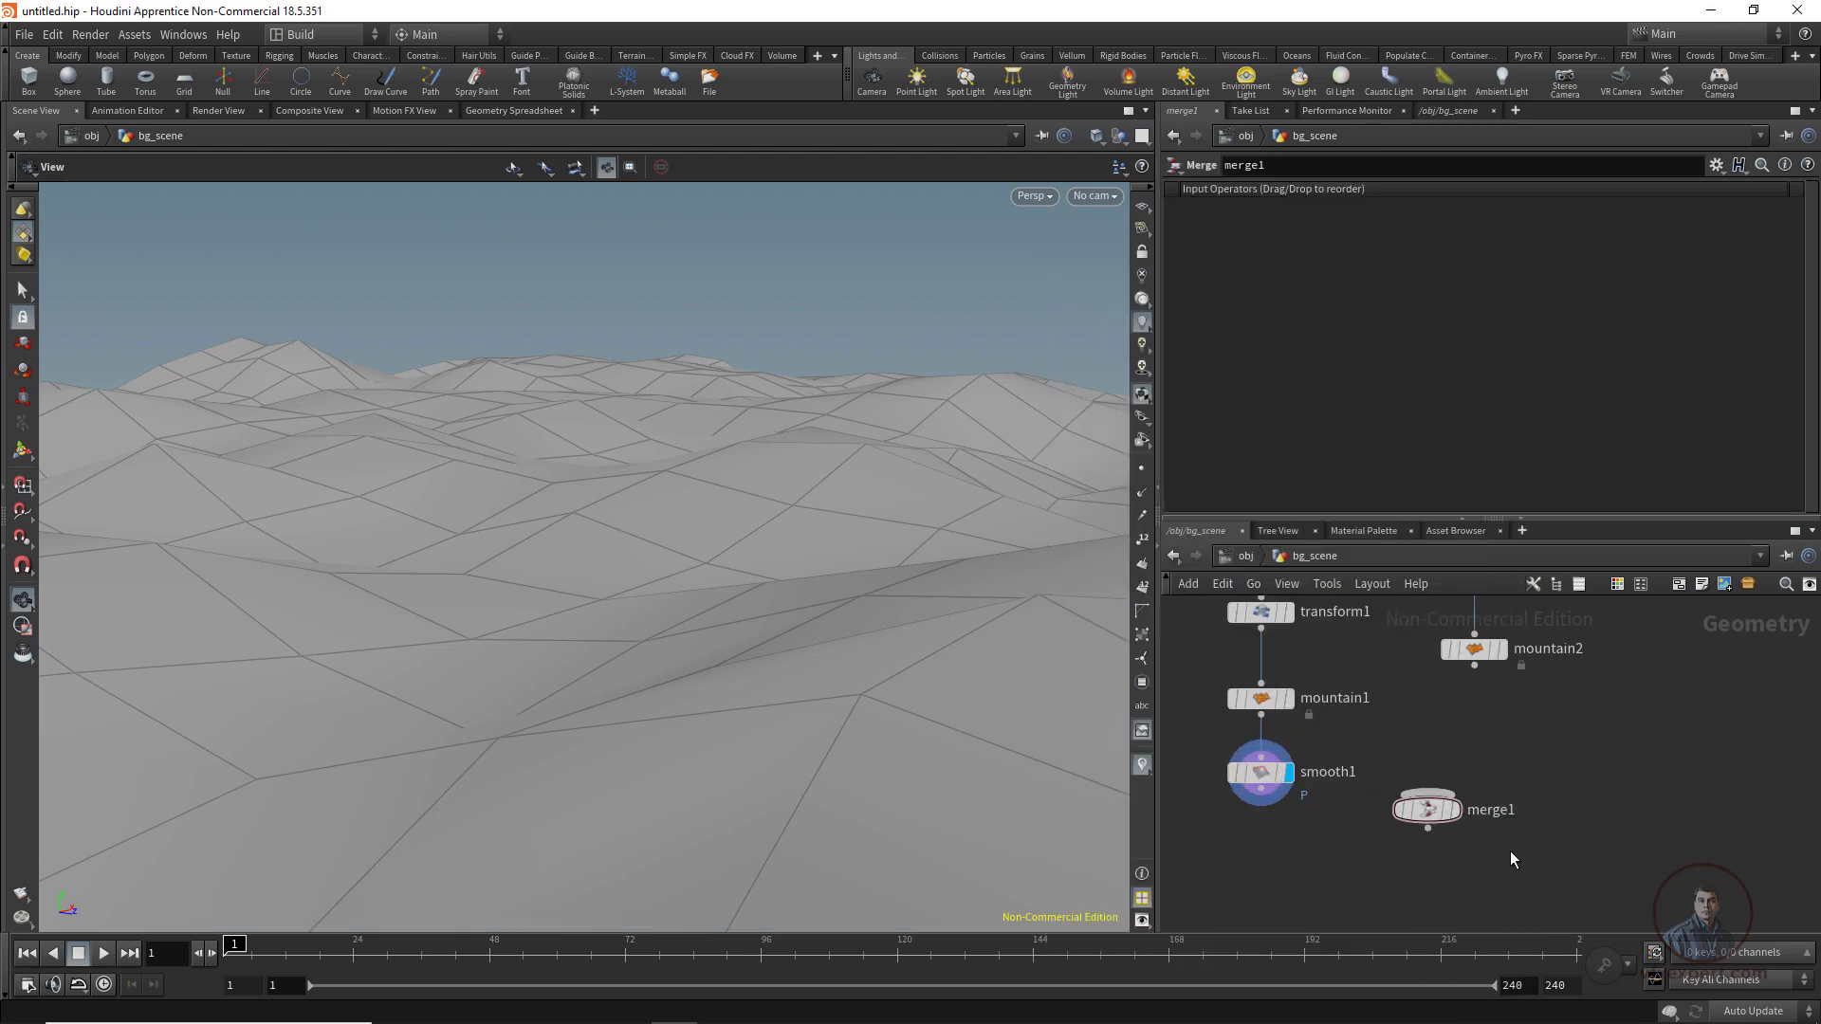
# Wire smooth1 and mountain2 into the Merge node and display the merged result.
pyautogui.moveTo(1423, 813); pyautogui.dragTo(1399, 850)
pyautogui.moveTo(1261, 789); pyautogui.dragTo(1382, 844)
pyautogui.moveTo(1474, 666); pyautogui.dragTo(1423, 857)
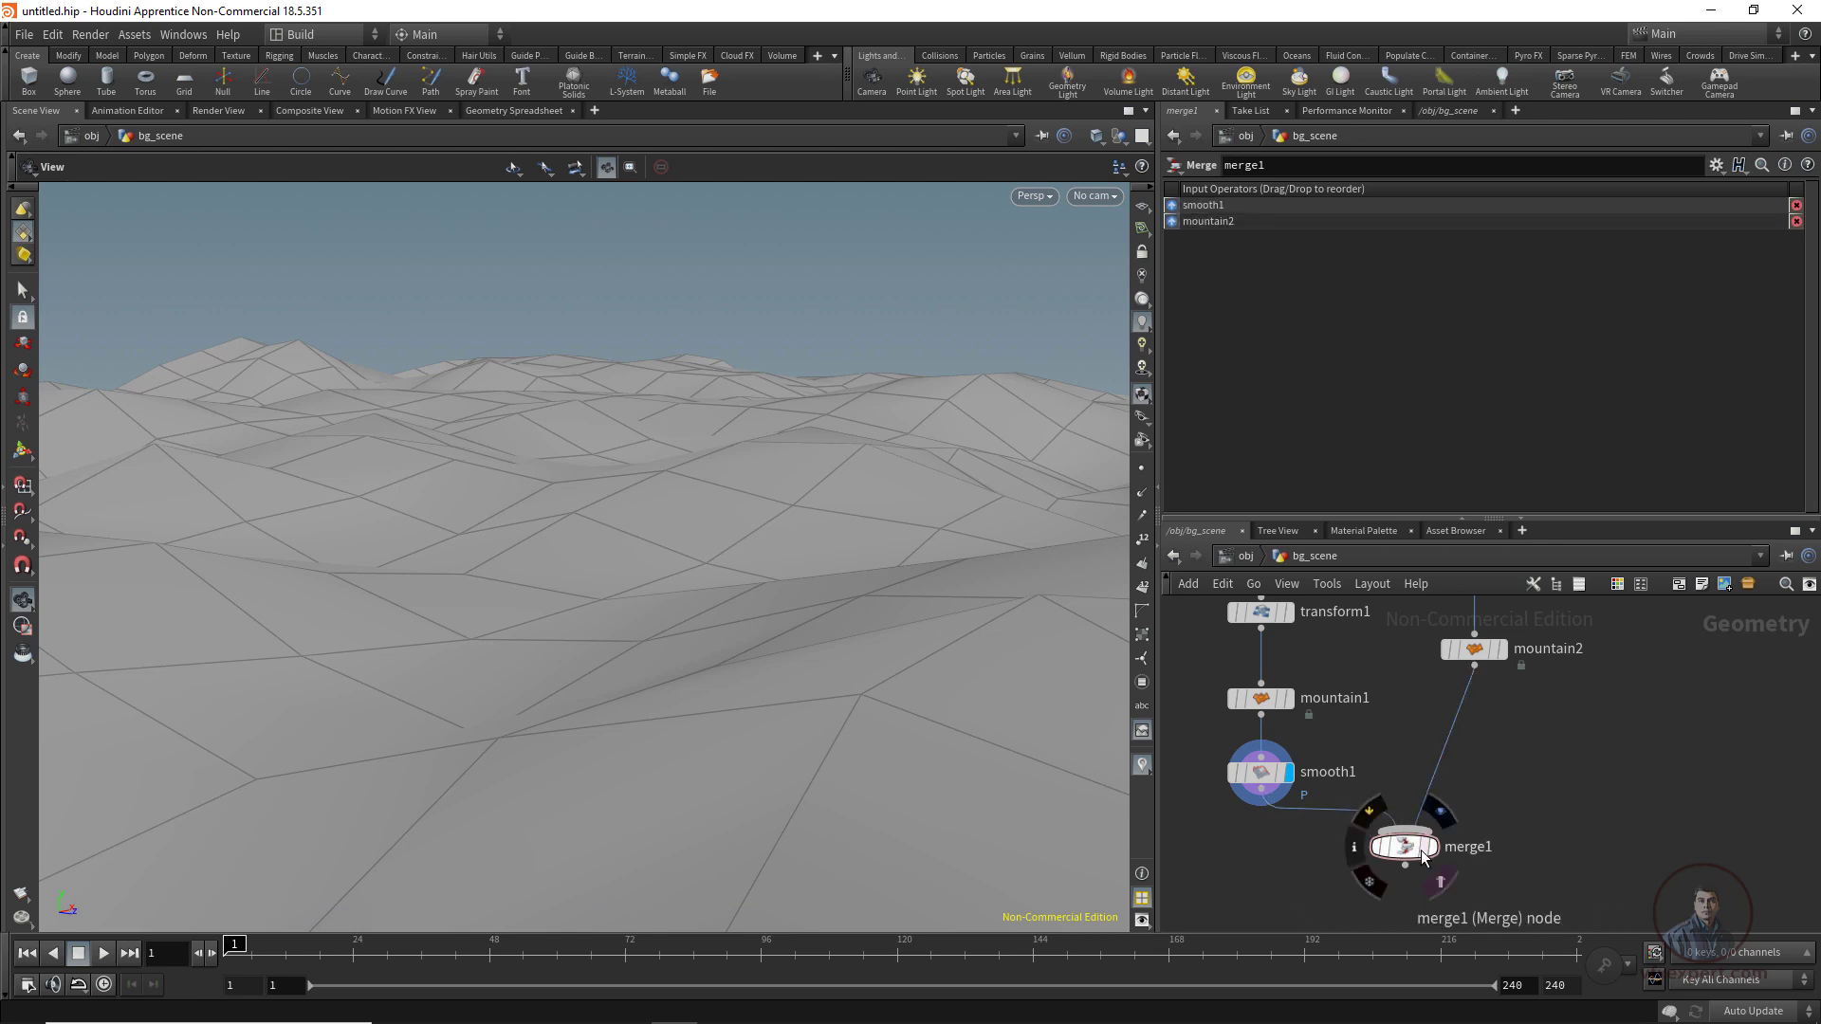
pyautogui.click(1433, 847)
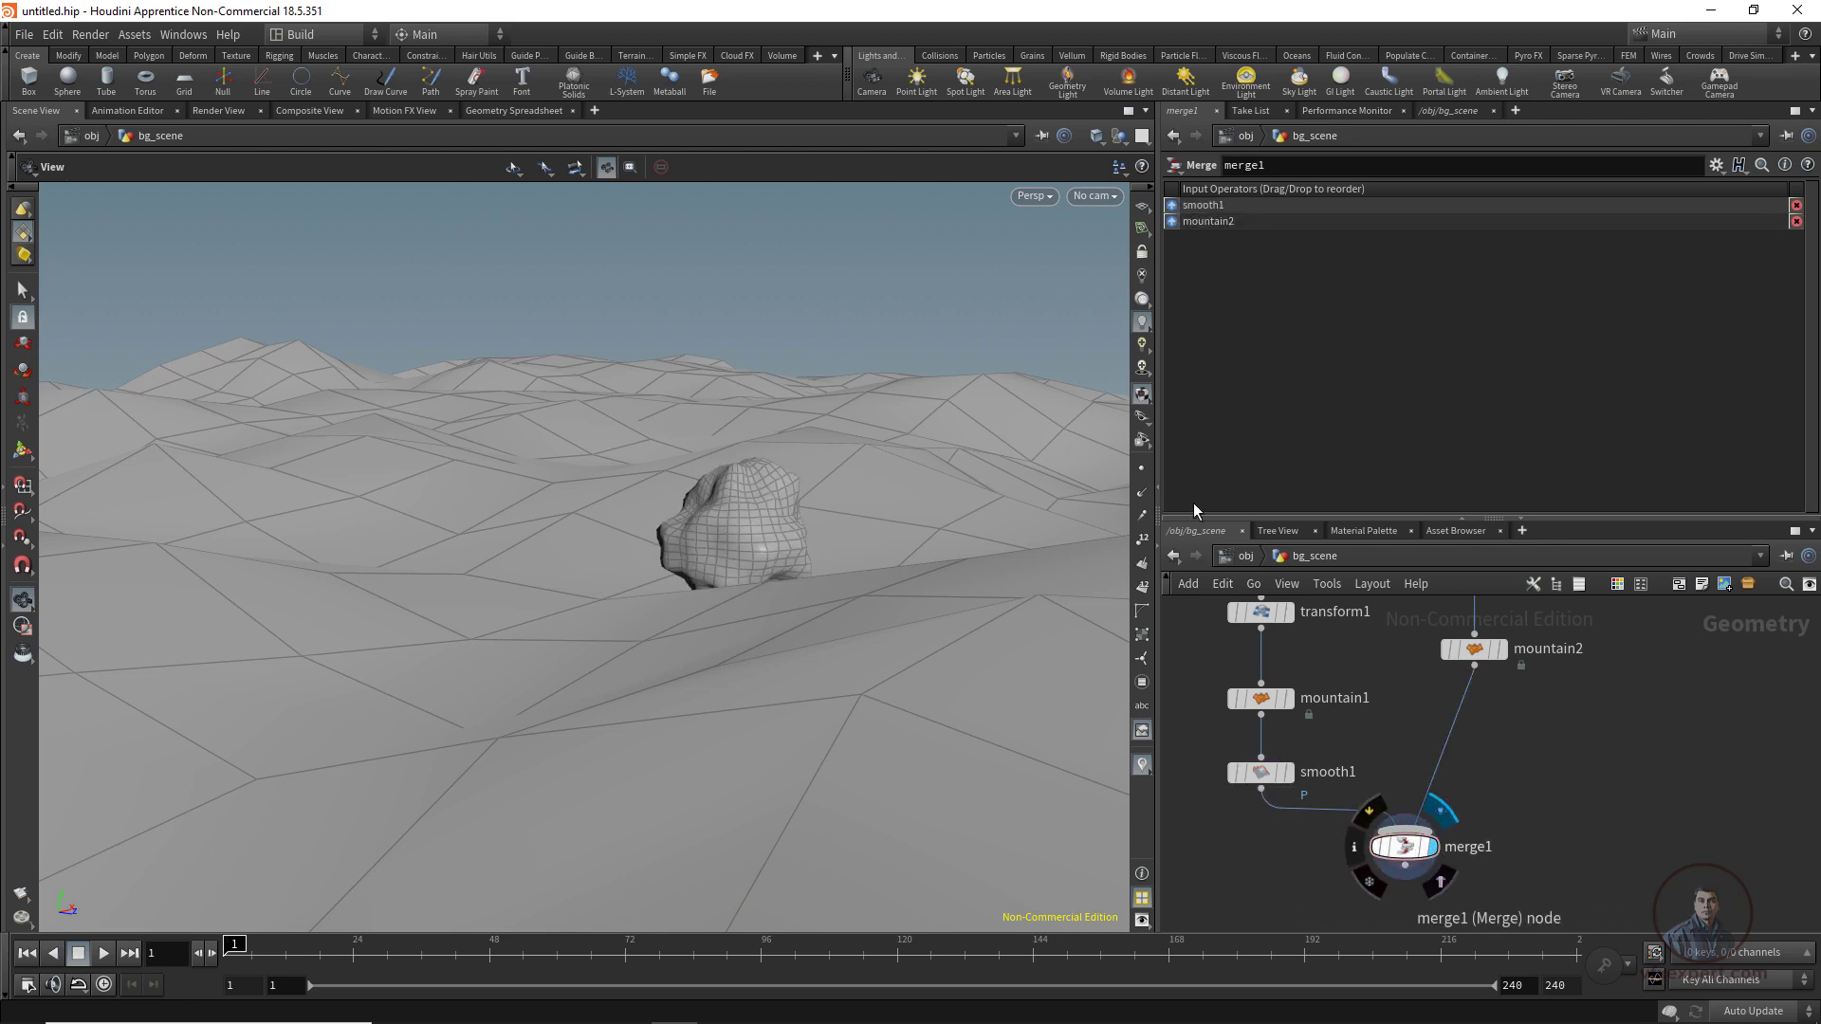
pyautogui.moveTo(1441, 759); pyautogui.dragTo(1443, 809, button='middle')
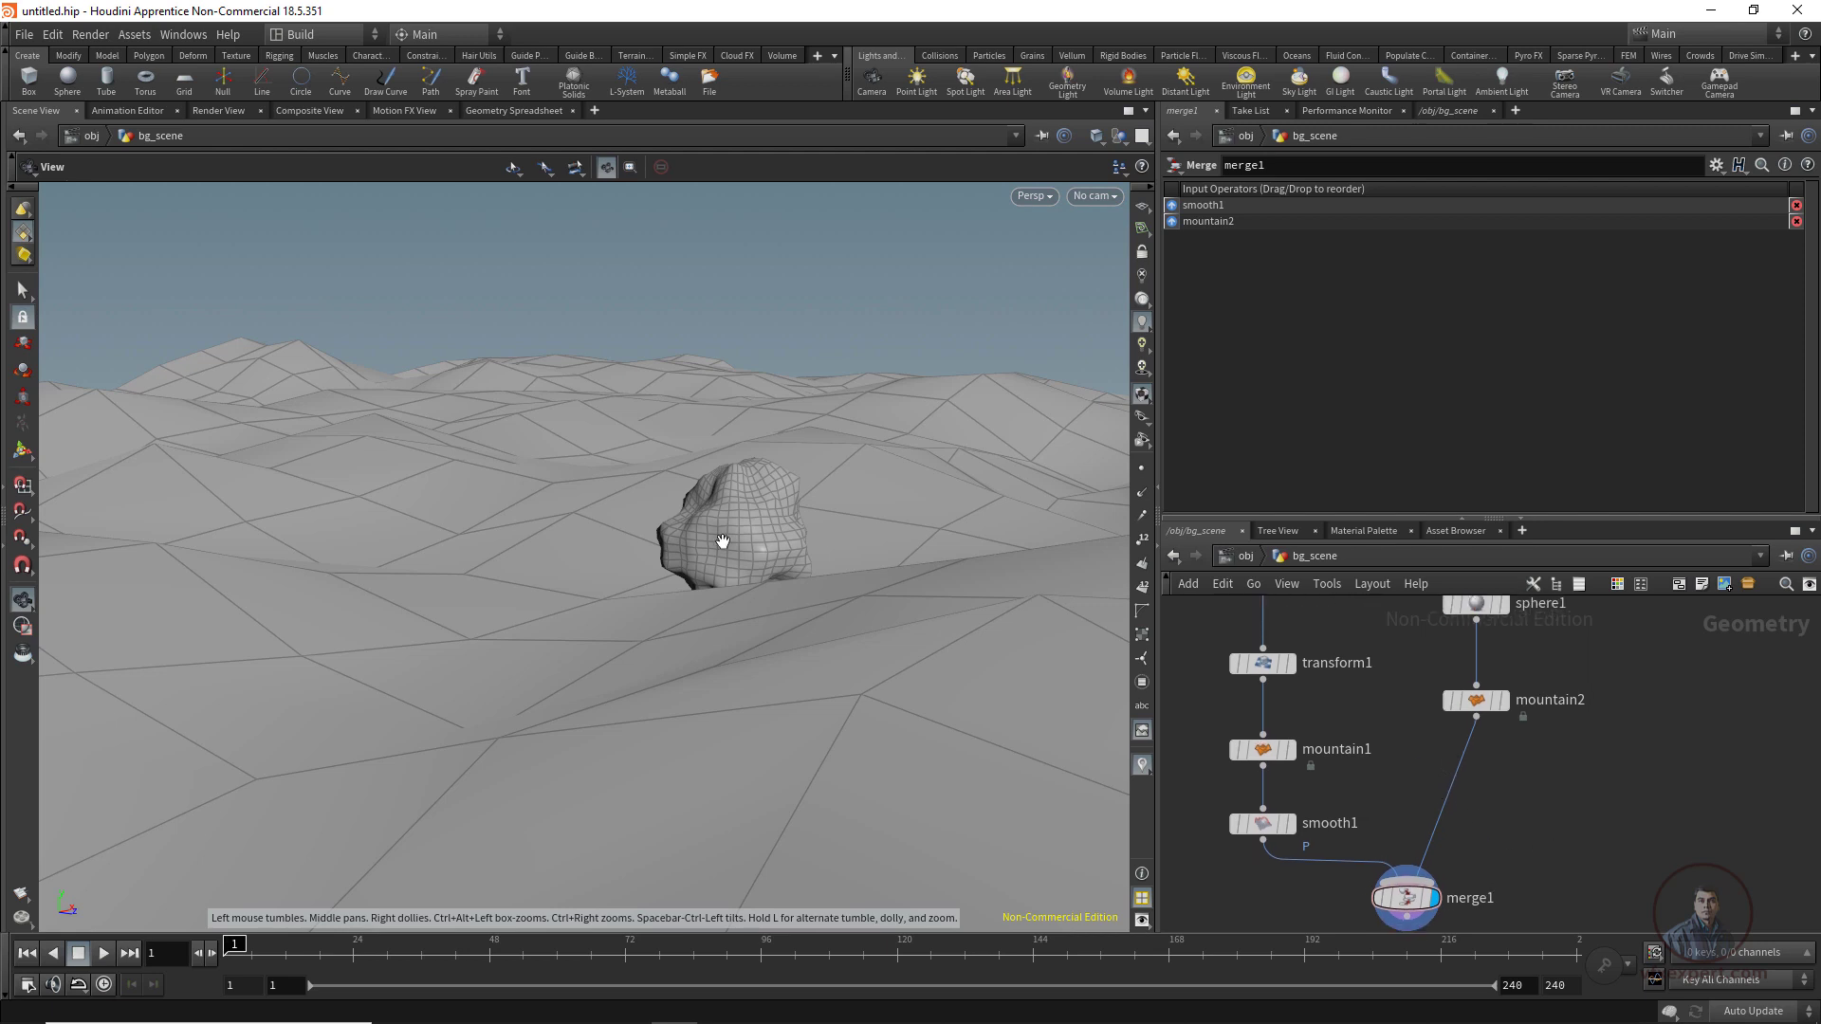
pyautogui.moveTo(737, 541); pyautogui.dragTo(763, 706)
# Set the sphere1 node's radius to 5, 5 and 3.
pyautogui.moveTo(1517, 889); pyautogui.dragTo(1488, 929, button='middle')
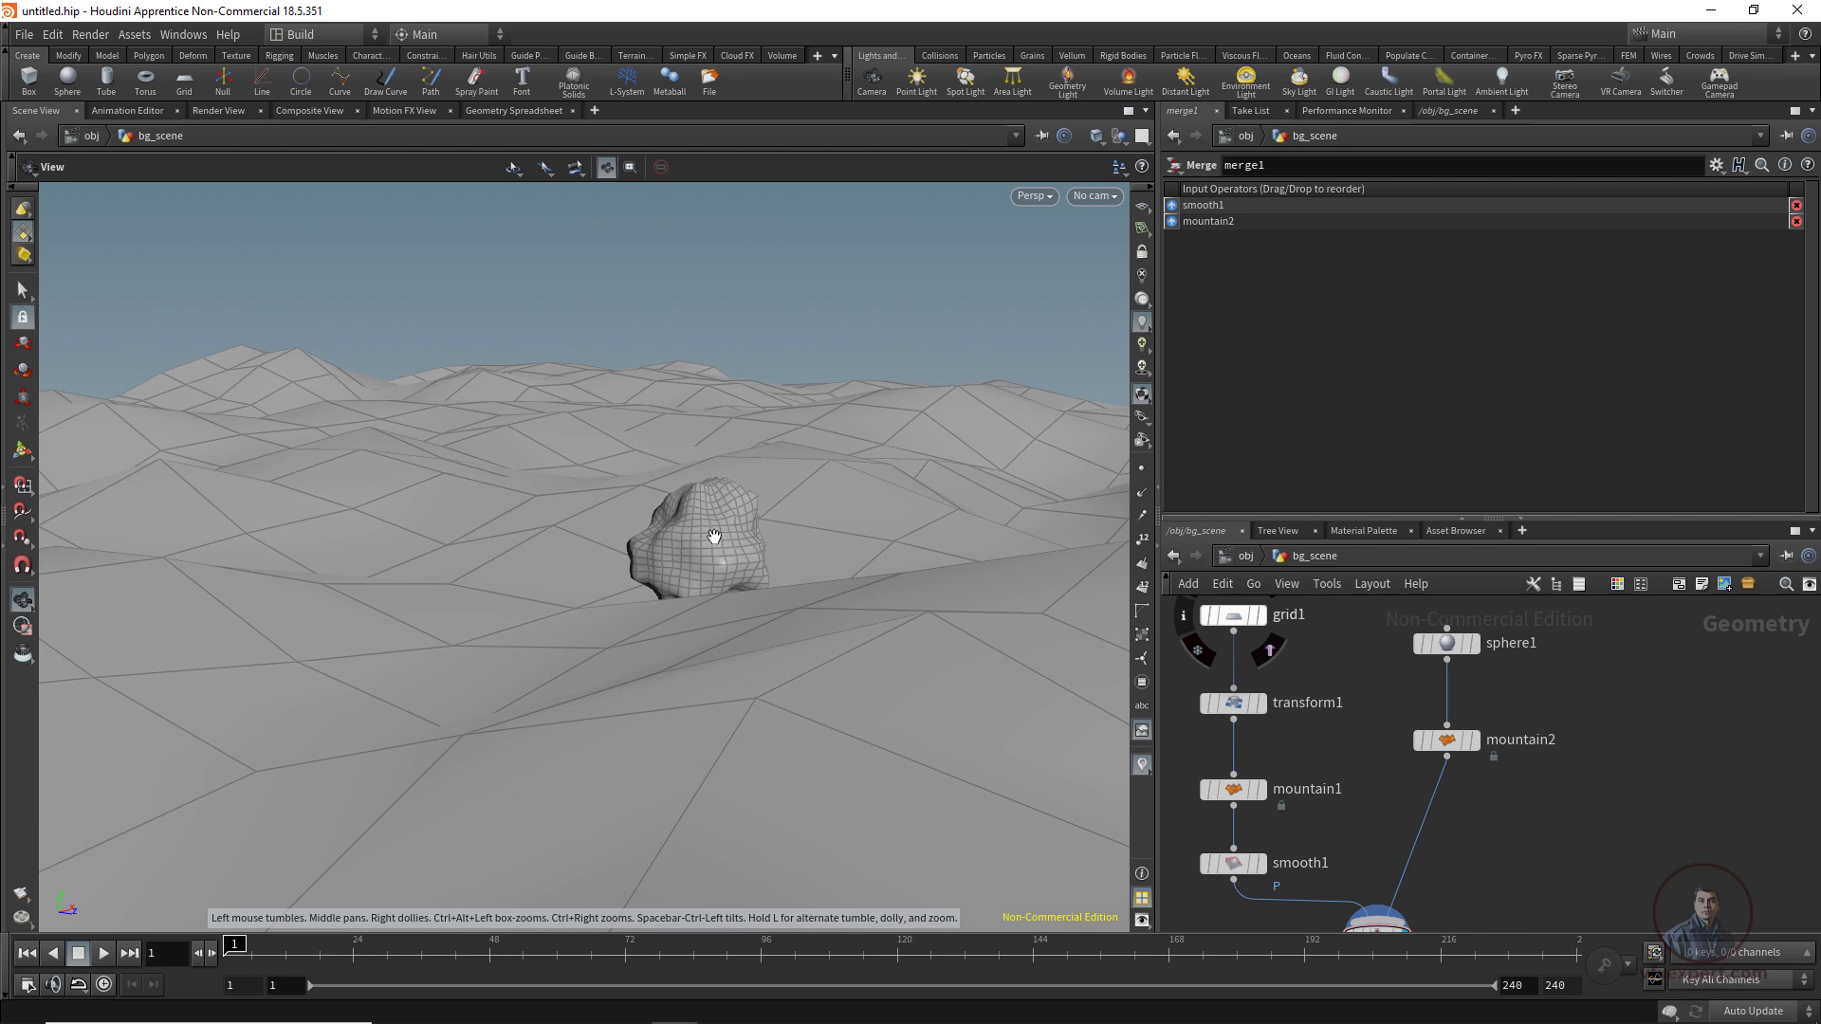
pyautogui.click(1447, 644)
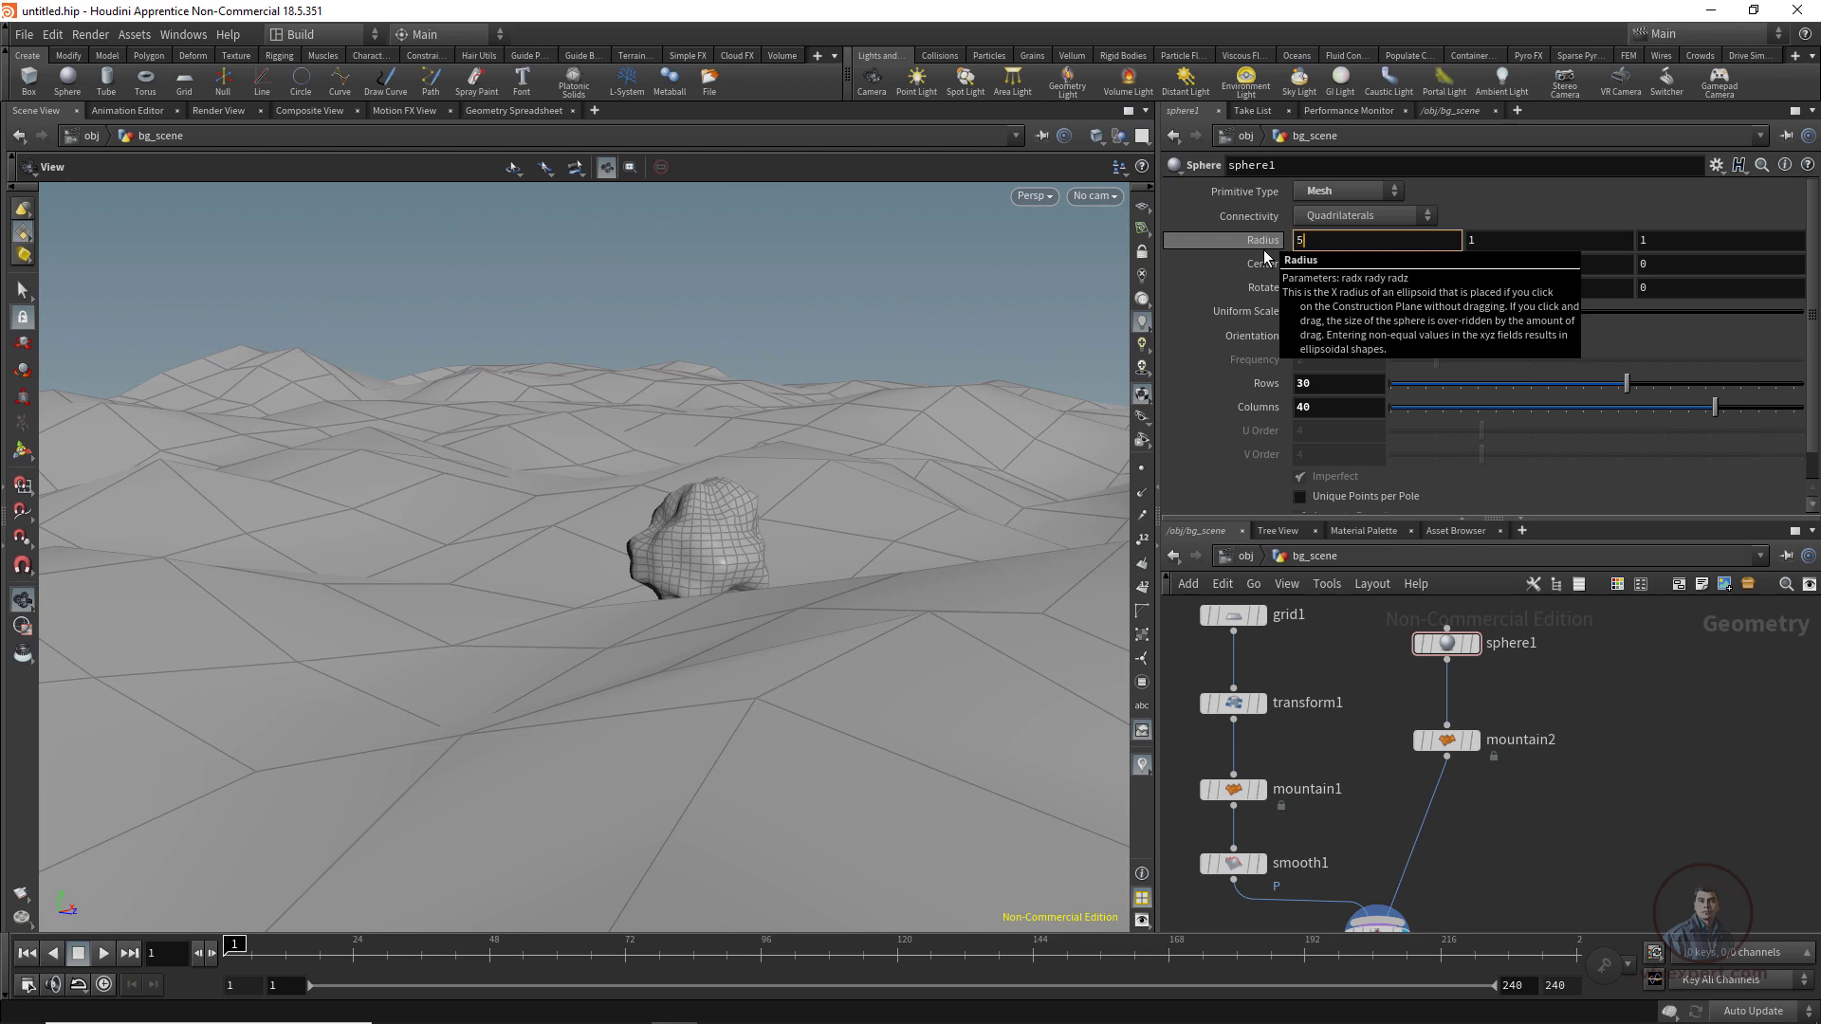
pyautogui.press('Tab')
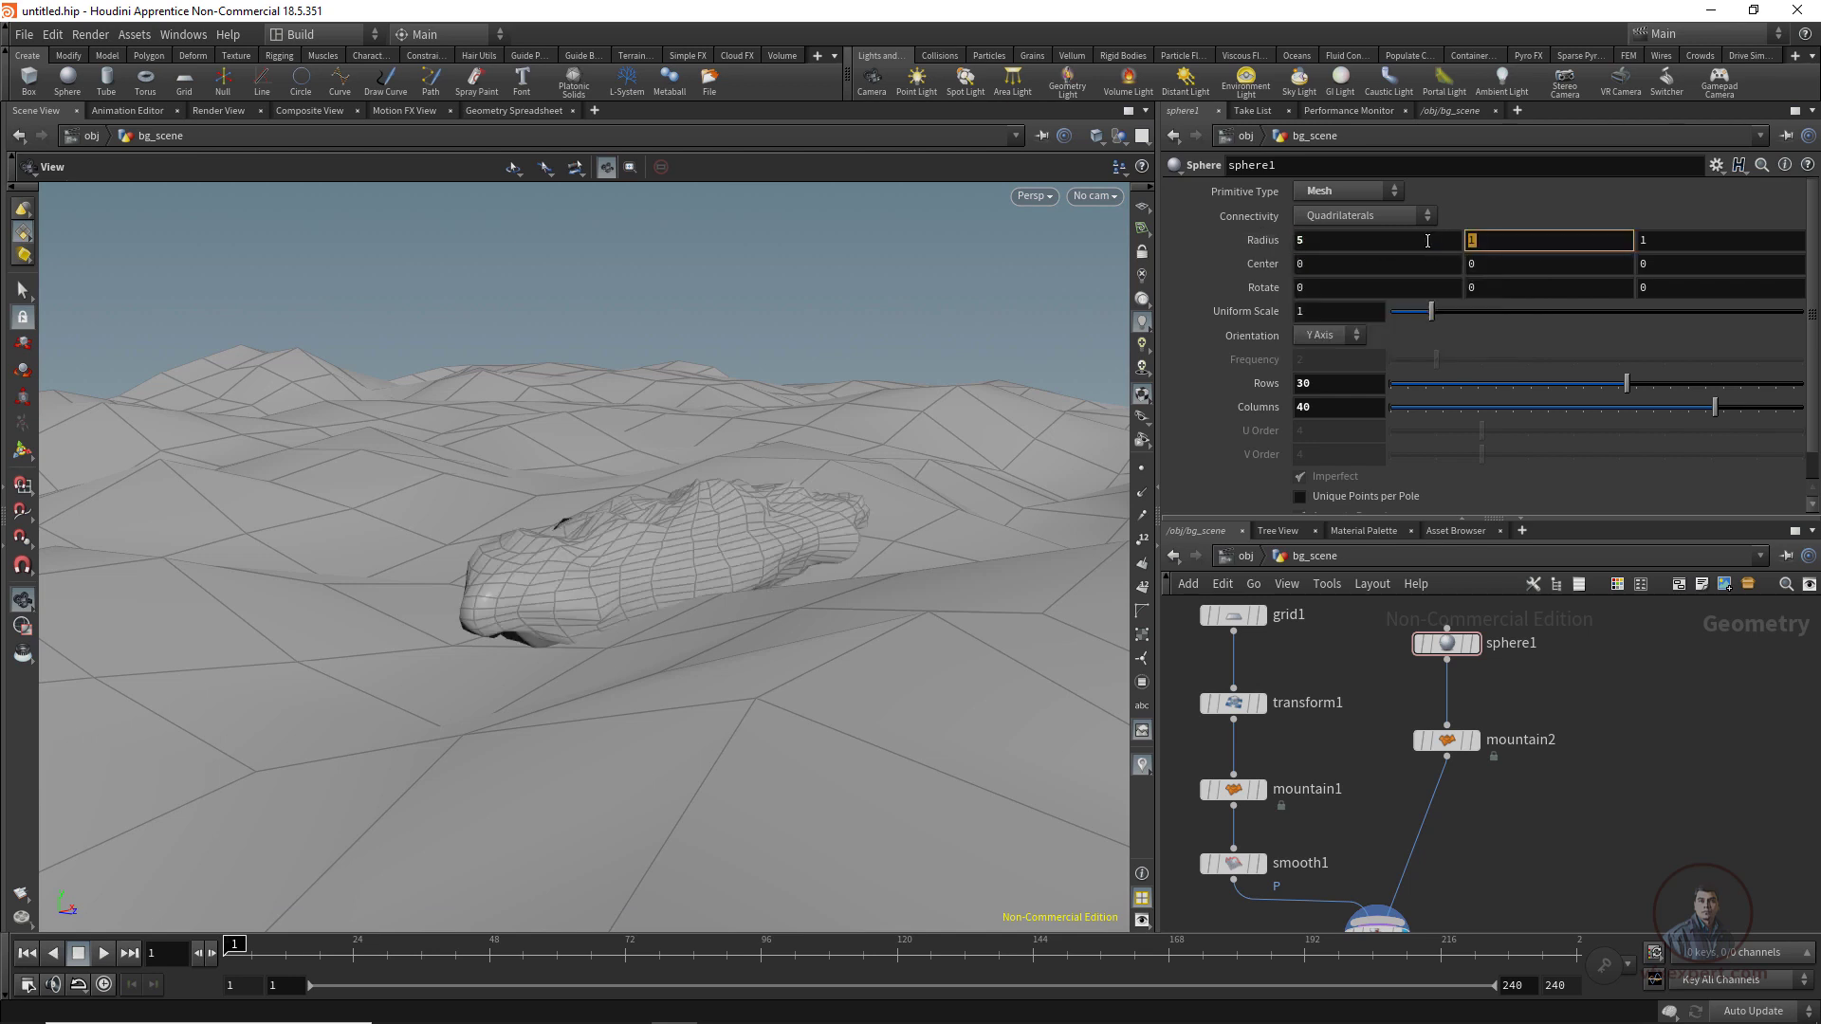
pyautogui.press('Return')
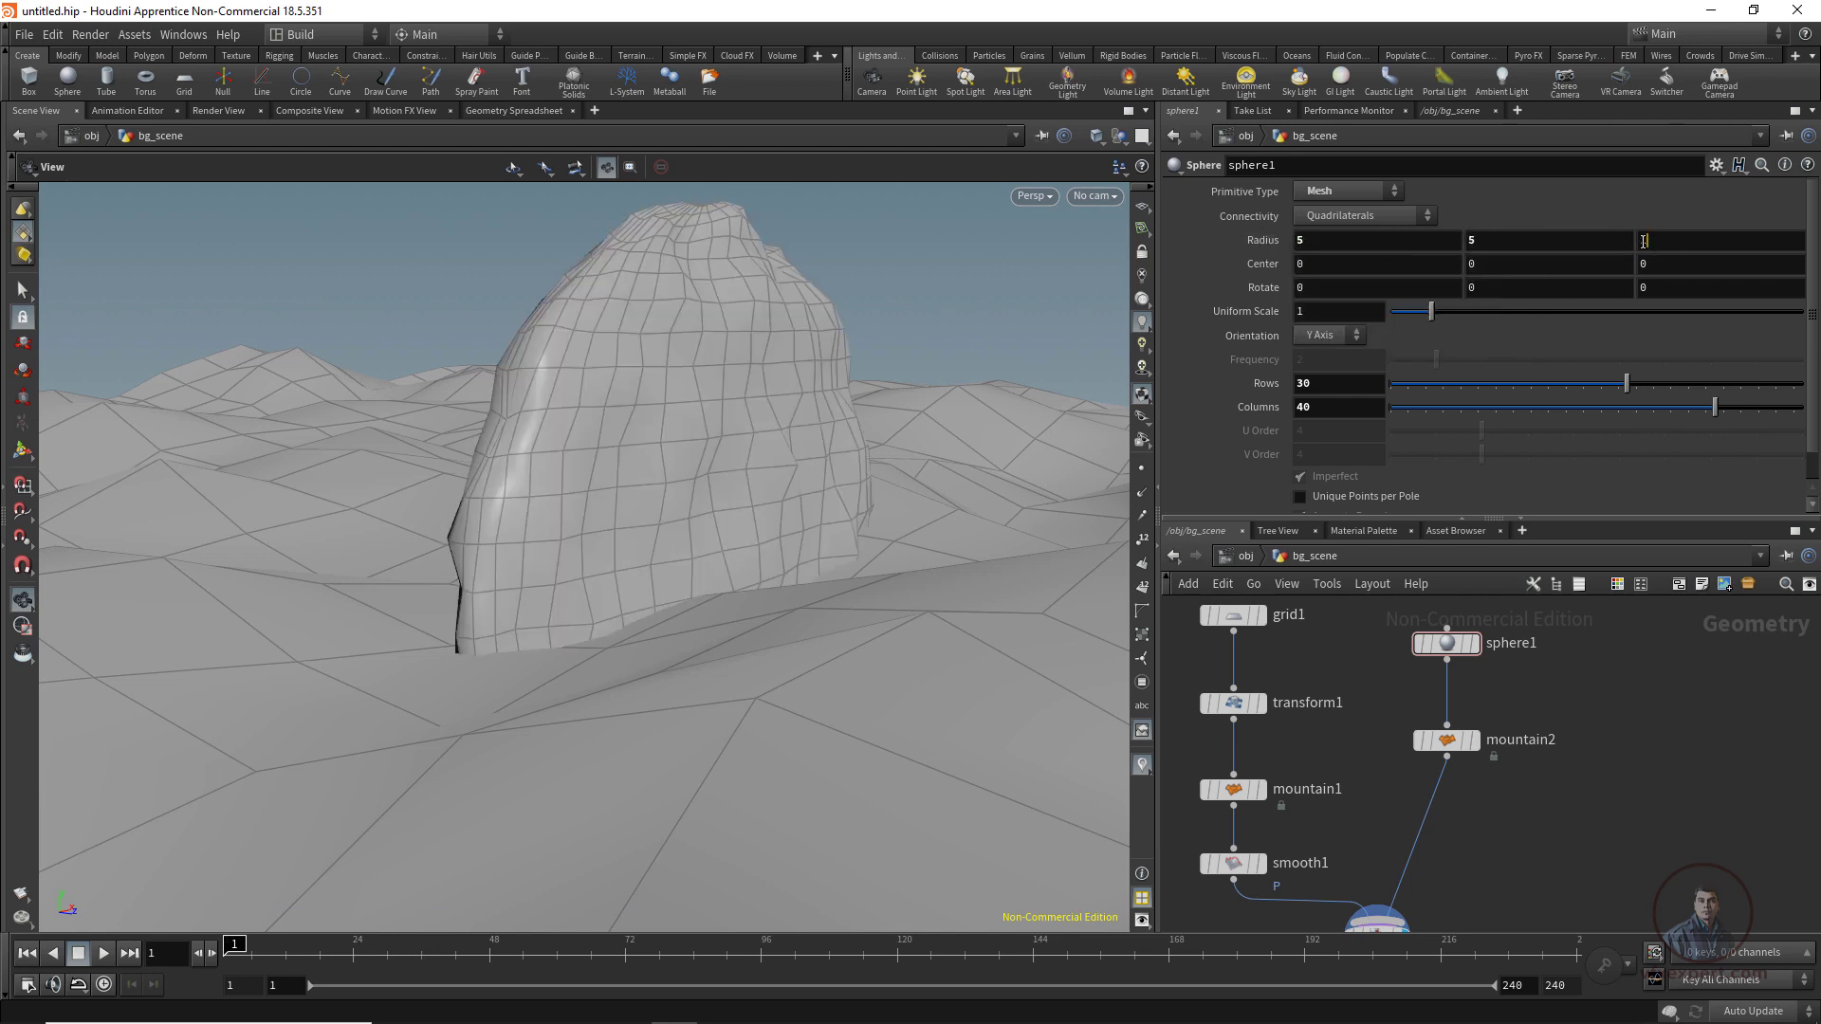
pyautogui.write('3')
pyautogui.press('Return')
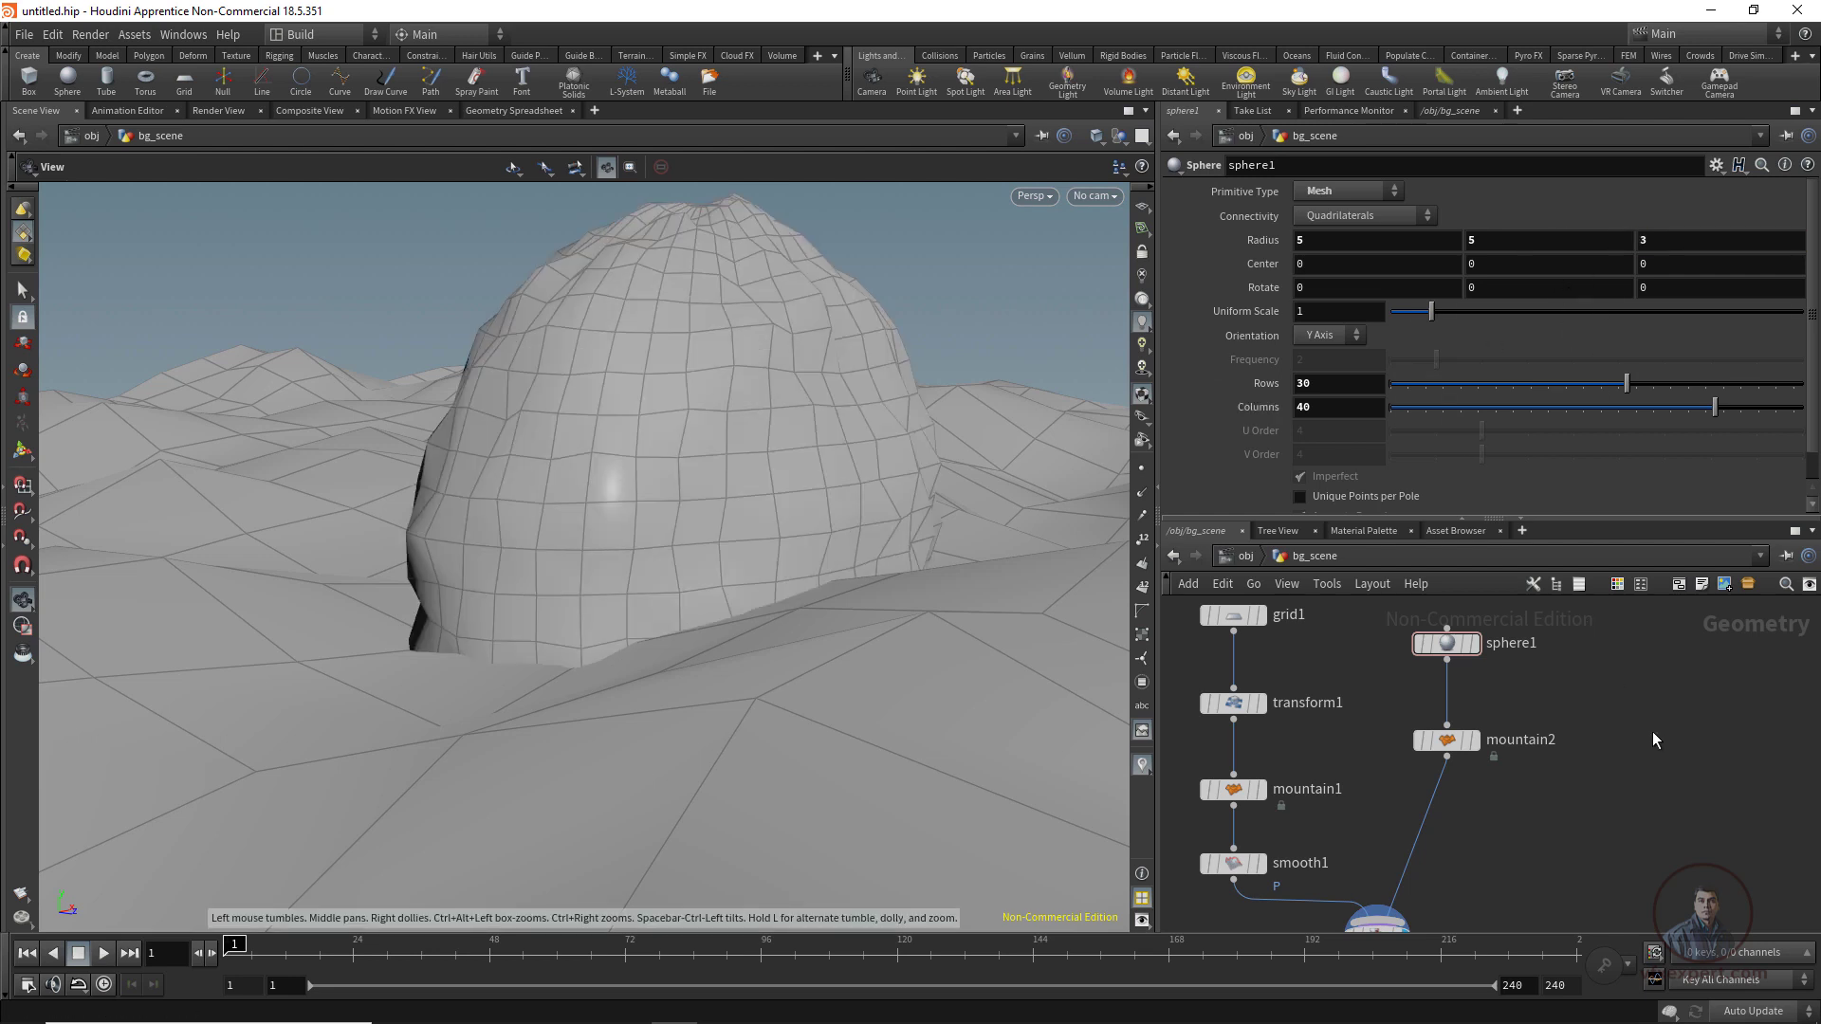
# Insert a Transform node between mountain2 and the Merge node.
pyautogui.moveTo(859, 551); pyautogui.dragTo(860, 545)
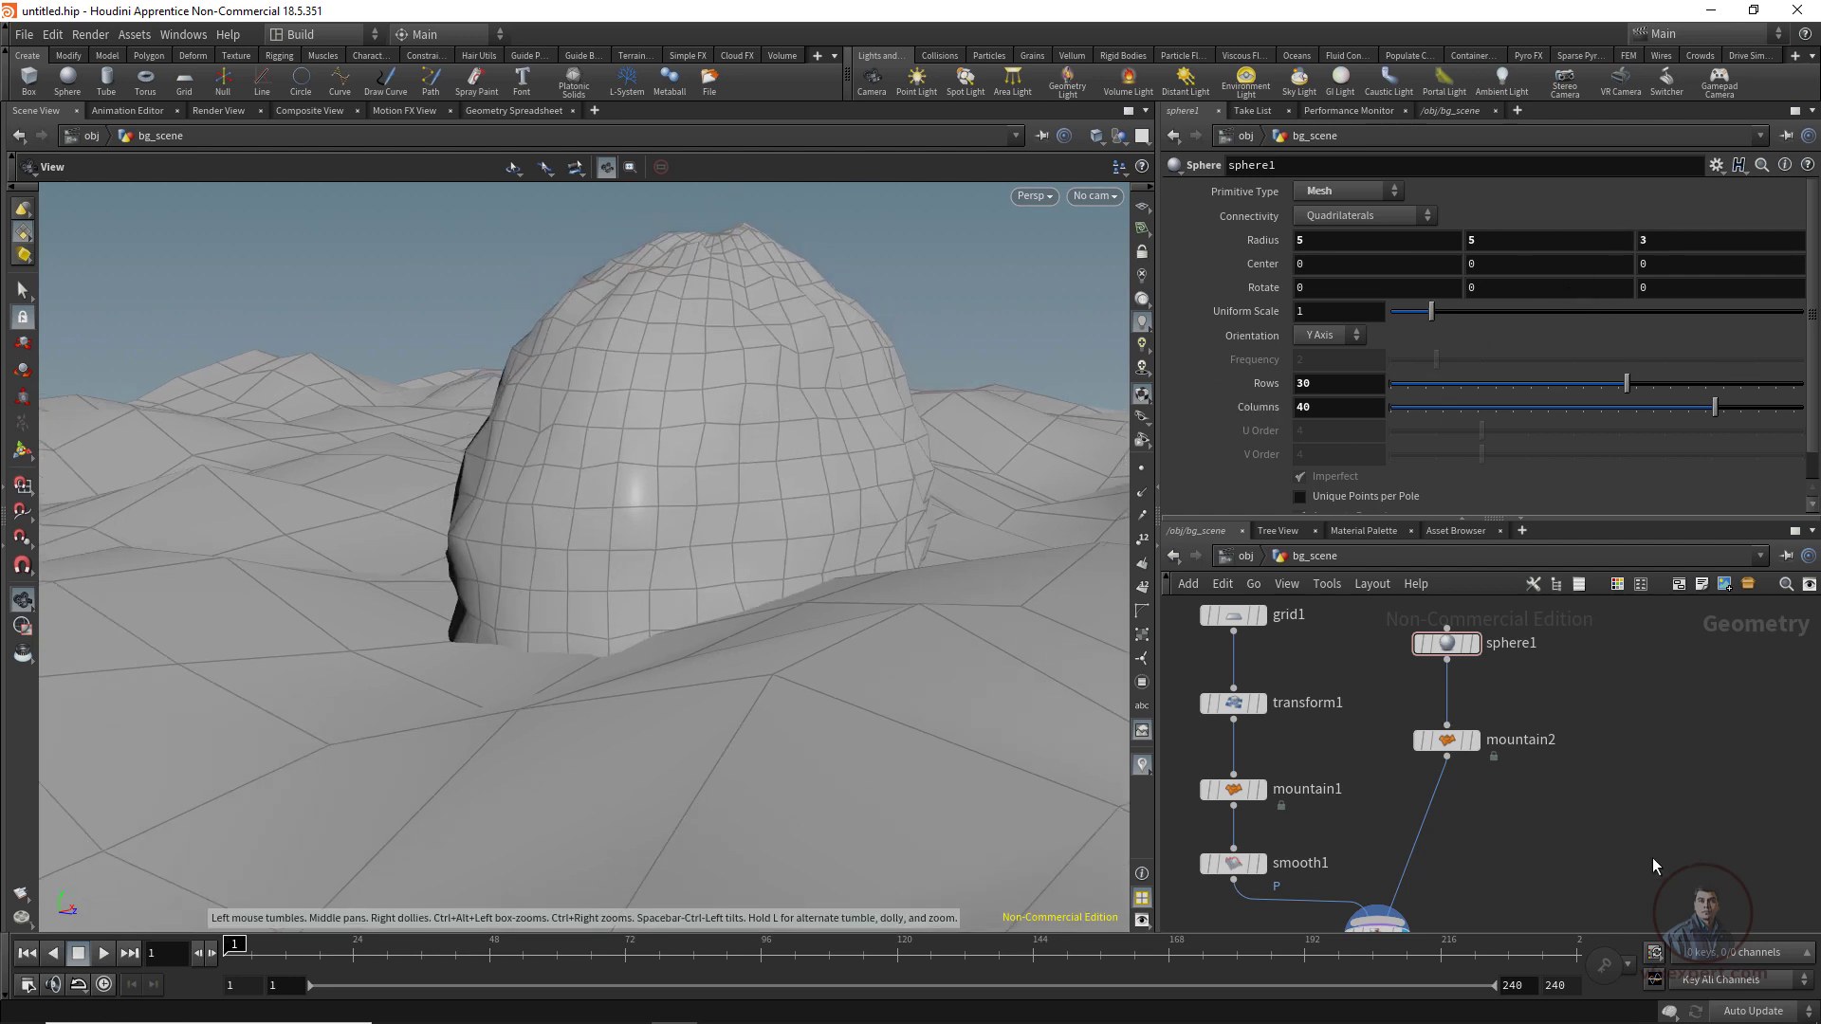
pyautogui.click(1451, 740)
pyautogui.press('Tab')
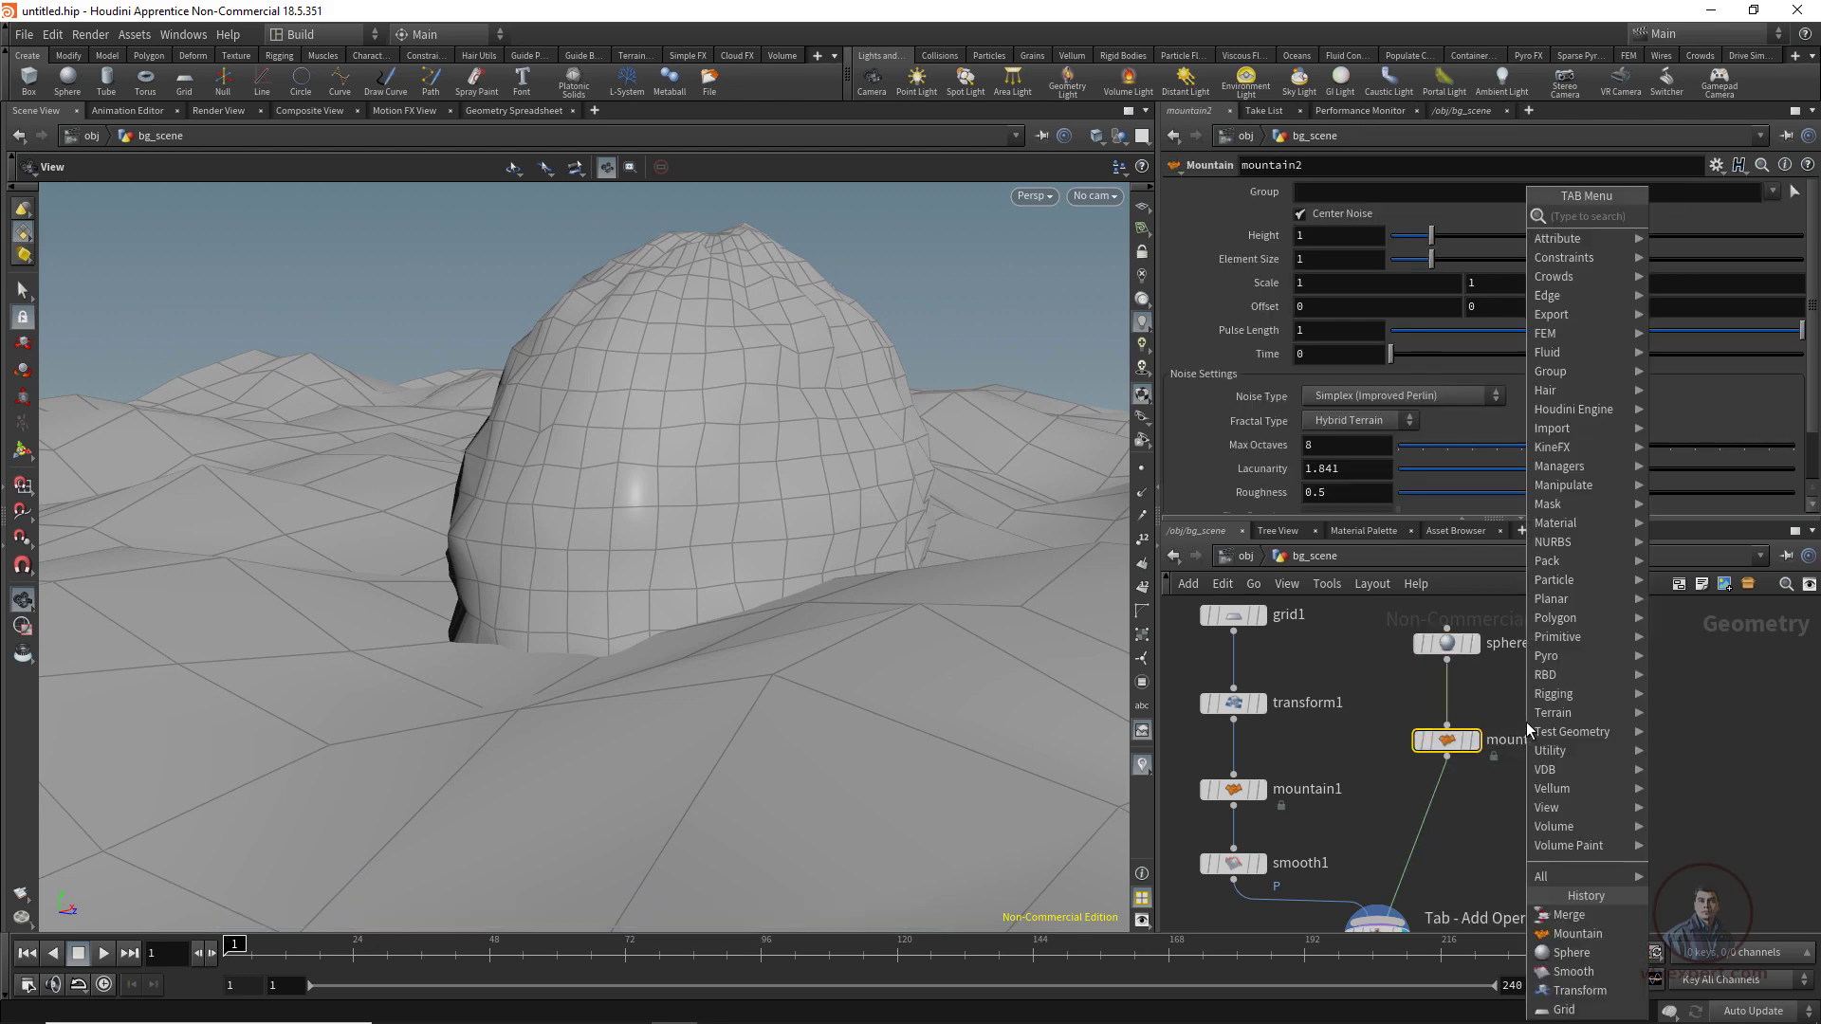
pyautogui.write('tra')
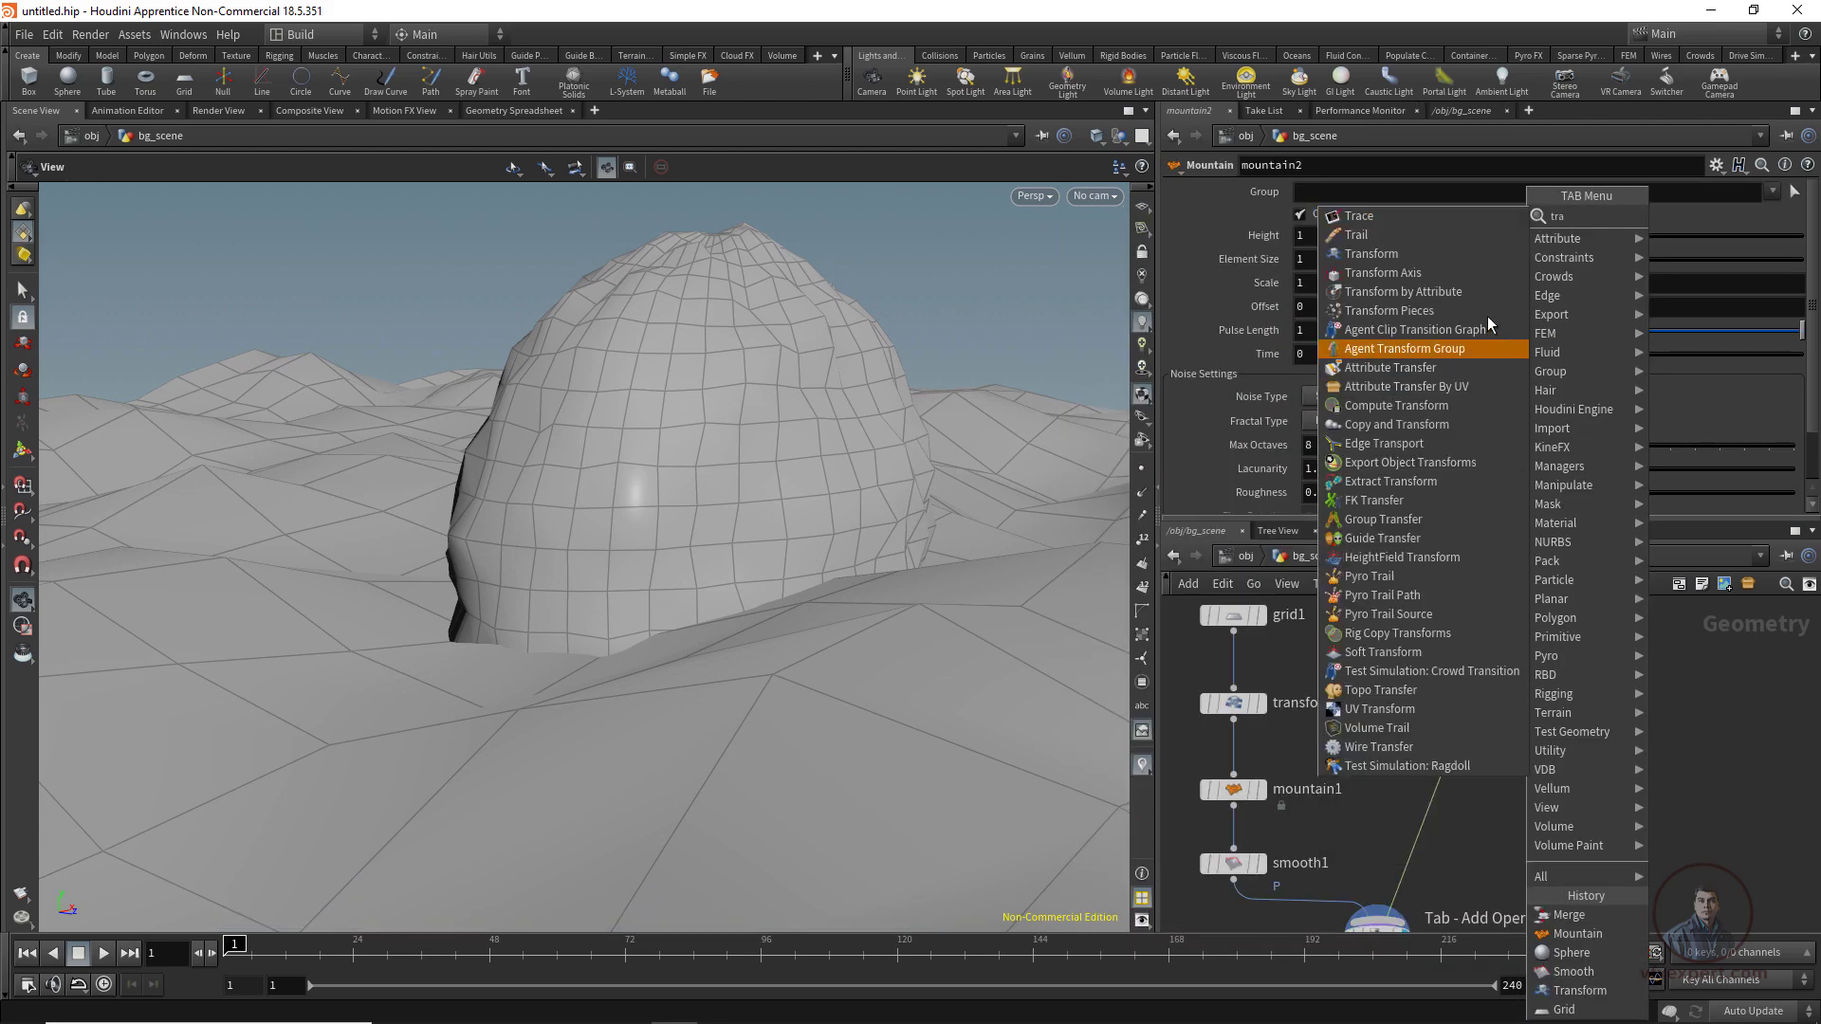
pyautogui.click(1431, 265)
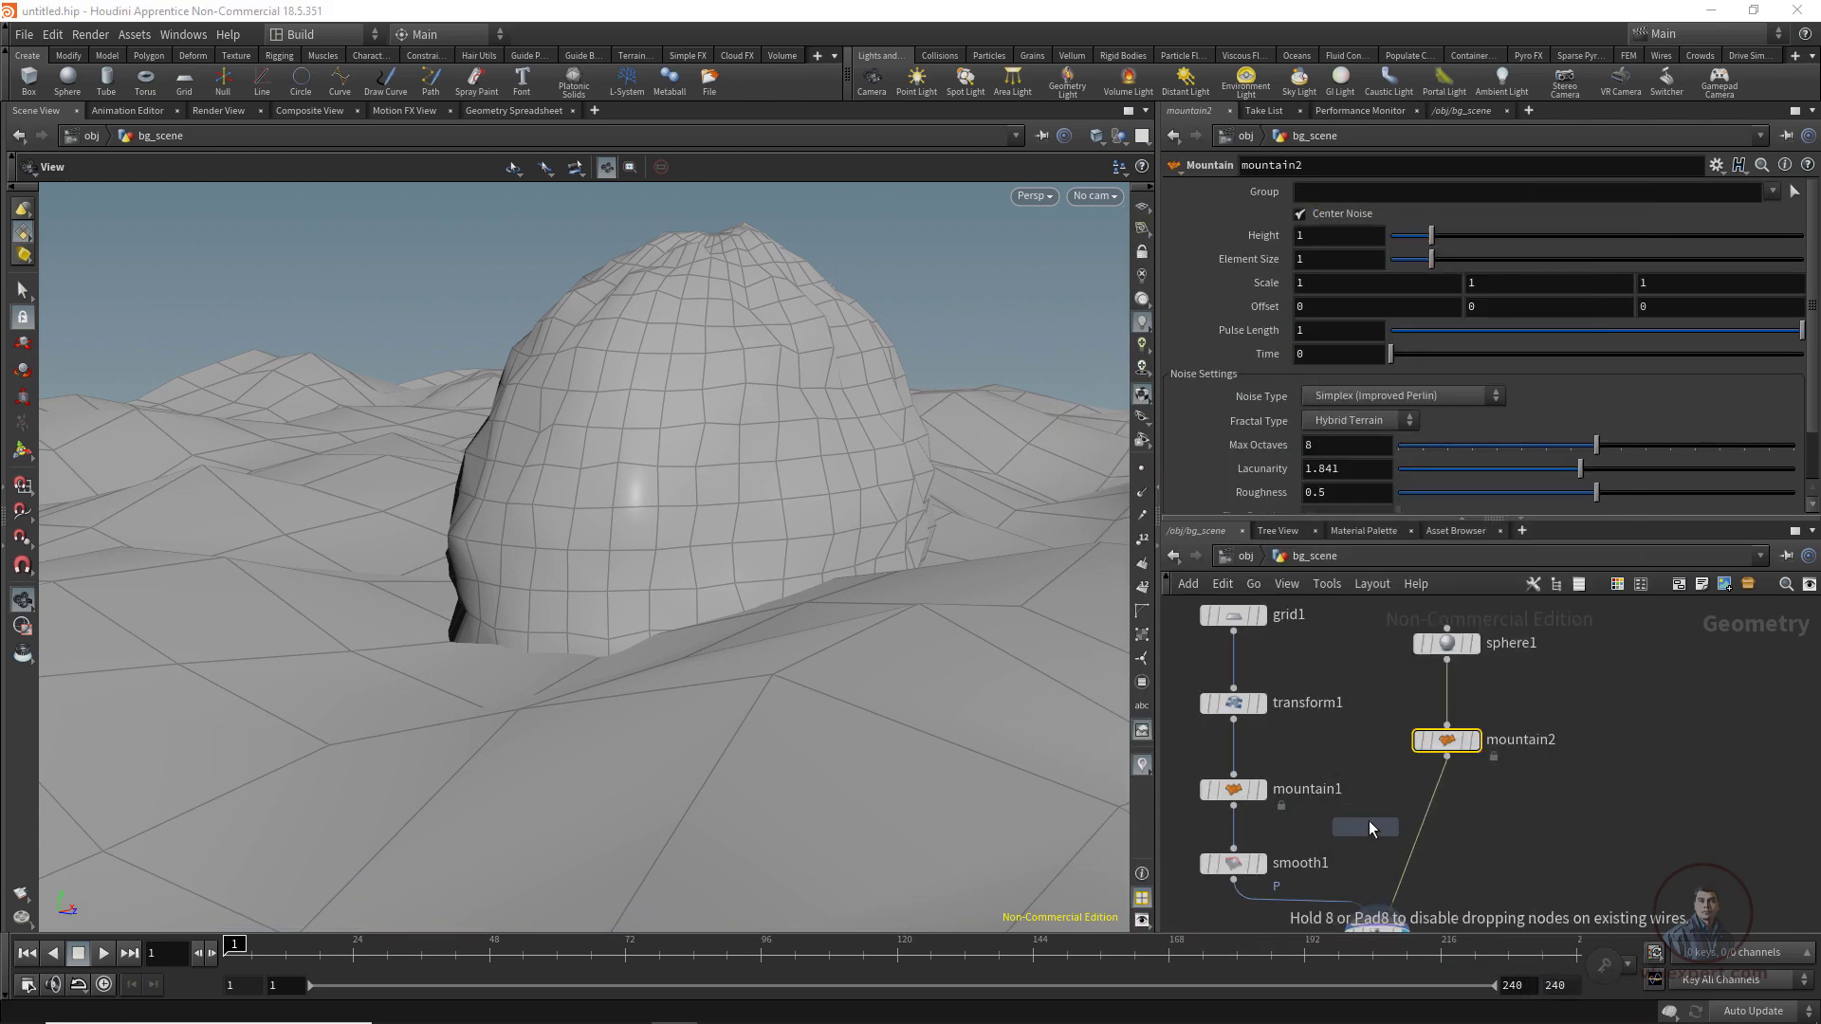
pyautogui.click(1449, 821)
pyautogui.moveTo(1449, 816)
pyautogui.mouseDown()
pyautogui.moveTo(1488, 823)
pyautogui.moveTo(1464, 827)
pyautogui.mouseUp()
pyautogui.moveTo(1496, 858); pyautogui.dragTo(1519, 832, button='middle')
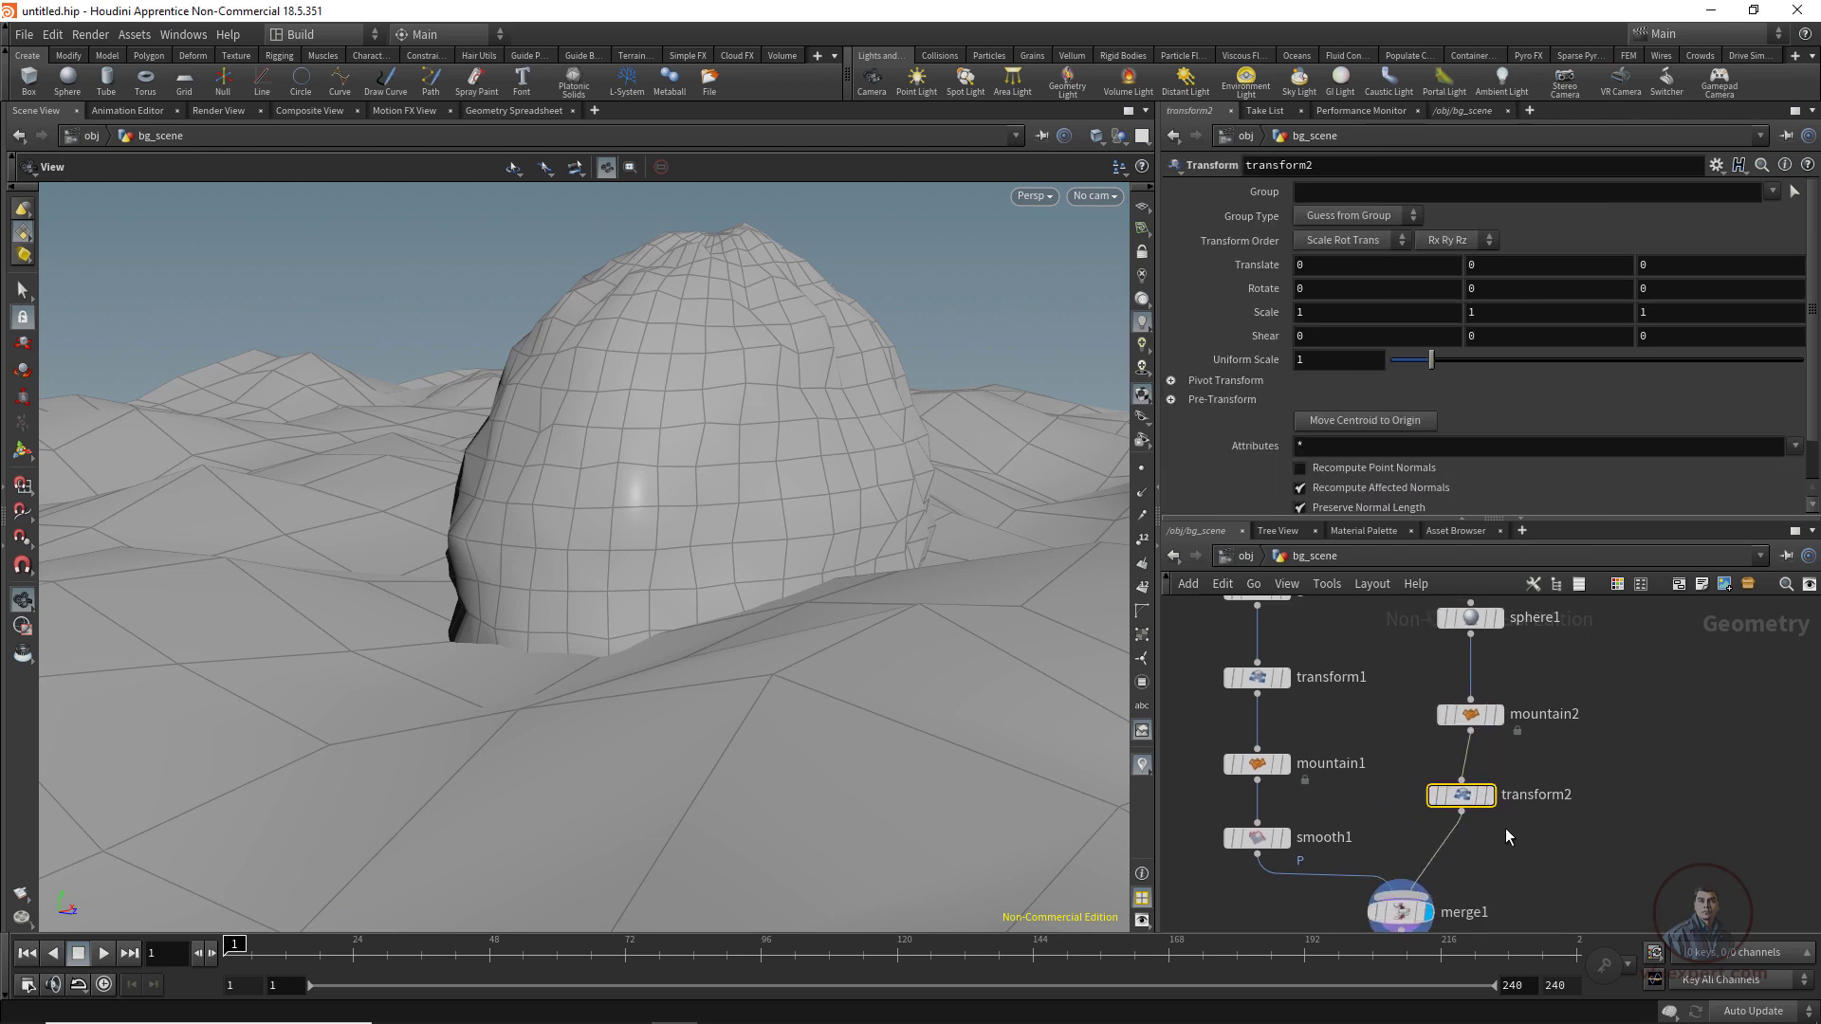
# Set the transform2 node's translation to 4, 0.1, 3 to shift the rock on the terrain.
pyautogui.moveTo(1405, 826); pyautogui.dragTo(1549, 763)
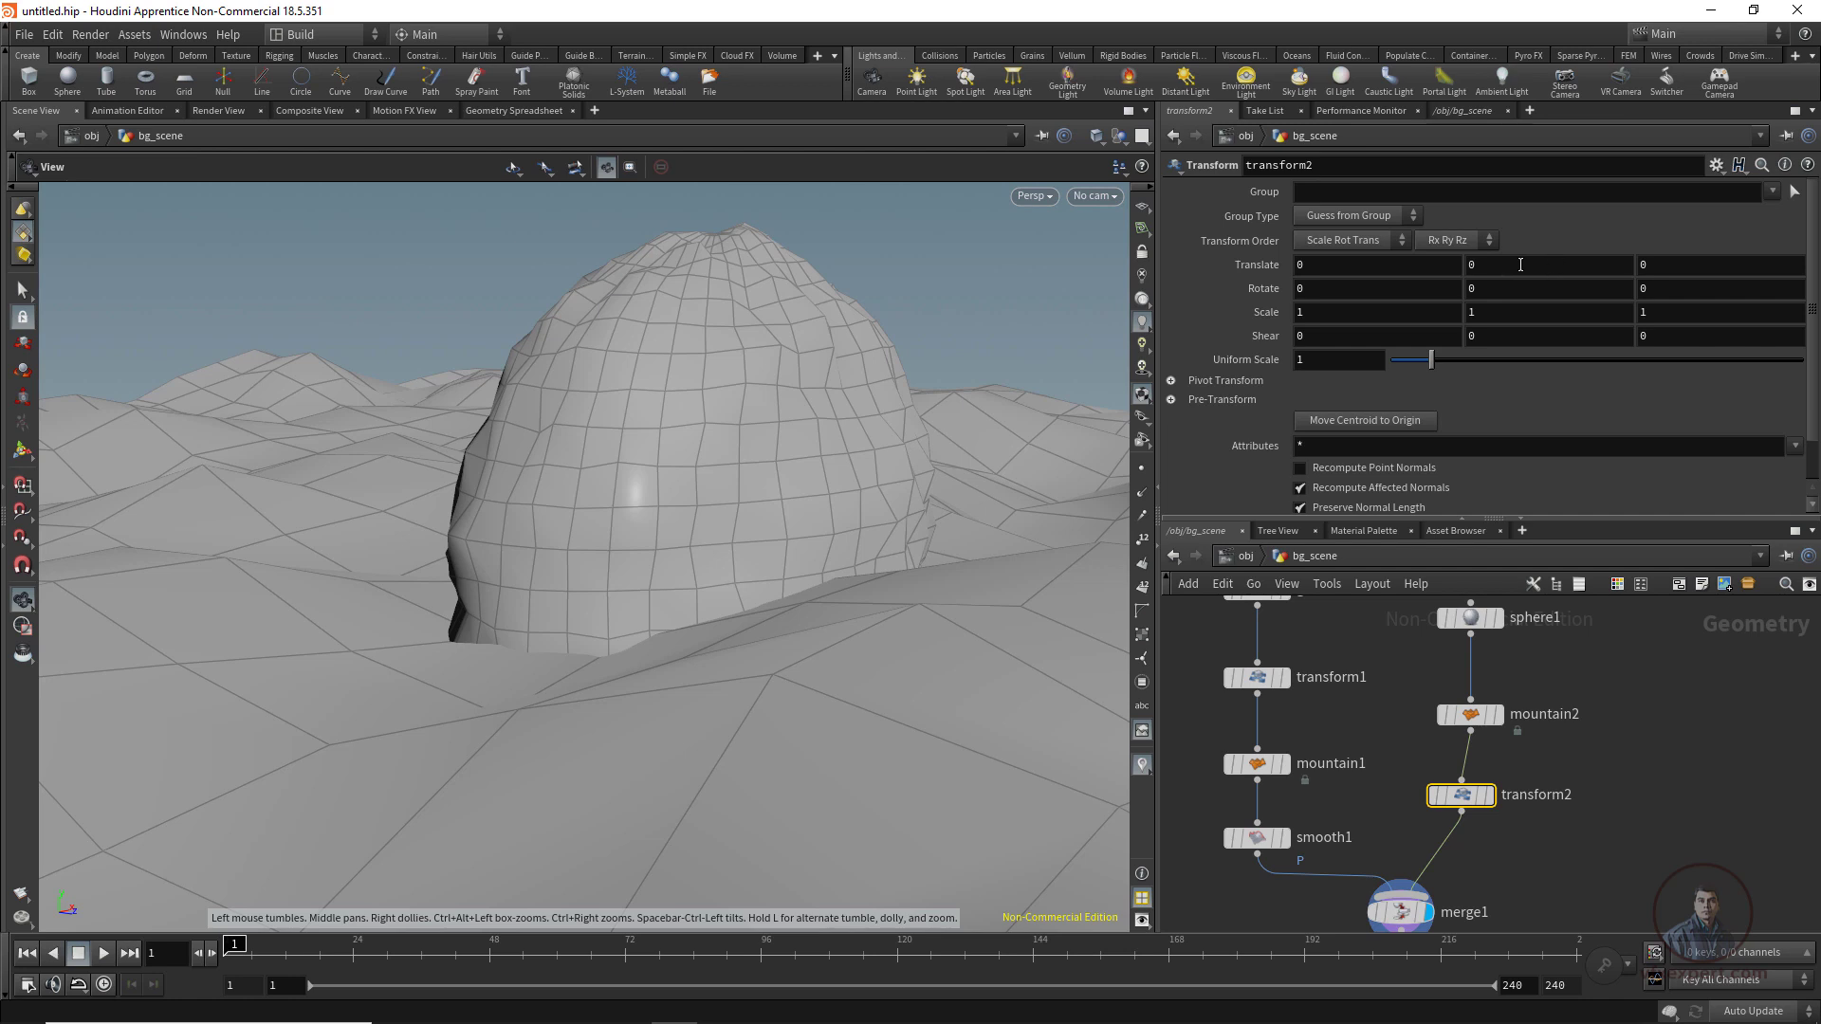
pyautogui.moveTo(1520, 264)
pyautogui.mouseDown(button='middle')
pyautogui.moveTo(1576, 274)
pyautogui.moveTo(1555, 273)
pyautogui.mouseUp(button='middle')
pyautogui.moveTo(1338, 268)
pyautogui.mouseDown(button='middle')
pyautogui.moveTo(1659, 269)
pyautogui.moveTo(1306, 261)
pyautogui.mouseUp(button='middle')
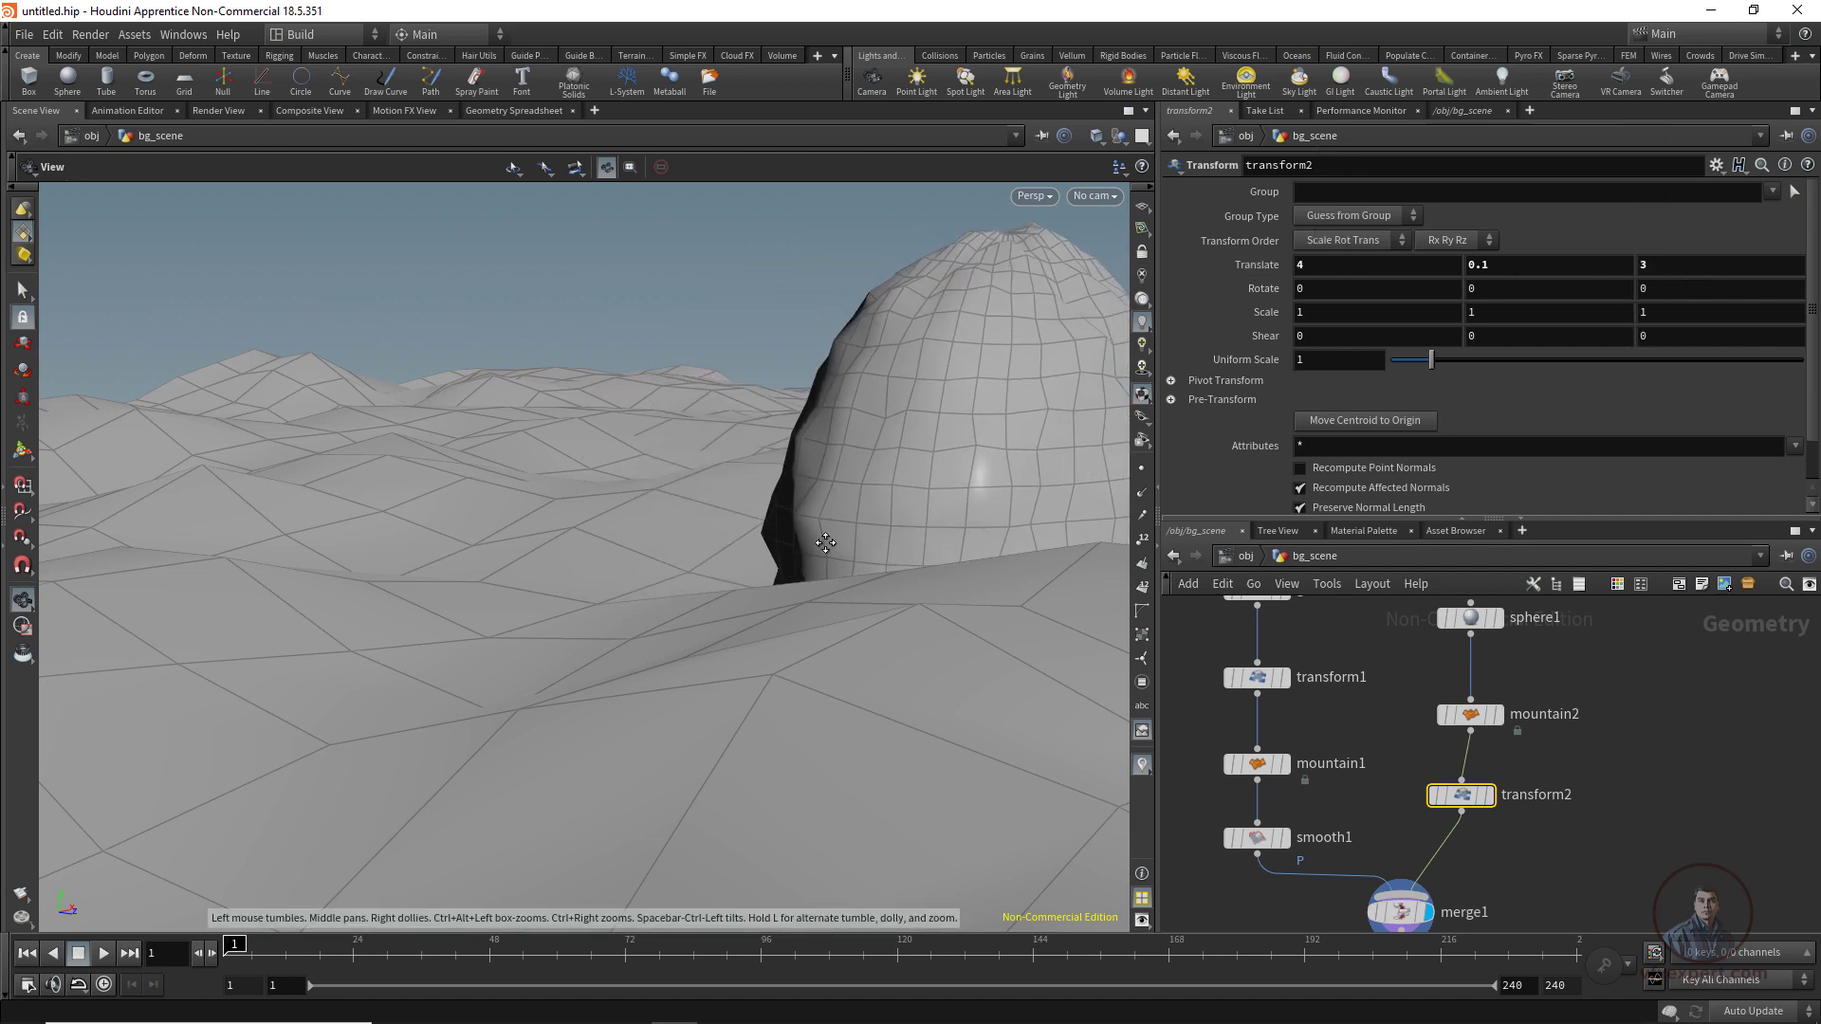
pyautogui.moveTo(825, 543); pyautogui.dragTo(925, 559)
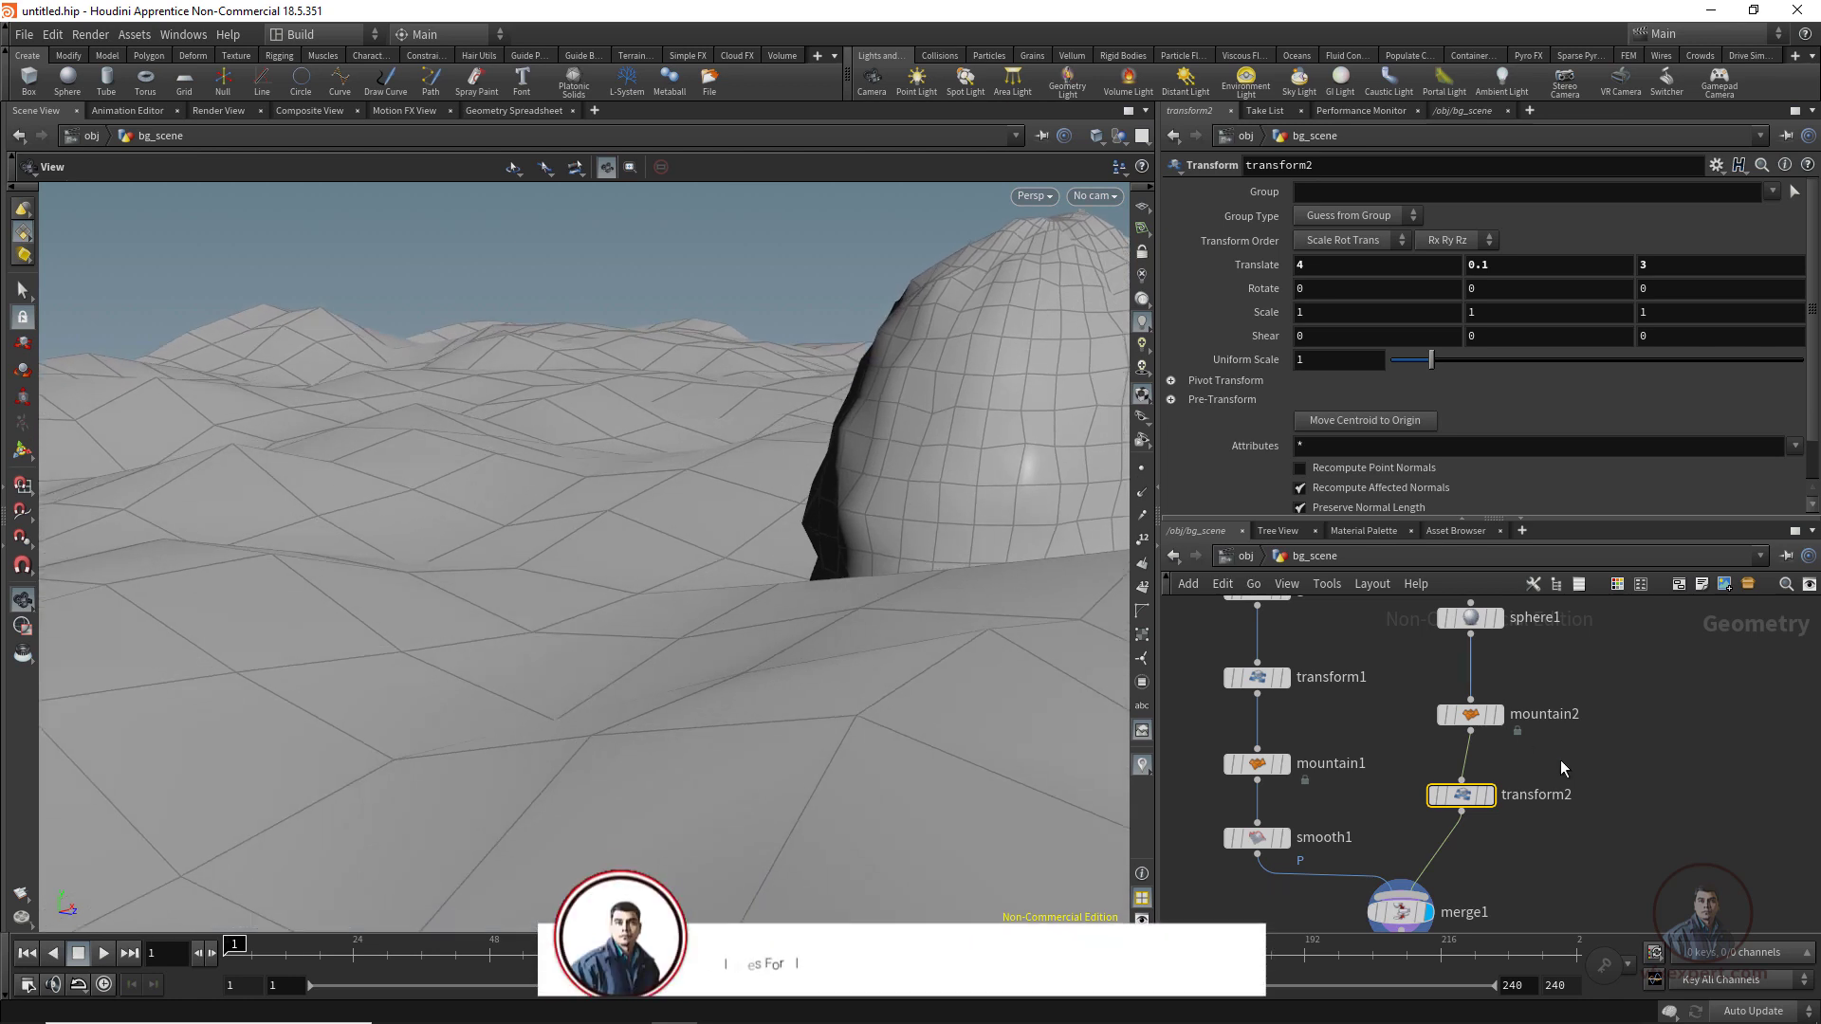
# Nudge the sphere1 node down and add another Transform node beside transform2.
pyautogui.moveTo(1602, 711); pyautogui.dragTo(1496, 748, button='middle')
pyautogui.scroll(-1, 1499, 704)
pyautogui.moveTo(1319, 648); pyautogui.dragTo(1319, 666)
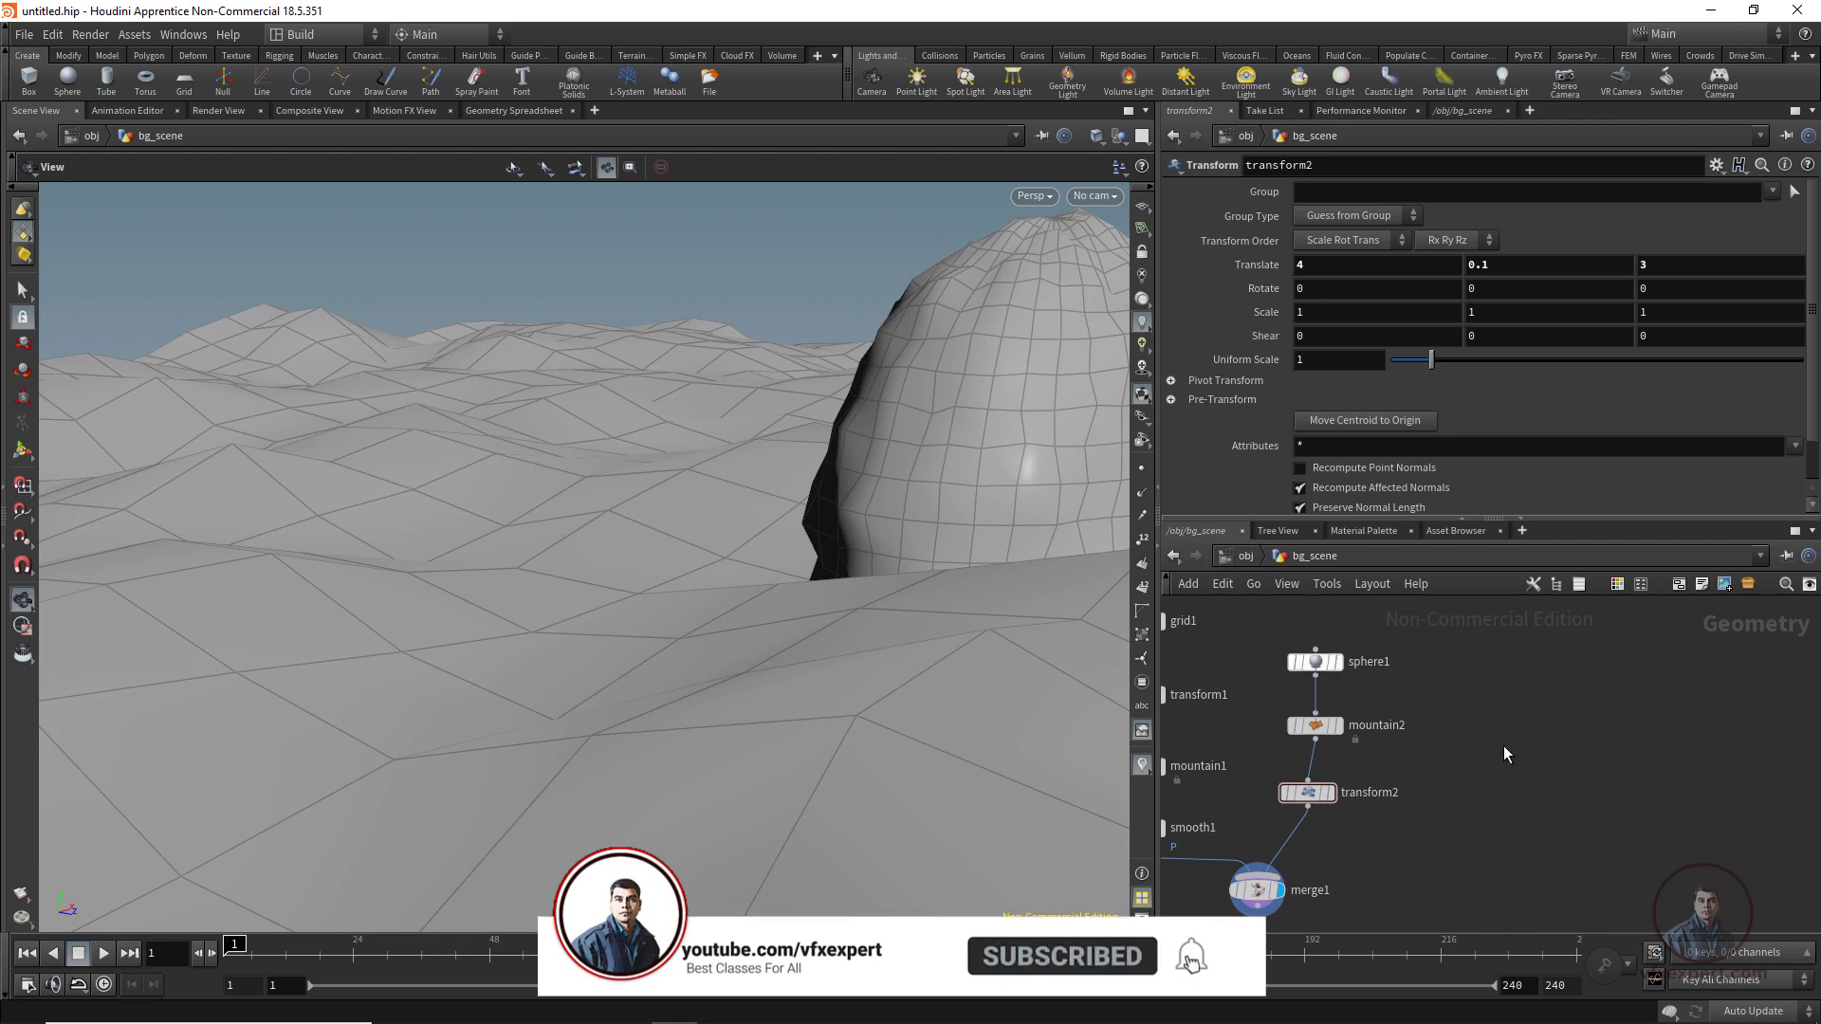
pyautogui.moveTo(1493, 741)
pyautogui.mouseDown(button='middle')
pyautogui.moveTo(1430, 759)
pyautogui.moveTo(1585, 791)
pyautogui.mouseUp(button='middle')
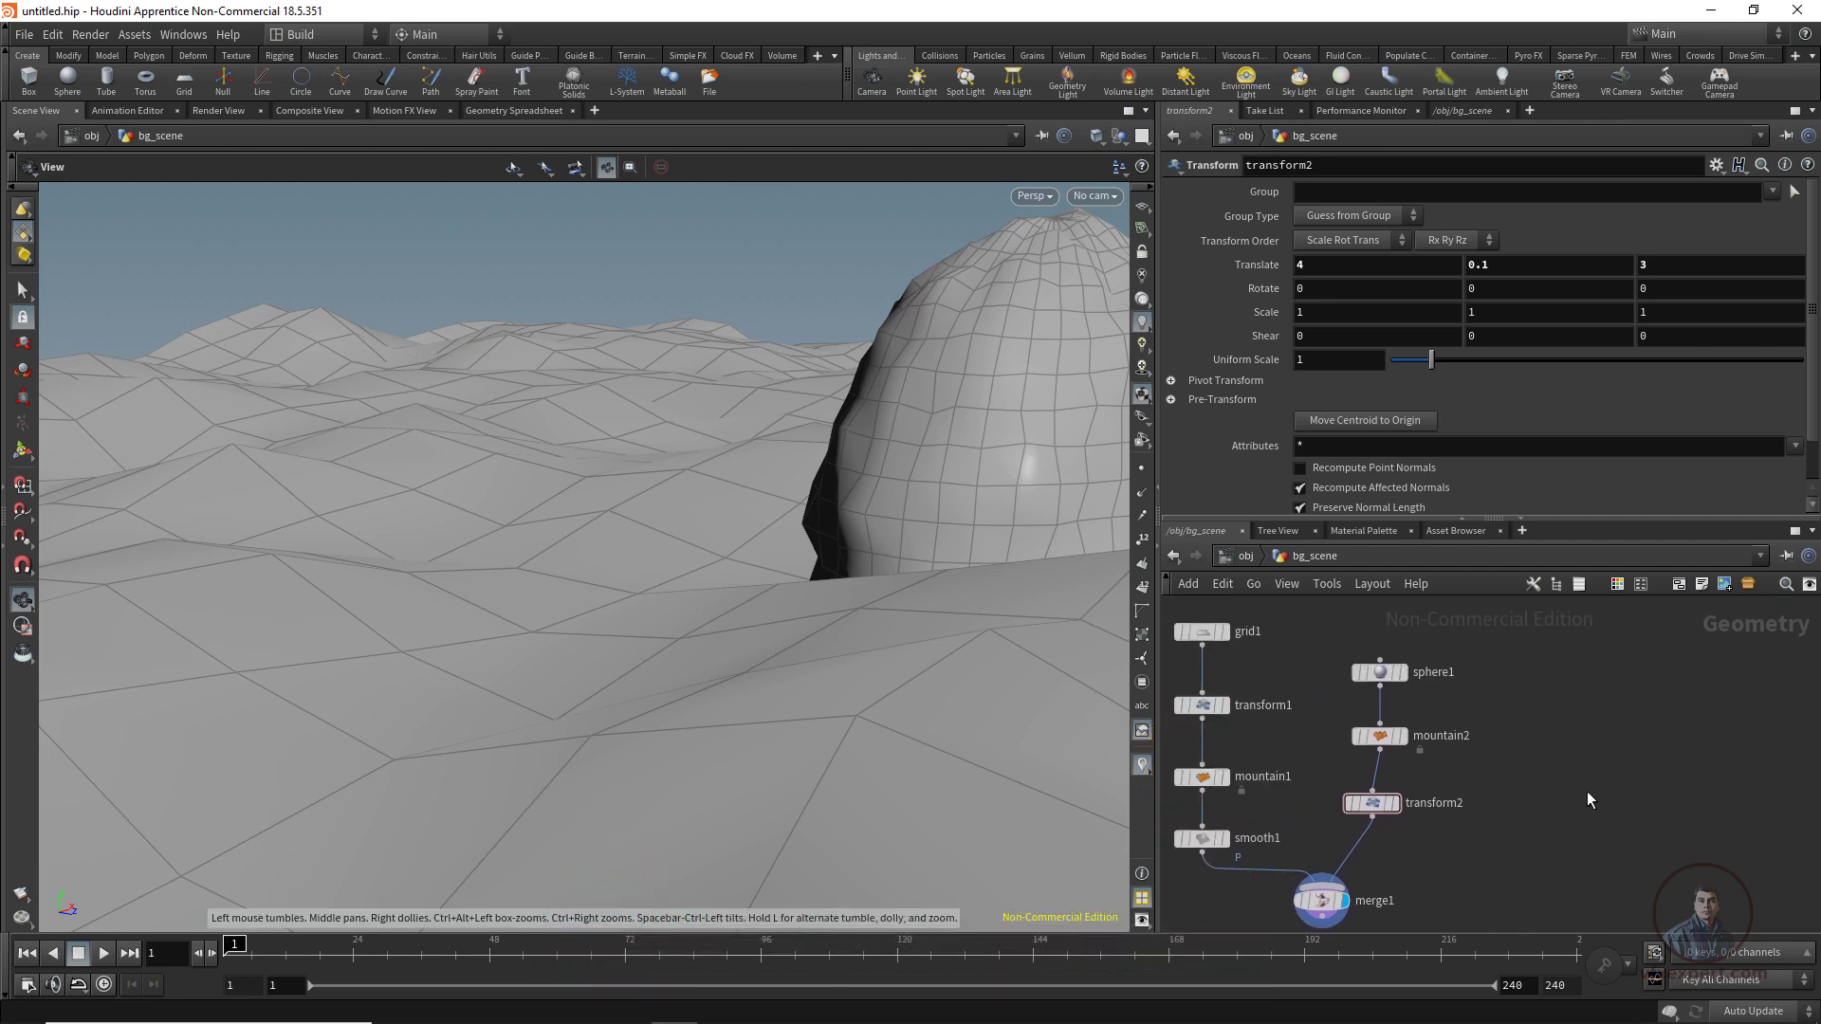
pyautogui.press('Tab')
pyautogui.write('tra')
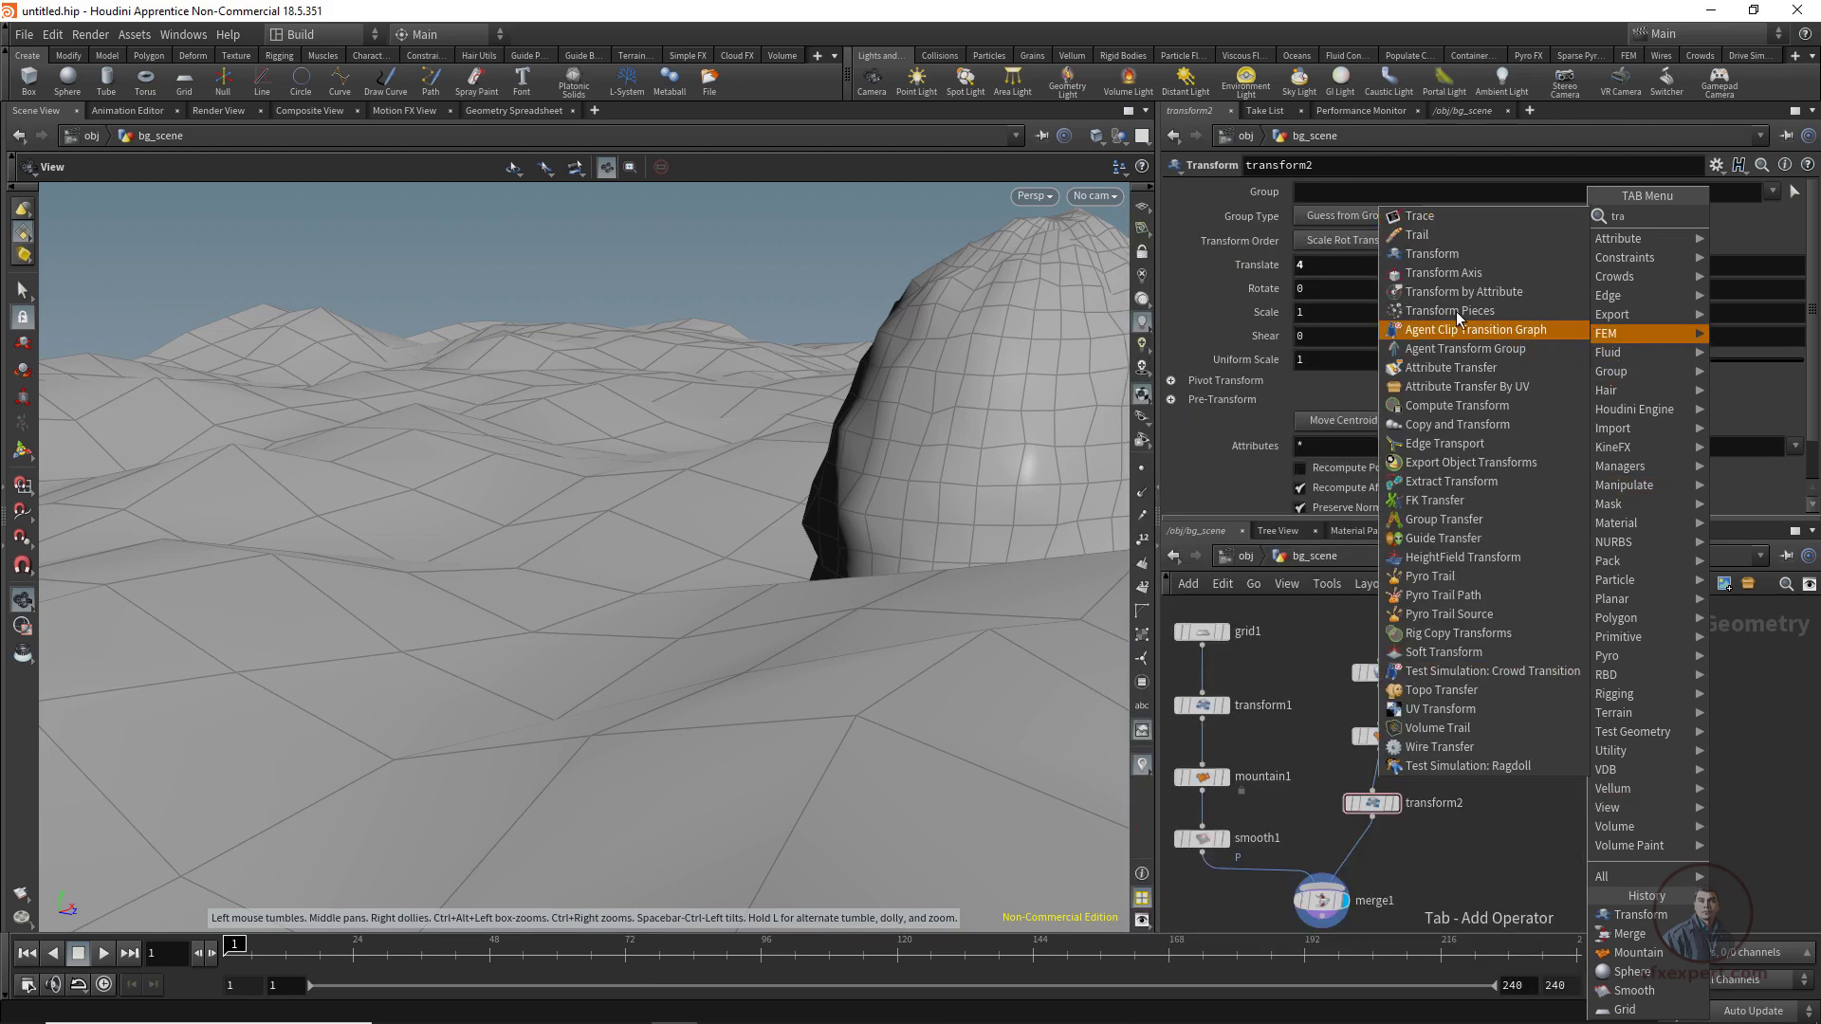
pyautogui.click(1437, 253)
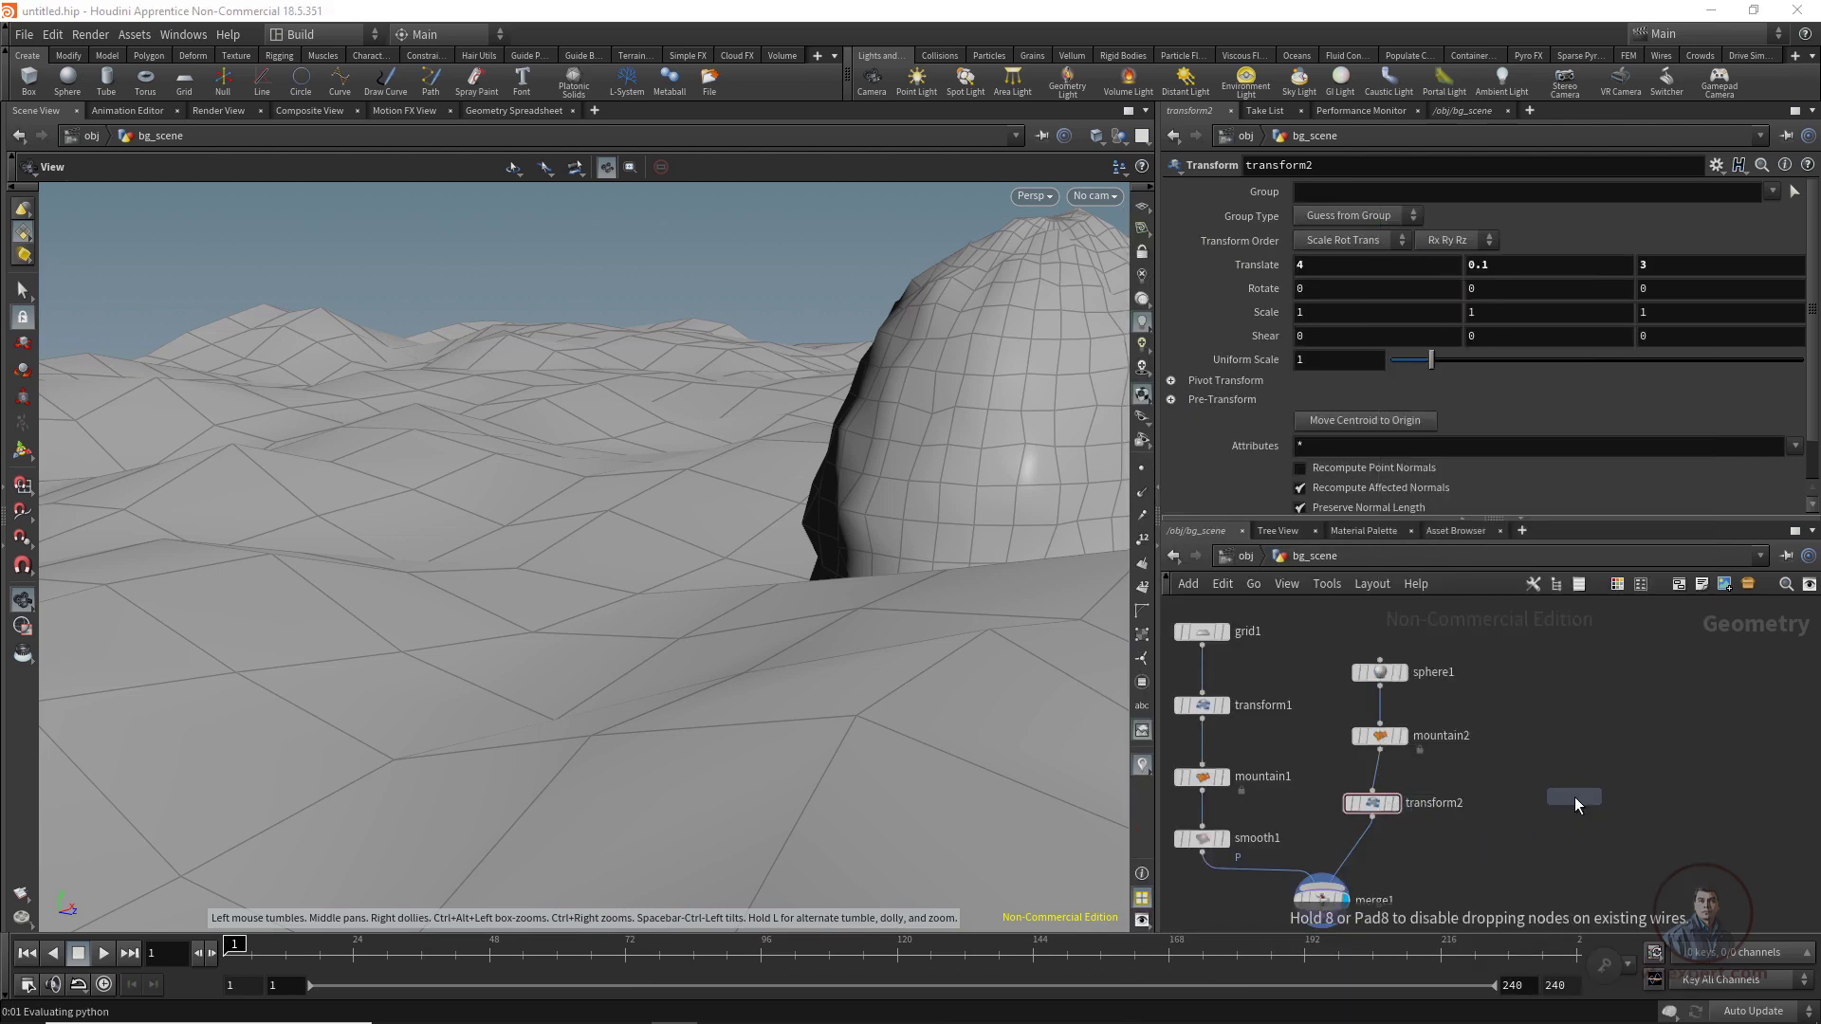
pyautogui.click(1574, 797)
# Wire mountain2 into the transform3 node and connect transform3 to the Merge node.
pyautogui.moveTo(1384, 754)
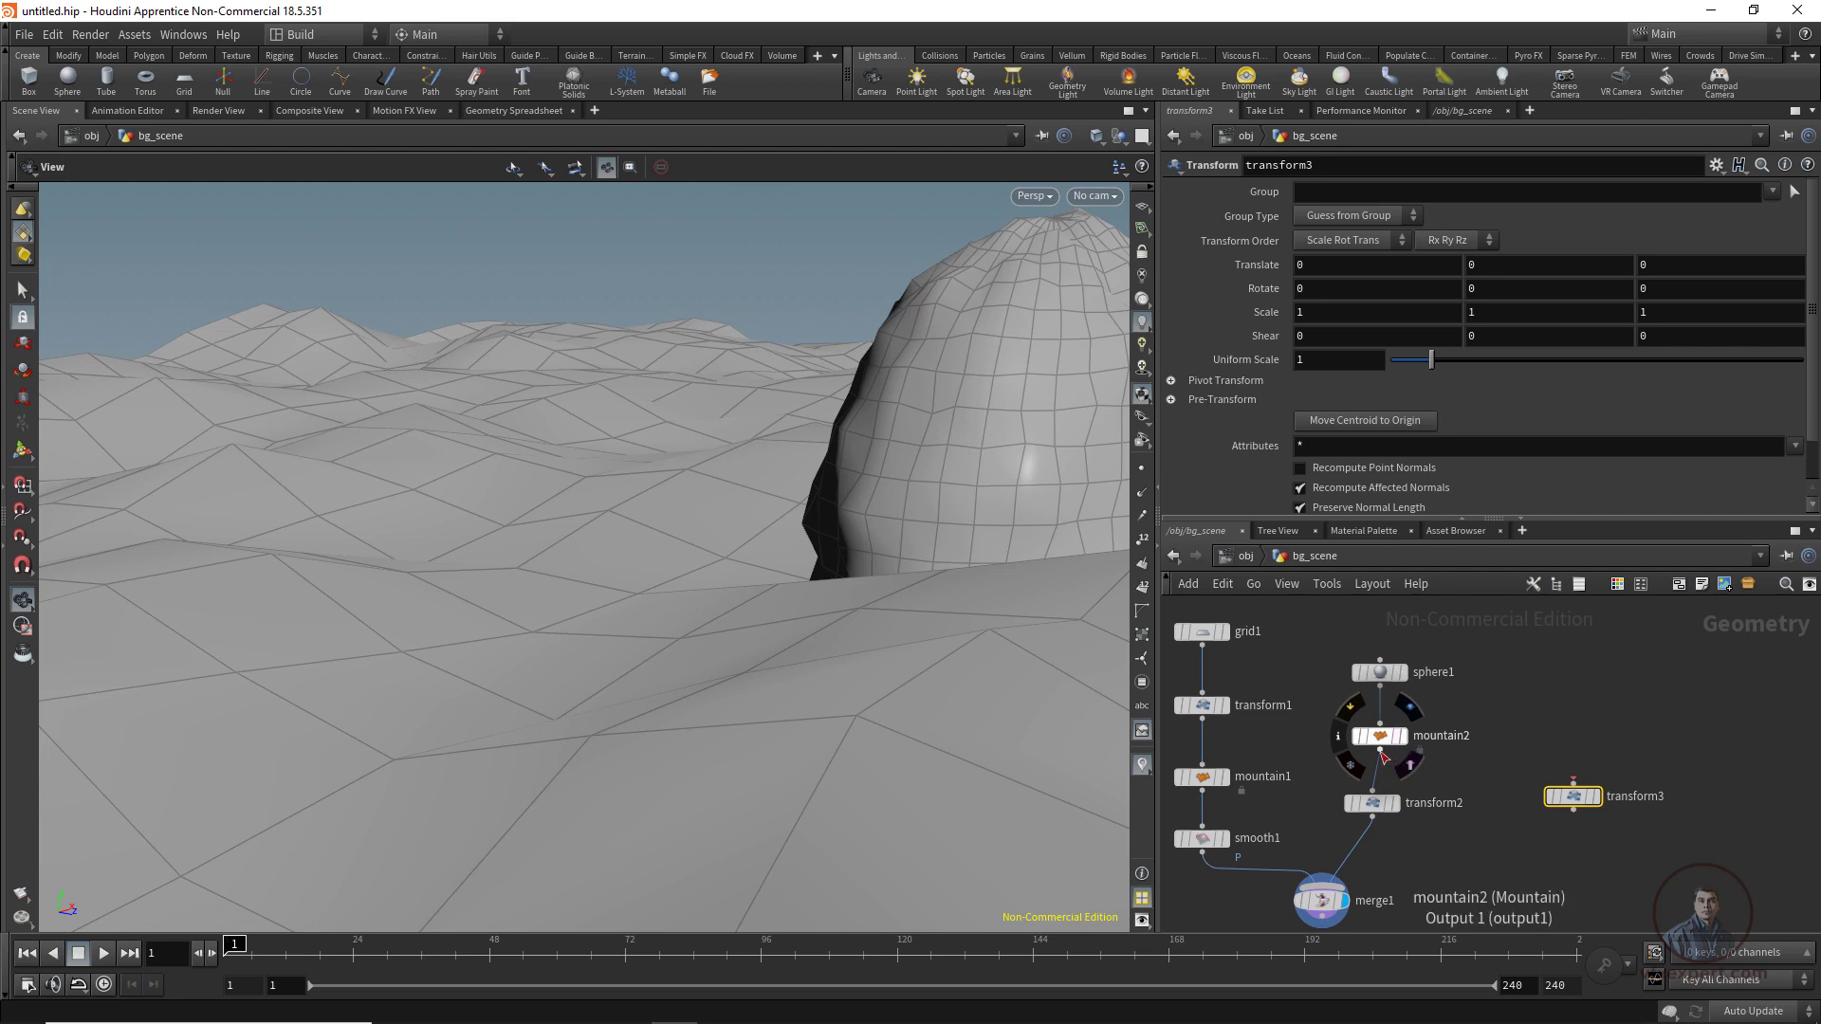
pyautogui.moveTo(1381, 755); pyautogui.dragTo(1584, 773)
pyautogui.click(1567, 802)
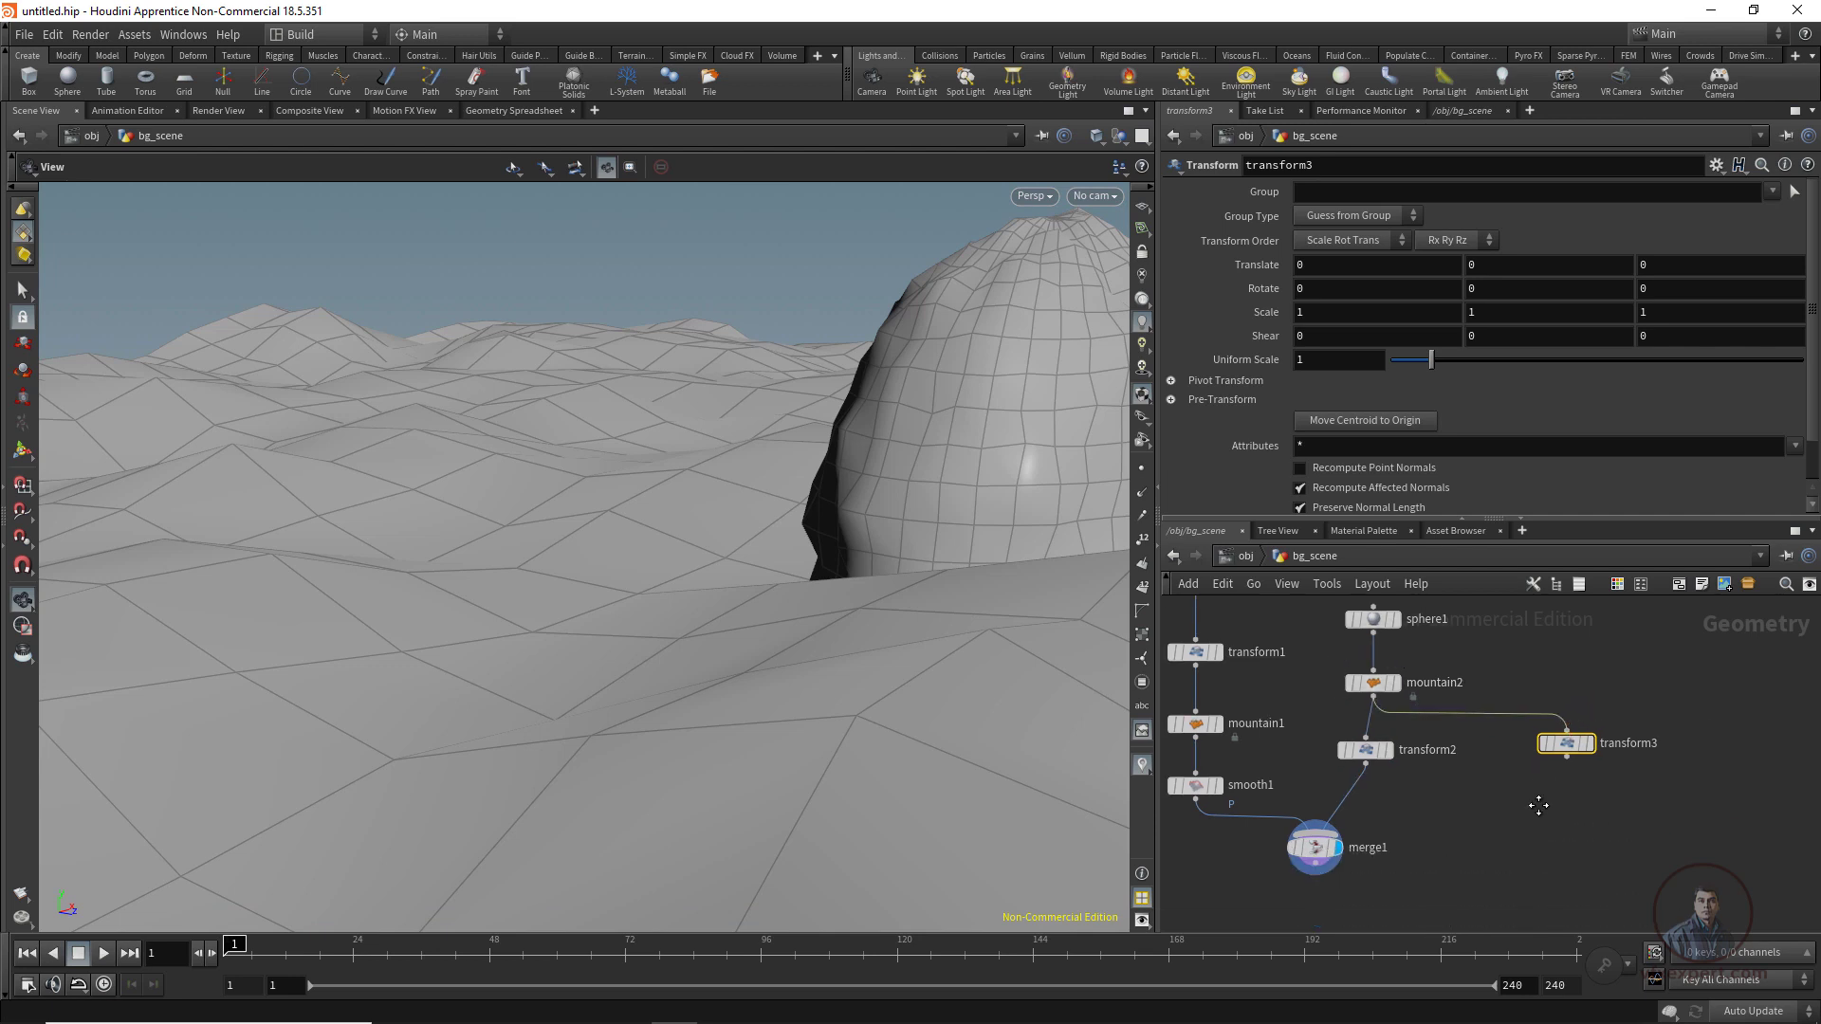
pyautogui.scroll(-2, 1372, 799)
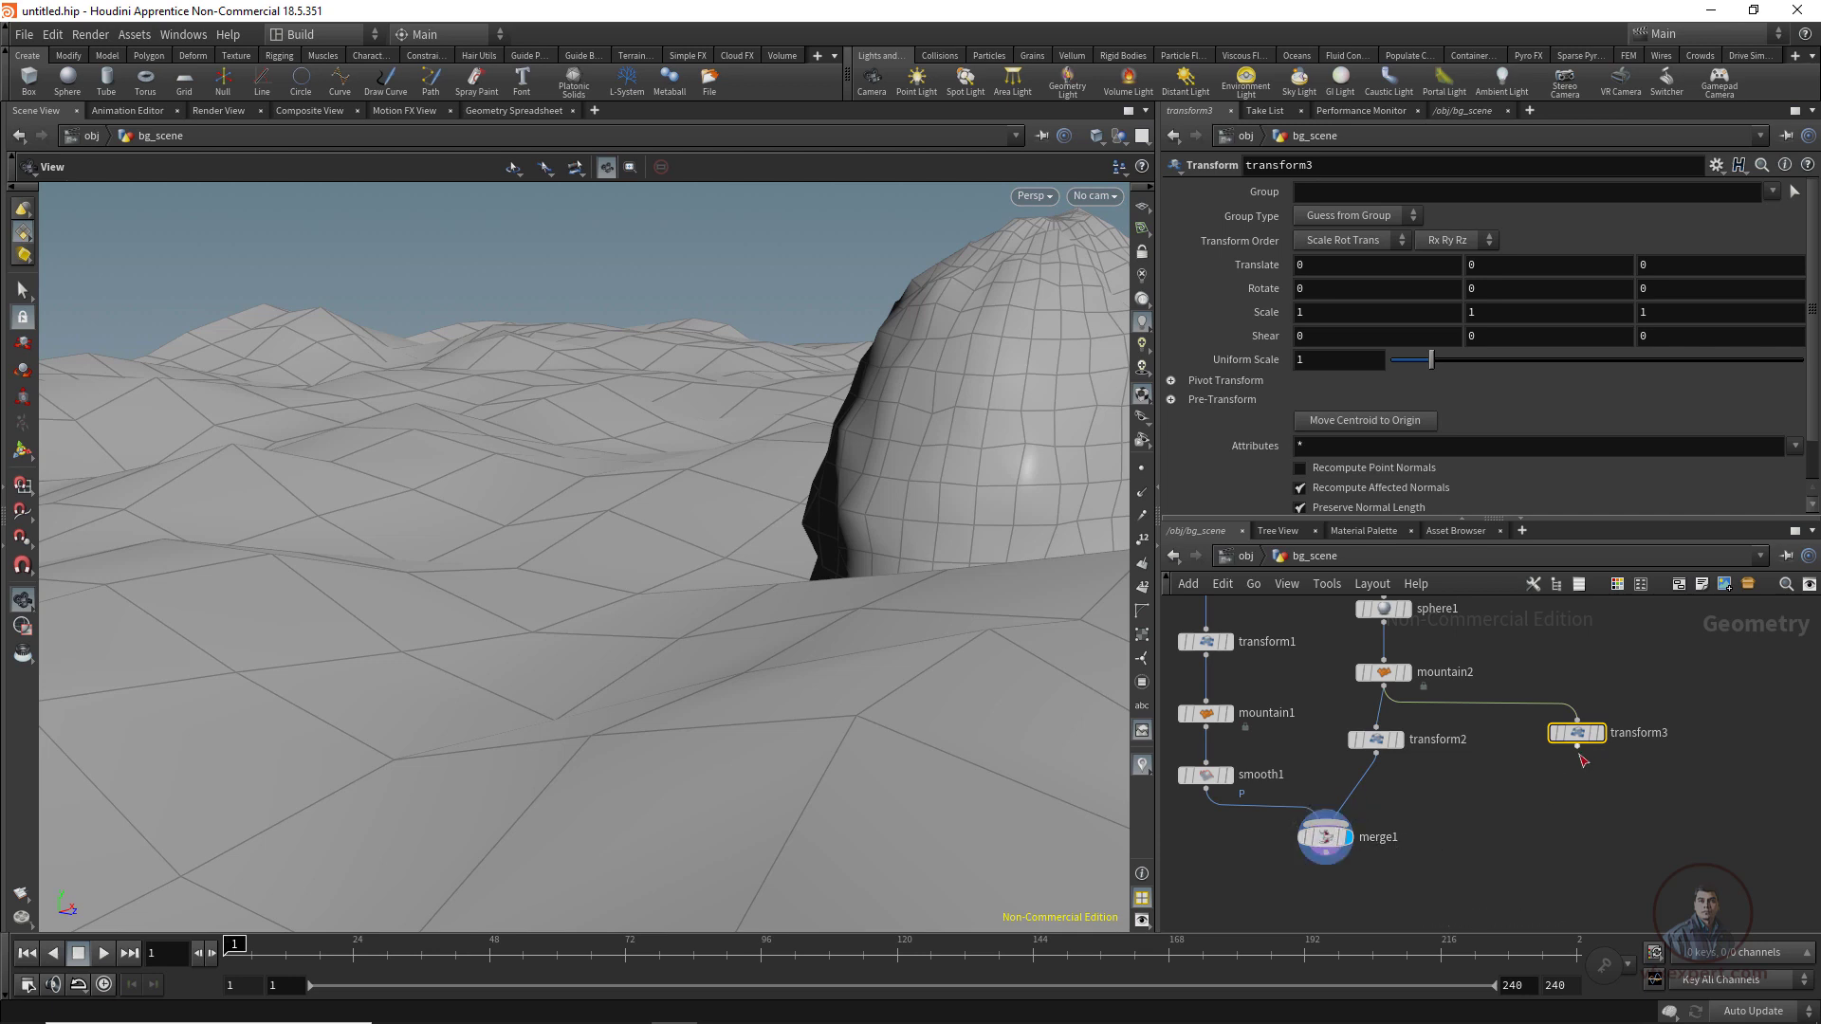
pyautogui.moveTo(1577, 747); pyautogui.dragTo(1363, 832)
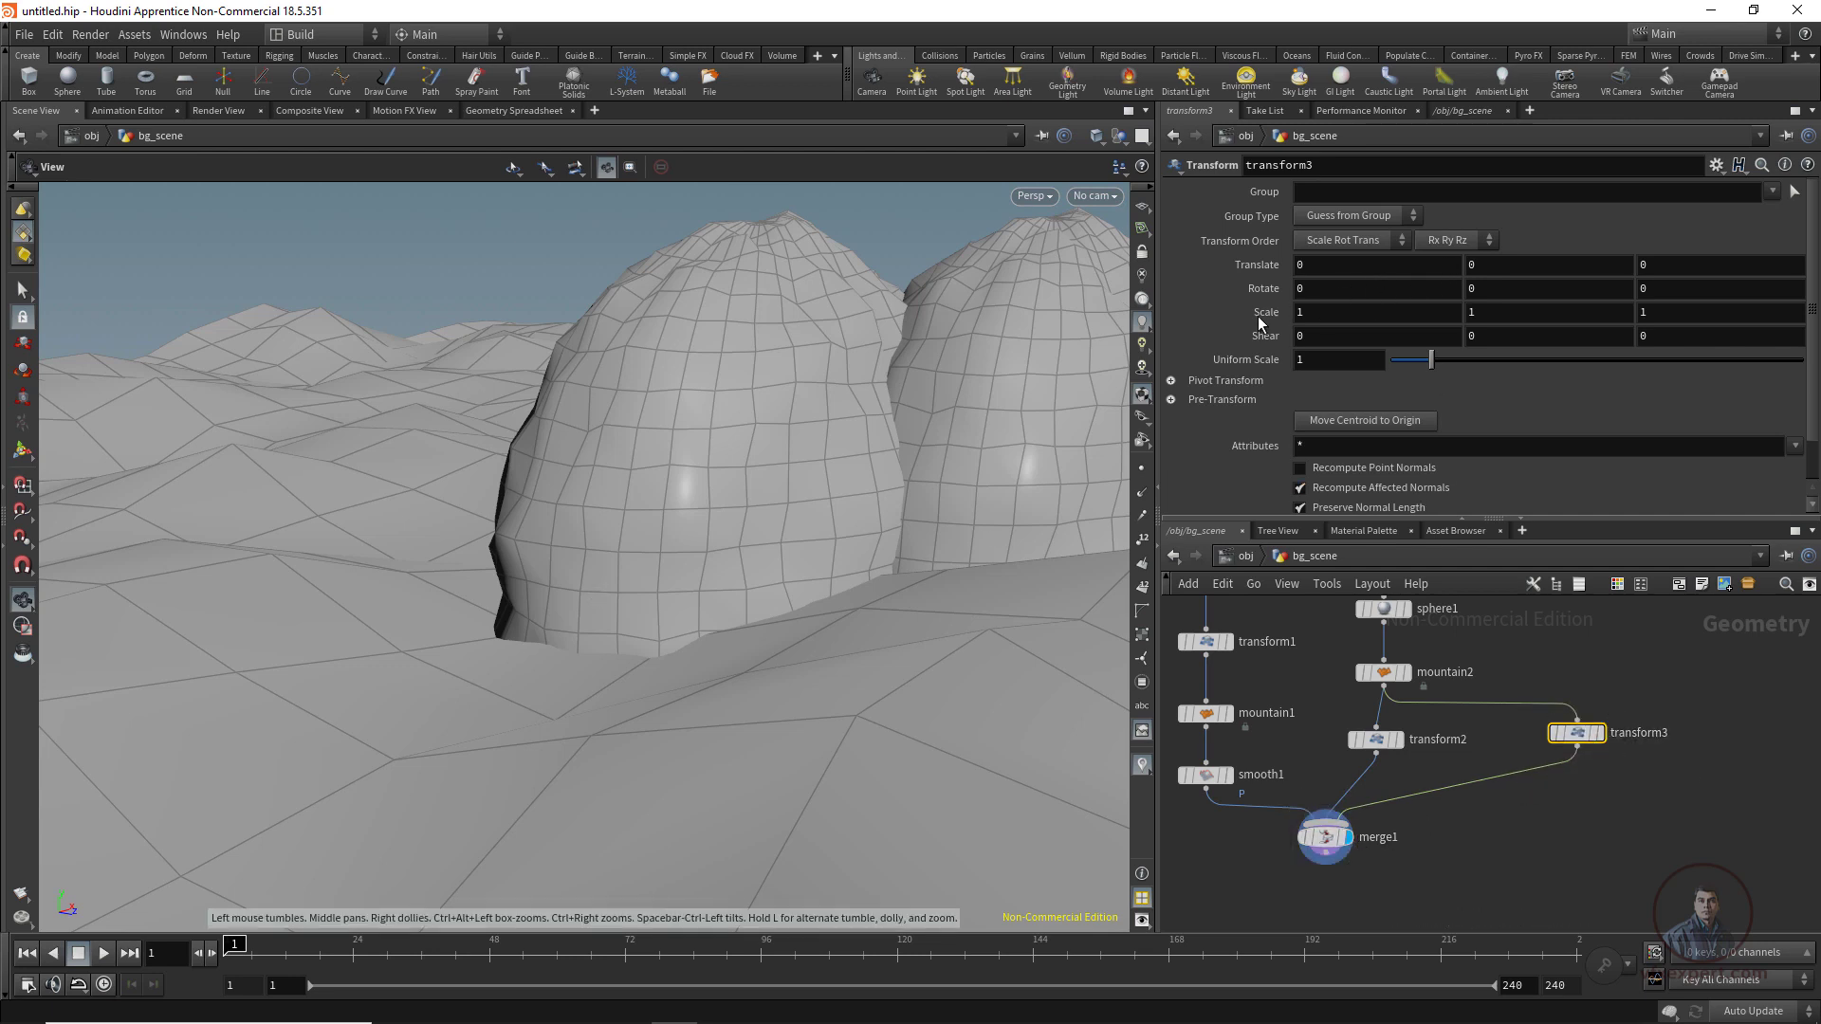
# Set the transform3 node's uniform scale to 0.6 and its translation to 4.7, 0, -11.3.
pyautogui.moveTo(1421, 362); pyautogui.dragTo(1415, 364)
pyautogui.moveTo(1420, 268)
pyautogui.mouseDown(button='middle')
pyautogui.moveTo(1435, 266)
pyautogui.moveTo(1404, 267)
pyautogui.mouseUp(button='middle')
pyautogui.moveTo(1704, 267)
pyautogui.mouseDown(button='middle')
pyautogui.moveTo(1731, 299)
pyautogui.moveTo(1682, 265)
pyautogui.mouseUp(button='middle')
pyautogui.moveTo(1385, 267); pyautogui.dragTo(1403, 267, button='middle')
pyautogui.moveTo(1550, 269); pyautogui.dragTo(95, 268, button='middle')
pyautogui.moveTo(1528, 268); pyautogui.dragTo(1648, 302, button='middle')
pyautogui.moveTo(1684, 269); pyautogui.dragTo(1090, 268, button='middle')
pyautogui.click(1656, 807)
pyautogui.moveTo(1656, 807); pyautogui.dragTo(1608, 792, button='middle')
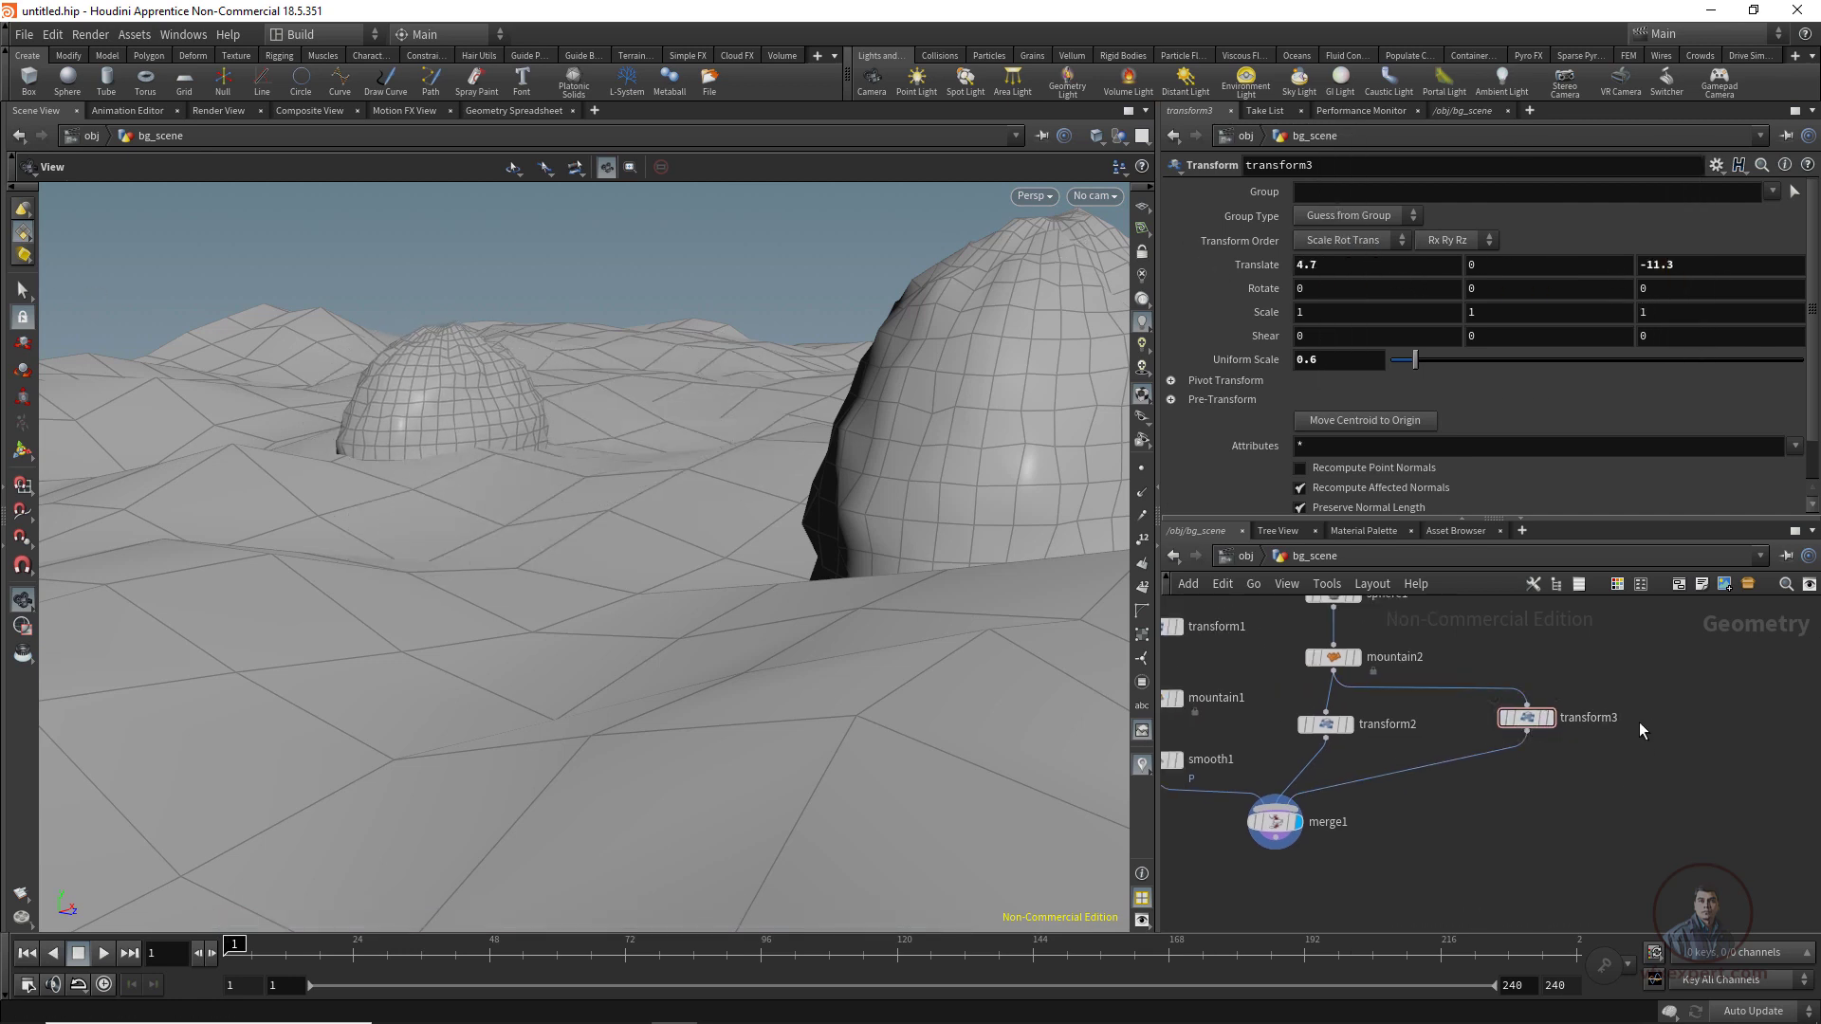
# Duplicate the transform3 node with its mountain2 input and connect the copy to the Merge node.
pyautogui.click(1528, 721)
pyautogui.hotkey('ctrl', 'c')
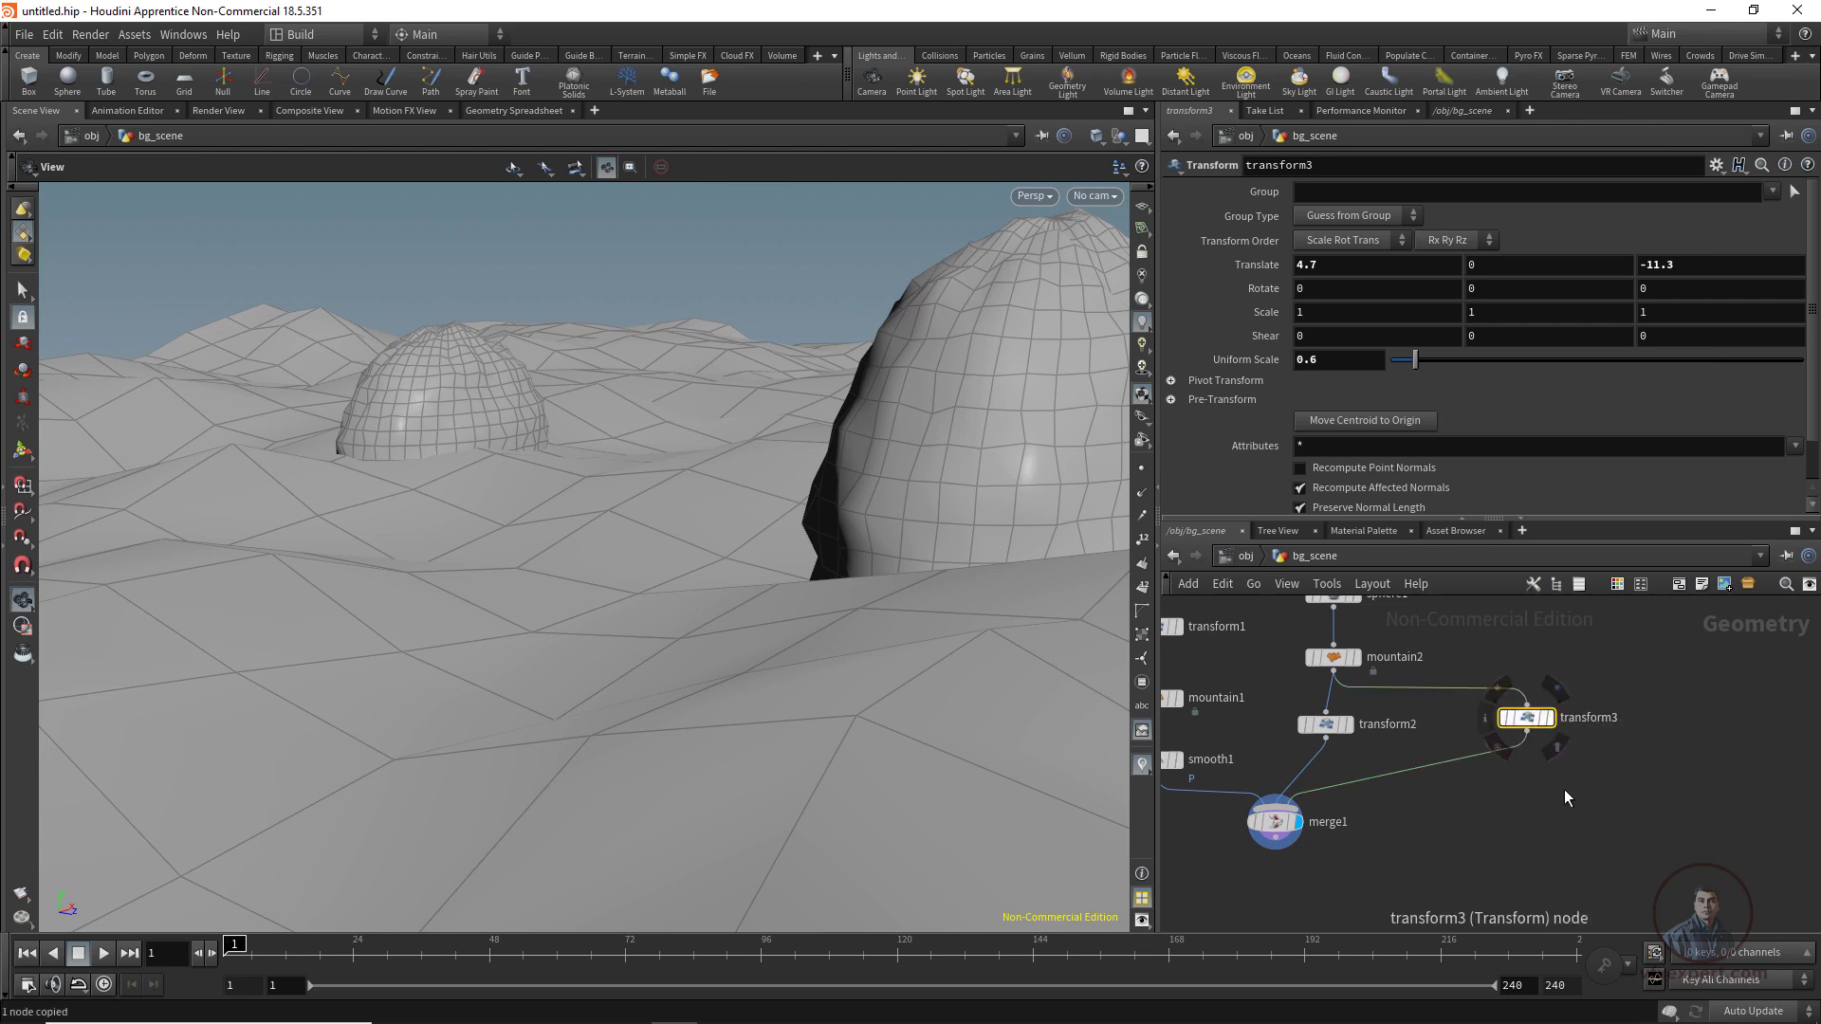
pyautogui.hotkey('ctrl', 'v')
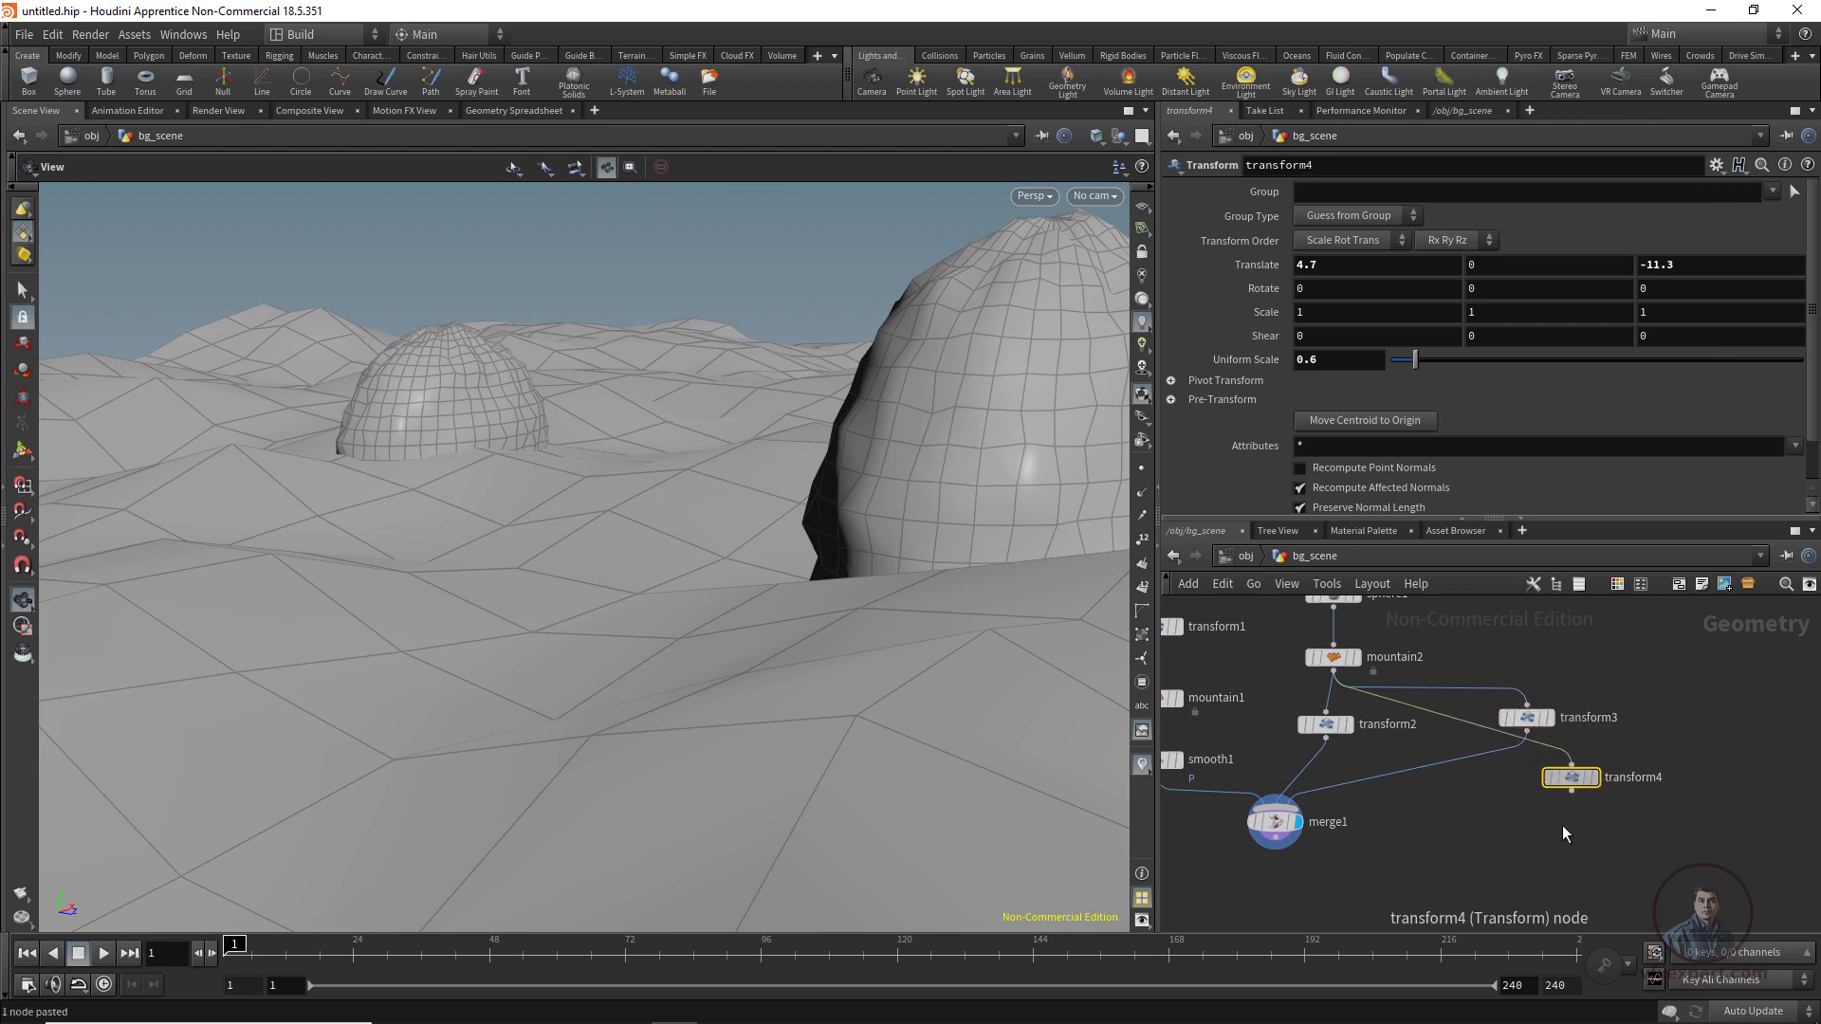
pyautogui.click(1609, 813)
pyautogui.moveTo(1609, 813); pyautogui.dragTo(1311, 872)
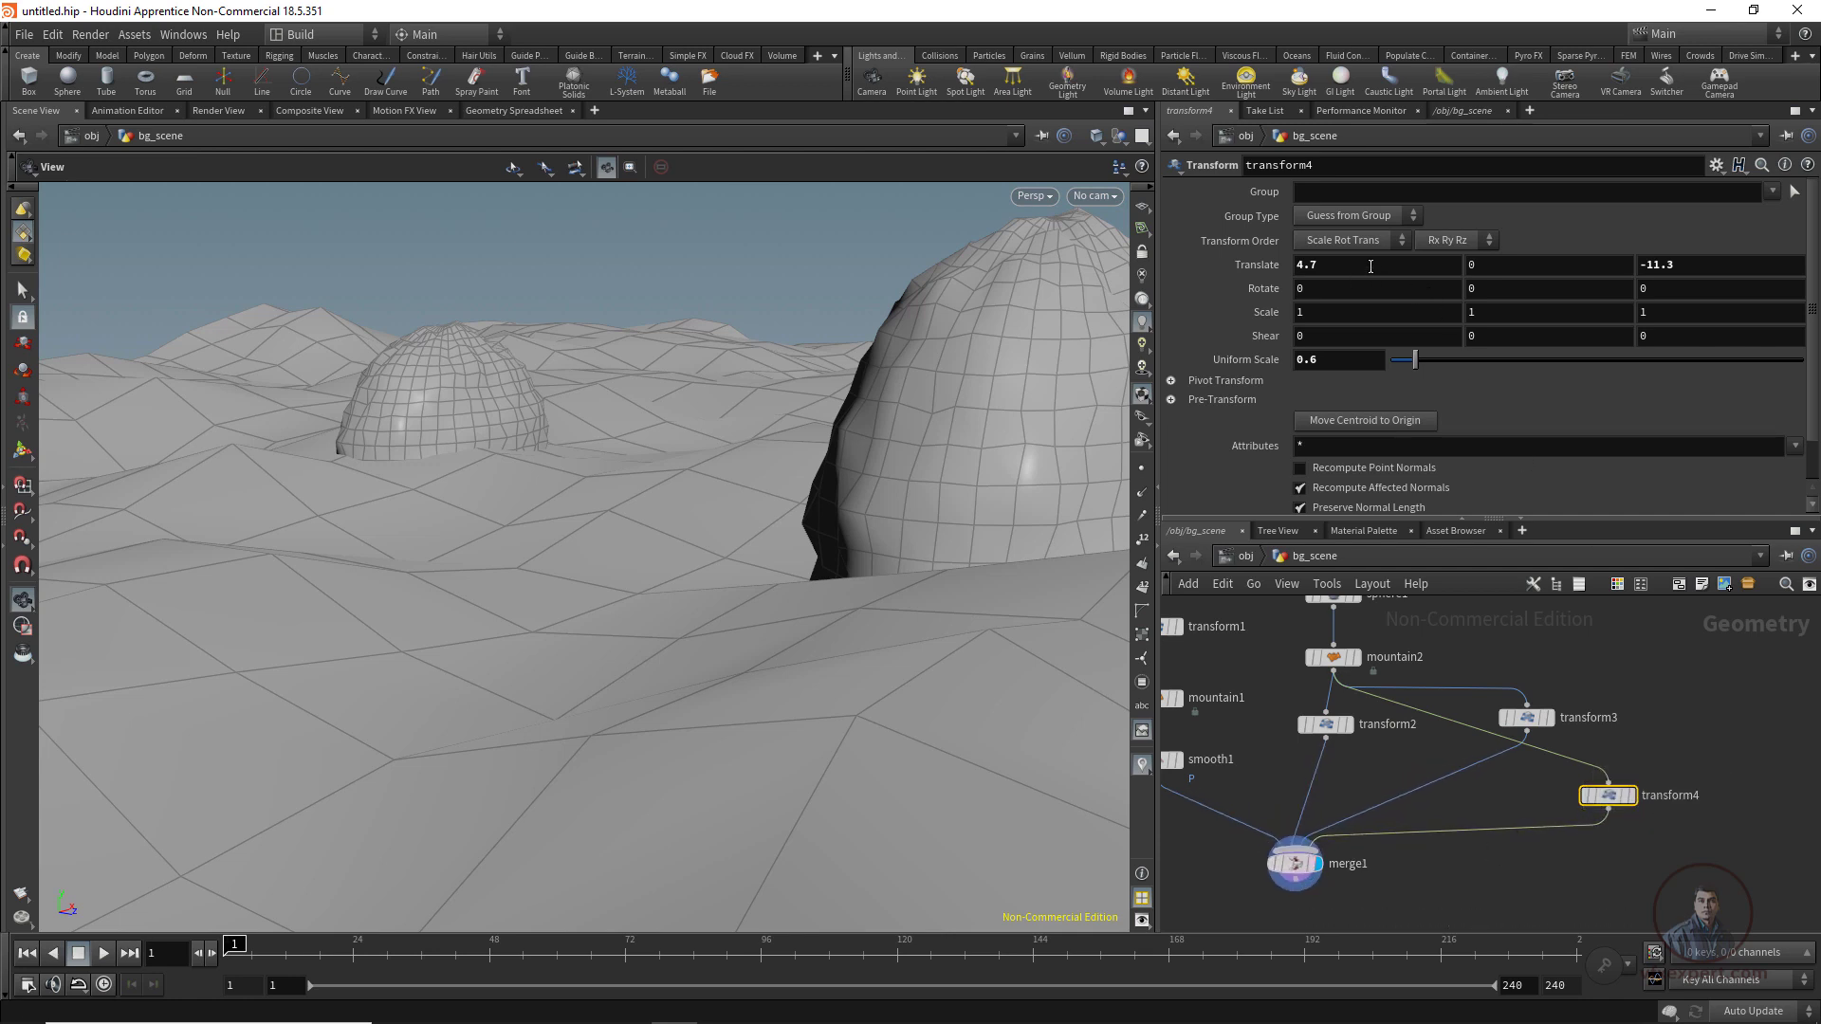
# Set the transform4 node's translation to -8.8, 0.02, -2 to place the third rock.
pyautogui.moveTo(1365, 264); pyautogui.dragTo(1251, 266, button='middle')
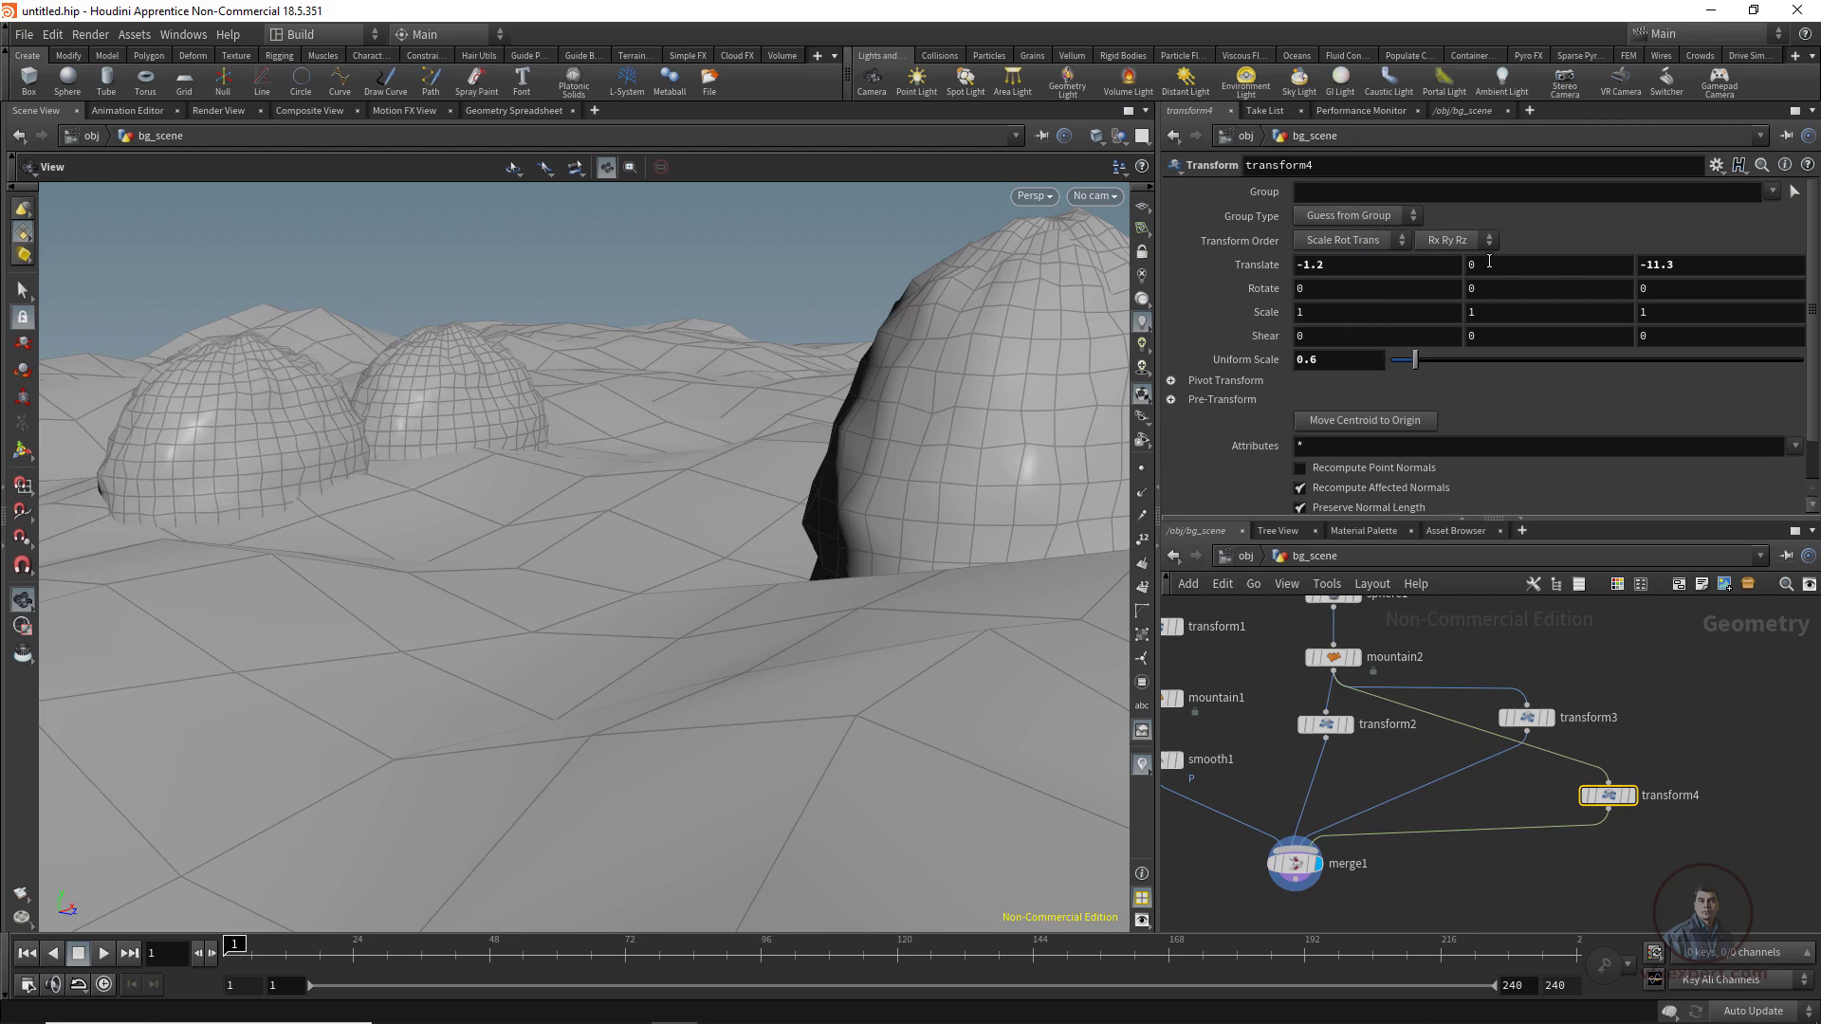
pyautogui.moveTo(1522, 269); pyautogui.dragTo(1529, 270, button='middle')
pyautogui.moveTo(1701, 265); pyautogui.dragTo(1808, 265, button='middle')
pyautogui.moveTo(1402, 259); pyautogui.dragTo(1271, 261, button='middle')
pyautogui.moveTo(1502, 261); pyautogui.dragTo(1545, 303, button='middle')
# Move the transform4 rock with the viewport handle to about -8.8, -0.47, 2.33 and set its Y scale to 0.6.
pyautogui.click(21, 455)
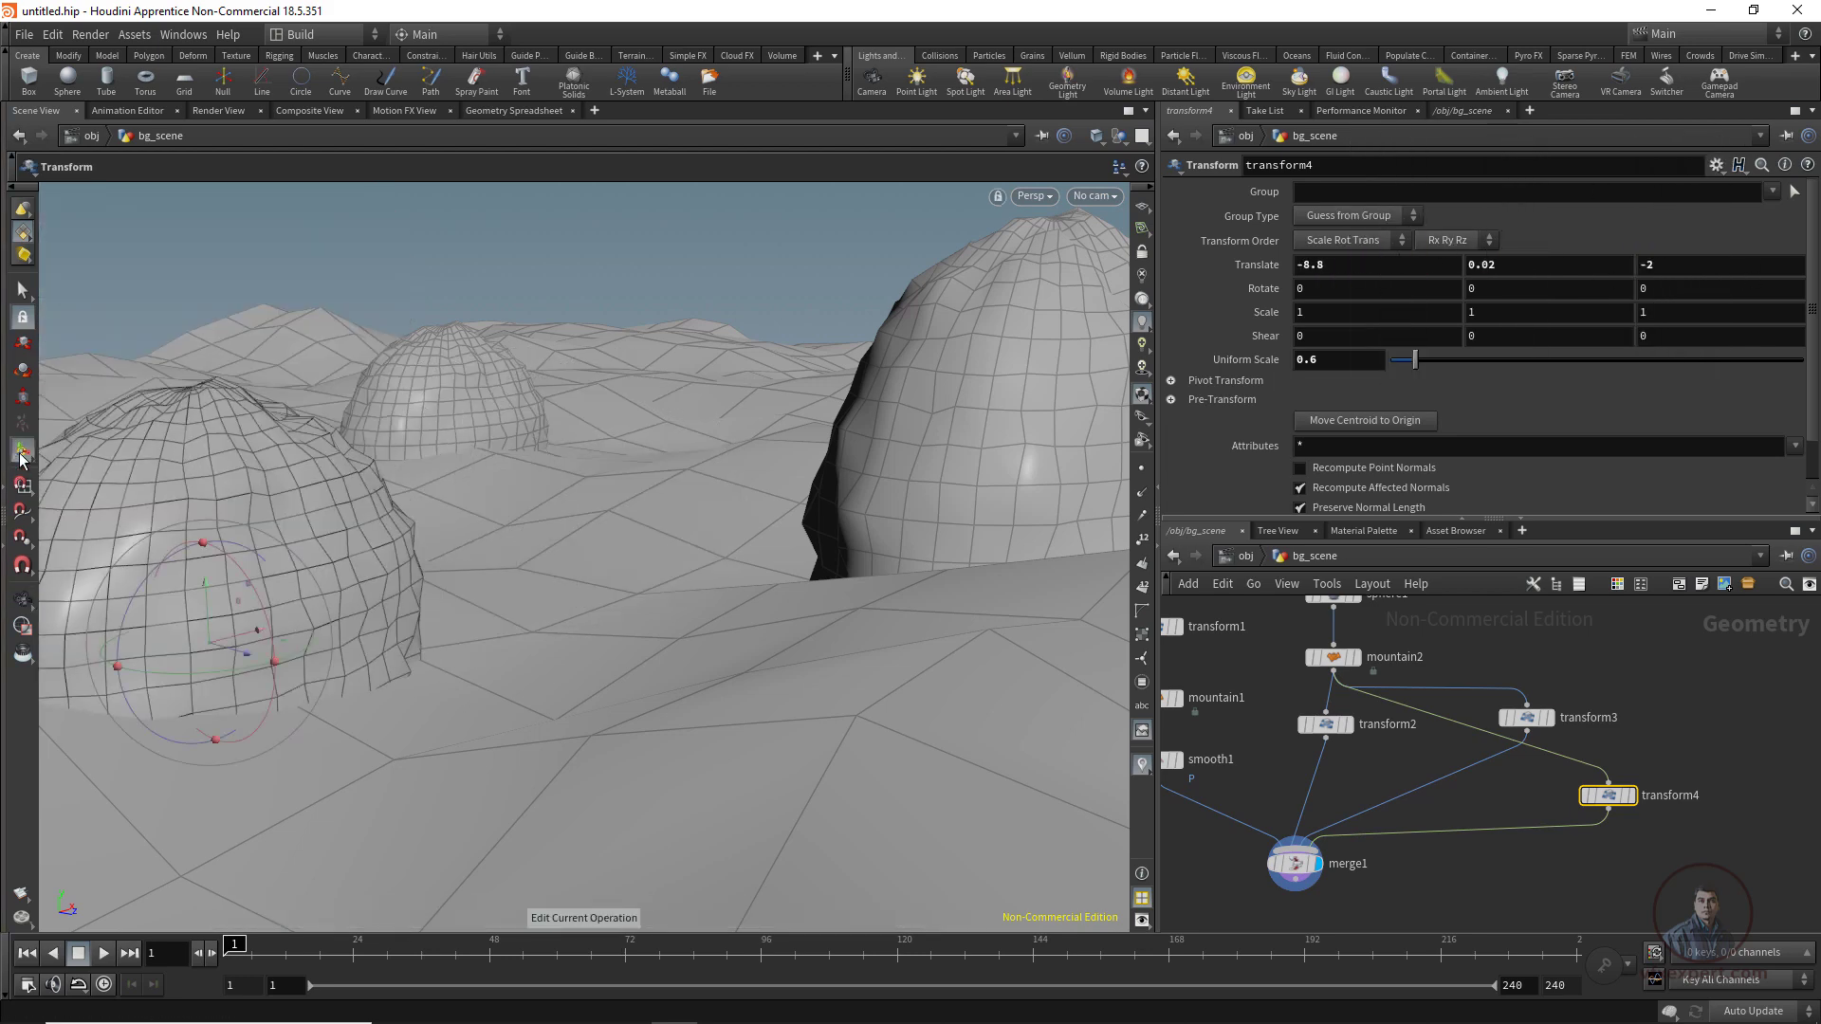
pyautogui.moveTo(248, 662); pyautogui.dragTo(577, 737)
pyautogui.moveTo(1492, 313); pyautogui.dragTo(1455, 313, button='middle')
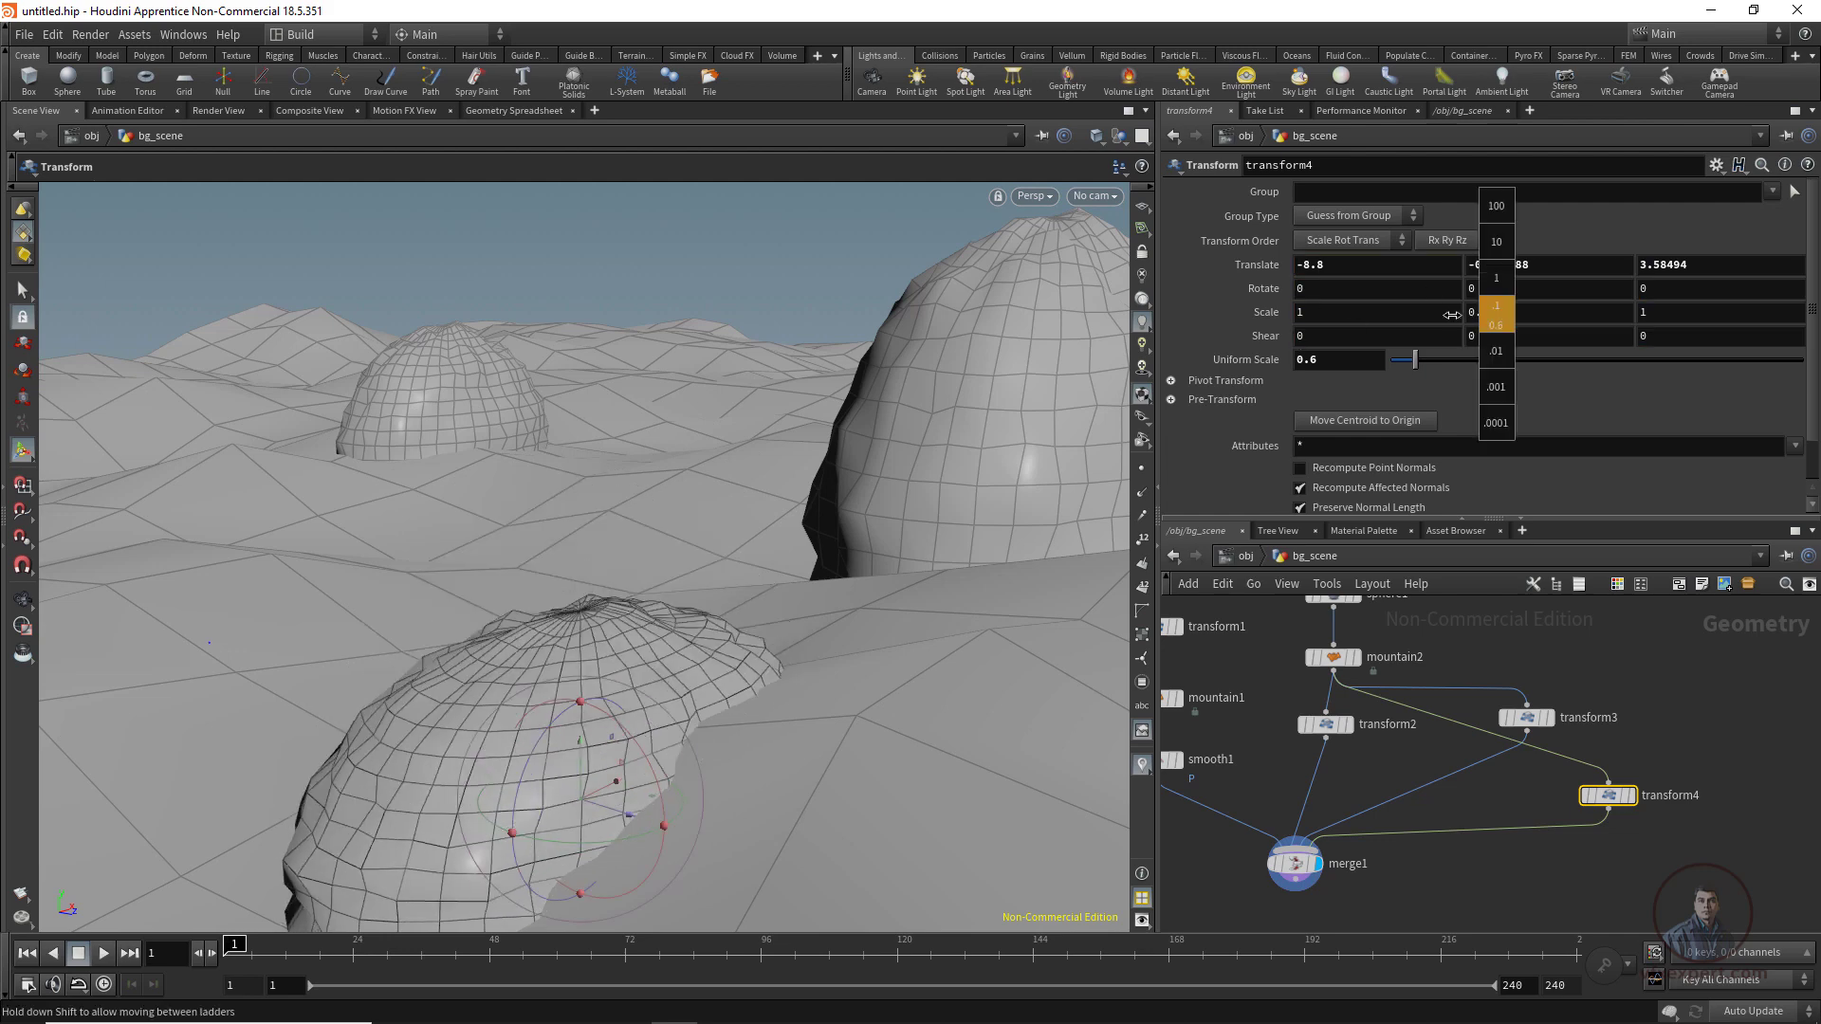
pyautogui.moveTo(626, 818); pyautogui.dragTo(518, 817)
pyautogui.click(1456, 675)
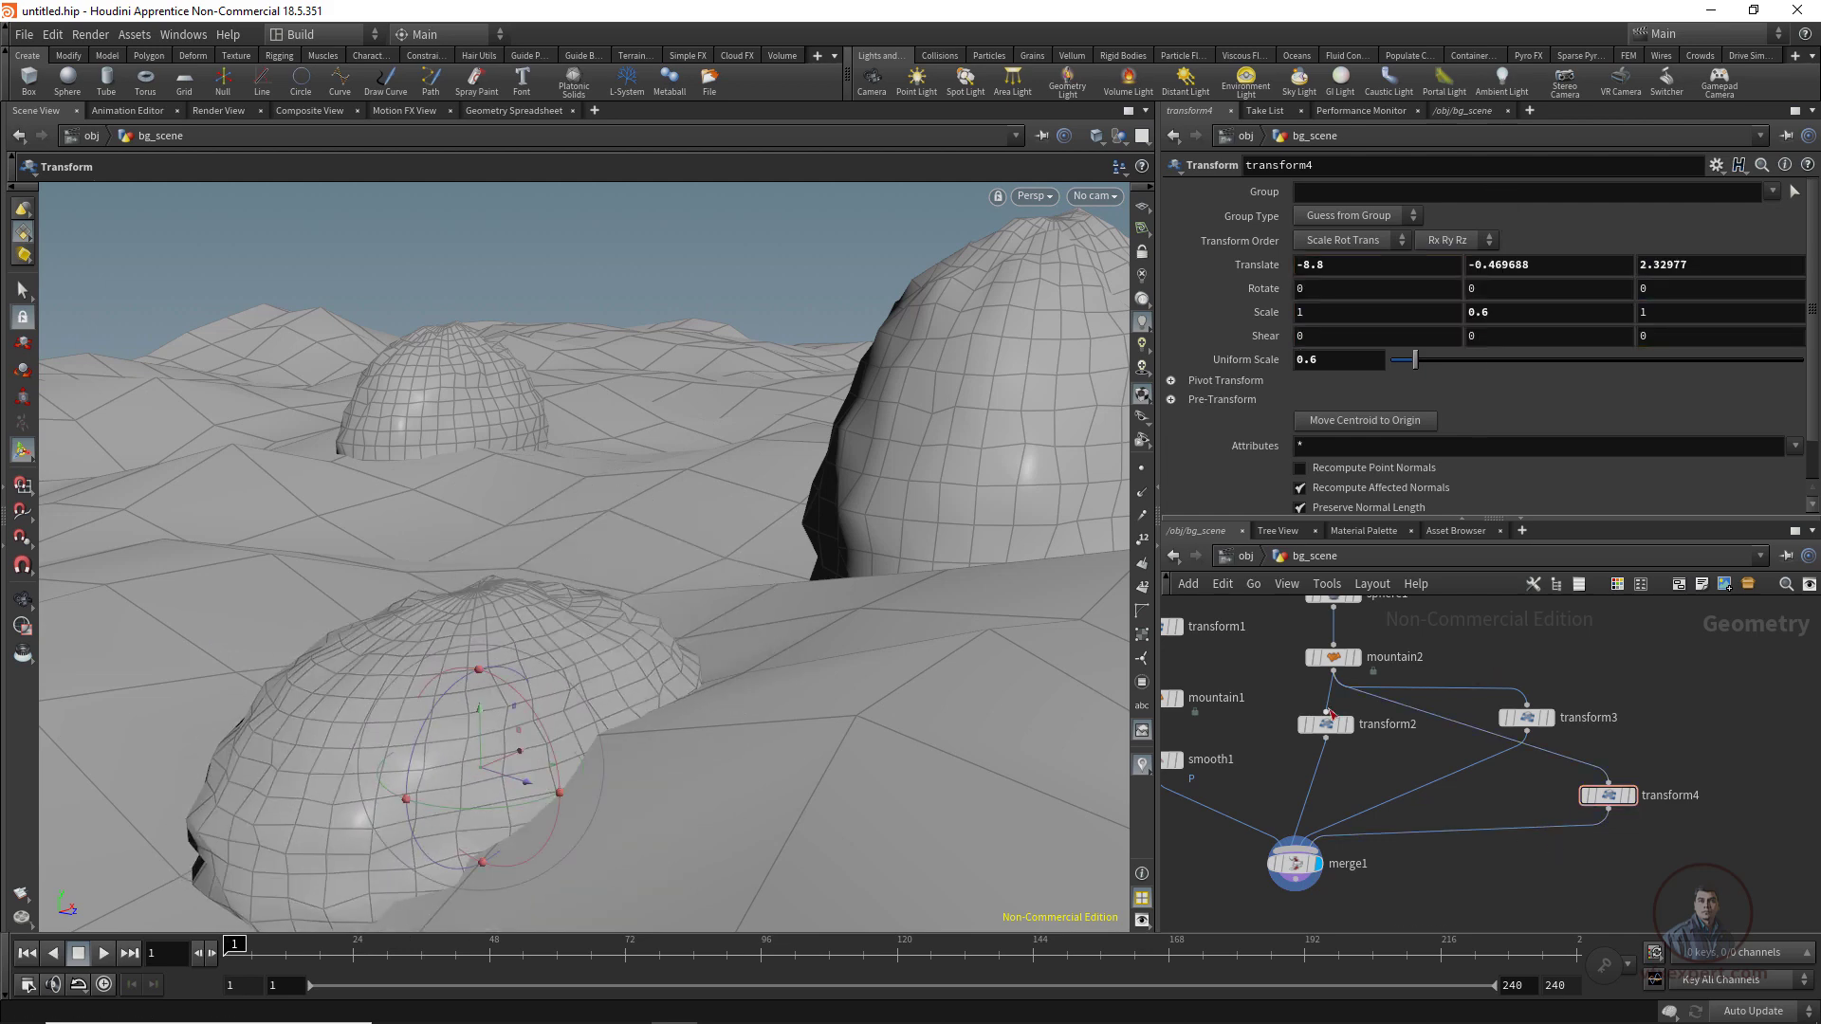
# Set the transform2 node's Y scale to 0.7 to flatten the large rock.
pyautogui.click(1346, 730)
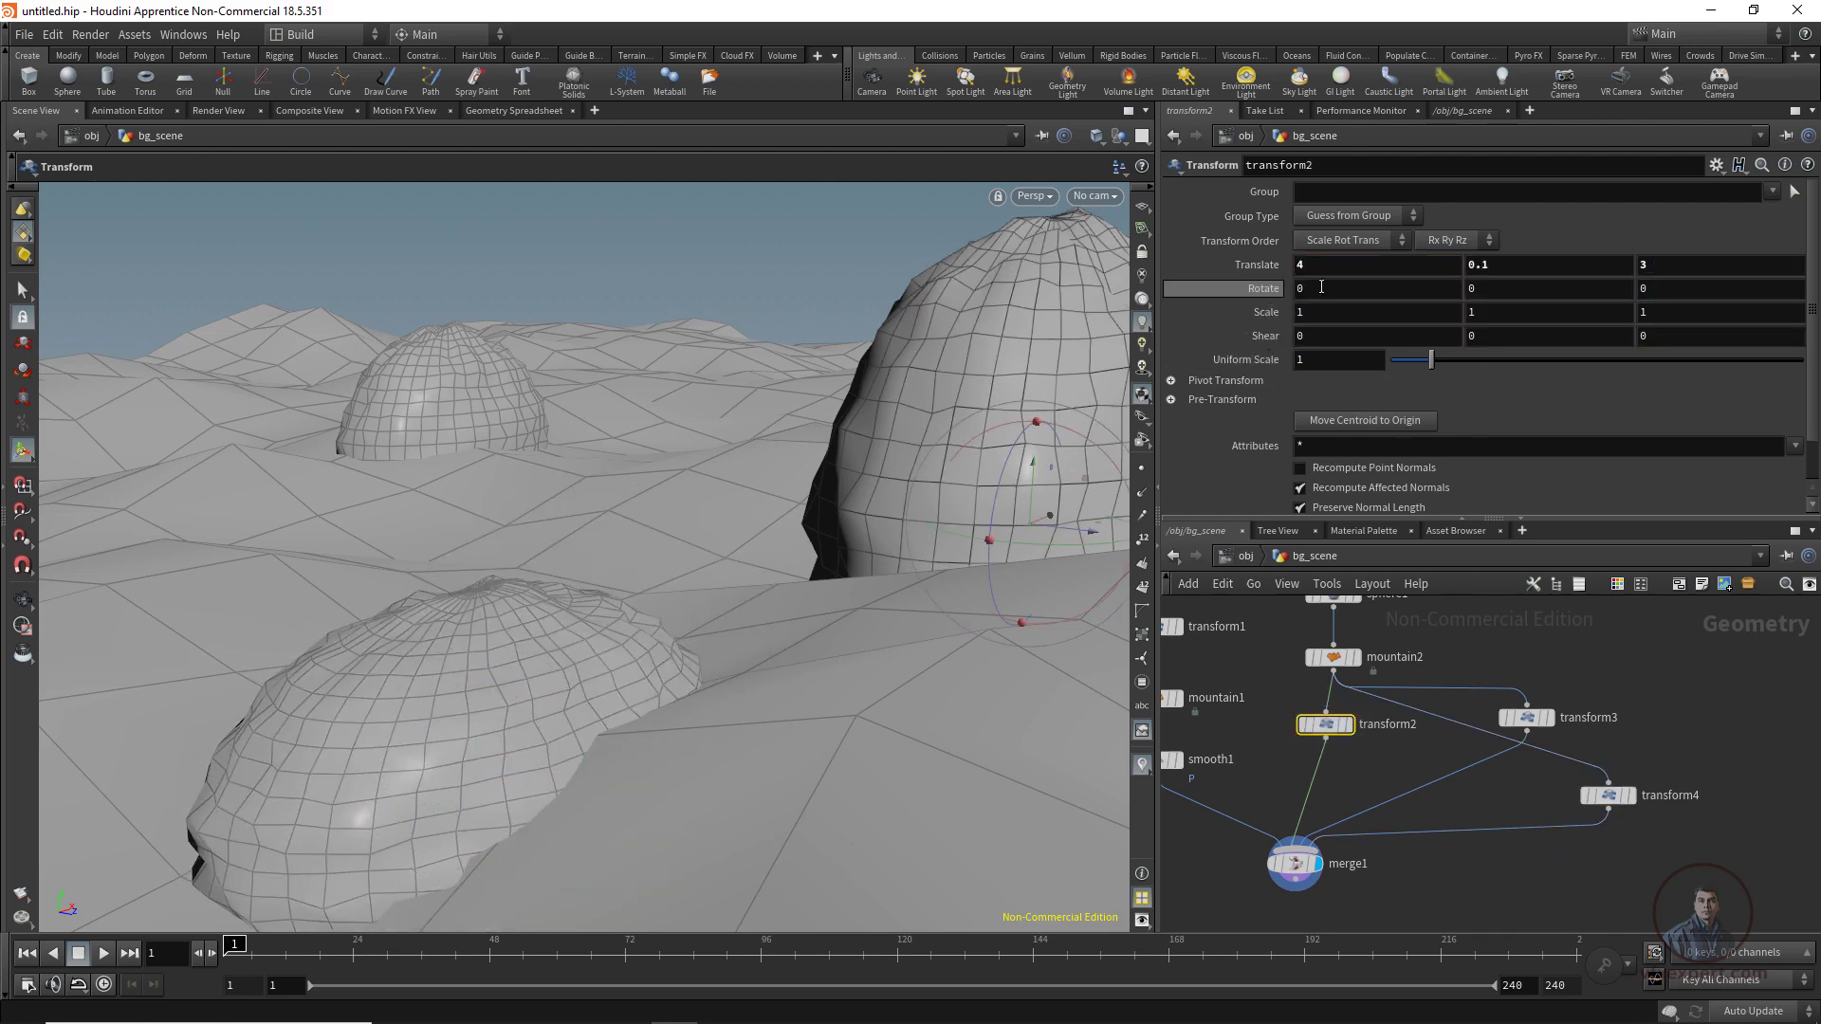
pyautogui.moveTo(1506, 314)
pyautogui.mouseDown(button='middle')
pyautogui.moveTo(1469, 319)
pyautogui.moveTo(1508, 315)
pyautogui.mouseUp(button='middle')
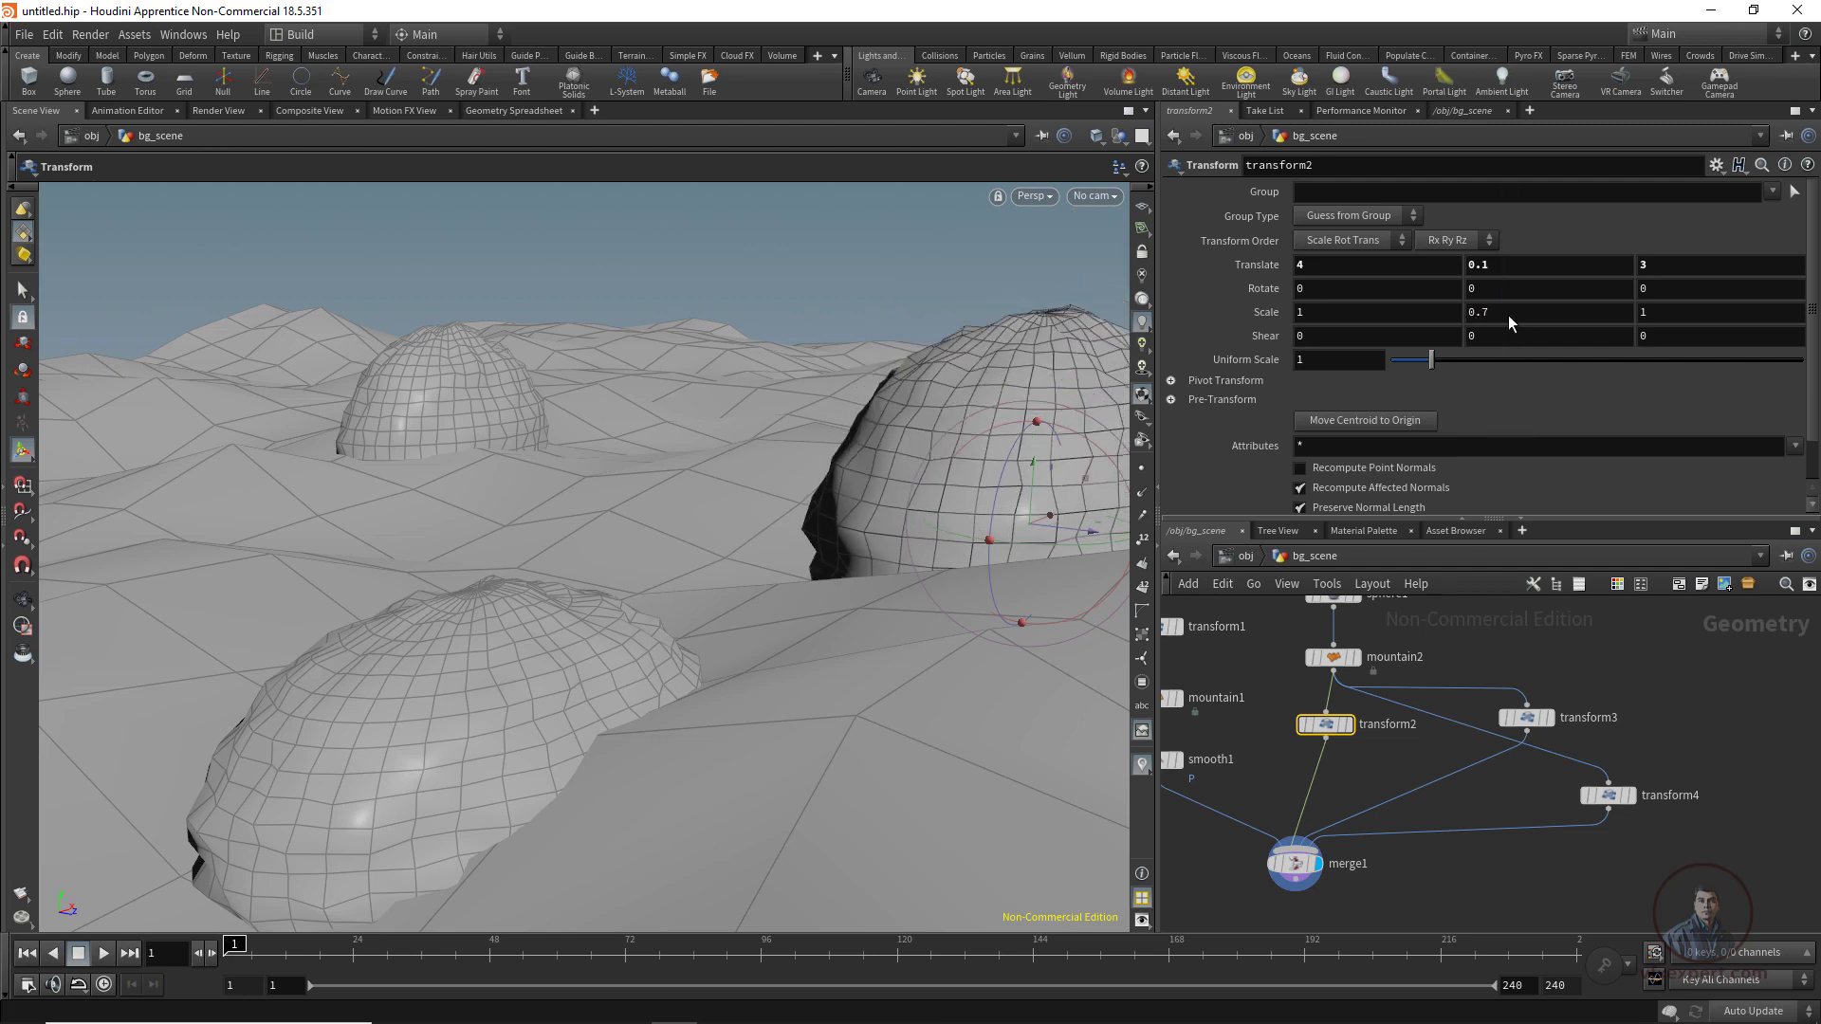
pyautogui.click(1676, 687)
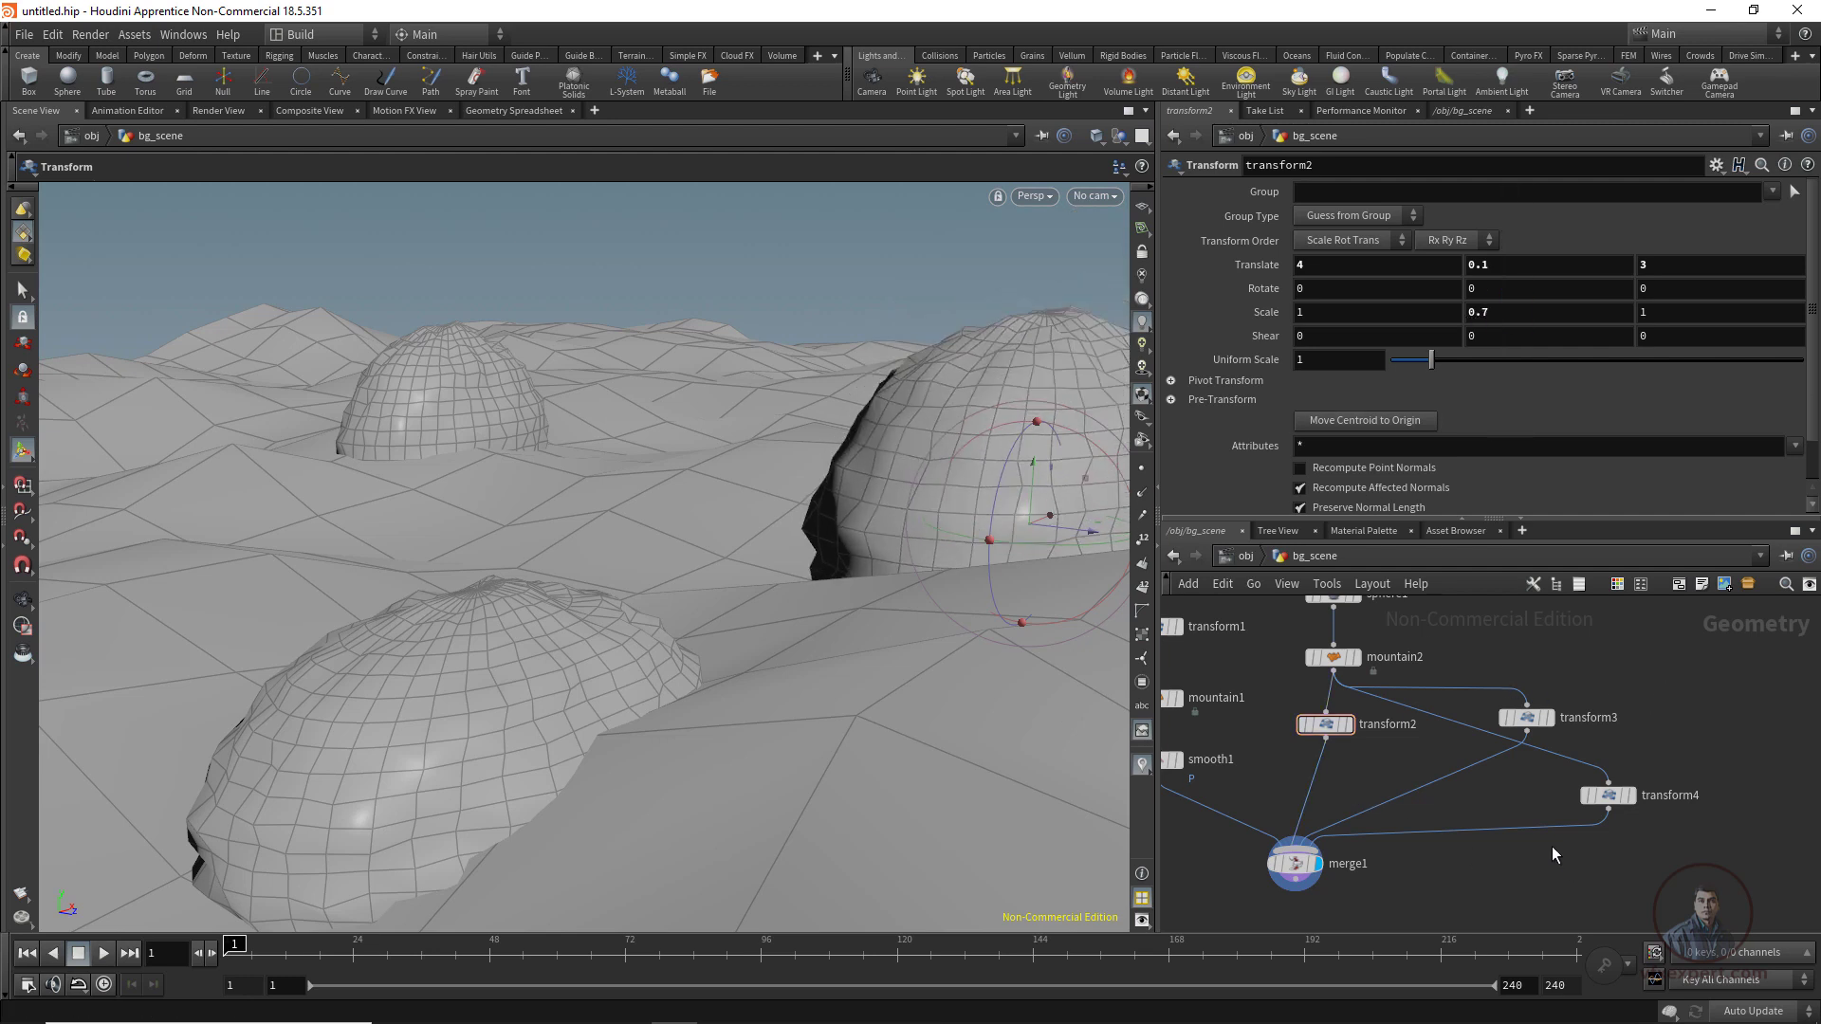
# Go back up to the obj level and switch the viewport to the Select tool.
pyautogui.moveTo(1551, 846); pyautogui.dragTo(1582, 839, button='middle')
pyautogui.scroll(-3, 1506, 776)
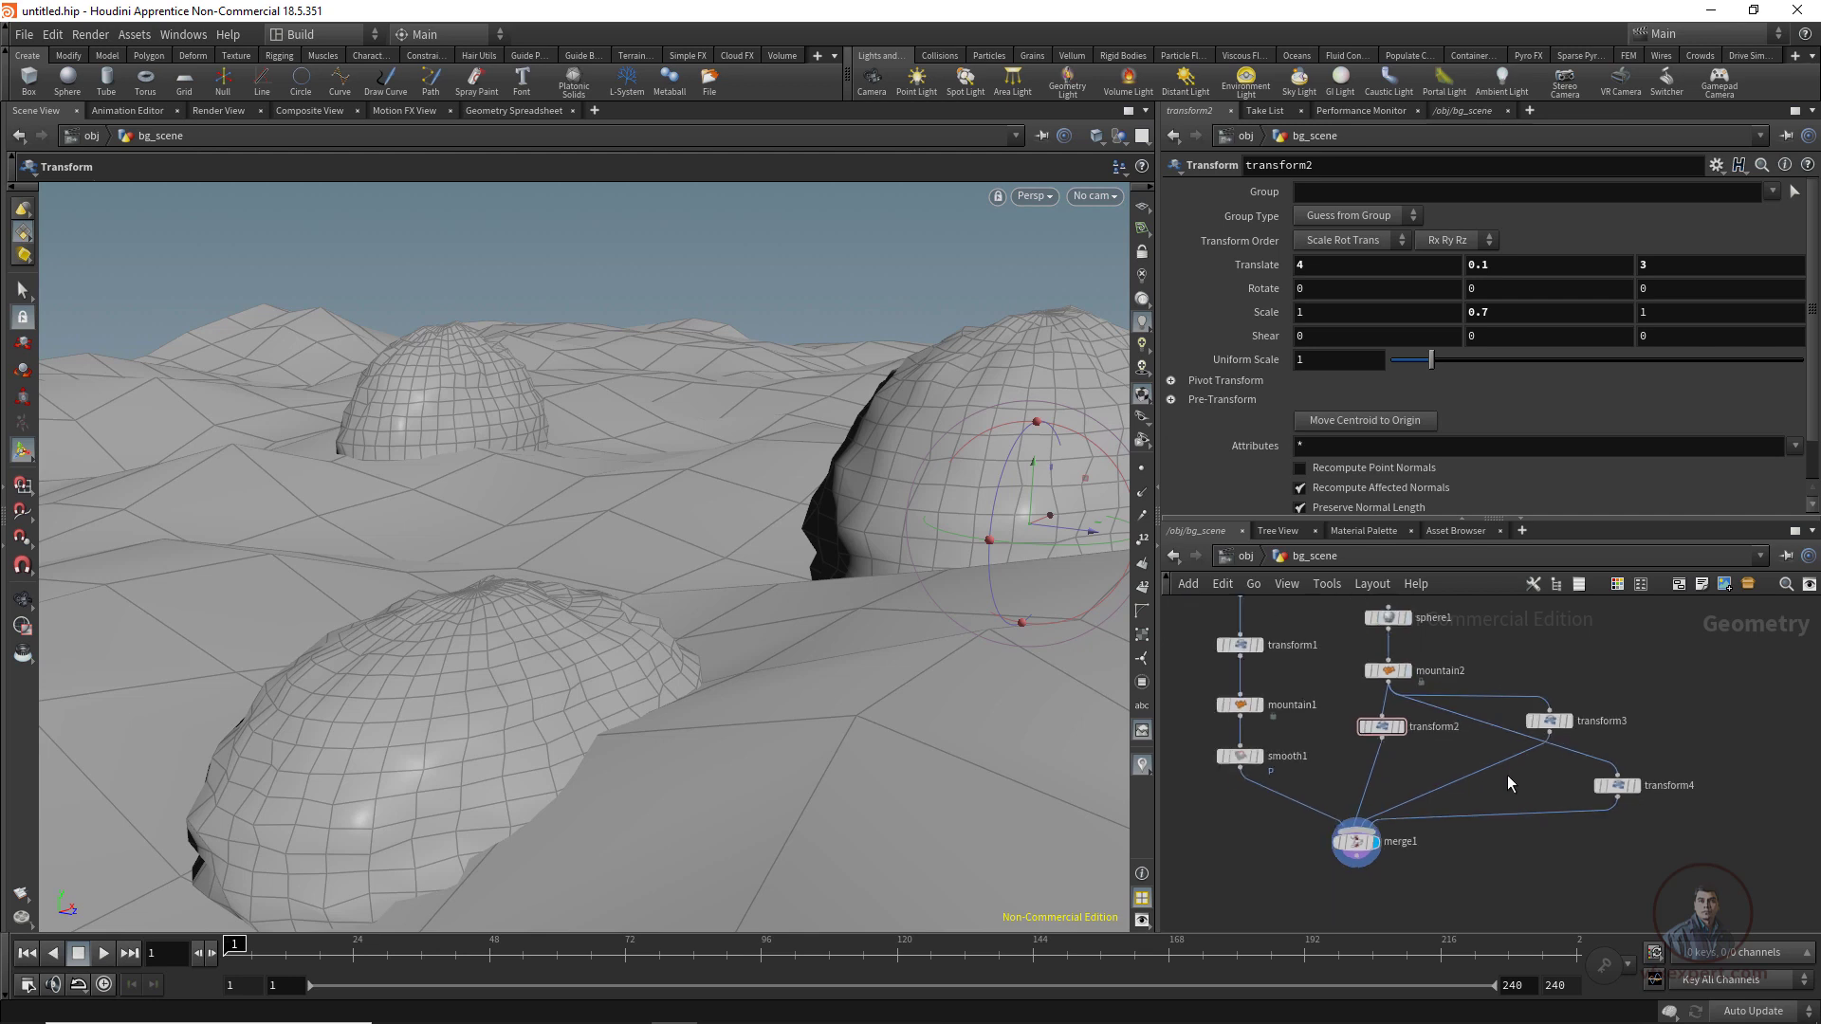
pyautogui.scroll(1, 1510, 744)
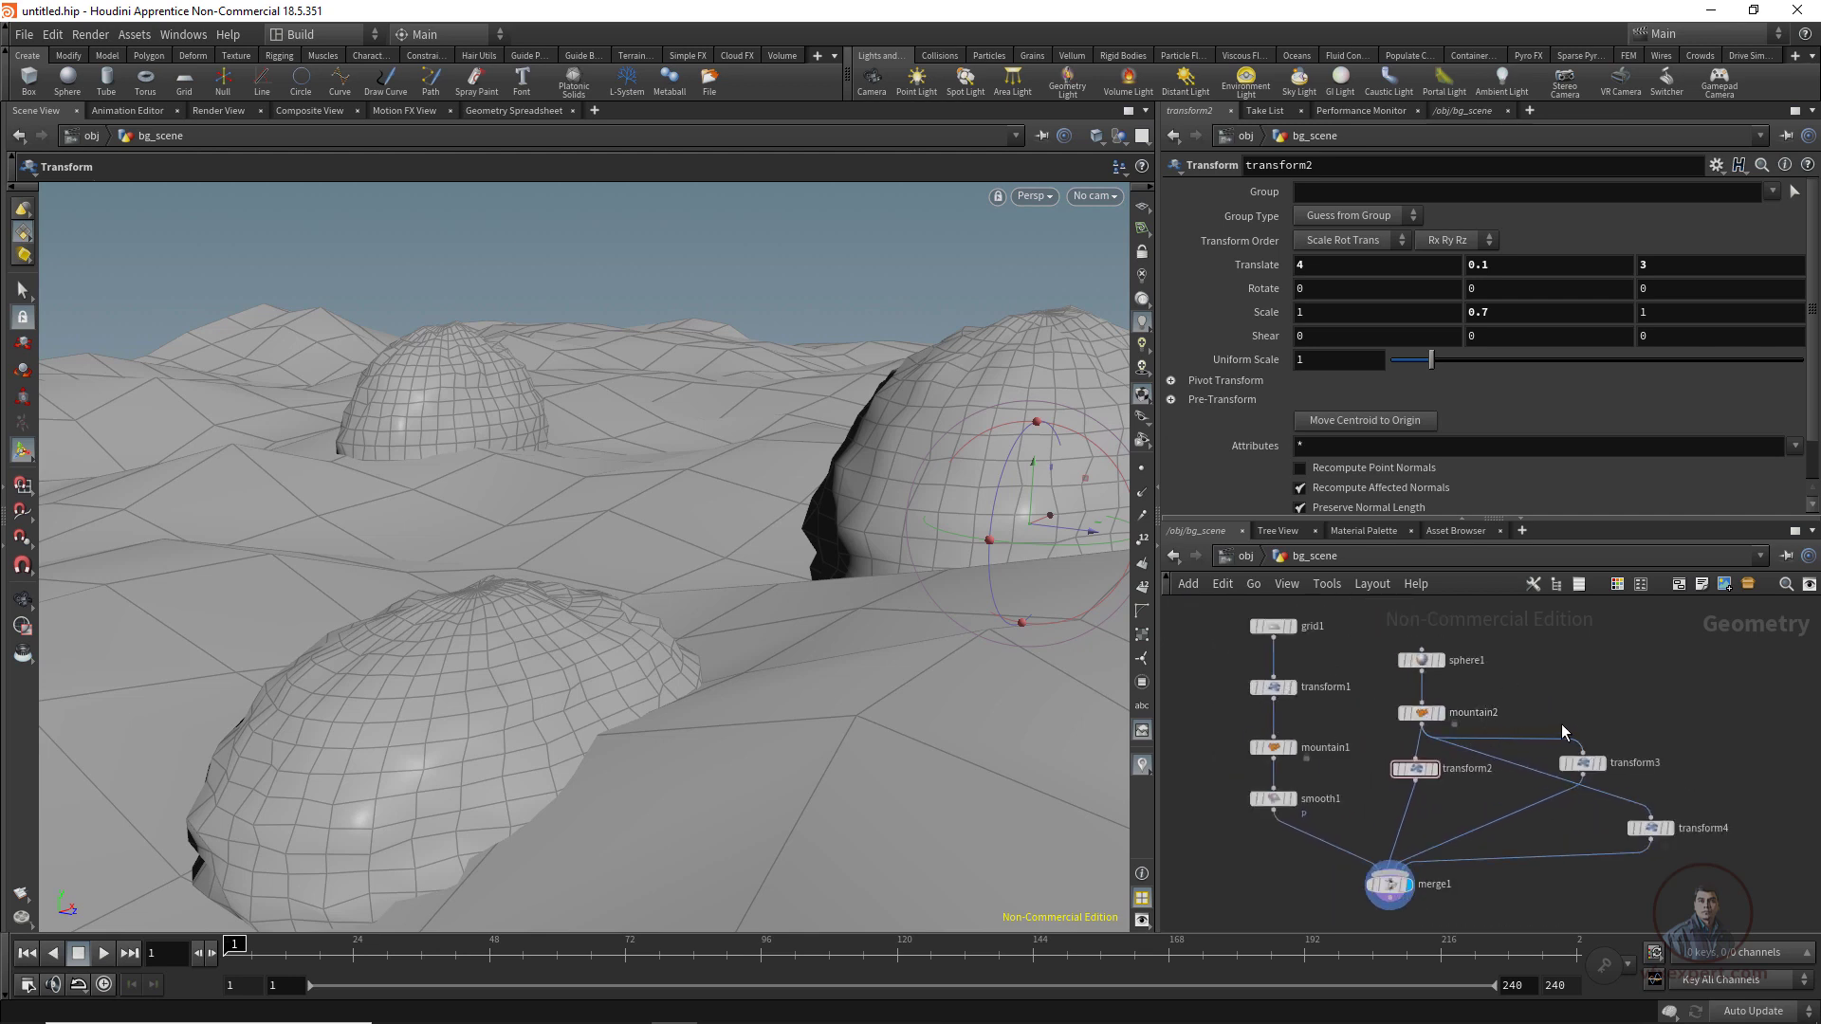
pyautogui.moveTo(1593, 692); pyautogui.dragTo(1578, 690, button='middle')
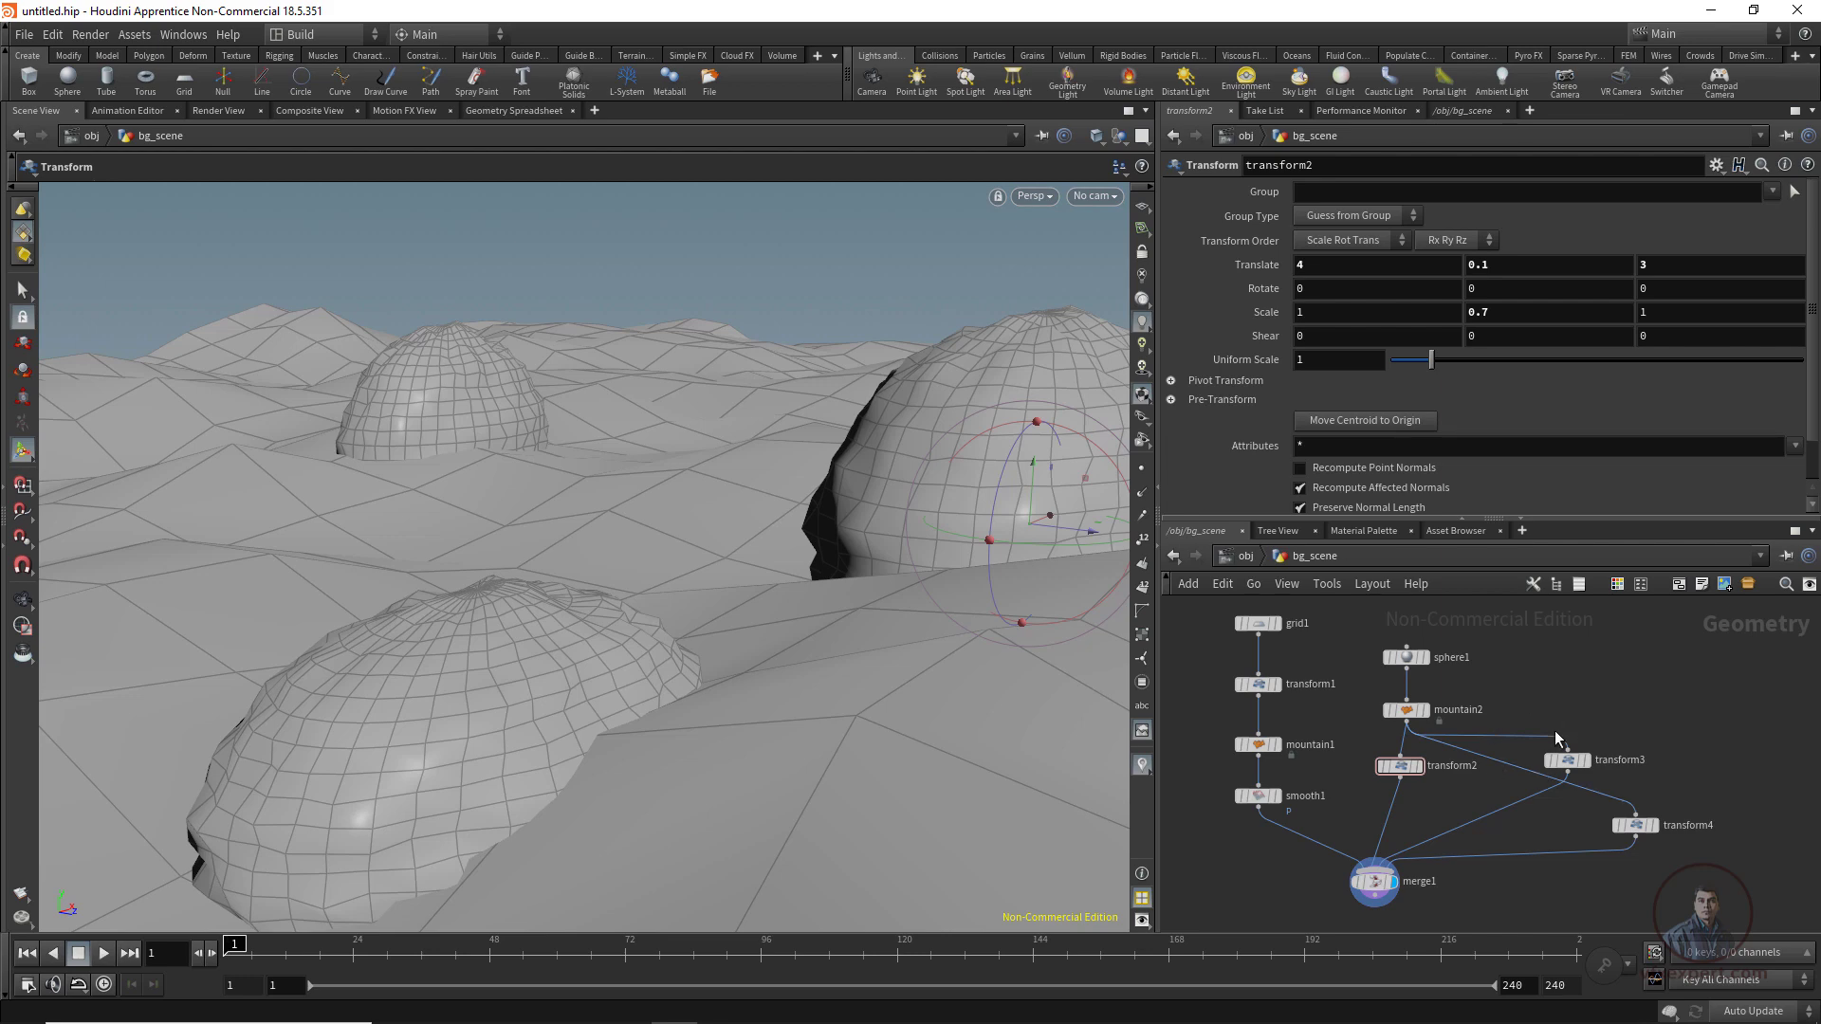
pyautogui.click(1245, 557)
pyautogui.click(1283, 707)
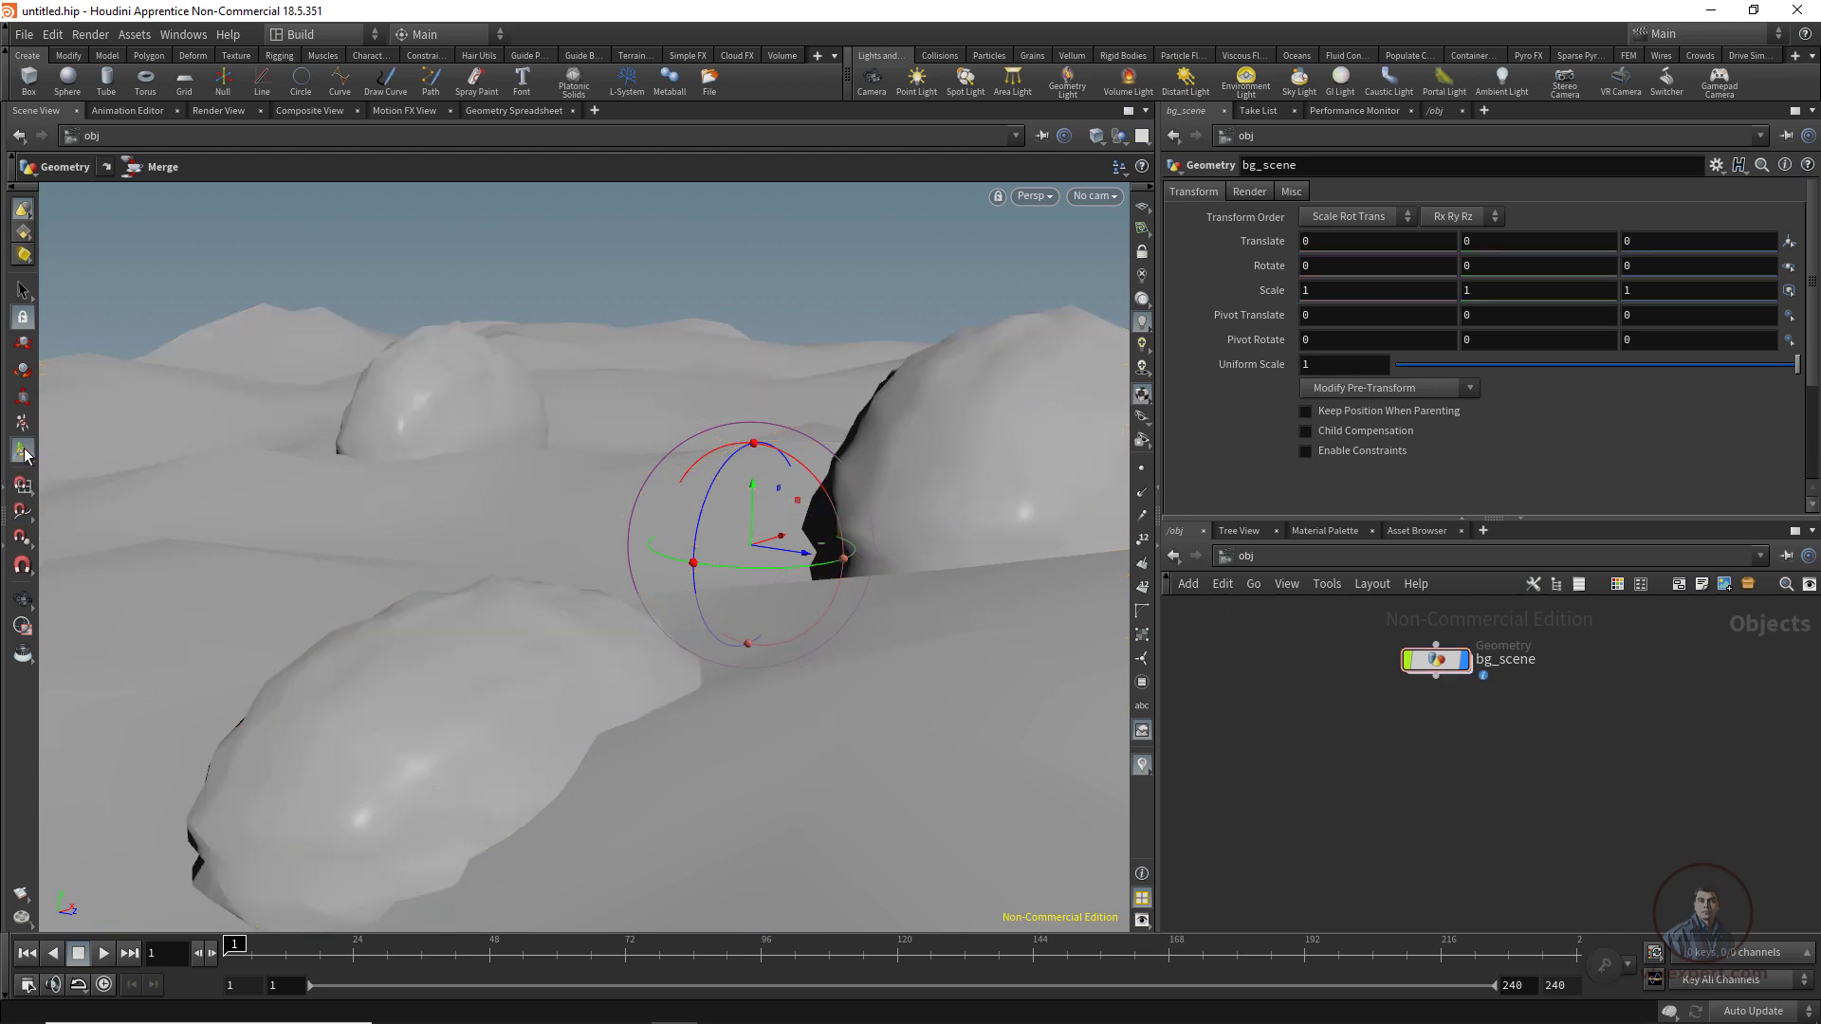
pyautogui.click(23, 291)
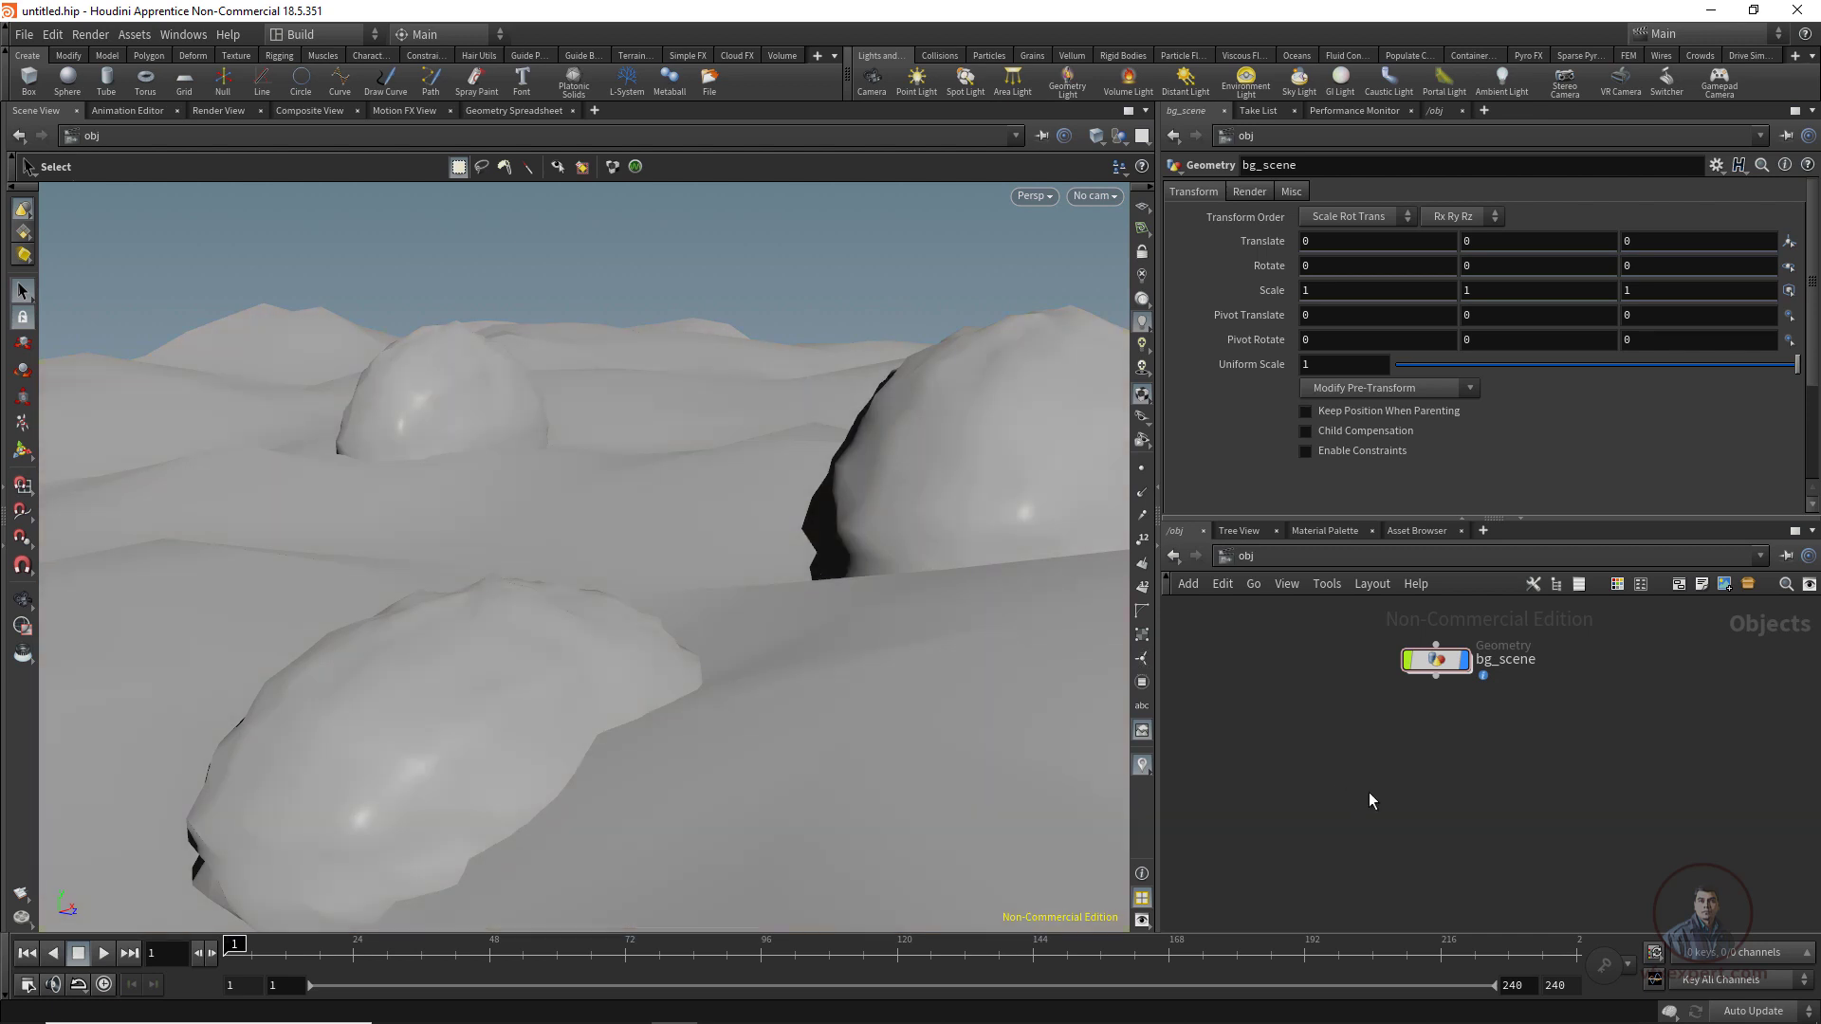
# Reposition the bg_scene node in the object network.
pyautogui.moveTo(1441, 742); pyautogui.dragTo(1449, 800, button='middle')
pyautogui.moveTo(1454, 718); pyautogui.dragTo(1454, 730)
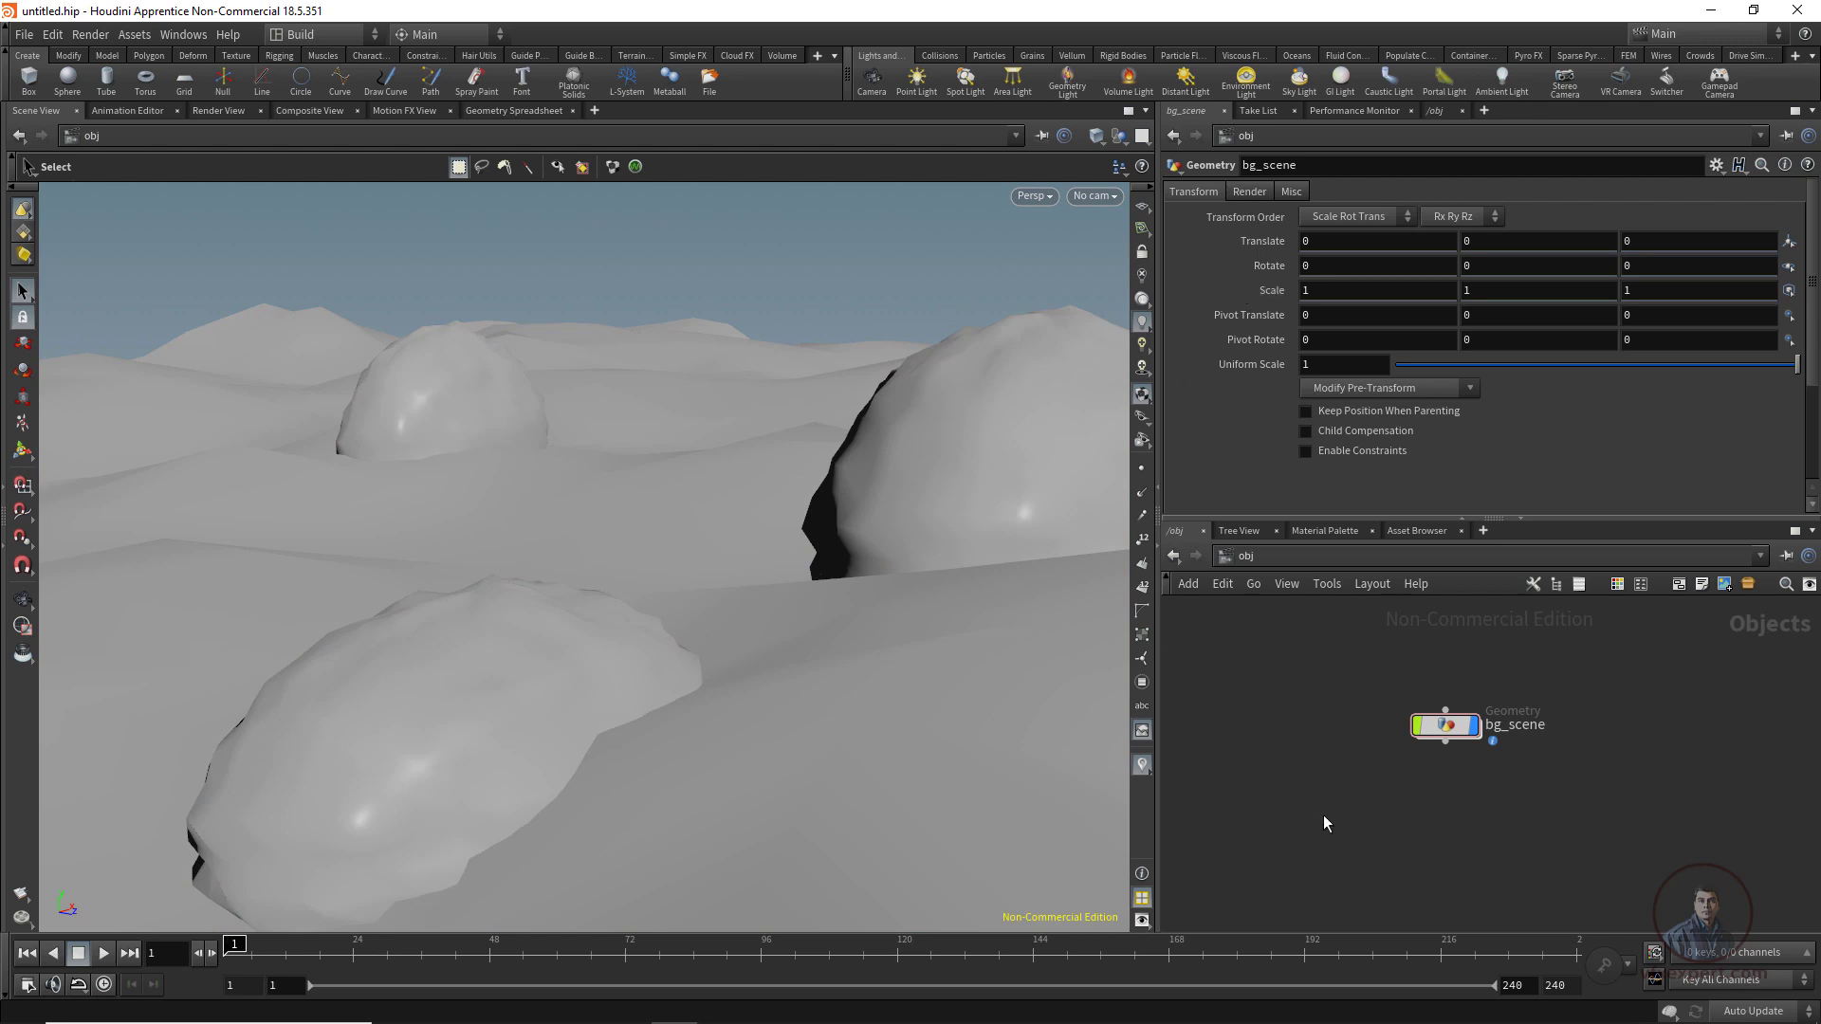
pyautogui.moveTo(1324, 817); pyautogui.dragTo(1292, 826, button='middle')
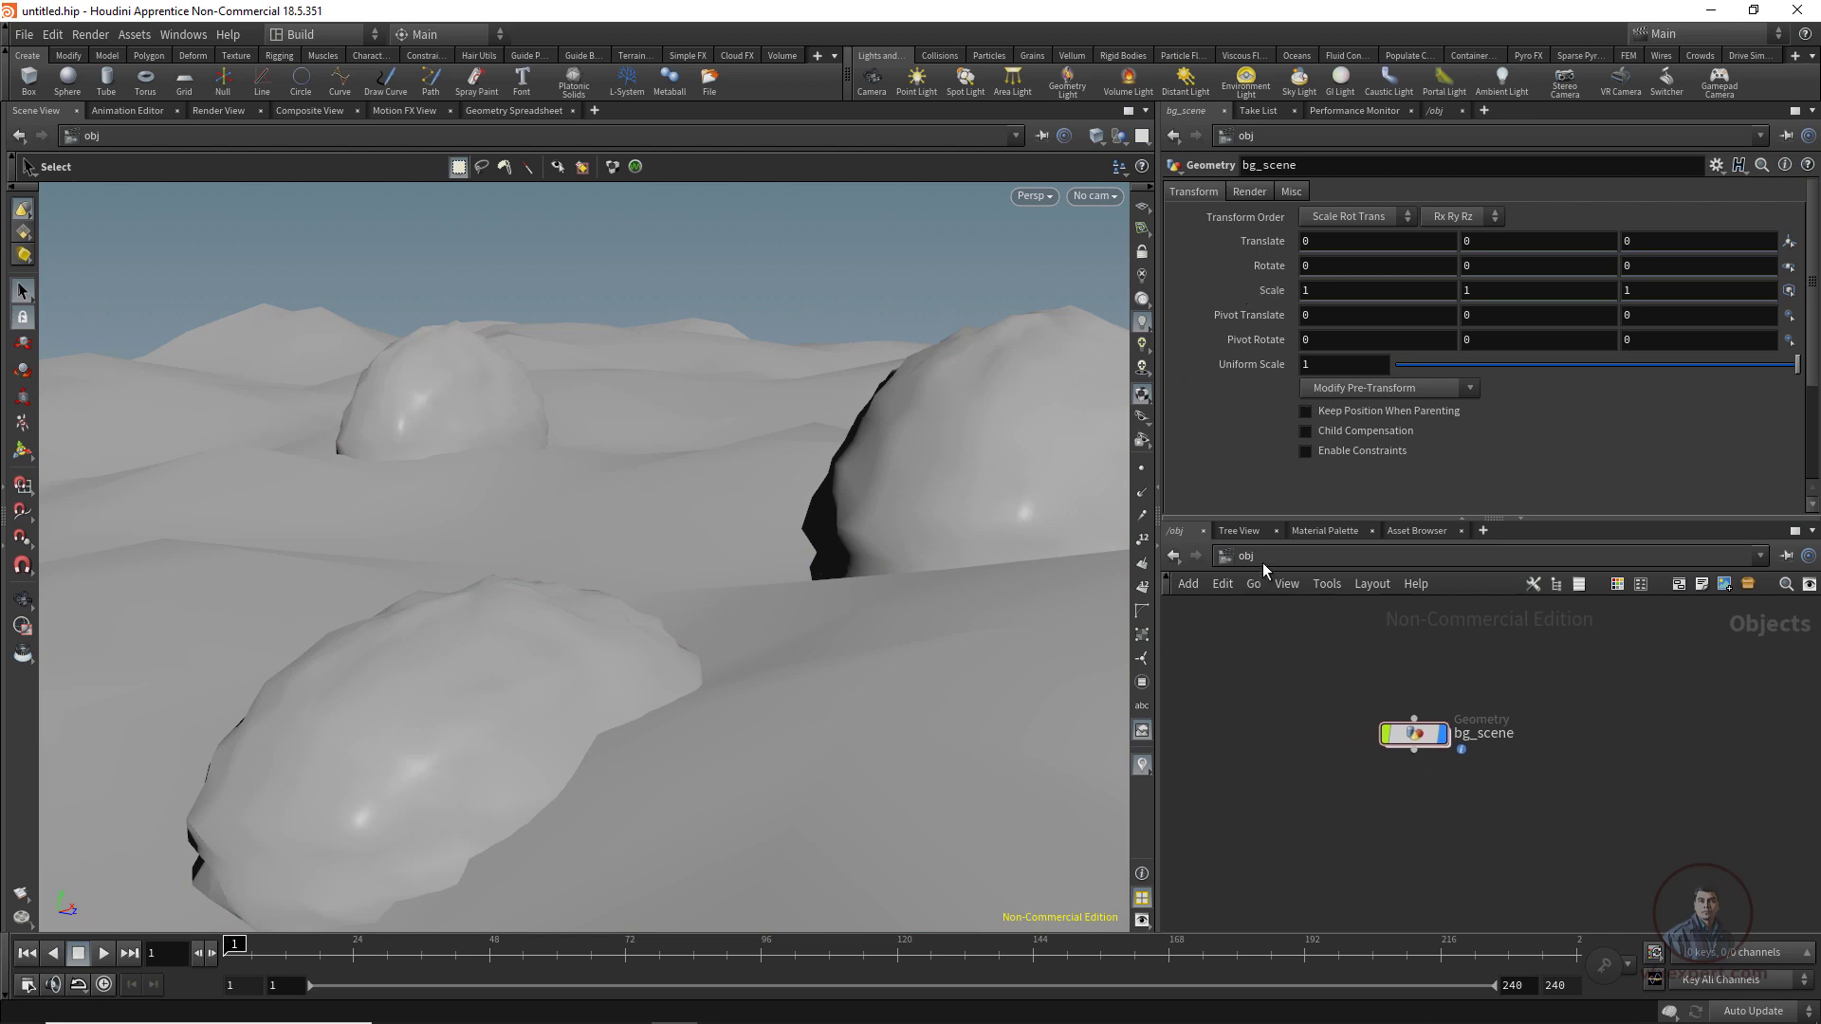
pyautogui.moveTo(1428, 740); pyautogui.dragTo(1425, 721)
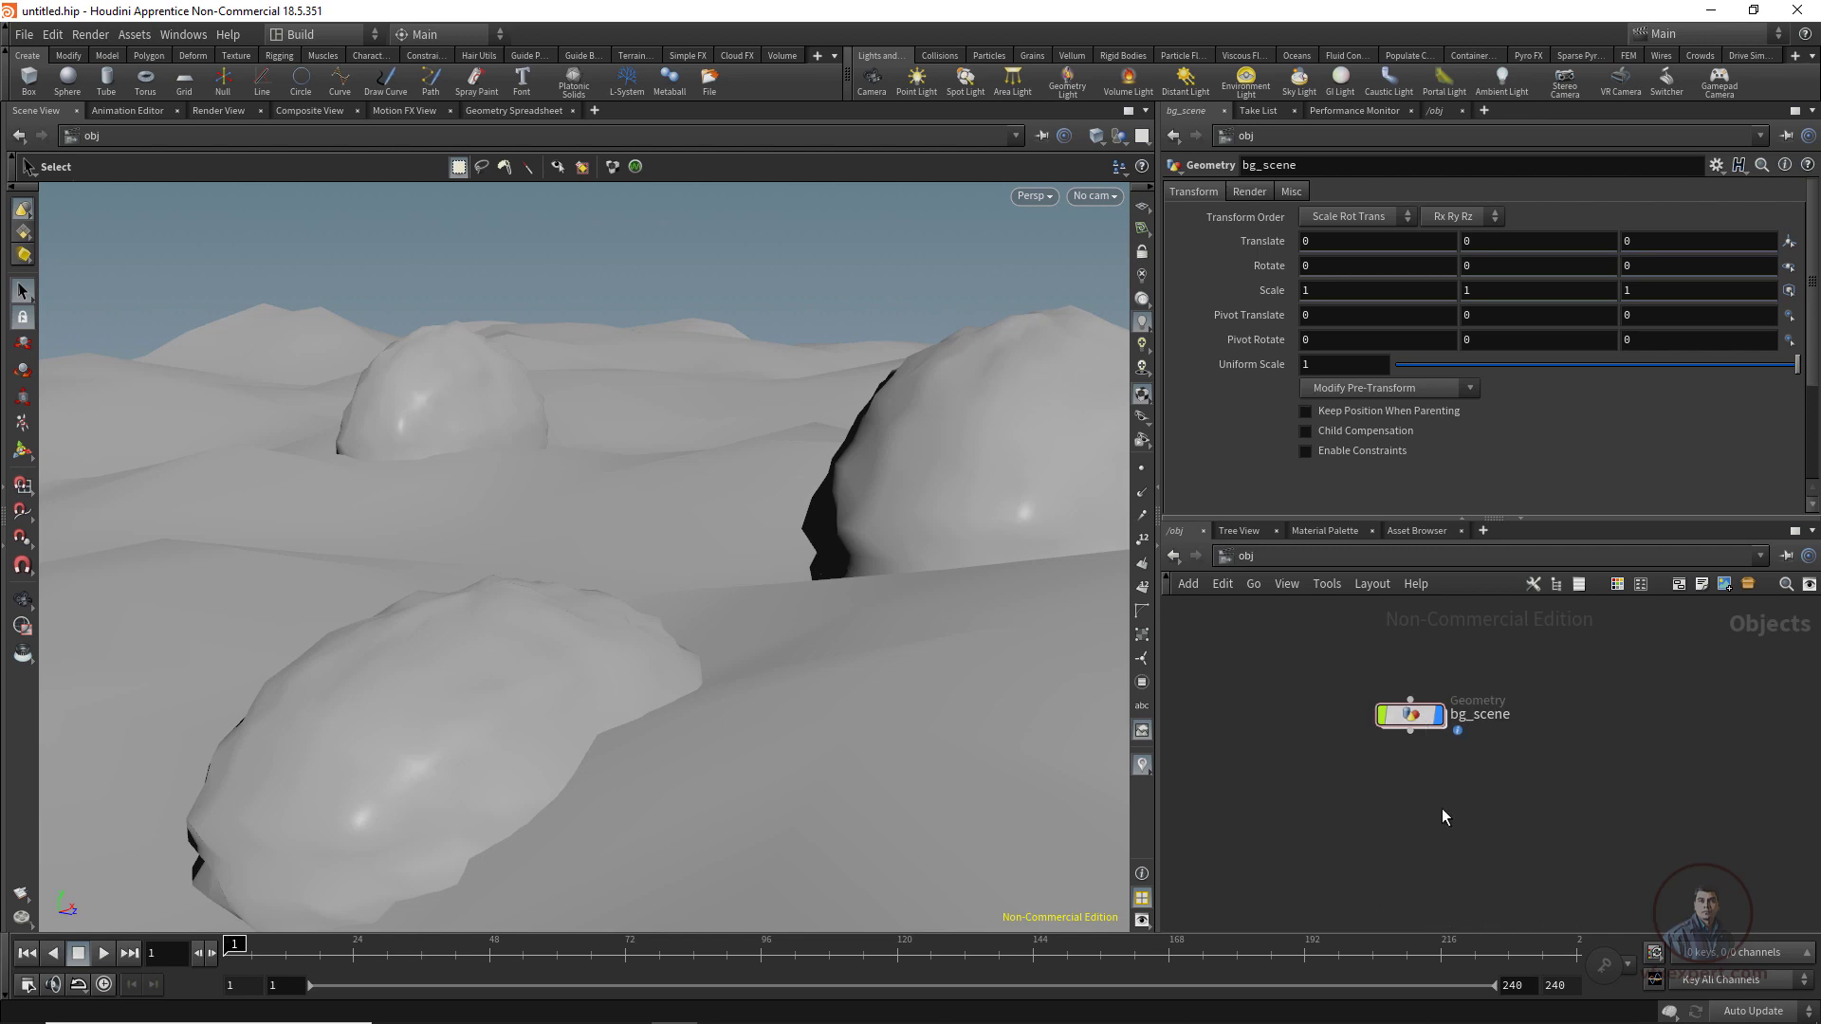
pyautogui.press('Tab')
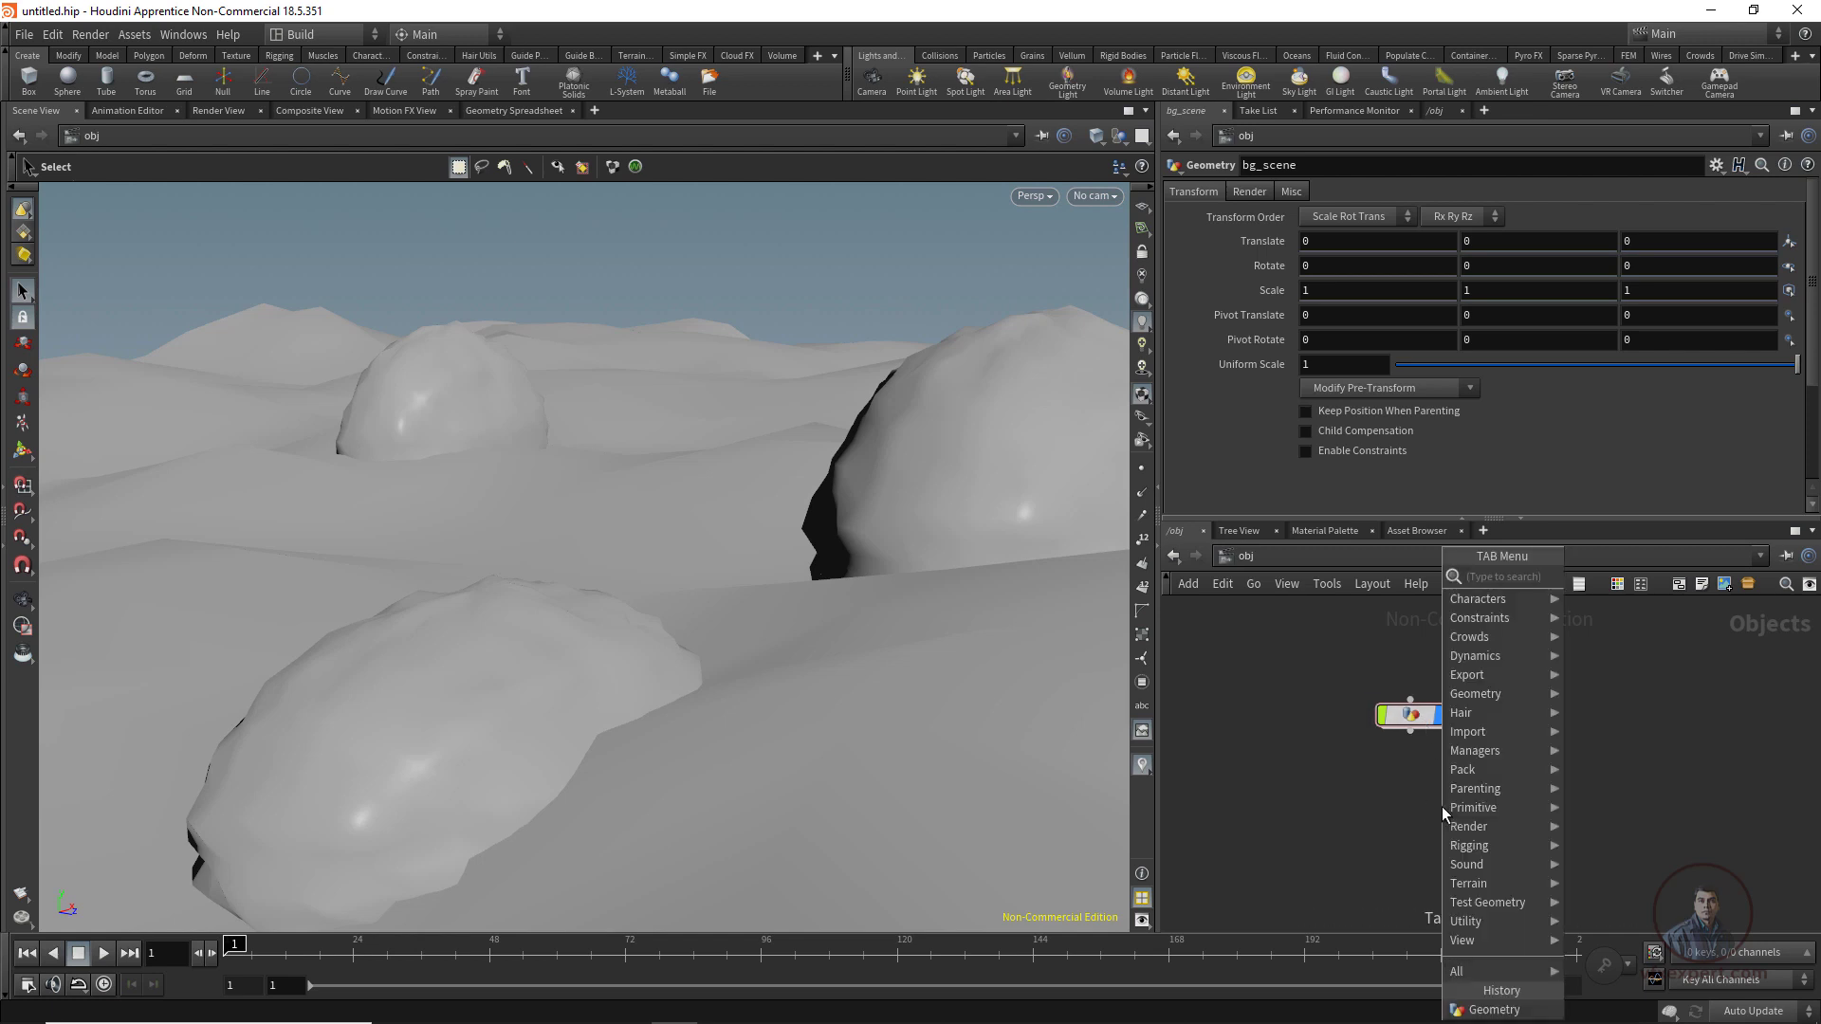
pyautogui.write('cam')
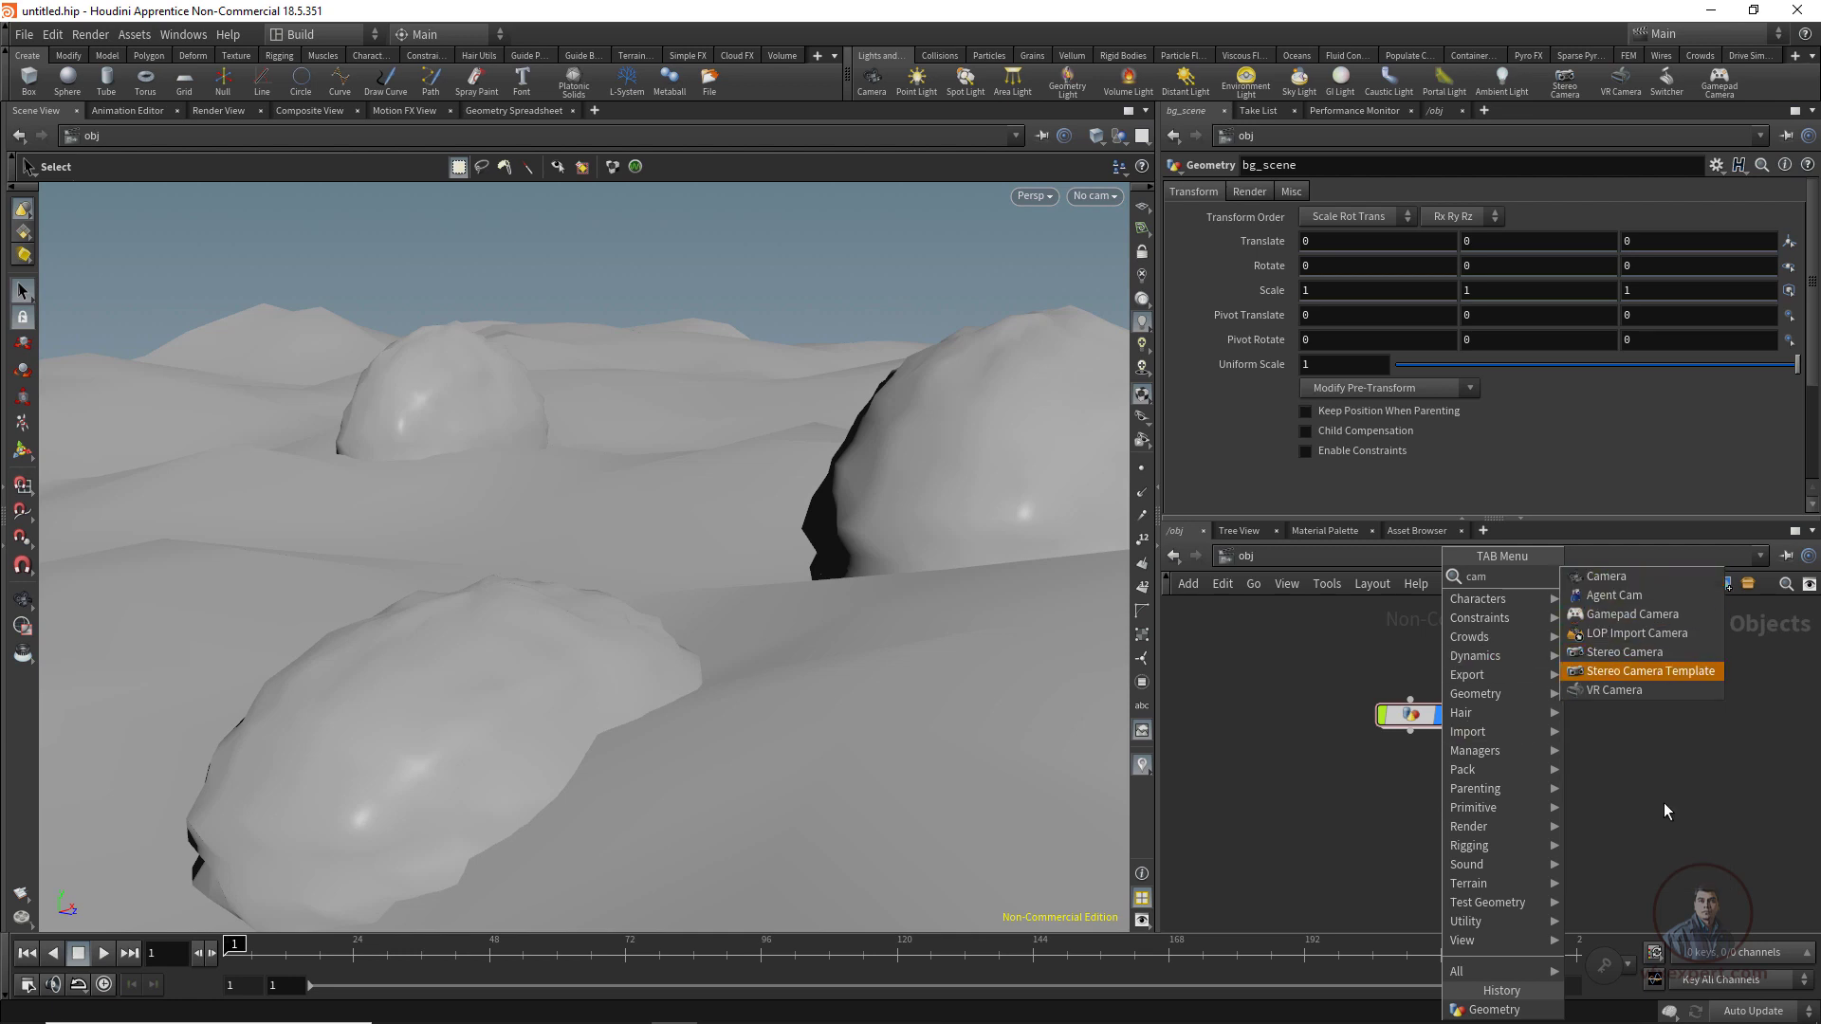
pyautogui.press('Escape')
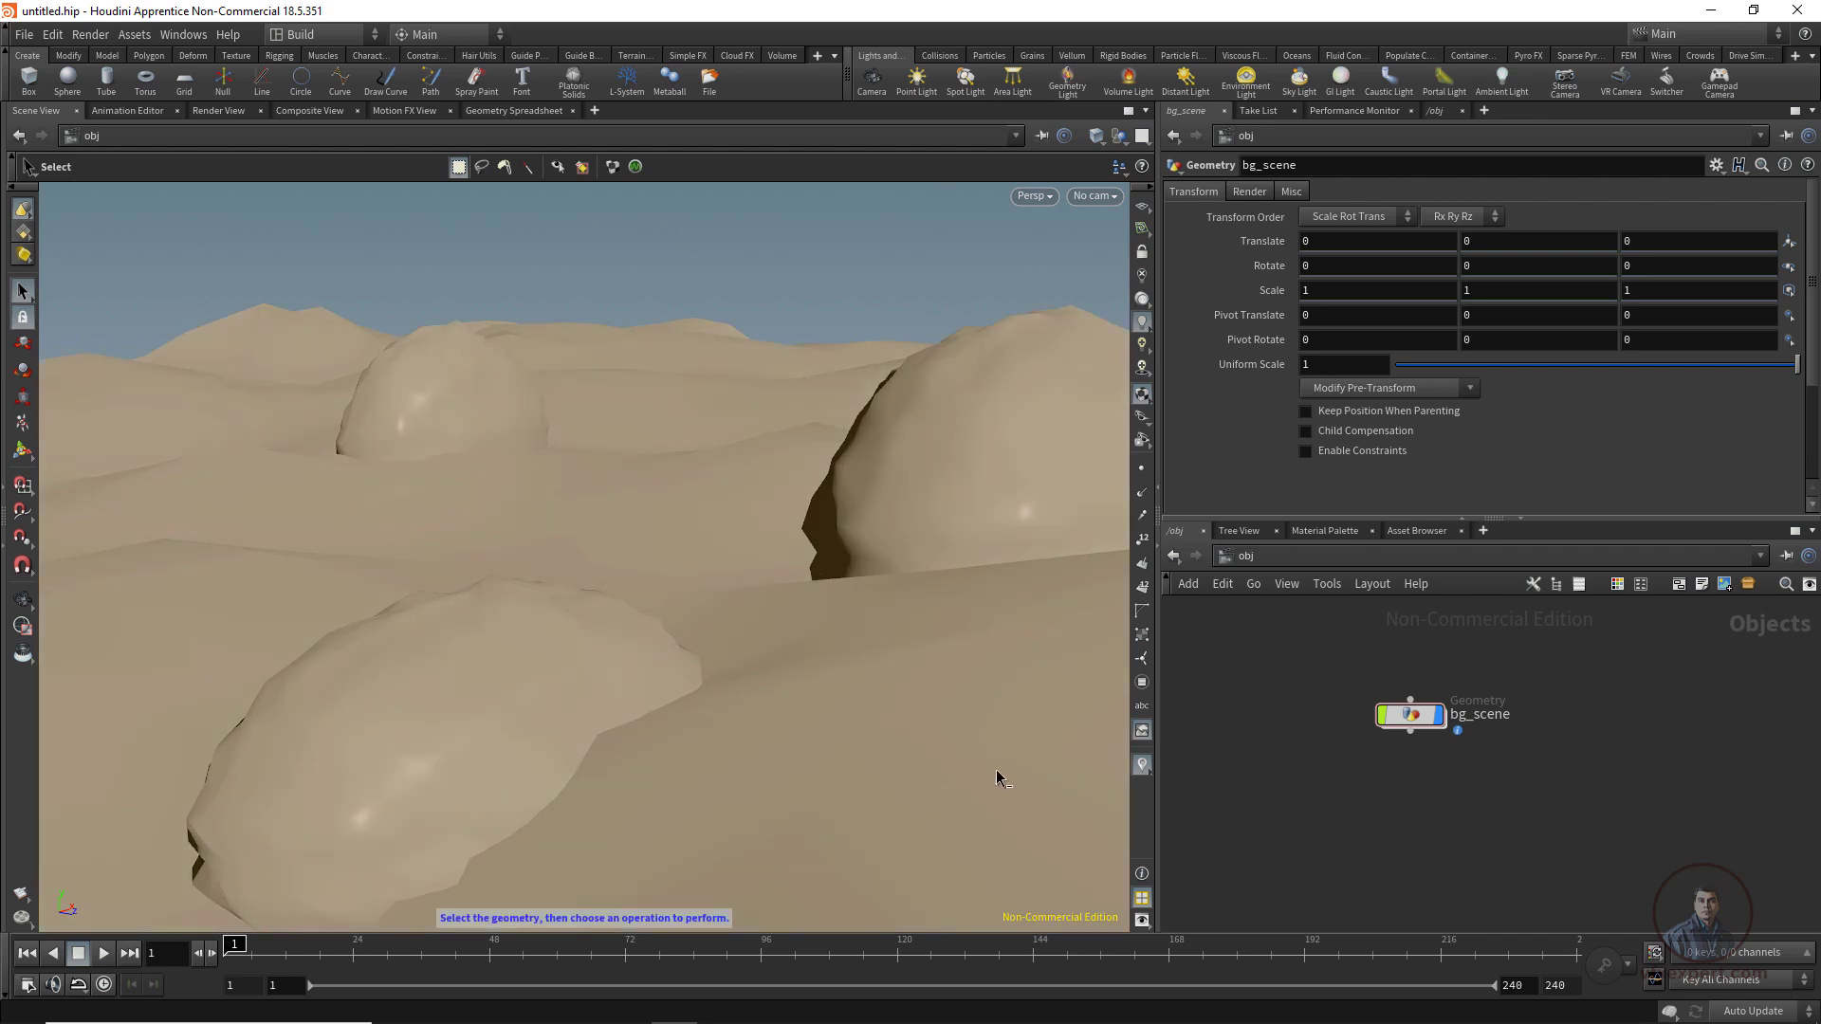
pyautogui.click(1117, 197)
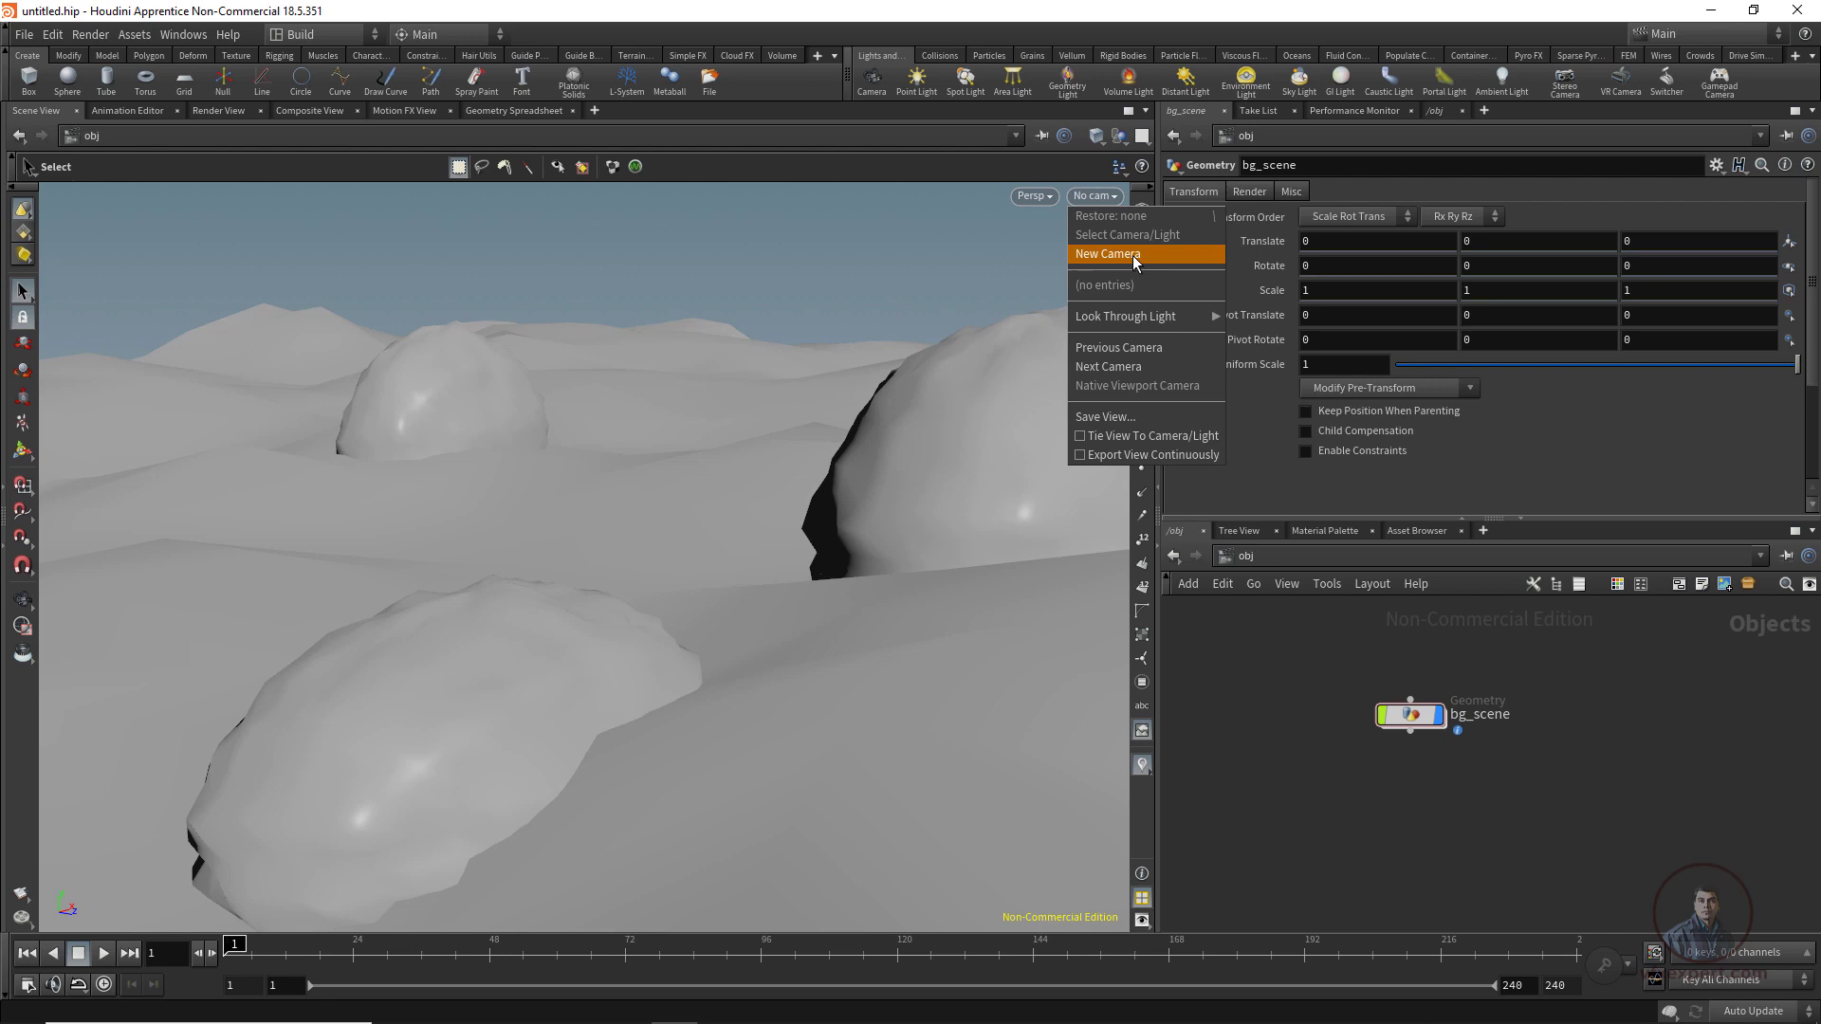
pyautogui.click(1231, 683)
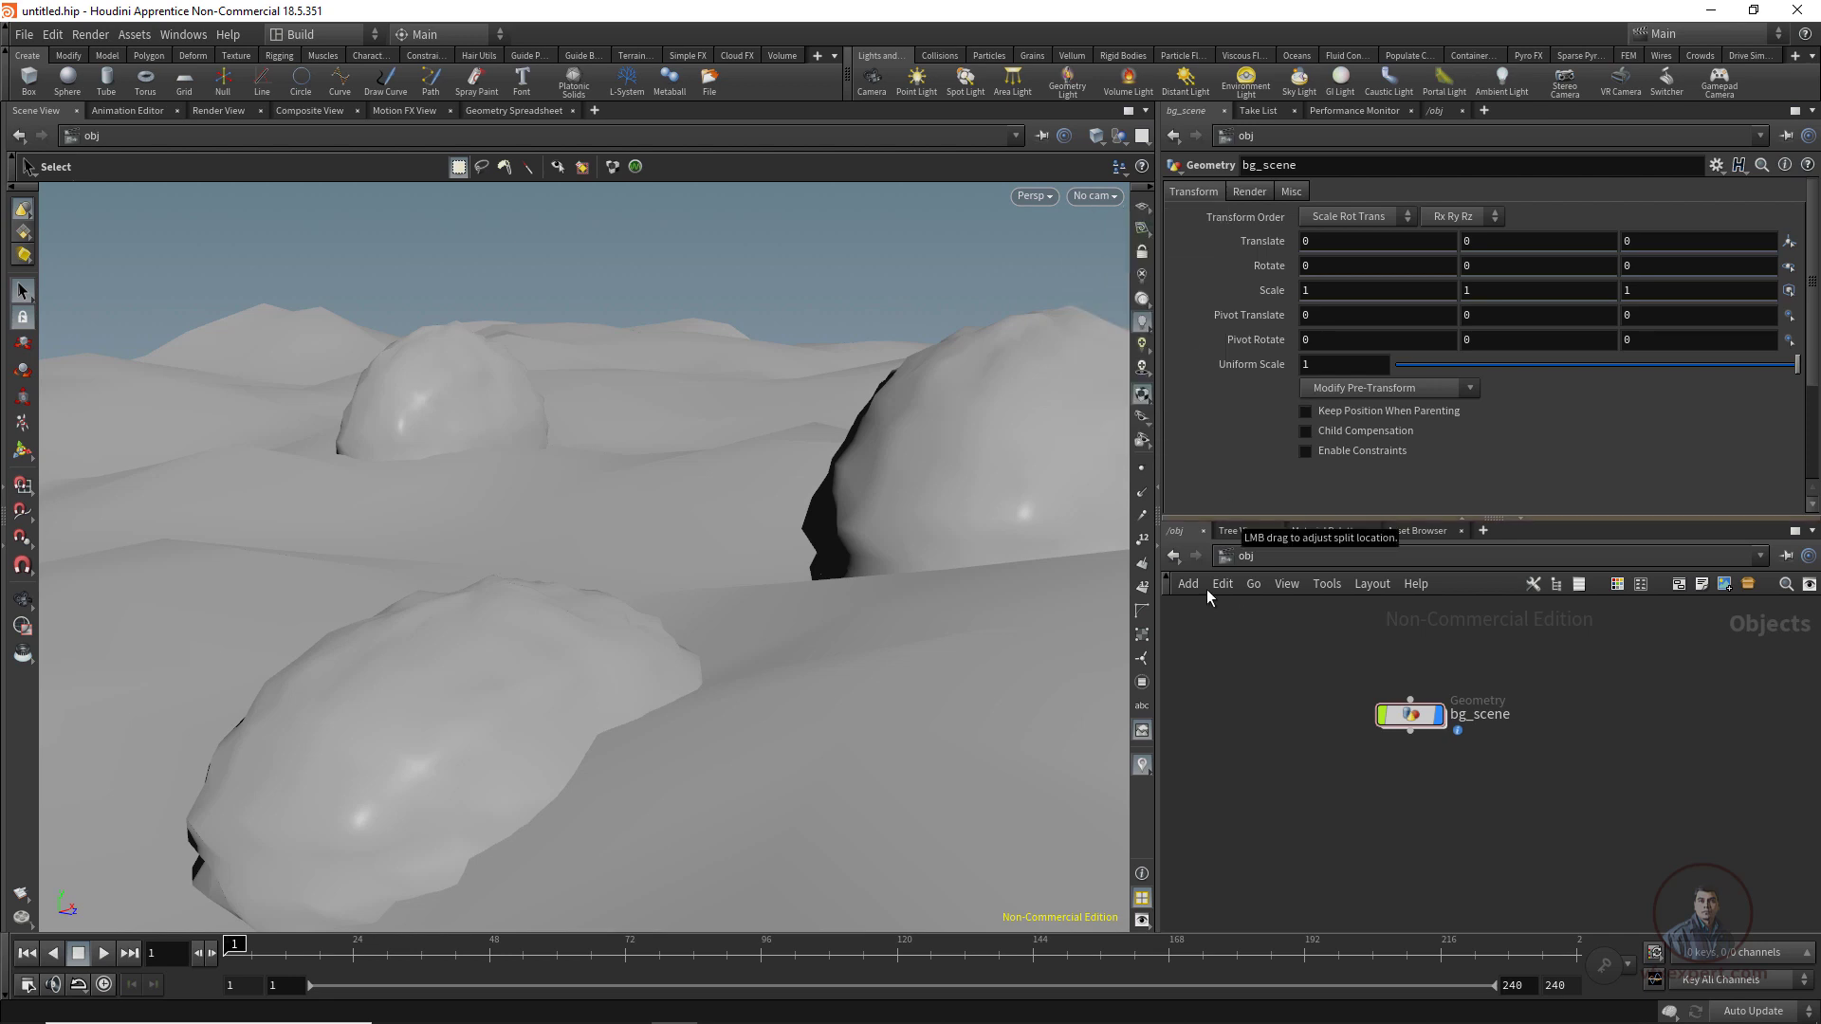
# Create a camera matching the current view and rename it mail_camera.
pyautogui.keyDown('ctrl'); pyautogui.click(871, 79); pyautogui.keyUp('ctrl')
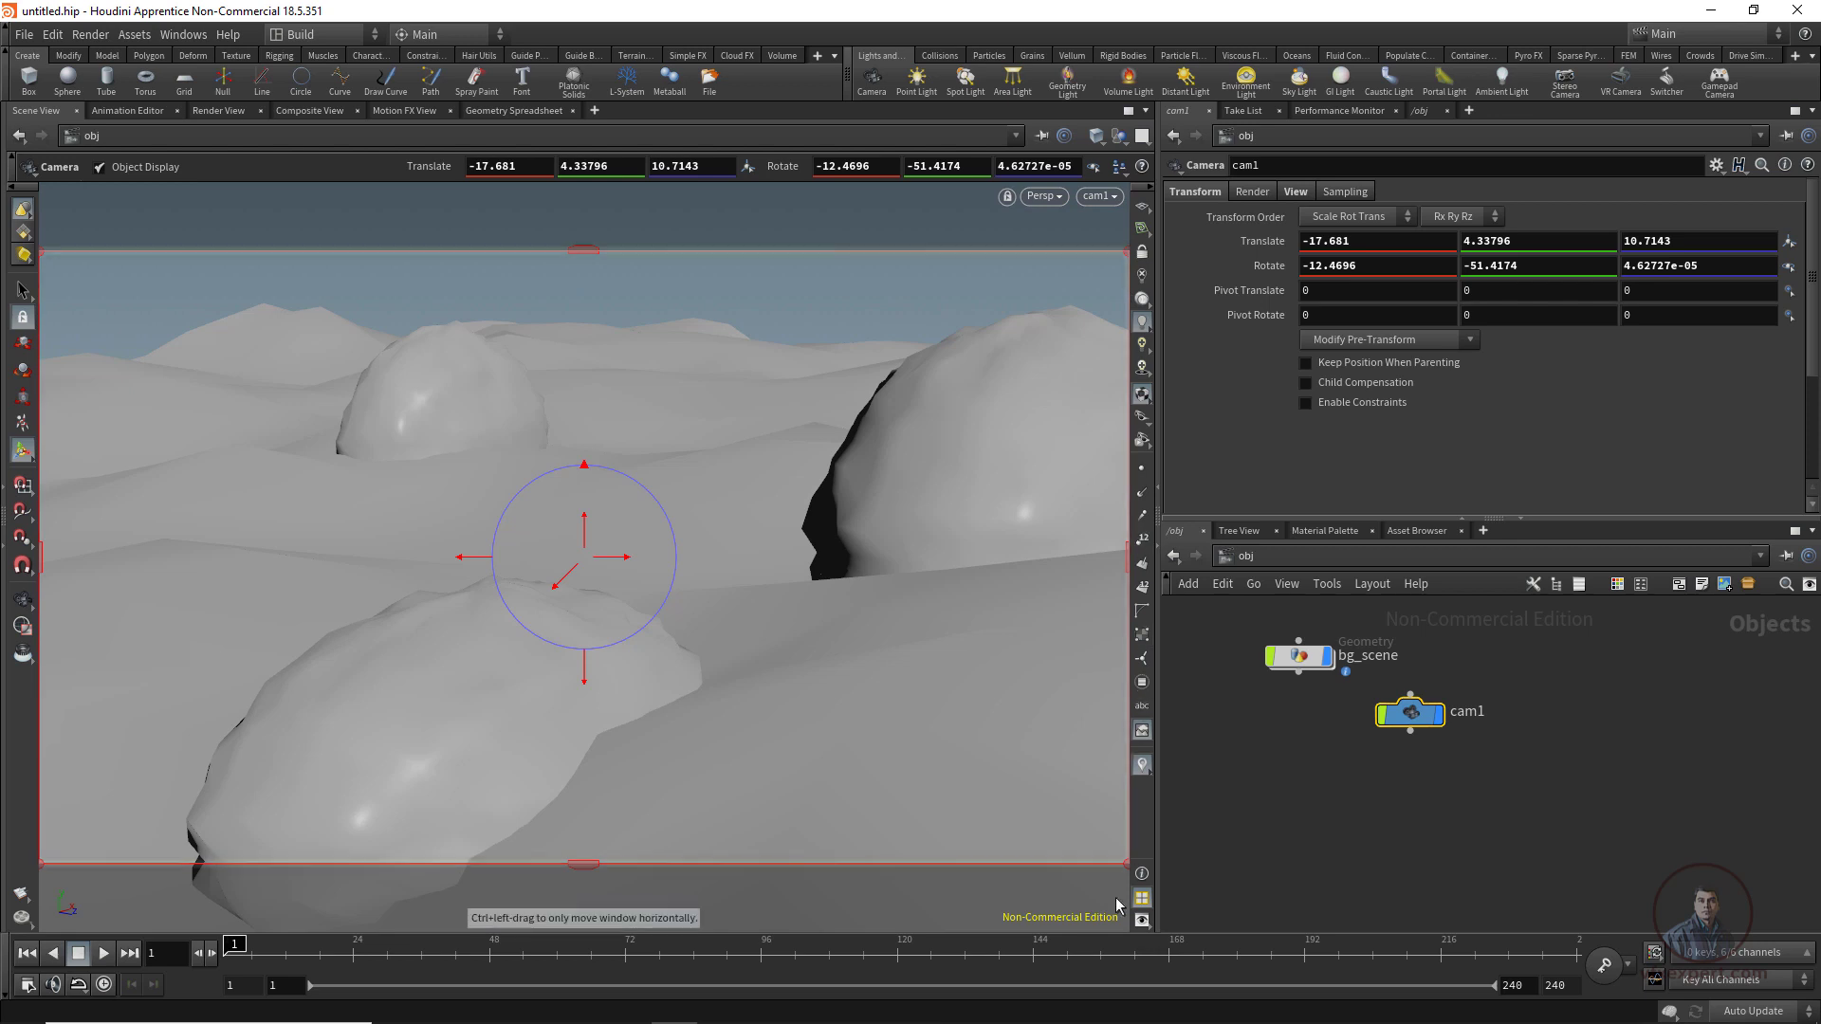
pyautogui.moveTo(1492, 772); pyautogui.dragTo(1555, 821, button='middle')
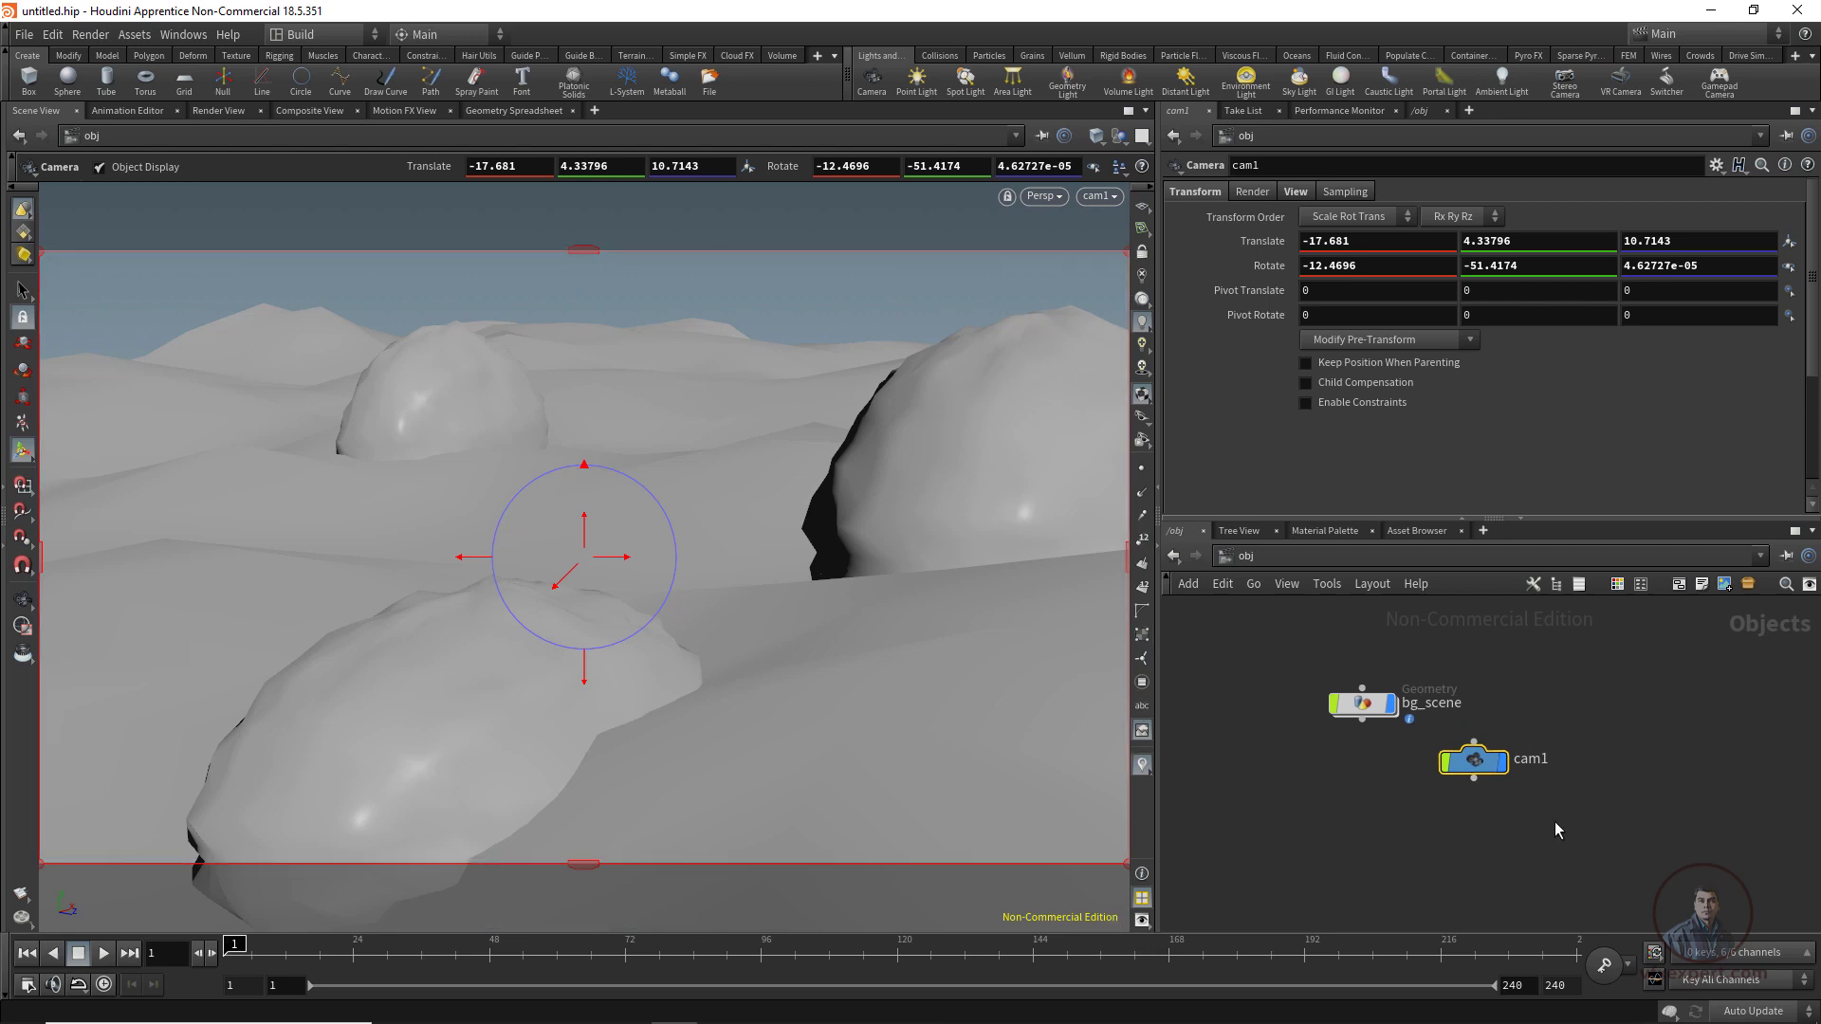
pyautogui.doubleClick(1534, 760)
pyautogui.doubleClick(1559, 760)
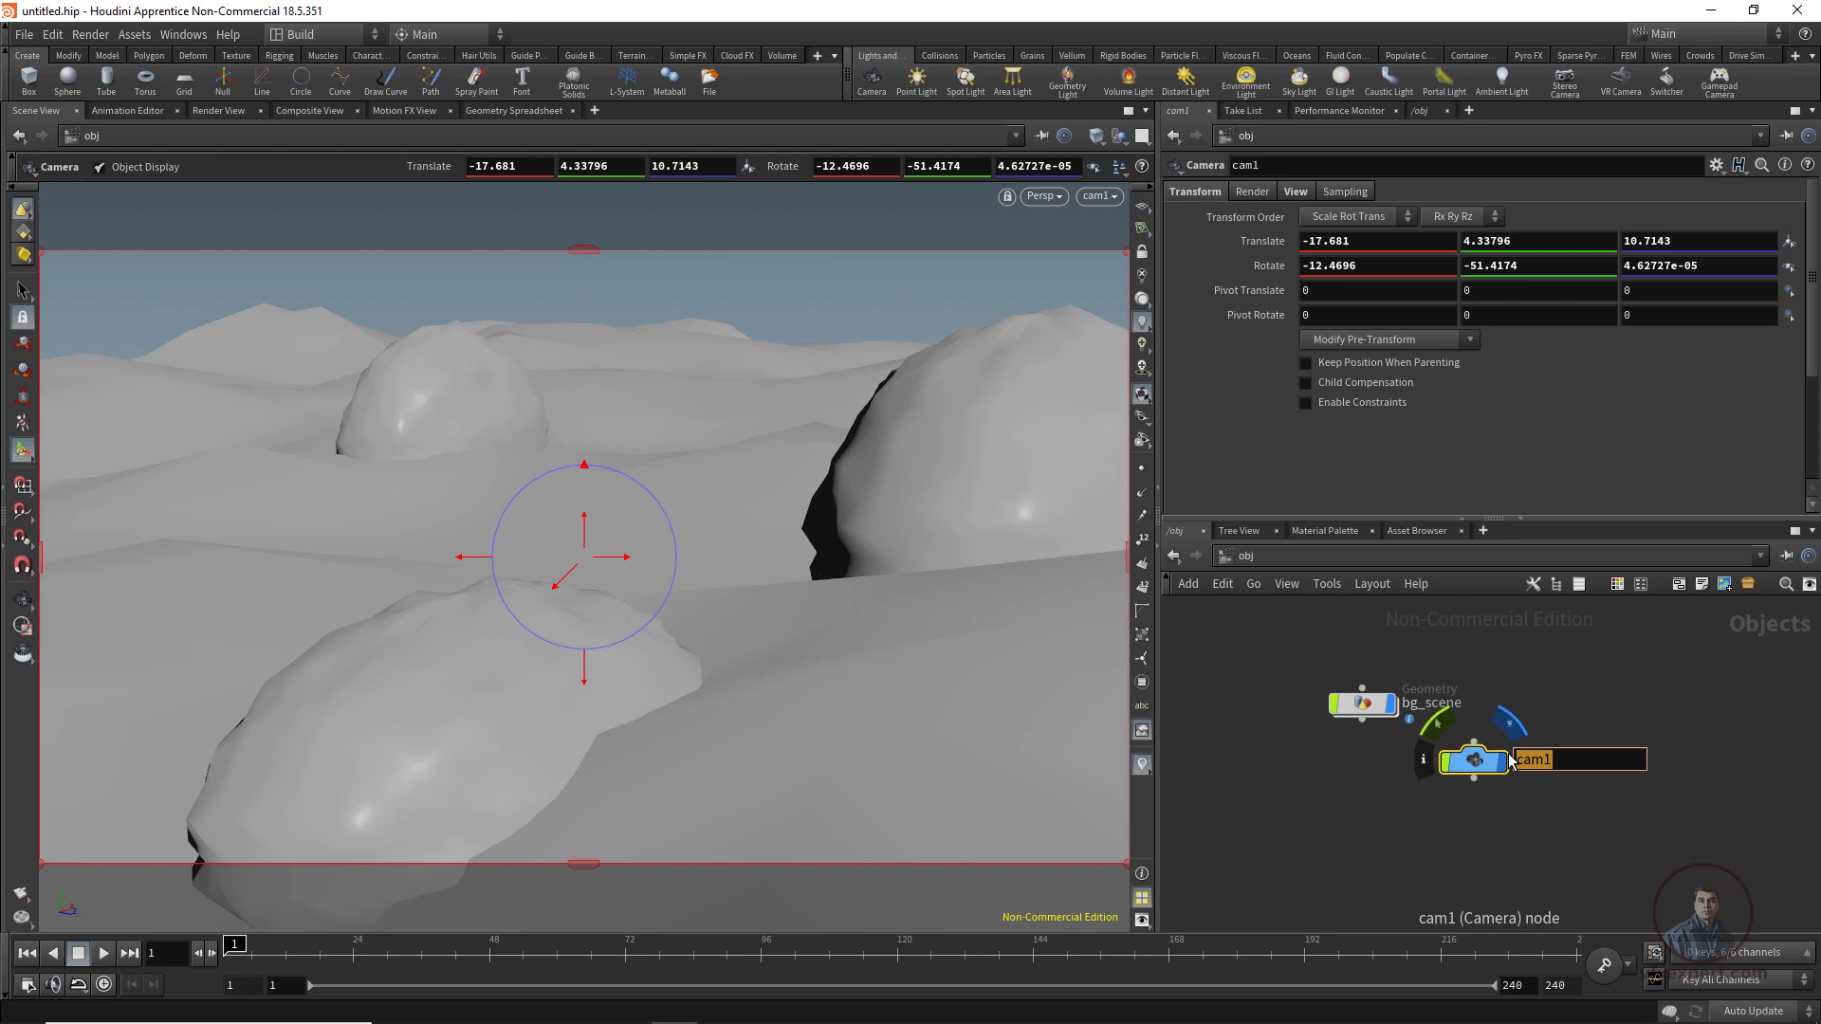
pyautogui.write('mail_camera')
pyautogui.press('Return')
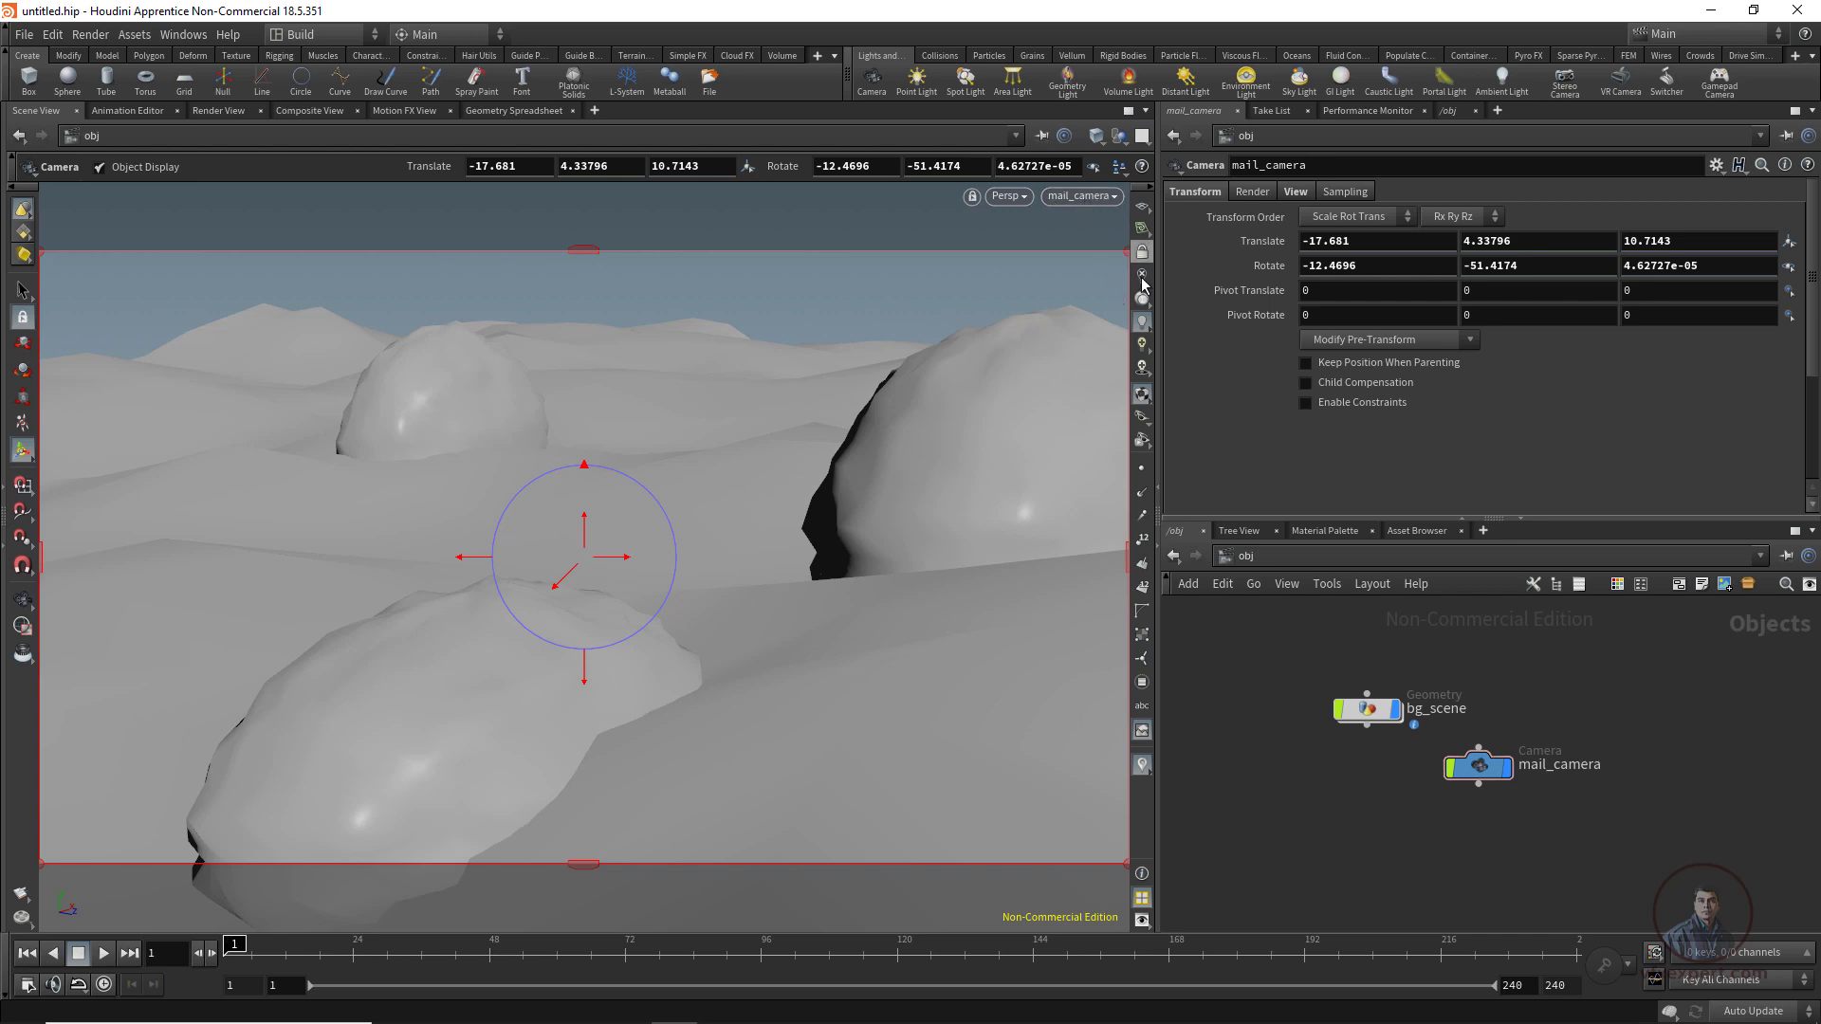
# Orbit the view away from the camera and switch back to looking through mail_camera.
pyautogui.moveTo(792, 540); pyautogui.dragTo(1011, 227)
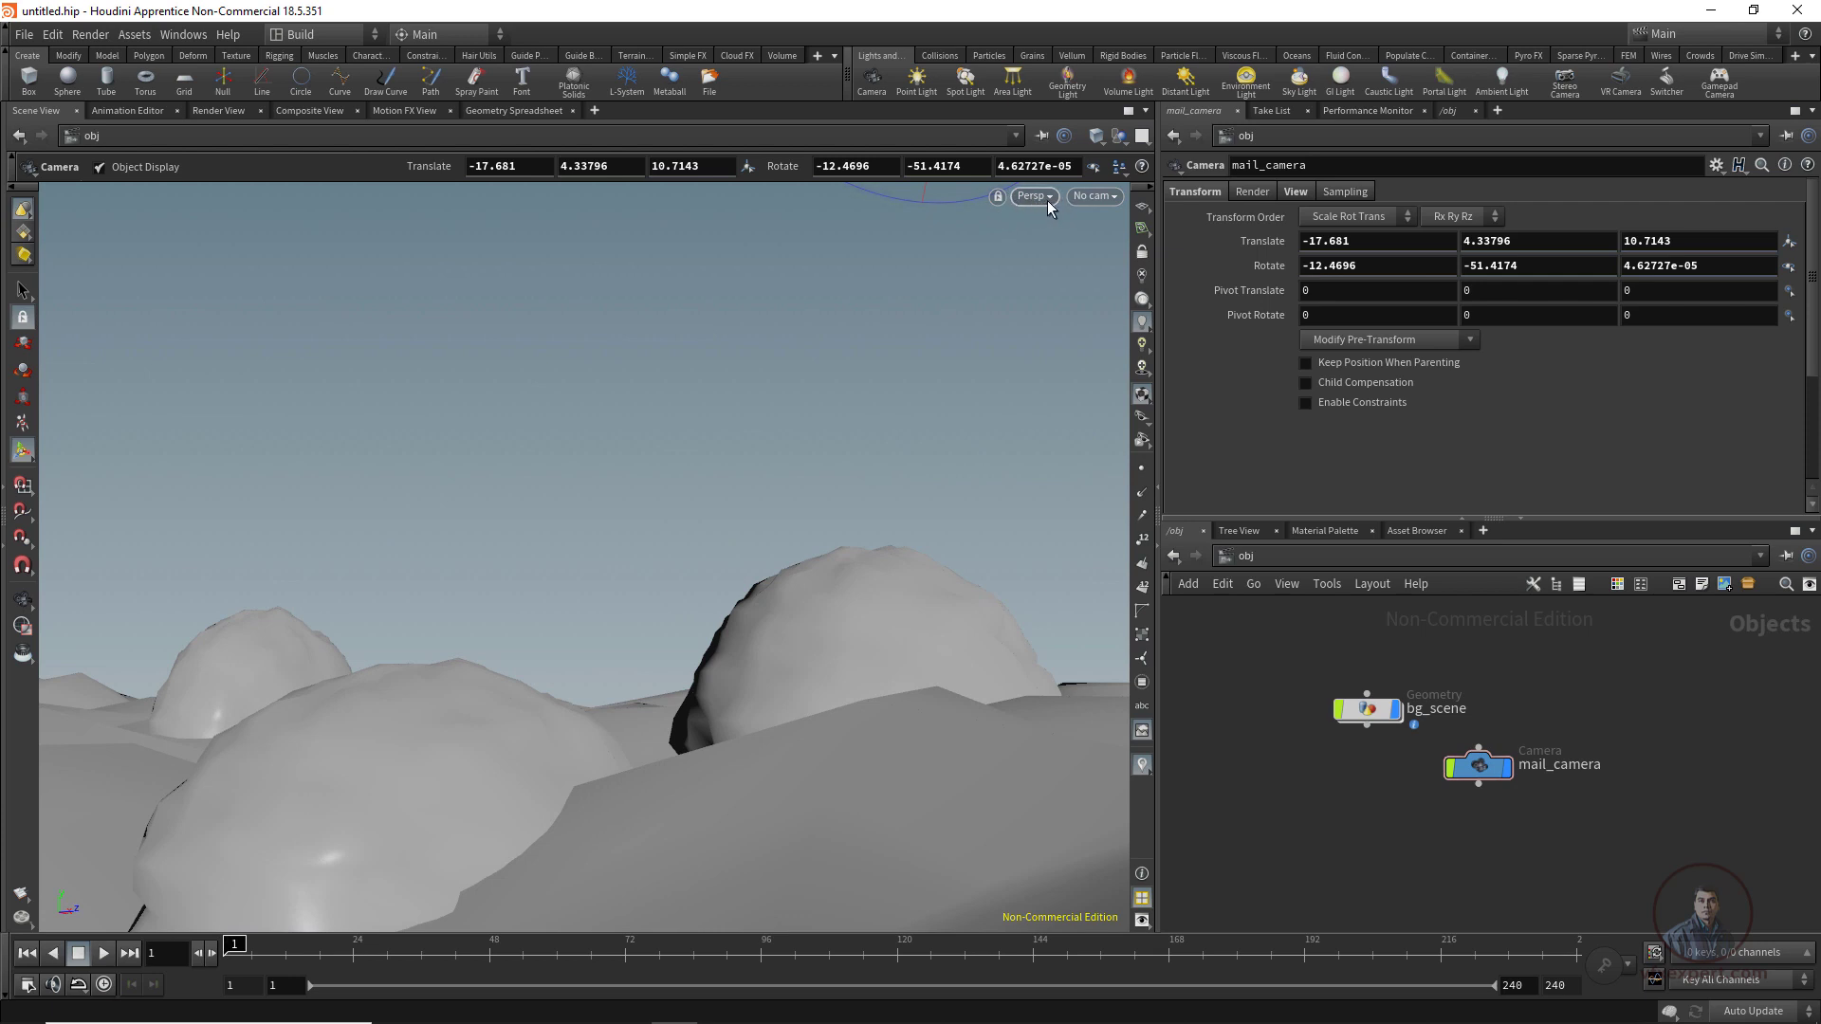
pyautogui.click(1111, 196)
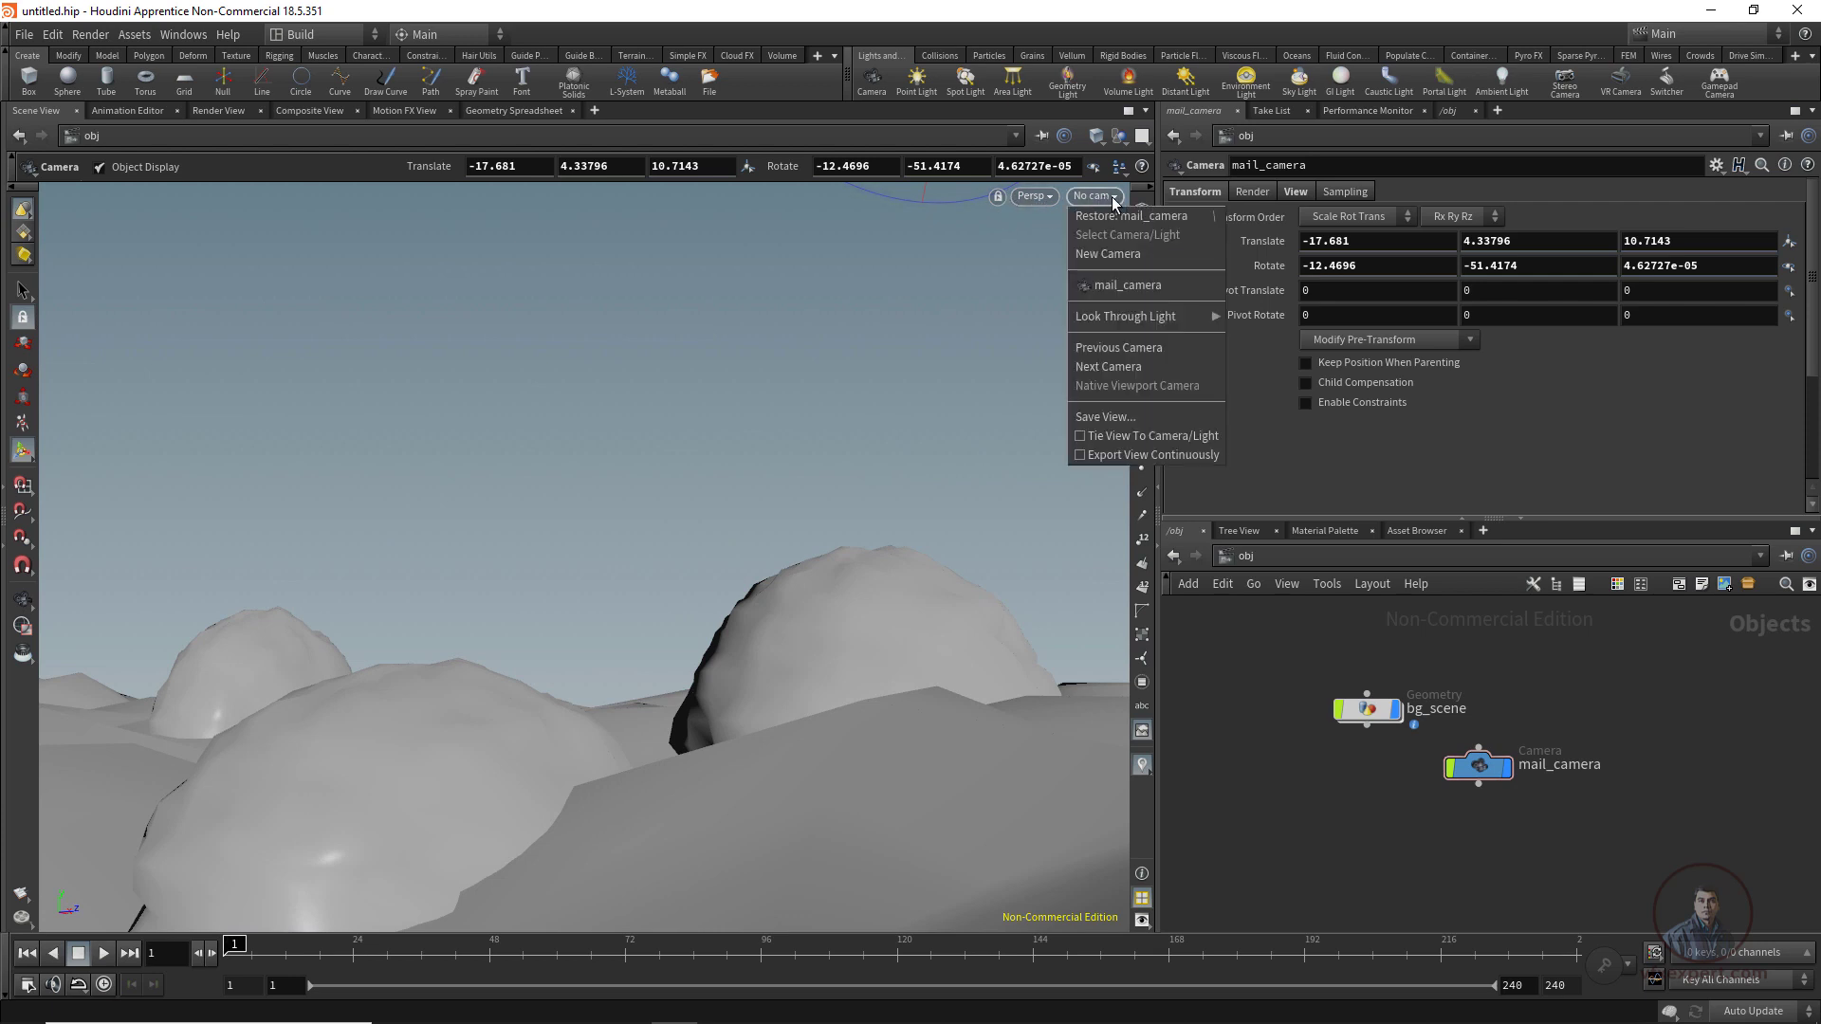
pyautogui.click(1115, 286)
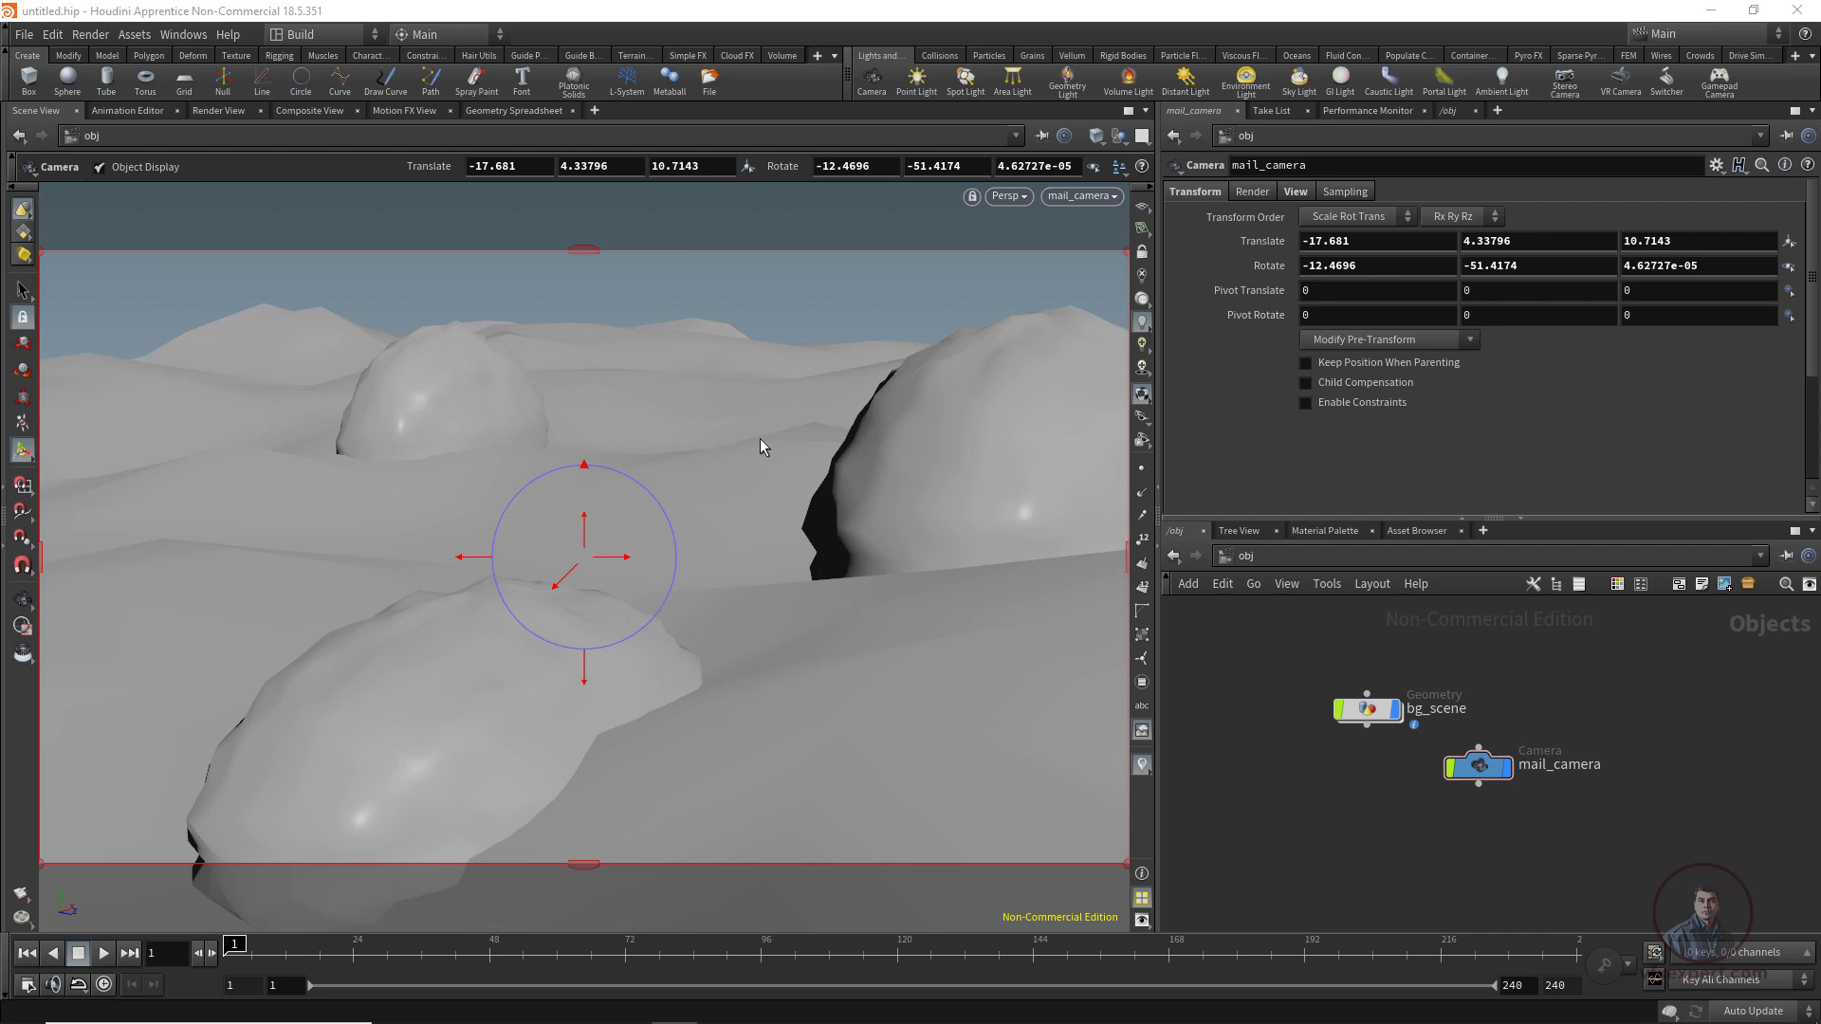
# Lock mail_camera to the view and reframe the rocks, moving the camera to about -9.7, 5.9, 17.2 with rotation about -10.9, -18.9, 0.
pyautogui.click(1141, 252)
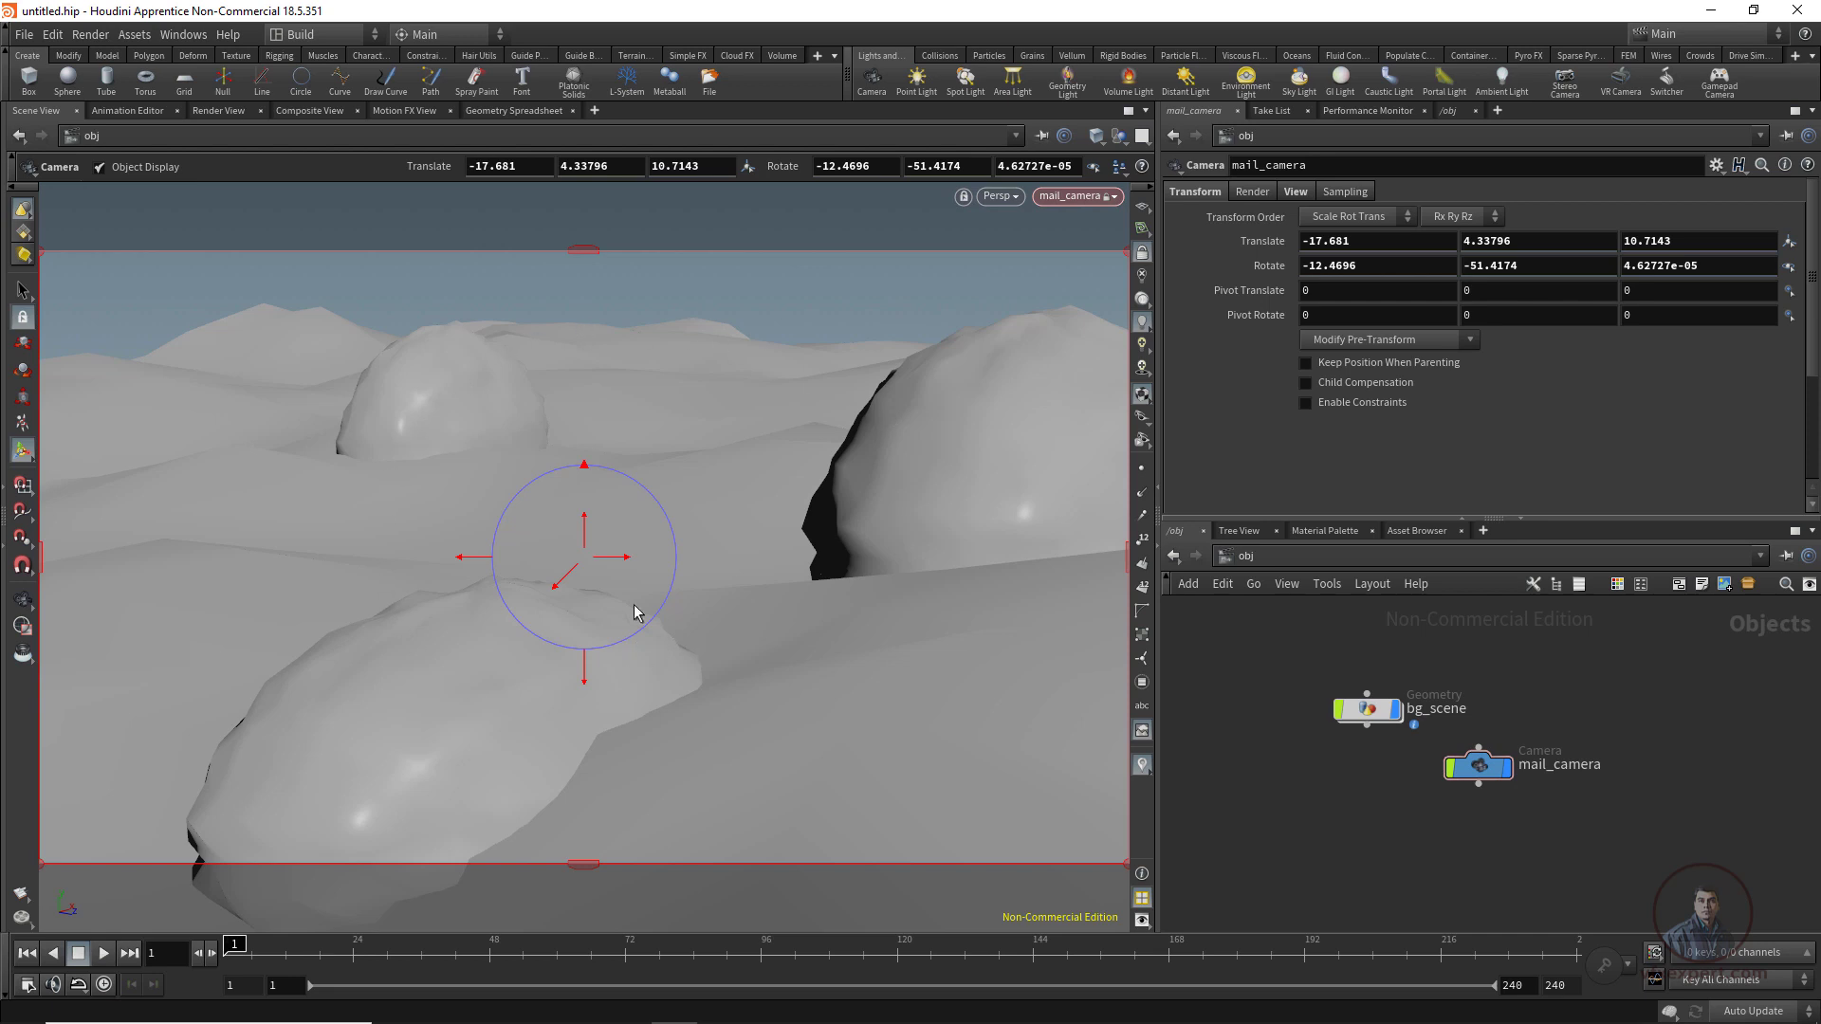
pyautogui.click(22, 601)
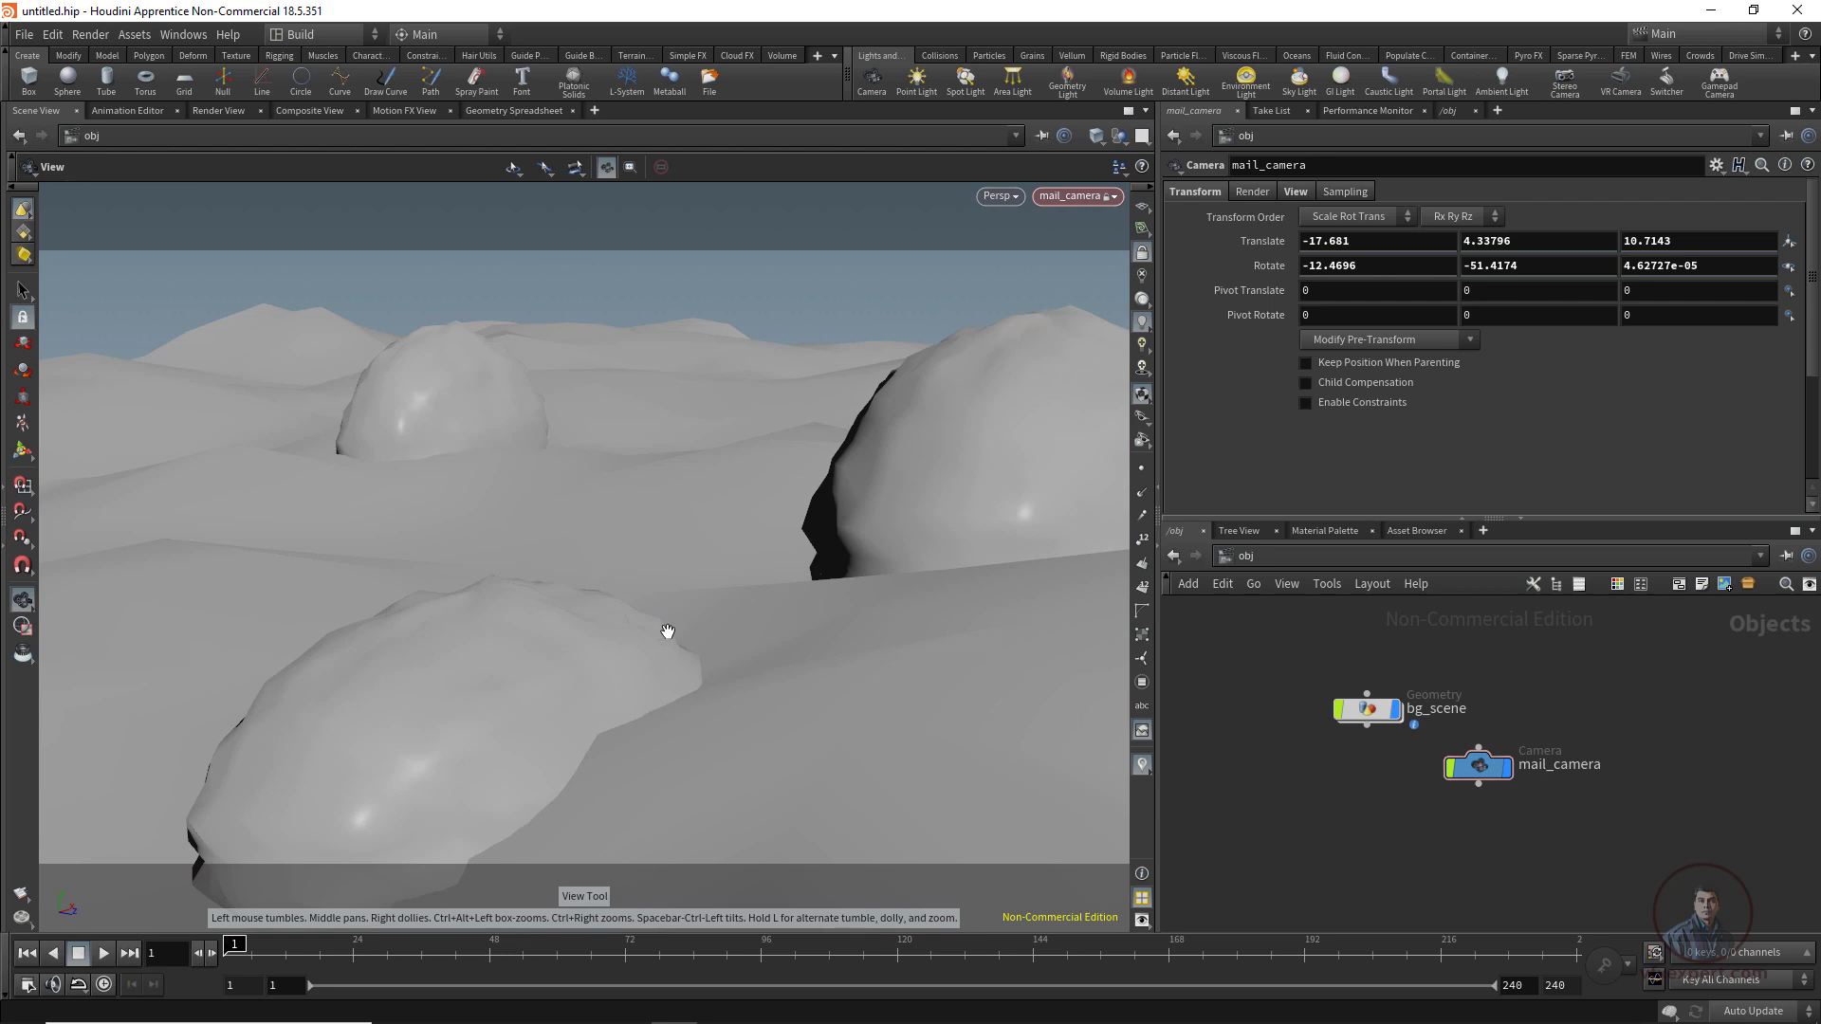
pyautogui.moveTo(669, 632); pyautogui.dragTo(618, 638)
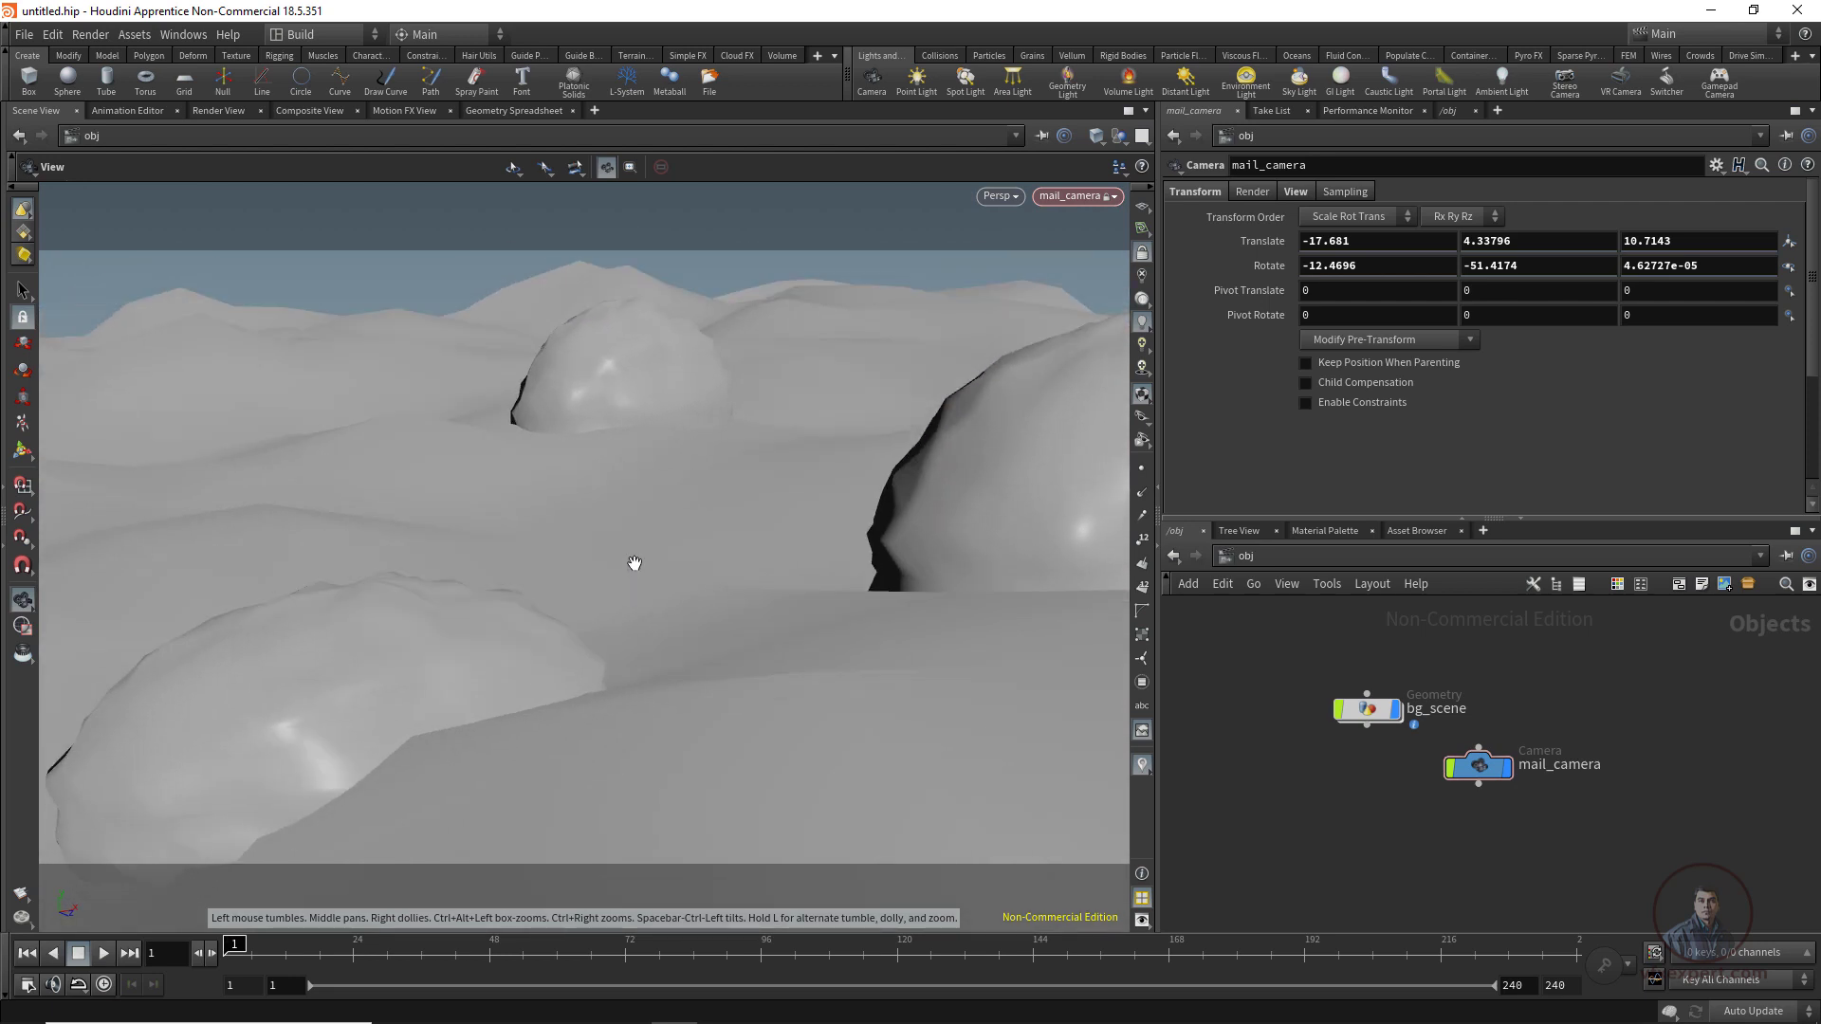
pyautogui.moveTo(635, 565); pyautogui.dragTo(834, 699)
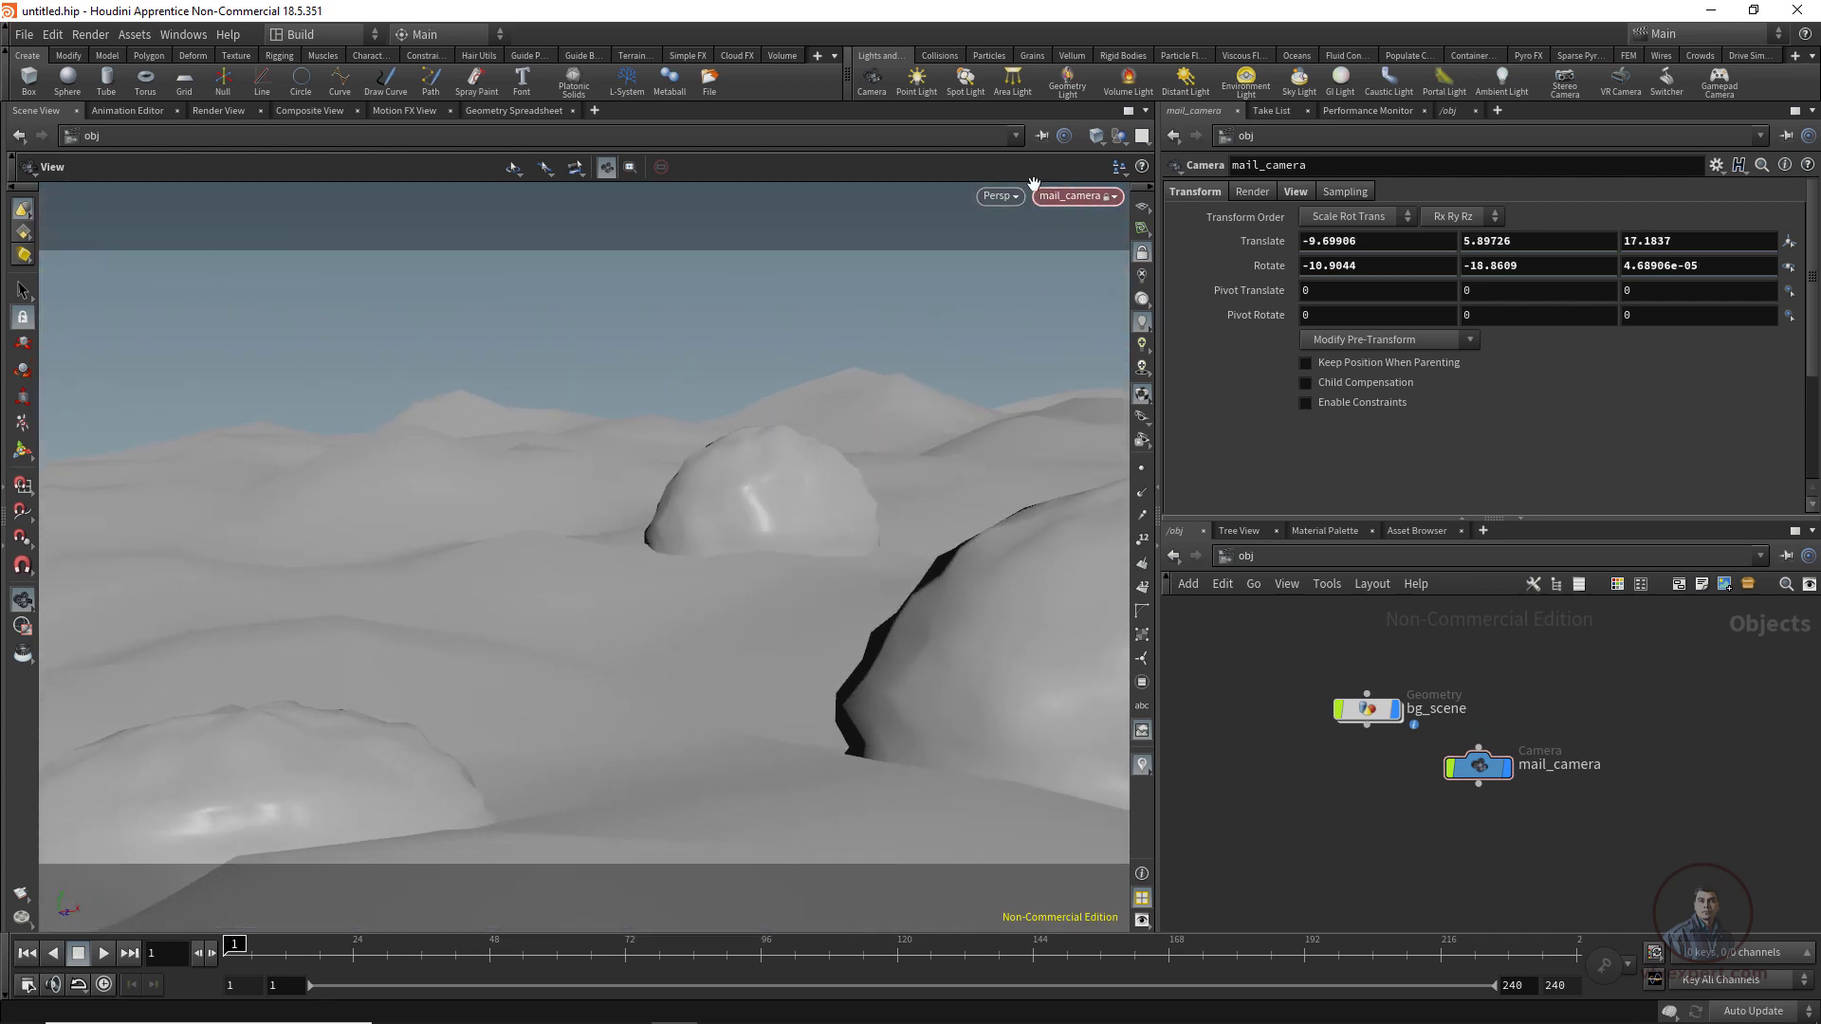
# Unlock the camera from the view and orbit out to inspect the whole scene from above.
pyautogui.click(1142, 253)
pyautogui.moveTo(749, 341); pyautogui.dragTo(787, 702, button='middle')
pyautogui.moveTo(794, 475); pyautogui.dragTo(866, 638, button='right')
pyautogui.moveTo(865, 638); pyautogui.dragTo(963, 322)
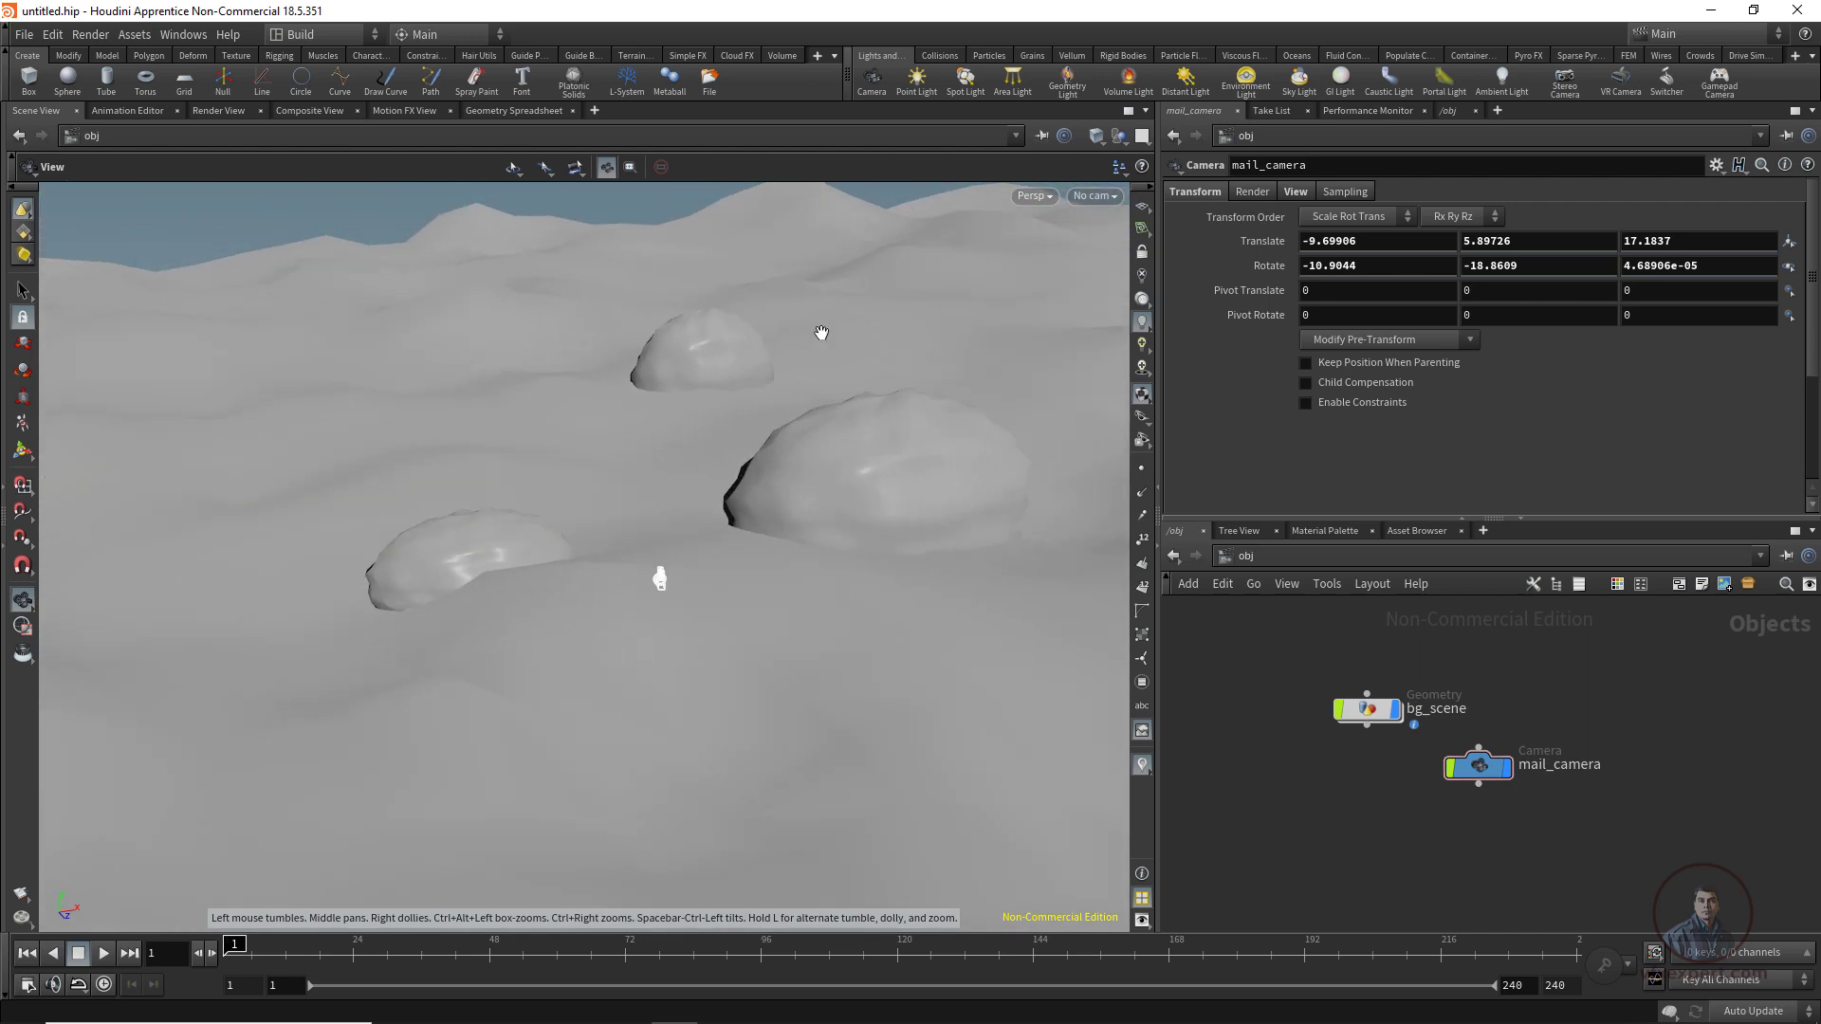
# Look through mail_camera, lock it to the view and reframe the rocks from about -9.1, 7.6, 21.1 with rotation about -13.4, -17.3, 0.
pyautogui.click(1096, 196)
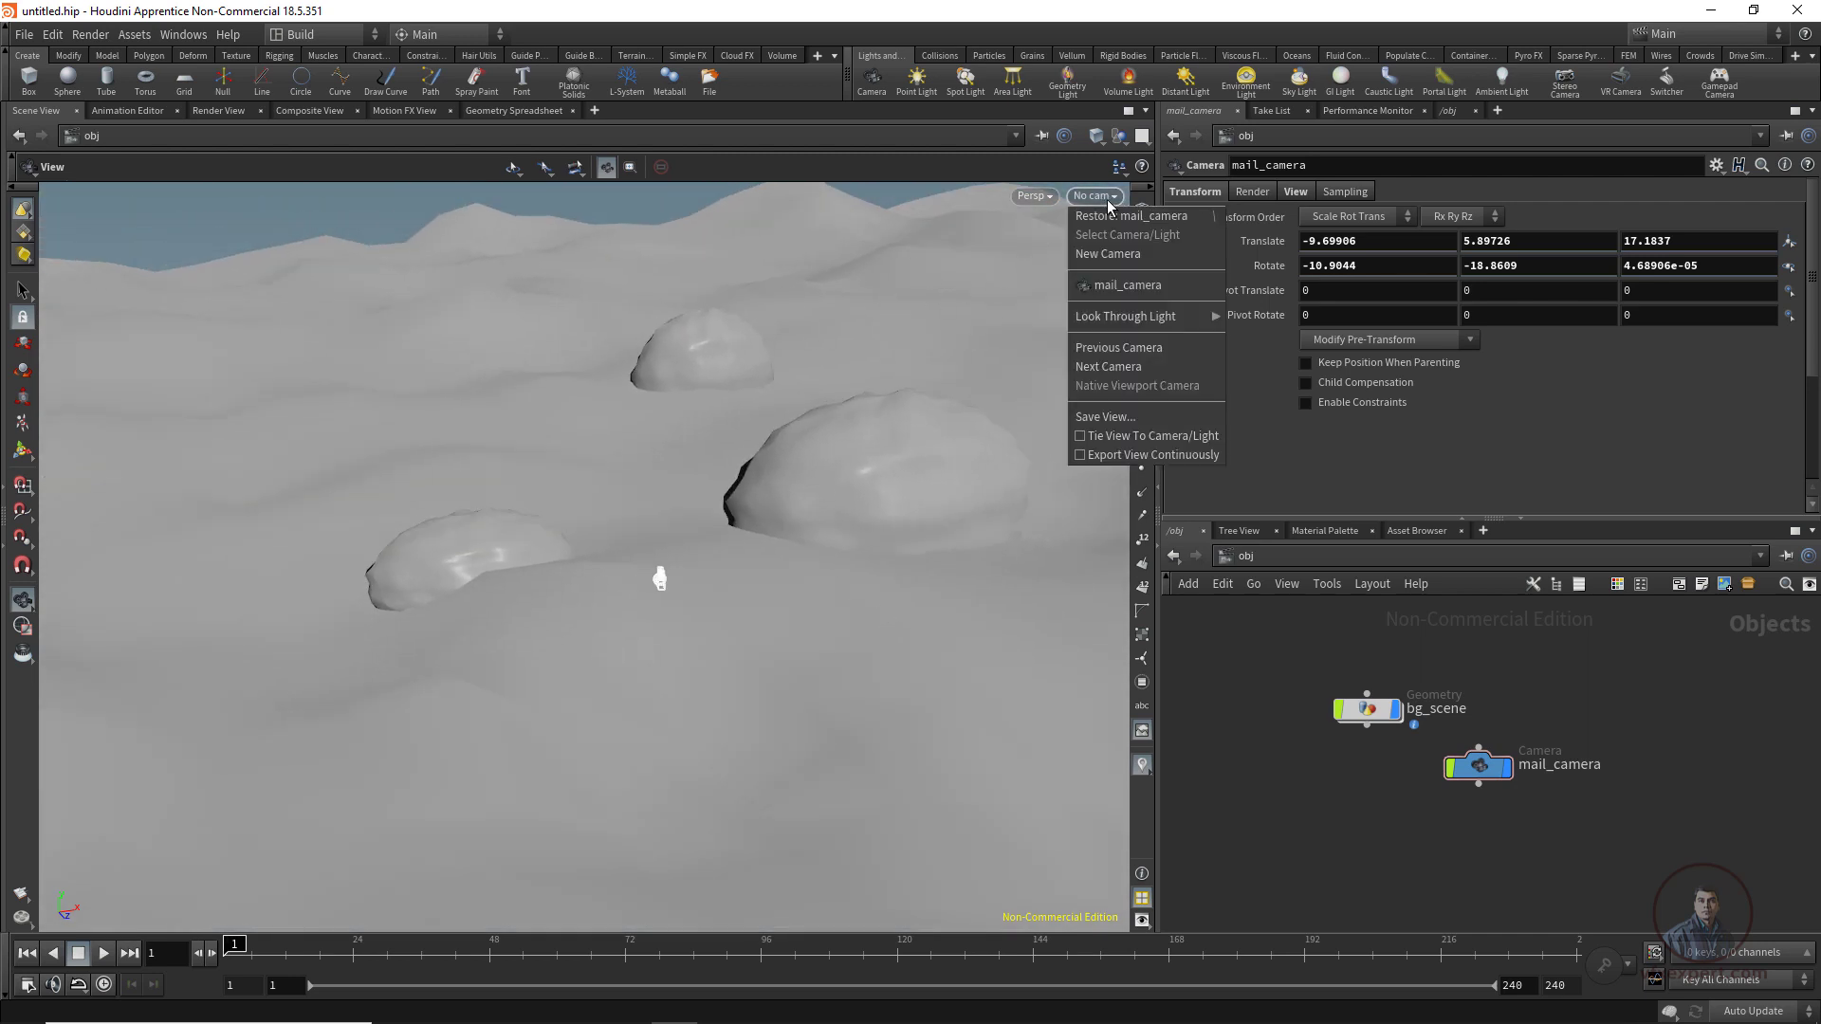
pyautogui.click(1135, 292)
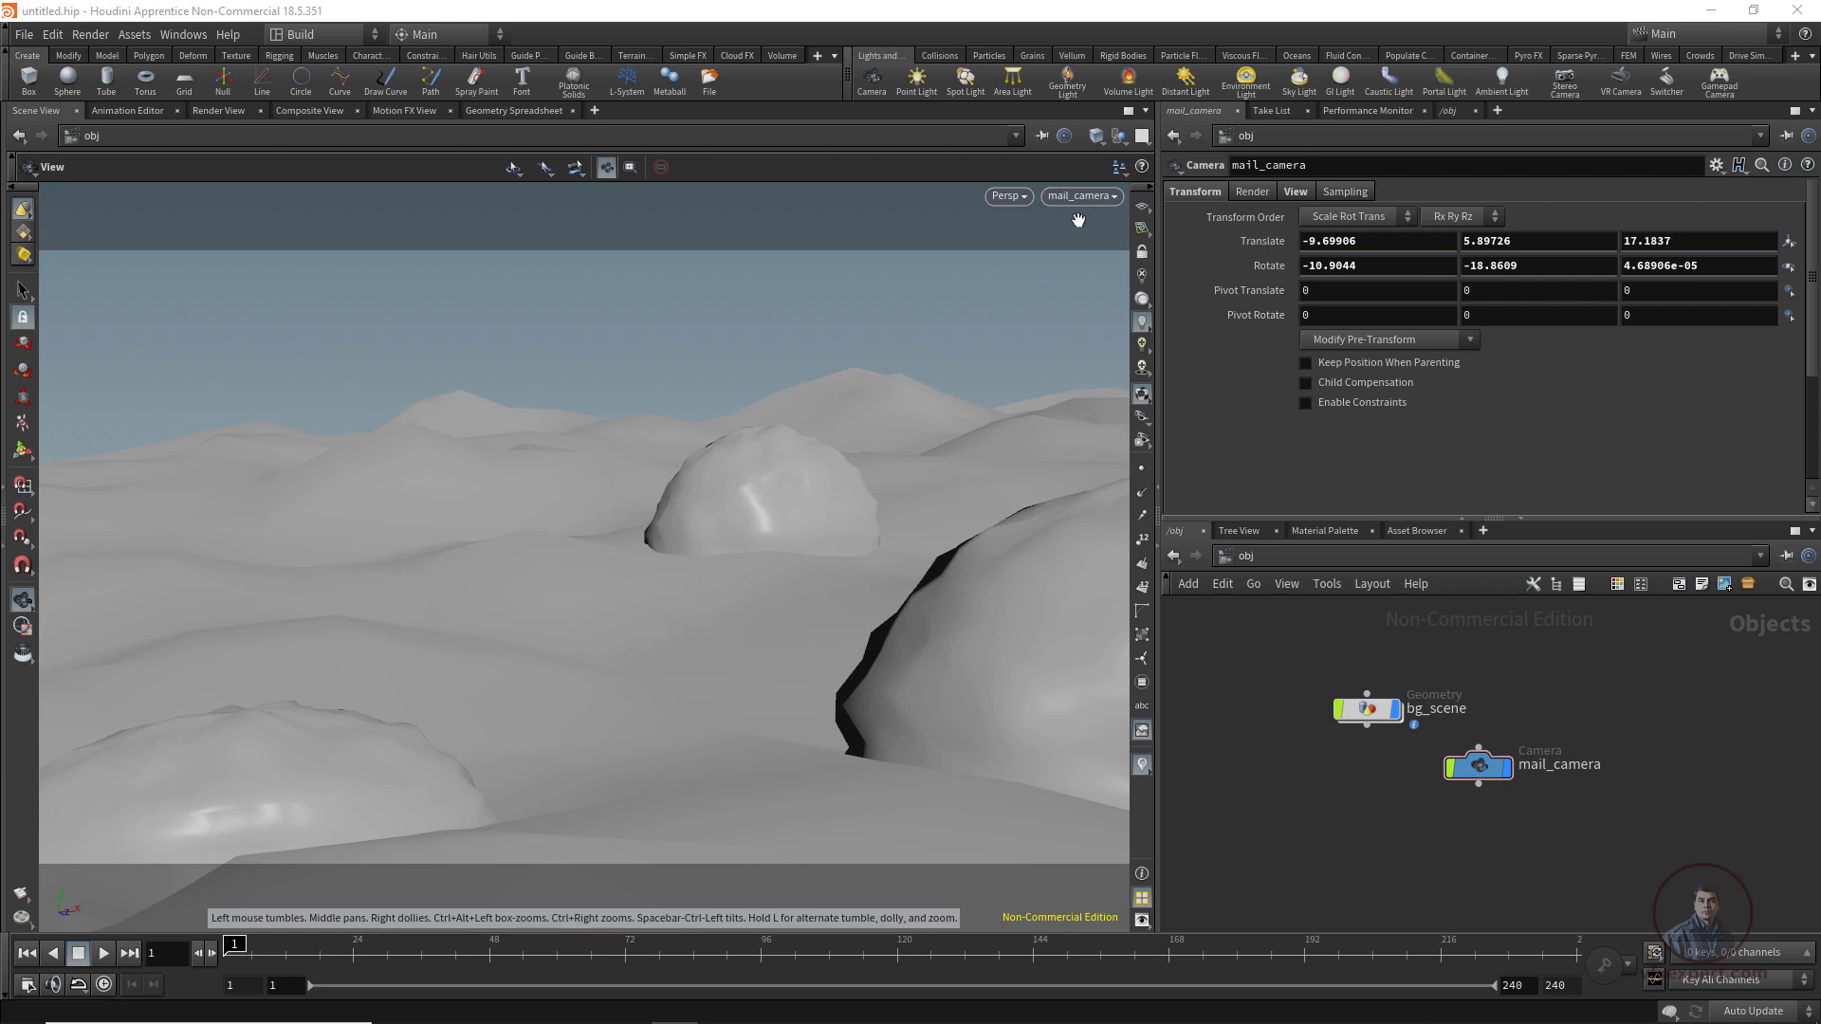
pyautogui.click(1143, 254)
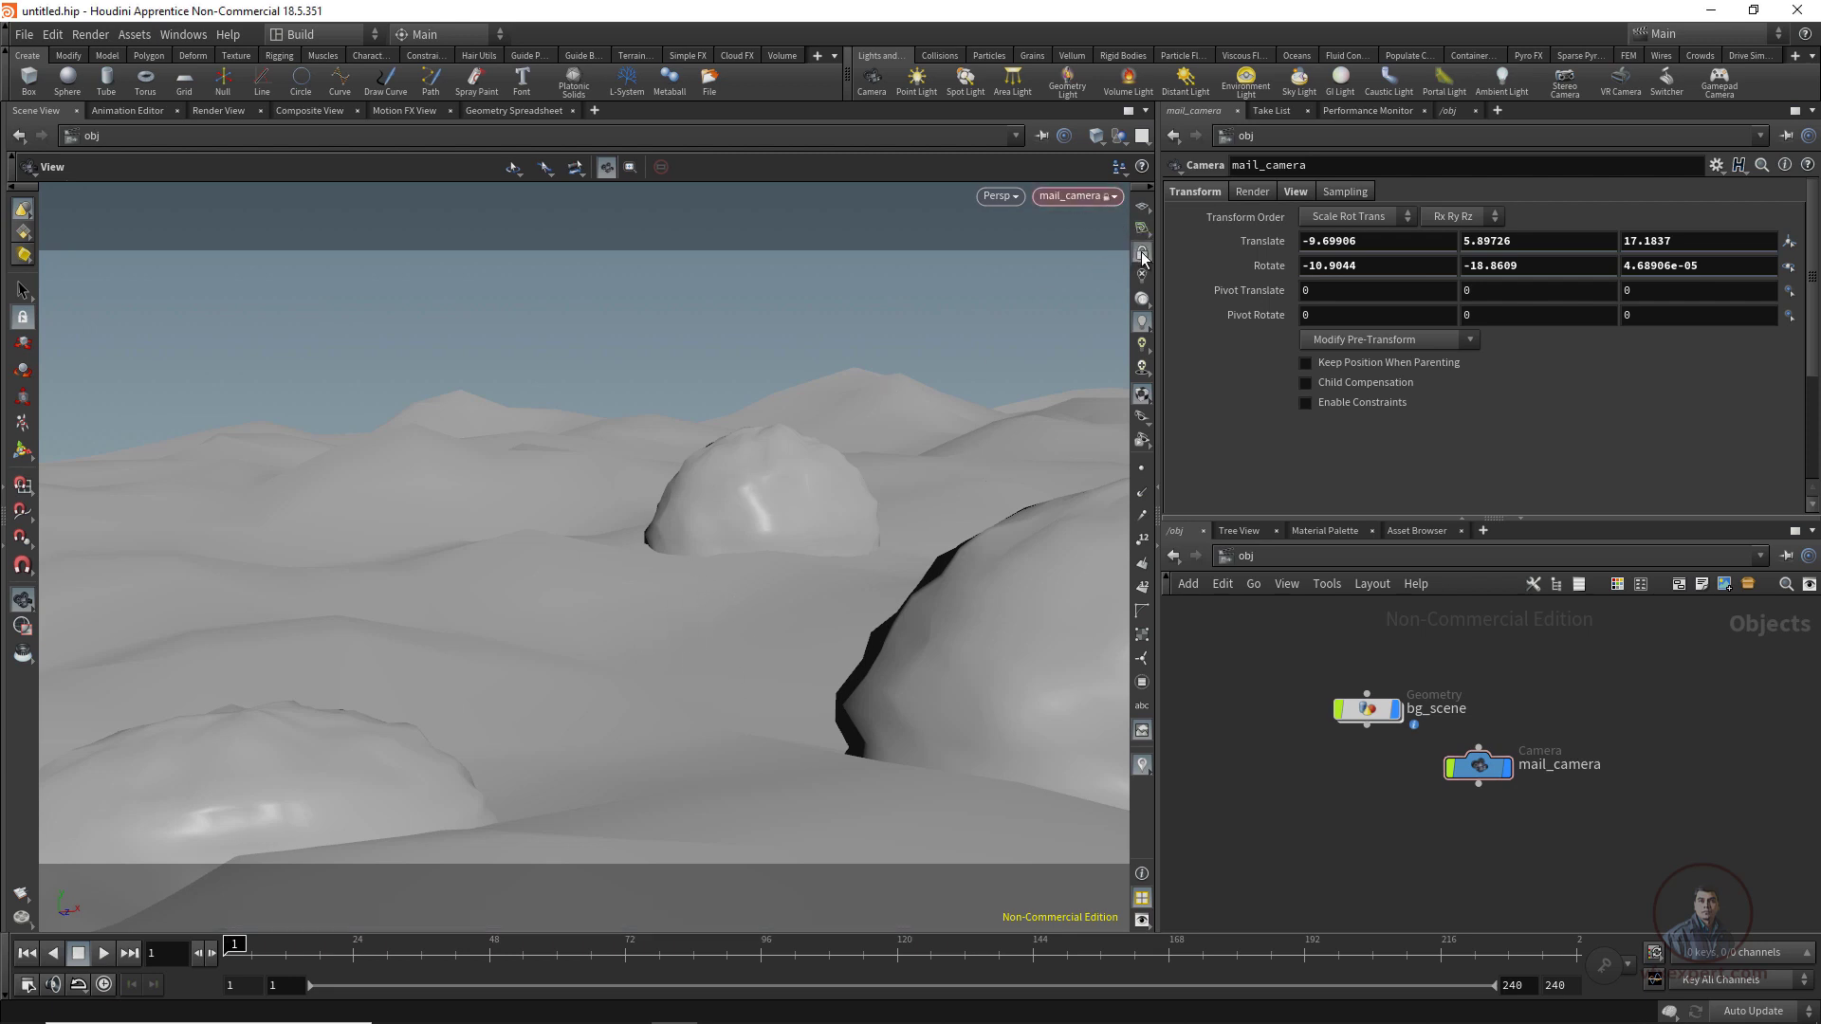
pyautogui.scroll(-2, 744, 643)
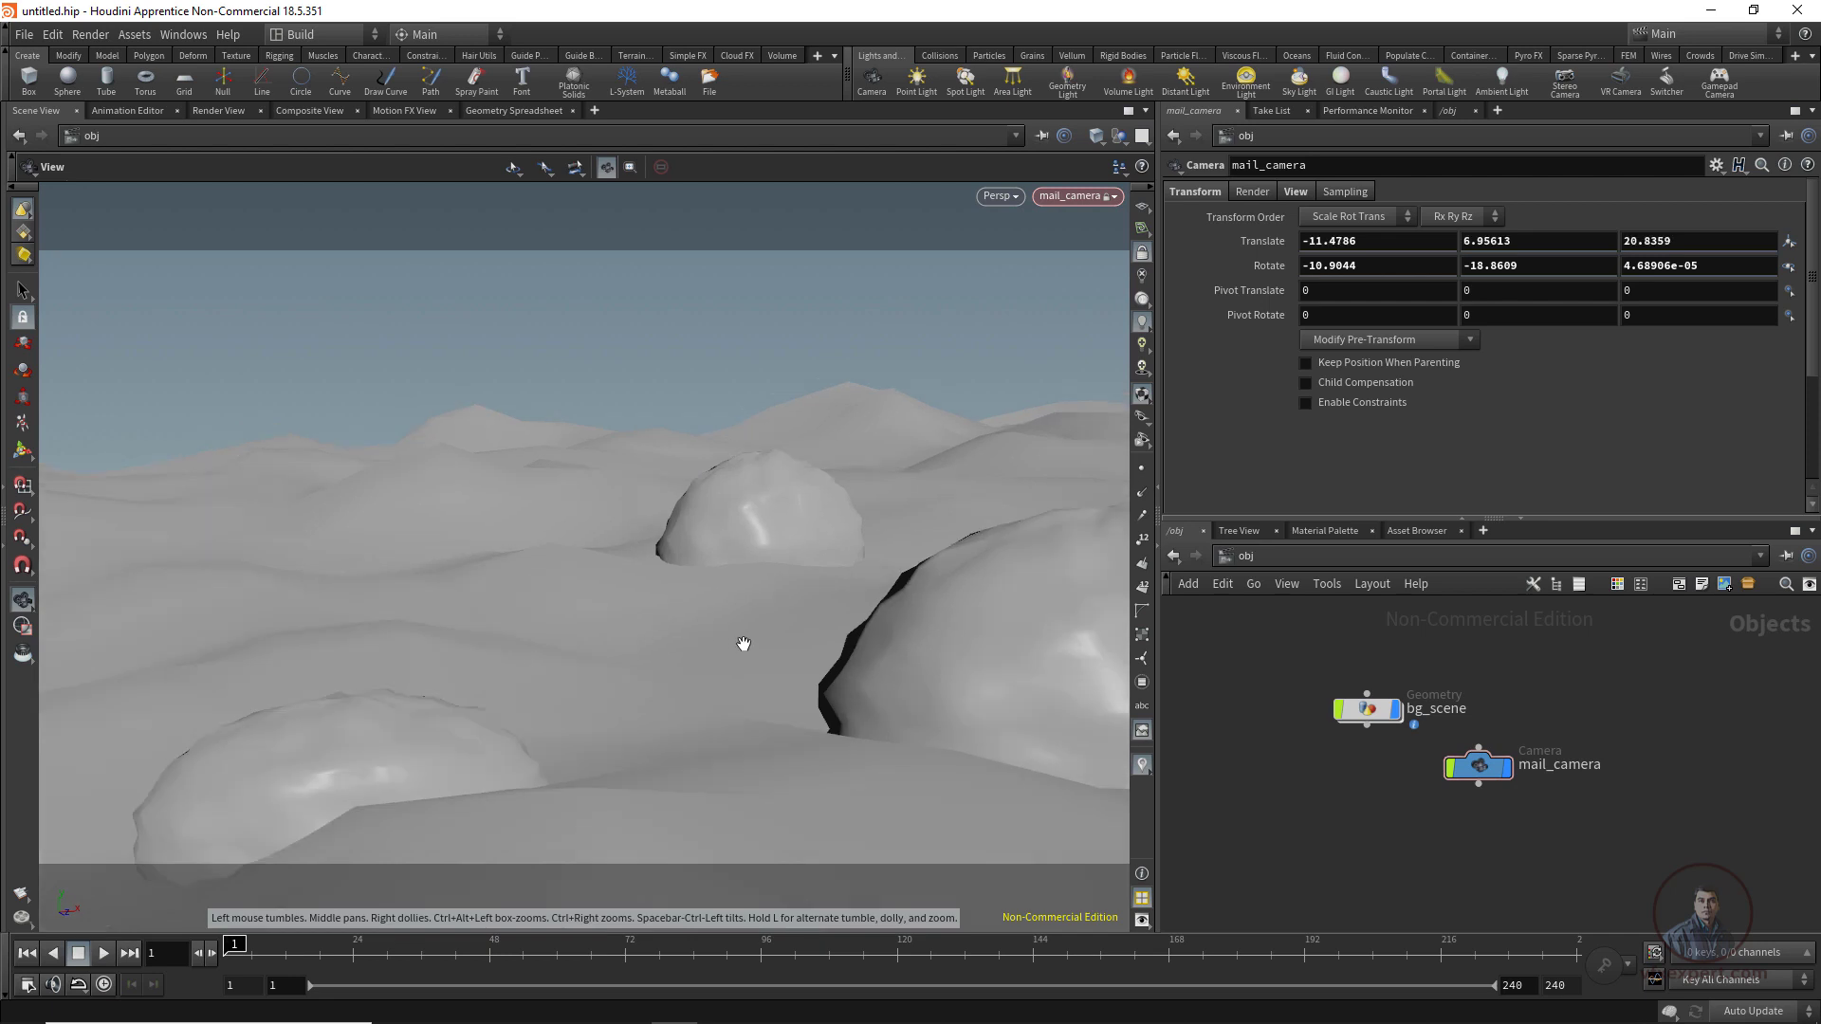
pyautogui.scroll(-4, 743, 644)
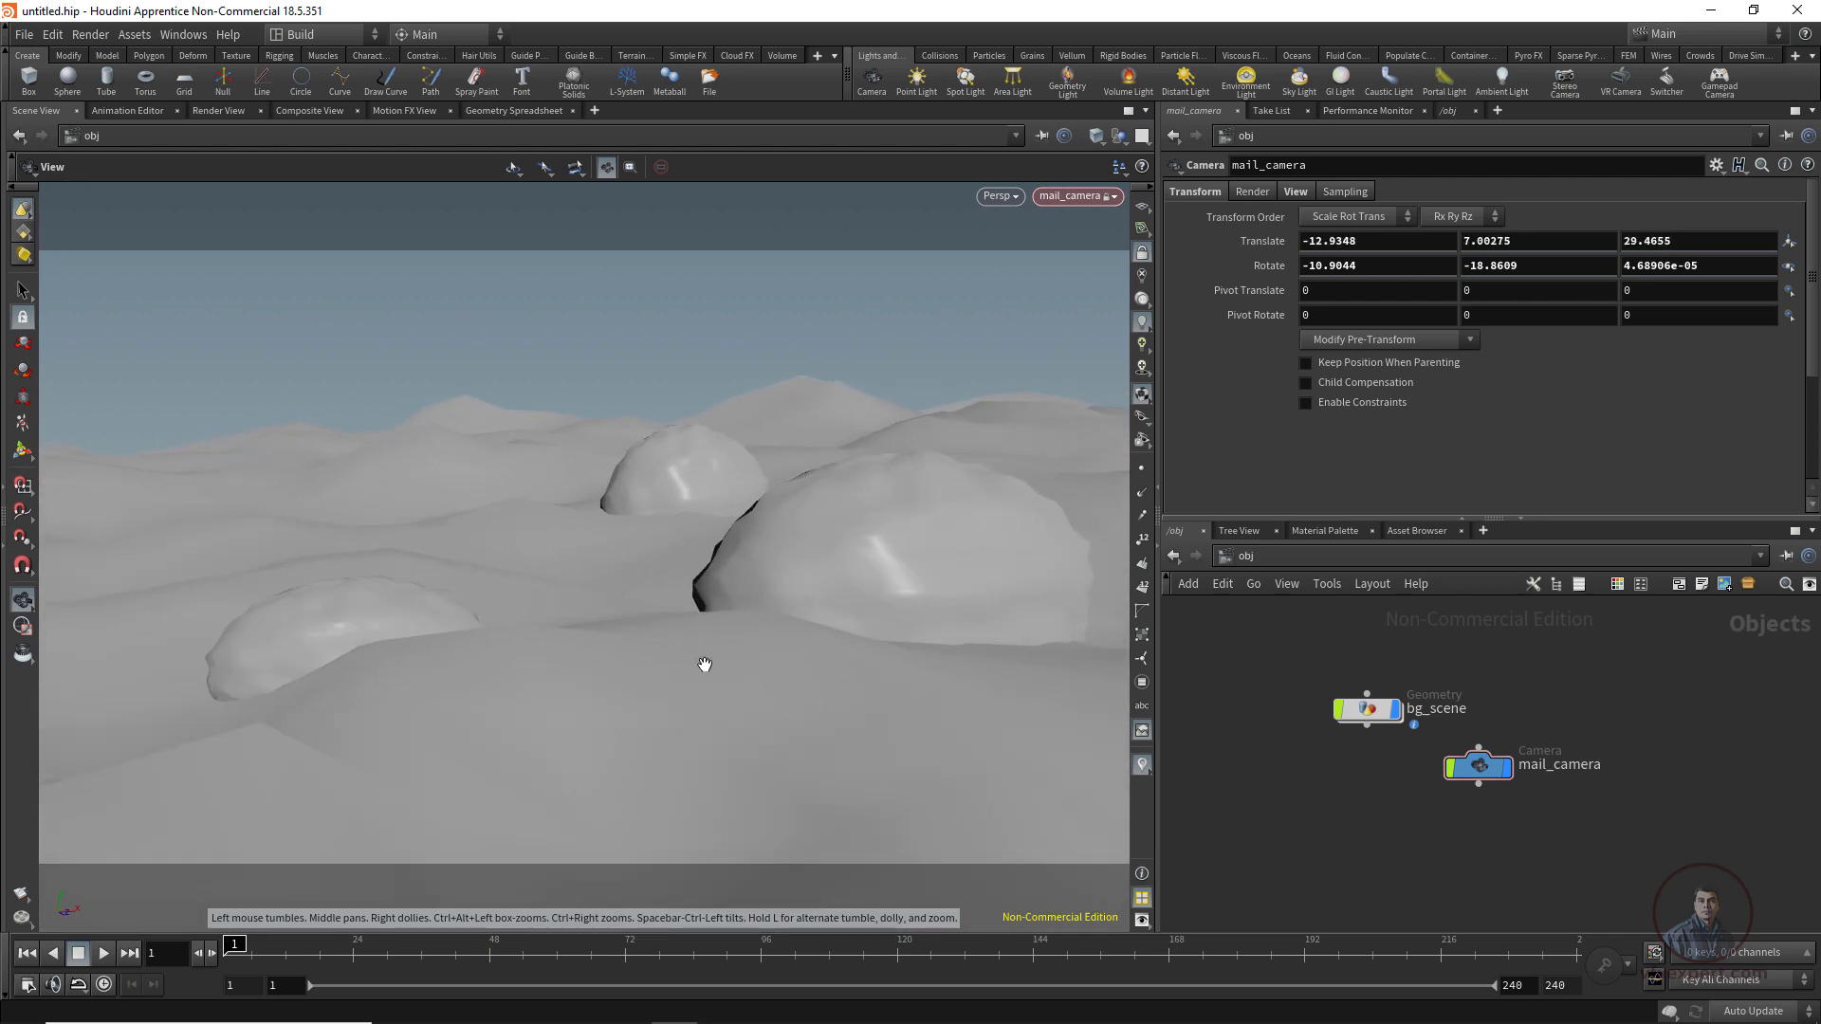
pyautogui.scroll(4, 705, 664)
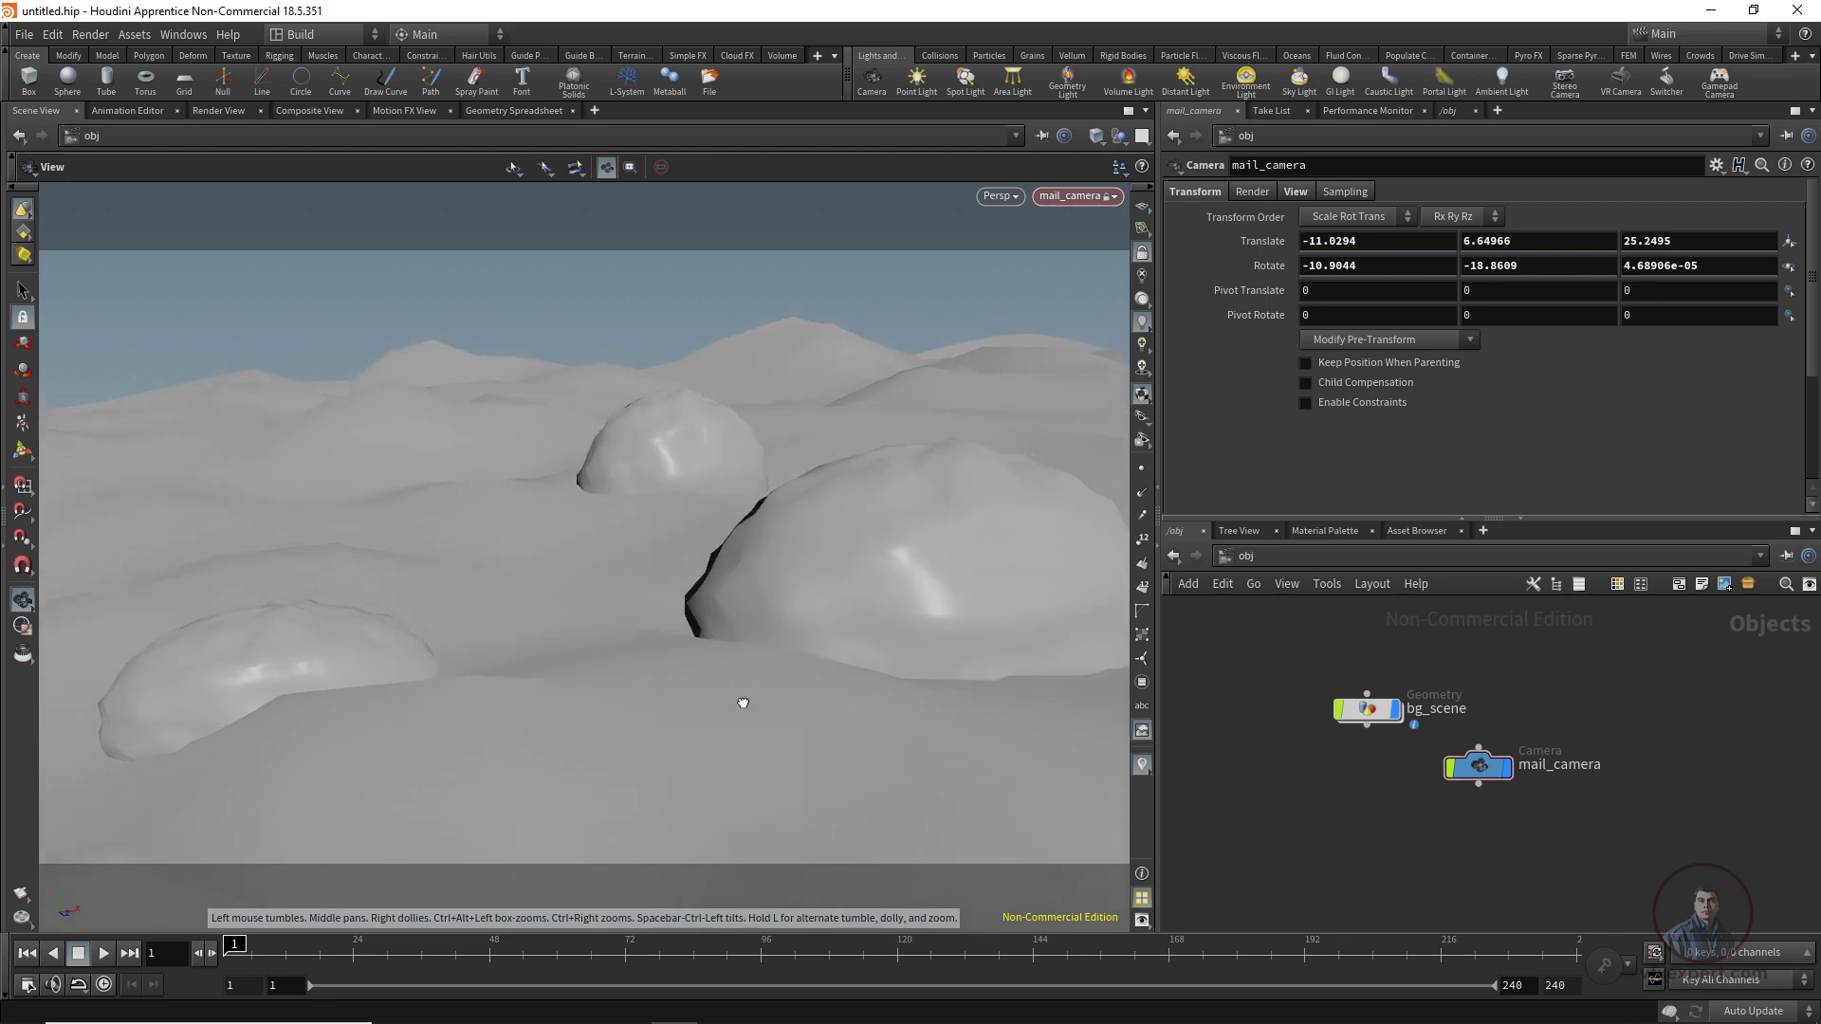
pyautogui.moveTo(744, 670); pyautogui.dragTo(797, 743)
pyautogui.moveTo(796, 743); pyautogui.dragTo(746, 766, button='middle')
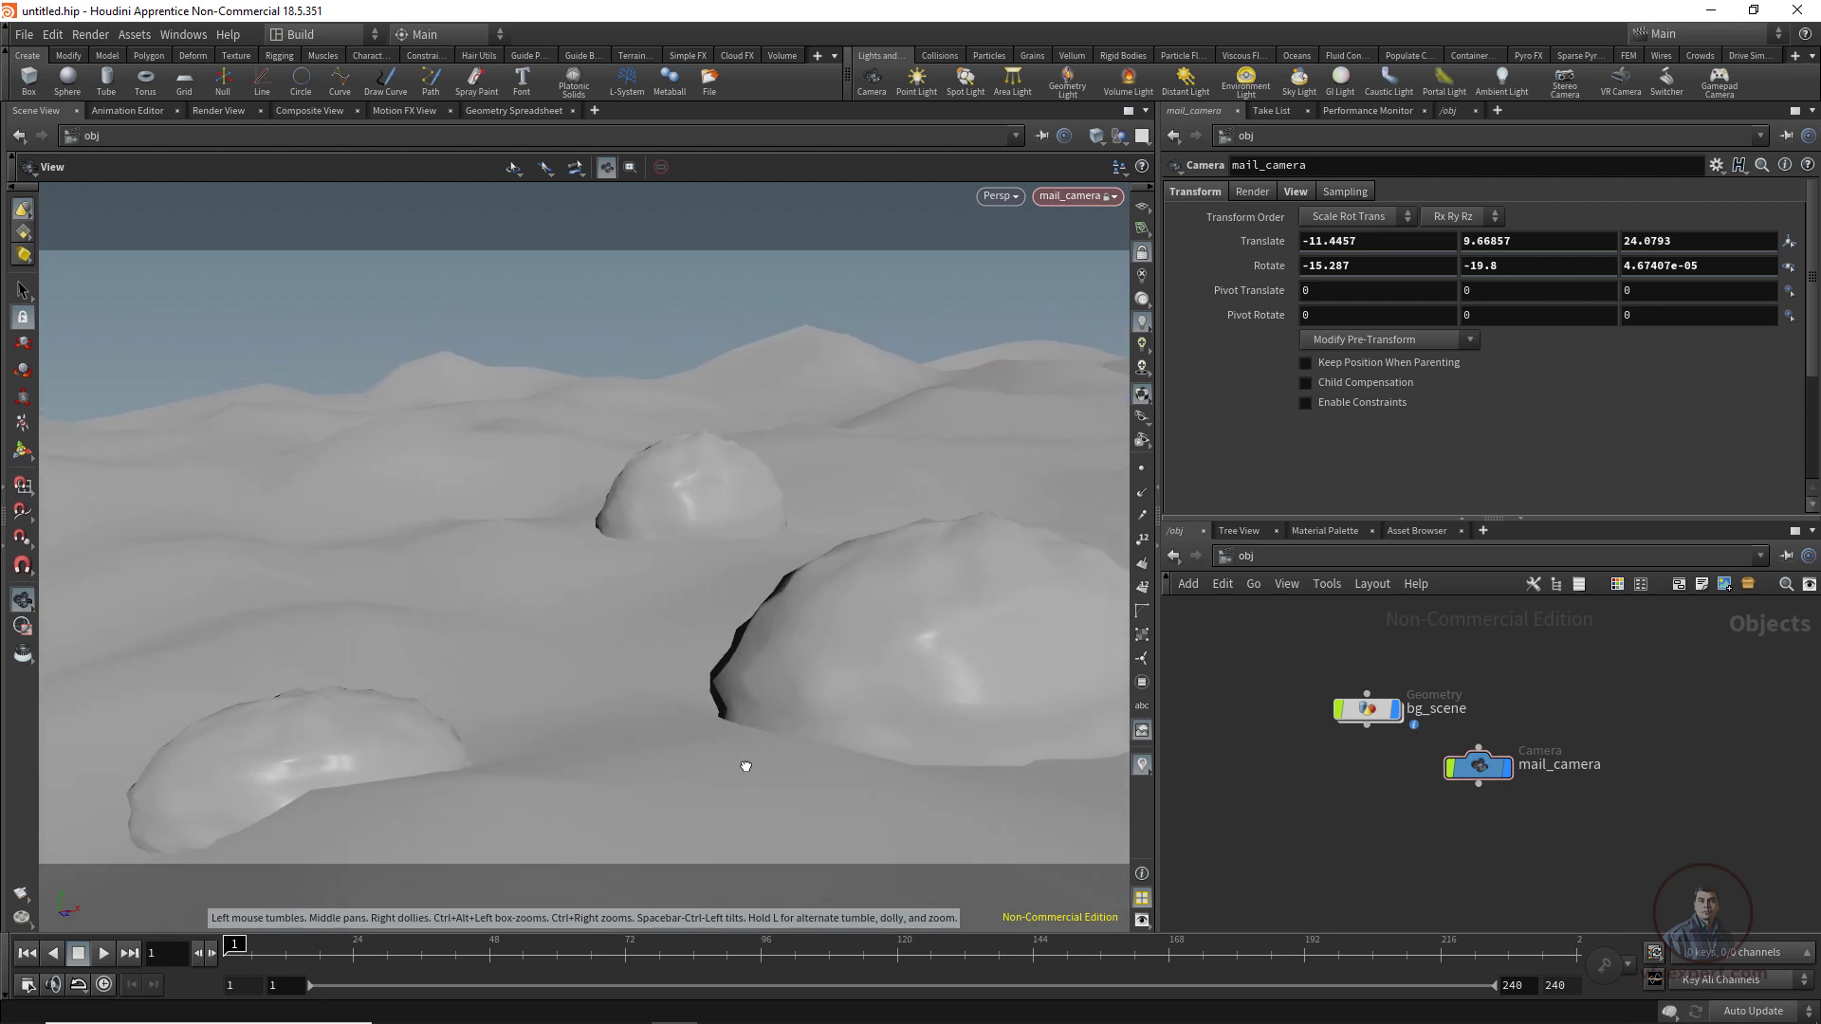
pyautogui.moveTo(747, 766); pyautogui.dragTo(749, 760)
pyautogui.moveTo(756, 697); pyautogui.dragTo(702, 659, button='middle')
pyautogui.scroll(3, 632, 680)
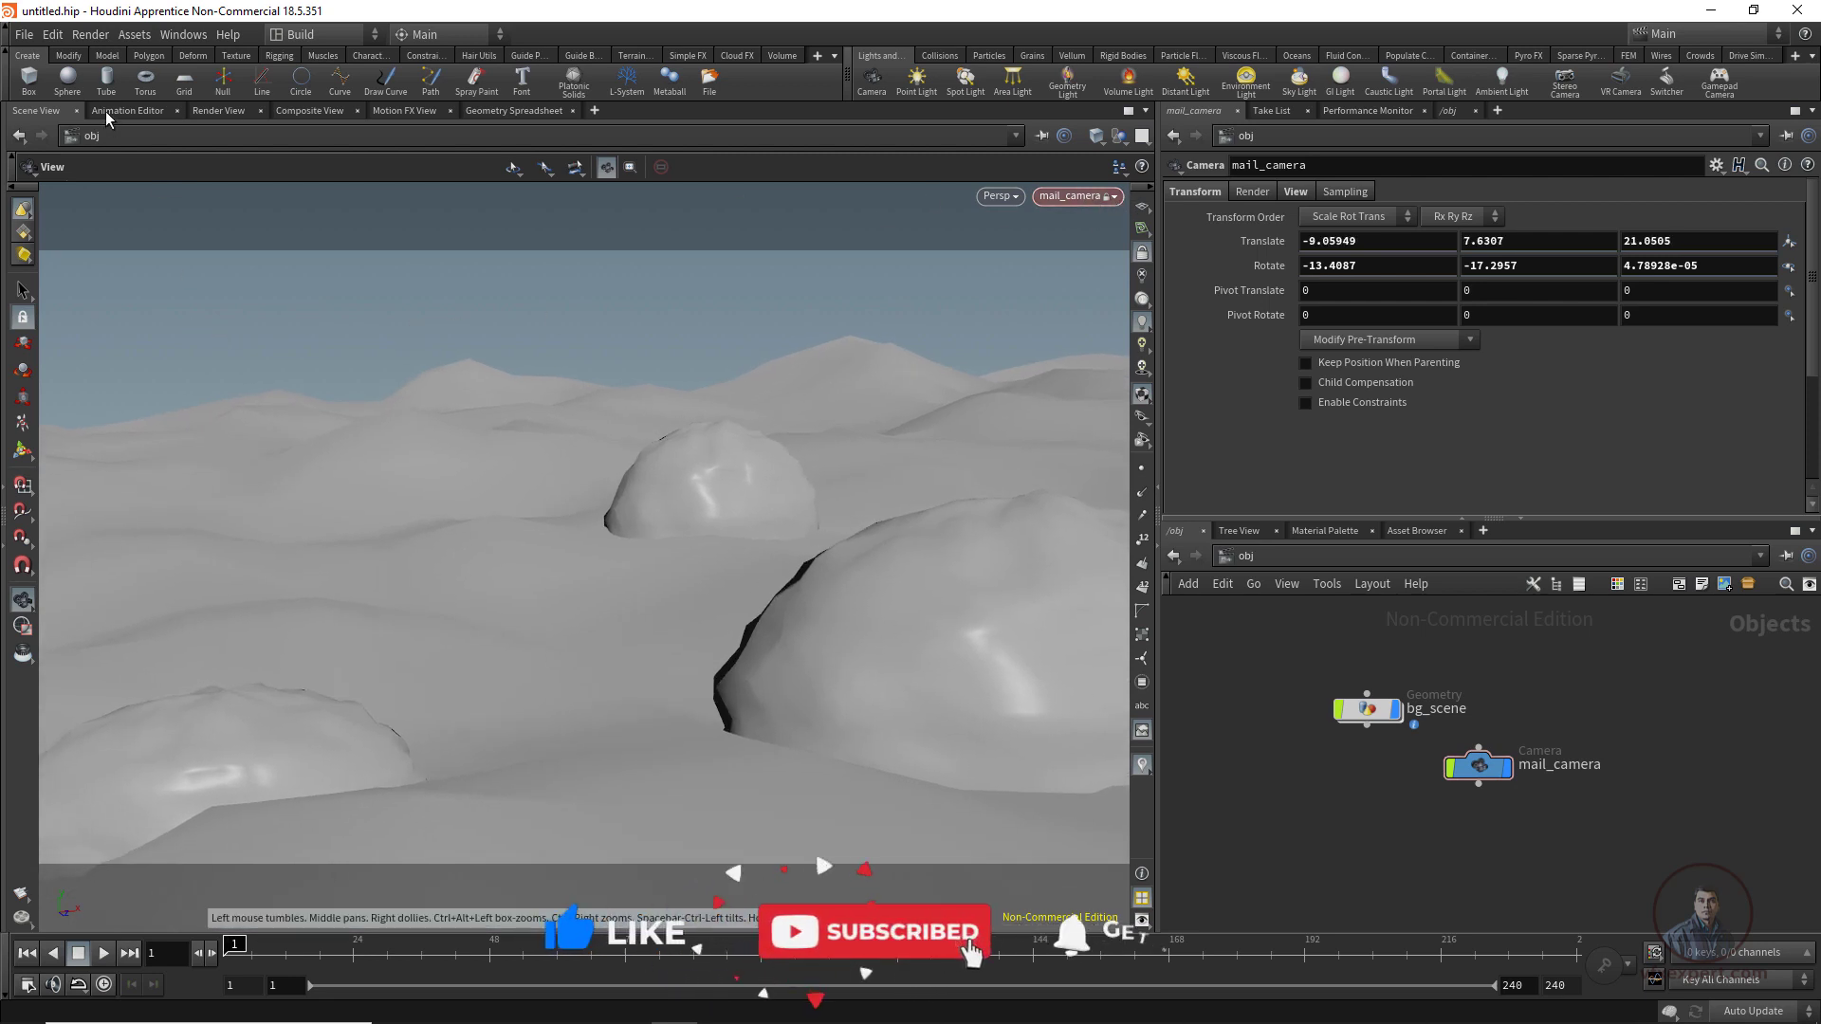
# Save the scene as basic_scene_01.
pyautogui.click(23, 34)
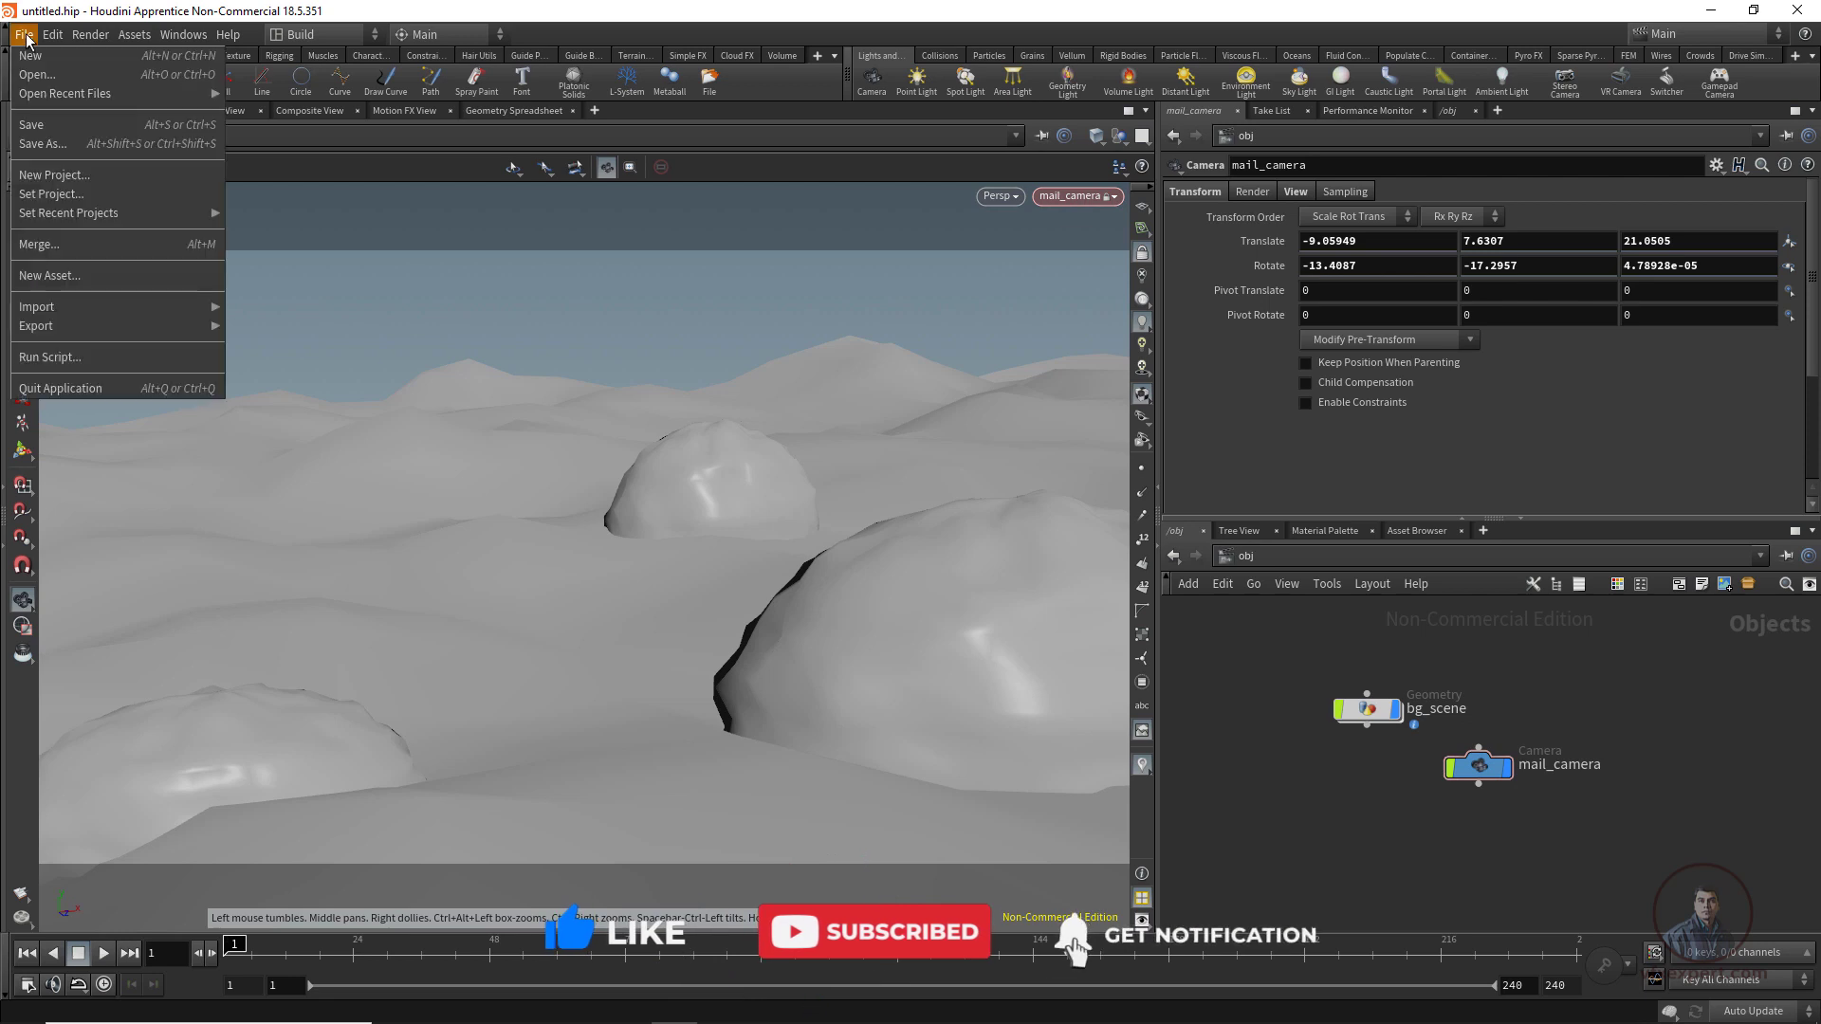
pyautogui.click(28, 128)
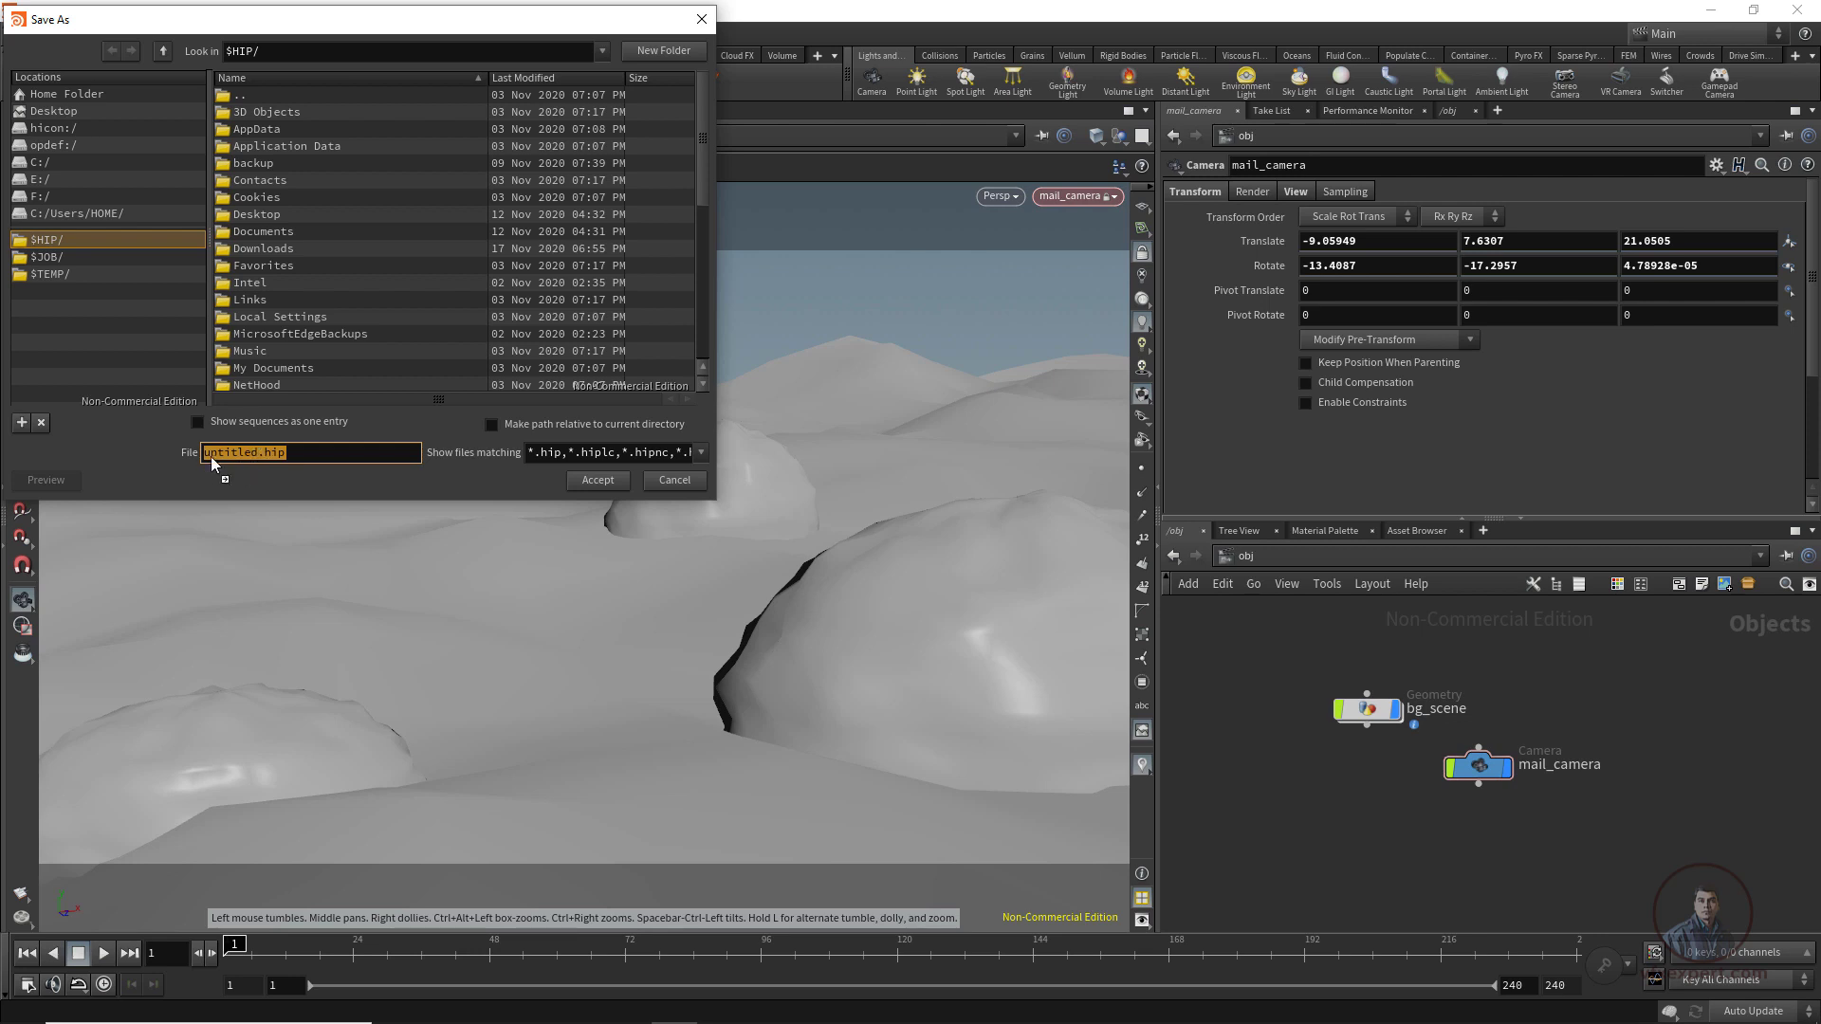
pyautogui.write('basic_scene_01')
pyautogui.click(598, 480)
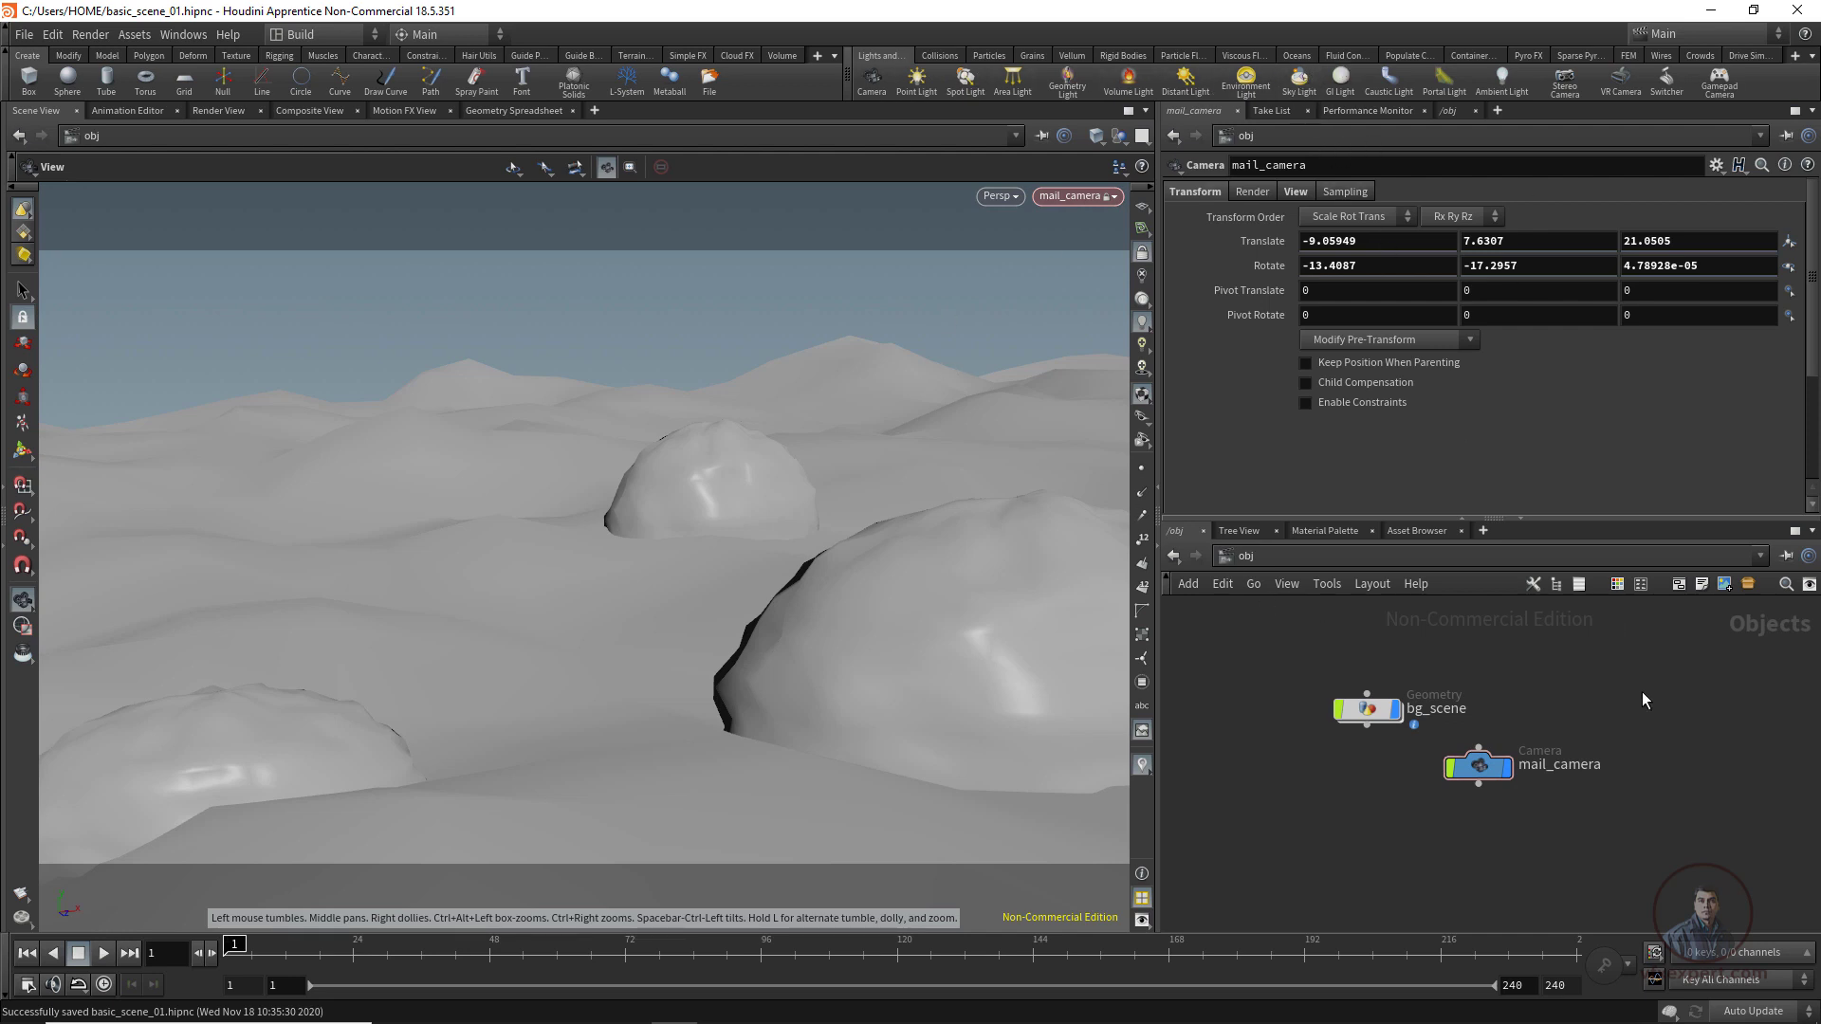
# Add a sky light to the scene and rotate its direction handle so the sun stands higher above the rocks.
pyautogui.click(1297, 85)
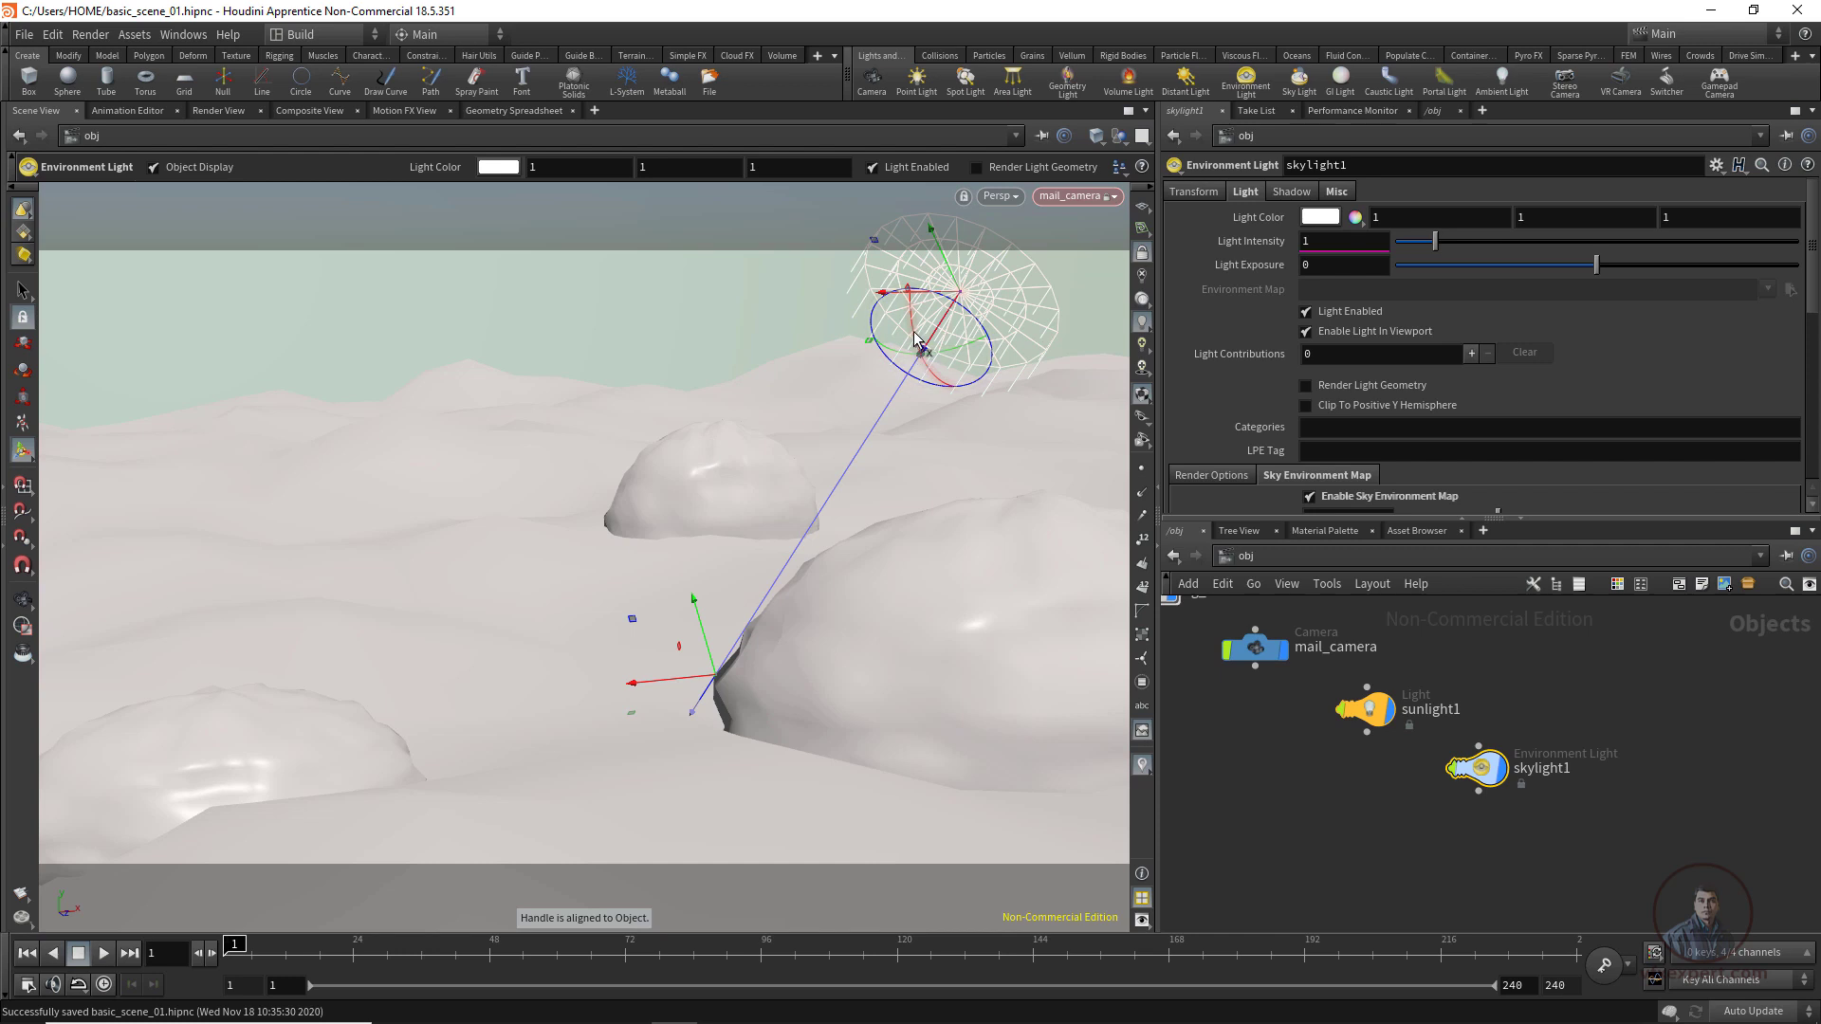
pyautogui.moveTo(910, 353); pyautogui.dragTo(964, 386)
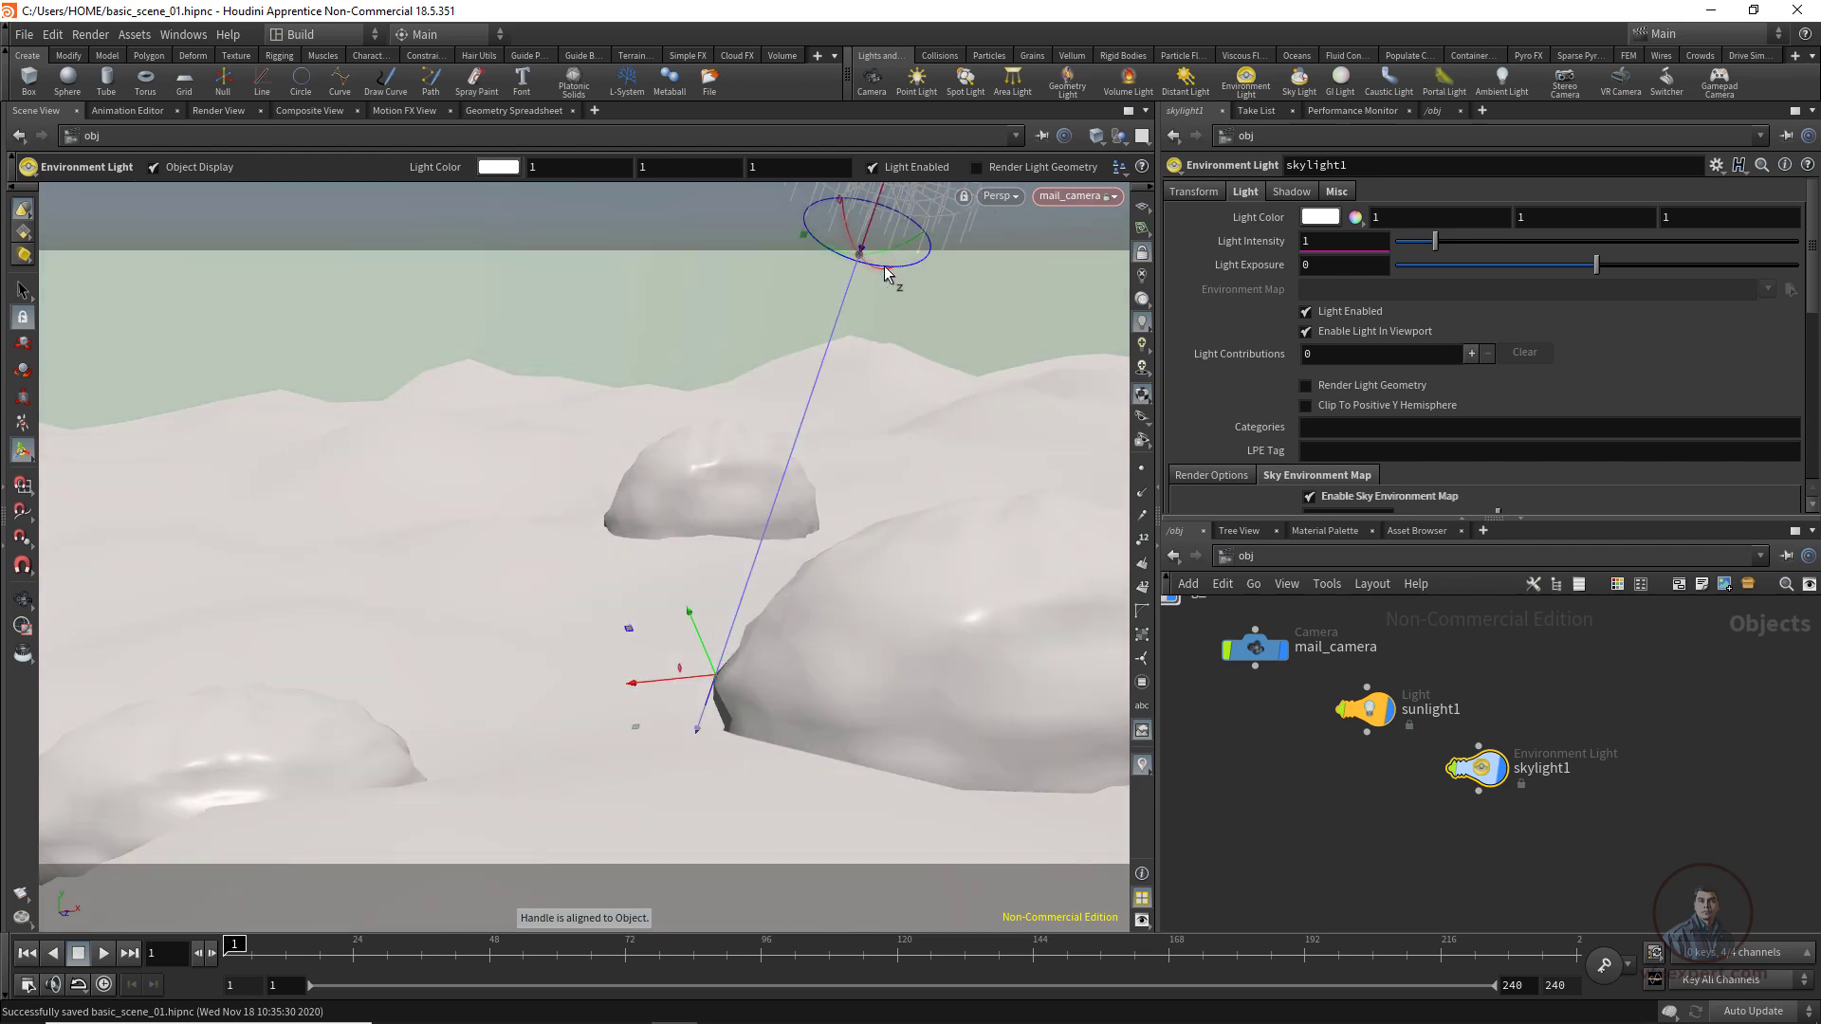
pyautogui.moveTo(888, 269); pyautogui.dragTo(932, 269)
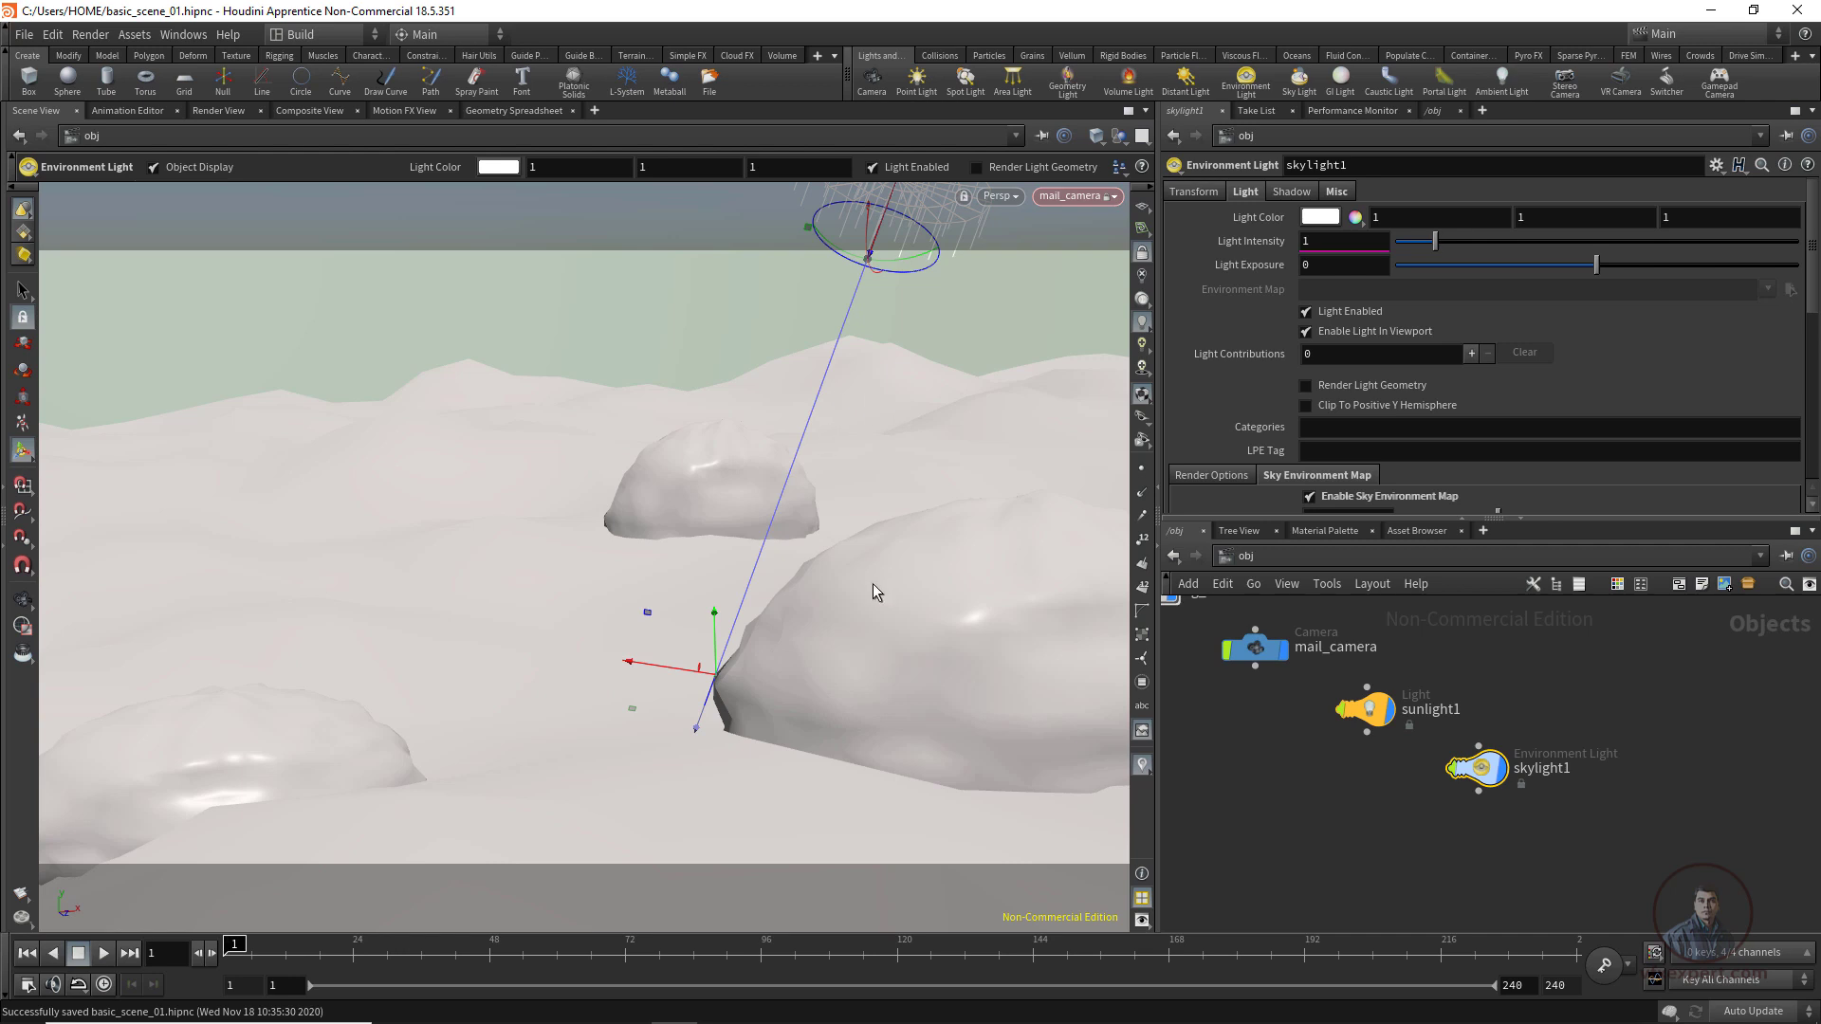
pyautogui.moveTo(650, 670); pyautogui.dragTo(690, 666)
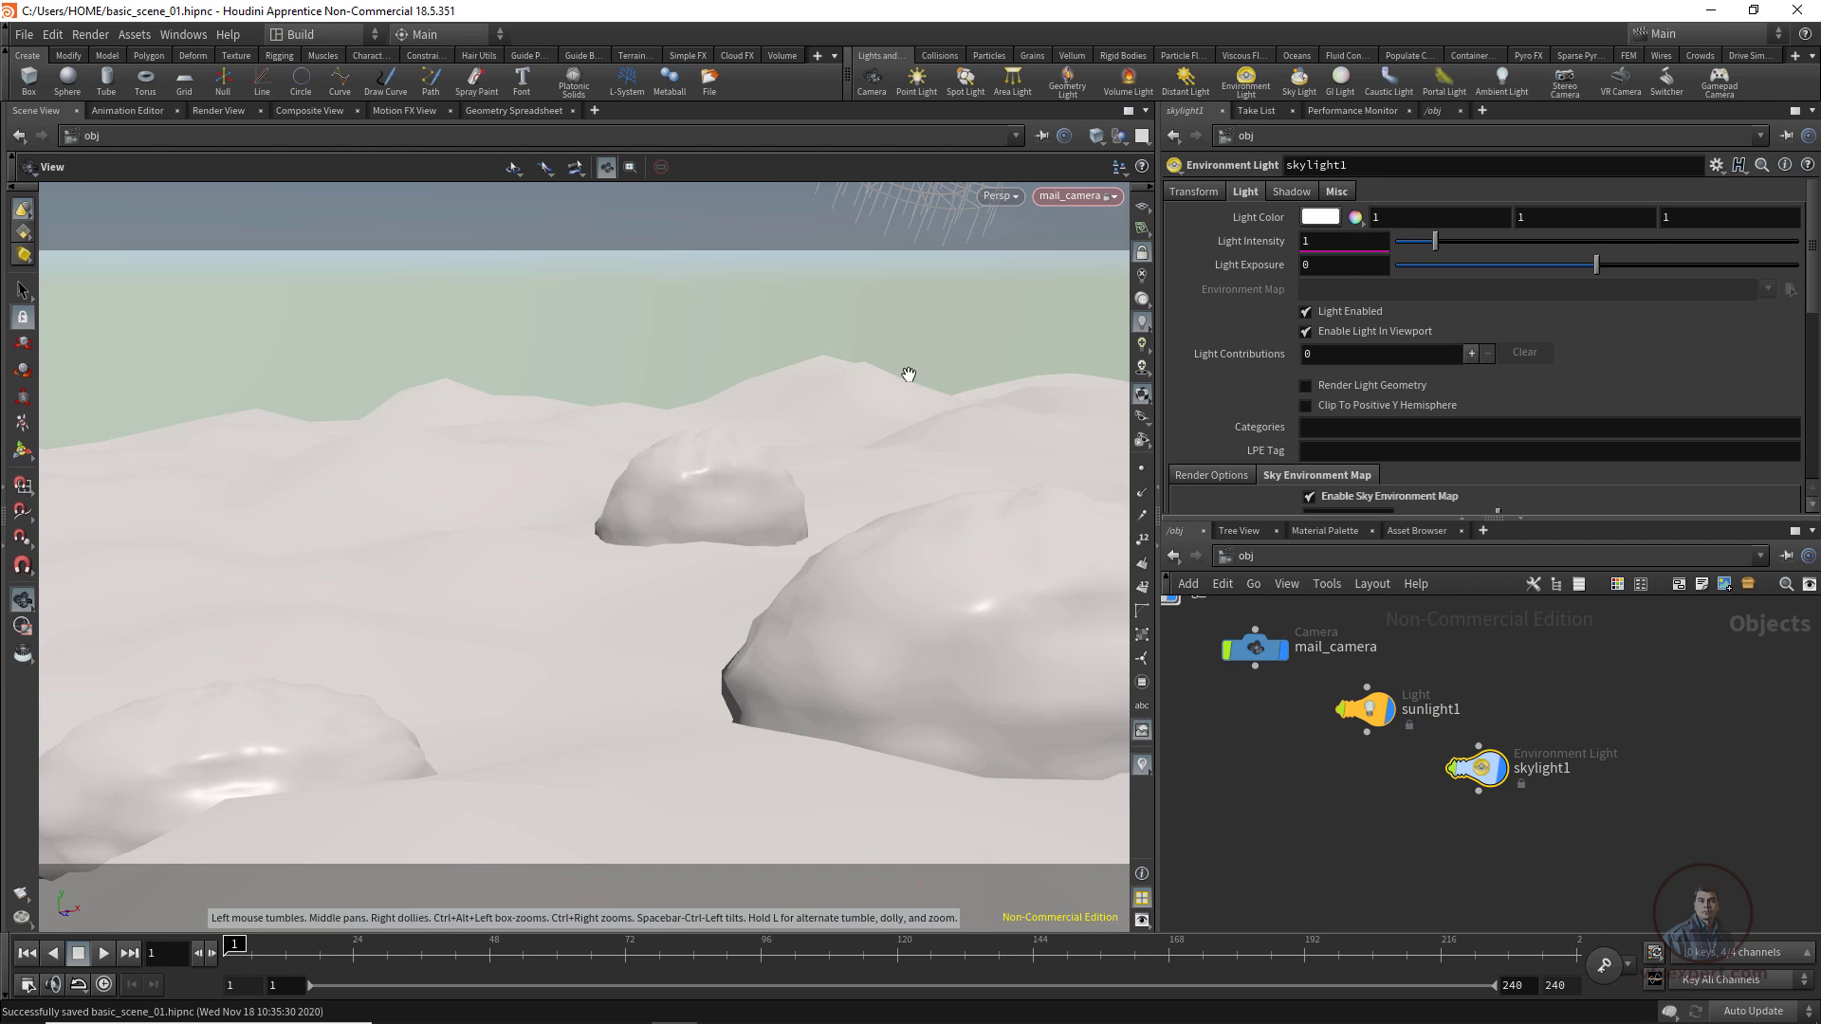
# Unlock mail_camera from the view and orbit out to inspect the lit terrain, the sky and the light's position.
pyautogui.click(1141, 251)
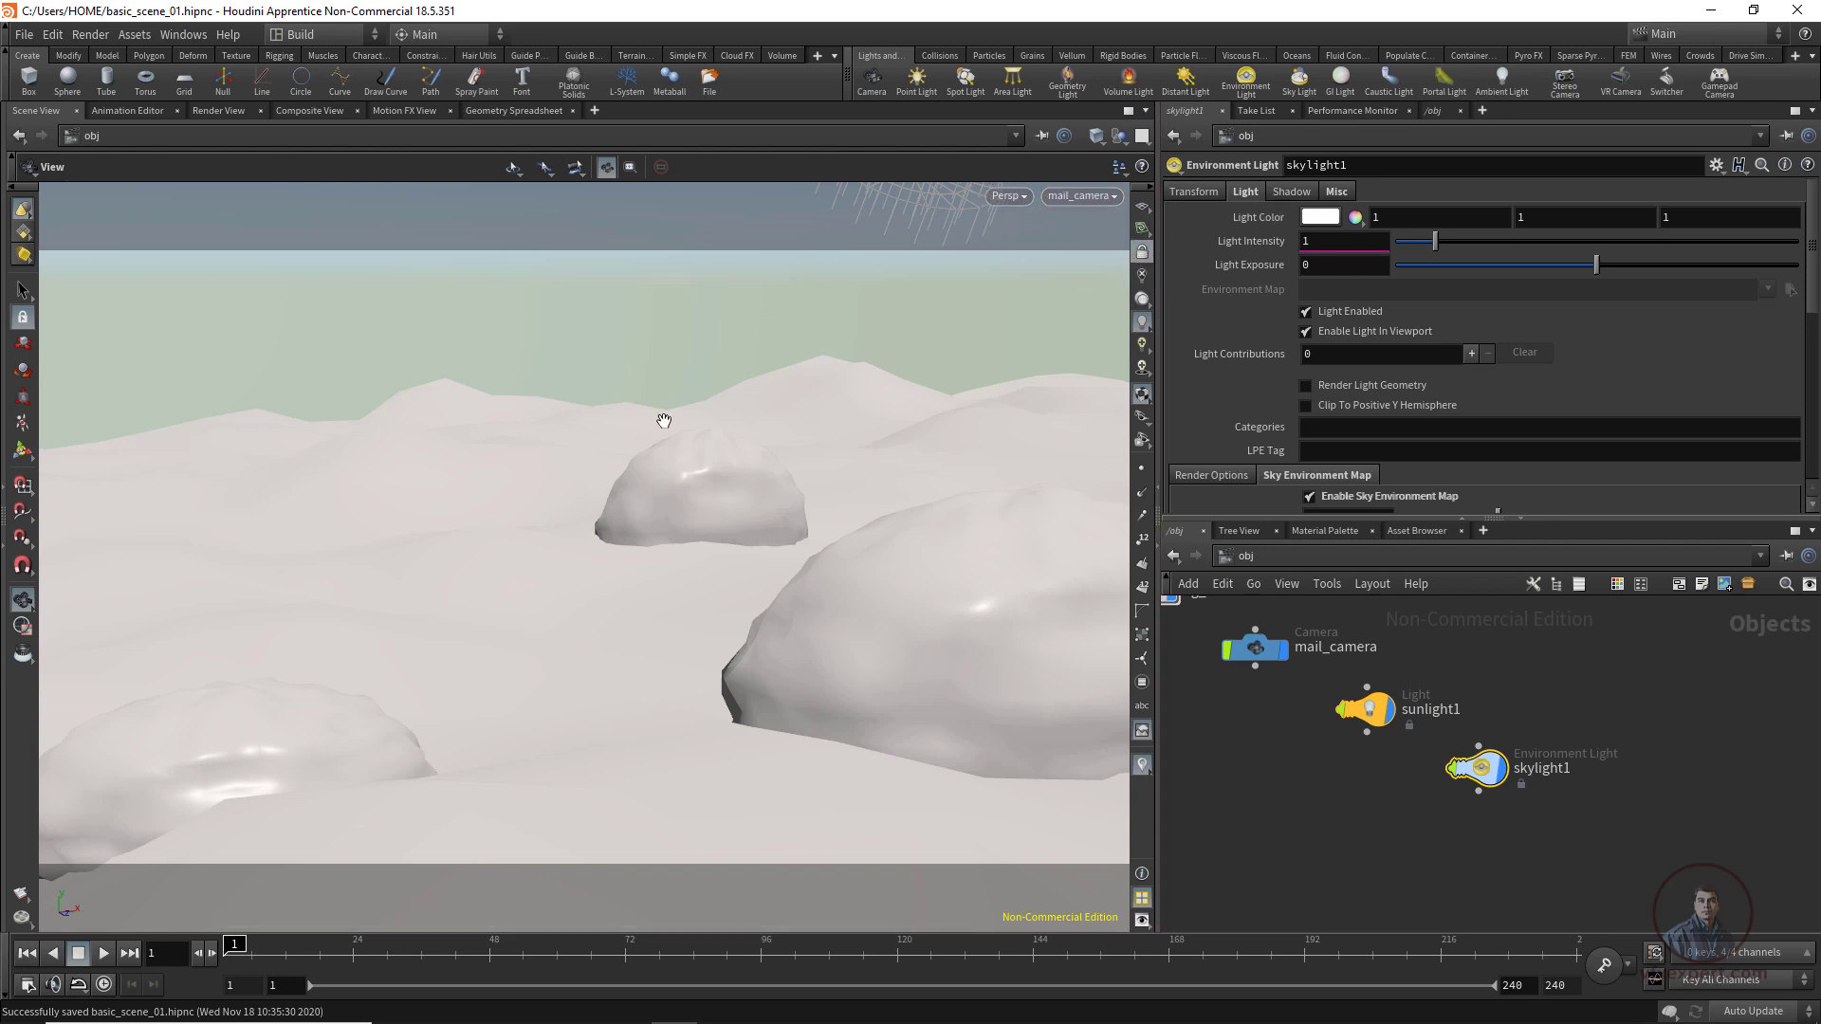
pyautogui.moveTo(821, 608); pyautogui.dragTo(812, 601)
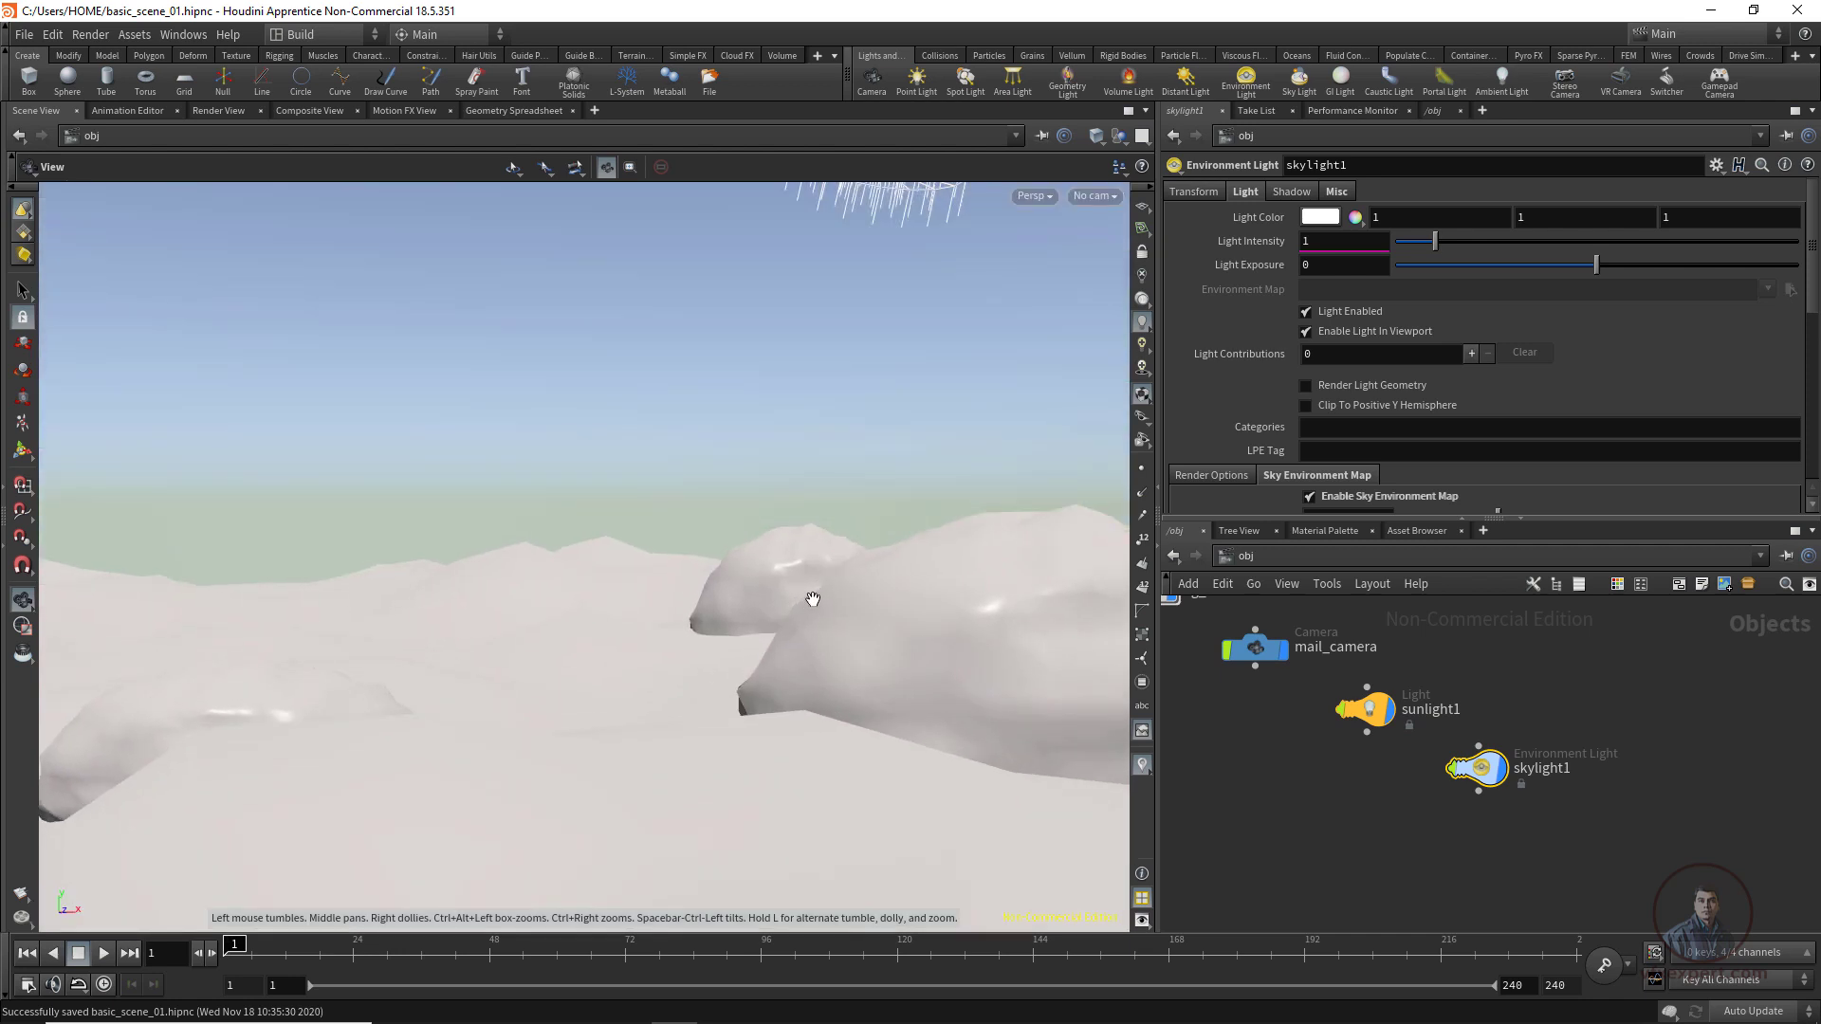
pyautogui.scroll(-8, 815, 600)
pyautogui.moveTo(914, 637); pyautogui.dragTo(845, 446)
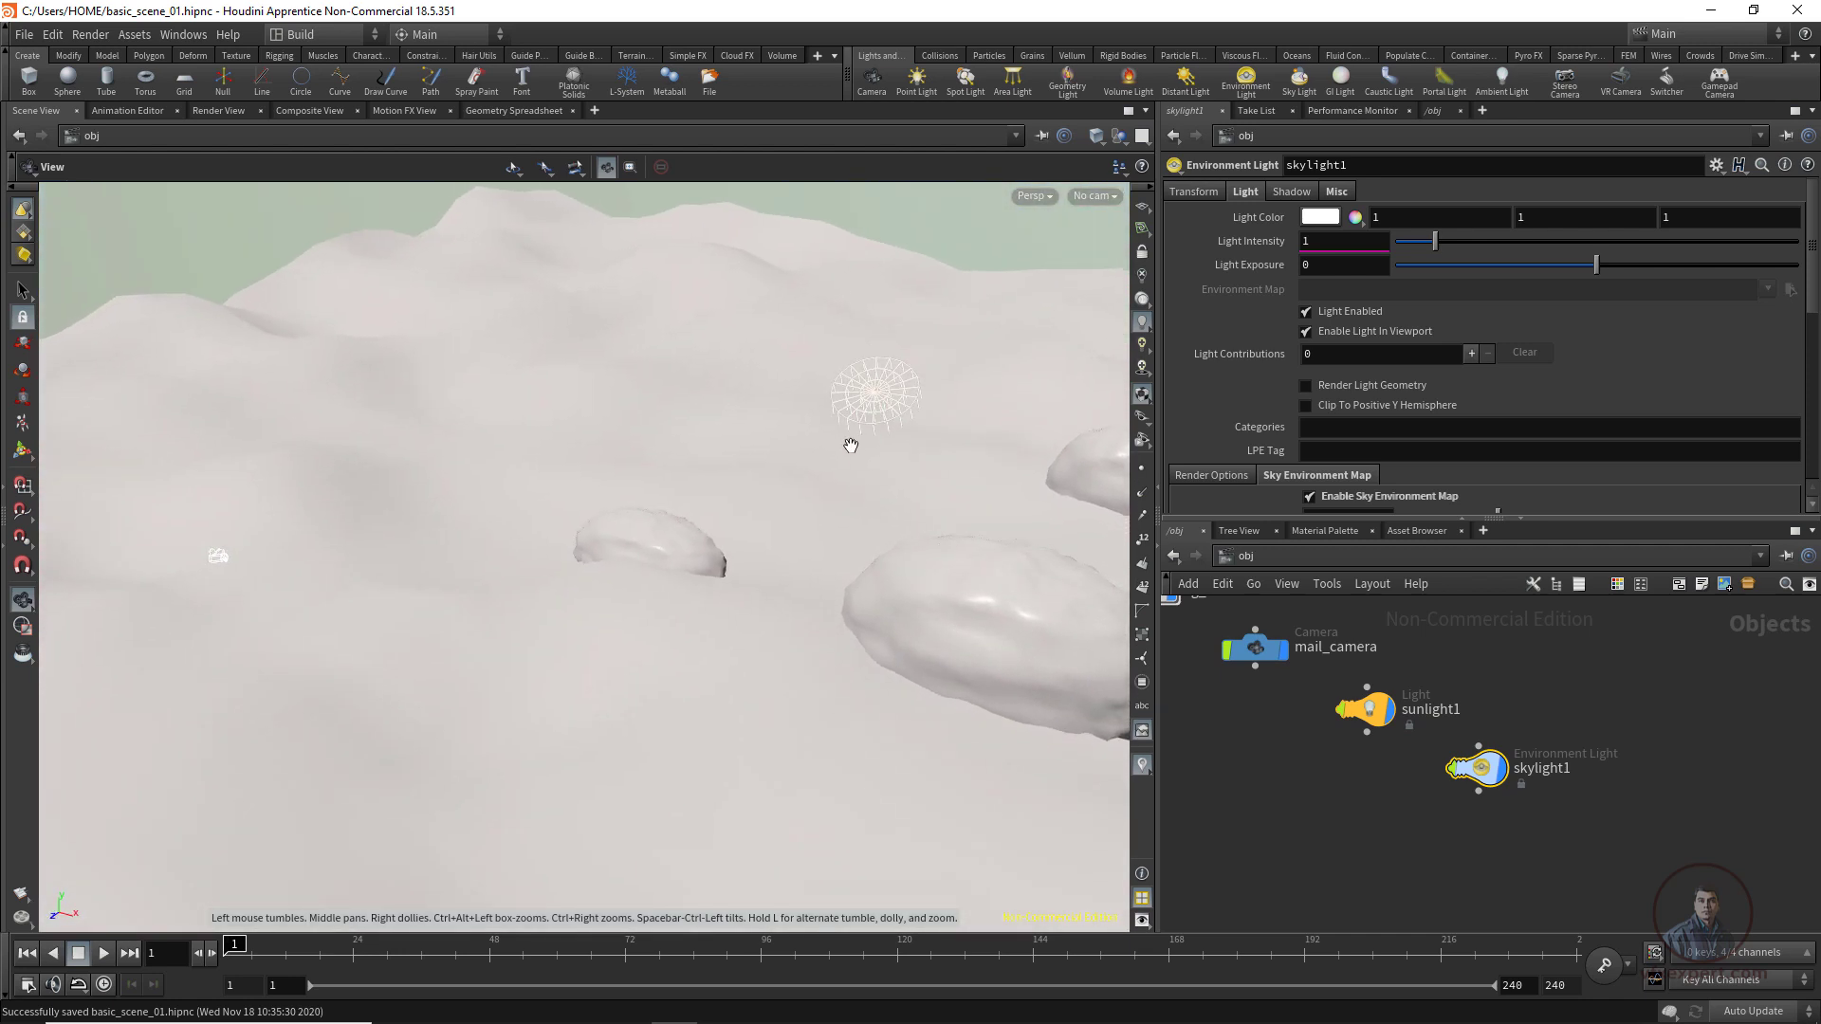
pyautogui.moveTo(777, 517); pyautogui.dragTo(695, 500)
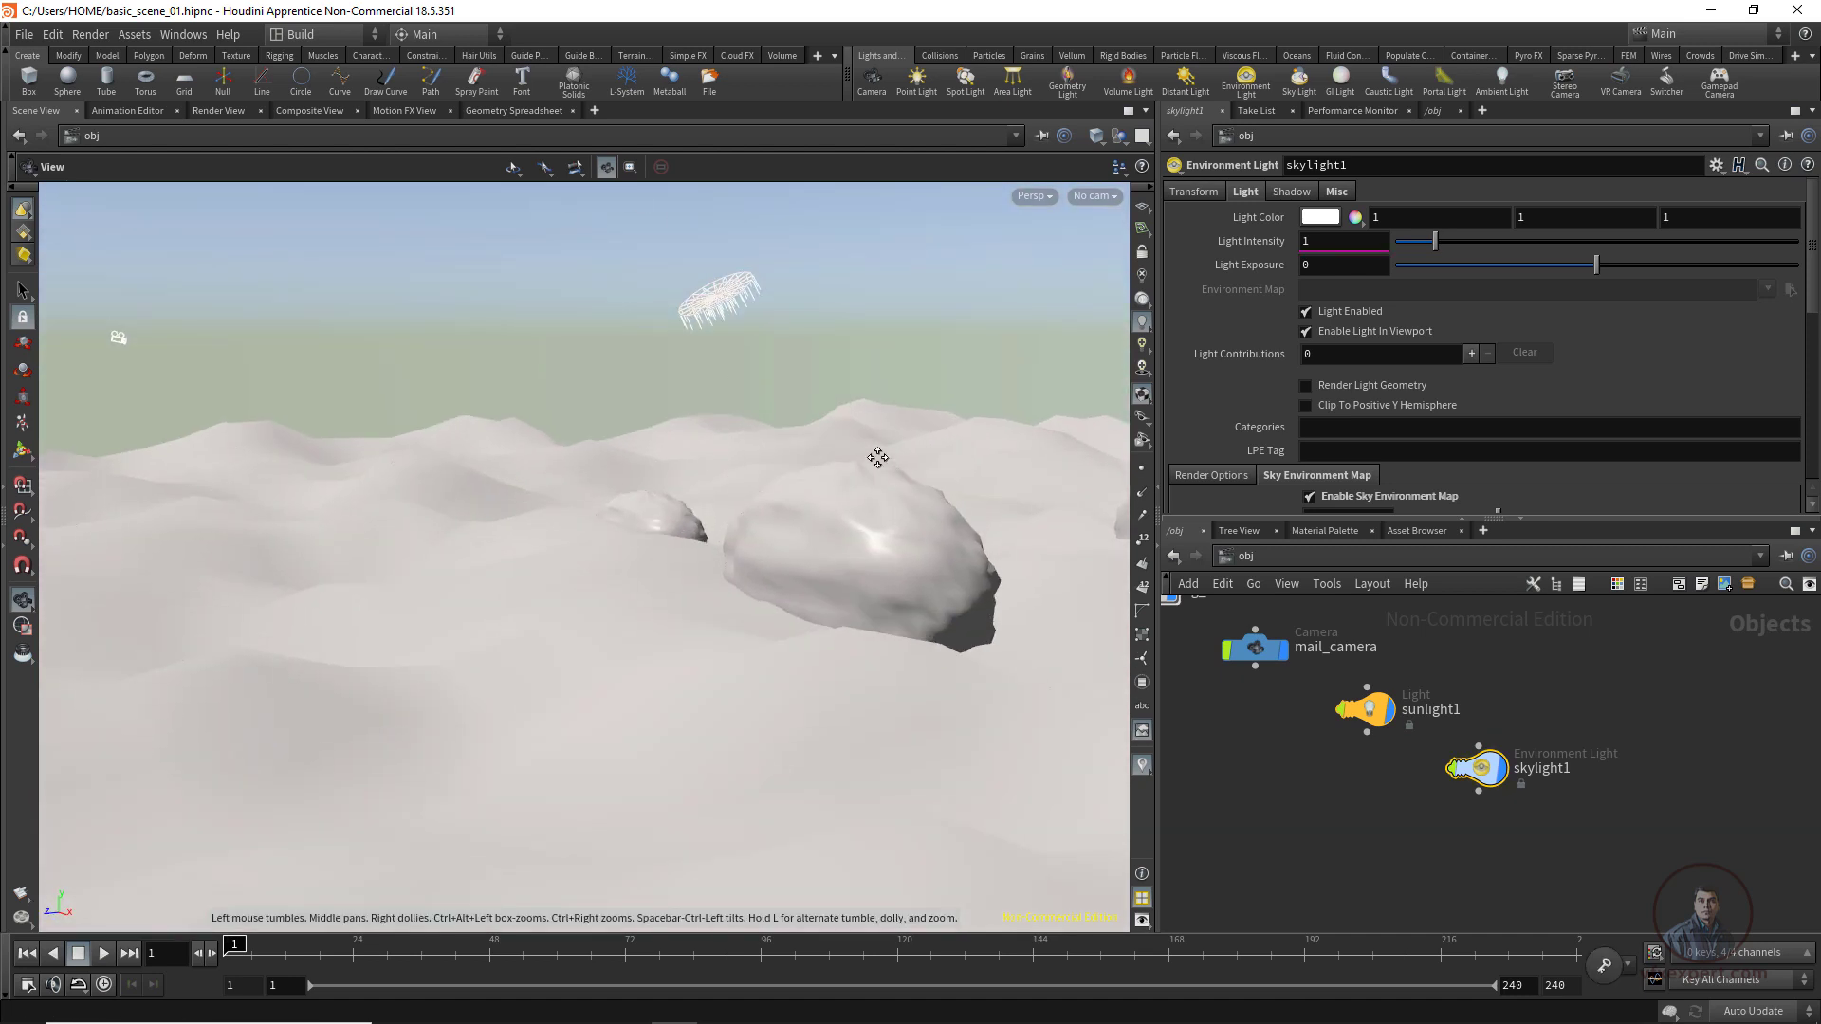
pyautogui.moveTo(873, 455); pyautogui.dragTo(1043, 474)
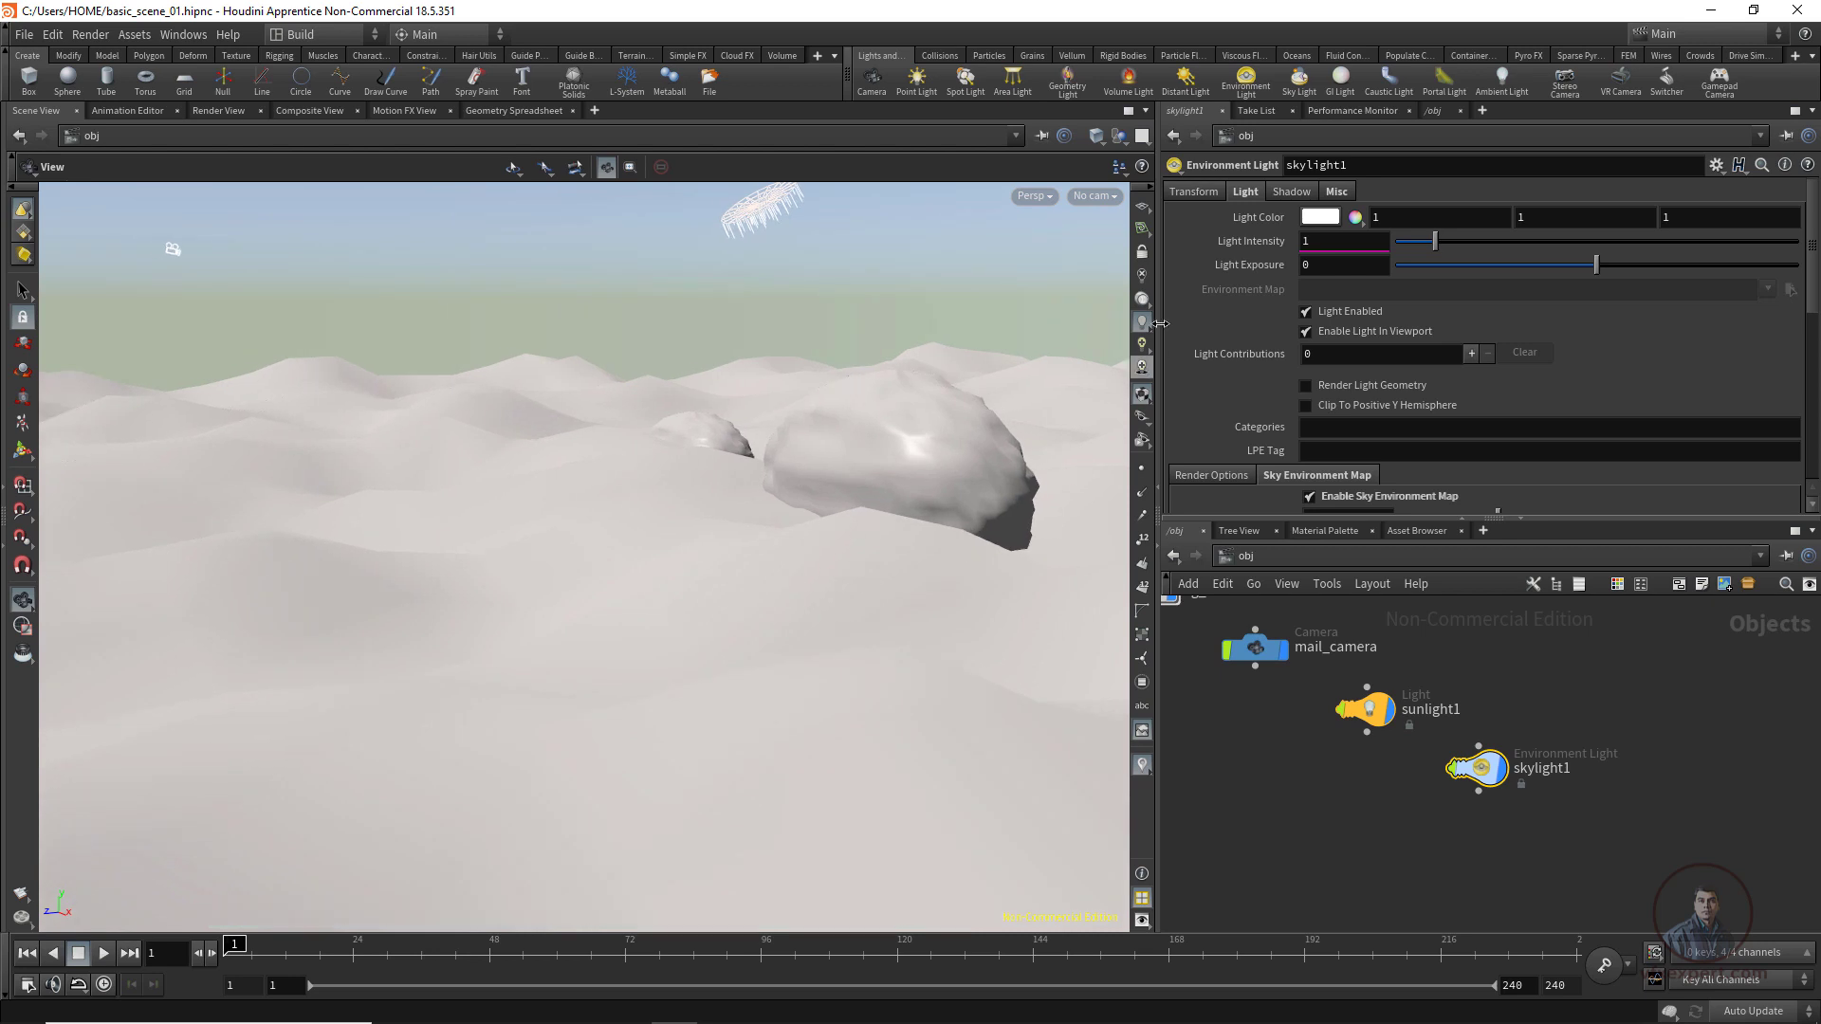
# Switch back to mail_camera, lock it to the view and reframe it to include more sky above the mountains.
pyautogui.click(1094, 195)
pyautogui.click(1126, 291)
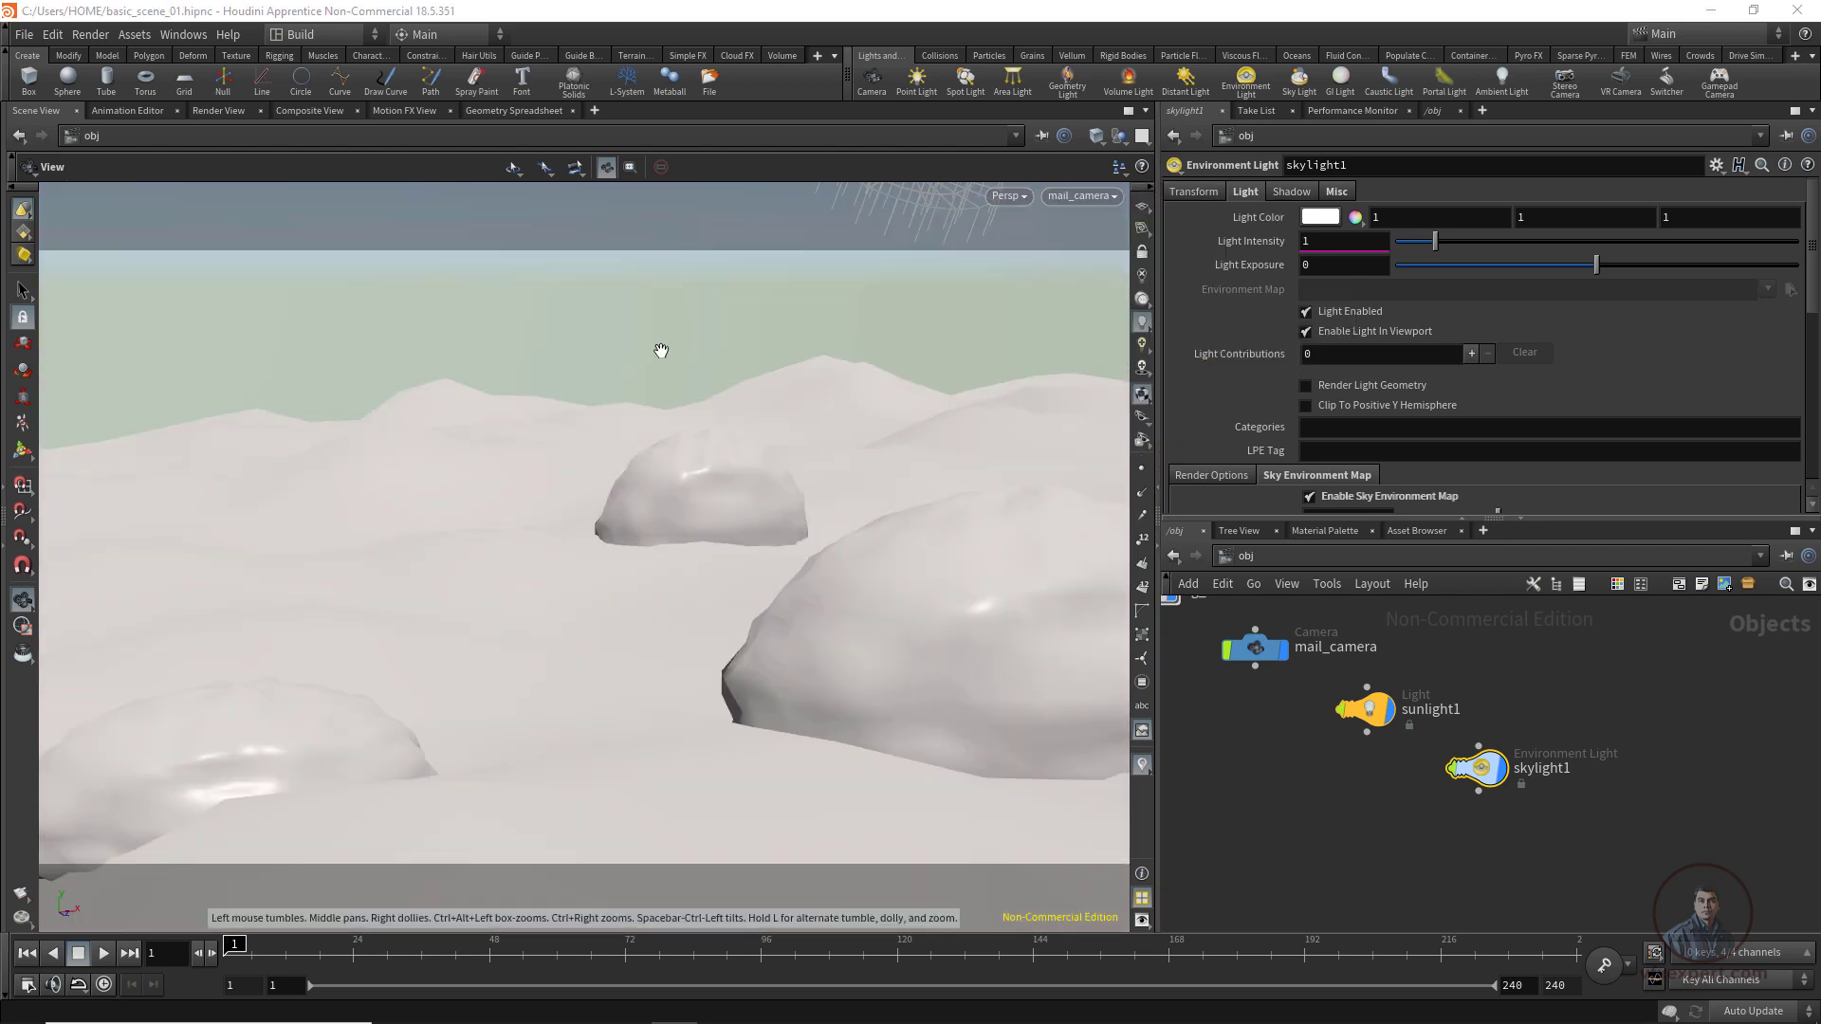
pyautogui.moveTo(882, 569); pyautogui.dragTo(959, 689)
pyautogui.moveTo(960, 689)
pyautogui.mouseDown(button='middle')
pyautogui.moveTo(943, 707)
pyautogui.moveTo(959, 711)
pyautogui.mouseUp(button='middle')
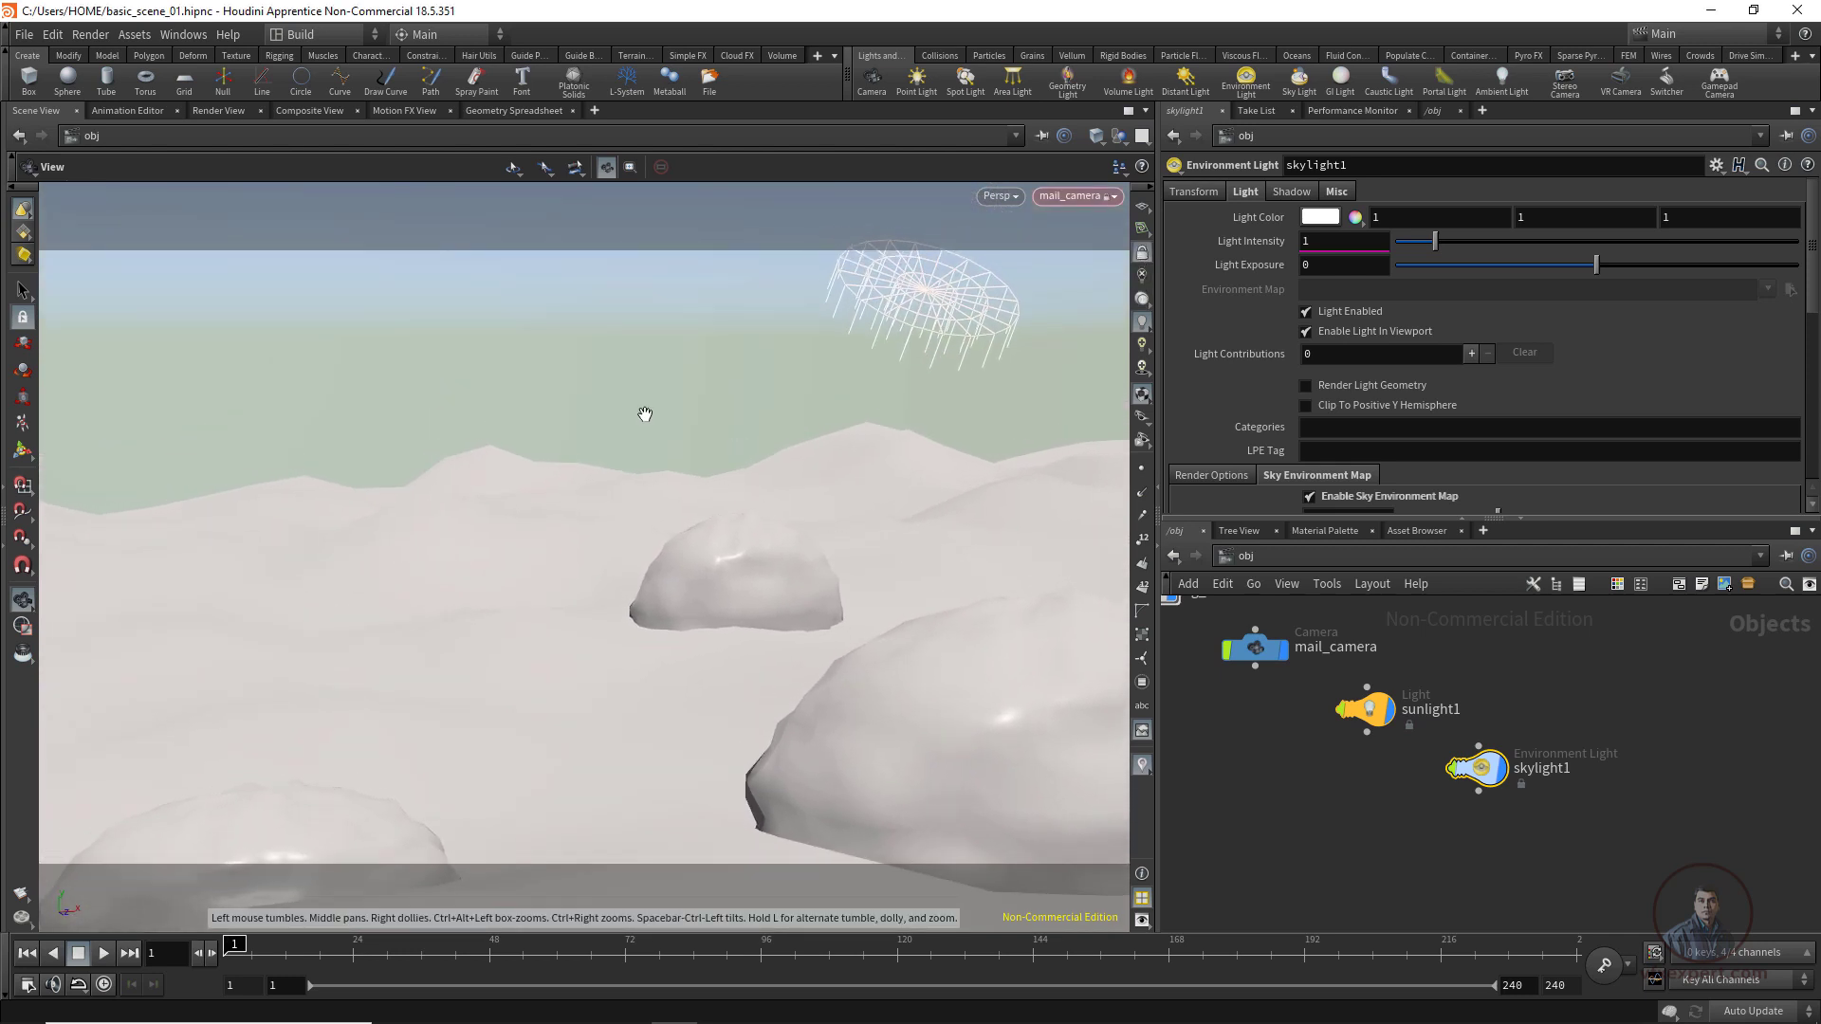
# Frame all object nodes in the network and move the bg_scene node away from the camera and light nodes.
pyautogui.moveTo(1355, 648); pyautogui.dragTo(1431, 689, button='middle')
pyautogui.click(1379, 782)
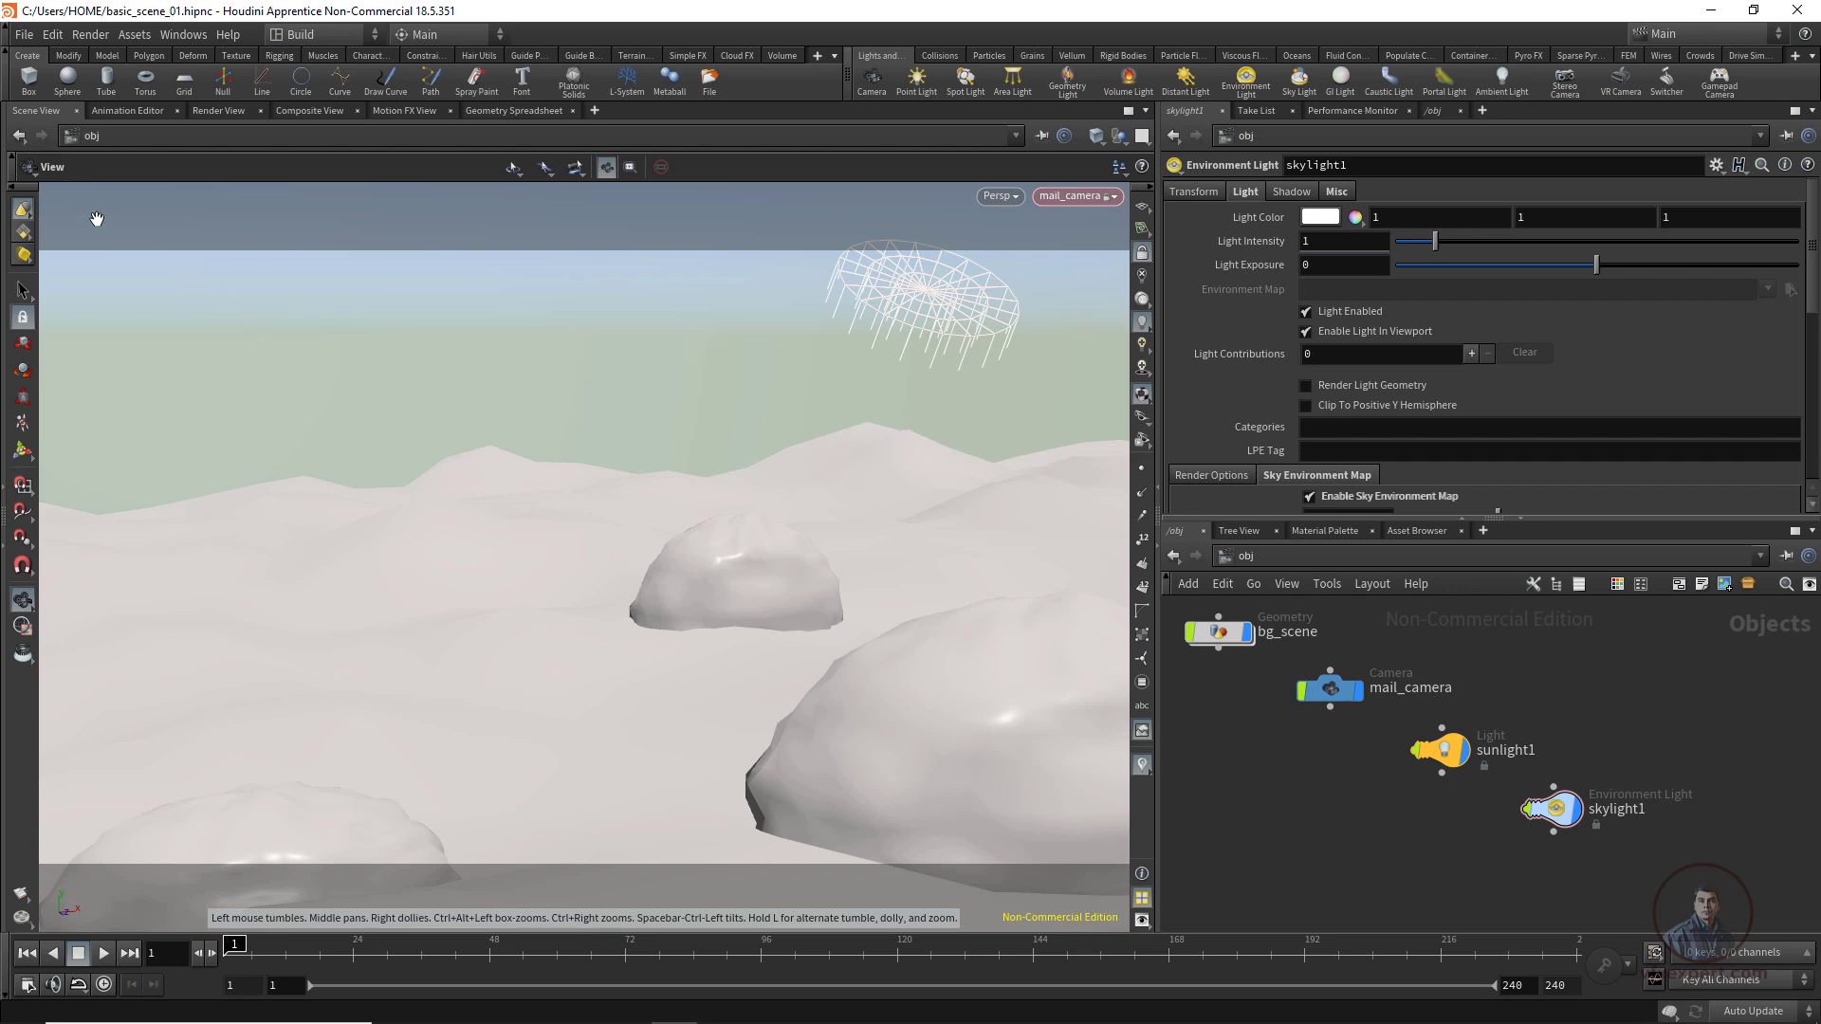
pyautogui.press('h')
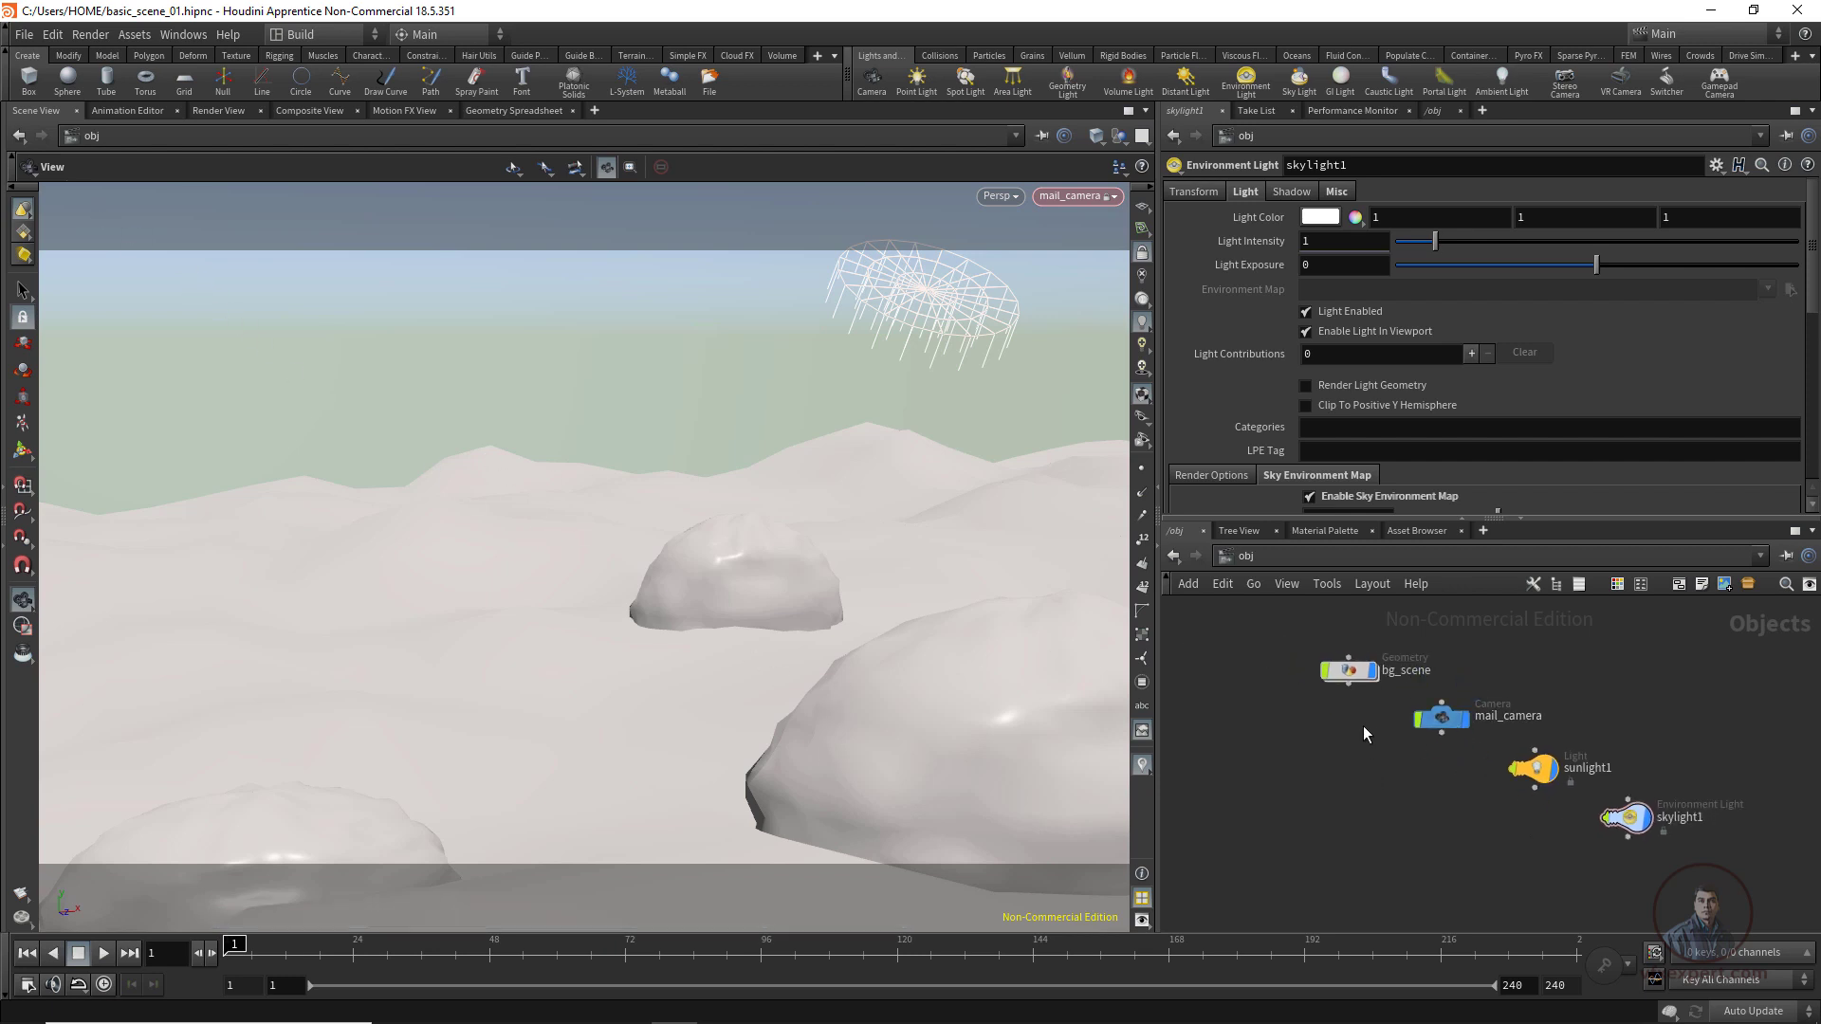
pyautogui.moveTo(1365, 731); pyautogui.dragTo(1429, 732, button='middle')
pyautogui.moveTo(1412, 670); pyautogui.dragTo(1379, 701)
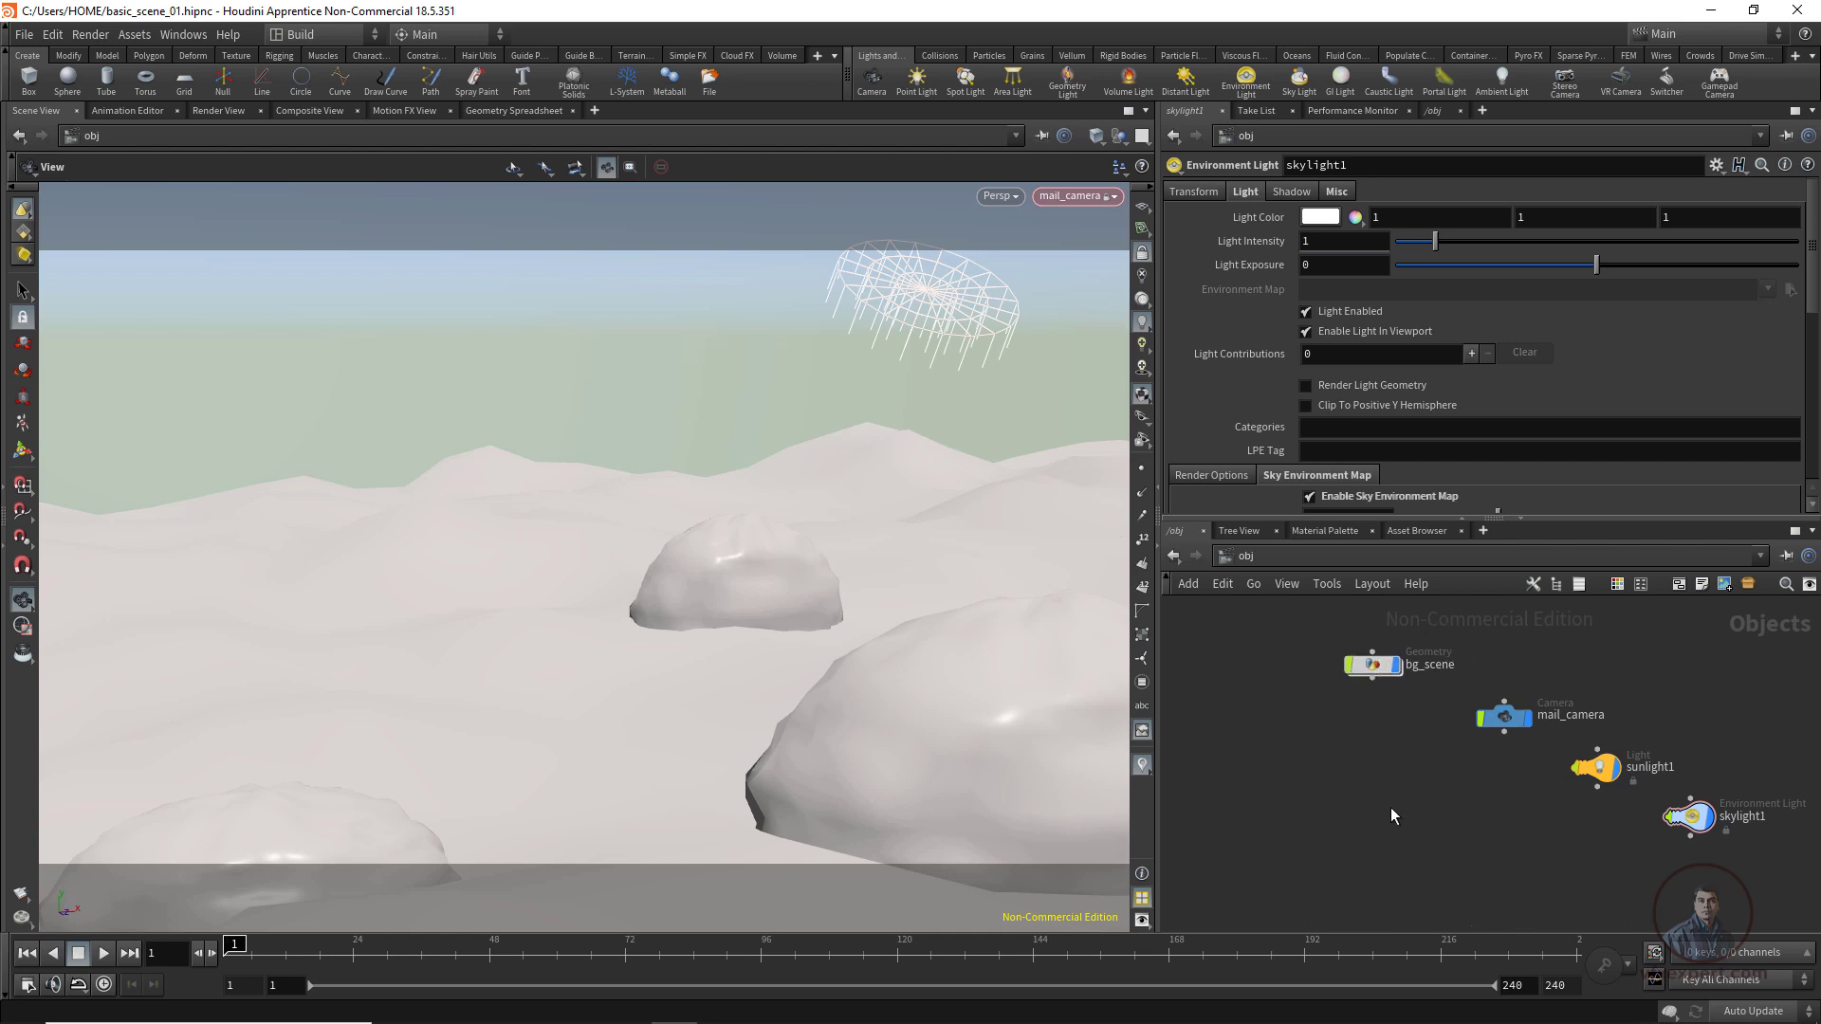
# Create a Geometry object below bg_scene in the object network and rename it fire_ball.
pyautogui.press('Tab')
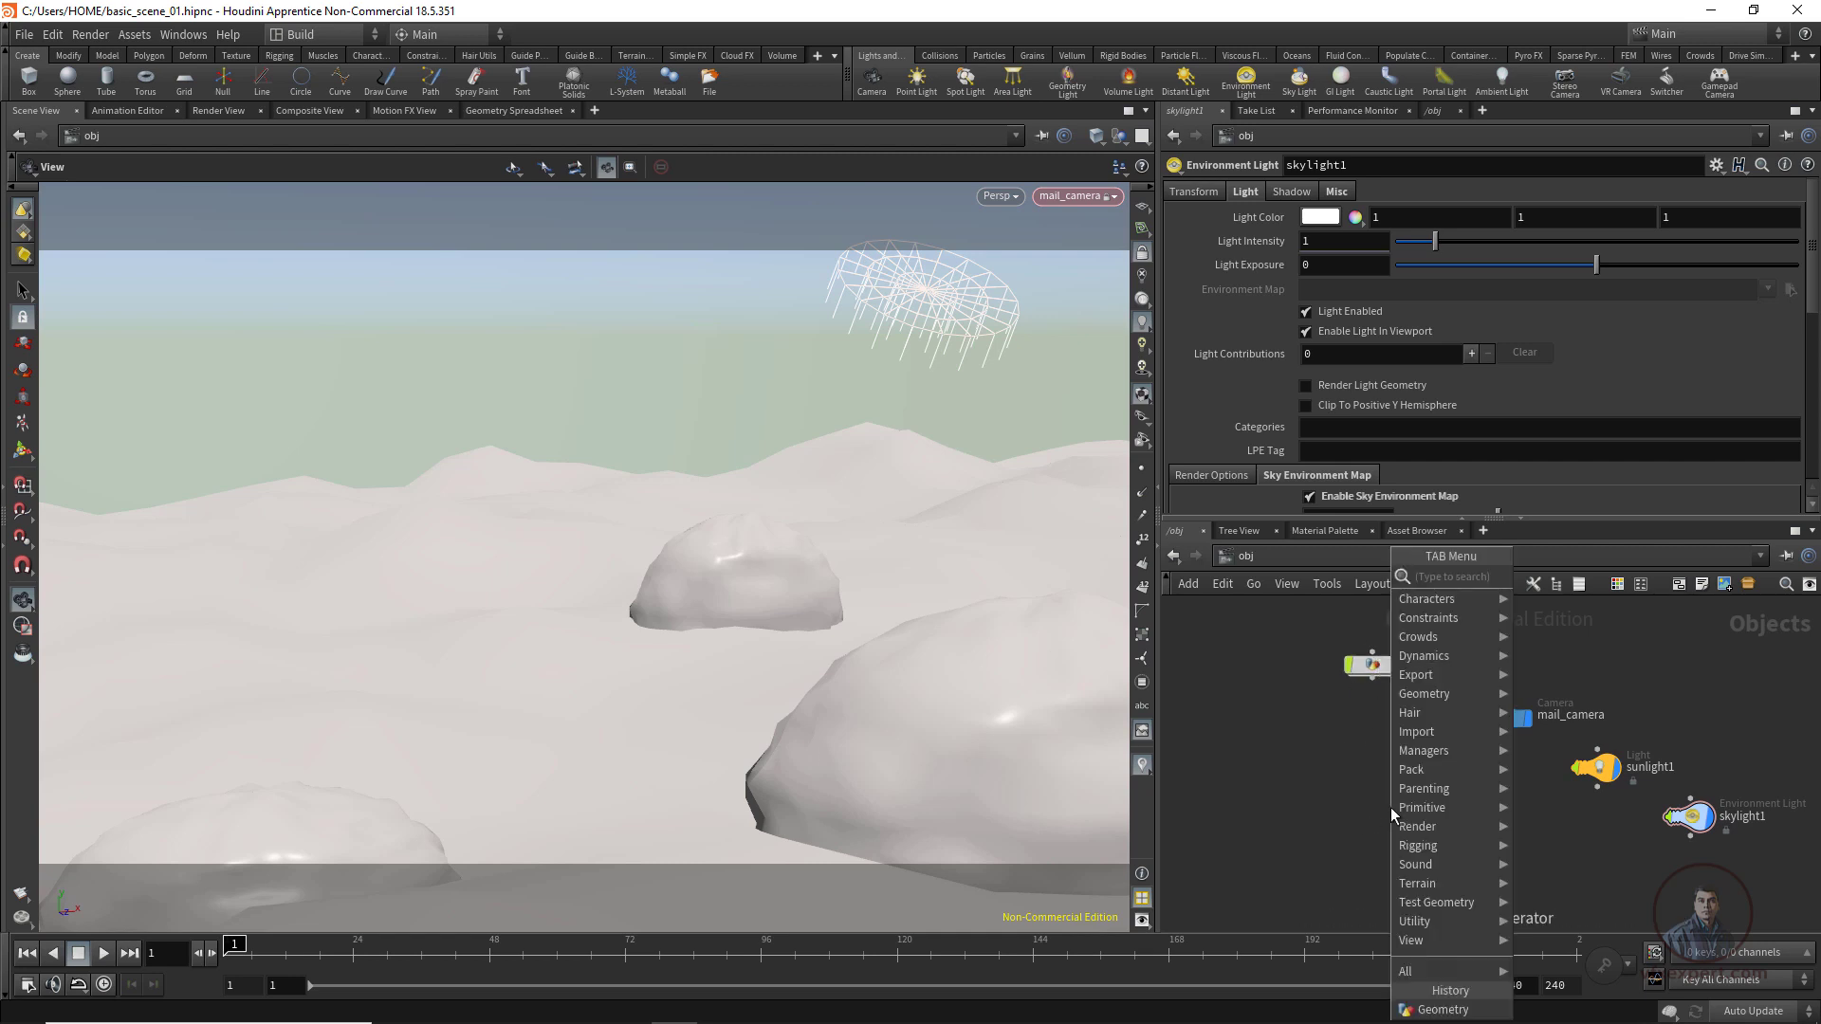
pyautogui.write('geo')
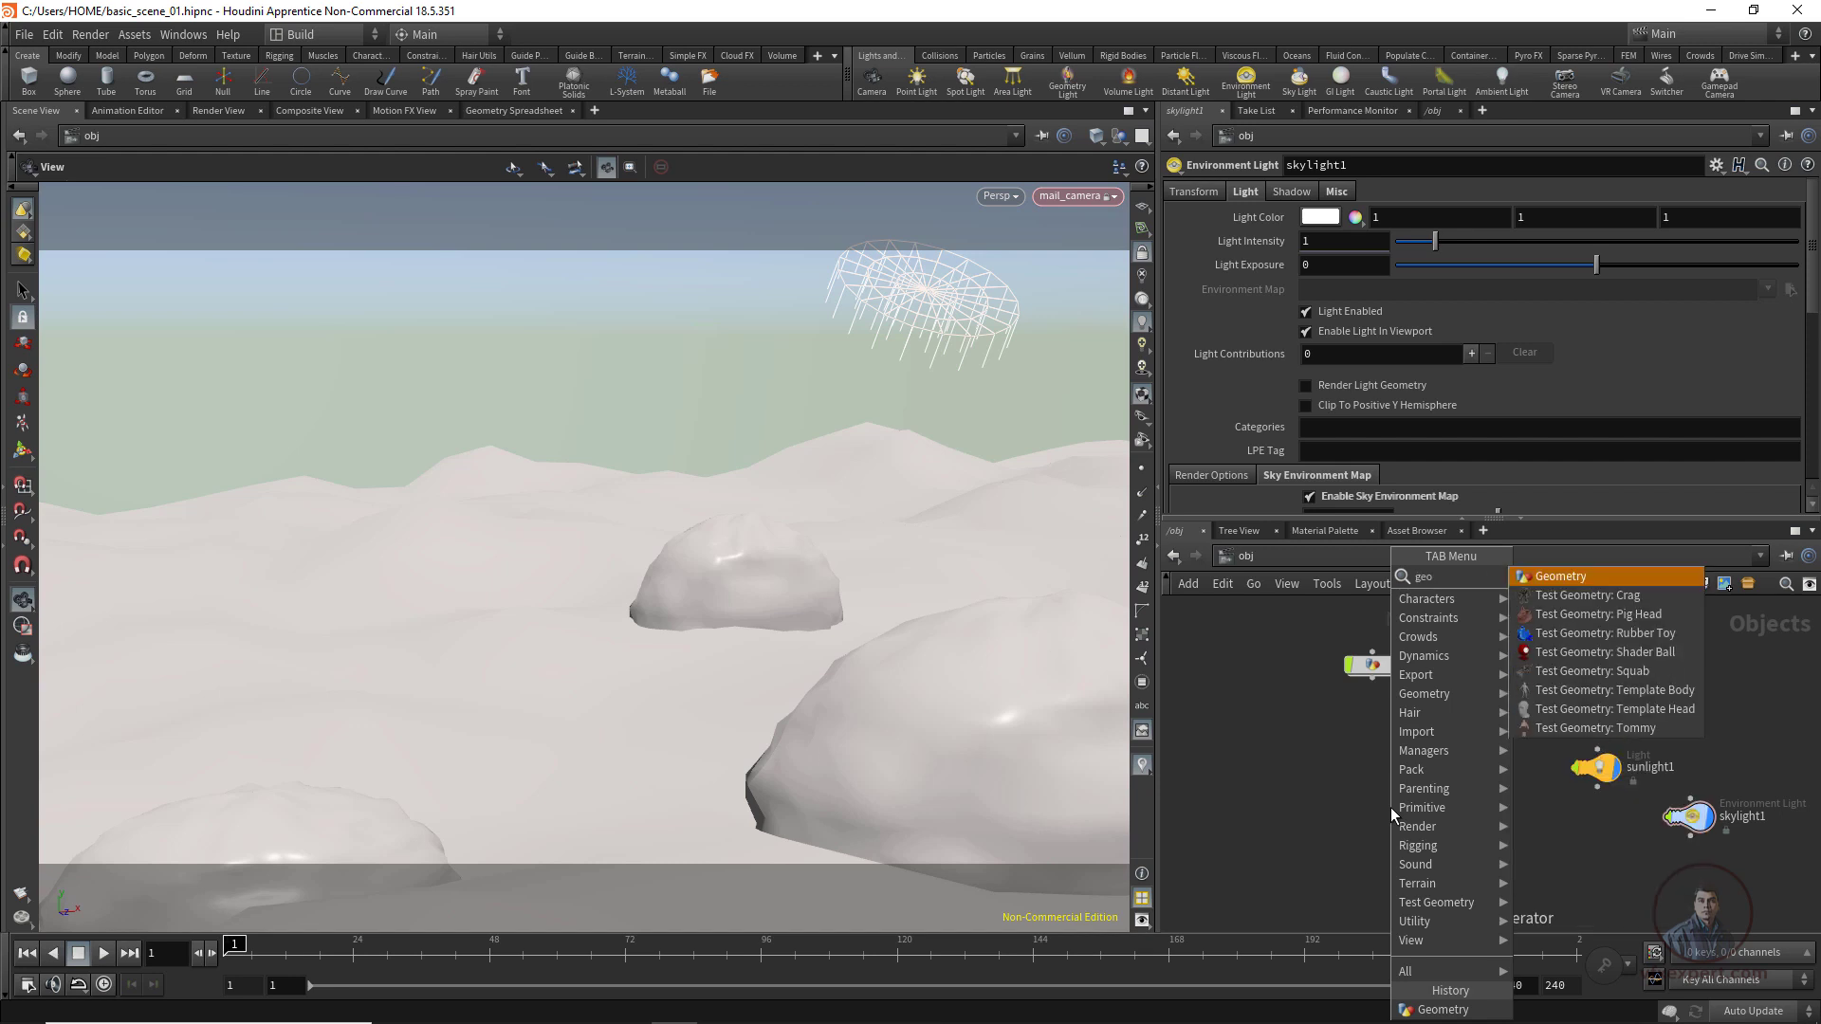
pyautogui.press('Return')
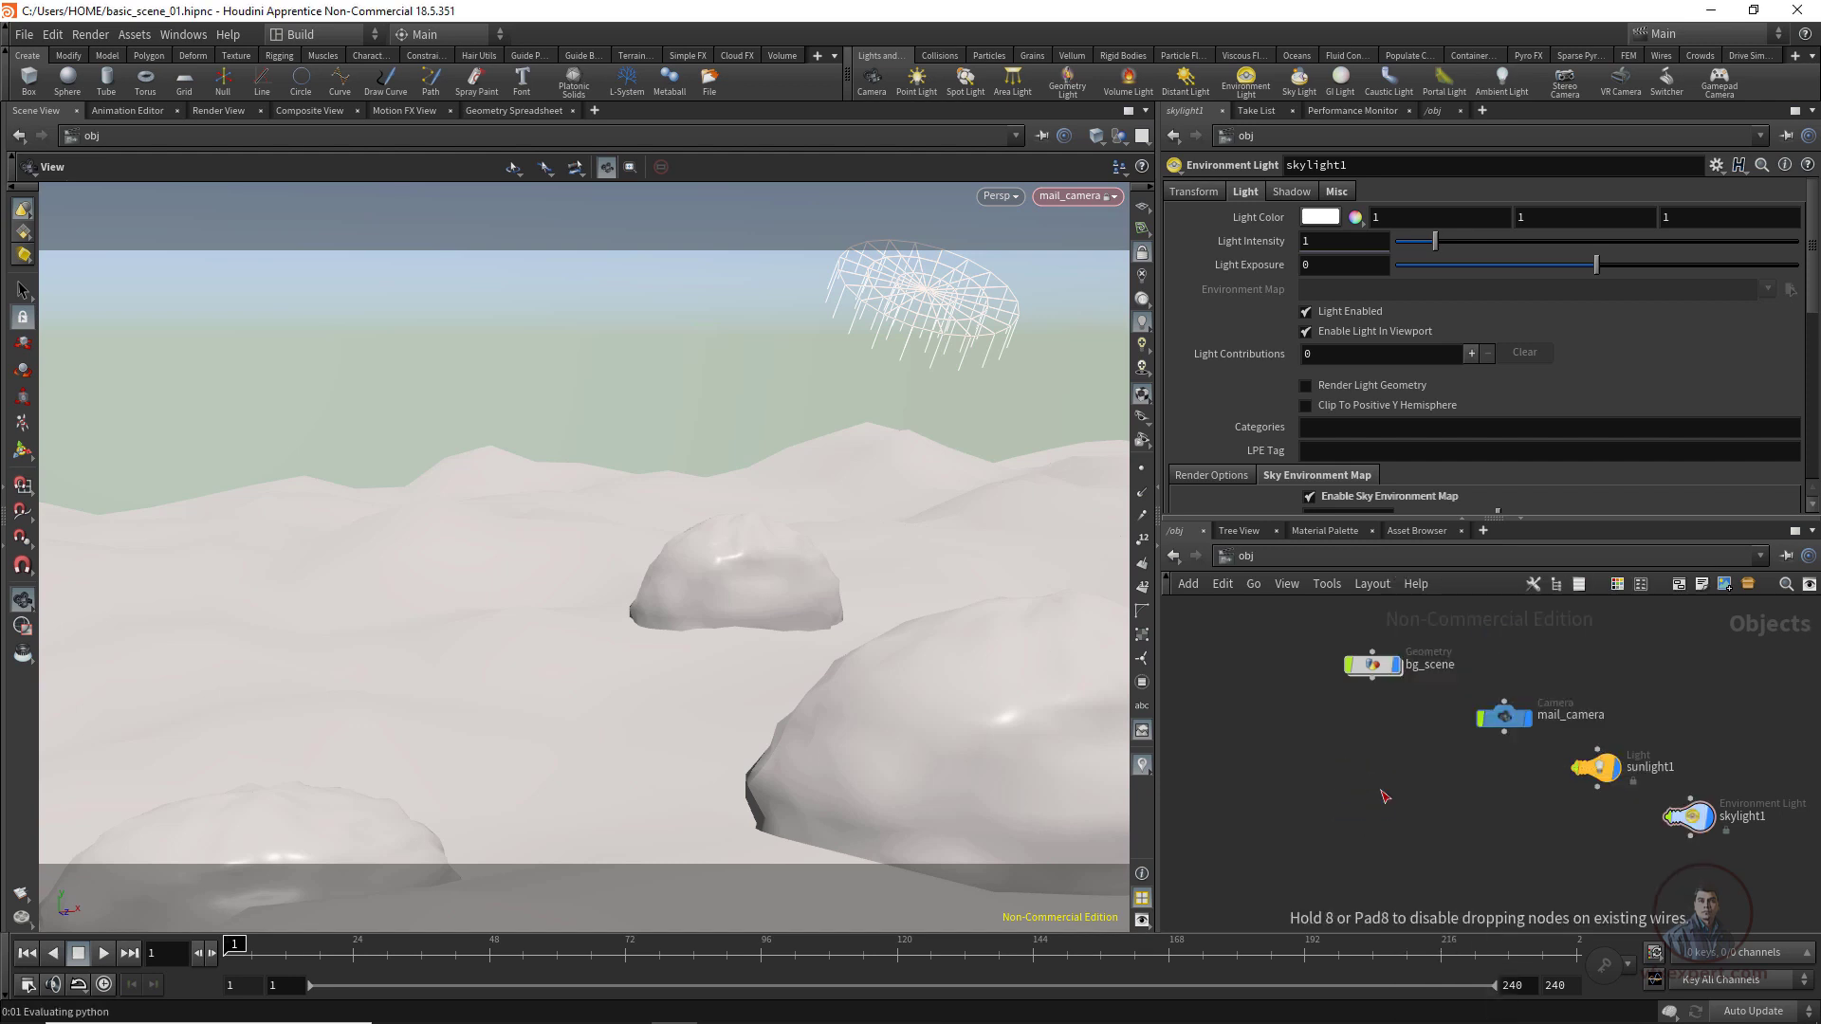
pyautogui.click(1372, 773)
pyautogui.doubleClick(1410, 769)
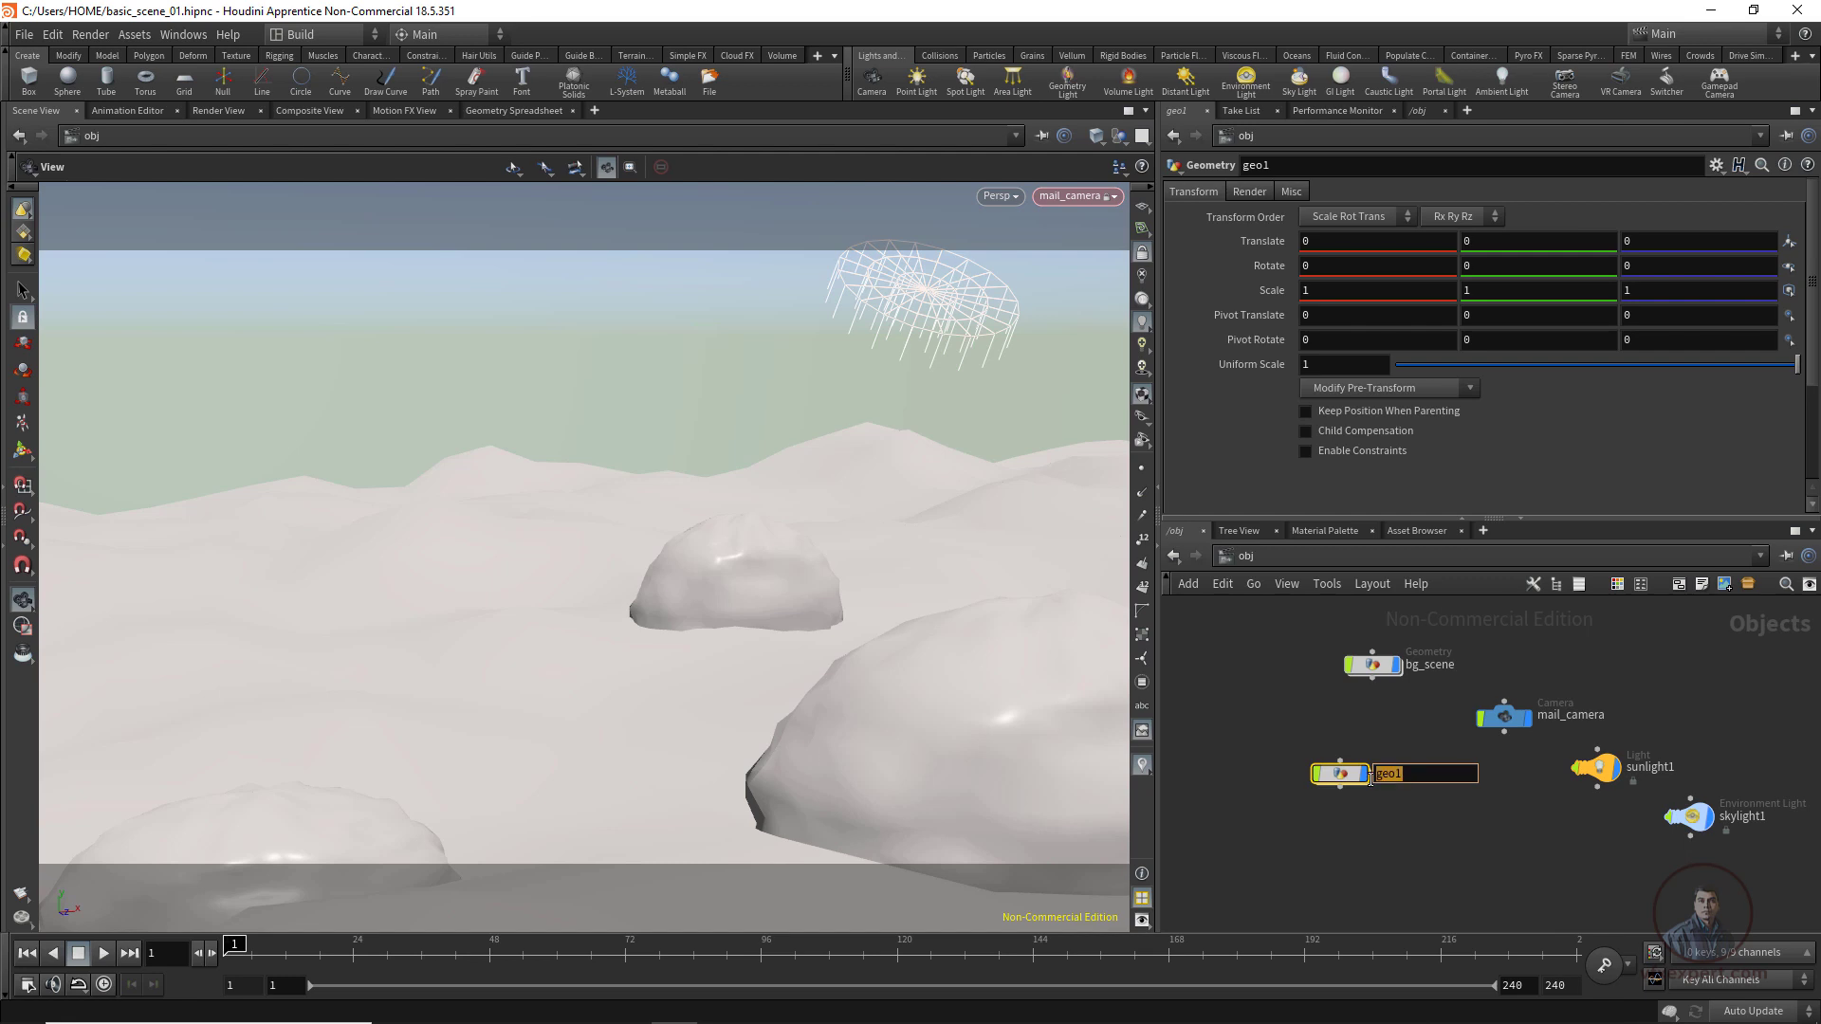
pyautogui.write('fire_ba')
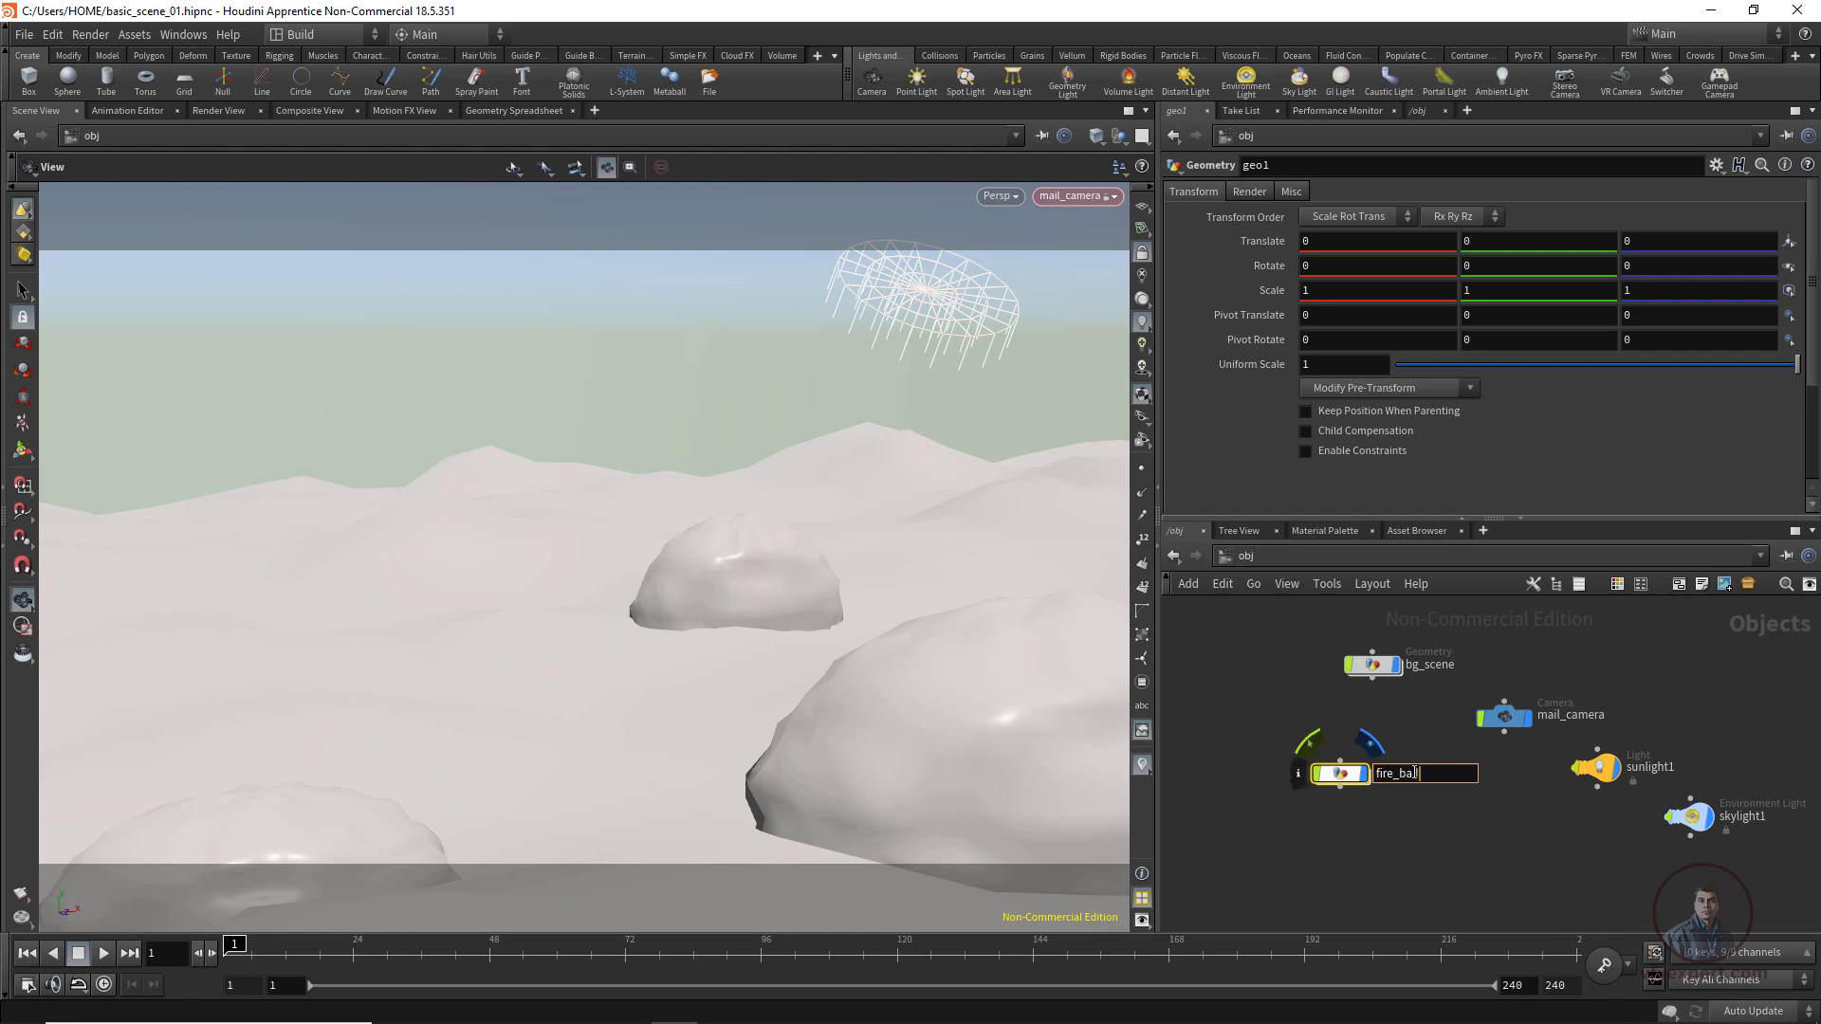
pyautogui.write('l')
pyautogui.press('Return')
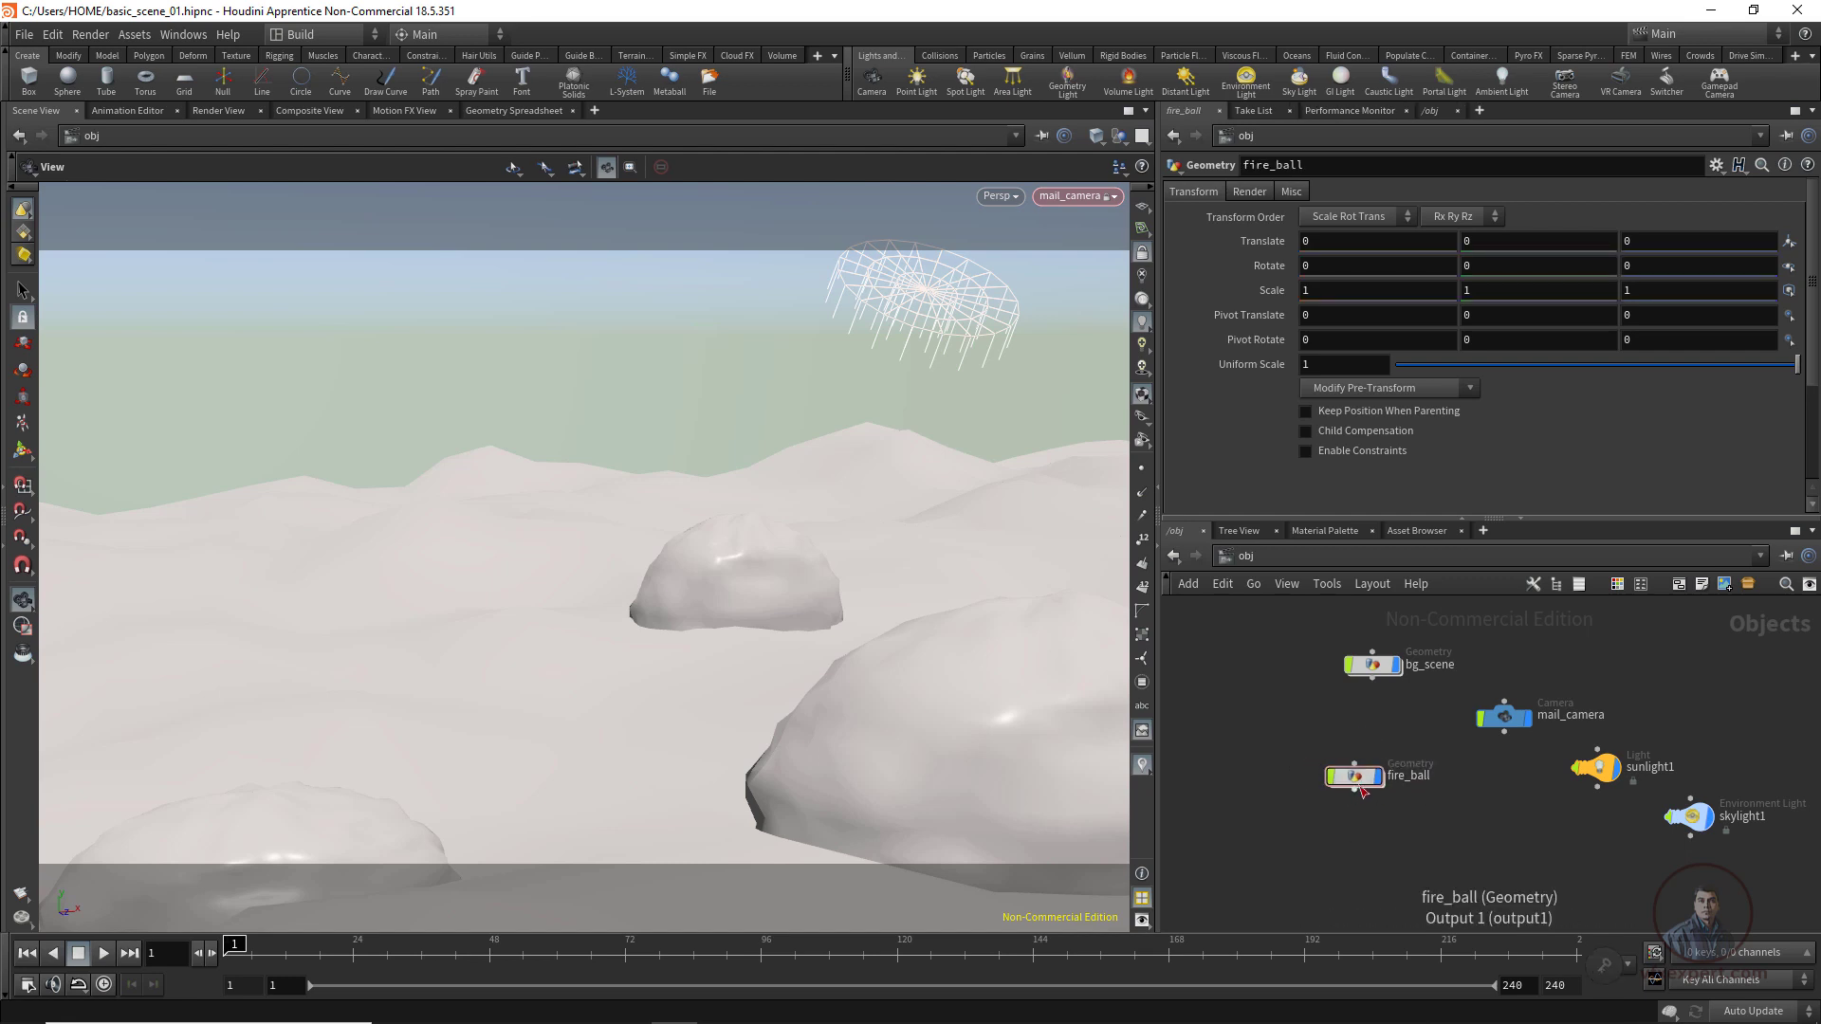
# Go inside the fire_ball object and add a Sphere node to its empty network.
pyautogui.doubleClick(1357, 786)
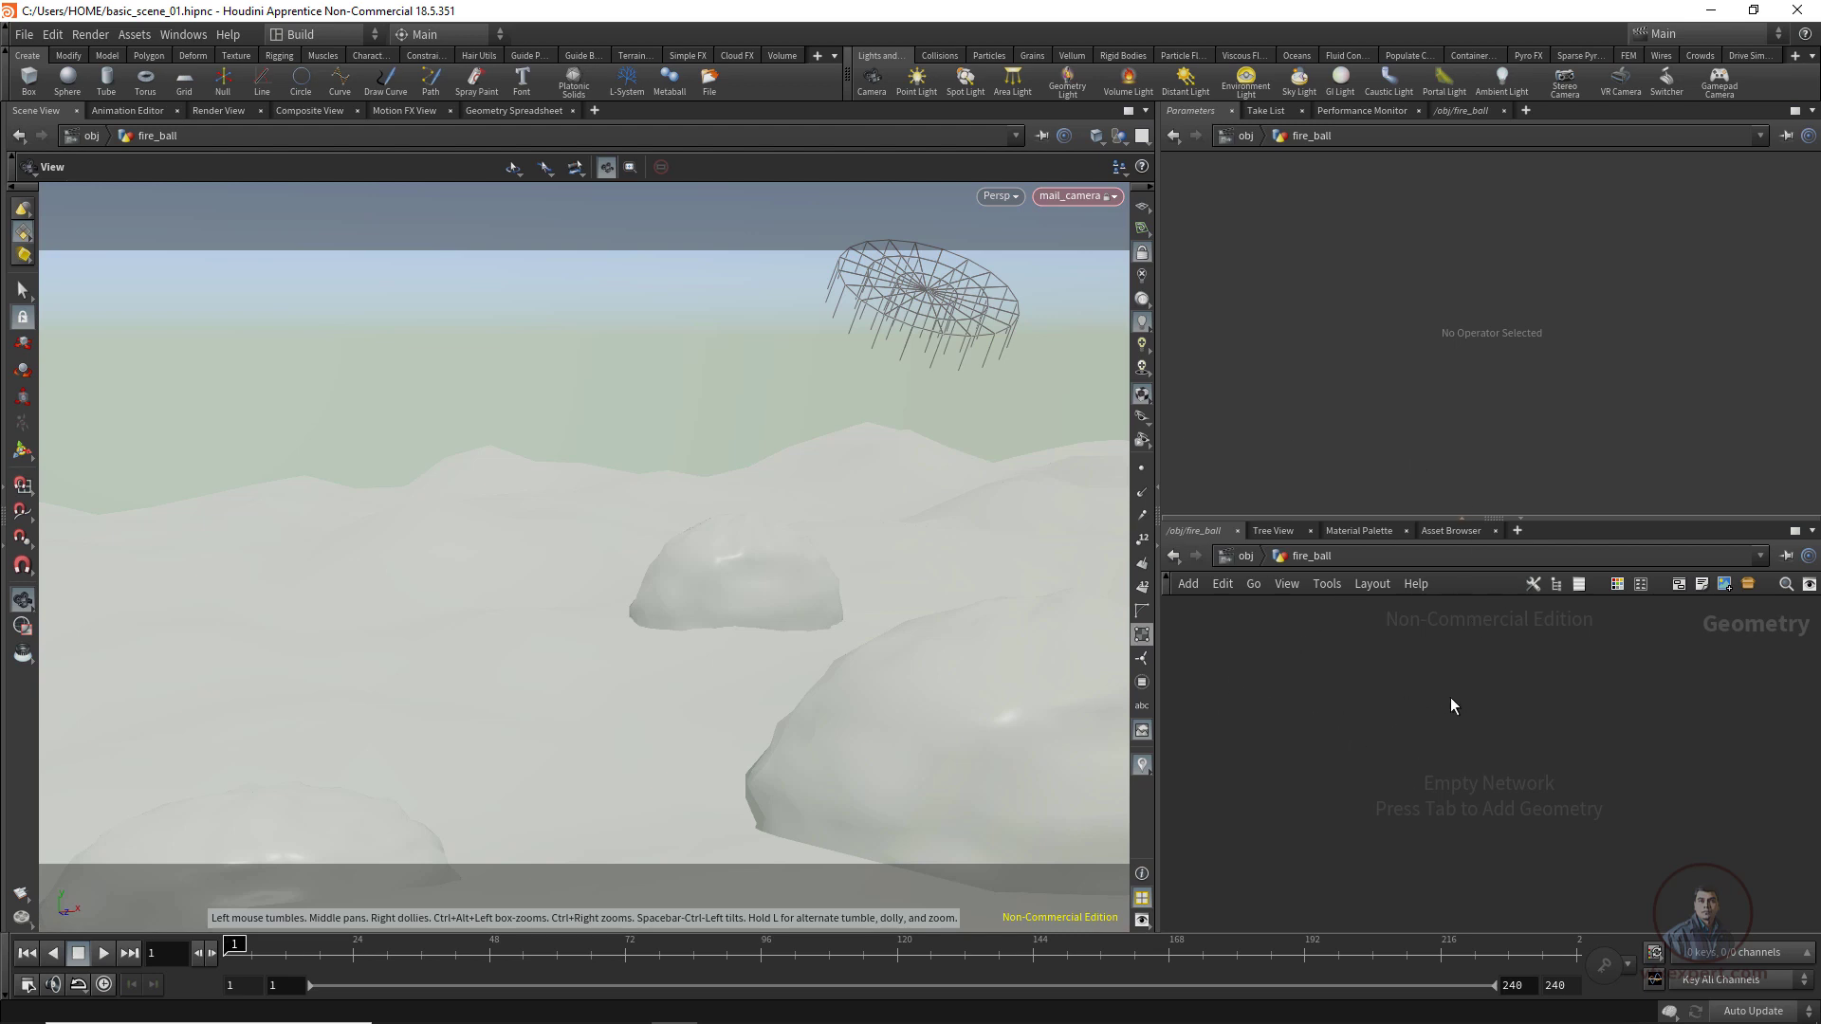
pyautogui.press('Tab')
pyautogui.write('sp')
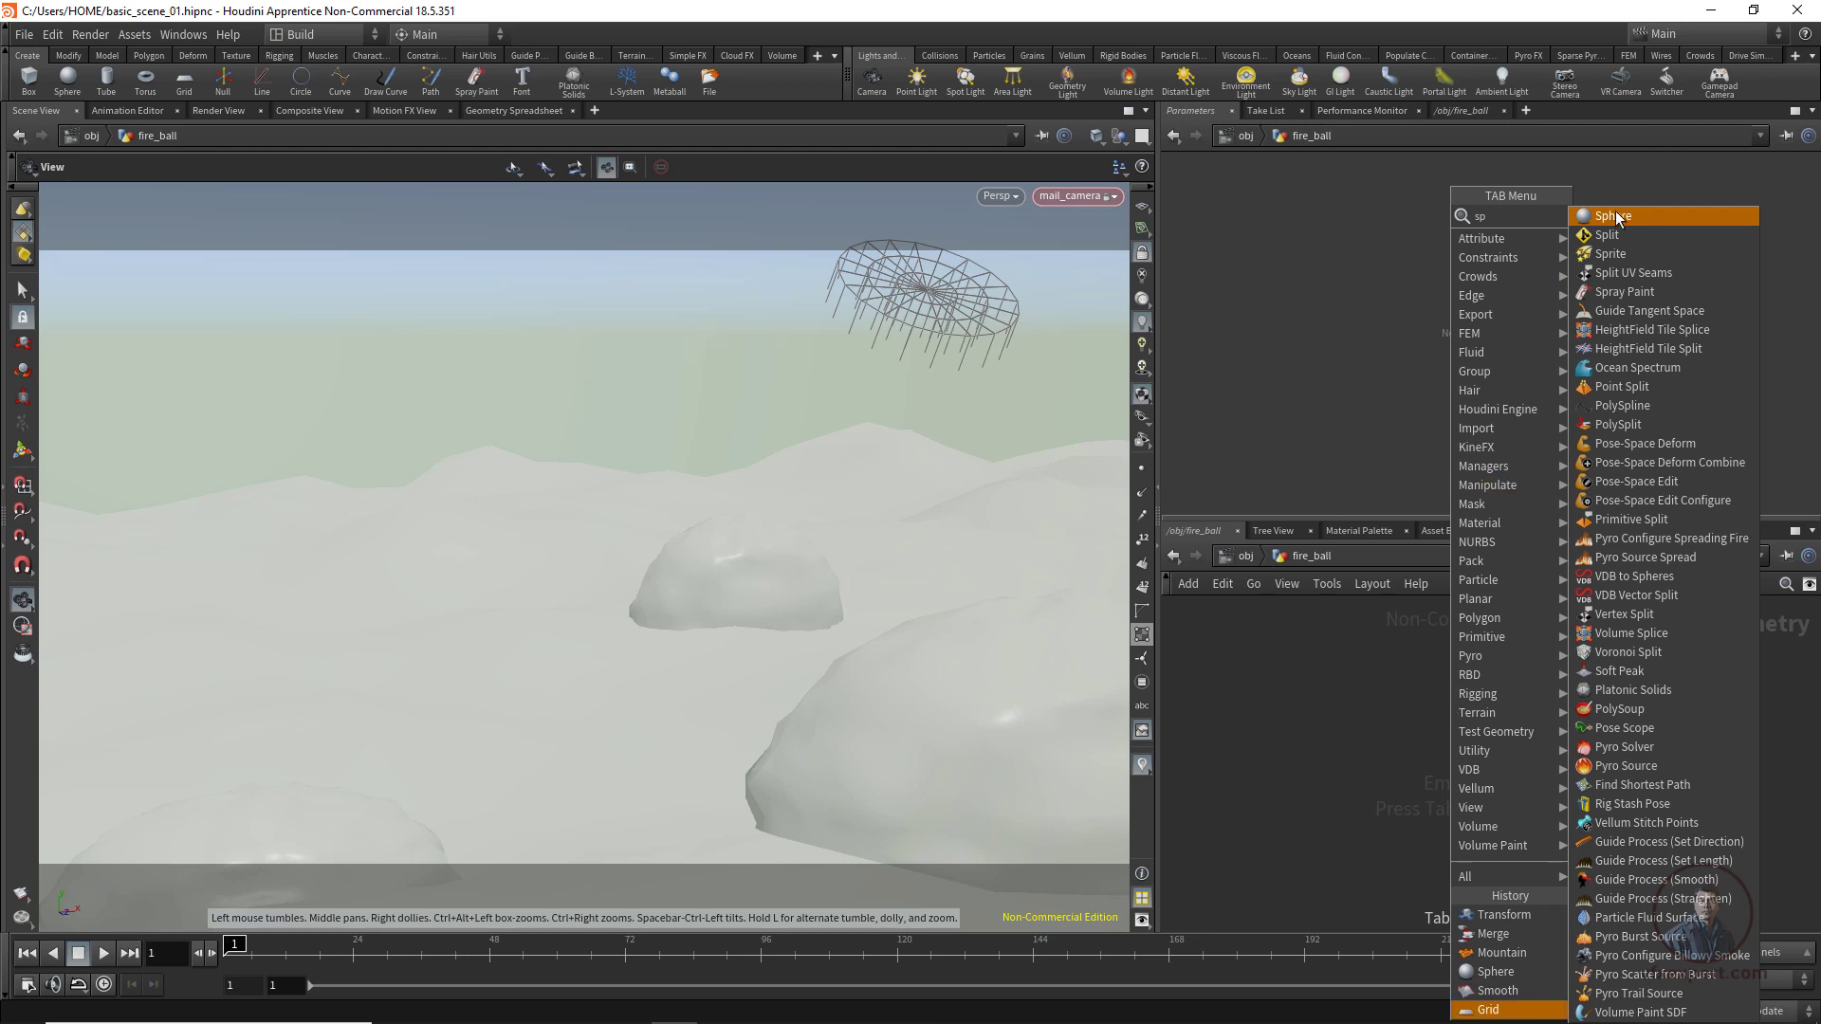
pyautogui.press('Return')
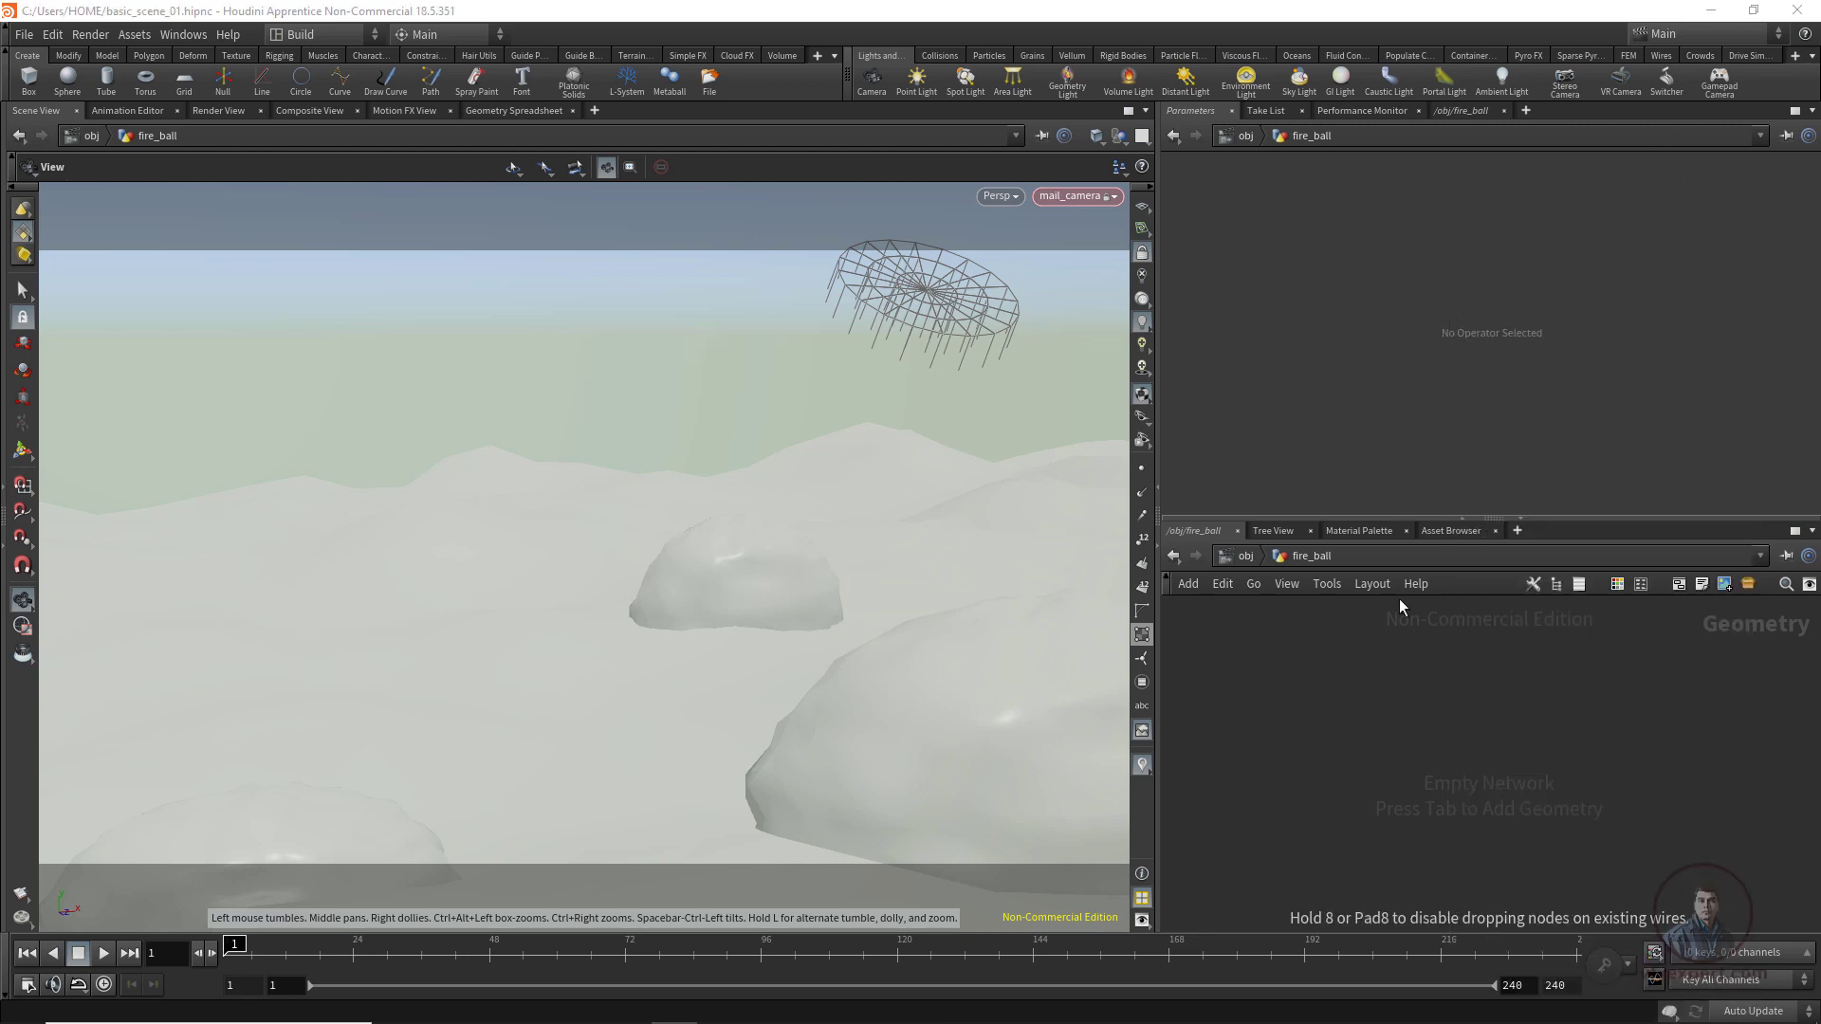
pyautogui.click(1429, 656)
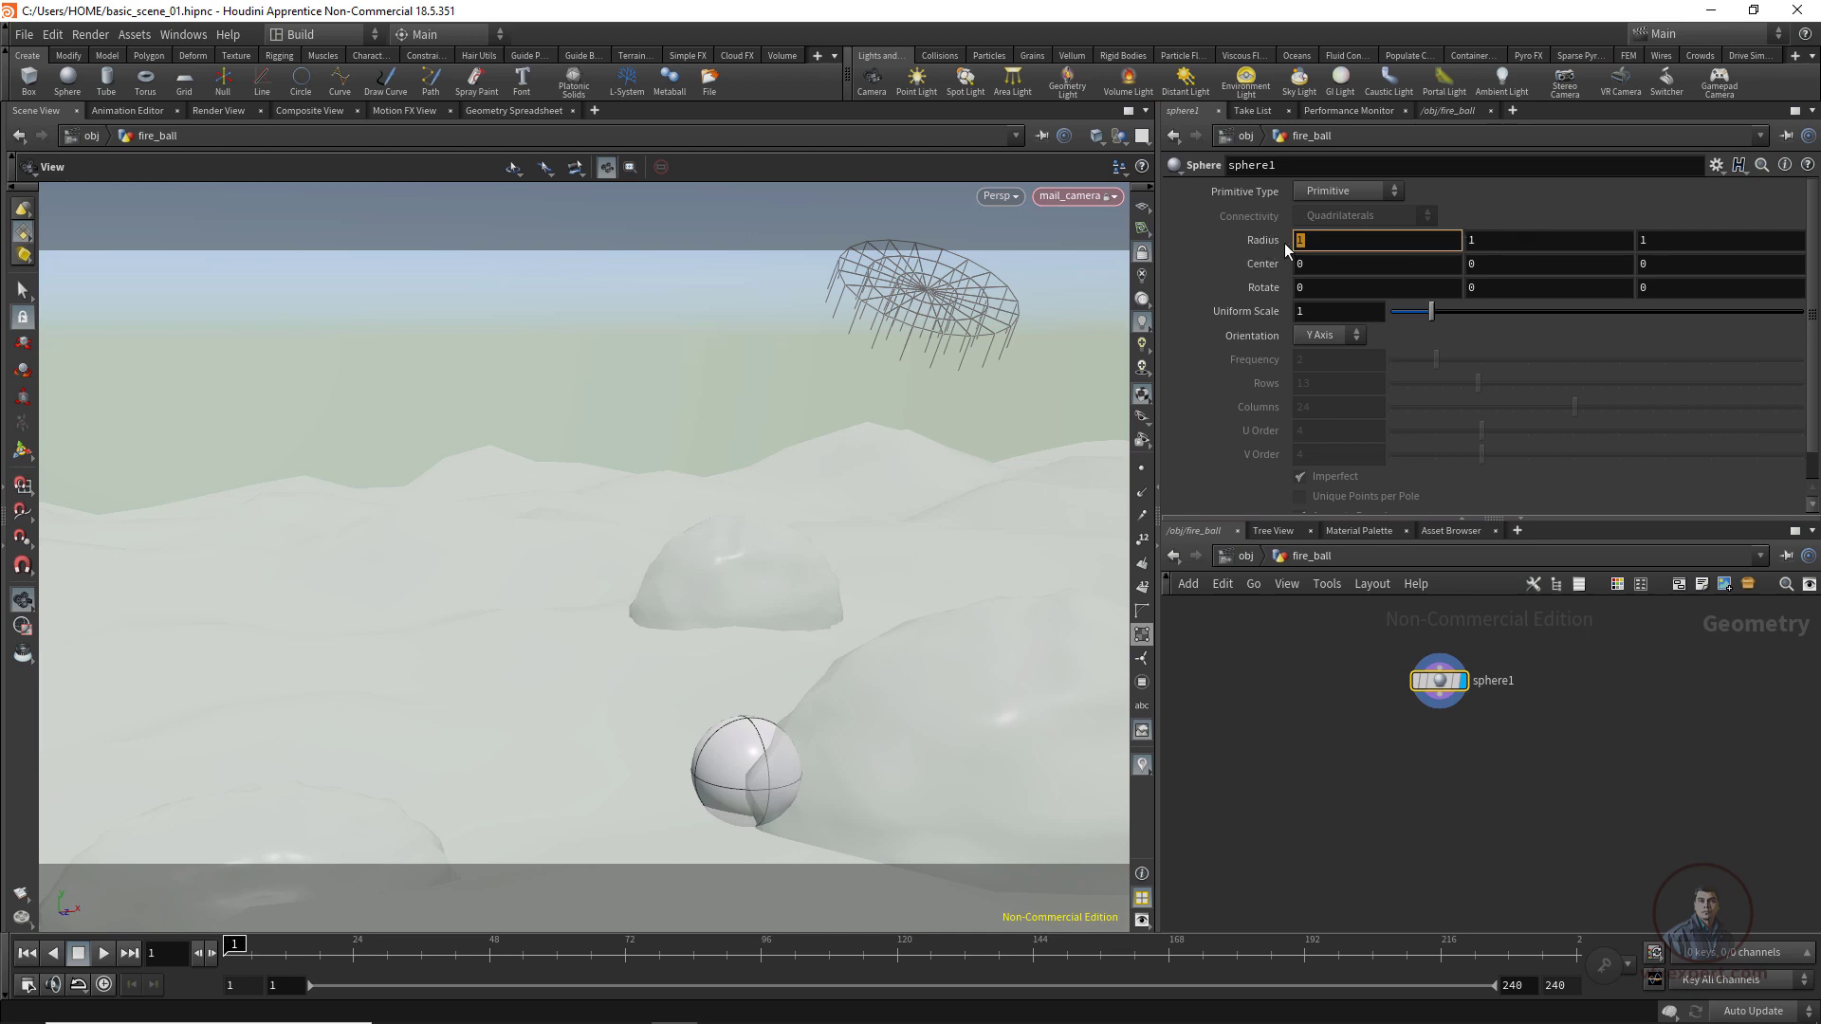
# Set sphere1's radius to 0.5 on all three axes and move its node slightly down in the network.
pyautogui.moveTo(1284, 243); pyautogui.dragTo(1213, 244, button='middle')
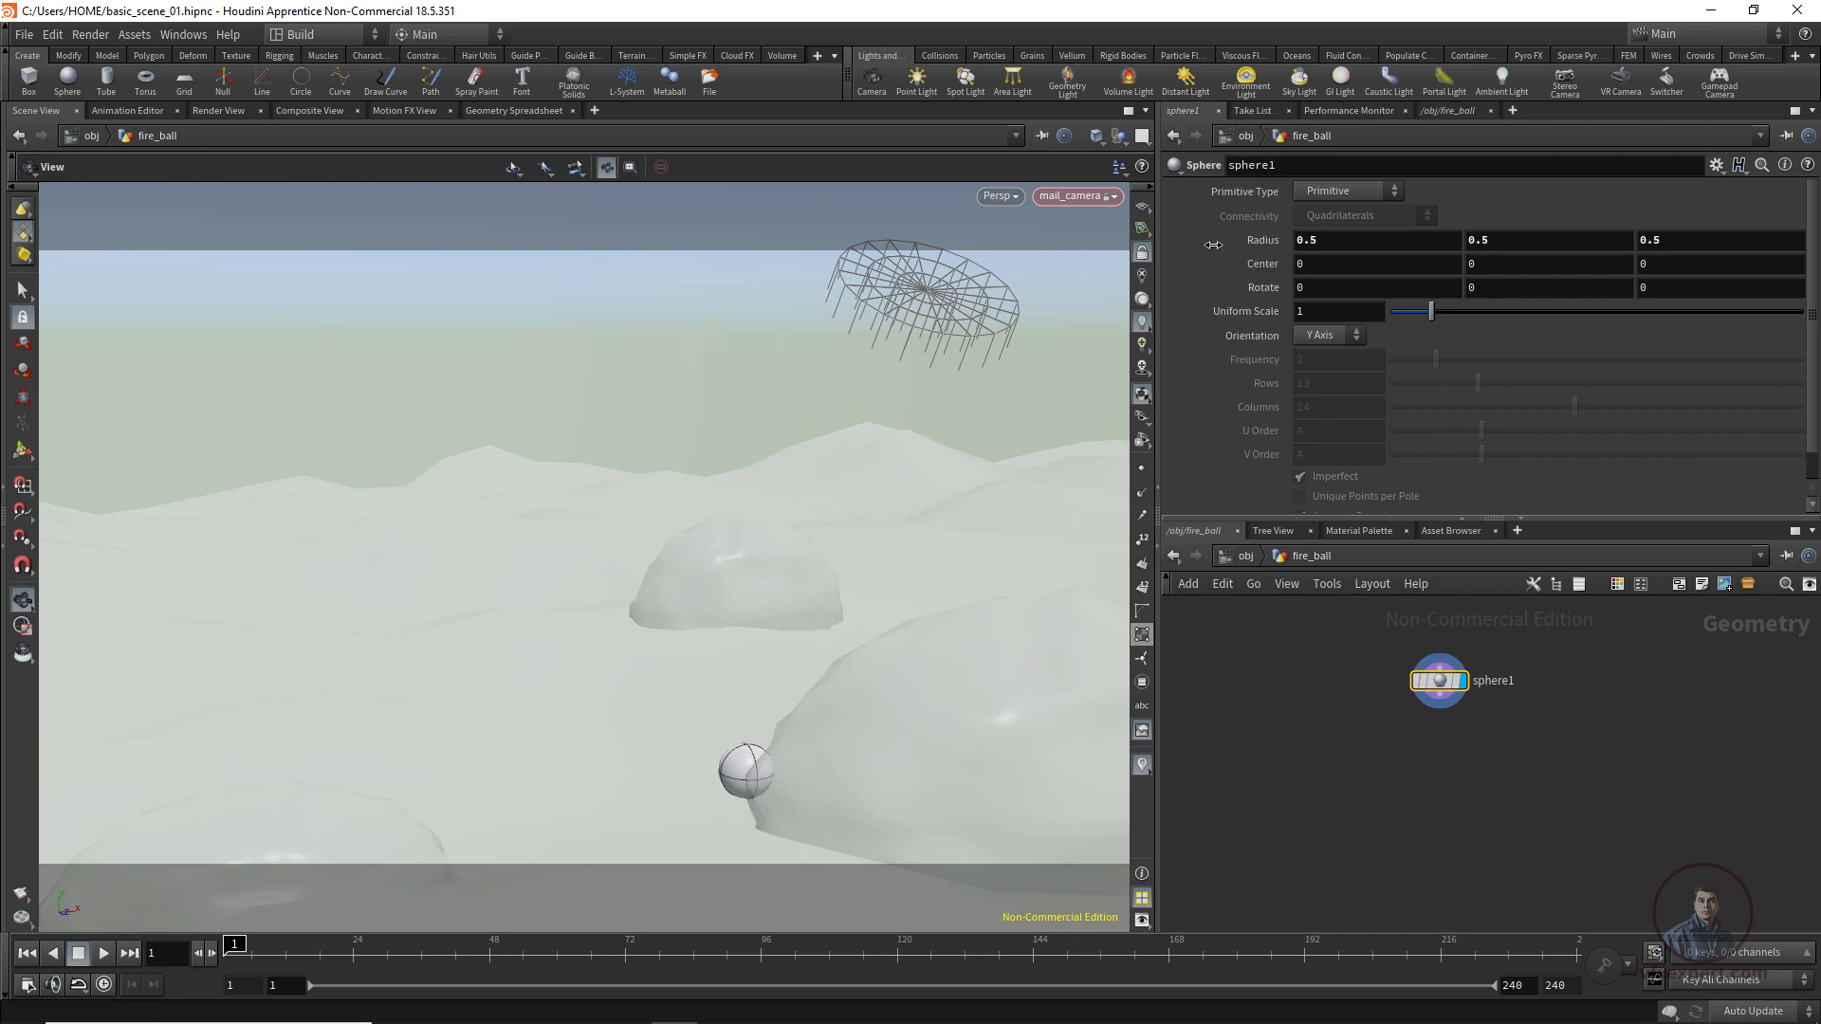
pyautogui.moveTo(1415, 663); pyautogui.dragTo(1413, 691)
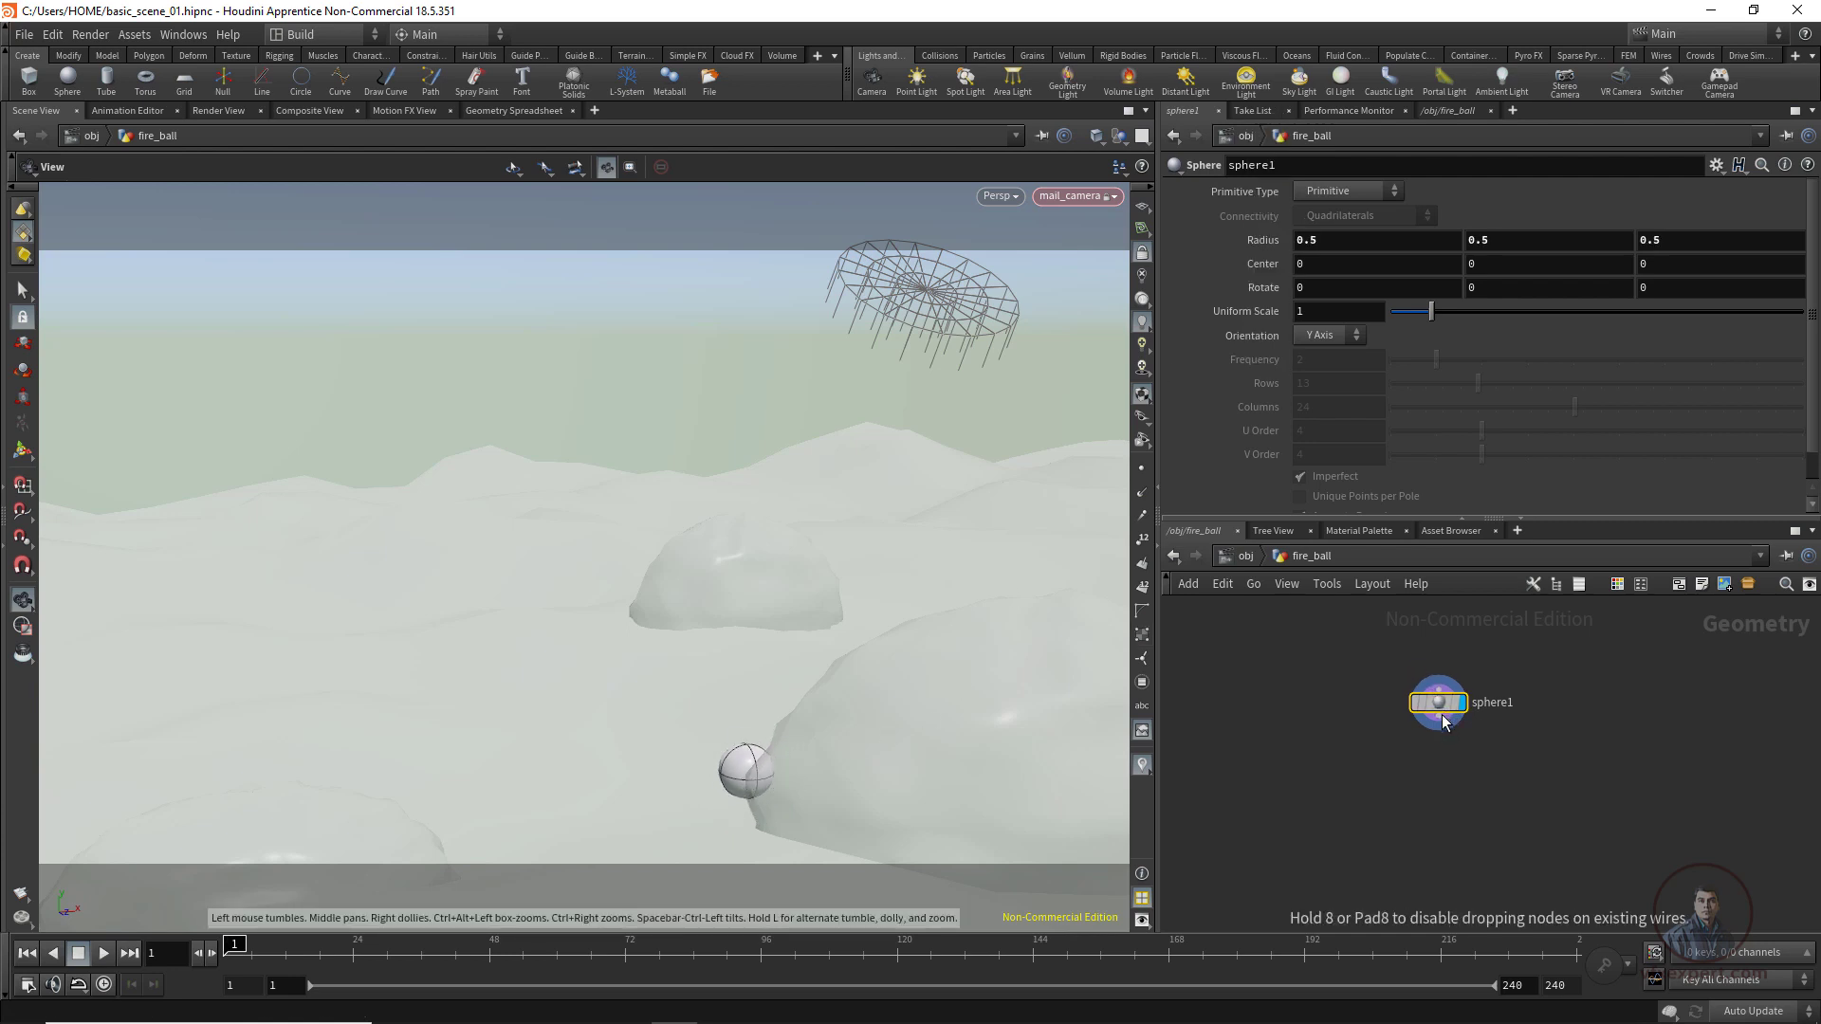
pyautogui.moveTo(1380, 775); pyautogui.dragTo(1659, 633)
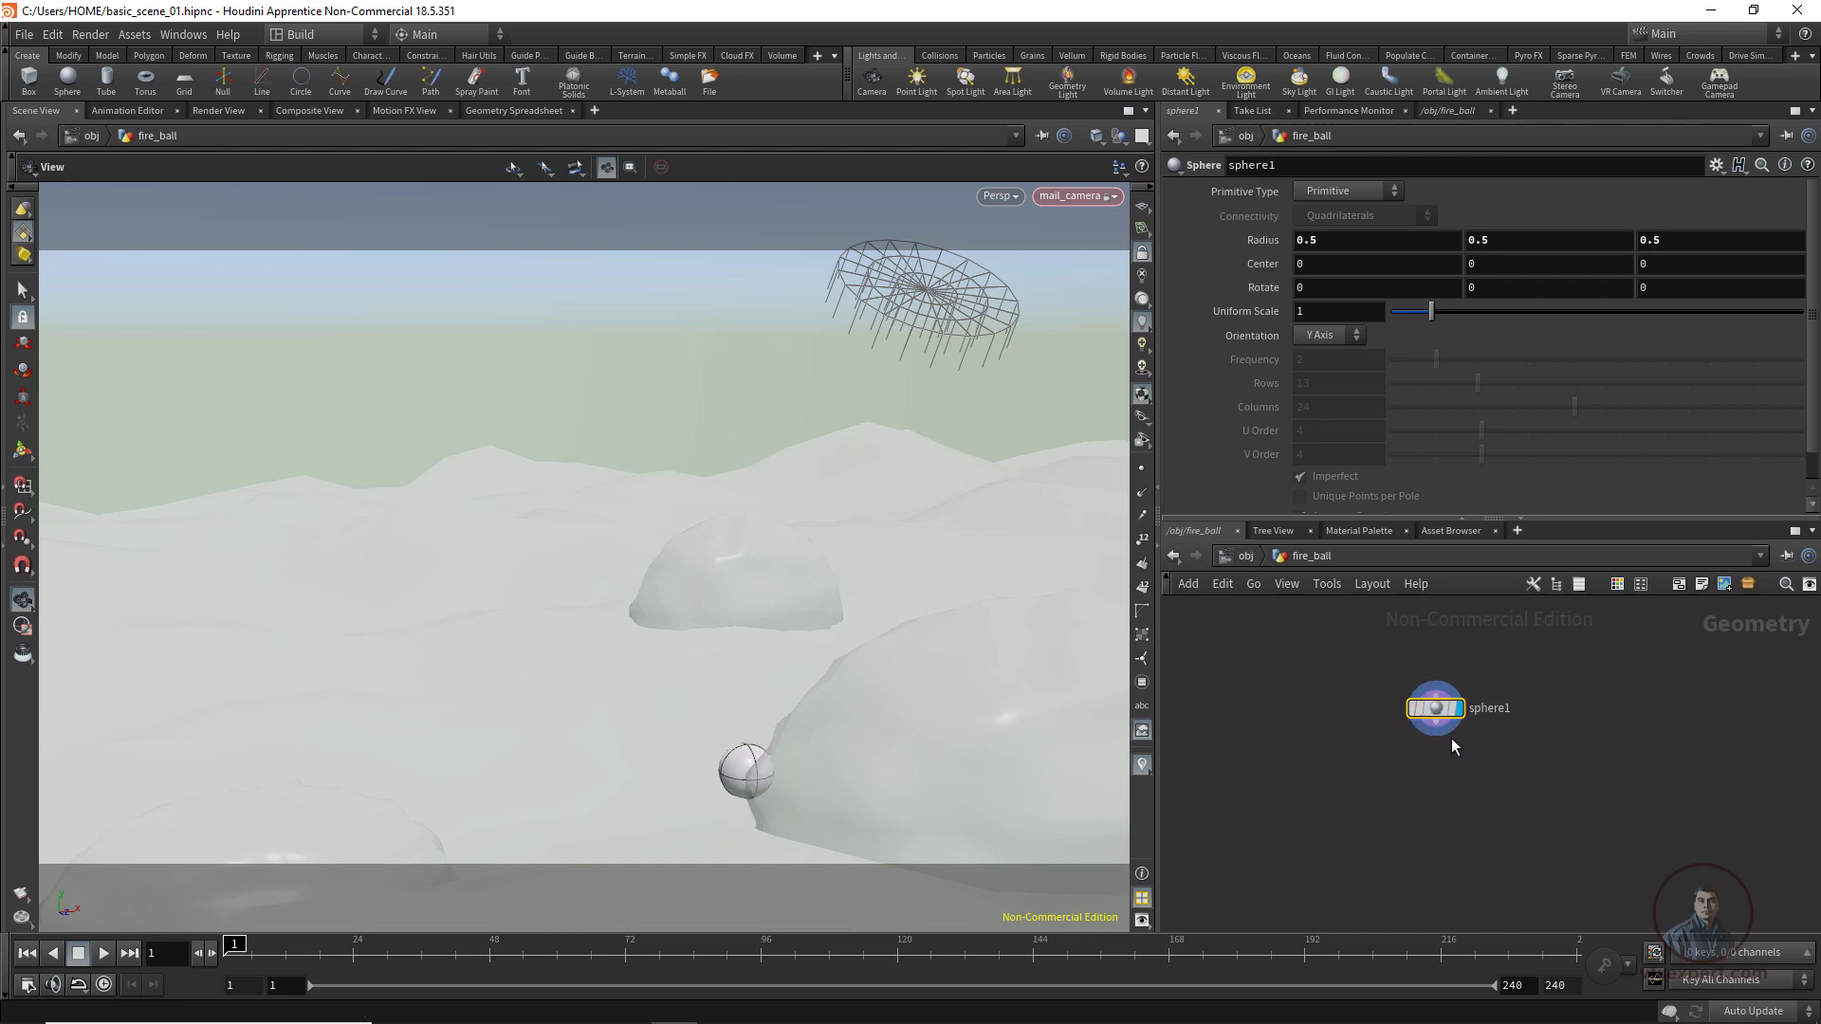
# Add a Mountain node below sphere1 in the fire_ball network.
pyautogui.press('Tab')
pyautogui.write('mo')
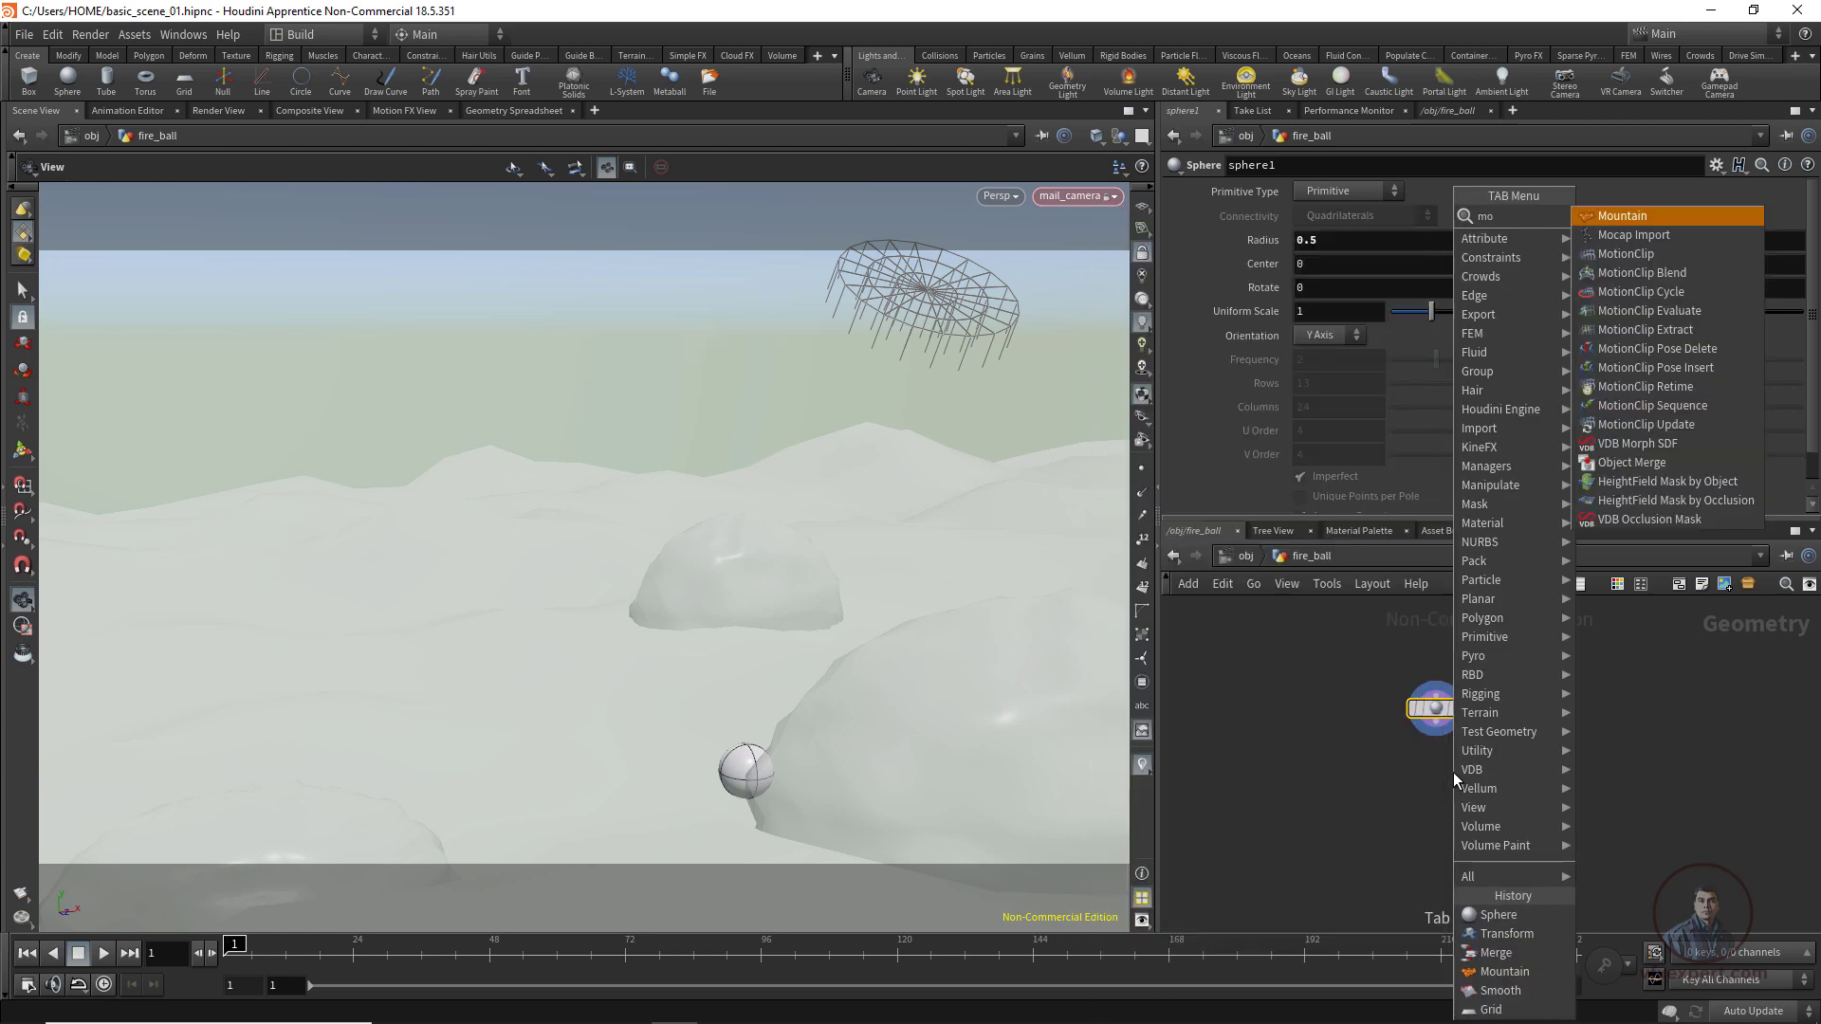
pyautogui.click(1635, 224)
pyautogui.click(1436, 794)
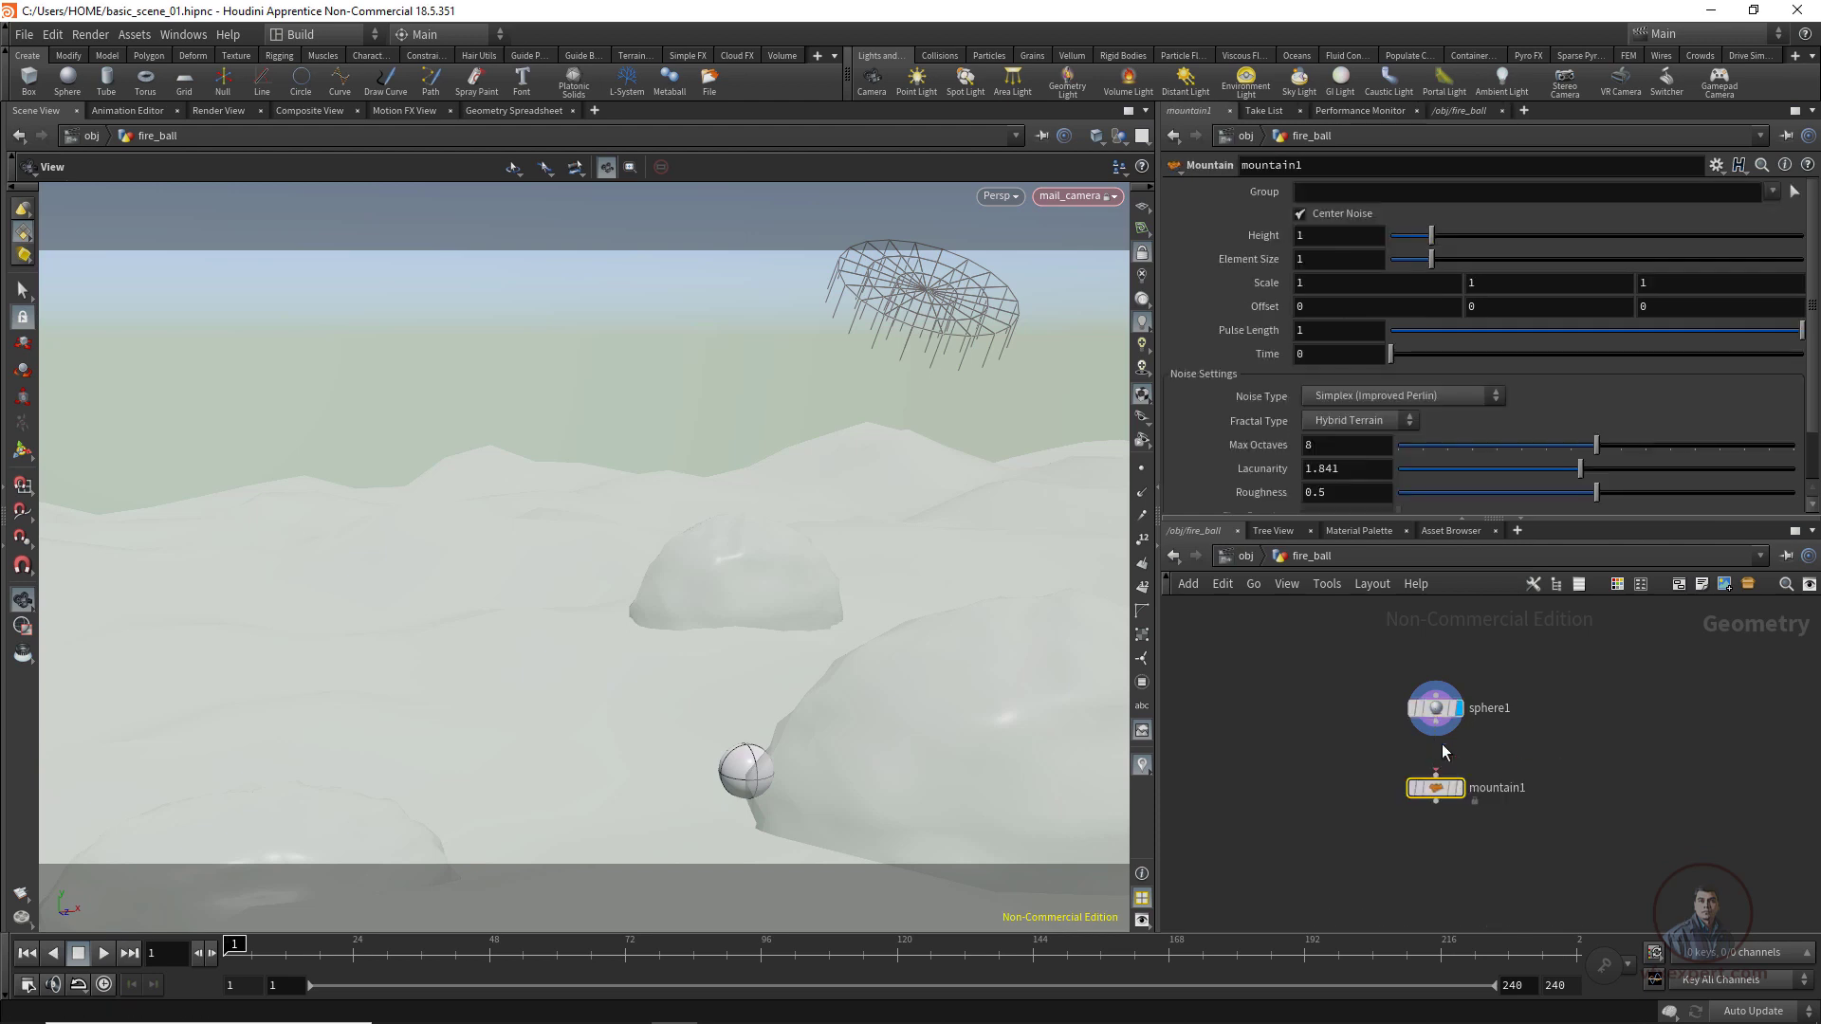
# Make sphere1 a Polygon Mesh with 20 rows and feed it into the Mountain node with that node displayed.
pyautogui.moveTo(1365, 652); pyautogui.dragTo(1534, 725)
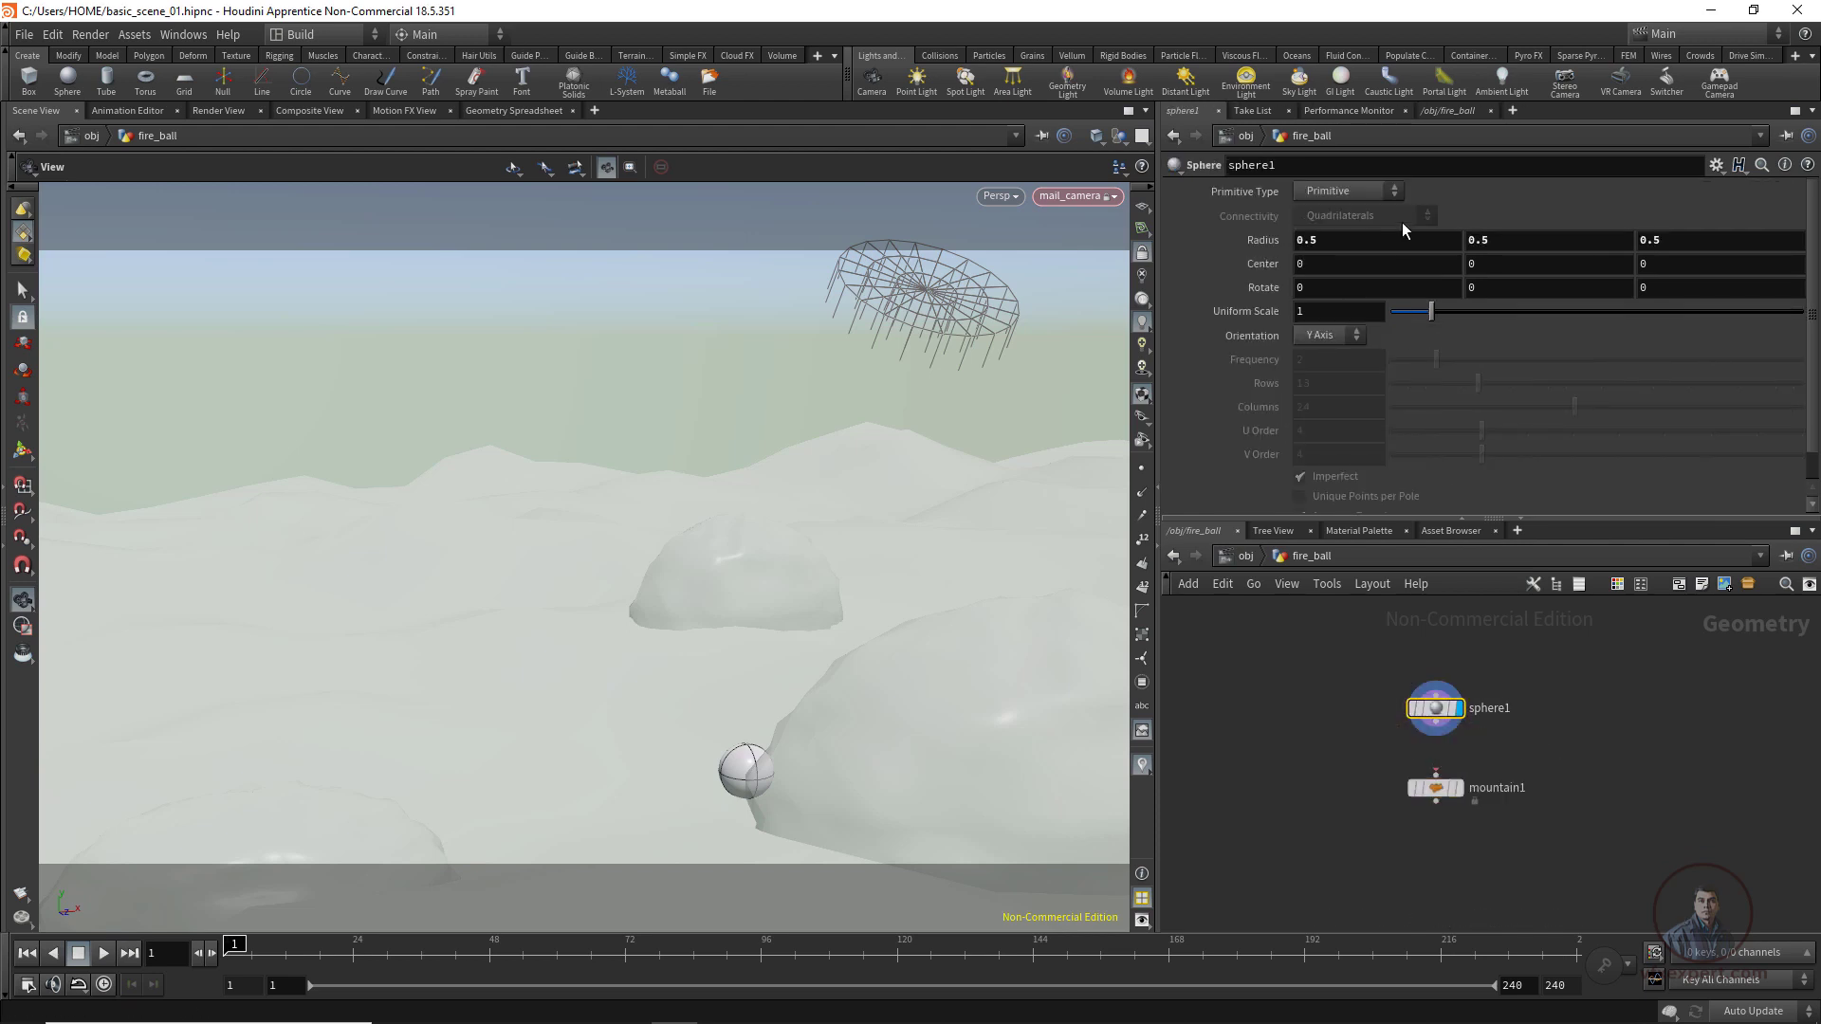
pyautogui.click(1356, 191)
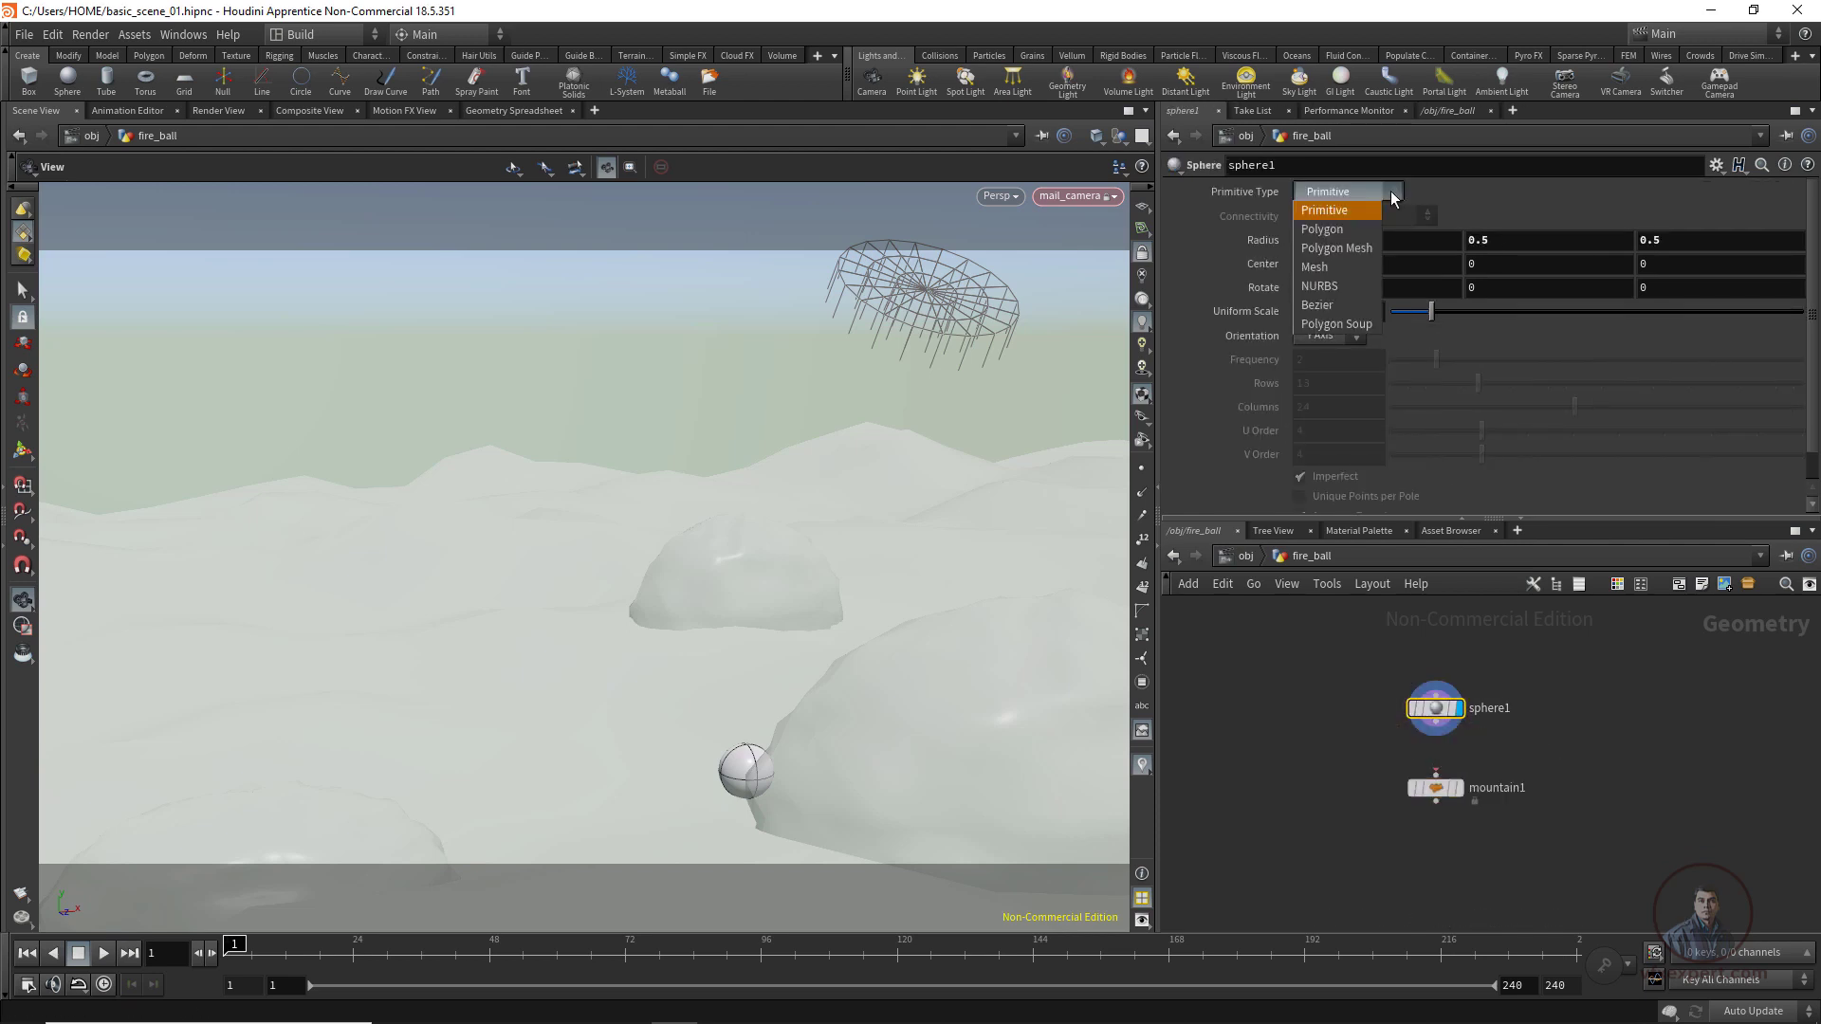
pyautogui.click(1342, 248)
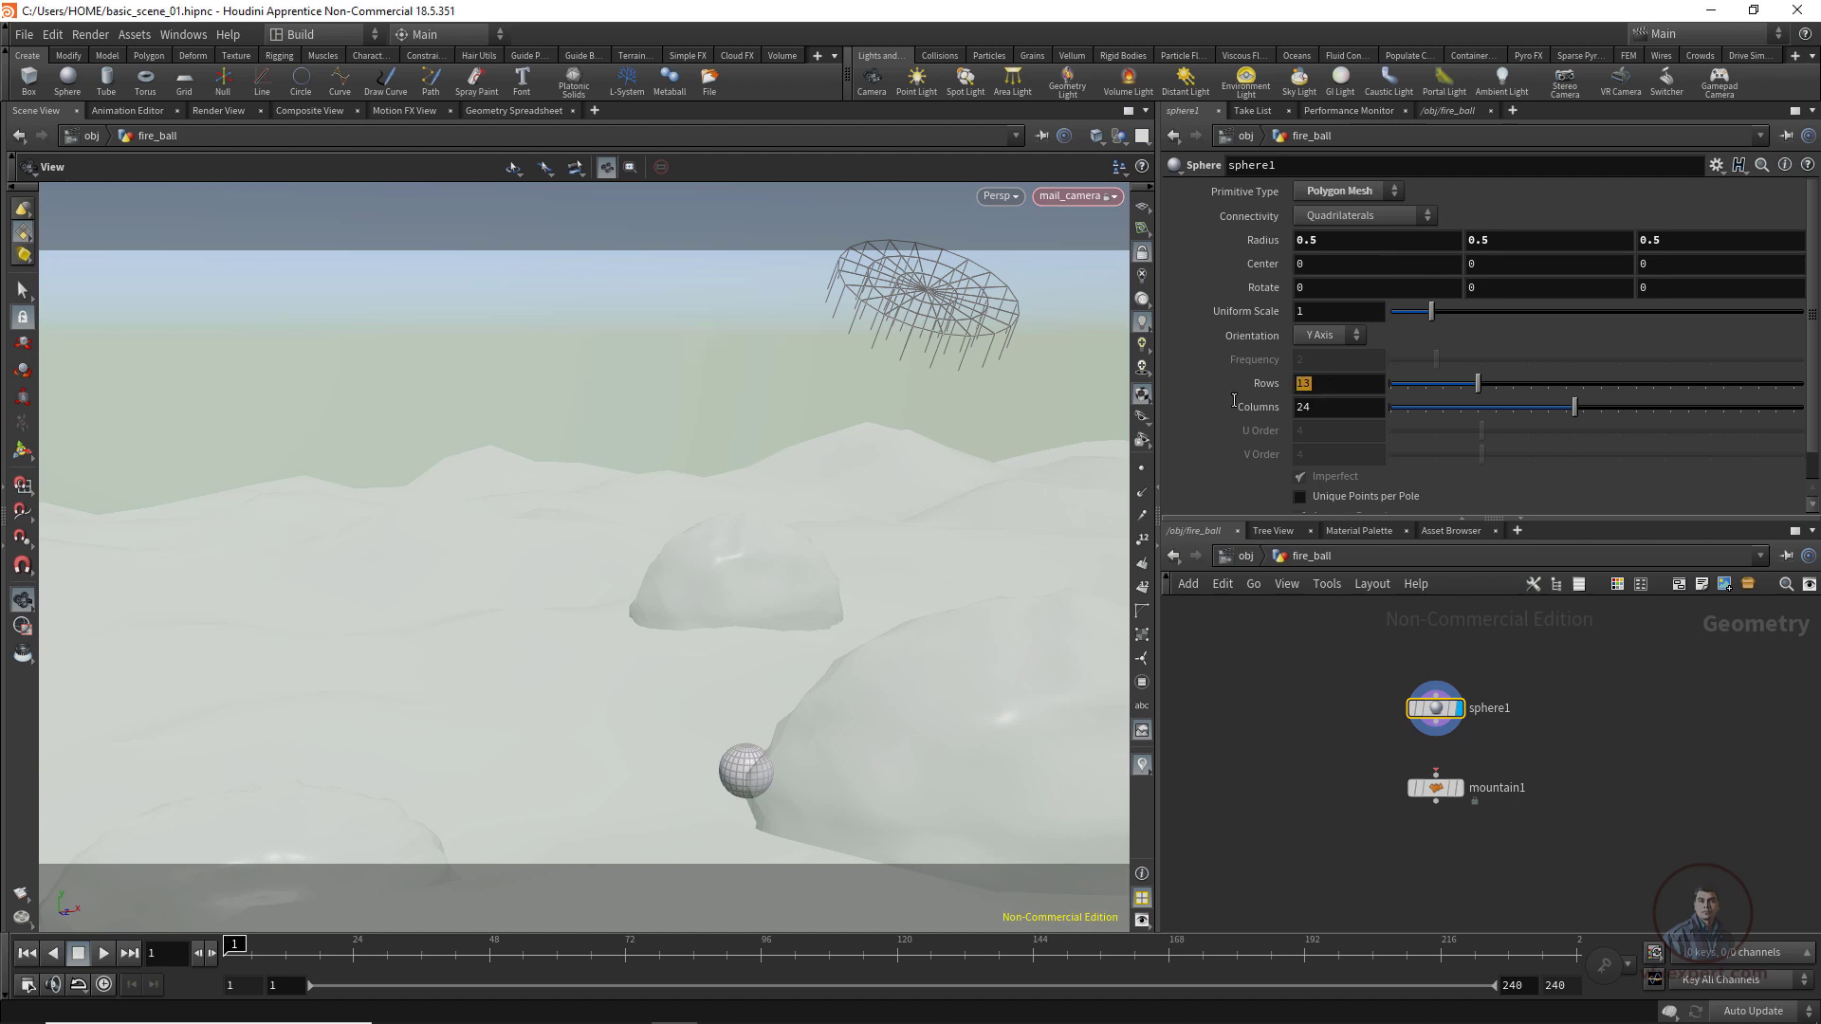
pyautogui.click(1316, 385)
pyautogui.write('20')
pyautogui.press('Return')
pyautogui.moveTo(1435, 735); pyautogui.dragTo(1436, 779)
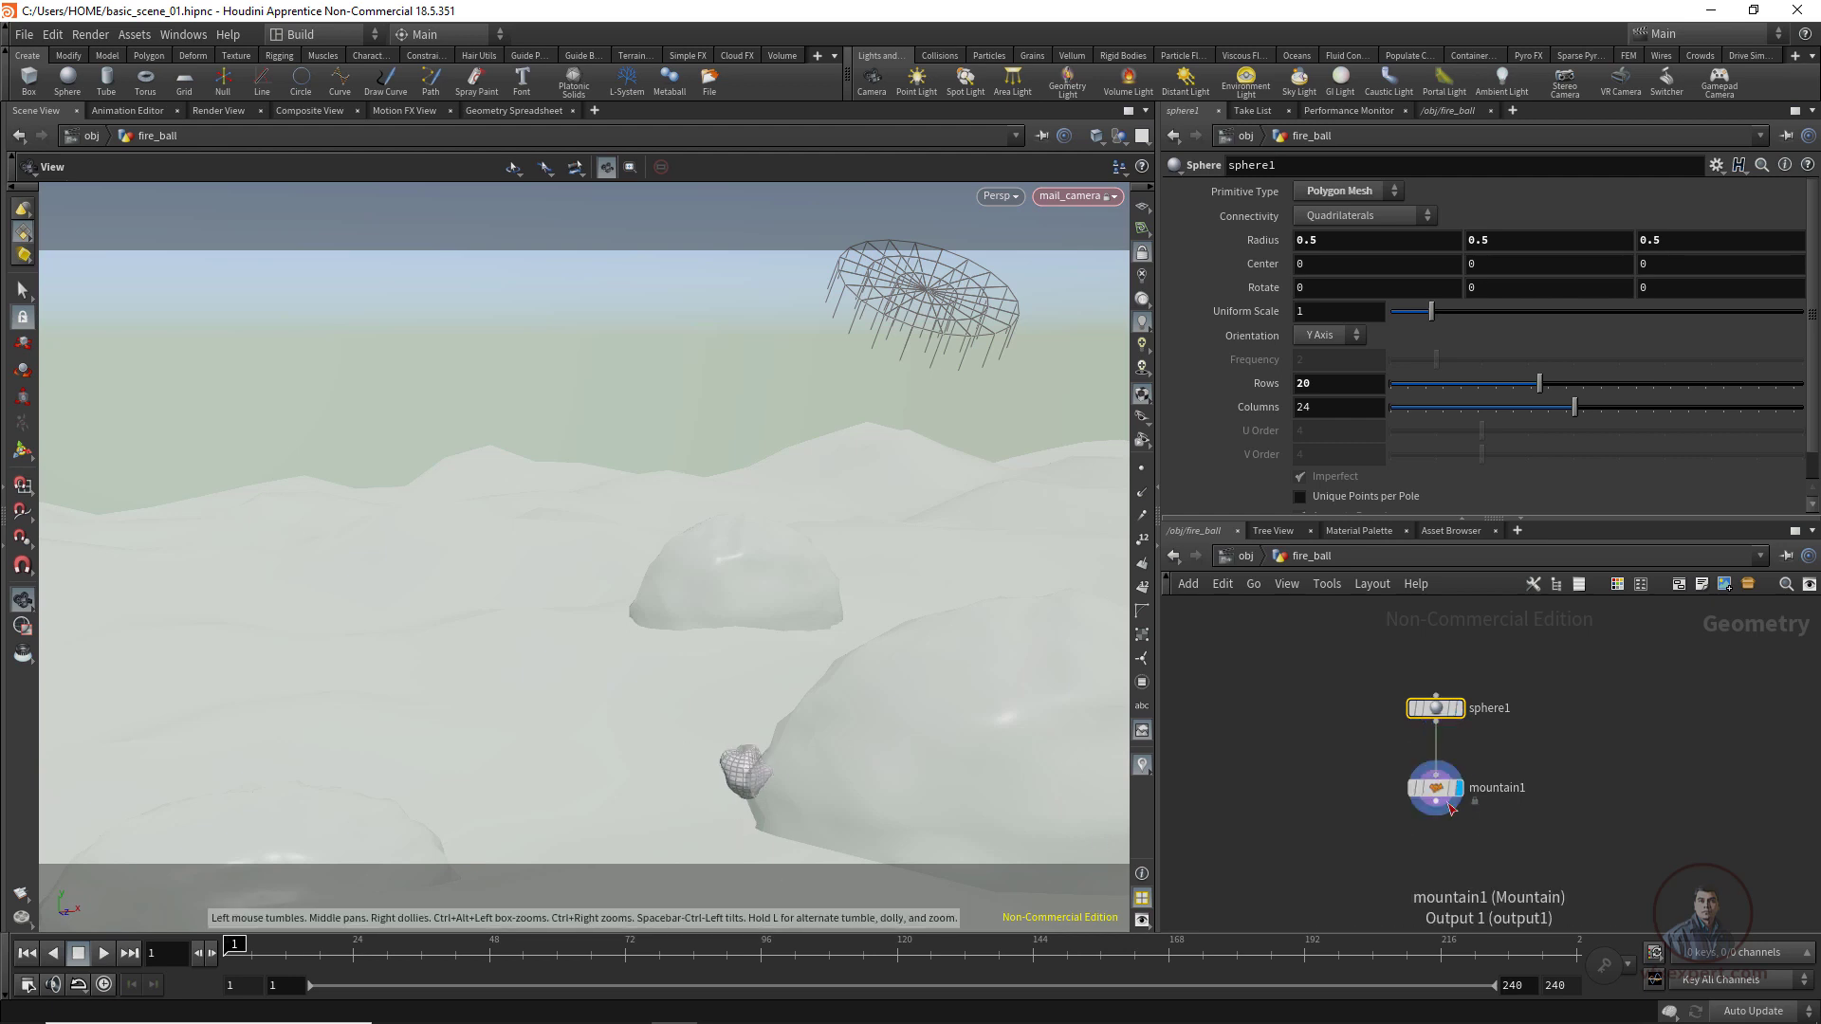
pyautogui.moveTo(1438, 795); pyautogui.dragTo(1441, 786)
# Add a Transform node below mountain1, wire mountain1 into it and display its output.
pyautogui.press('Tab')
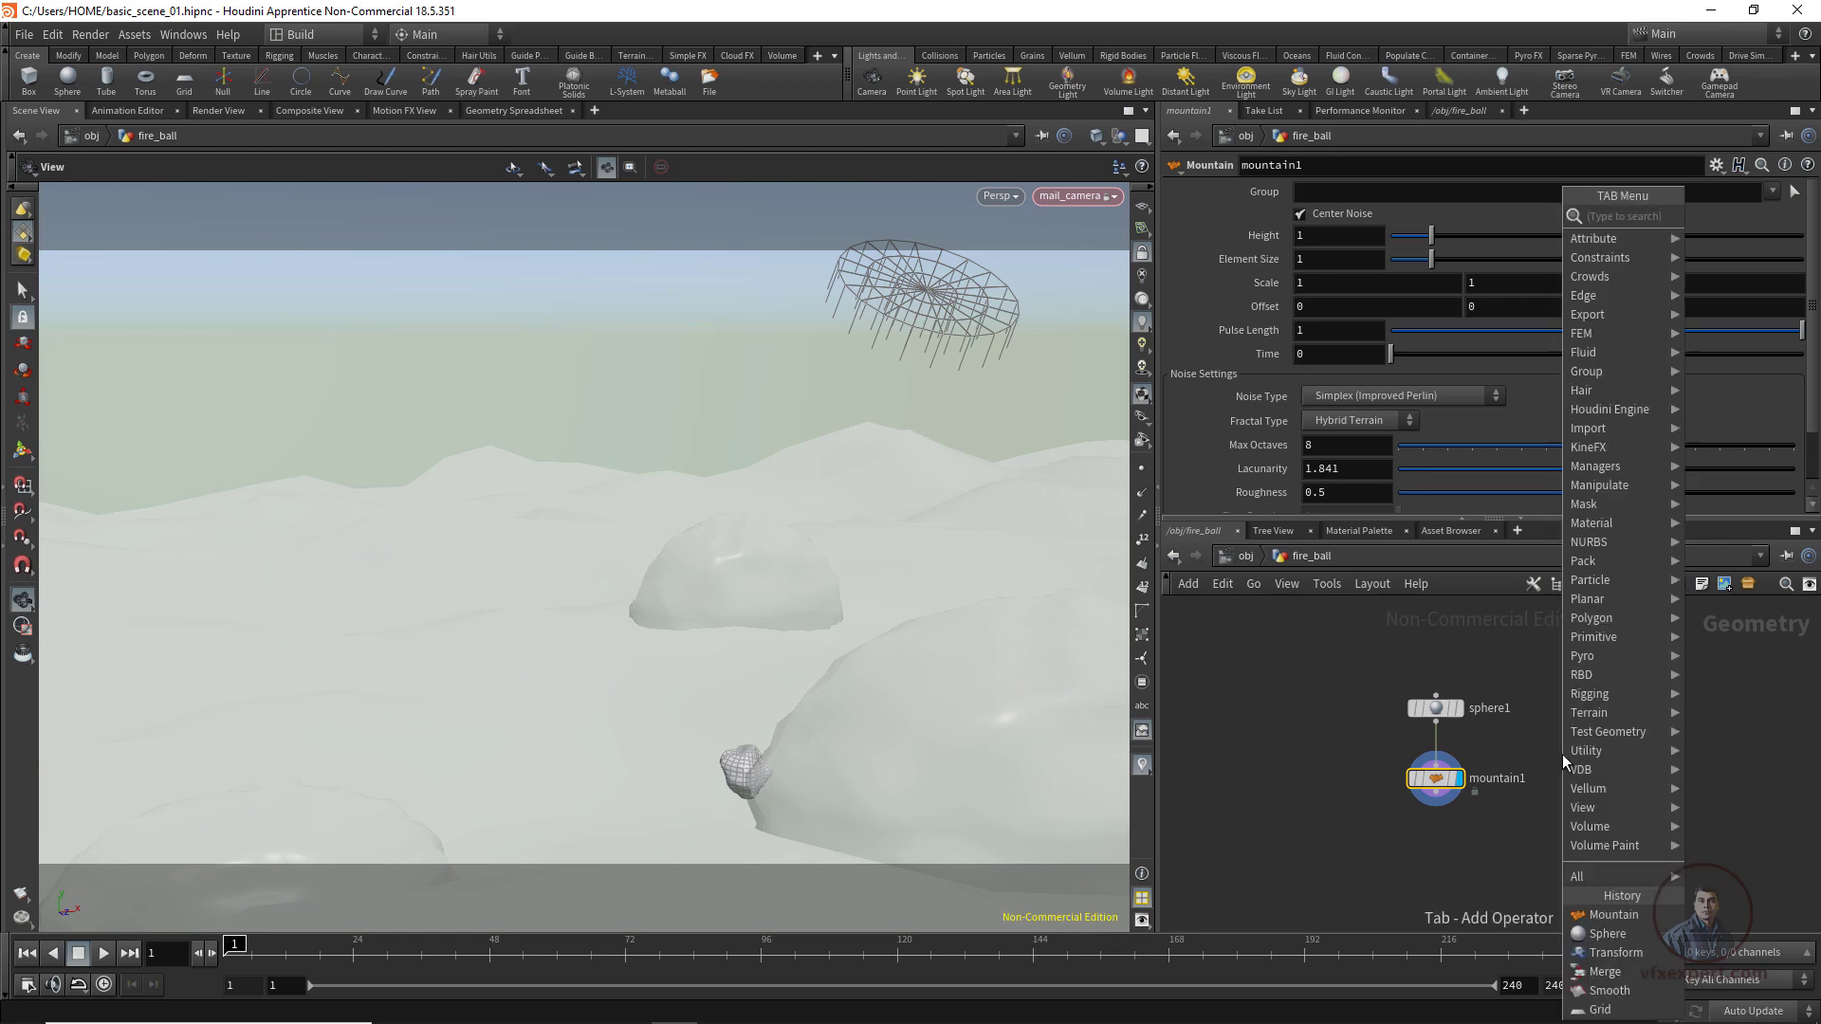
pyautogui.write('tra')
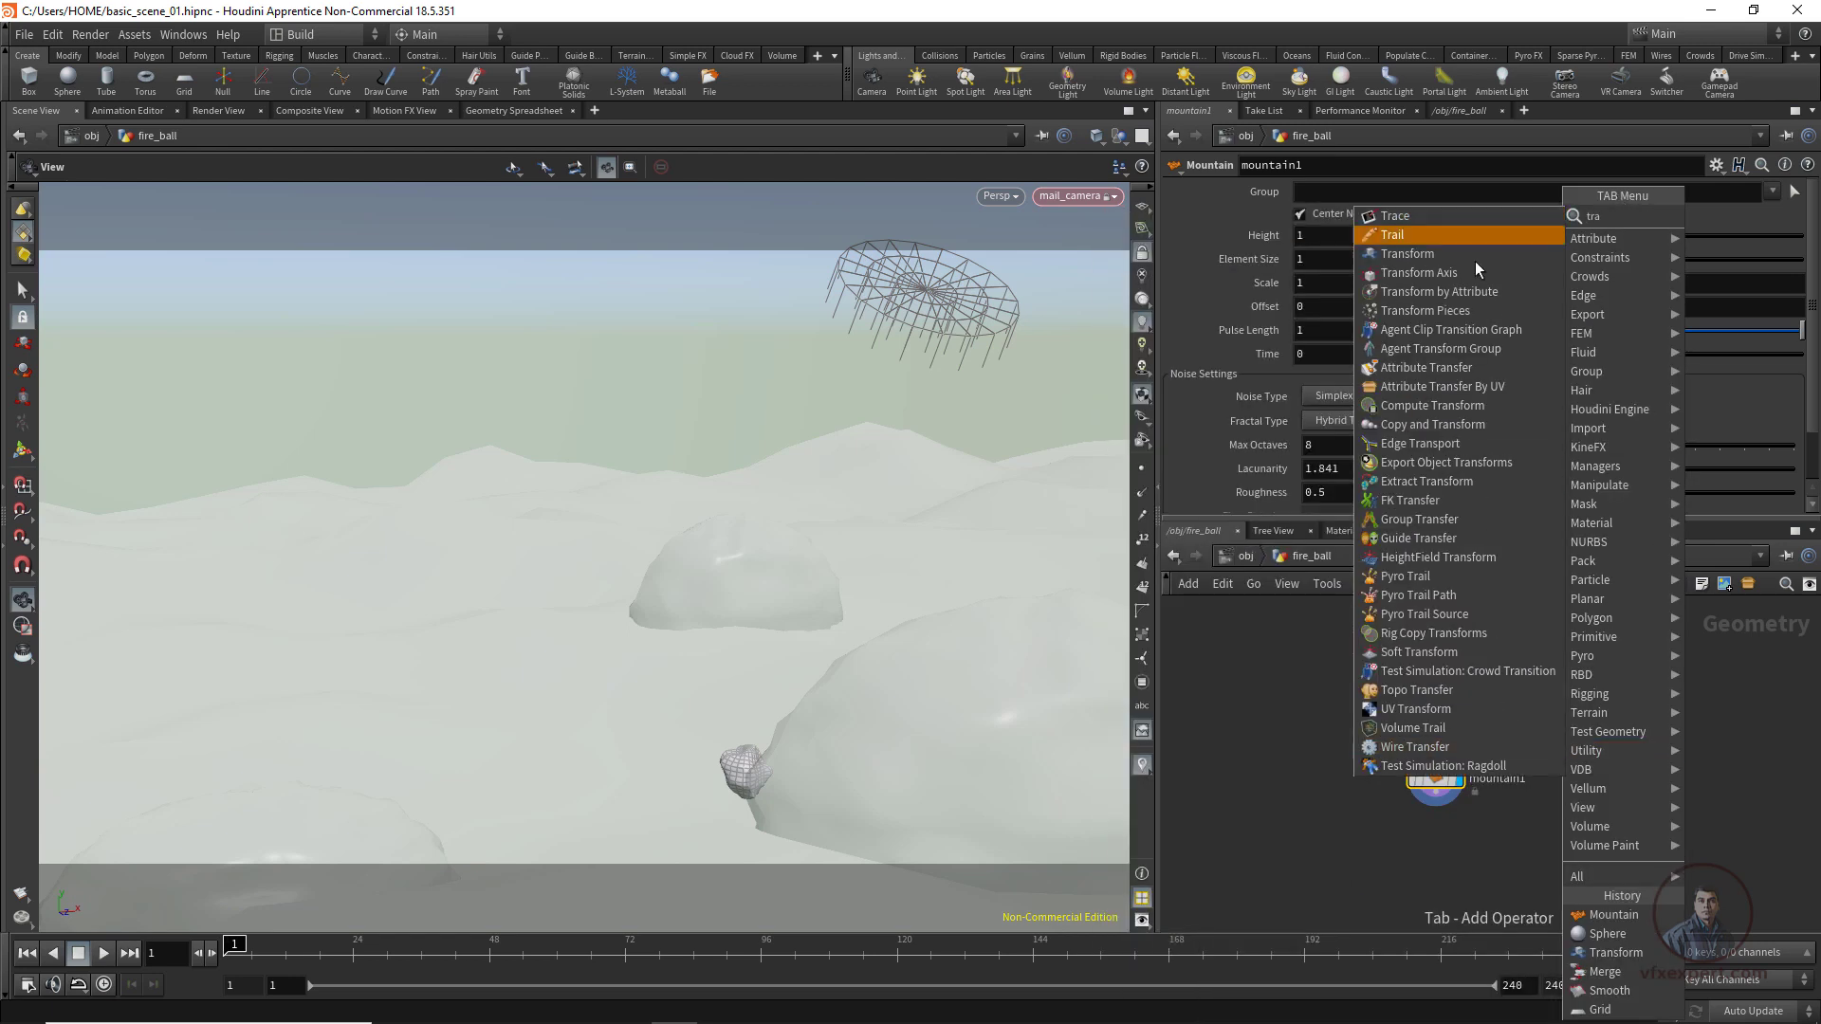
pyautogui.click(1447, 256)
pyautogui.click(1439, 851)
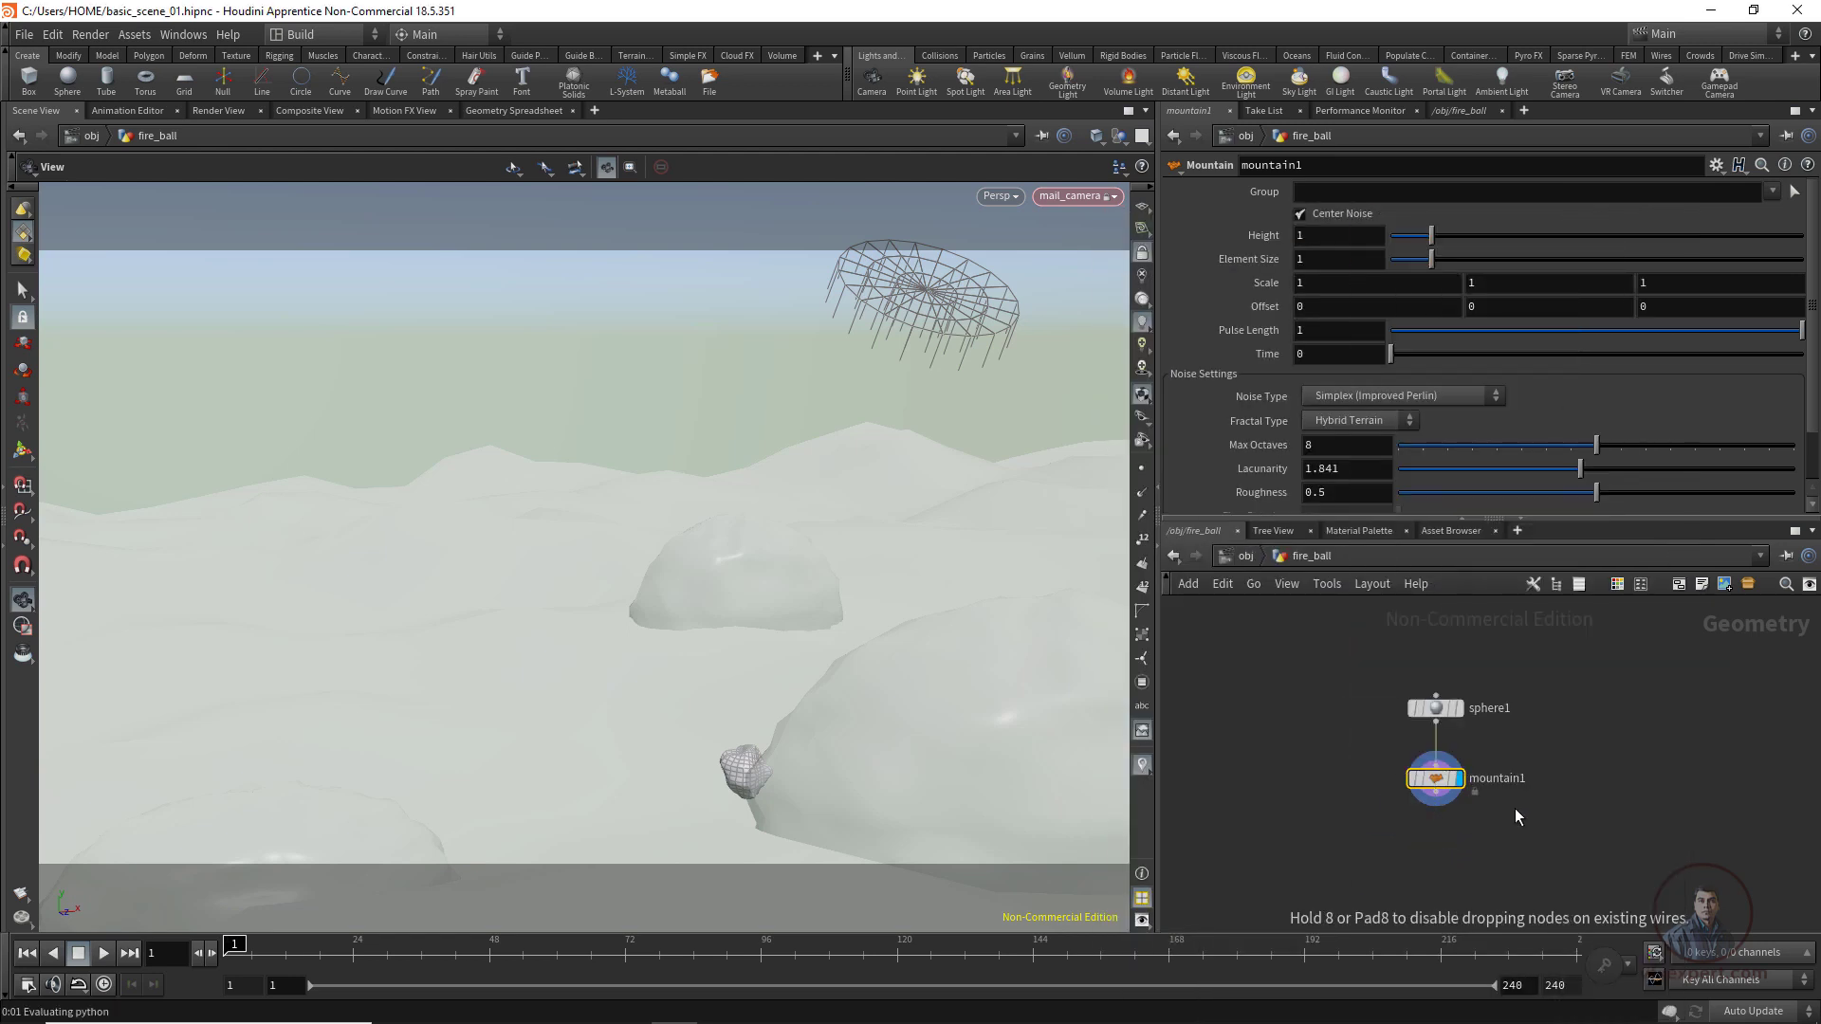
pyautogui.scroll(2, 1515, 808)
pyautogui.moveTo(1397, 707); pyautogui.dragTo(1398, 774)
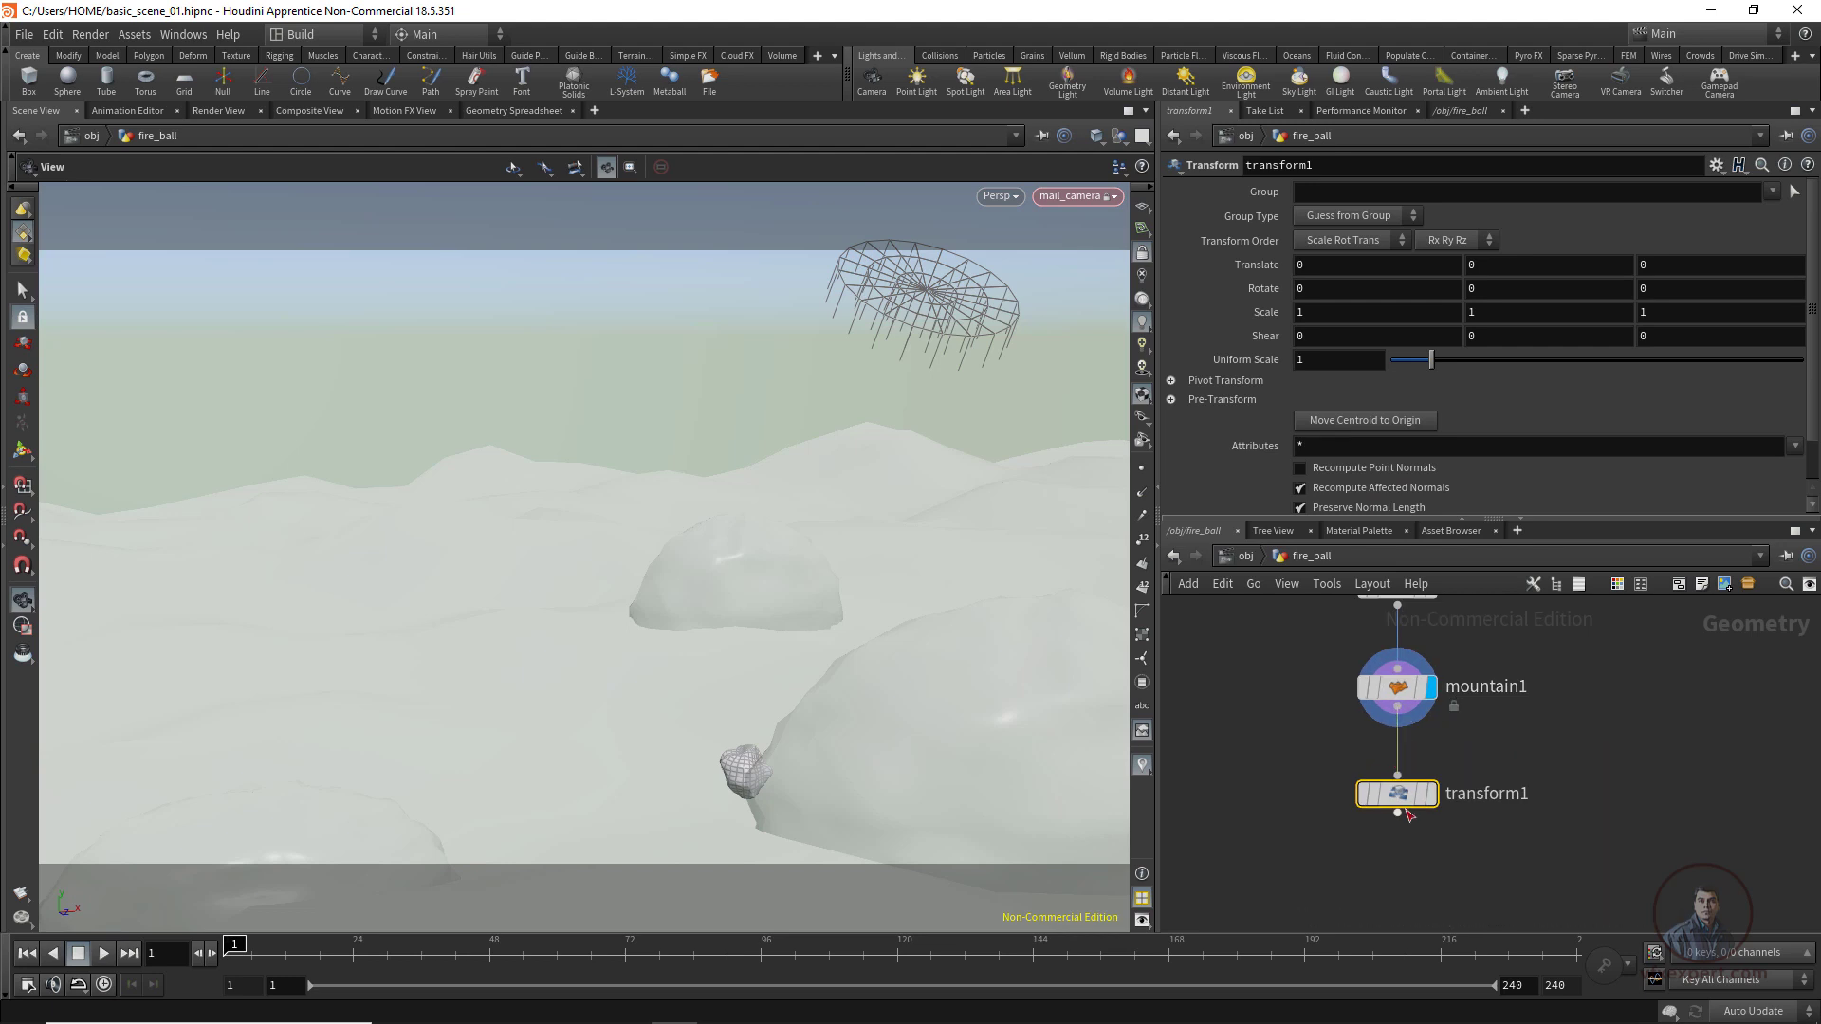
pyautogui.moveTo(1435, 800)
pyautogui.click(1440, 751)
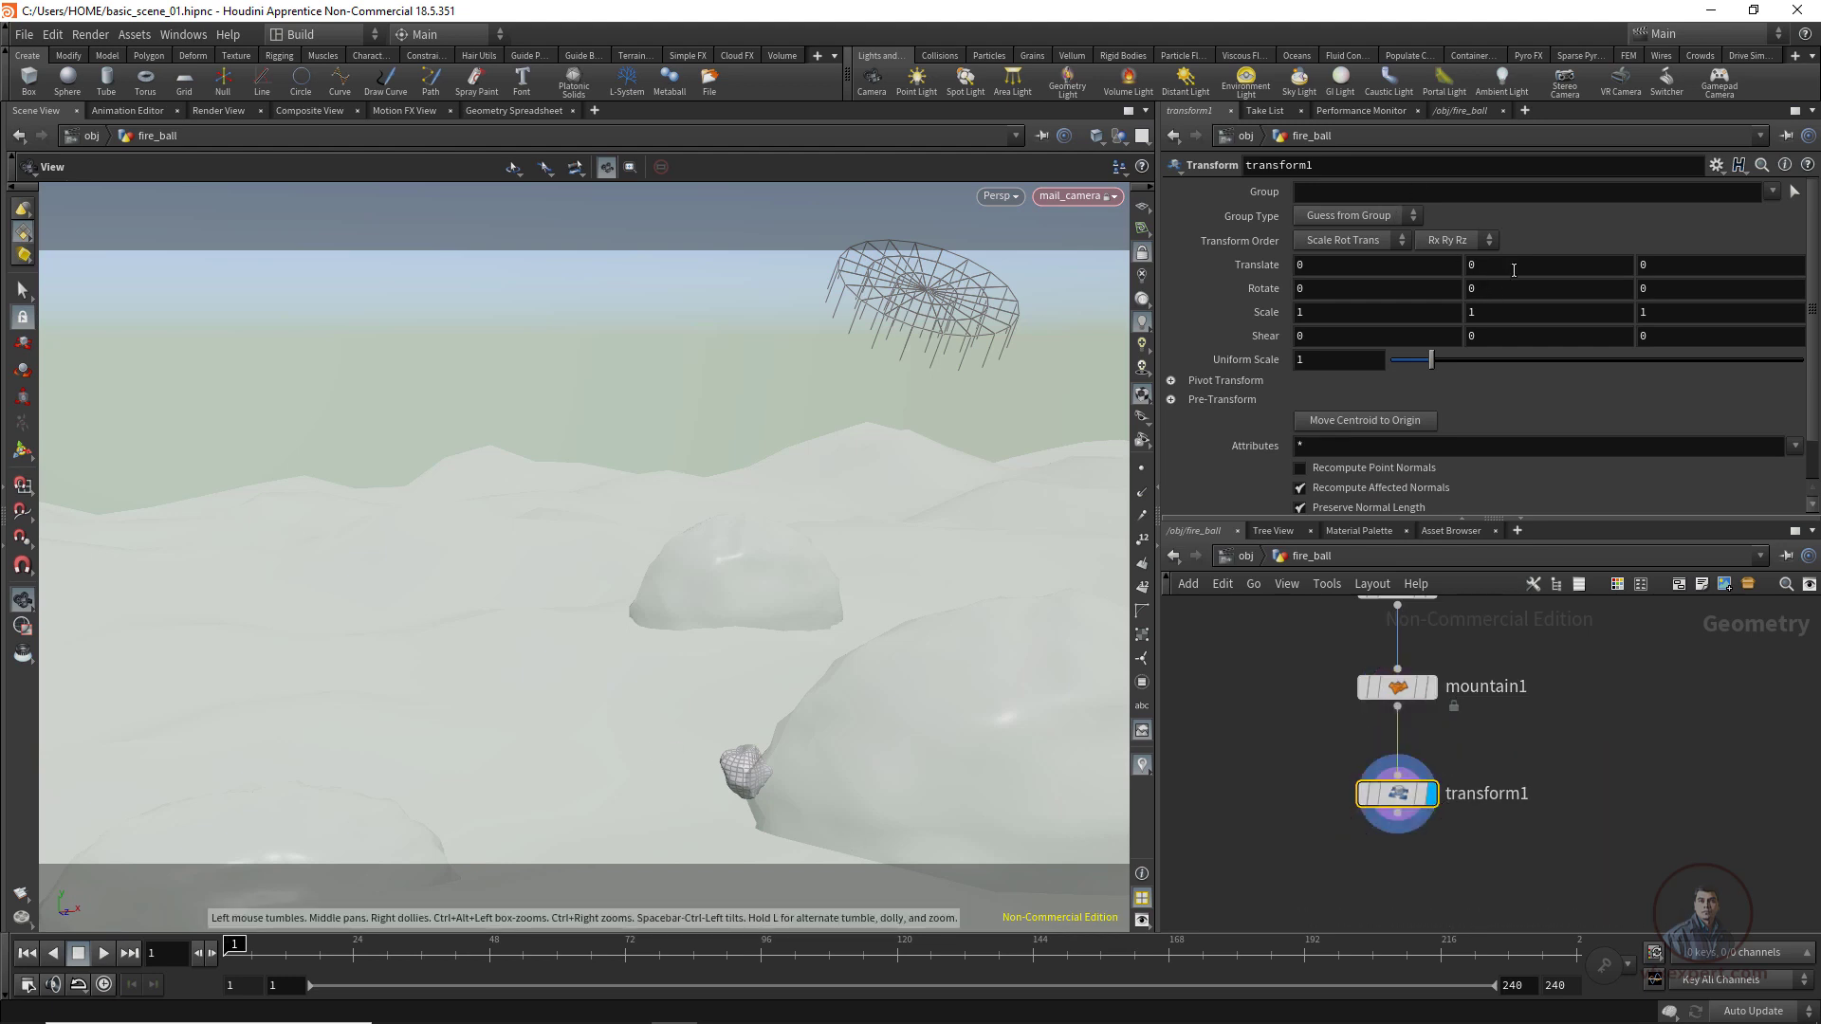
# Set transform1's translation to -0.8 in X and 5.8 in Y, and its X scale to 1.5.
pyautogui.click(1552, 265)
pyautogui.moveTo(1519, 274); pyautogui.dragTo(186, 343, button='middle')
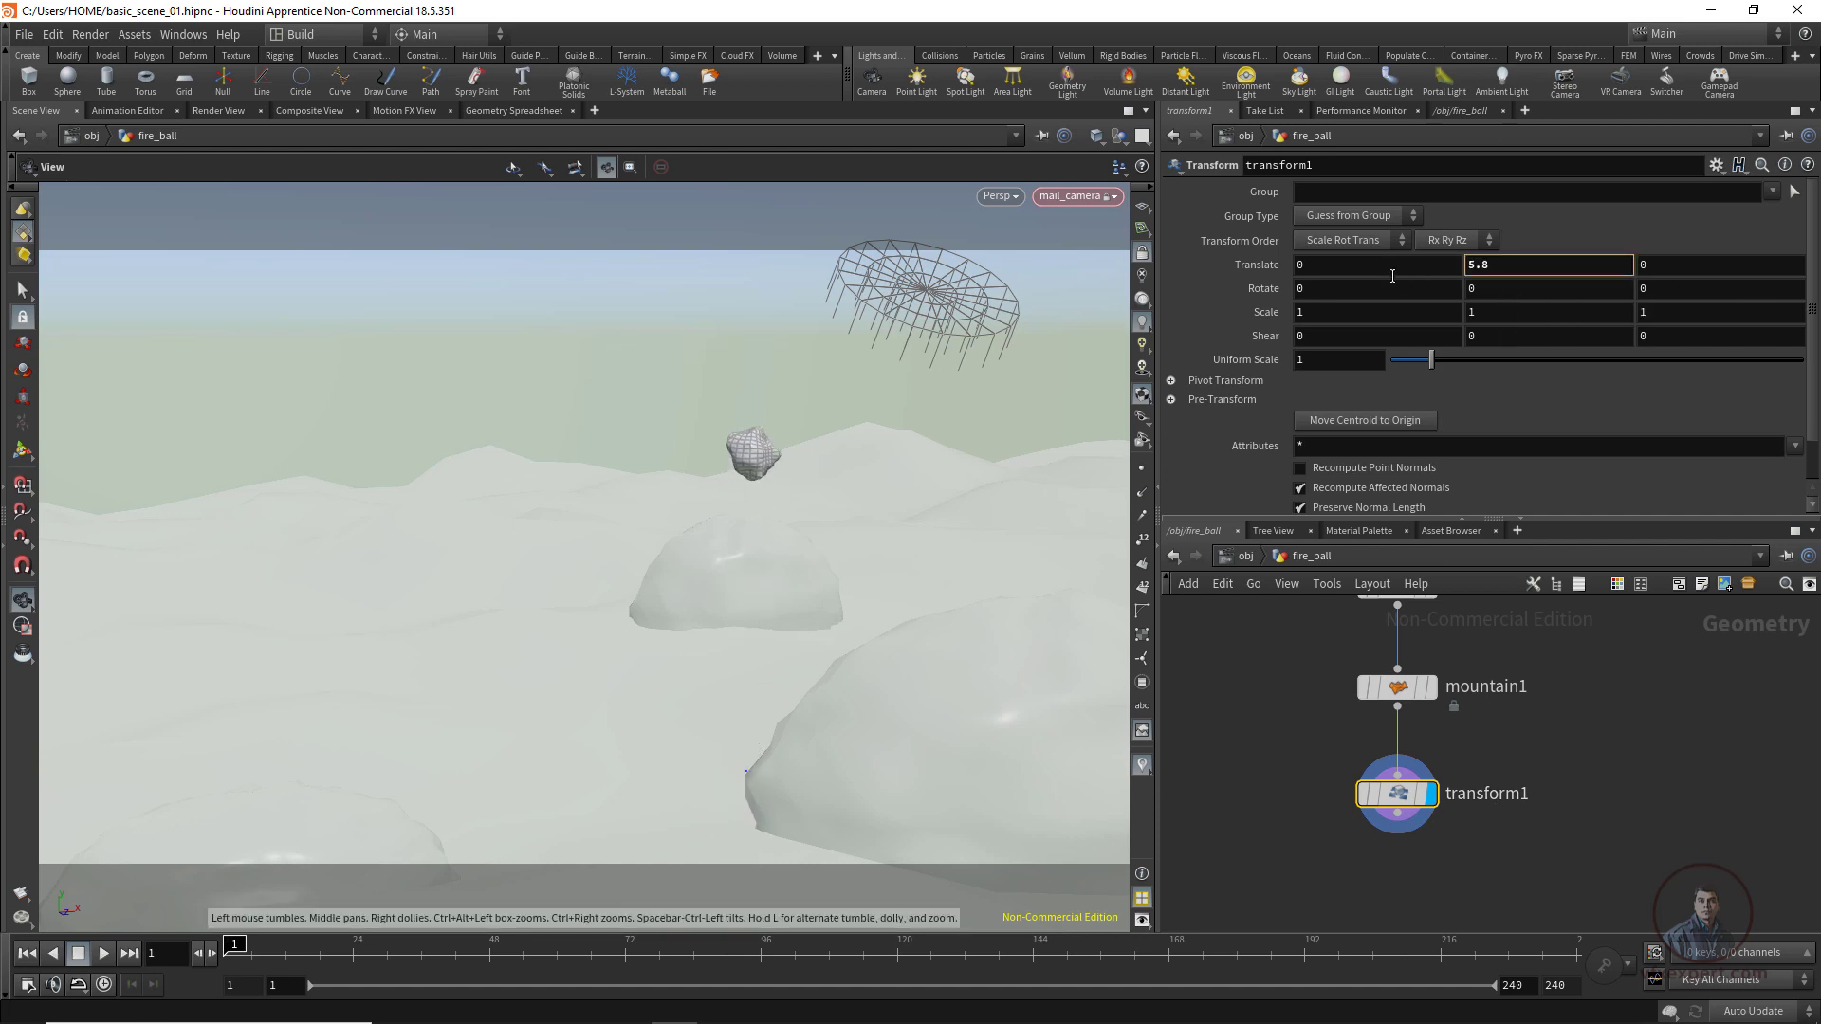
pyautogui.moveTo(1392, 276); pyautogui.dragTo(1389, 325, button='middle')
# Undo the accidental camera movement, unlock mail_camera from the view and look at the fire ball from above.
pyautogui.hotkey('ctrl', 'z')
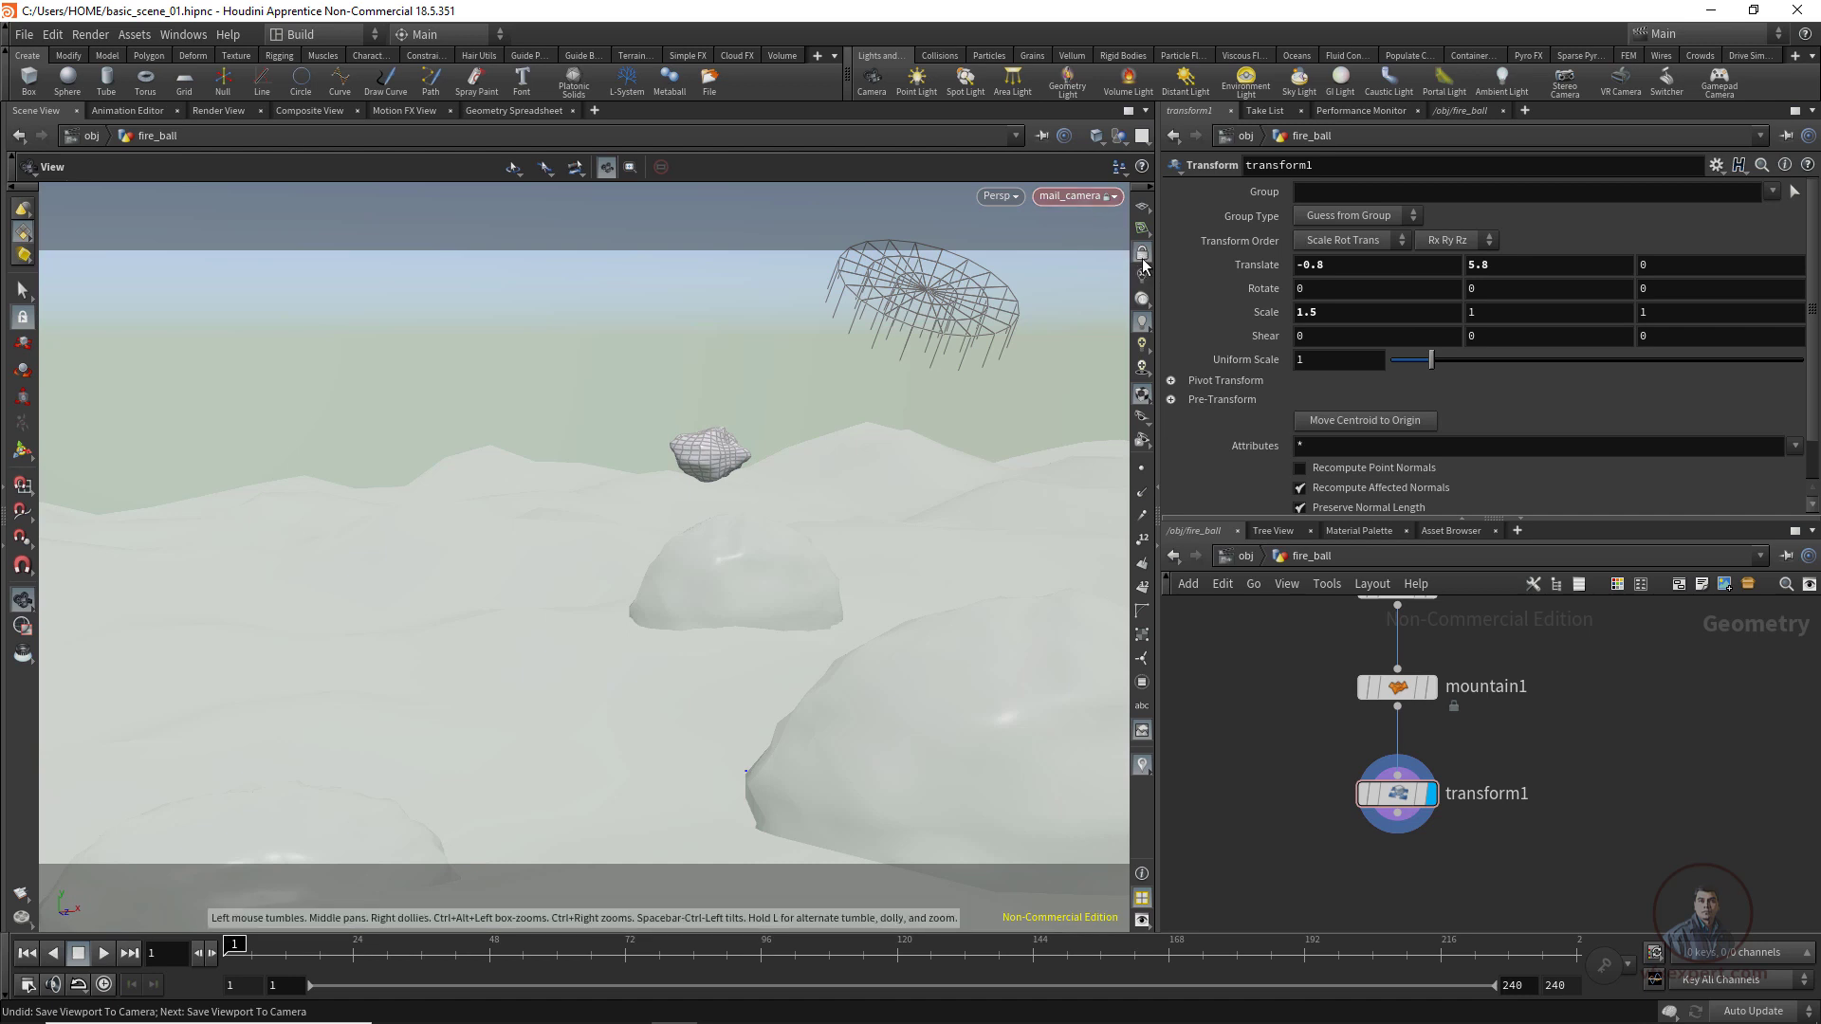
pyautogui.click(1142, 256)
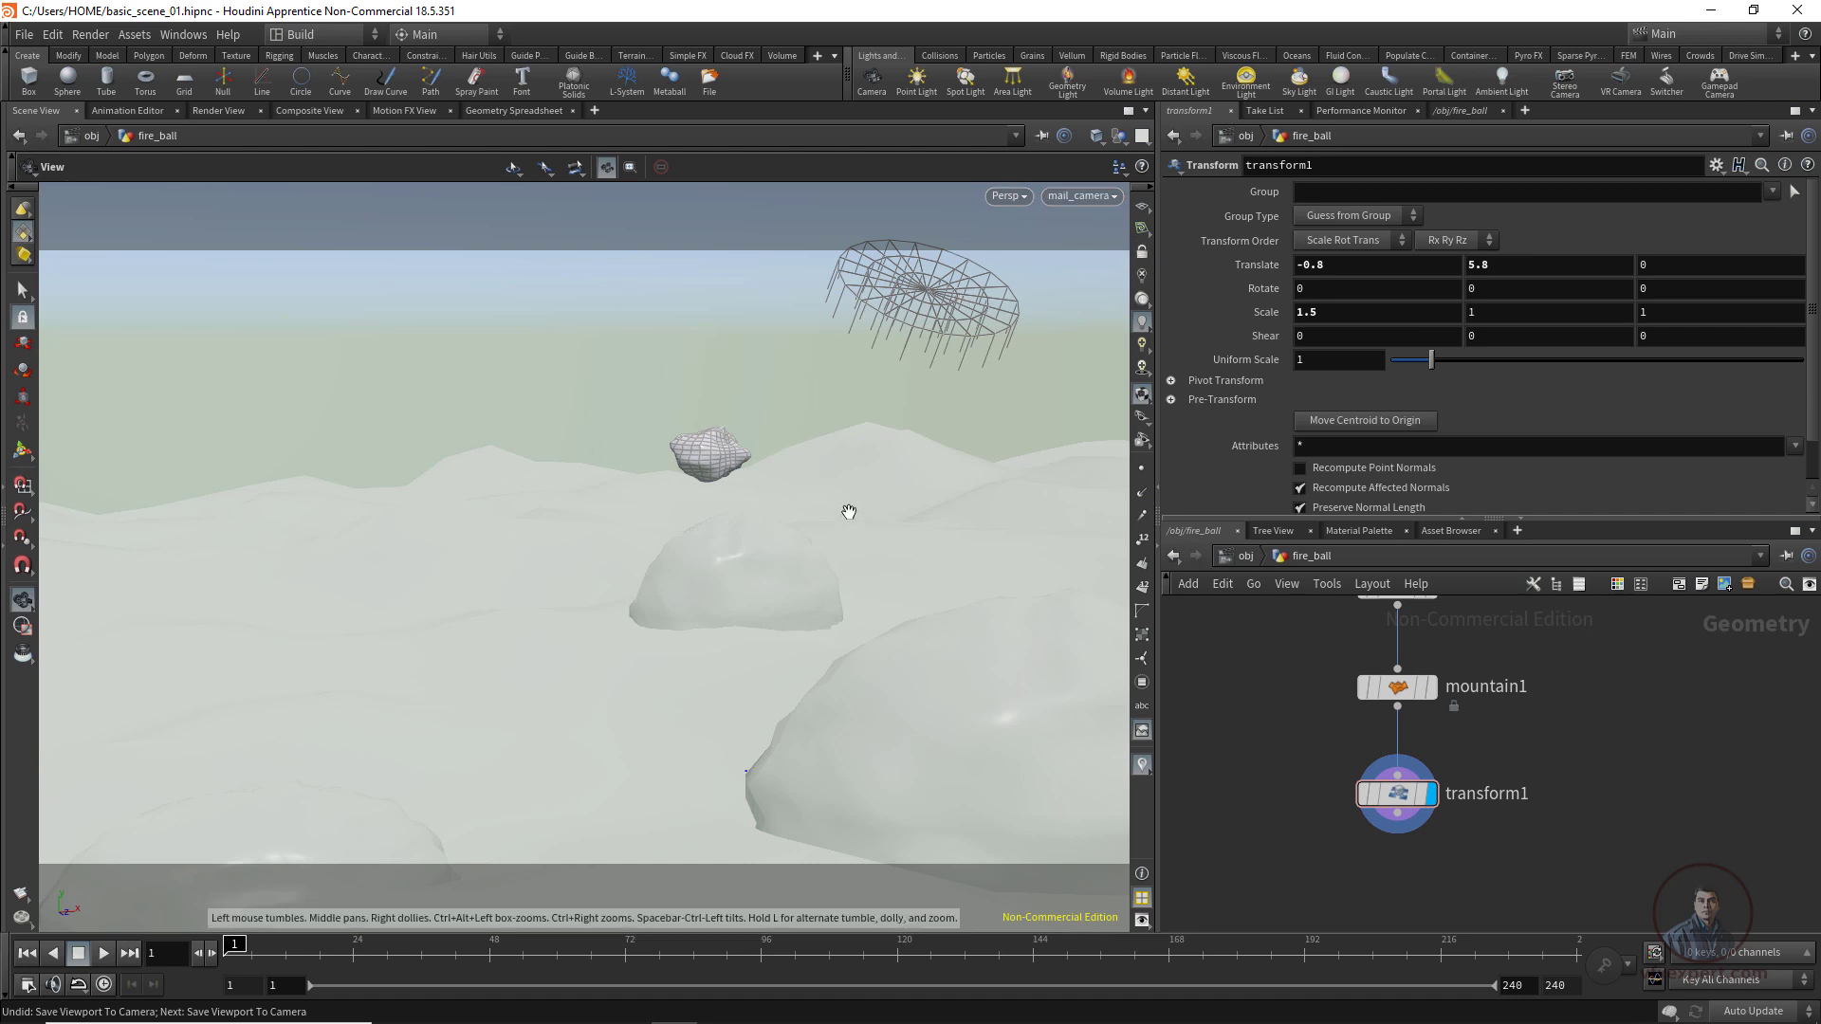
pyautogui.moveTo(849, 512); pyautogui.dragTo(688, 677)
pyautogui.moveTo(688, 677); pyautogui.dragTo(575, 682, button='middle')
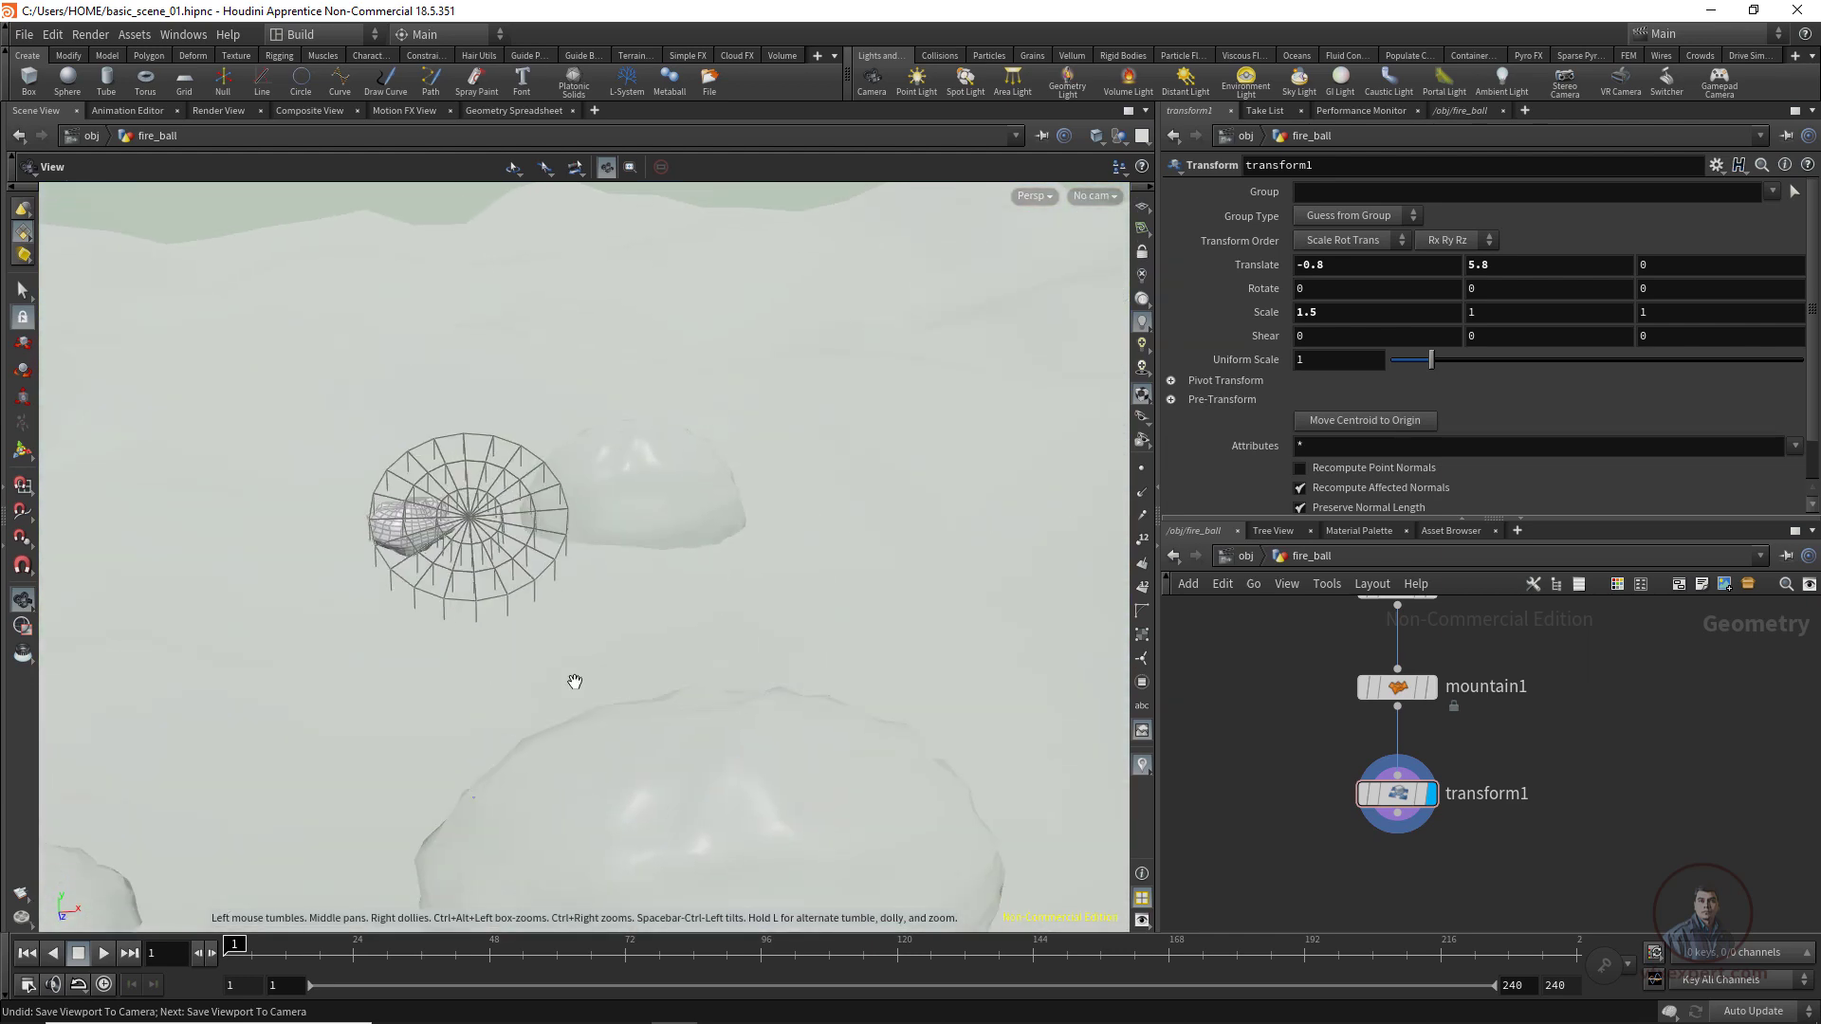
pyautogui.moveTo(574, 682); pyautogui.dragTo(707, 569)
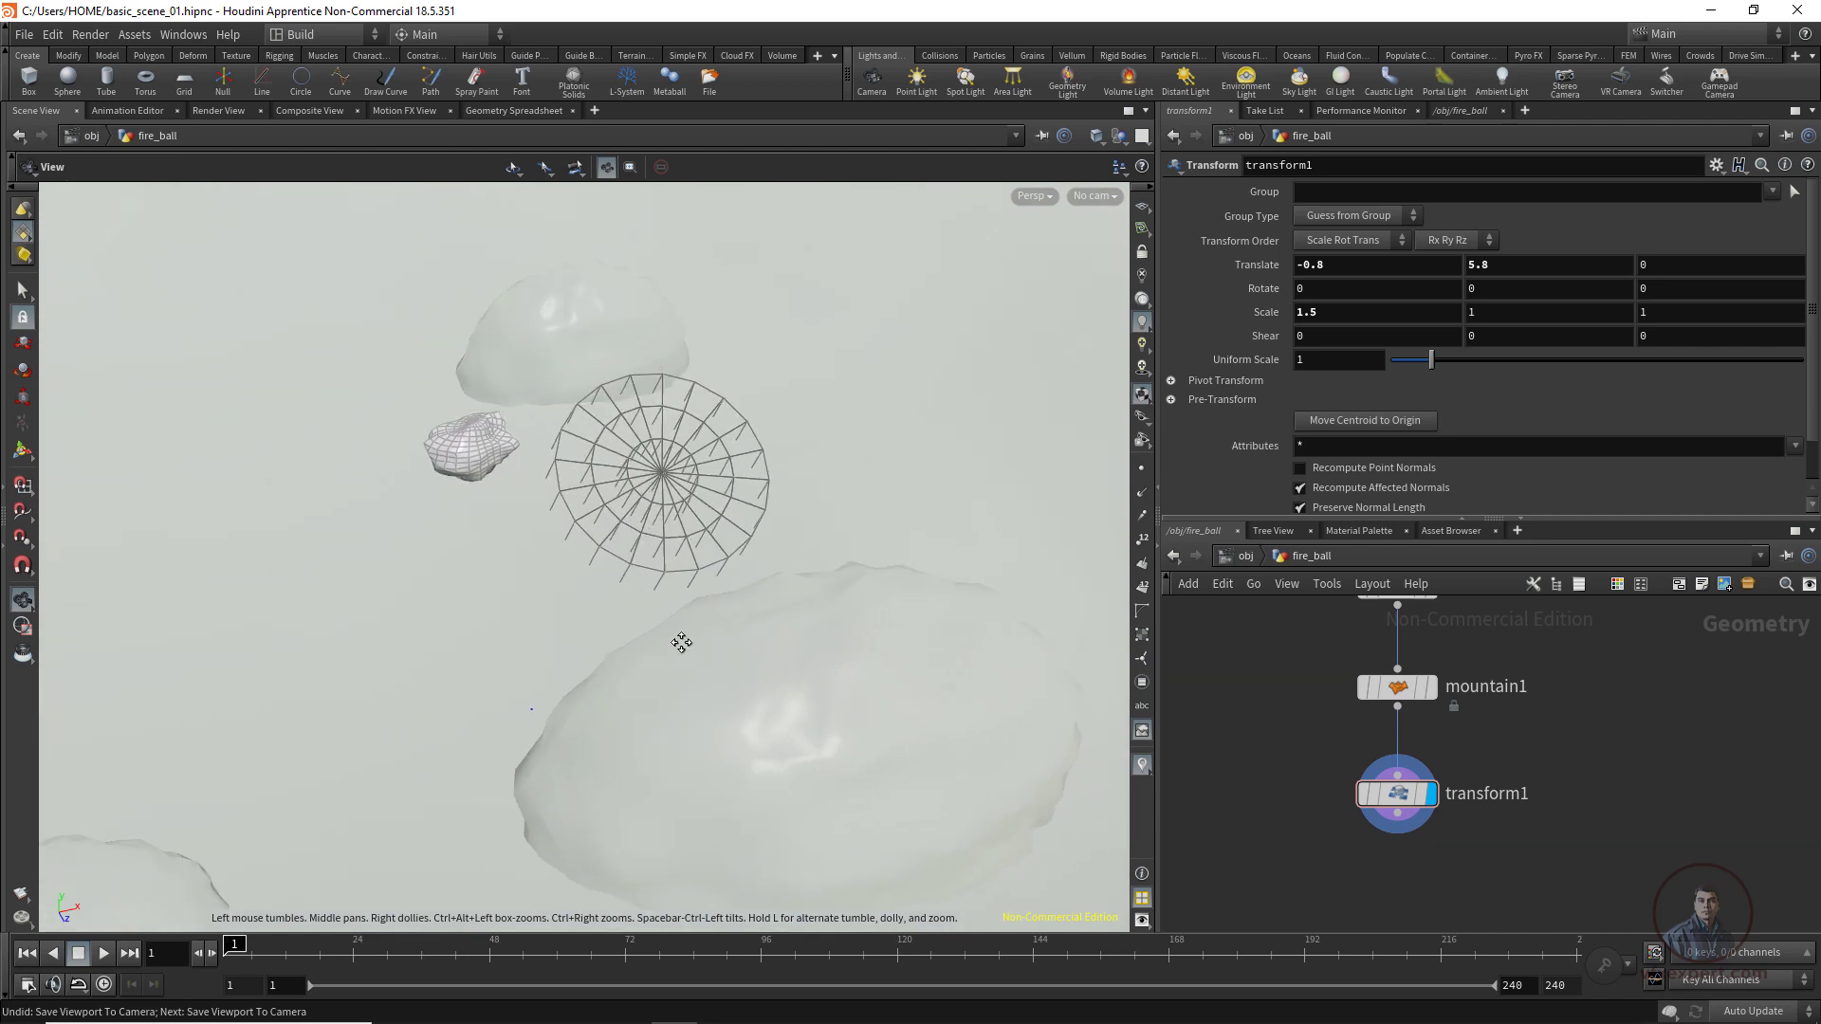
pyautogui.moveTo(680, 643); pyautogui.dragTo(661, 670)
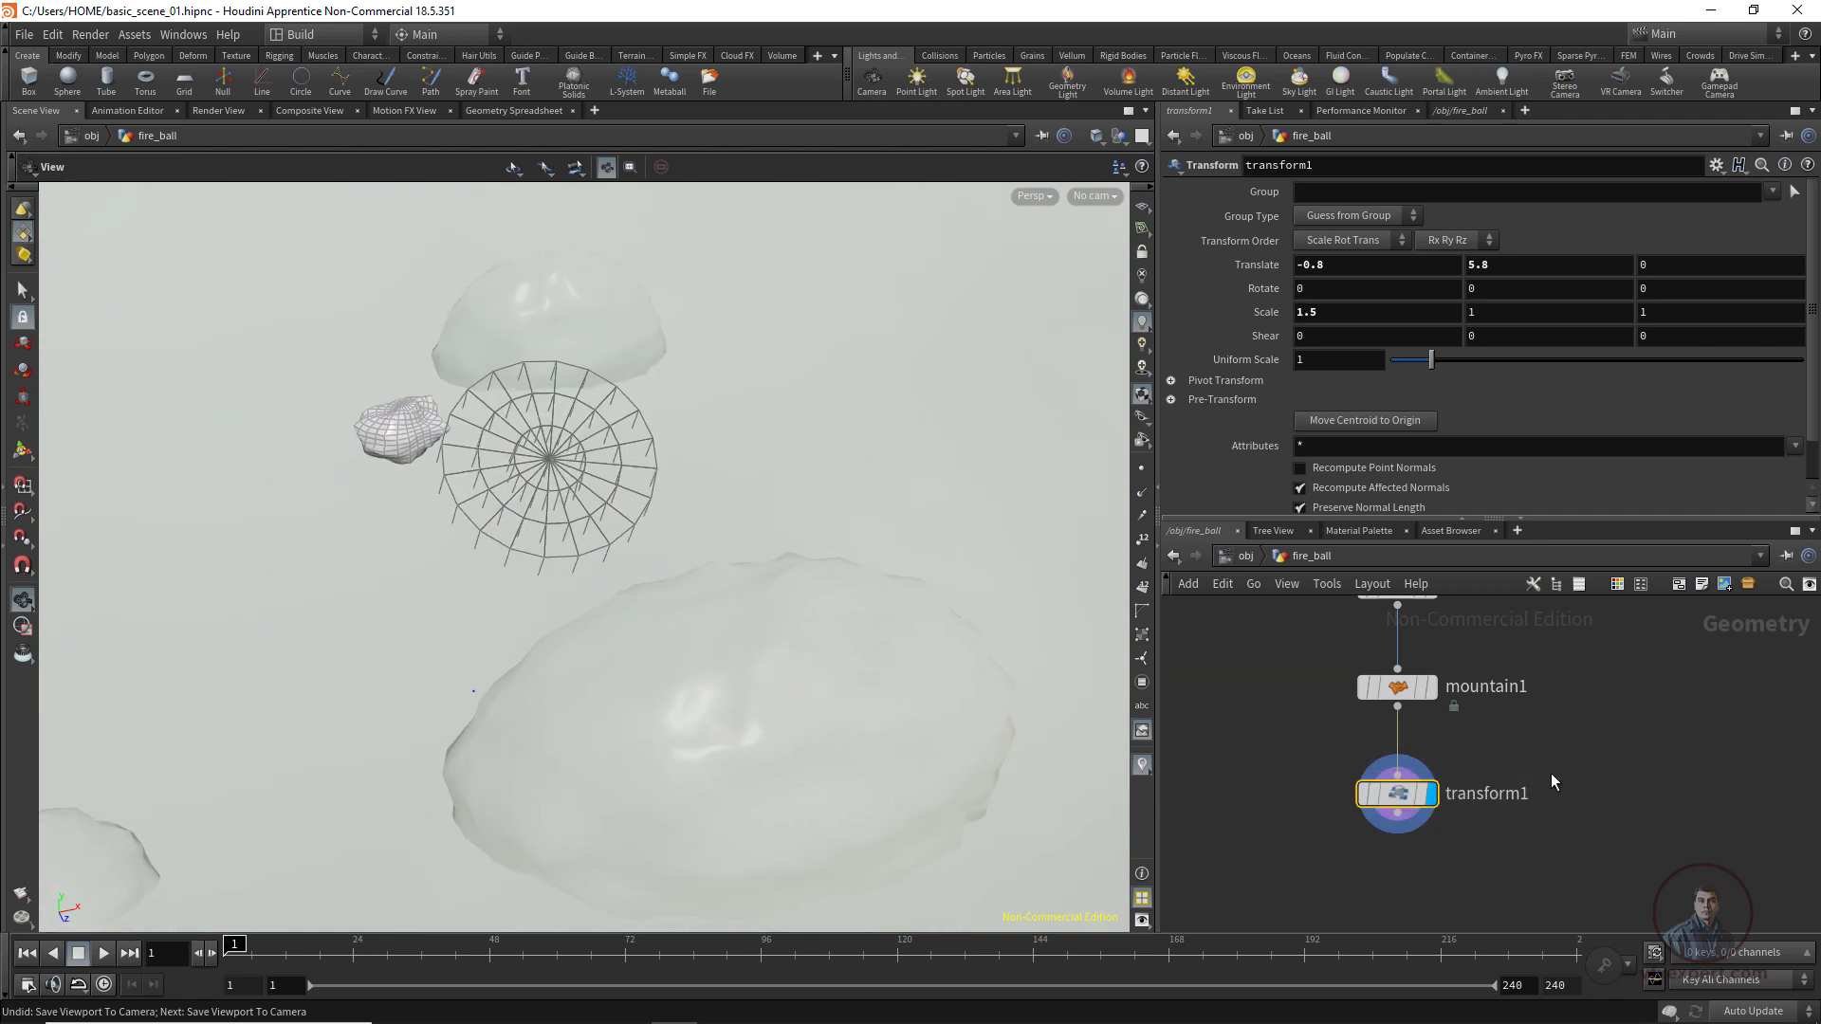
# Add a Smooth node below transform1, wire transform1 into it and display the smoothed result.
pyautogui.press('Tab')
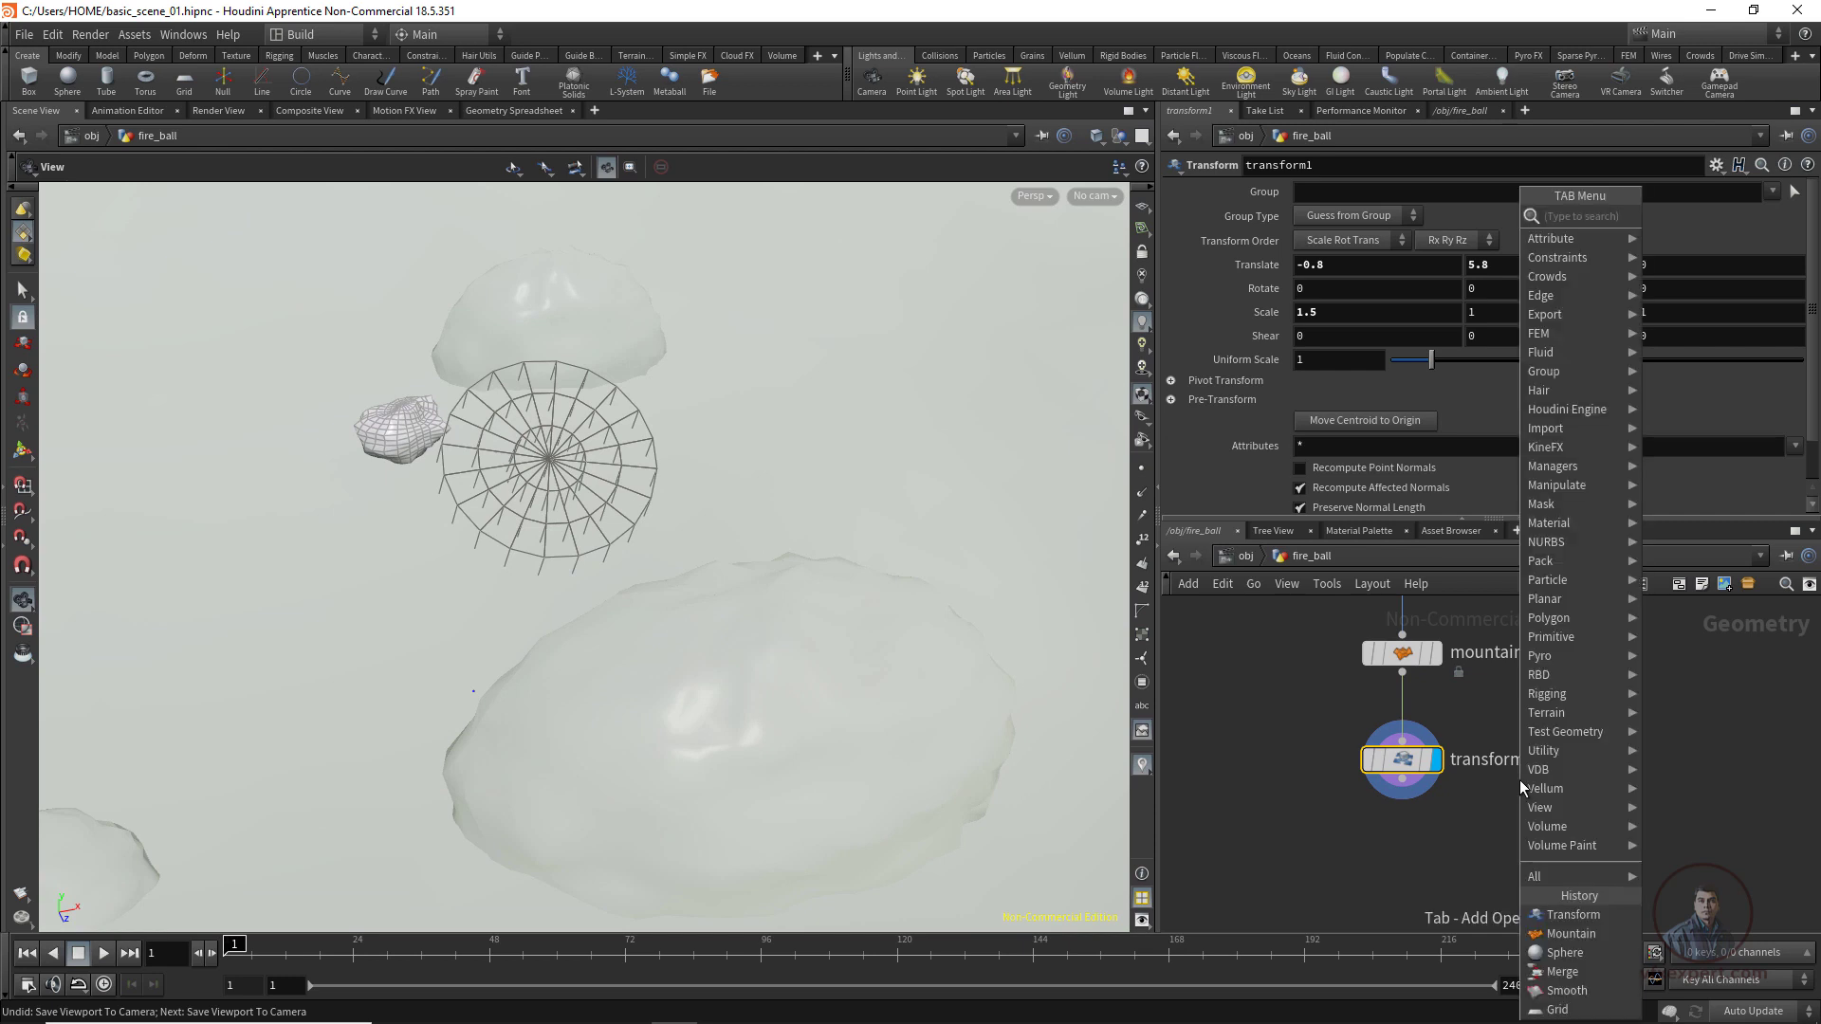
pyautogui.write('smoo')
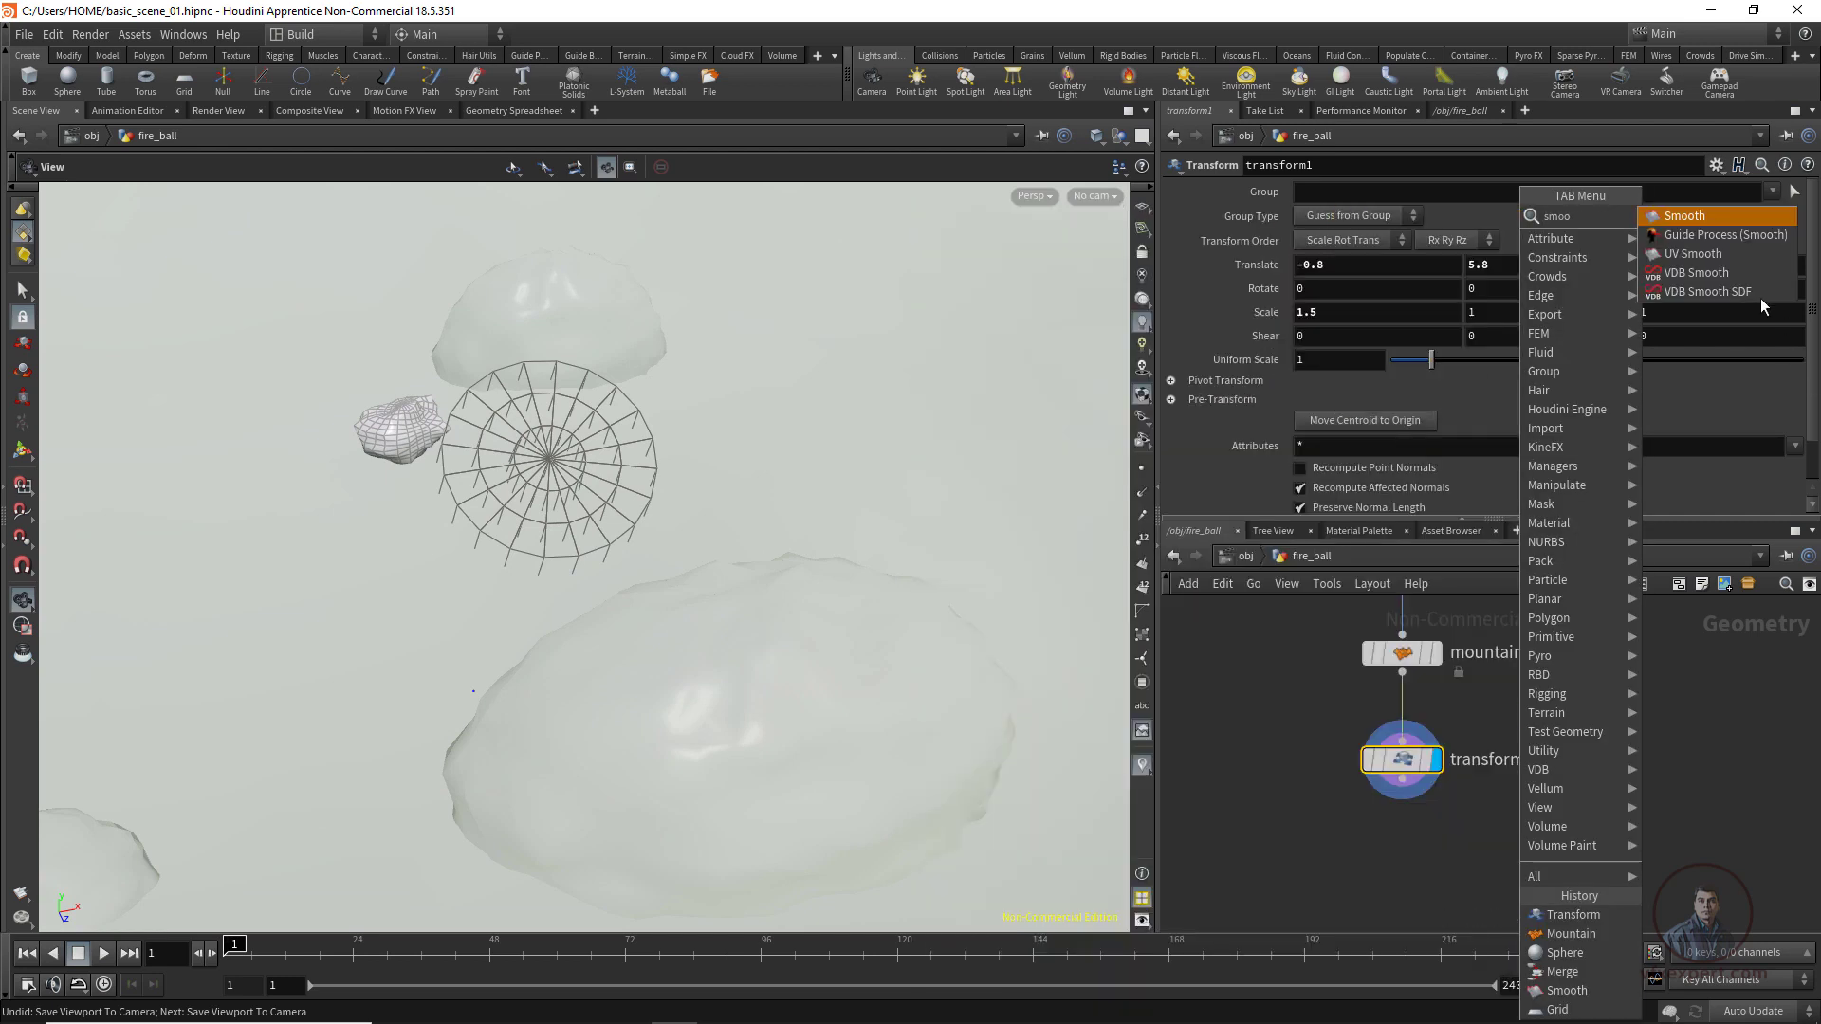
pyautogui.click(1697, 216)
pyautogui.click(1418, 865)
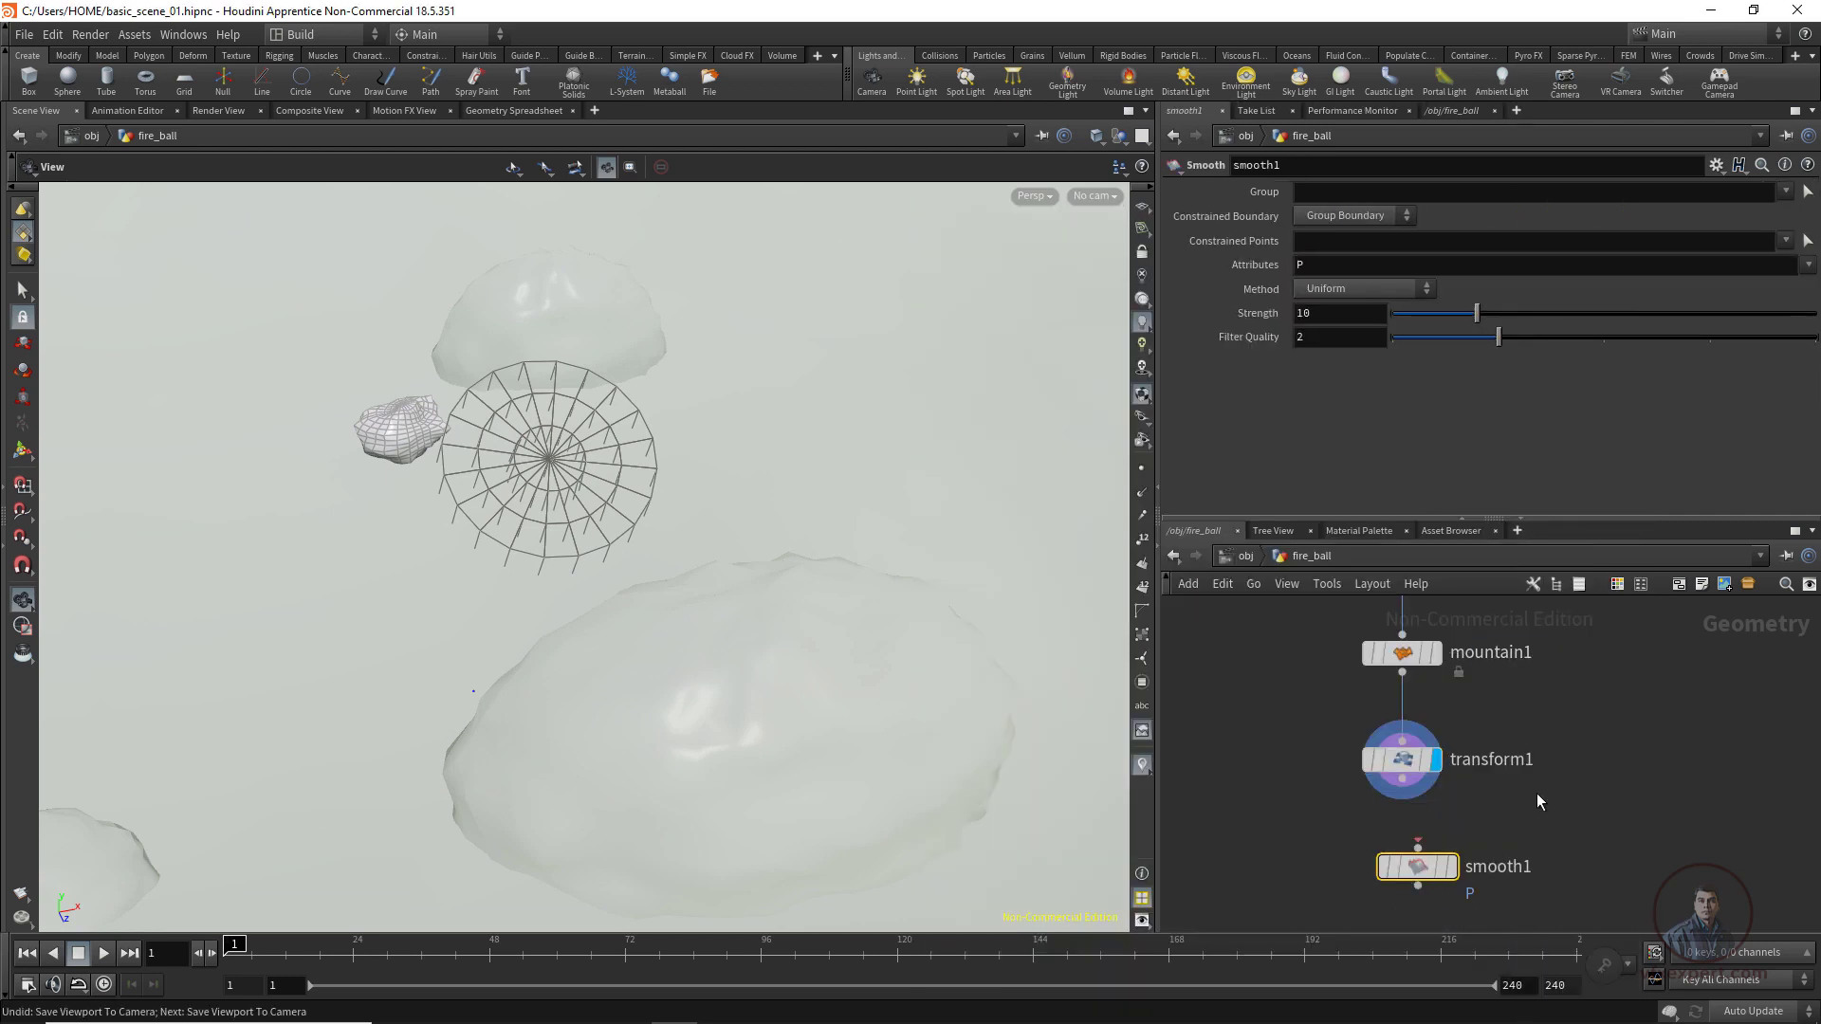
pyautogui.moveTo(1537, 802); pyautogui.dragTo(1547, 754, button='middle')
pyautogui.moveTo(1429, 822); pyautogui.dragTo(1413, 823)
pyautogui.moveTo(1412, 730); pyautogui.dragTo(1412, 802)
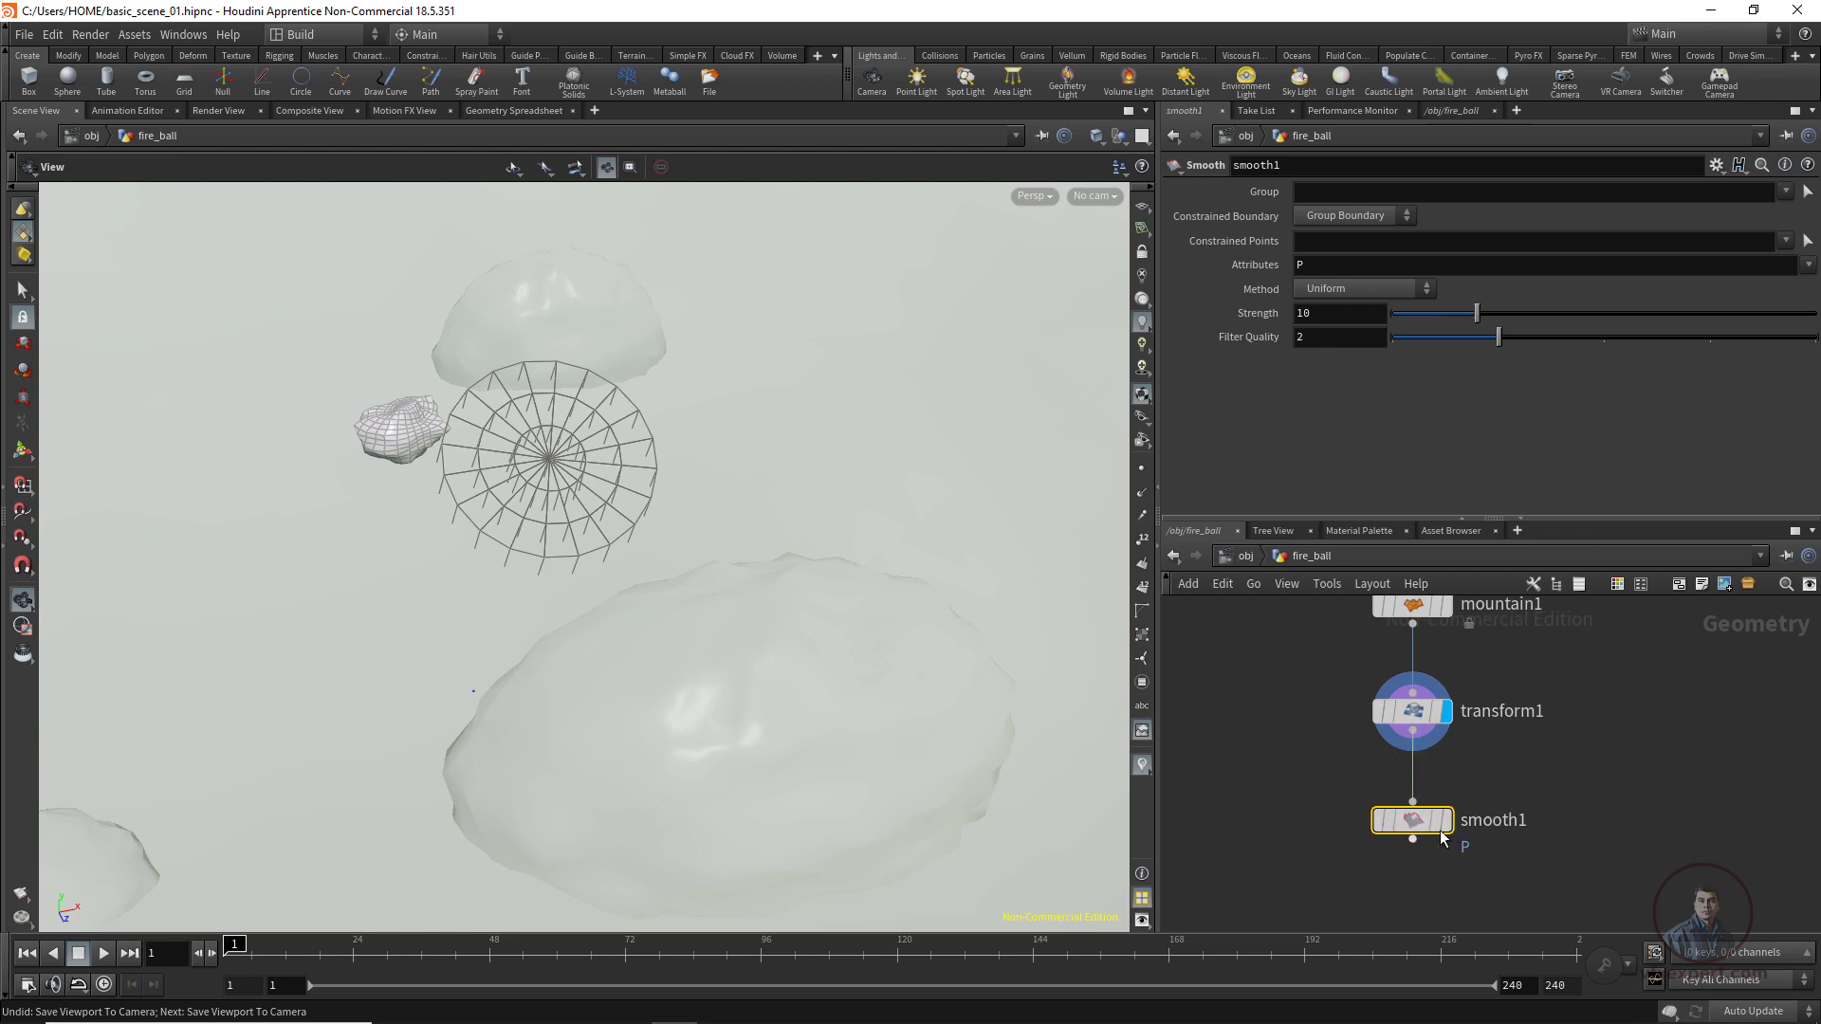
pyautogui.click(1445, 821)
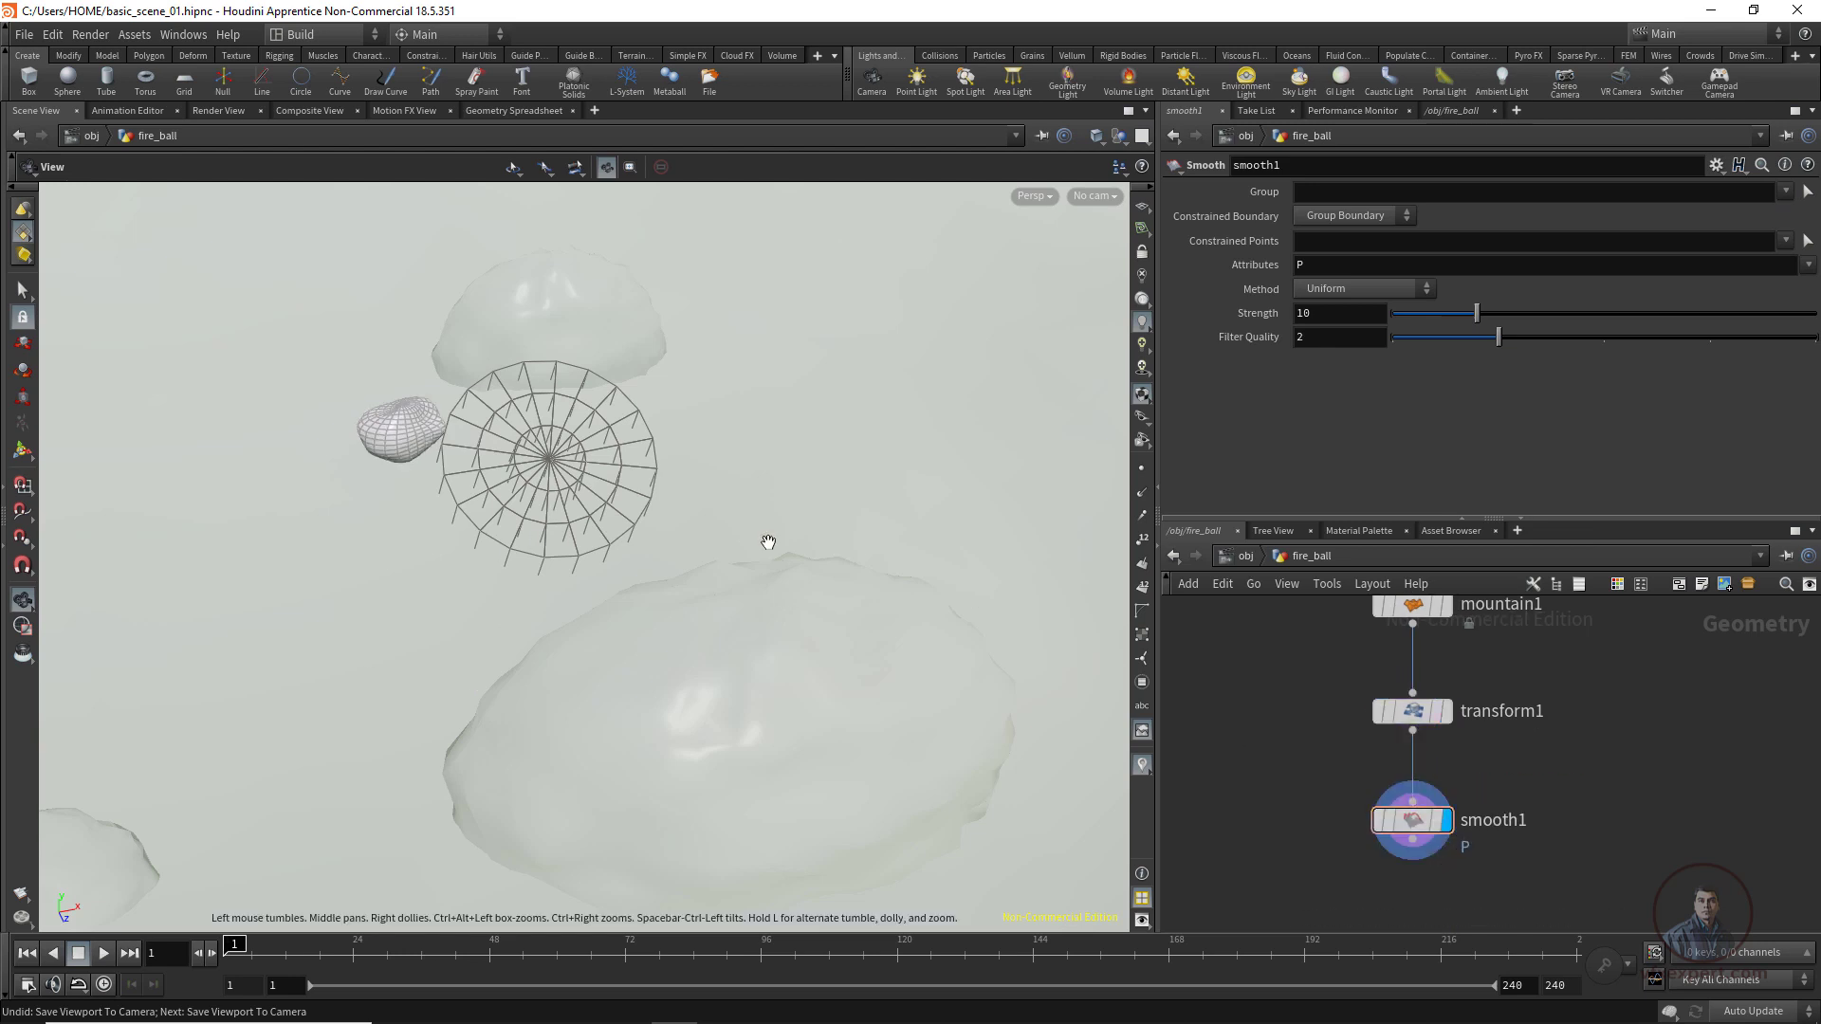
# Raise the noise height of mountain1 to about 1.66 to deform the fire ball more strongly.
pyautogui.moveTo(656, 638); pyautogui.dragTo(613, 537)
pyautogui.scroll(-1, 1356, 616)
pyautogui.moveTo(1355, 613); pyautogui.dragTo(1360, 696, button='middle')
pyautogui.click(1407, 691)
pyautogui.moveTo(1428, 235); pyautogui.dragTo(1459, 268)
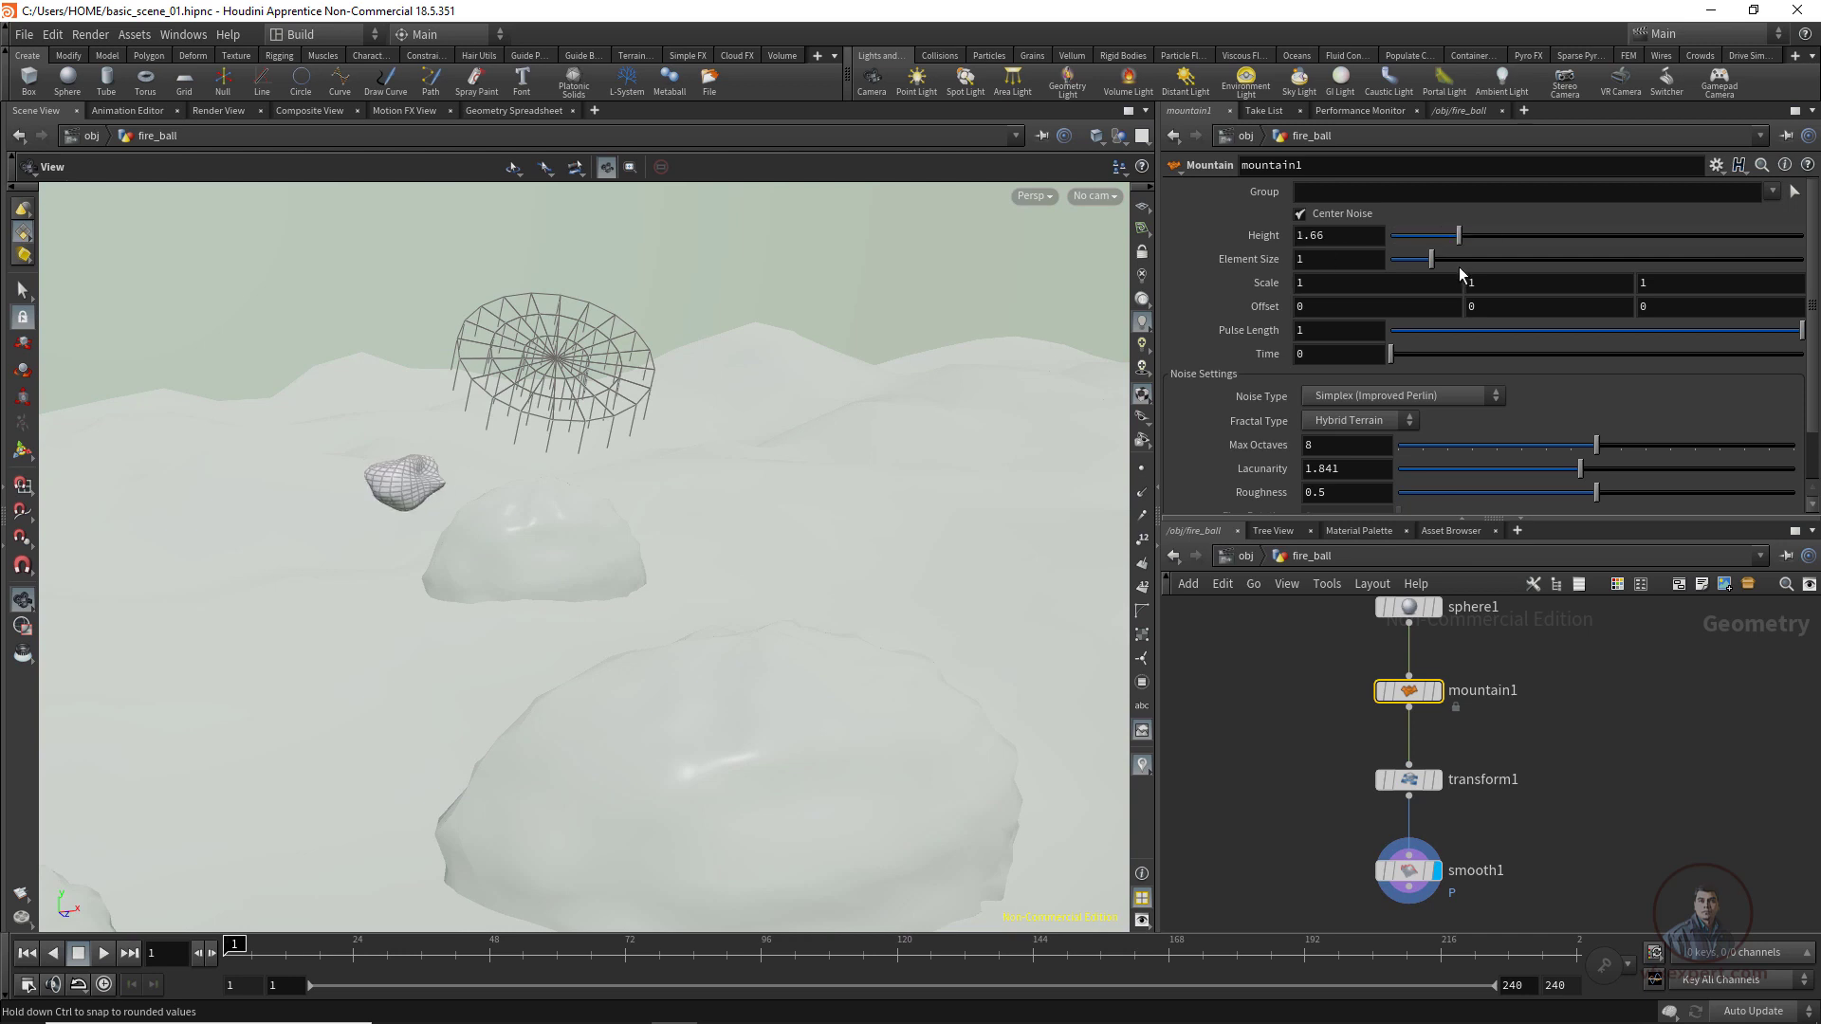
# Set transform1's X scale to 1.6 and view the fire ball against the mountains from a low angle.
pyautogui.click(1409, 779)
pyautogui.moveTo(1310, 313); pyautogui.dragTo(1345, 315, button='middle')
pyautogui.moveTo(576, 702); pyautogui.dragTo(581, 494)
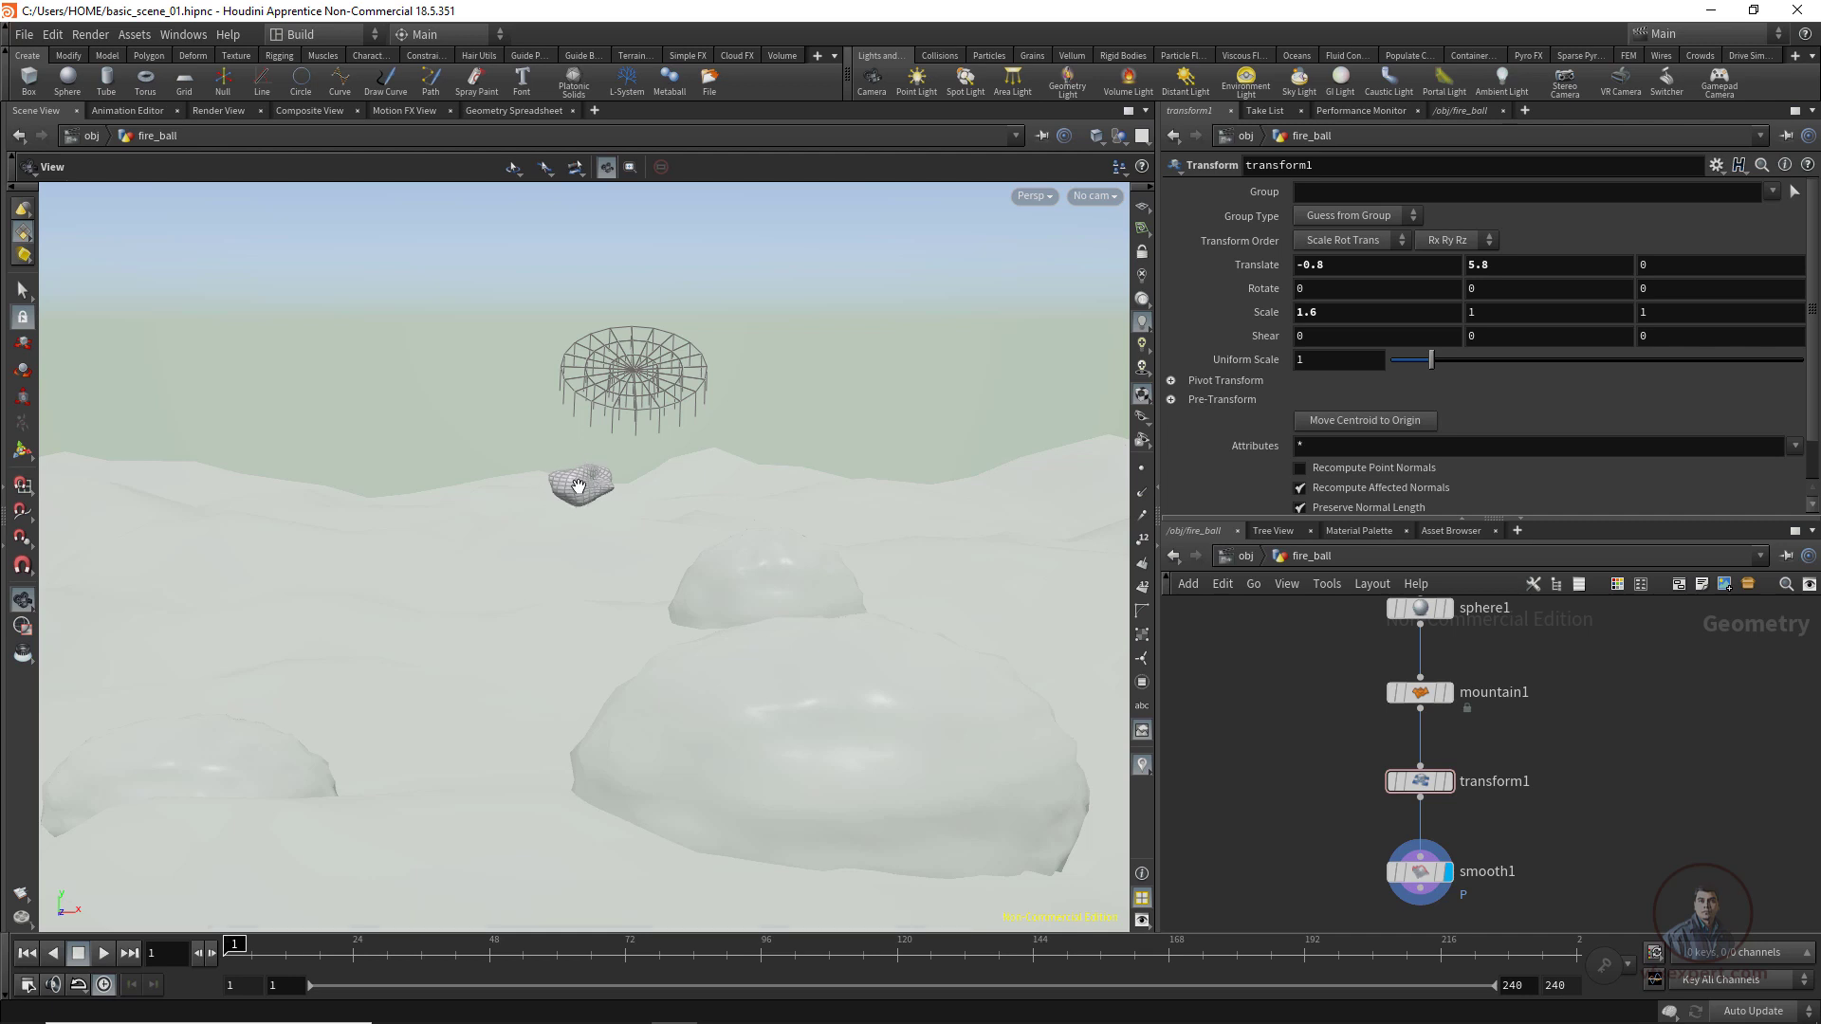
# Save the scene as a new version named basic_scene_02.hipnc.
pyautogui.click(29, 35)
pyautogui.click(72, 148)
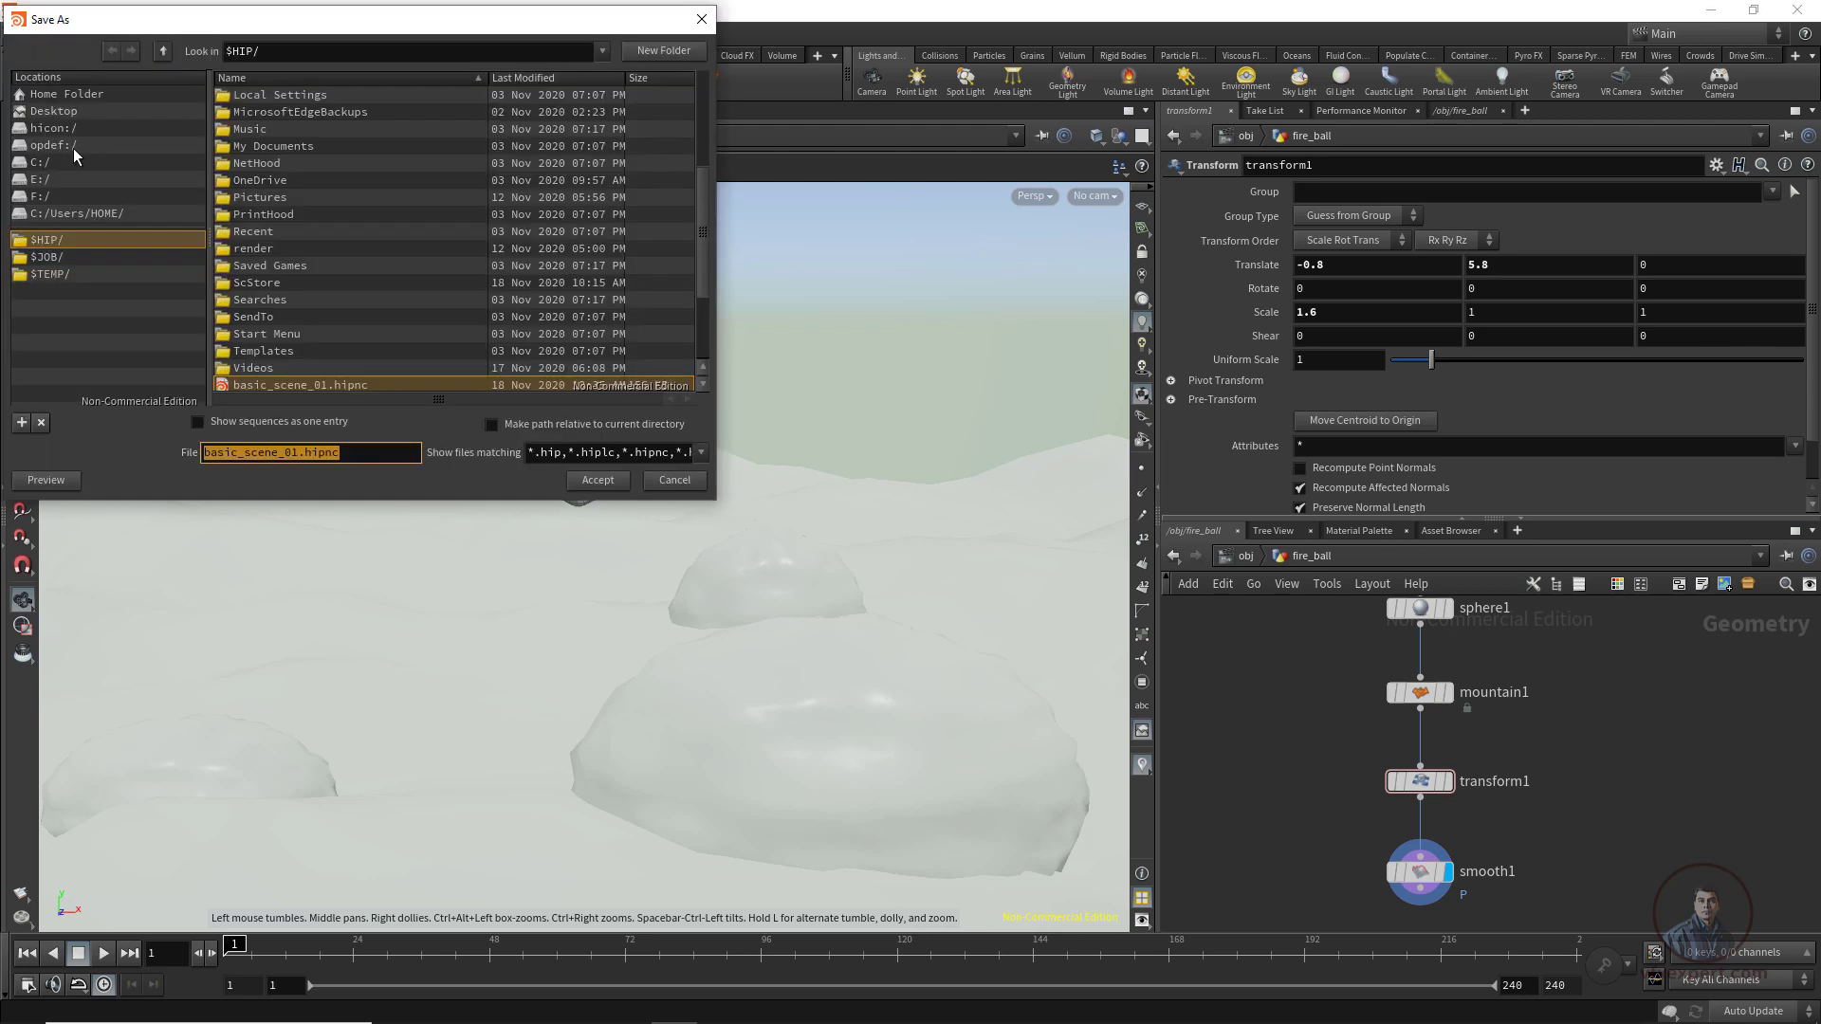
pyautogui.click(291, 454)
pyautogui.press('Delete')
pyautogui.write('2')
pyautogui.press('Return')
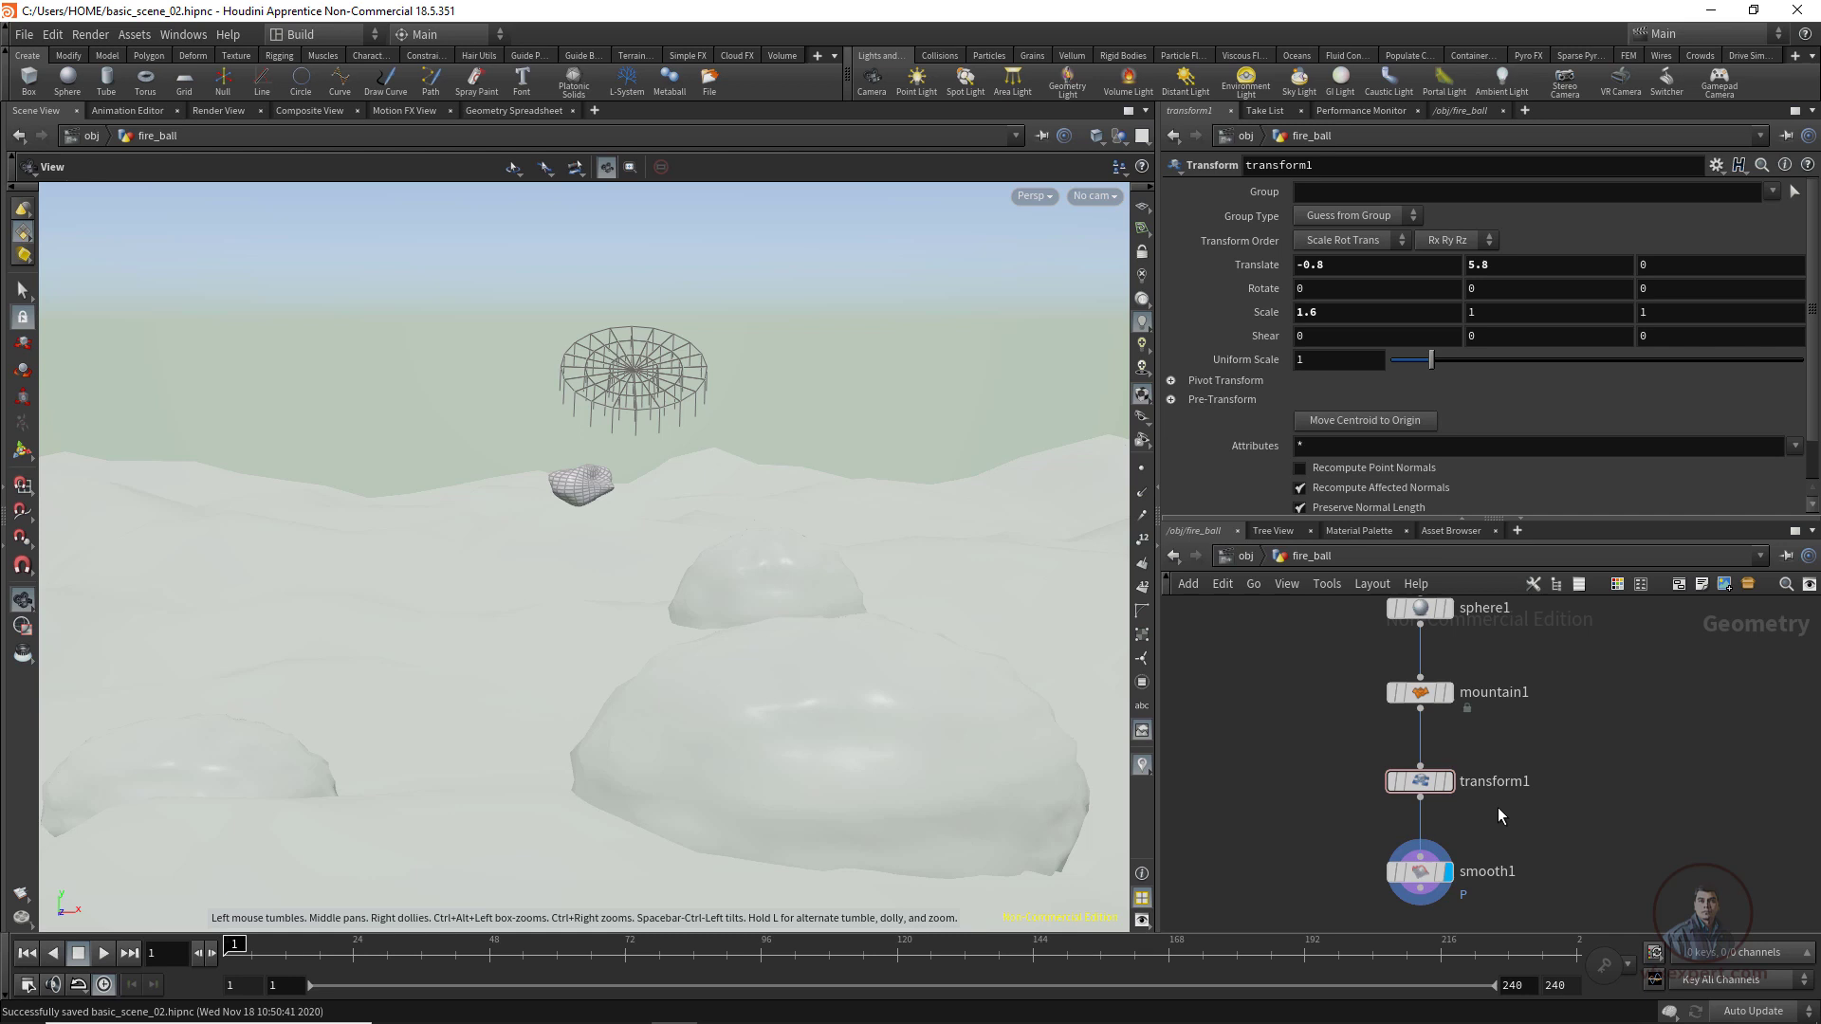
# Reorder the chain so smooth1 sits between mountain1 and transform1, and display transform1 as the final output.
pyautogui.scroll(-1, 1499, 806)
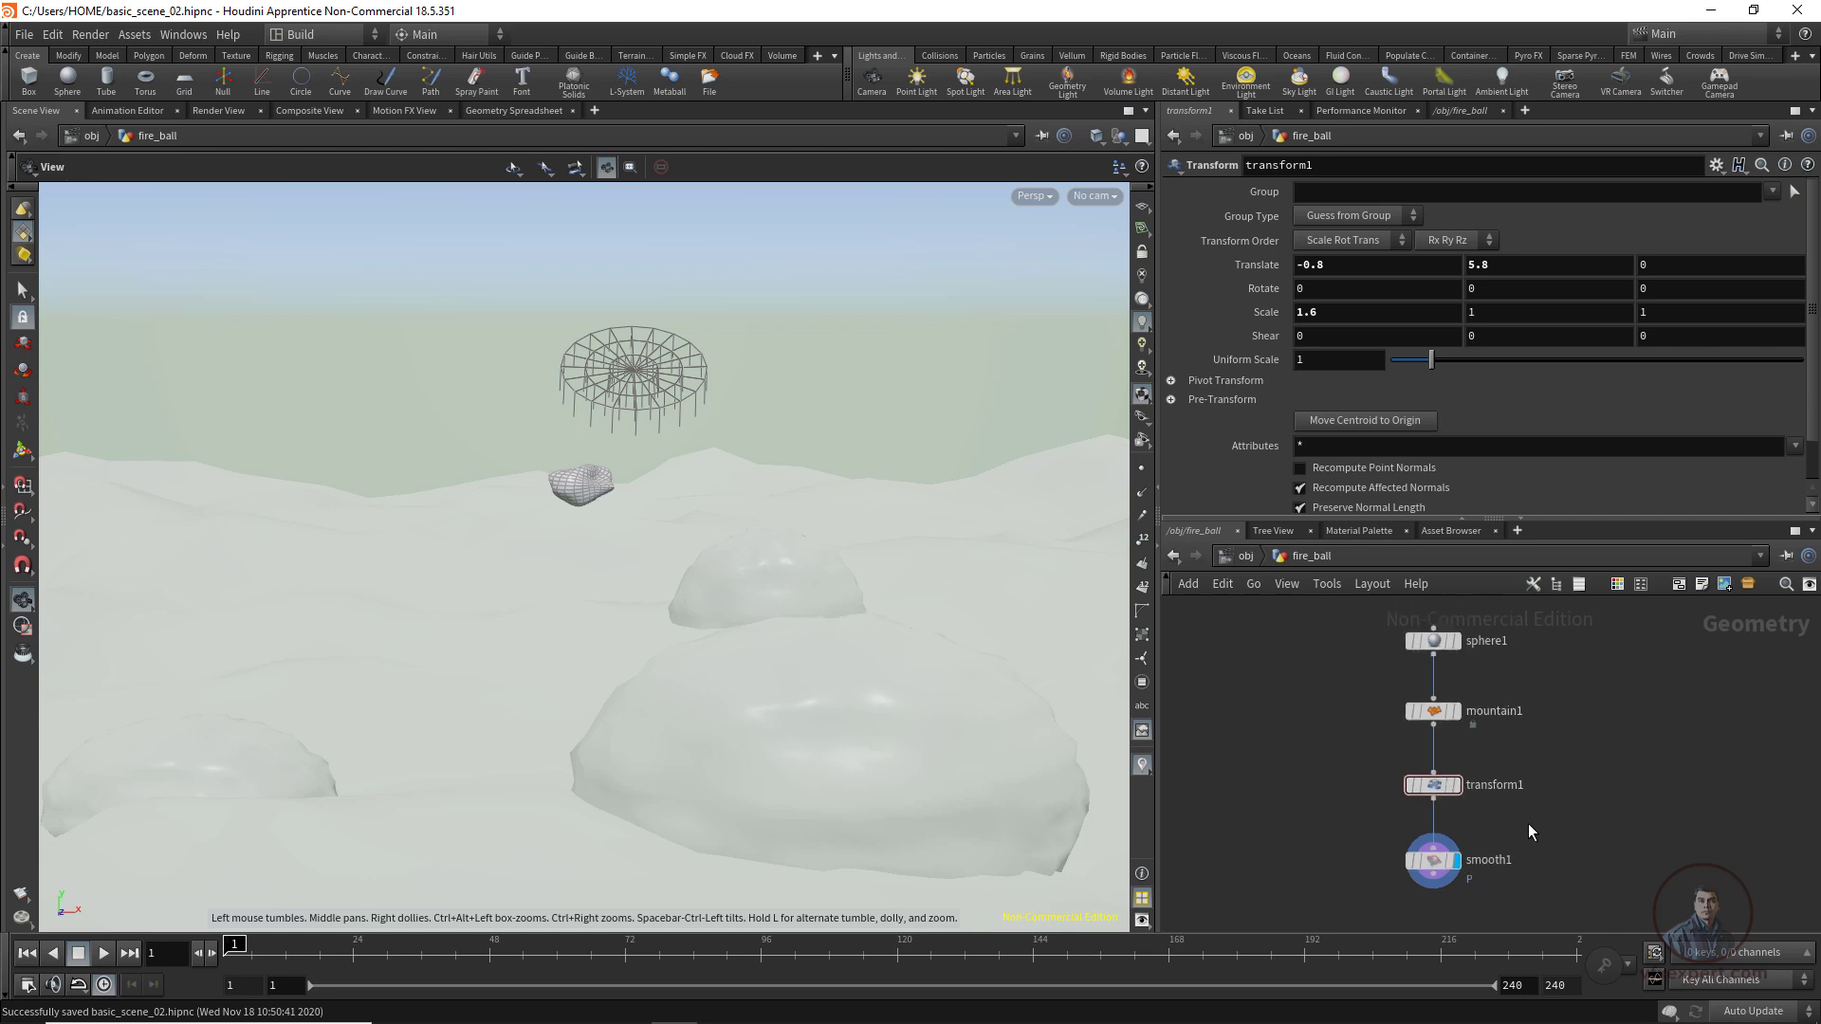
pyautogui.scroll(1, 1550, 835)
pyautogui.moveTo(1533, 829)
pyautogui.mouseDown(button='middle')
pyautogui.moveTo(1499, 805)
pyautogui.moveTo(1526, 812)
pyautogui.mouseUp(button='middle')
pyautogui.moveTo(1397, 859)
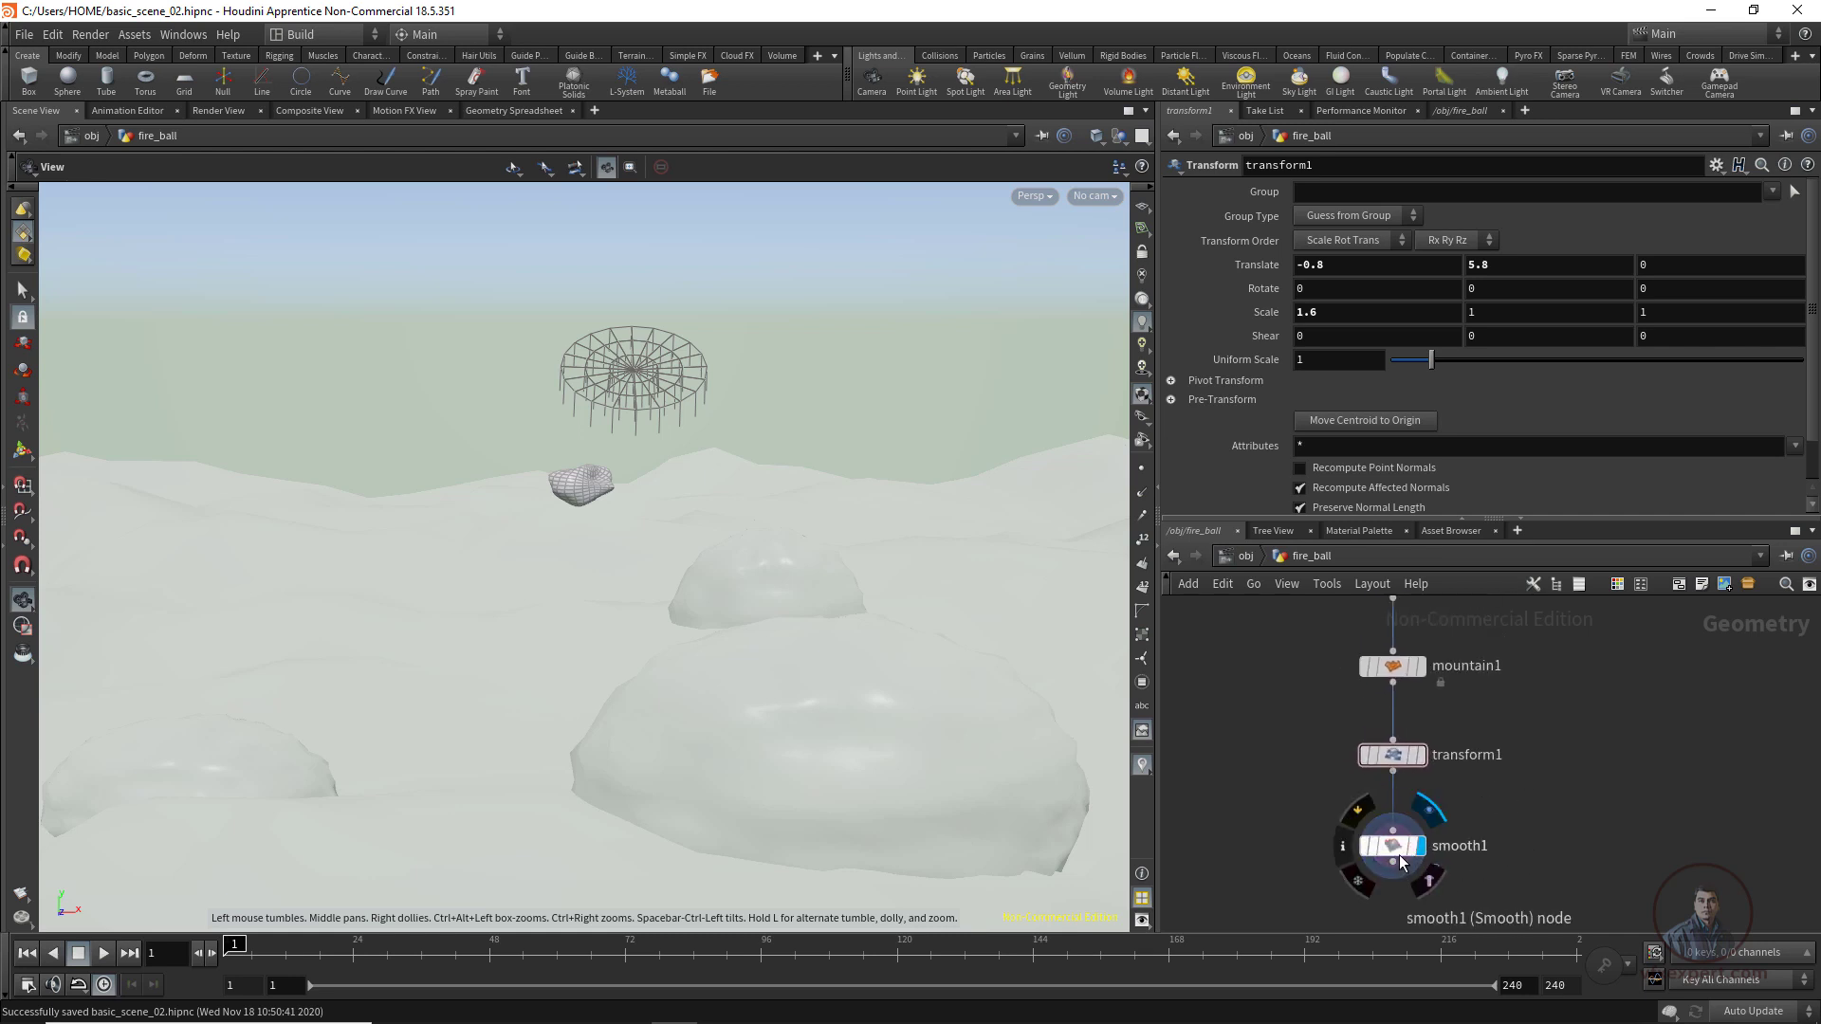
pyautogui.moveTo(1397, 862)
pyautogui.mouseDown()
pyautogui.moveTo(1641, 776)
pyautogui.moveTo(1432, 776)
pyautogui.moveTo(1399, 752)
pyautogui.moveTo(1401, 843)
pyautogui.mouseUp()
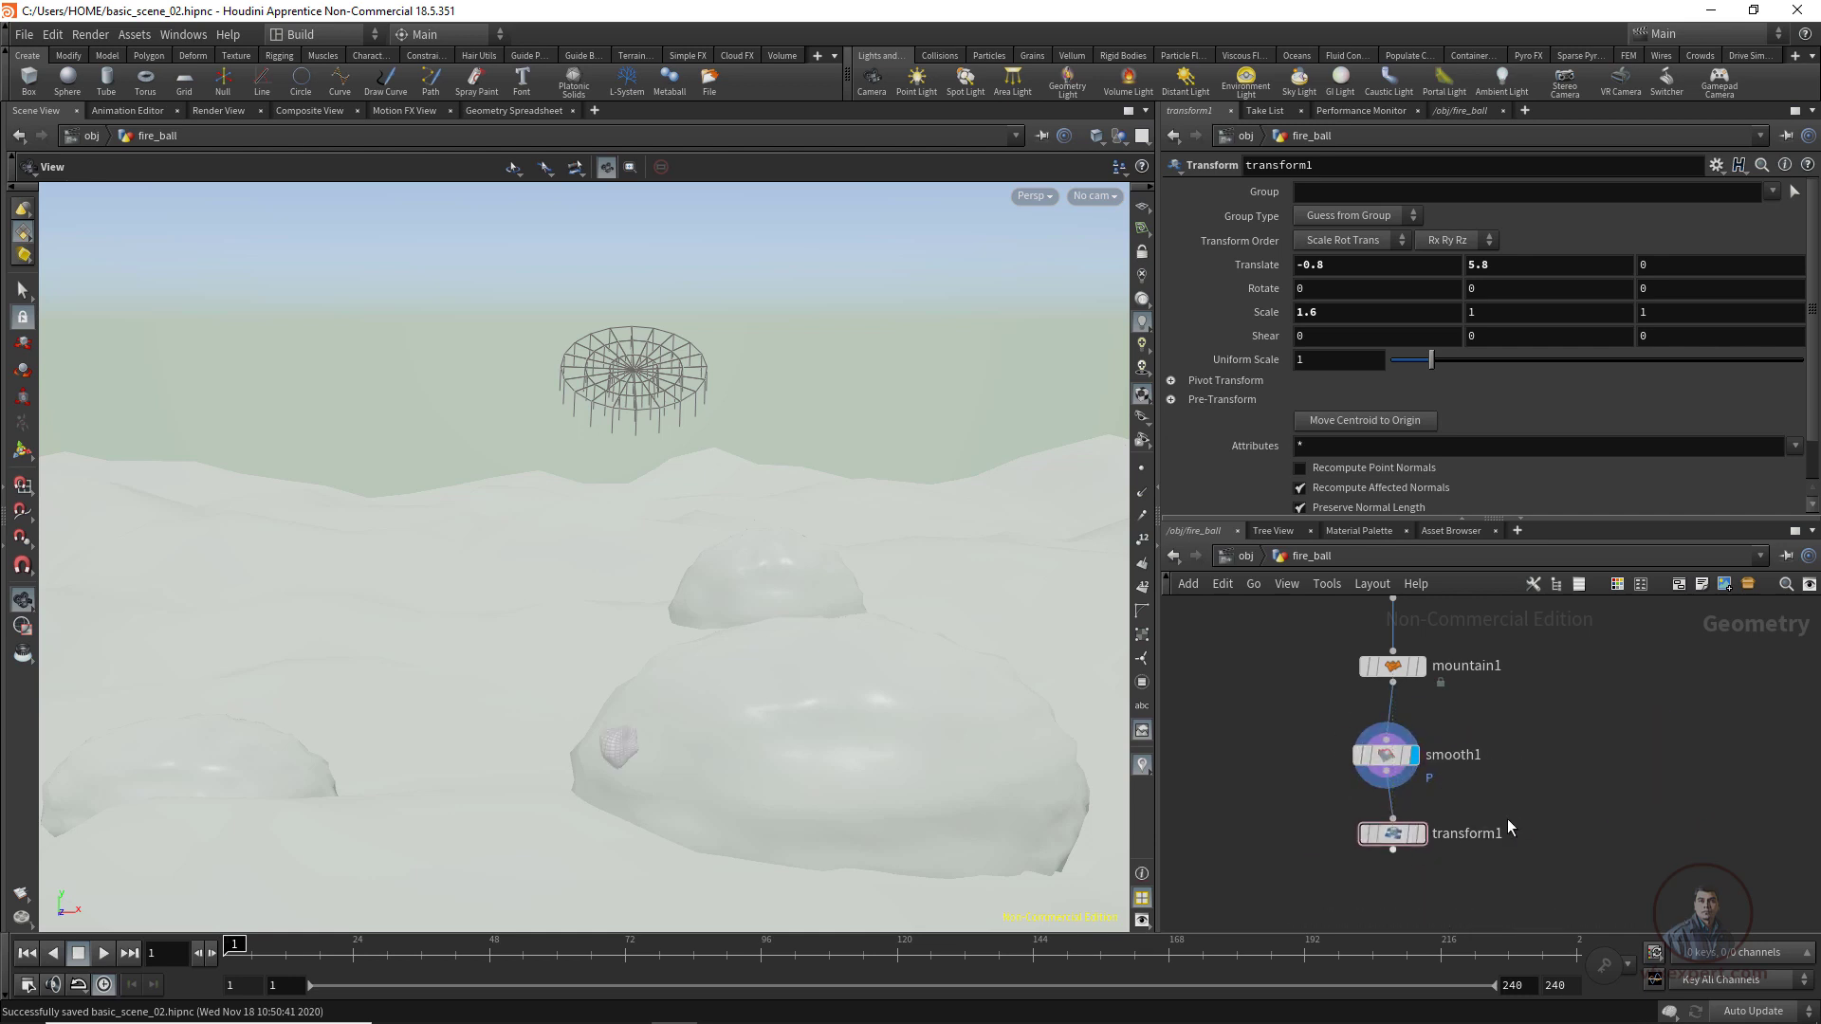
pyautogui.moveTo(1447, 831); pyautogui.dragTo(1515, 789, button='middle')
pyautogui.scroll(1, 1516, 789)
pyautogui.moveTo(1349, 865); pyautogui.dragTo(1572, 759)
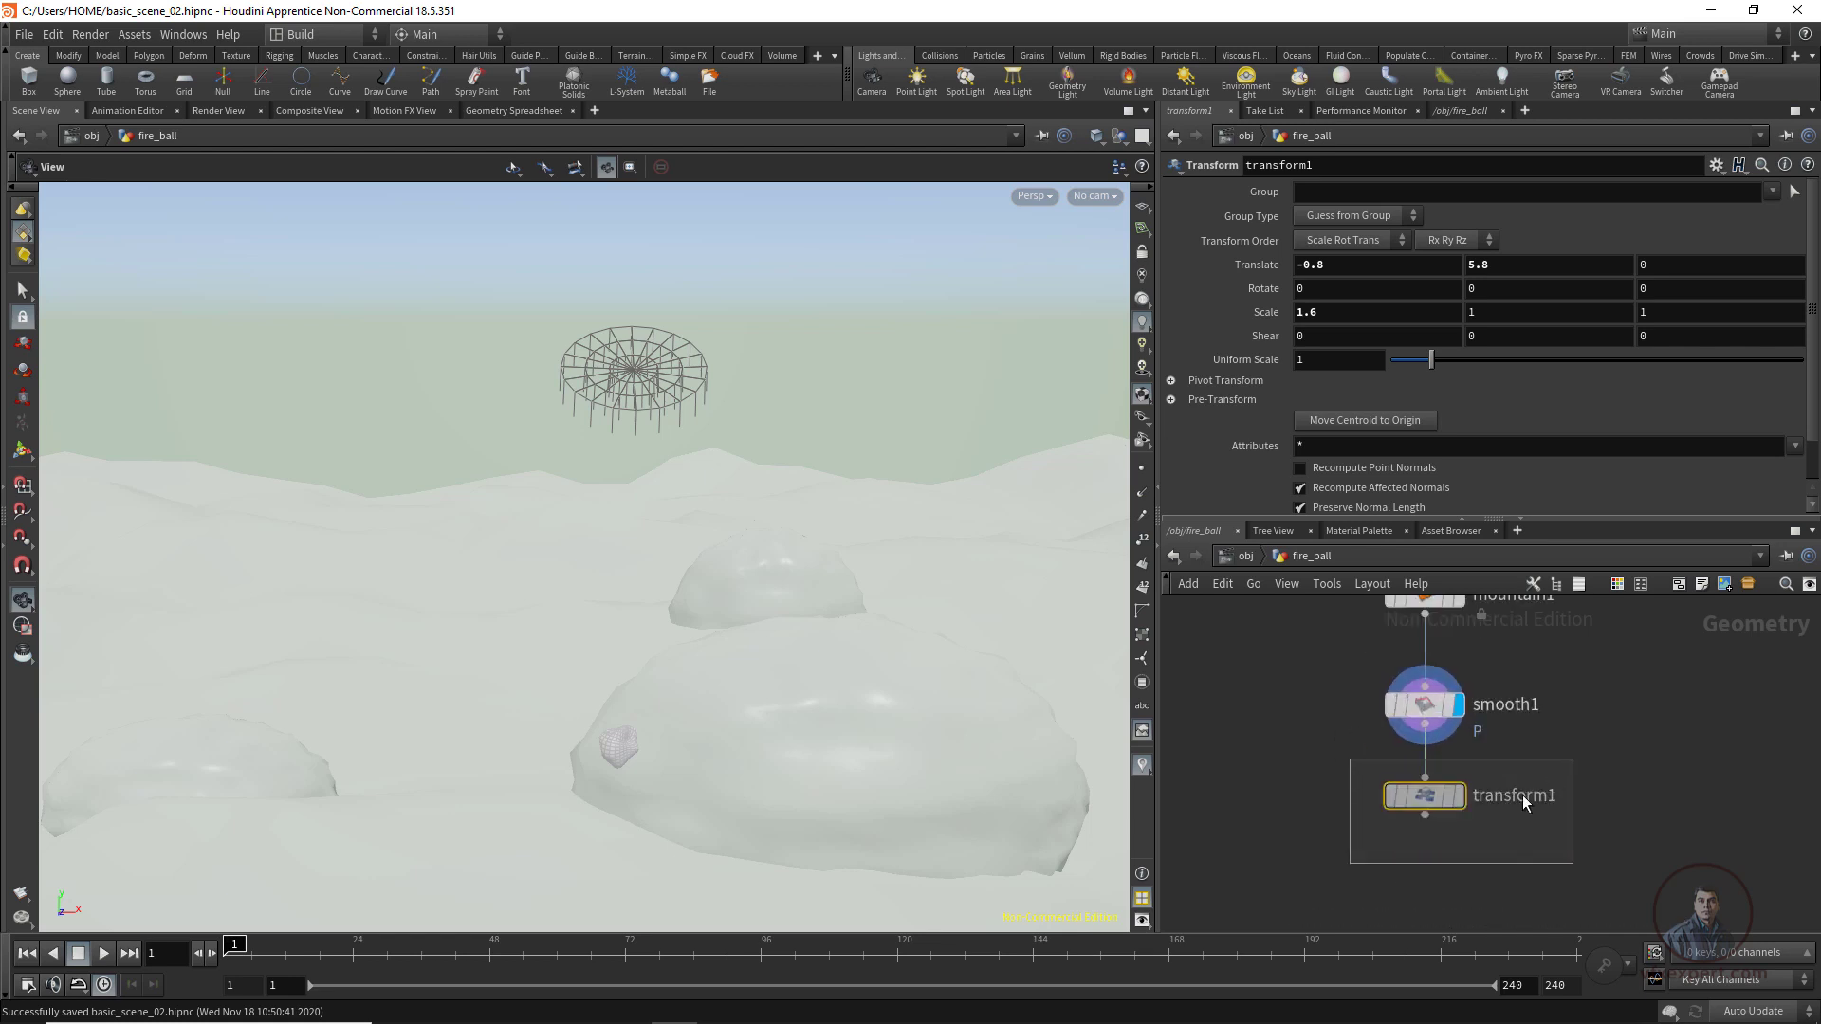
pyautogui.click(1461, 799)
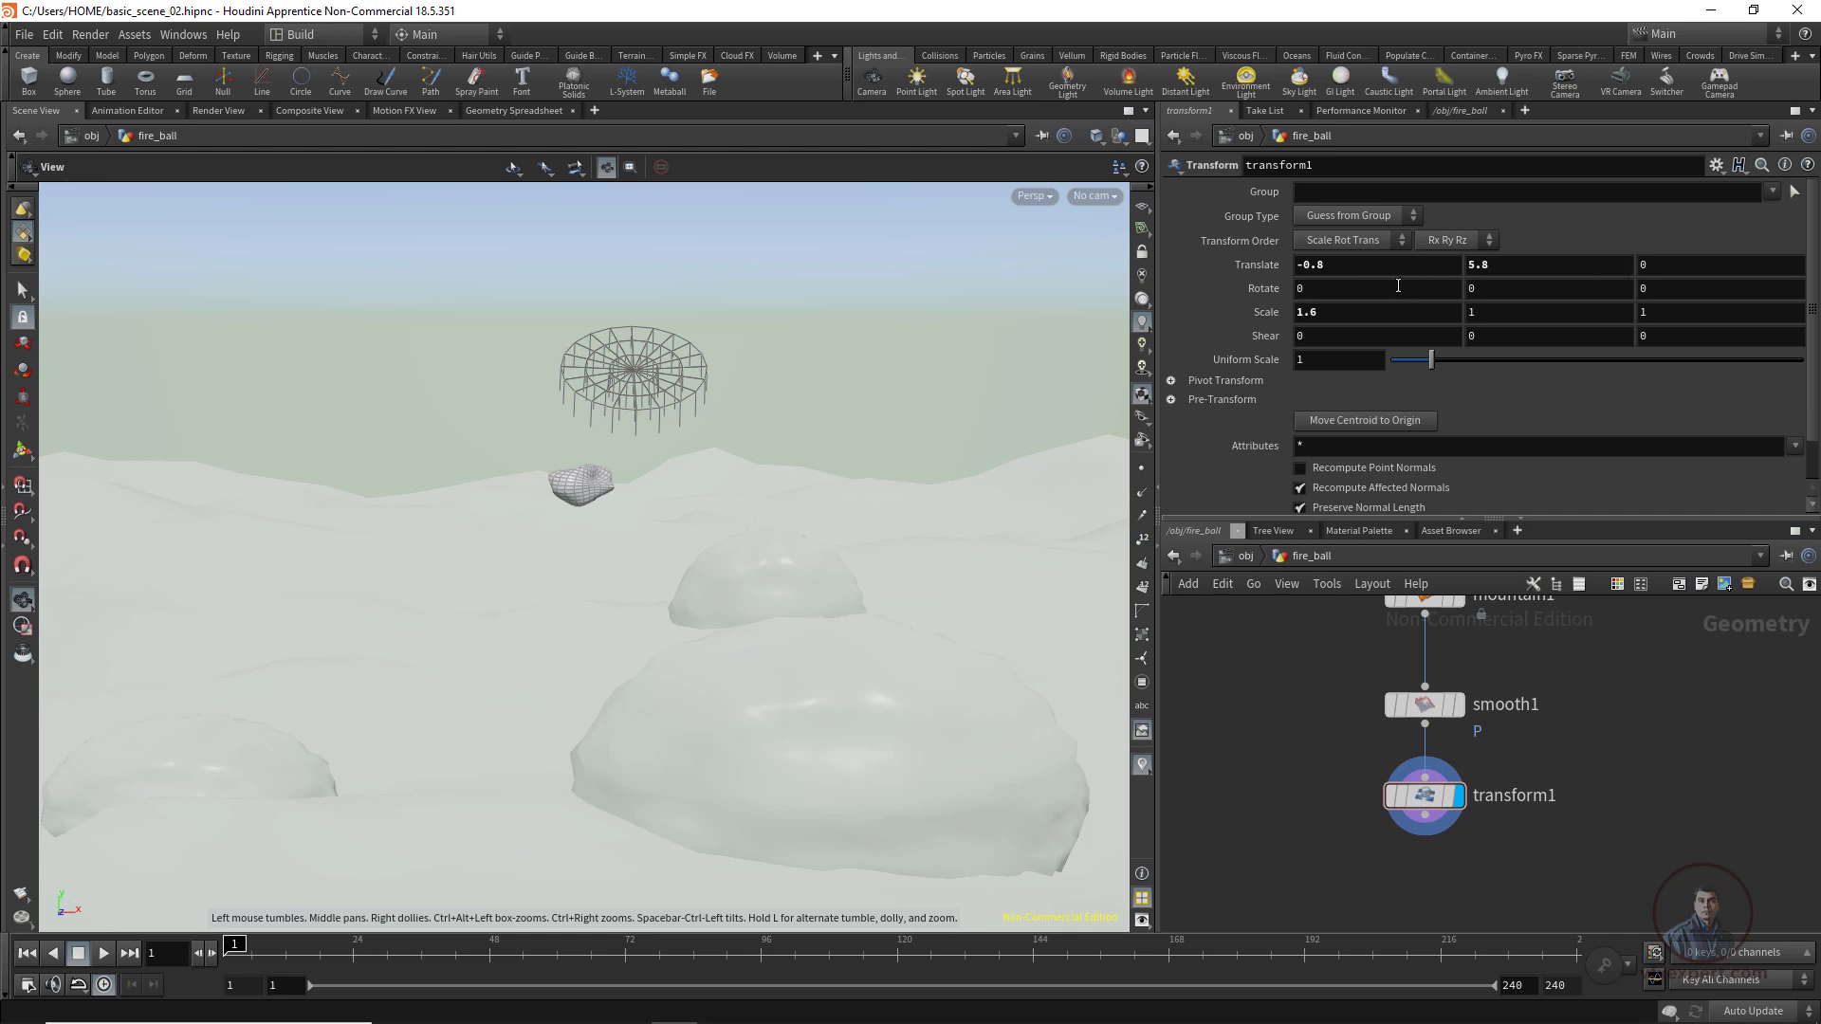
# Set a keyframe on transform1's X translation of -0.8 at frame 1.
pyautogui.keyDown('alt'); pyautogui.click(1371, 268); pyautogui.keyUp('alt')
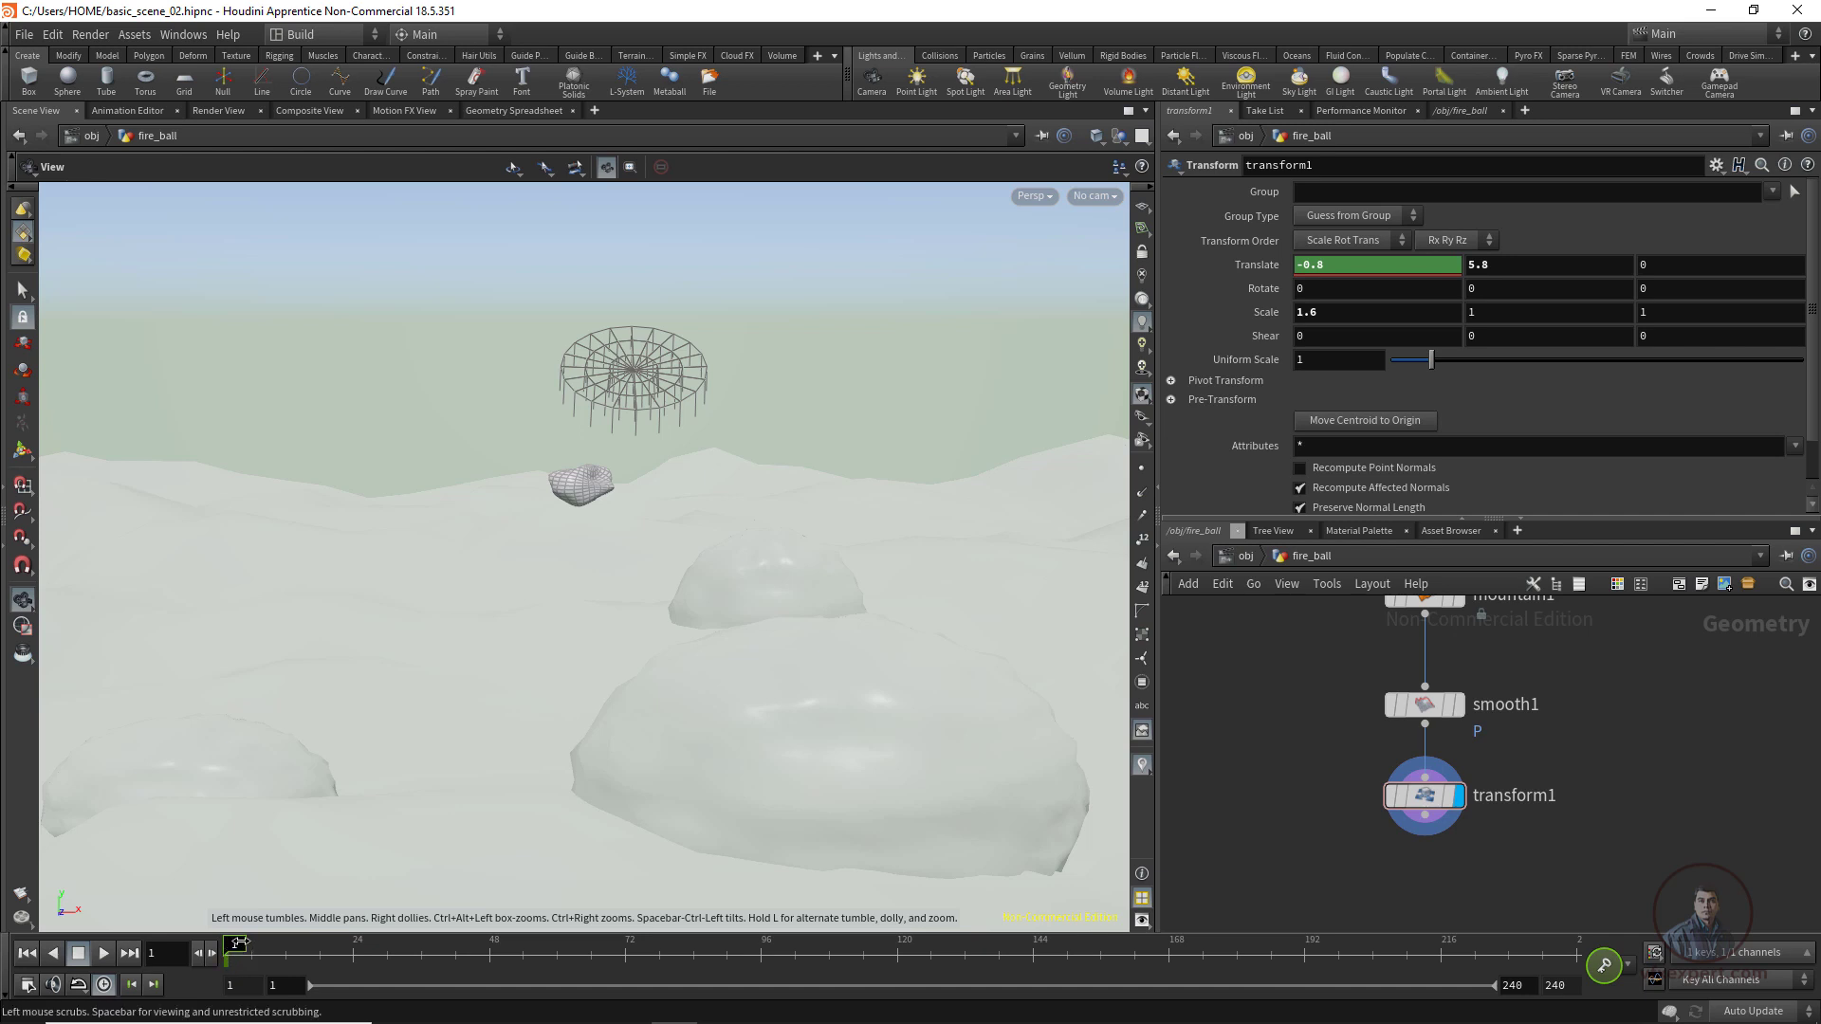
# Delete the keyframe from transform1's X translation and check the start and end frames of the timeline range.
pyautogui.keyDown('ctrl'); pyautogui.click(1372, 268); pyautogui.keyUp('ctrl')
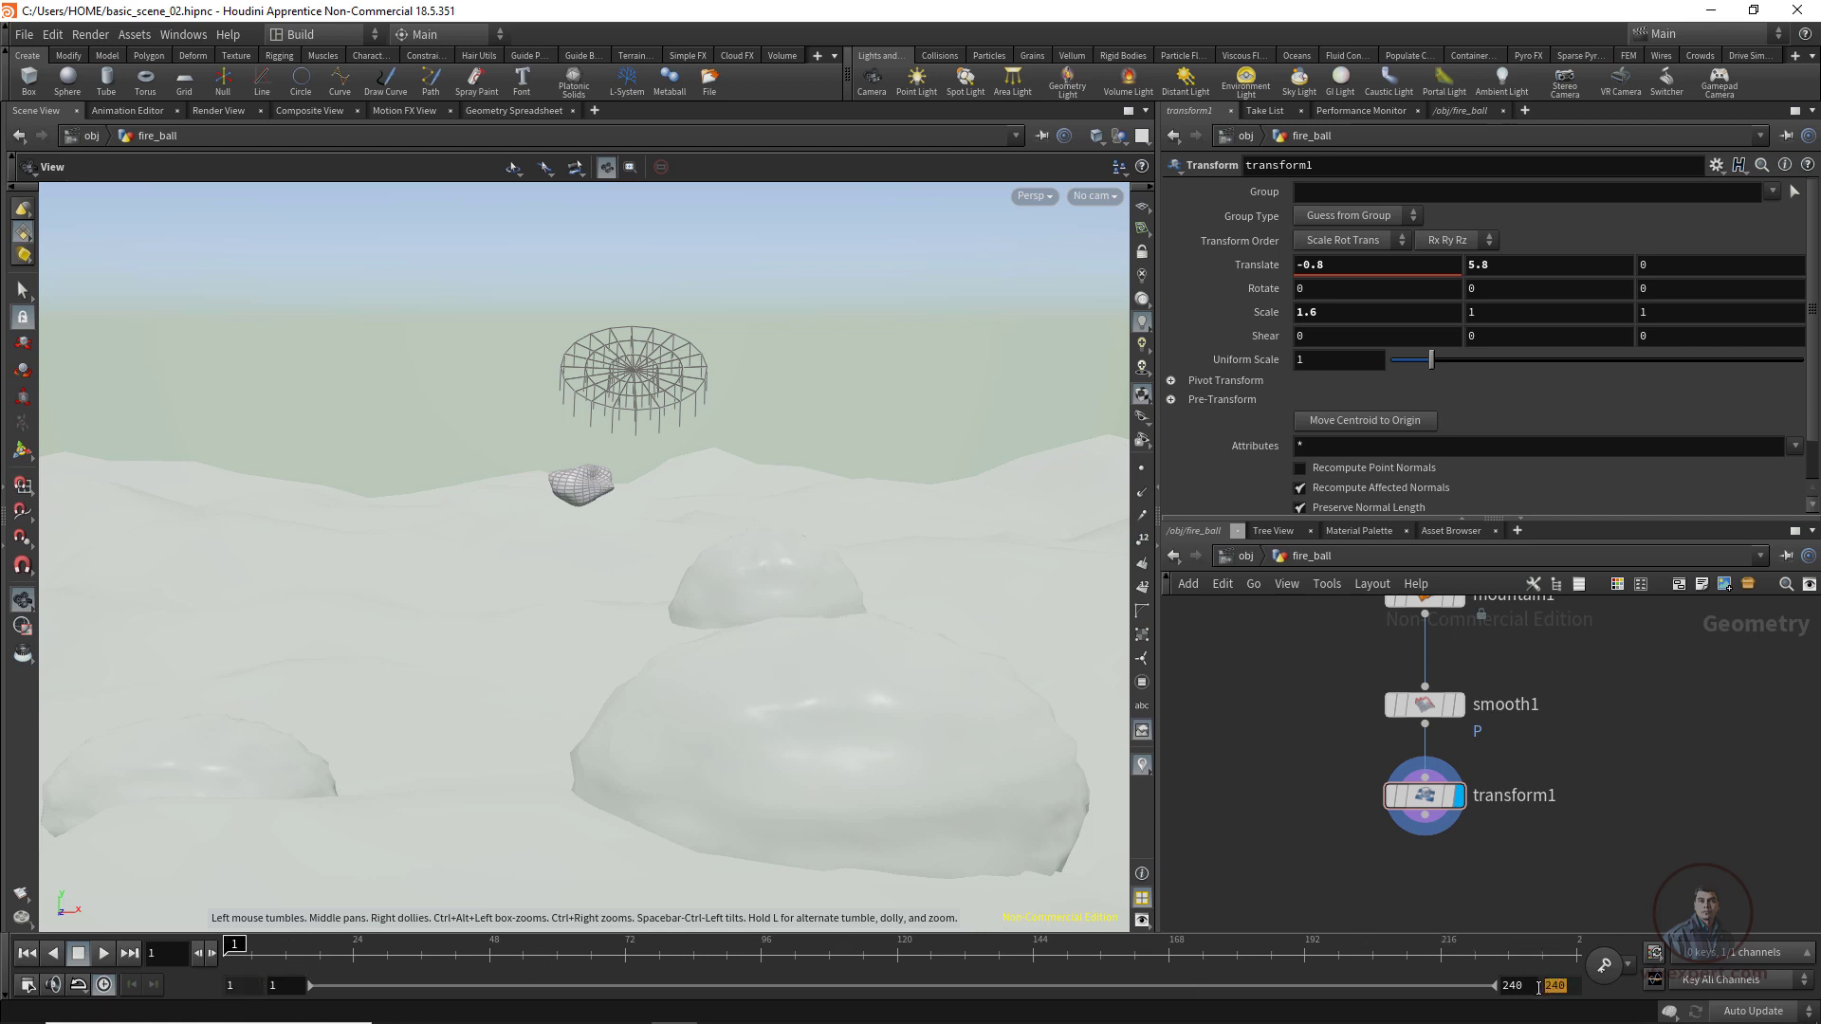
pyautogui.doubleClick(1556, 985)
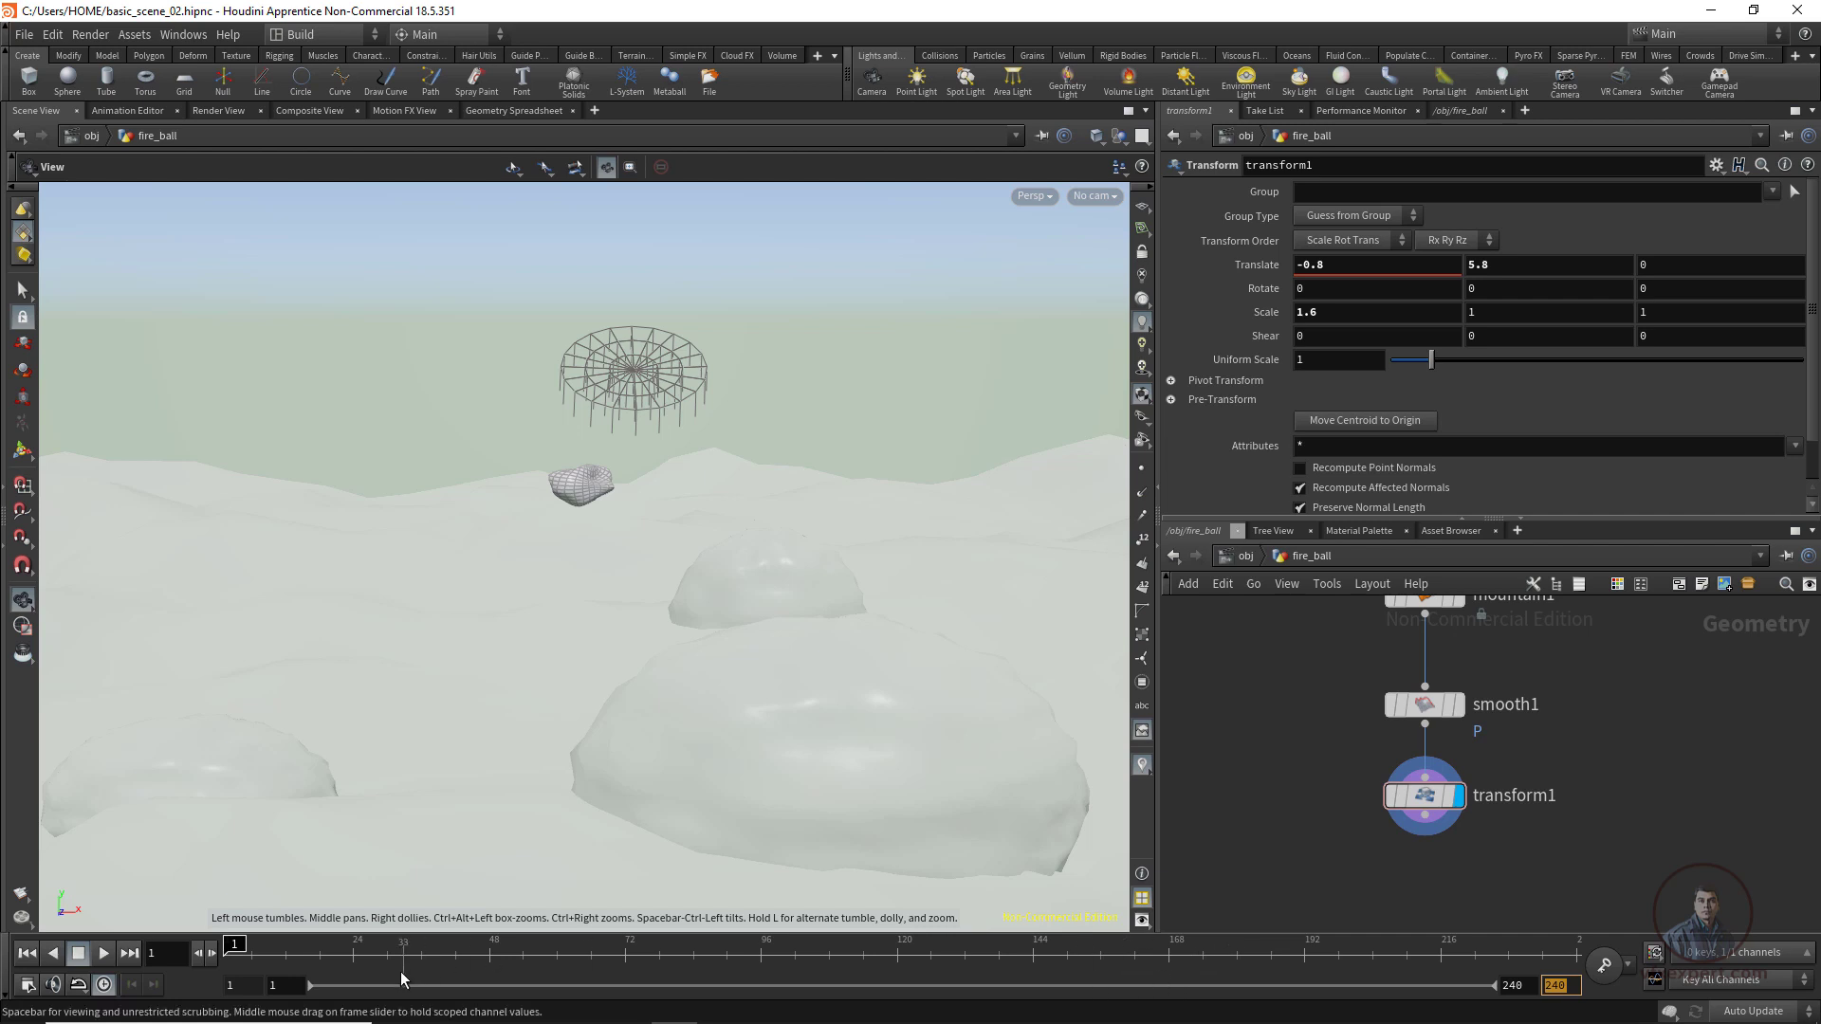
pyautogui.click(291, 985)
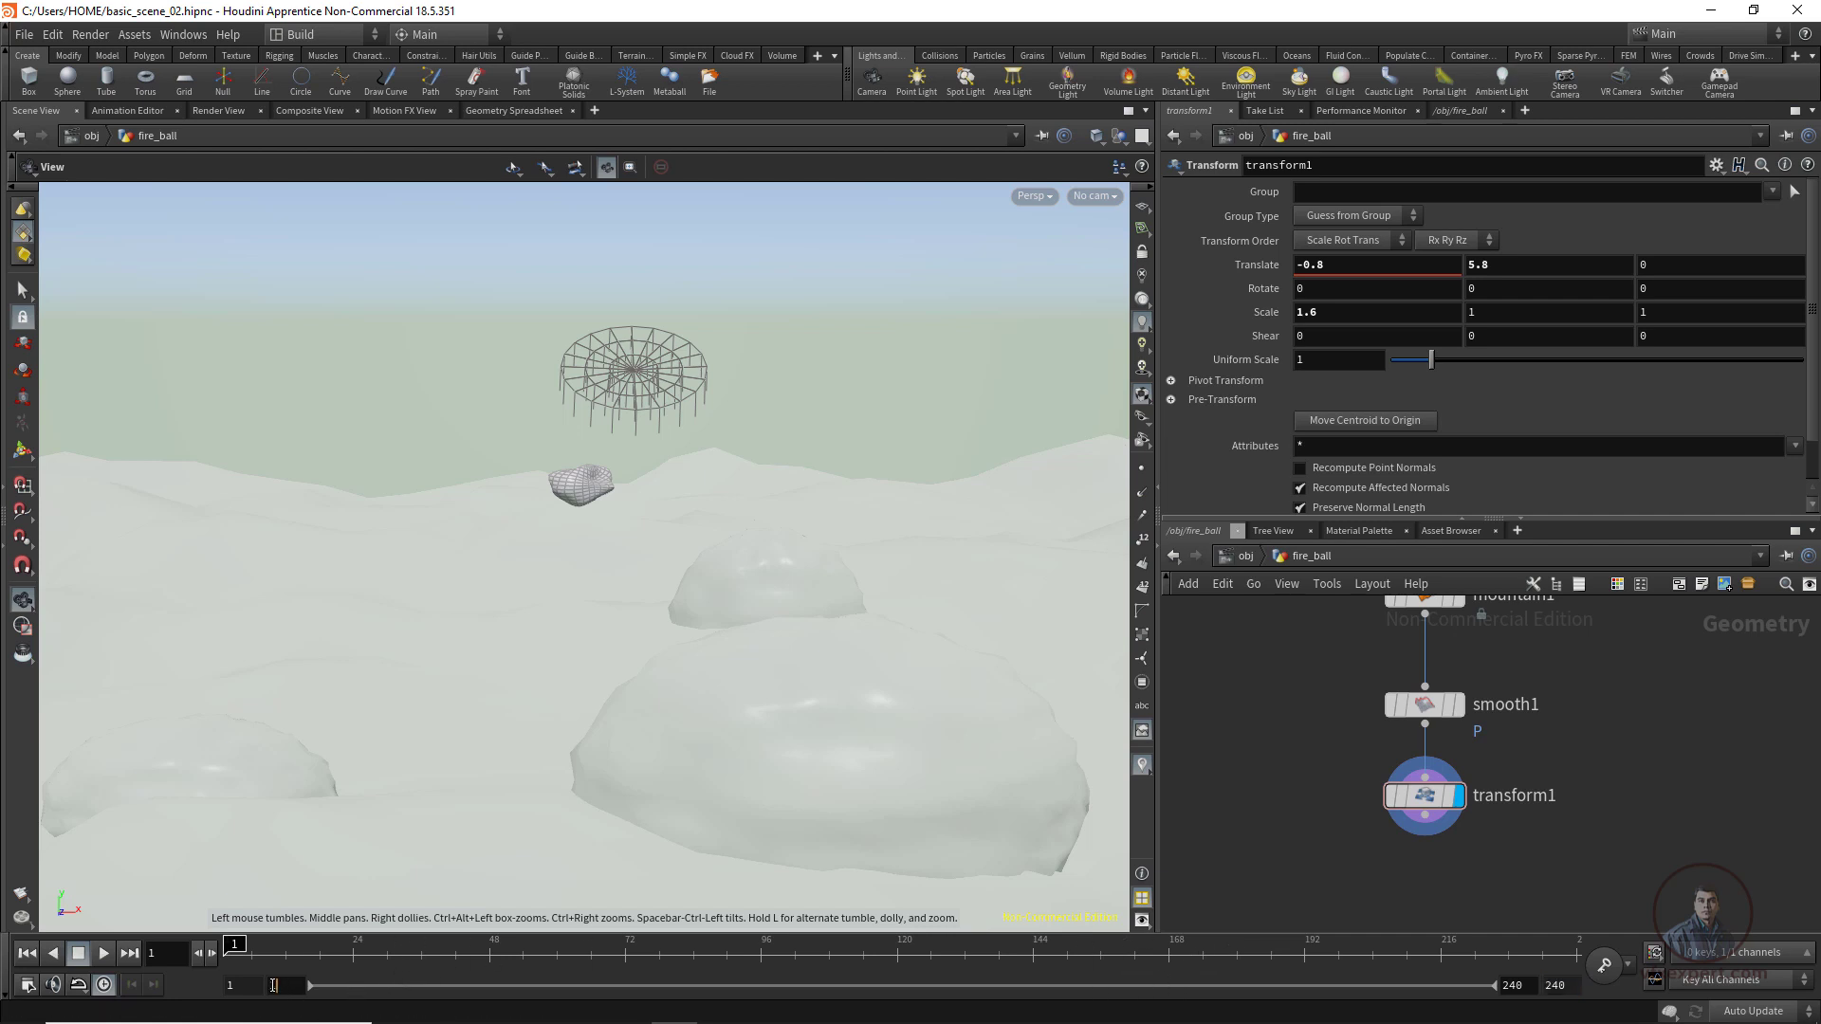
pyautogui.doubleClick(1514, 985)
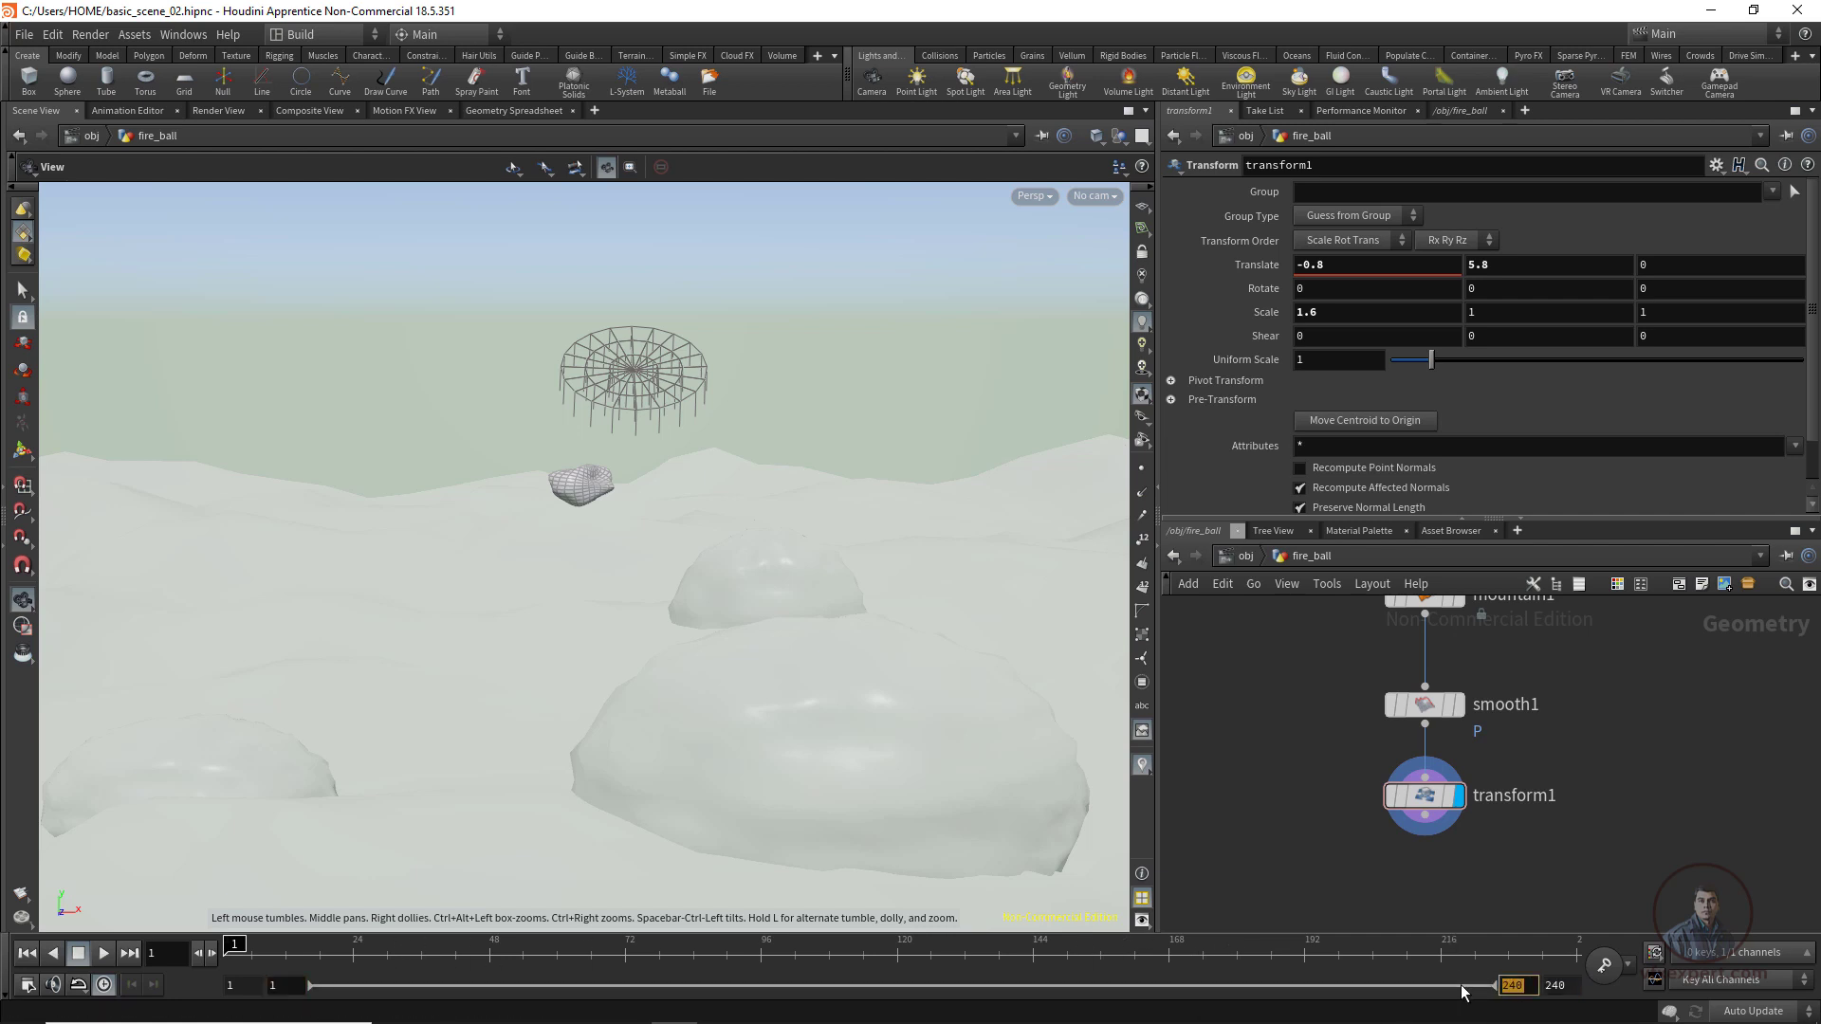
pyautogui.click(31, 952)
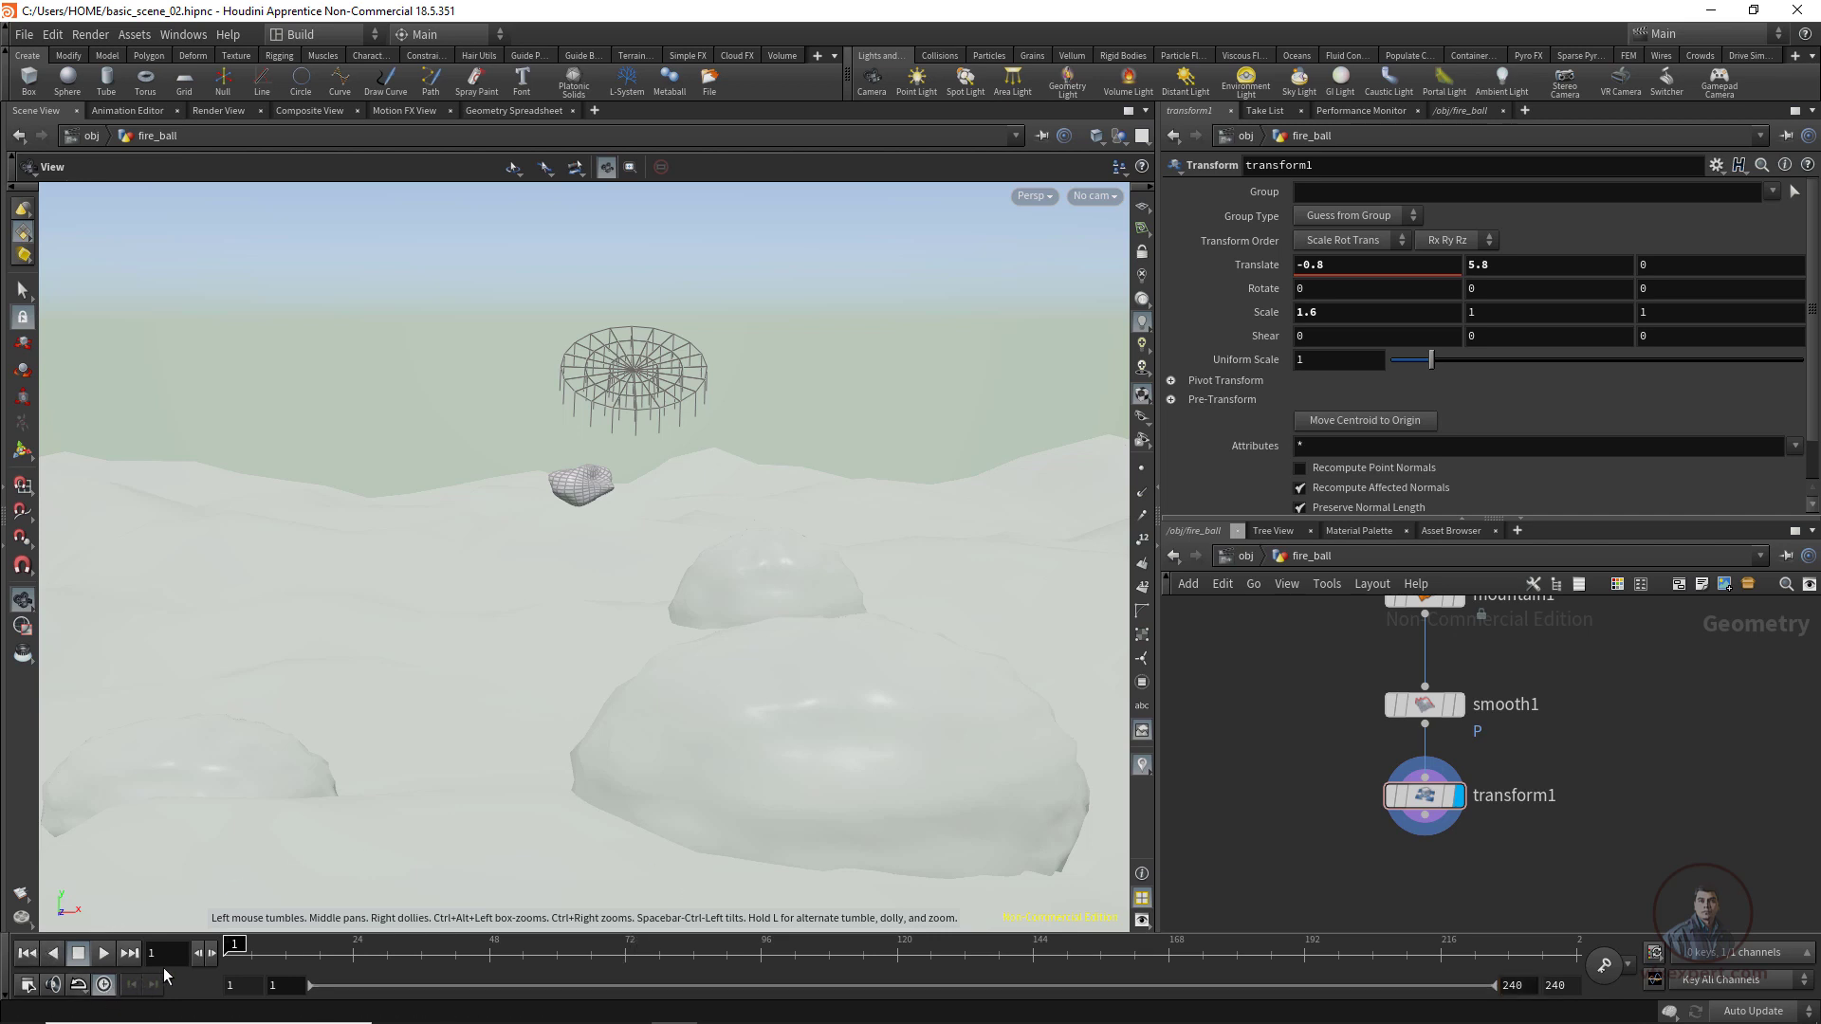
# Play the timeline, turn on real-time playback, and play it again to compare the speed.
pyautogui.click(105, 960)
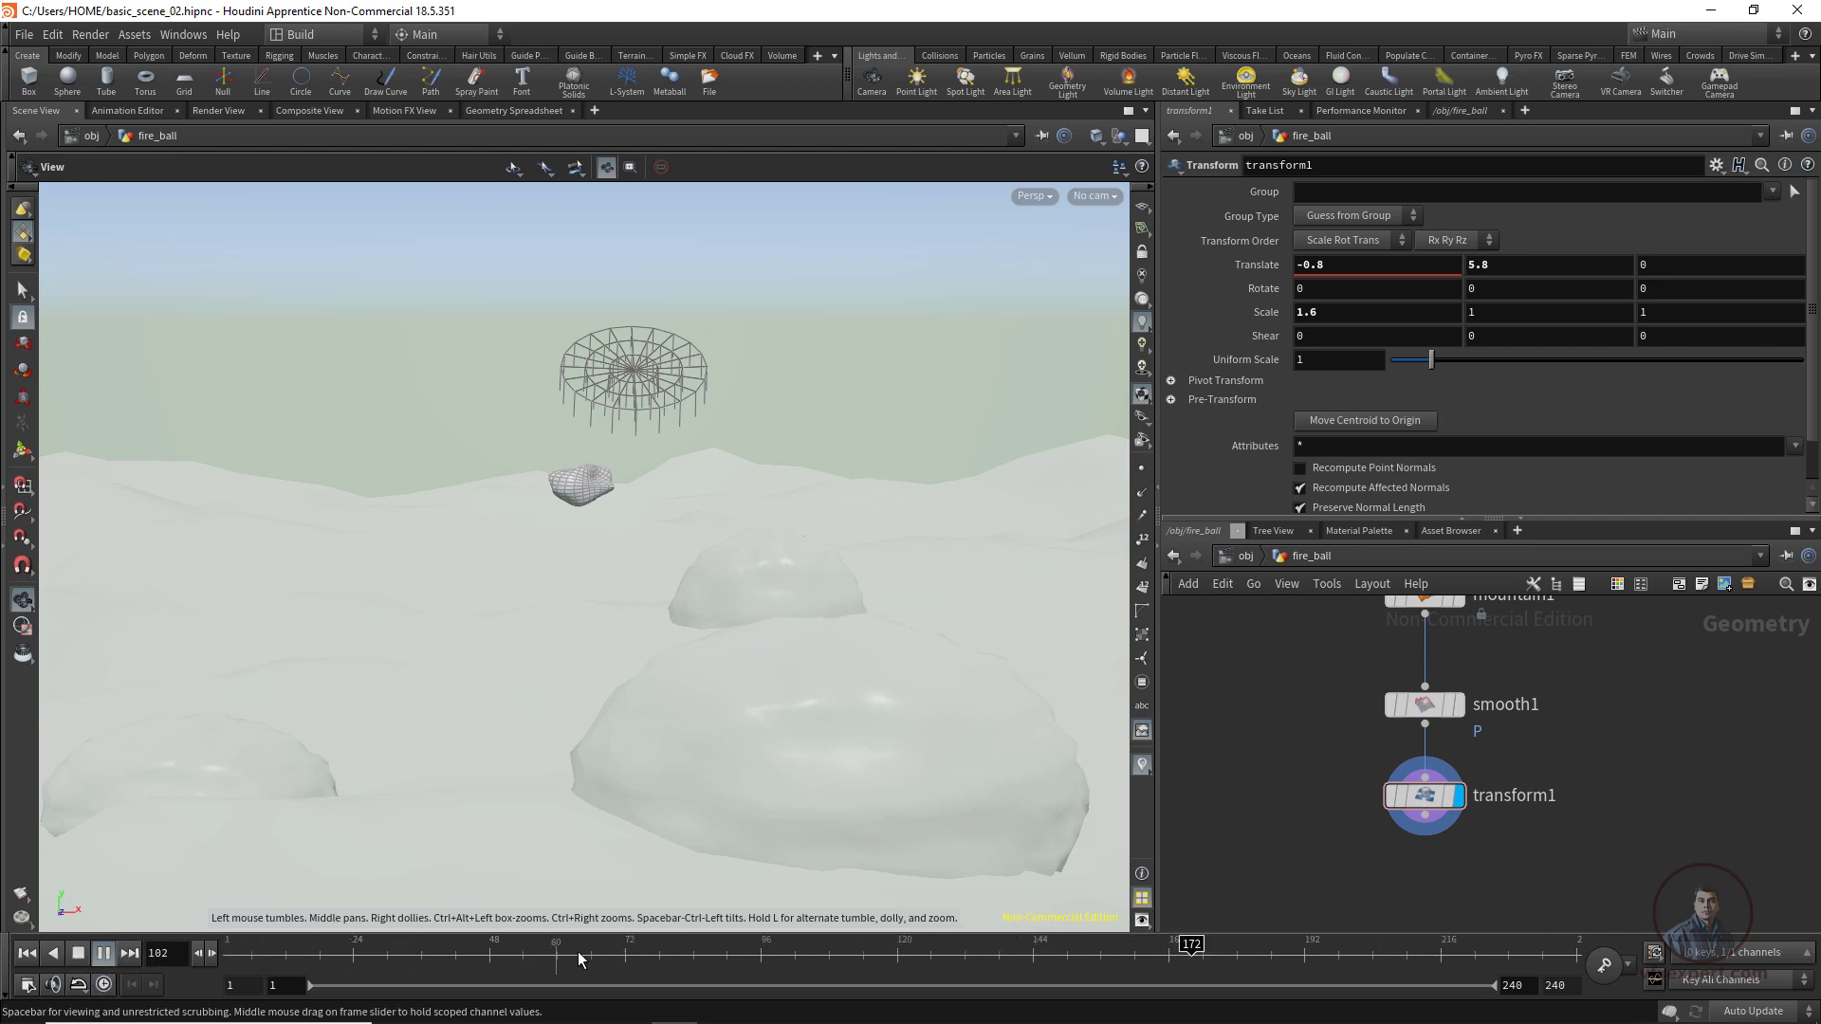
pyautogui.click(105, 957)
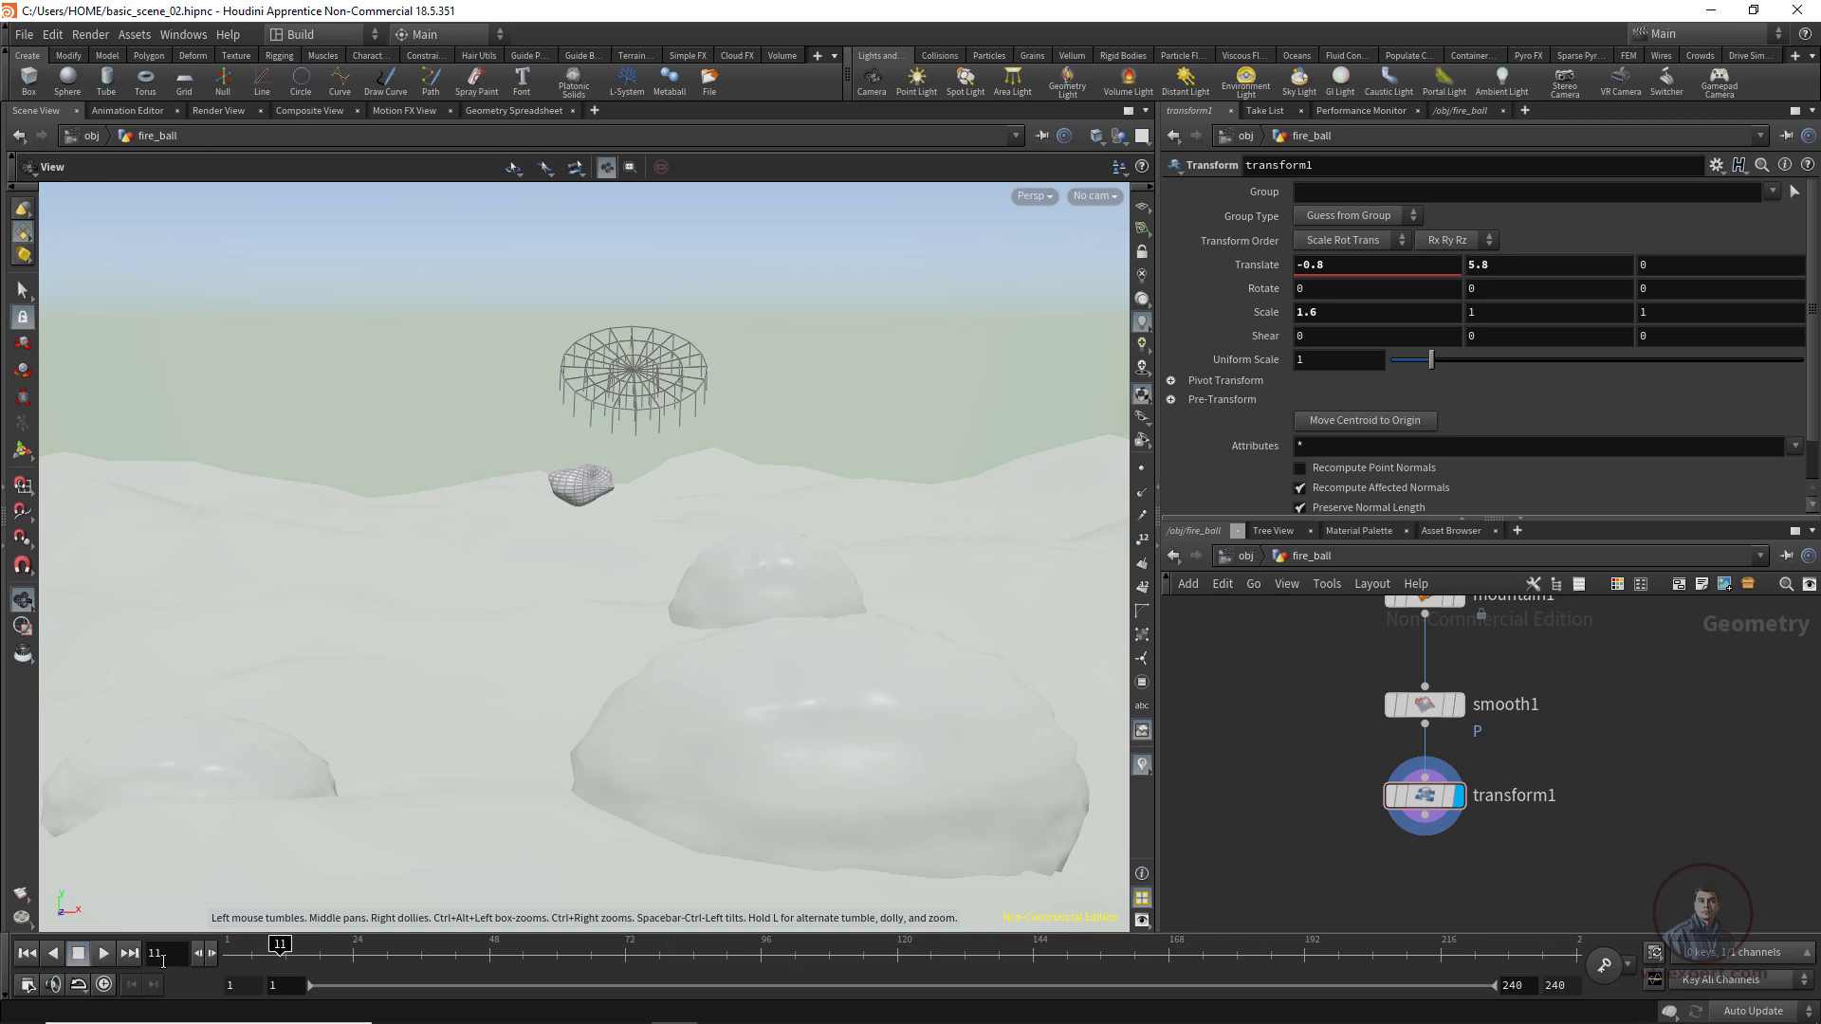
pyautogui.click(106, 987)
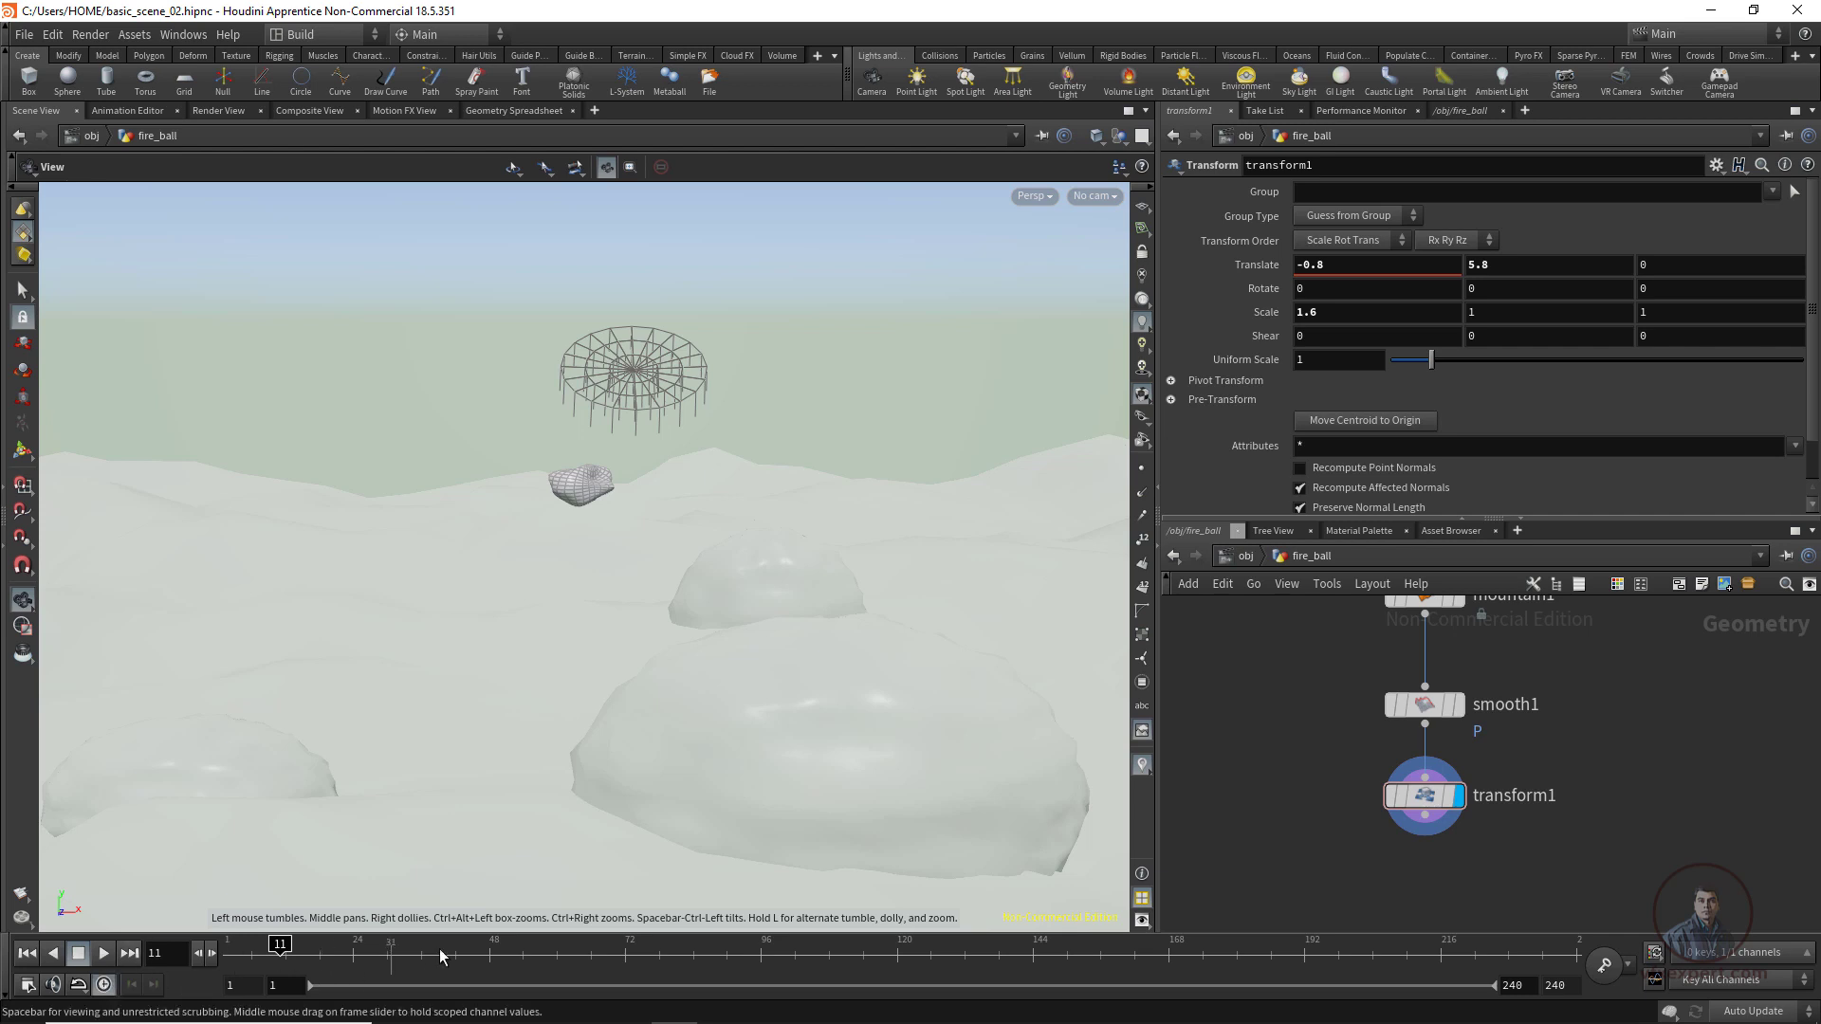
pyautogui.click(105, 954)
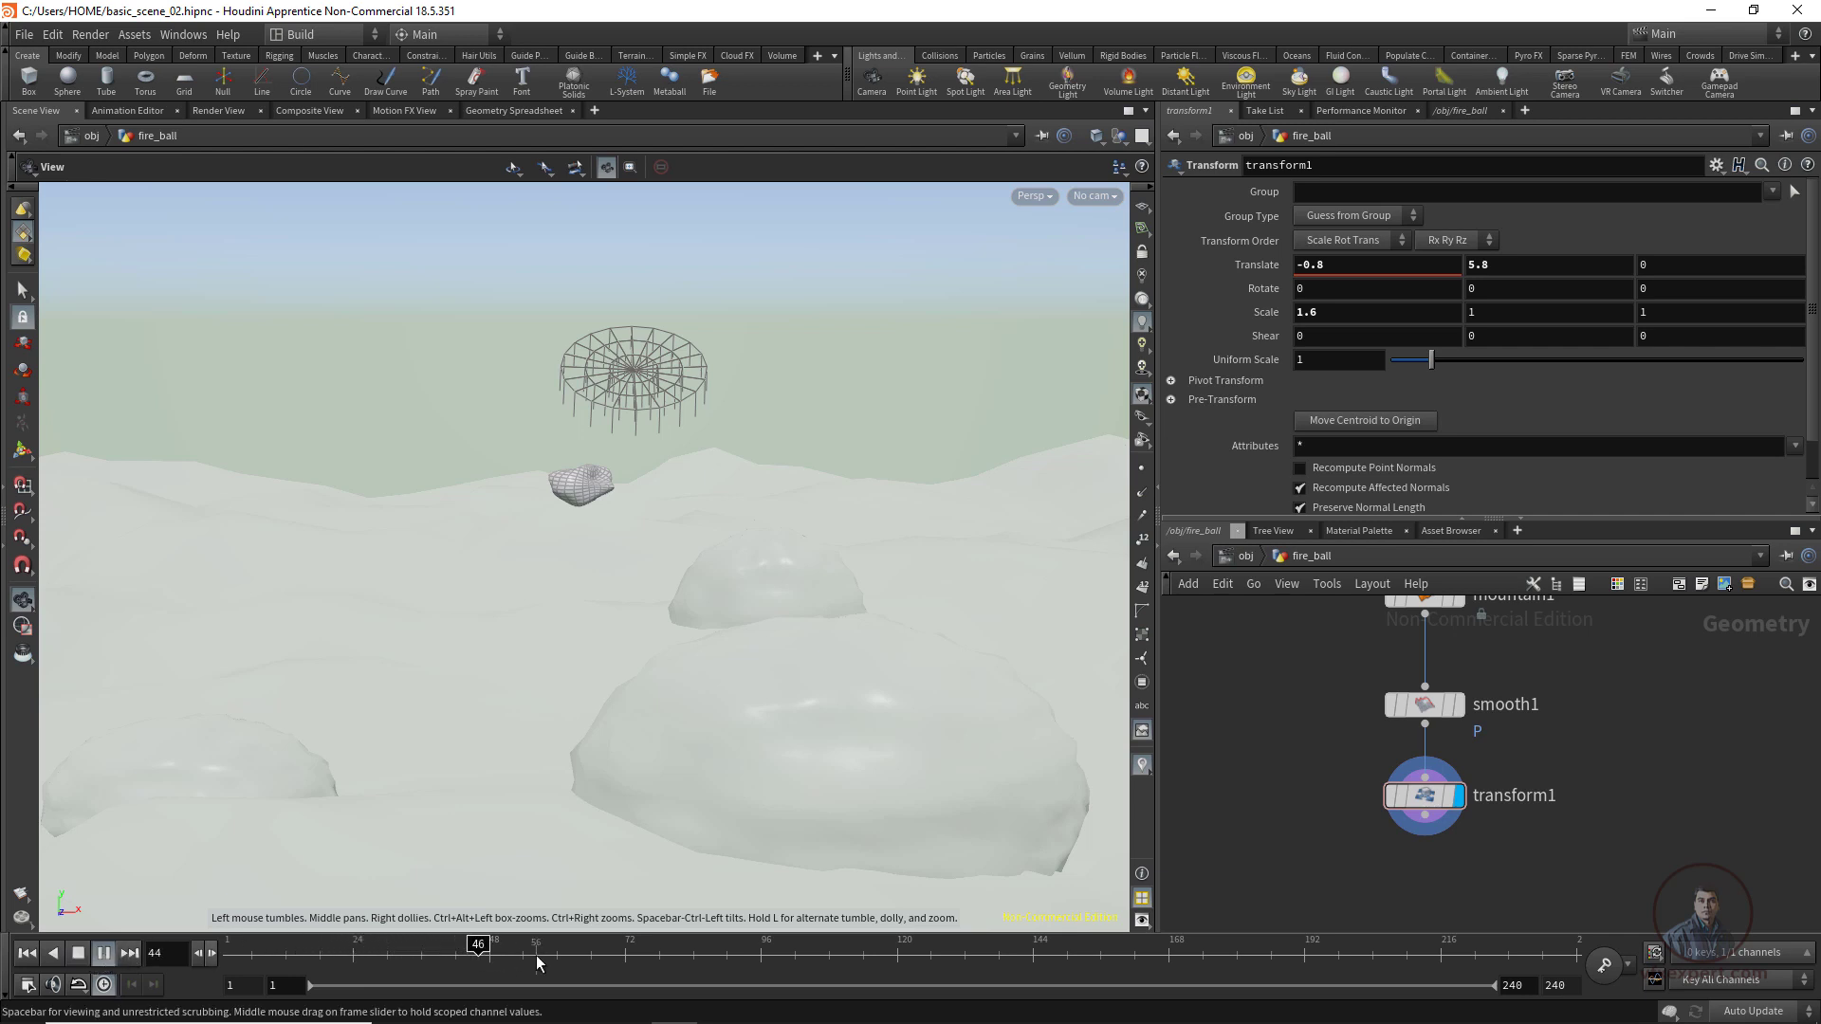
pyautogui.click(105, 954)
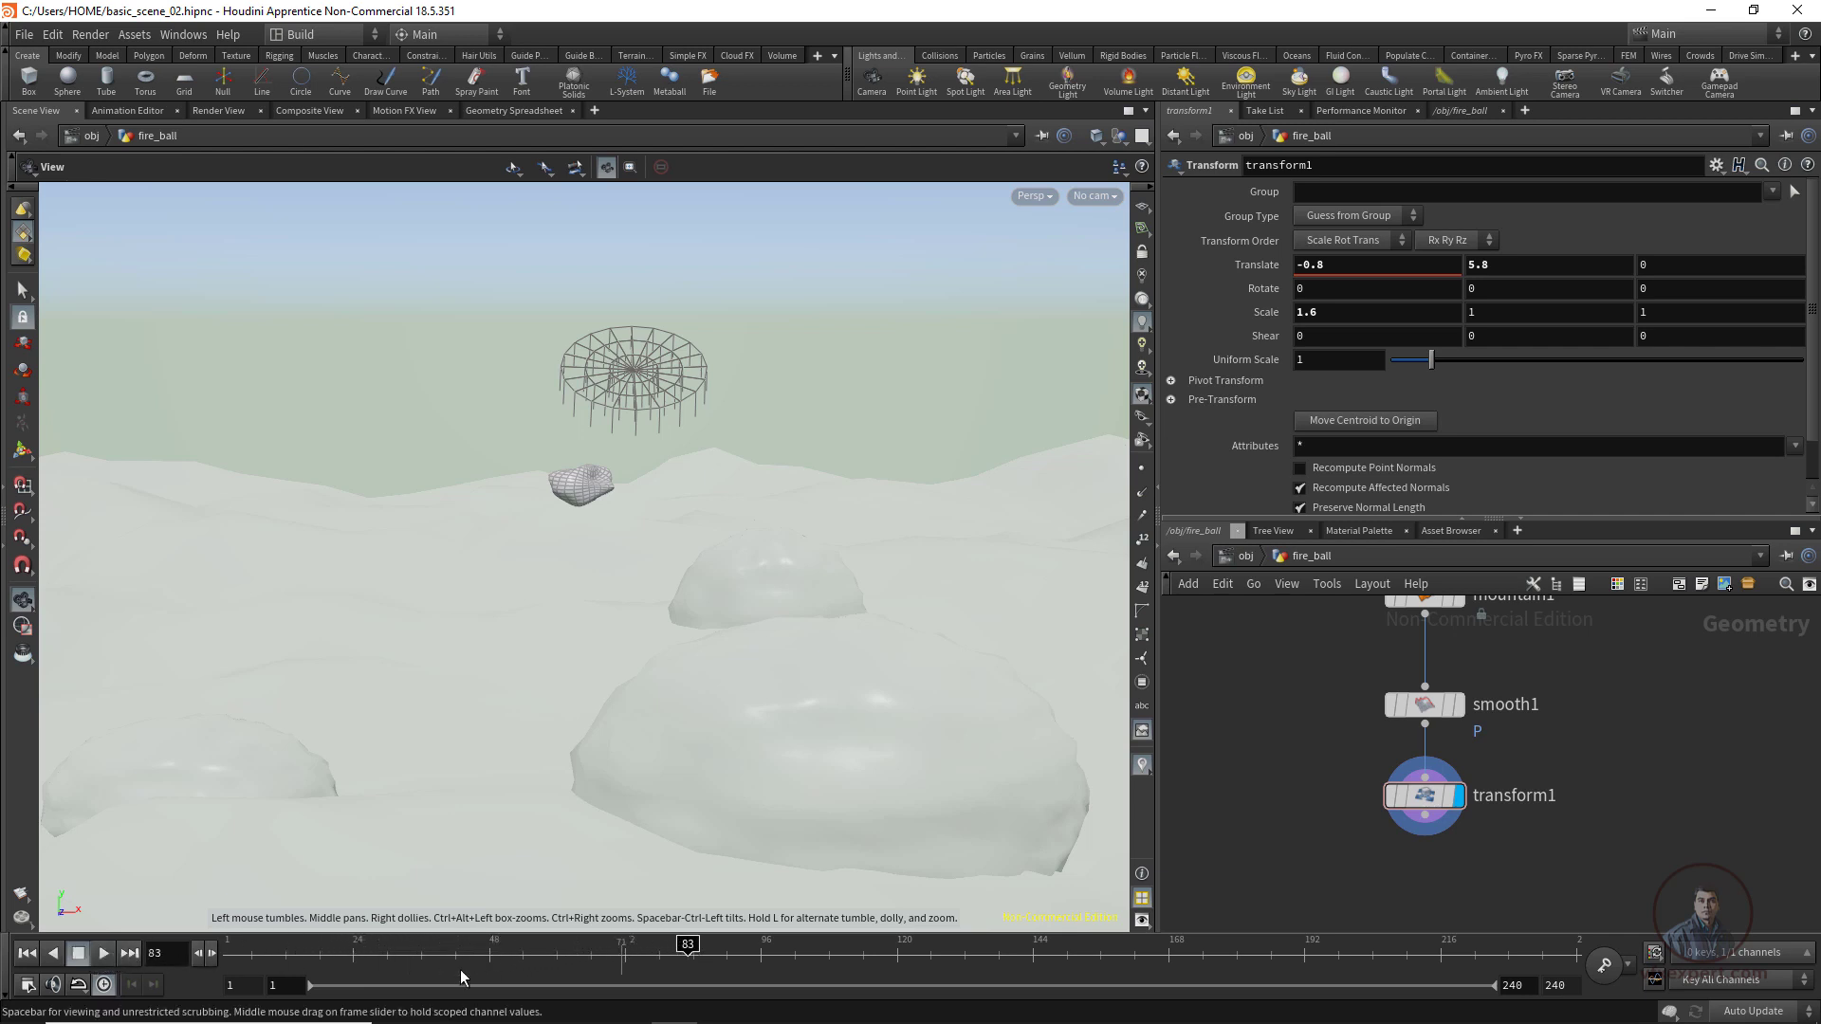
# Return to frame 1, show the transform handle, and keyframe all of transform1's translate and rotate channels.
pyautogui.moveTo(689, 952); pyautogui.dragTo(220, 961)
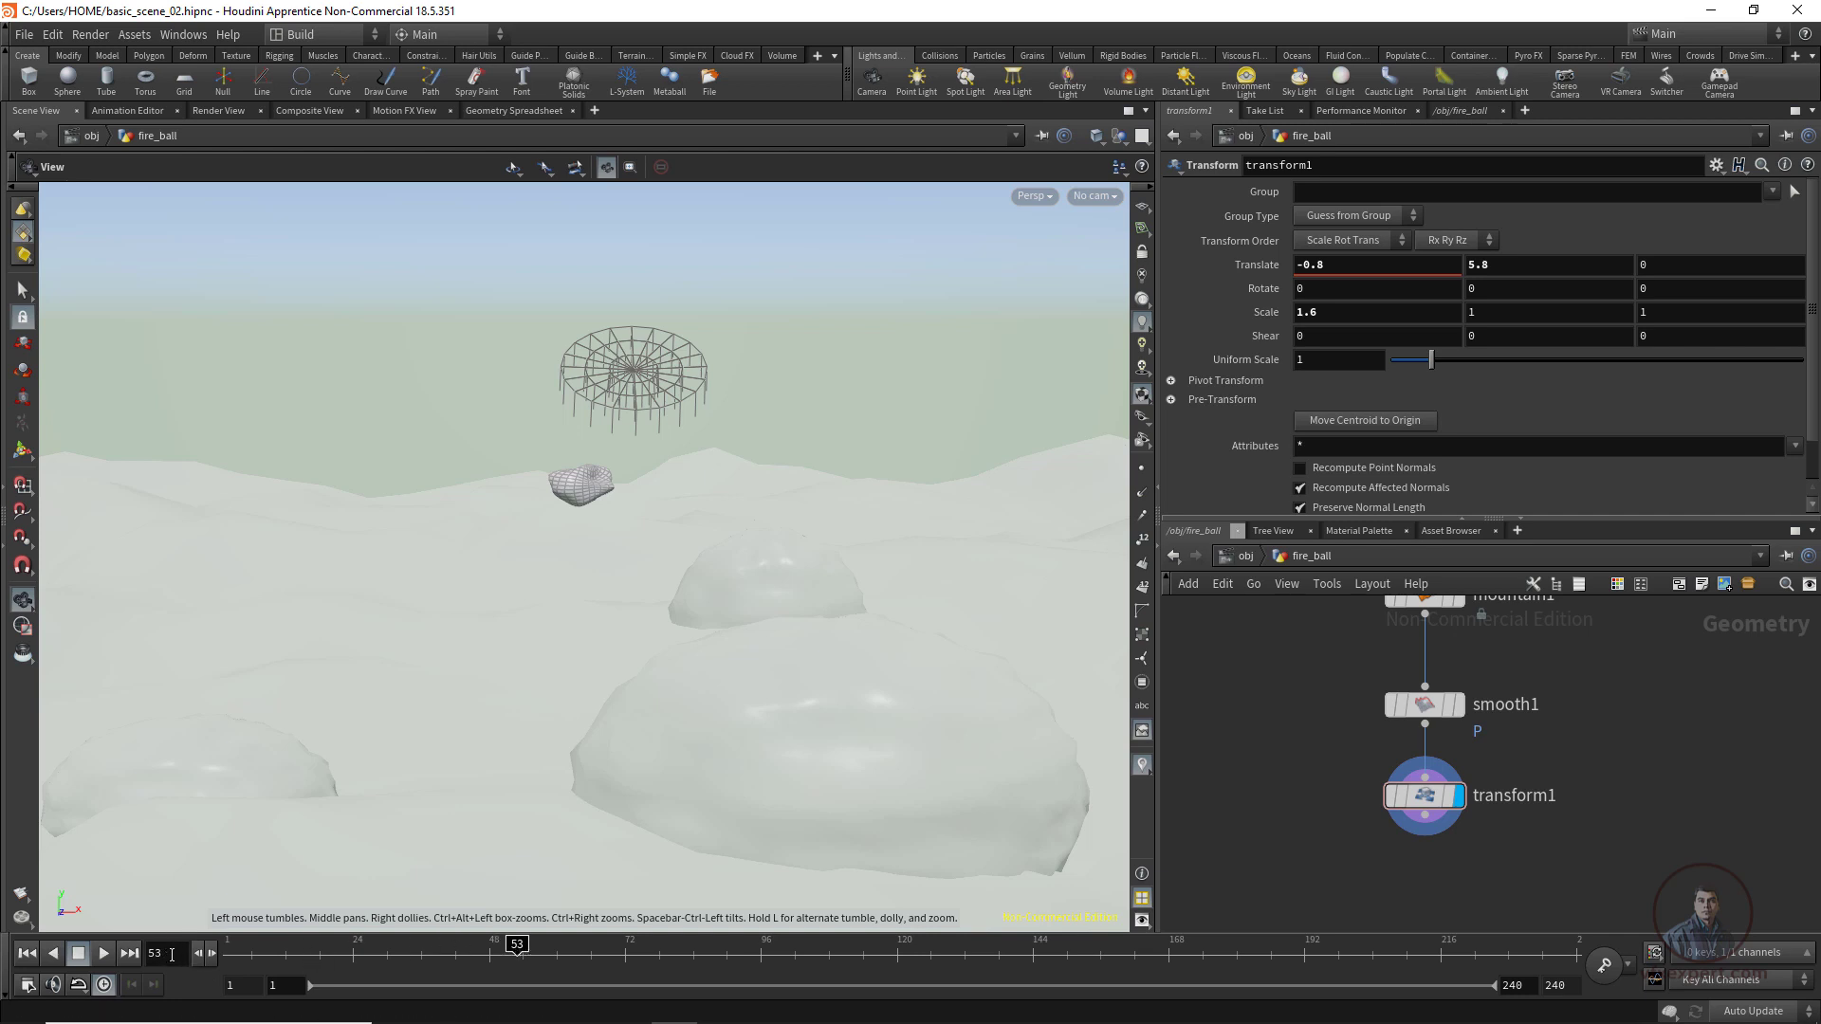
pyautogui.moveTo(172, 955); pyautogui.dragTo(123, 955)
pyautogui.write('1')
pyautogui.press('Return')
pyautogui.click(24, 453)
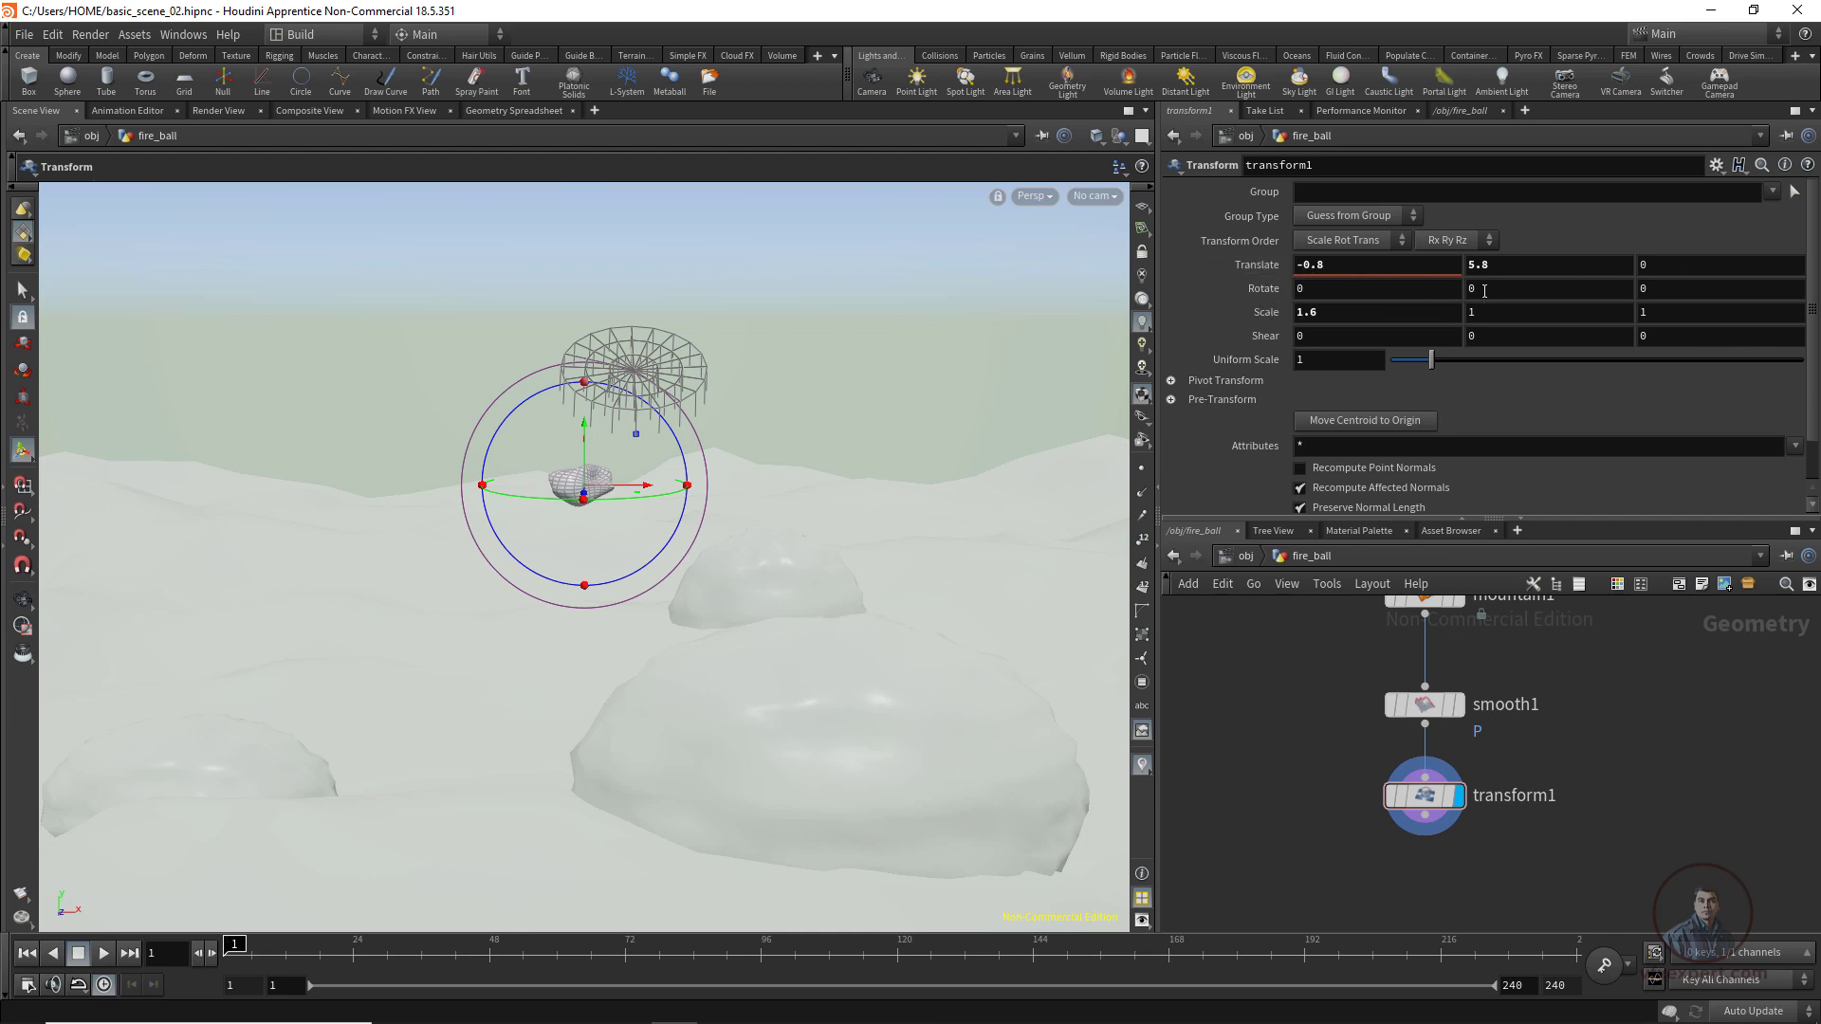
pyautogui.keyDown('alt'); pyautogui.click(1265, 263); pyautogui.keyUp('alt')
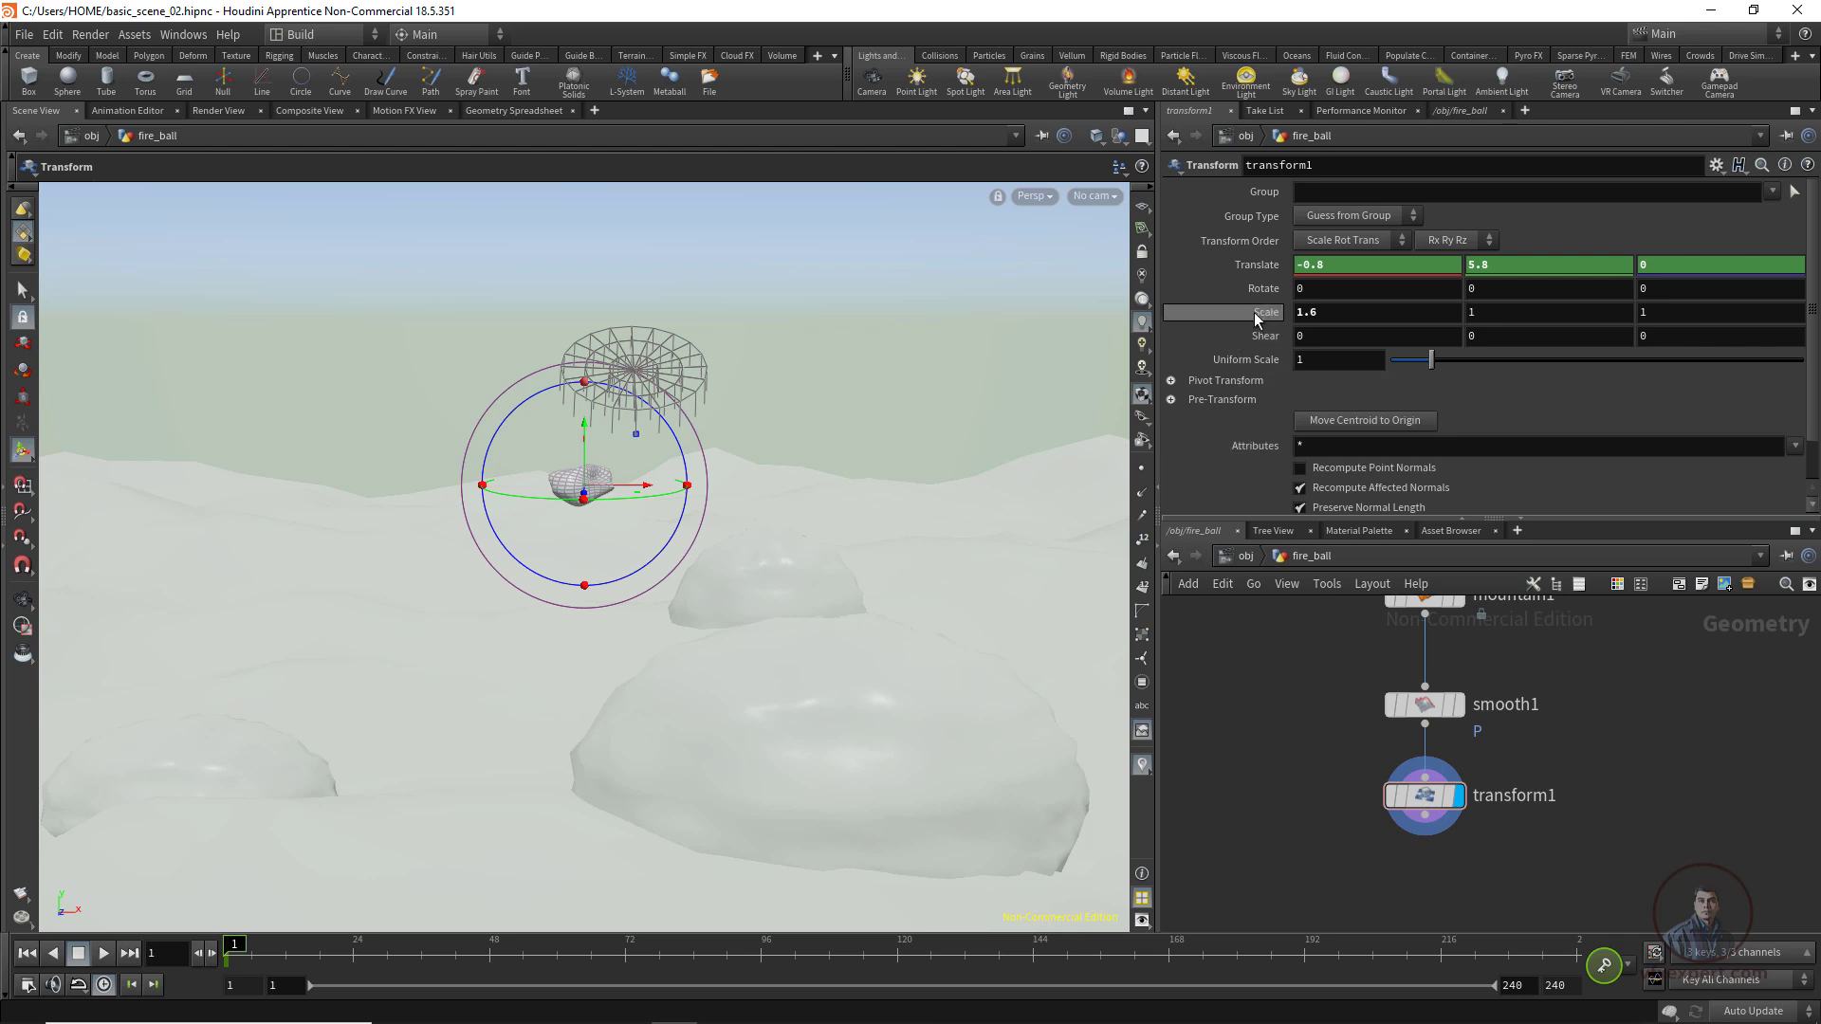
pyautogui.keyDown('alt'); pyautogui.click(1265, 287); pyautogui.keyUp('alt')
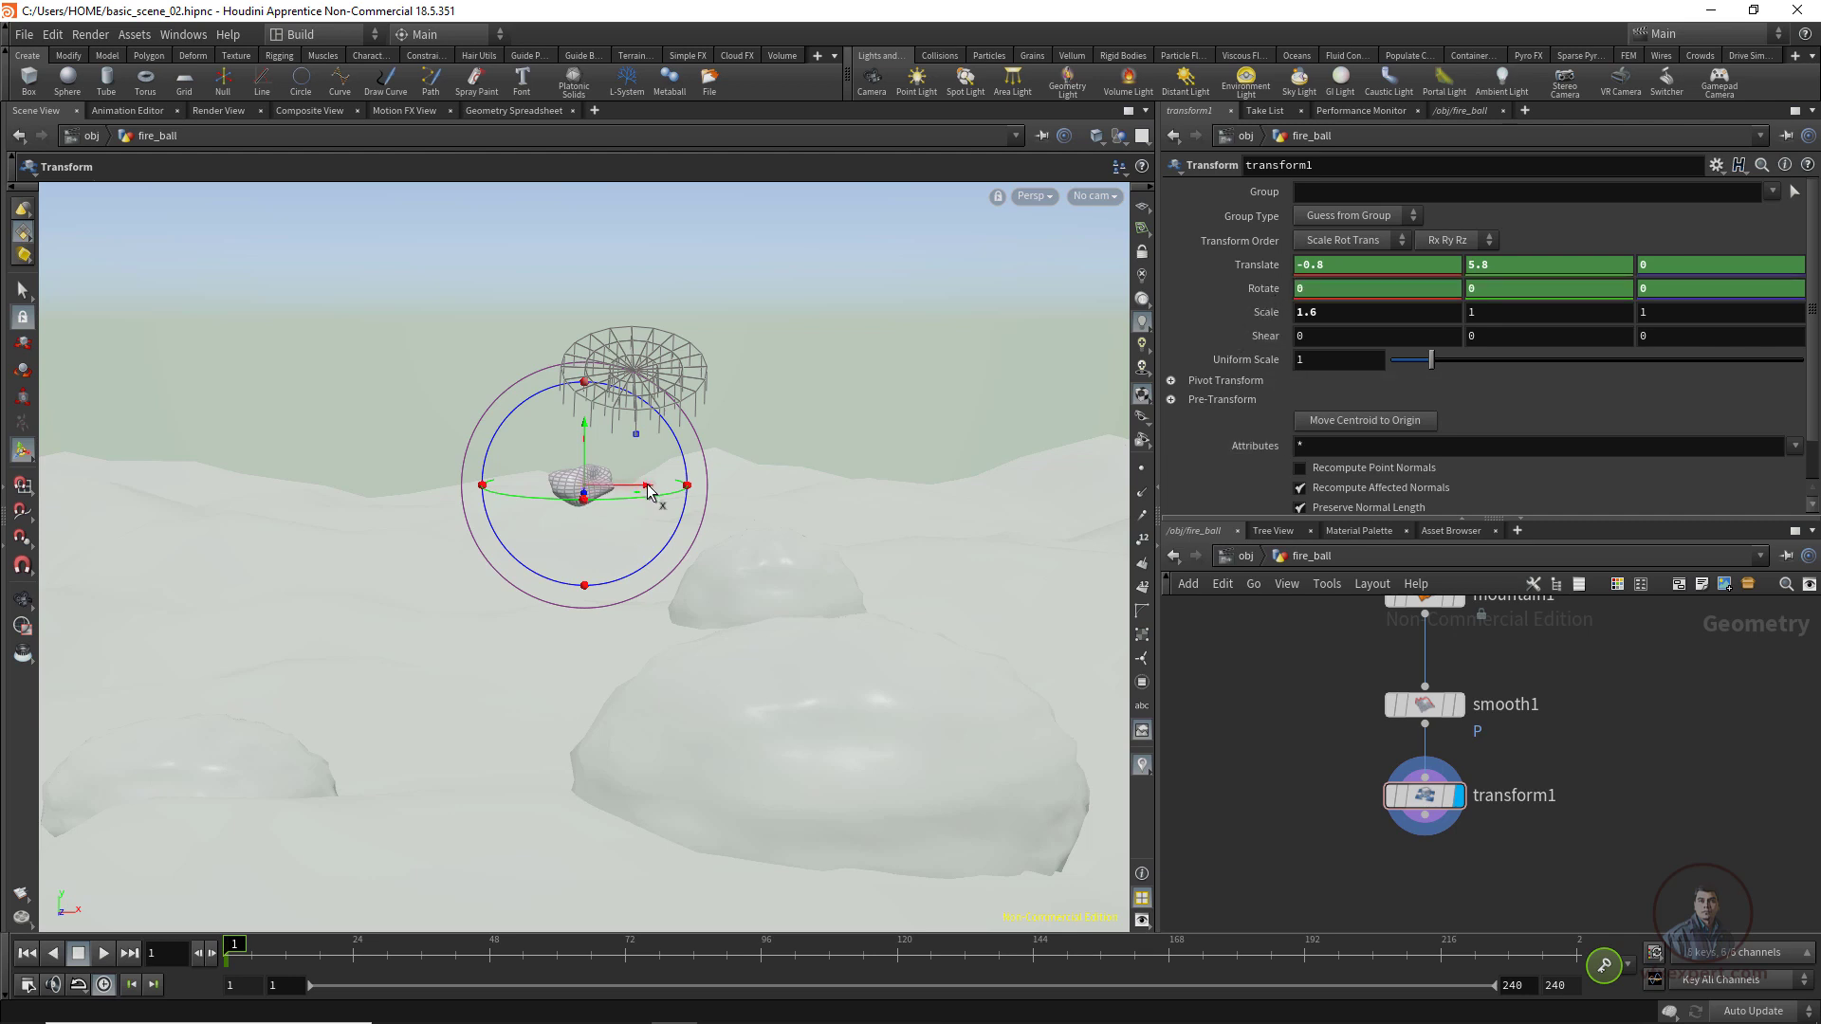
# At frame 1, move the fire ball to about -9.67, 10.26, -6.63, looking through mail_camera to place it in the upper corner.
pyautogui.moveTo(647, 490); pyautogui.dragTo(423, 486)
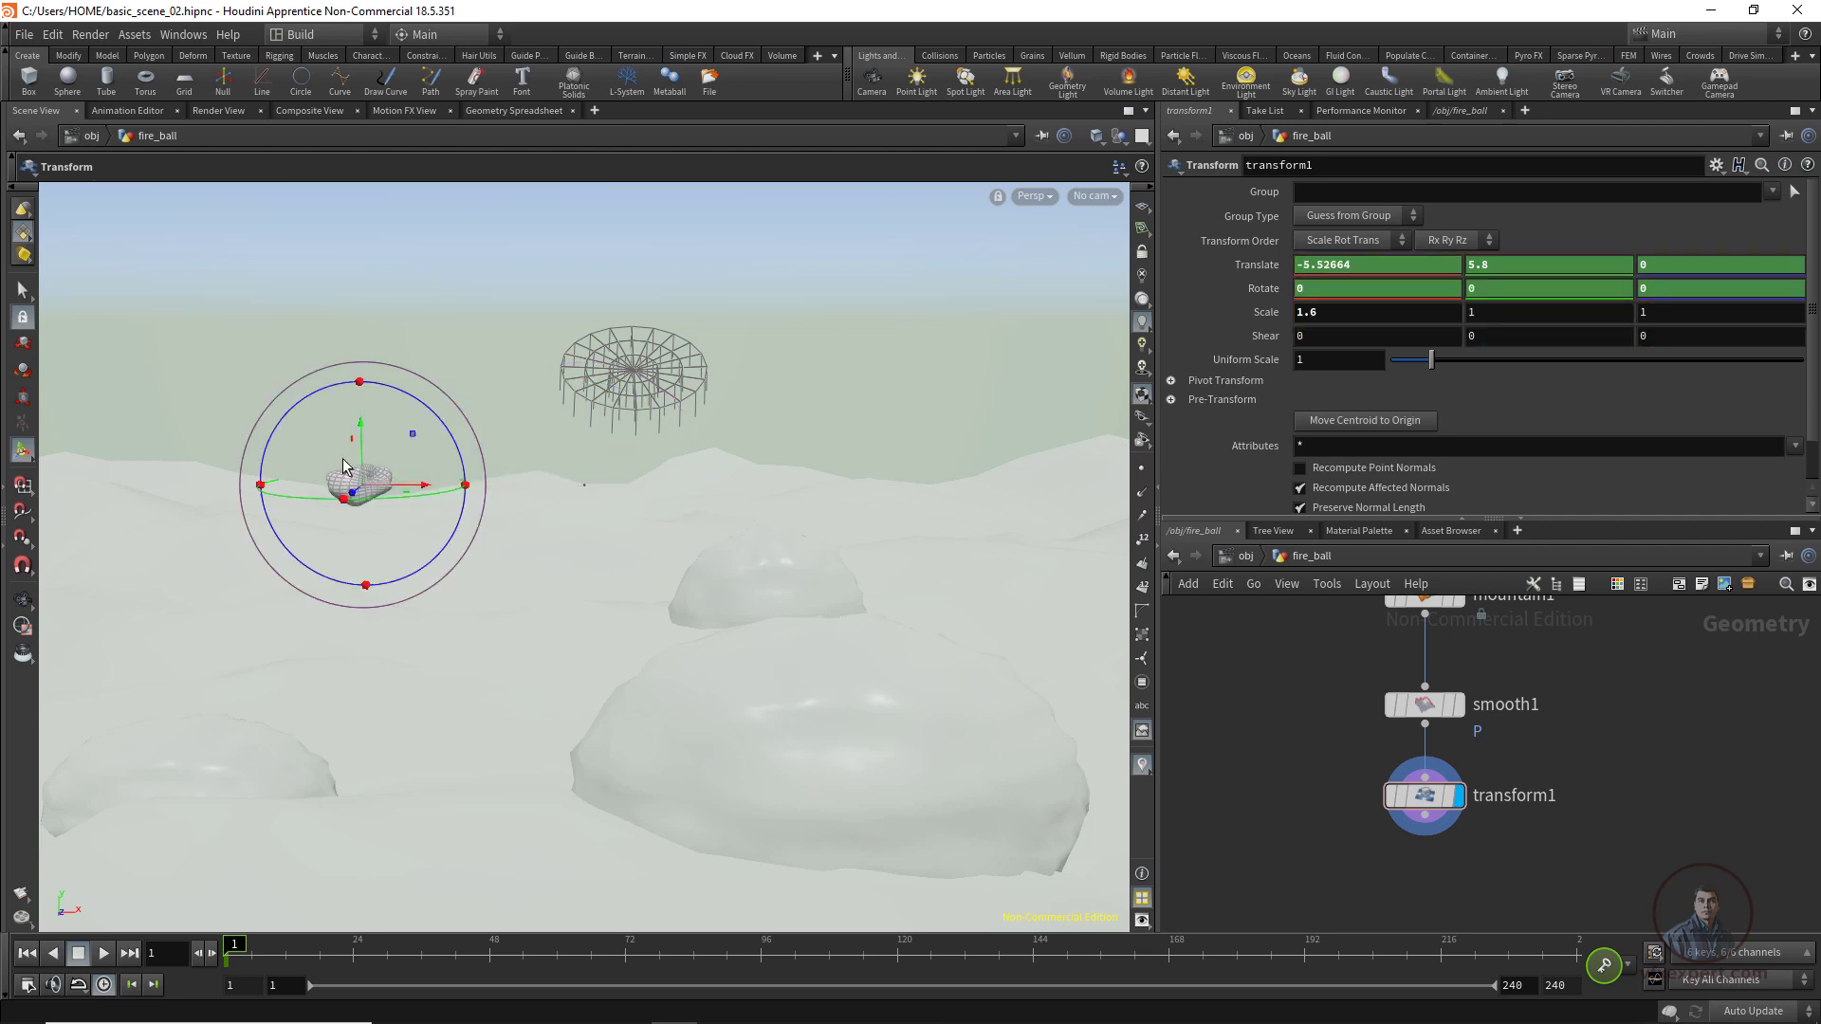
pyautogui.moveTo(361, 427); pyautogui.dragTo(341, 199)
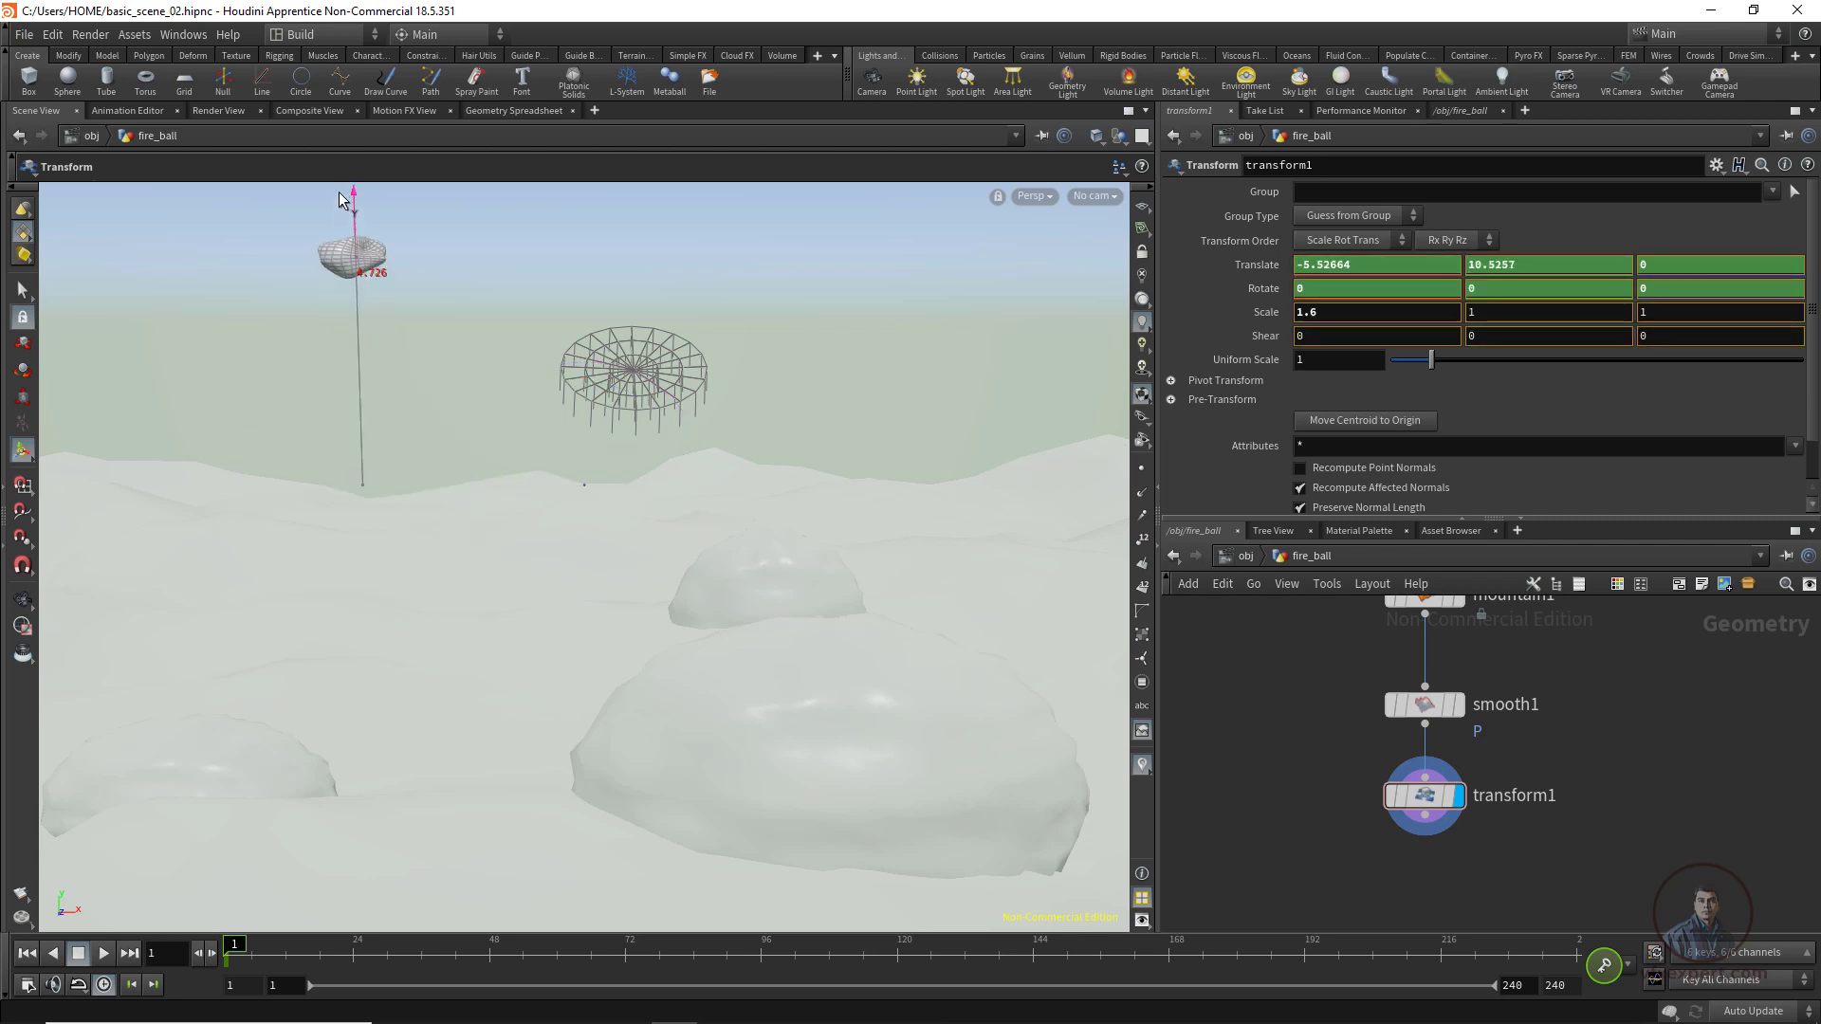
pyautogui.click(1106, 196)
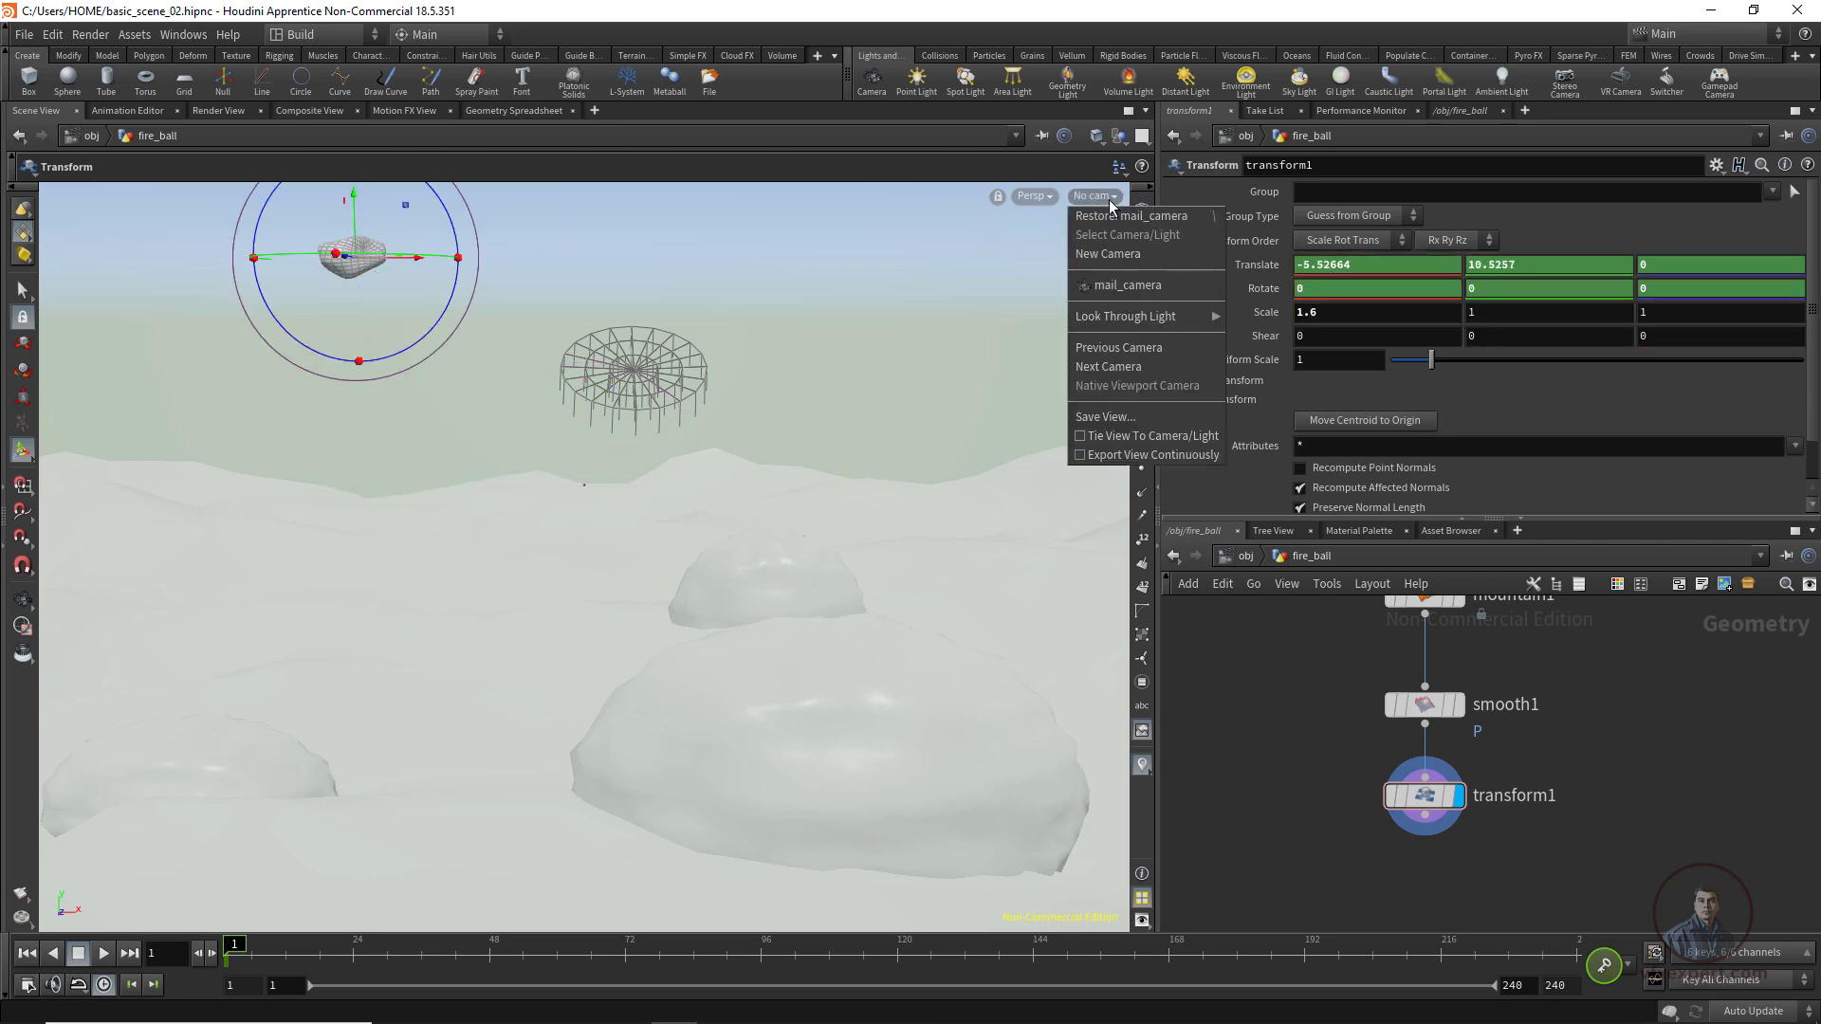
pyautogui.click(1112, 285)
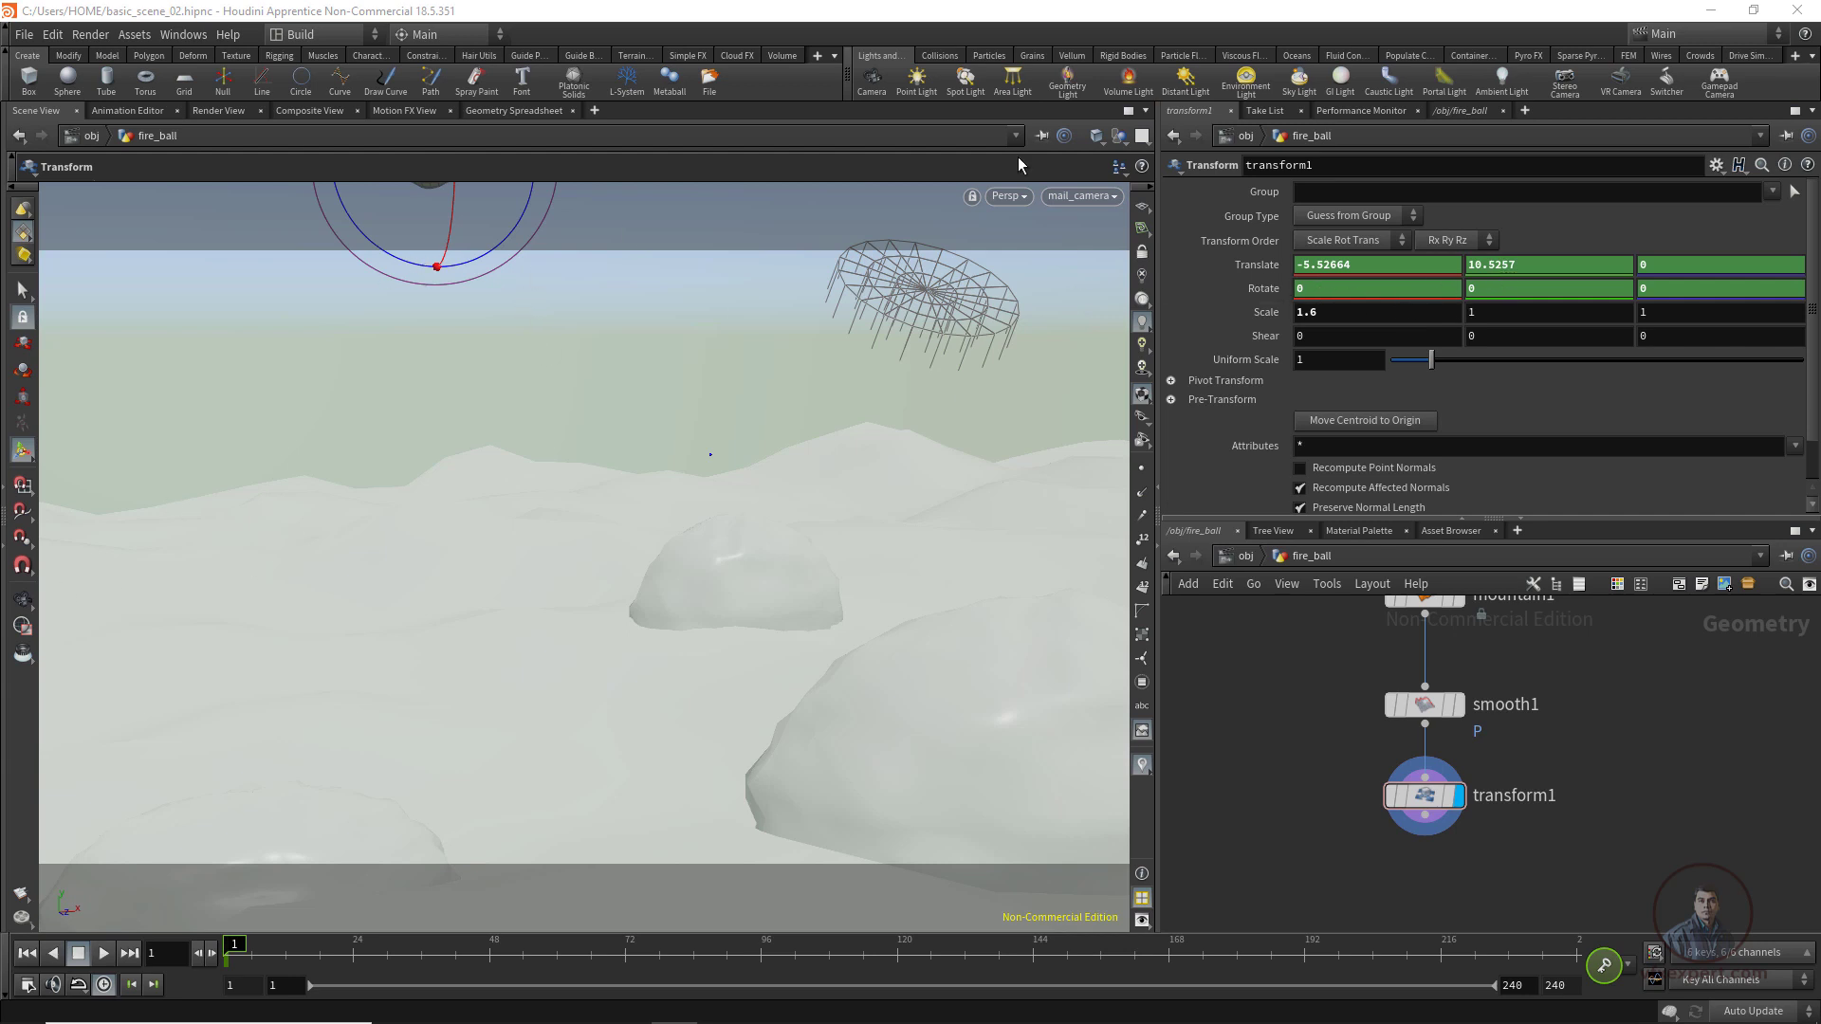
pyautogui.moveTo(1524, 267); pyautogui.dragTo(1485, 266, button='middle')
pyautogui.moveTo(434, 190); pyautogui.dragTo(432, 170)
pyautogui.moveTo(489, 241); pyautogui.dragTo(234, 252)
pyautogui.moveTo(1553, 266); pyautogui.dragTo(1561, 268, button='middle')
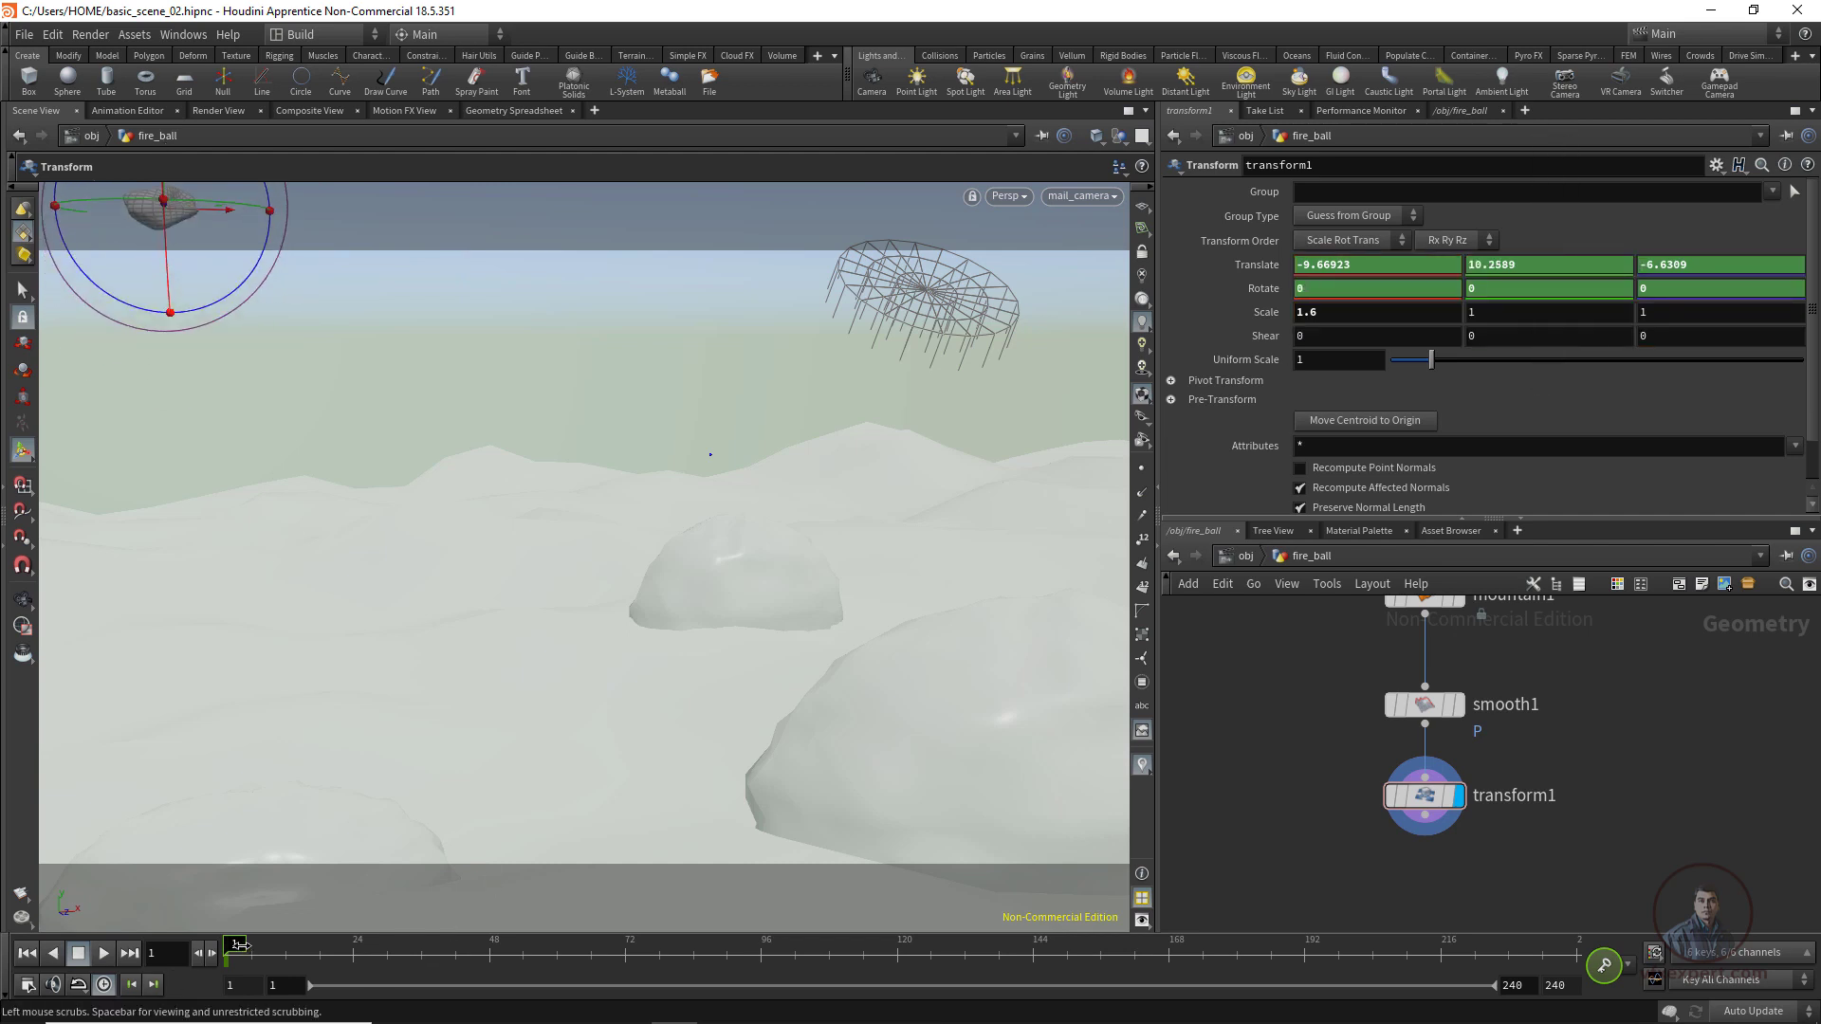
# At frame 44, move the fire ball beside the large rock to about 0.84, -0.19, -2.1 and keyframe its translate and rotate channels.
pyautogui.moveTo(235, 945); pyautogui.dragTo(477, 958)
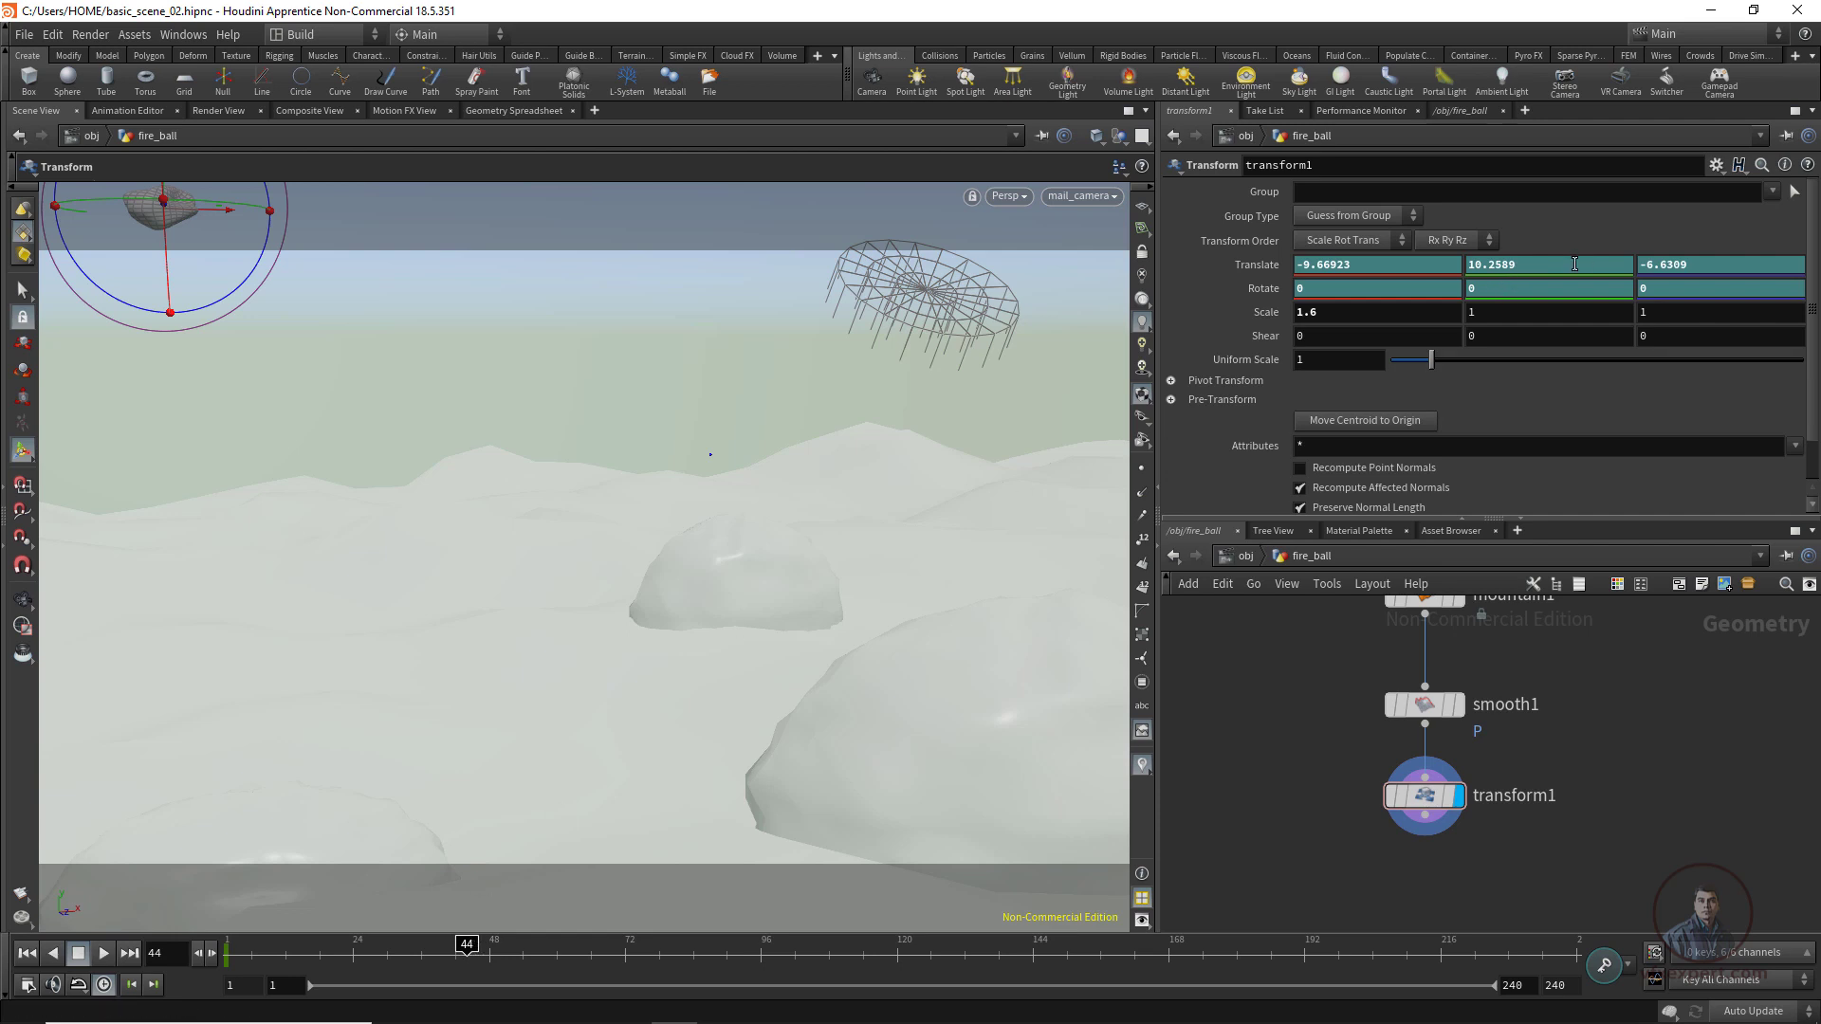
pyautogui.moveTo(1574, 263); pyautogui.dragTo(1480, 284, button='middle')
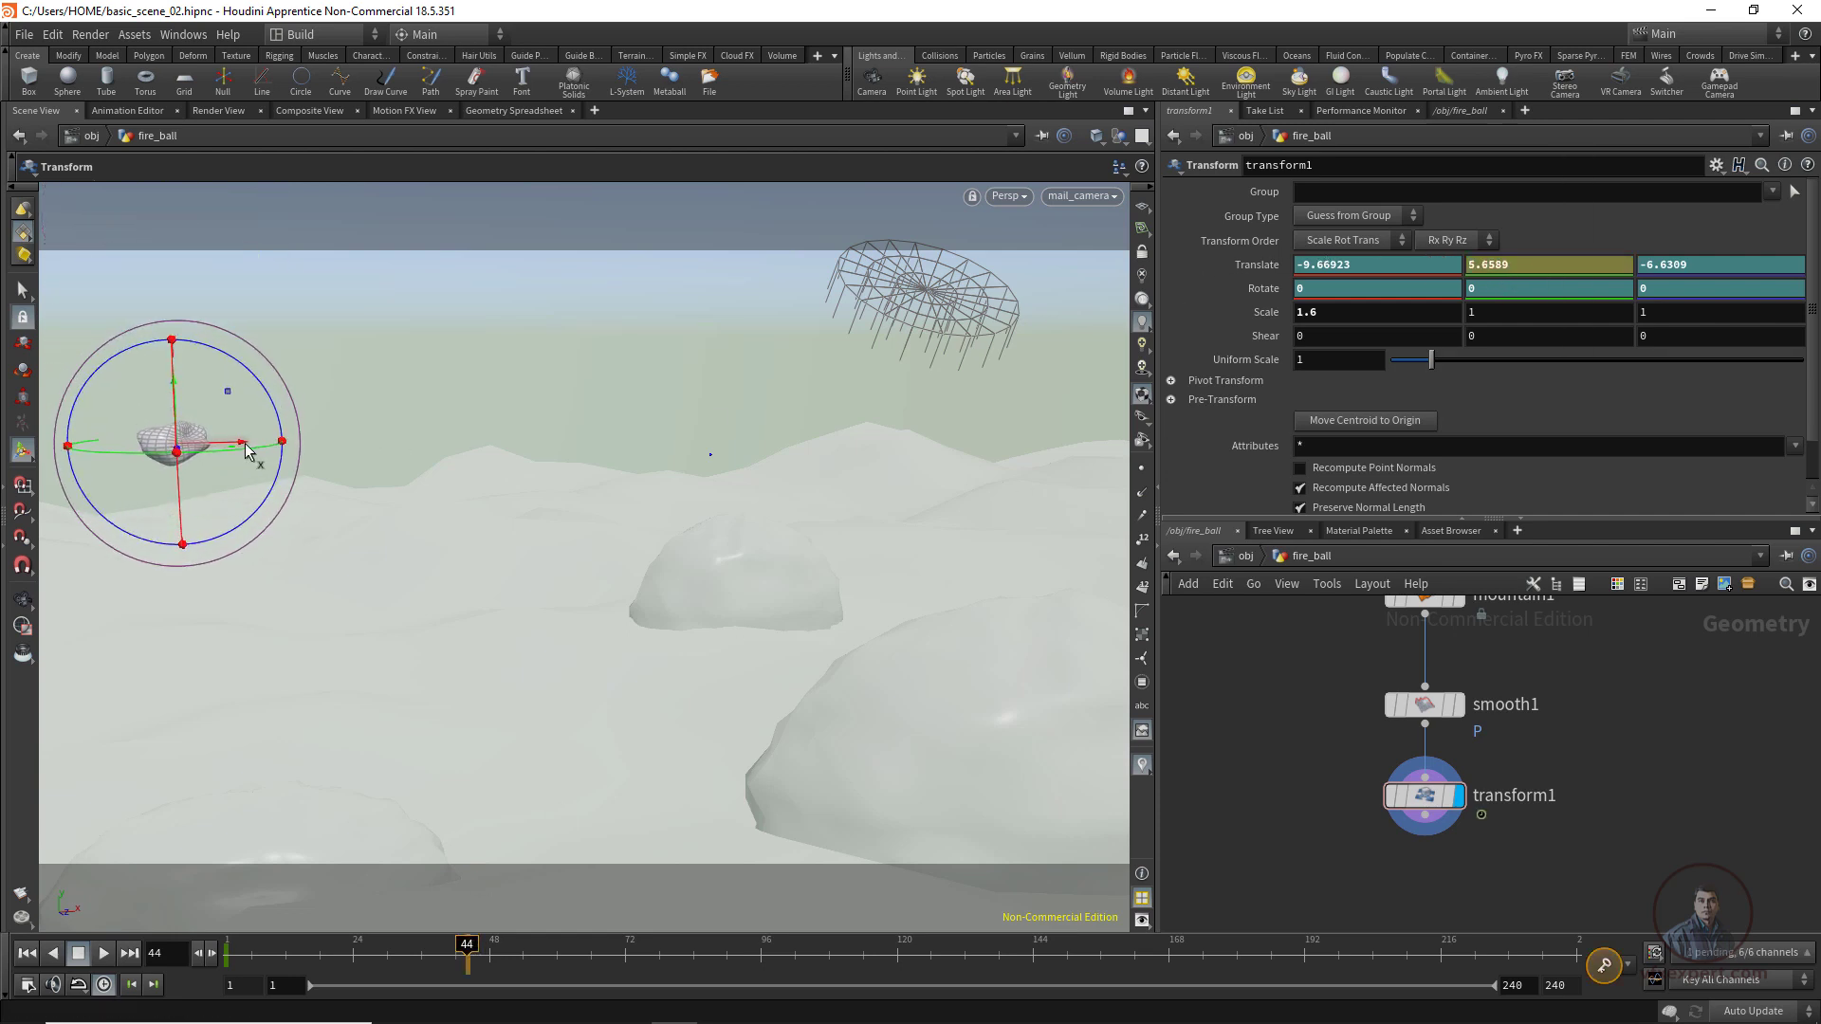
pyautogui.moveTo(246, 450); pyautogui.dragTo(823, 645)
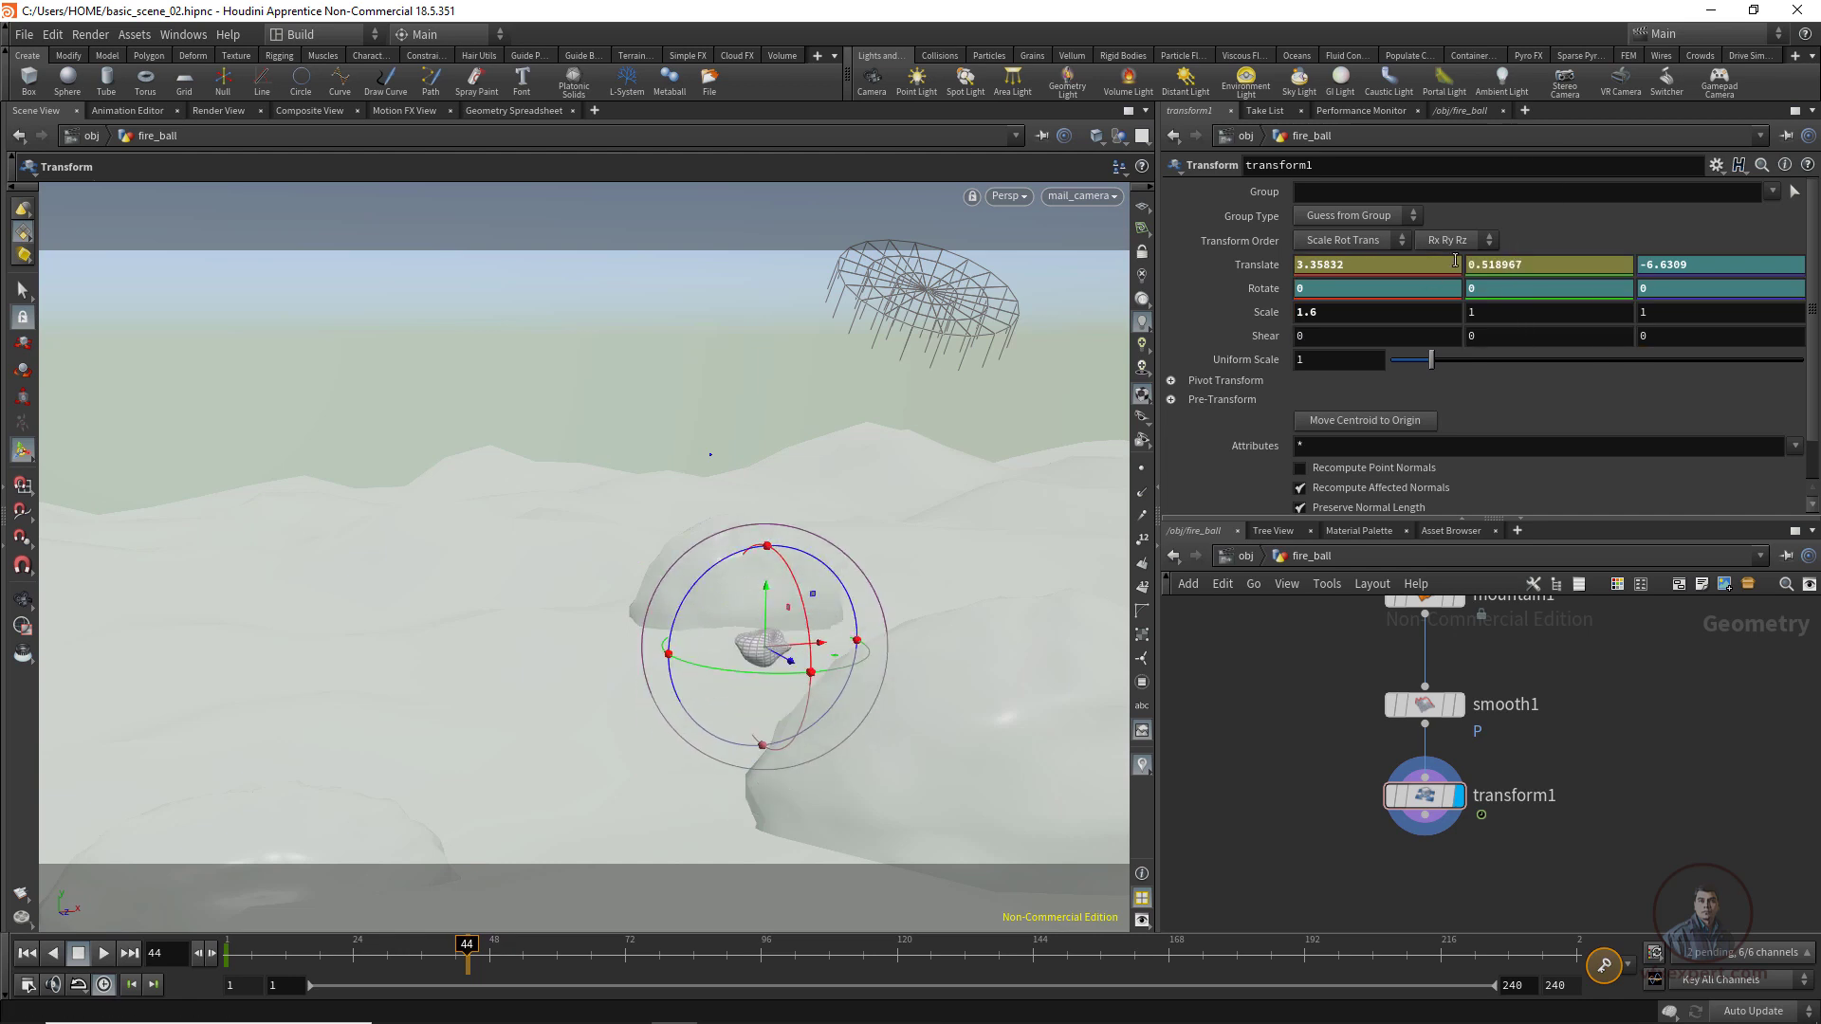
pyautogui.moveTo(1395, 266); pyautogui.dragTo(1399, 285, button='middle')
pyautogui.moveTo(1701, 264); pyautogui.dragTo(1740, 284, button='middle')
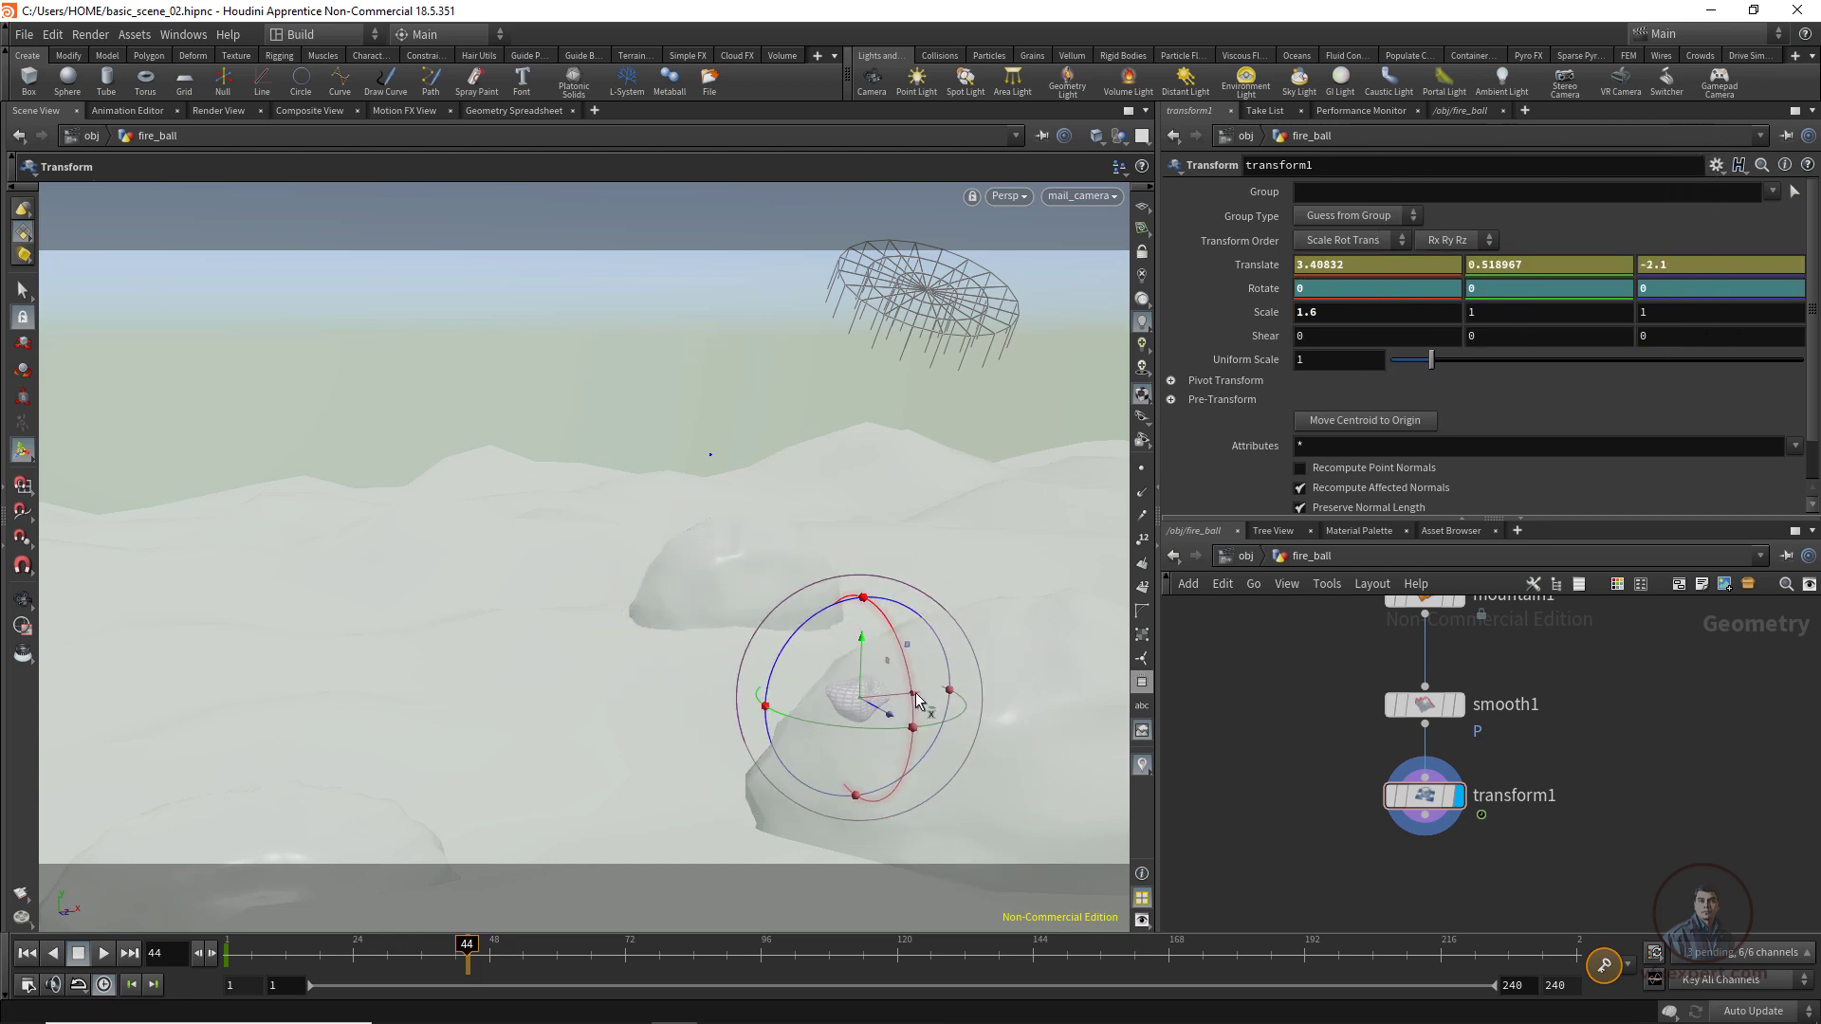
pyautogui.moveTo(1517, 265); pyautogui.dragTo(1546, 304, button='middle')
pyautogui.moveTo(1366, 265); pyautogui.dragTo(1124, 331, button='middle')
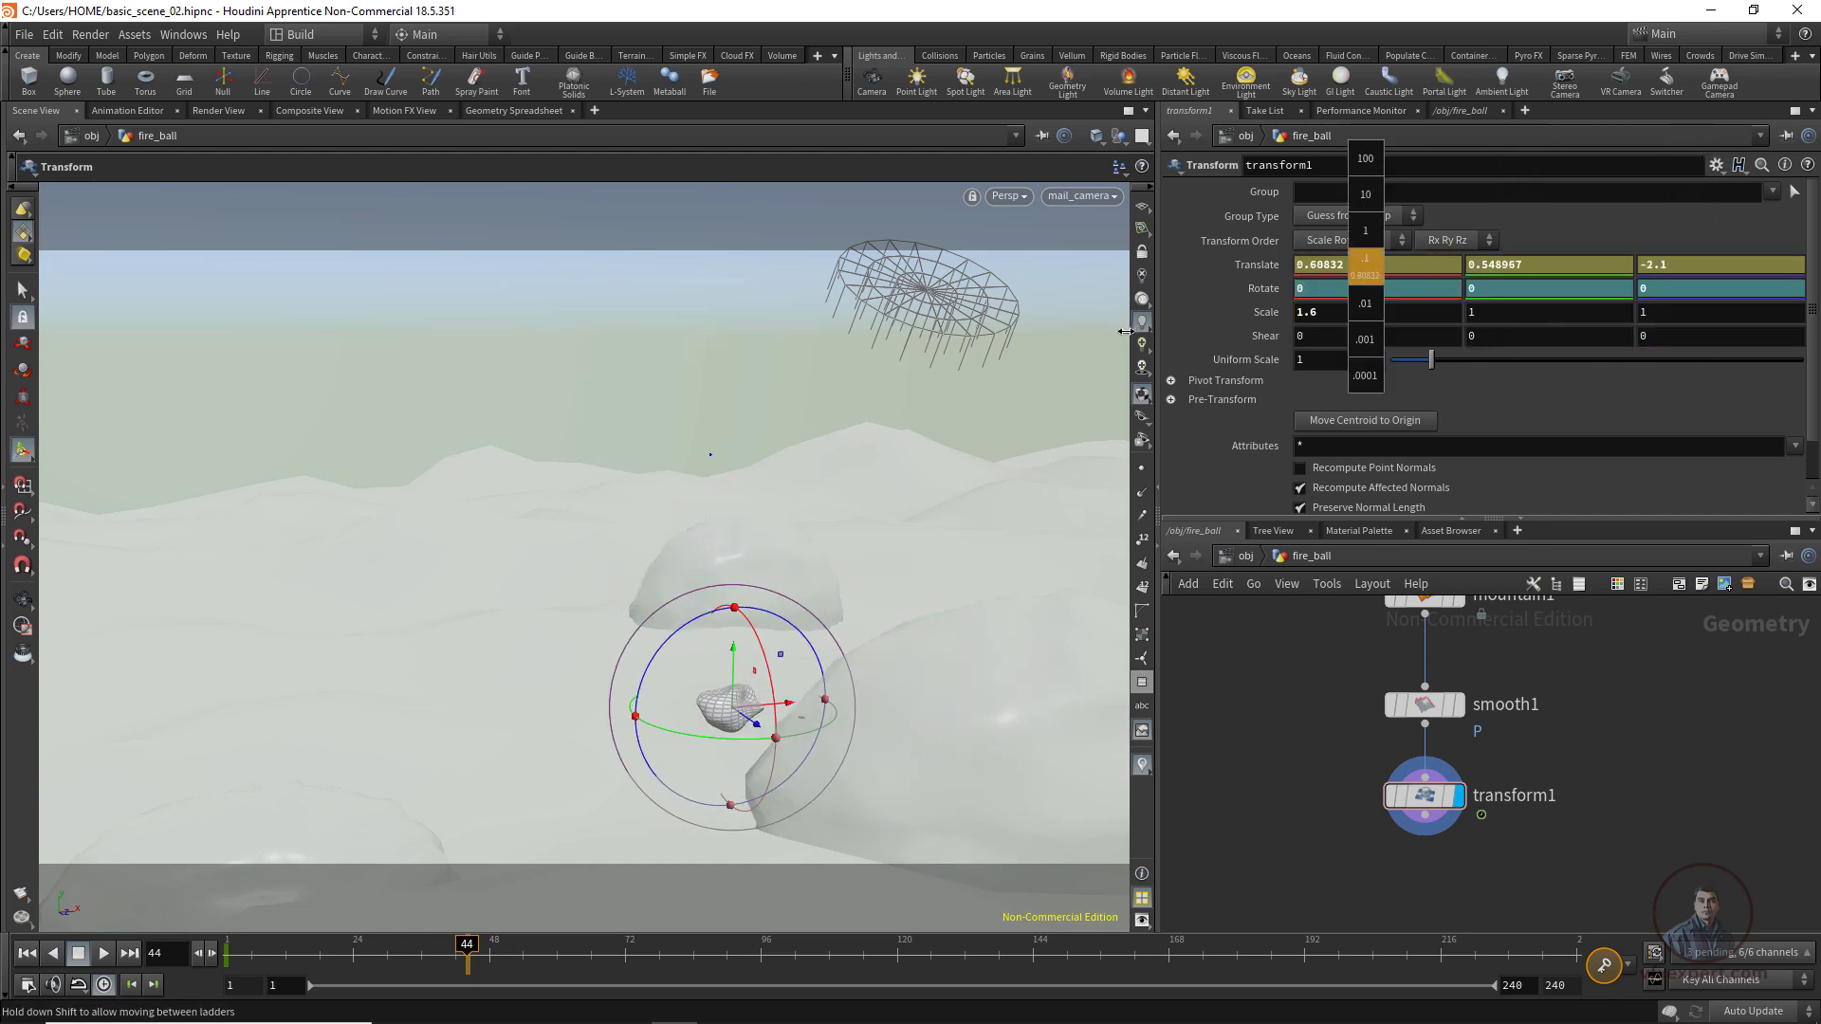
pyautogui.moveTo(733, 651); pyautogui.dragTo(800, 737)
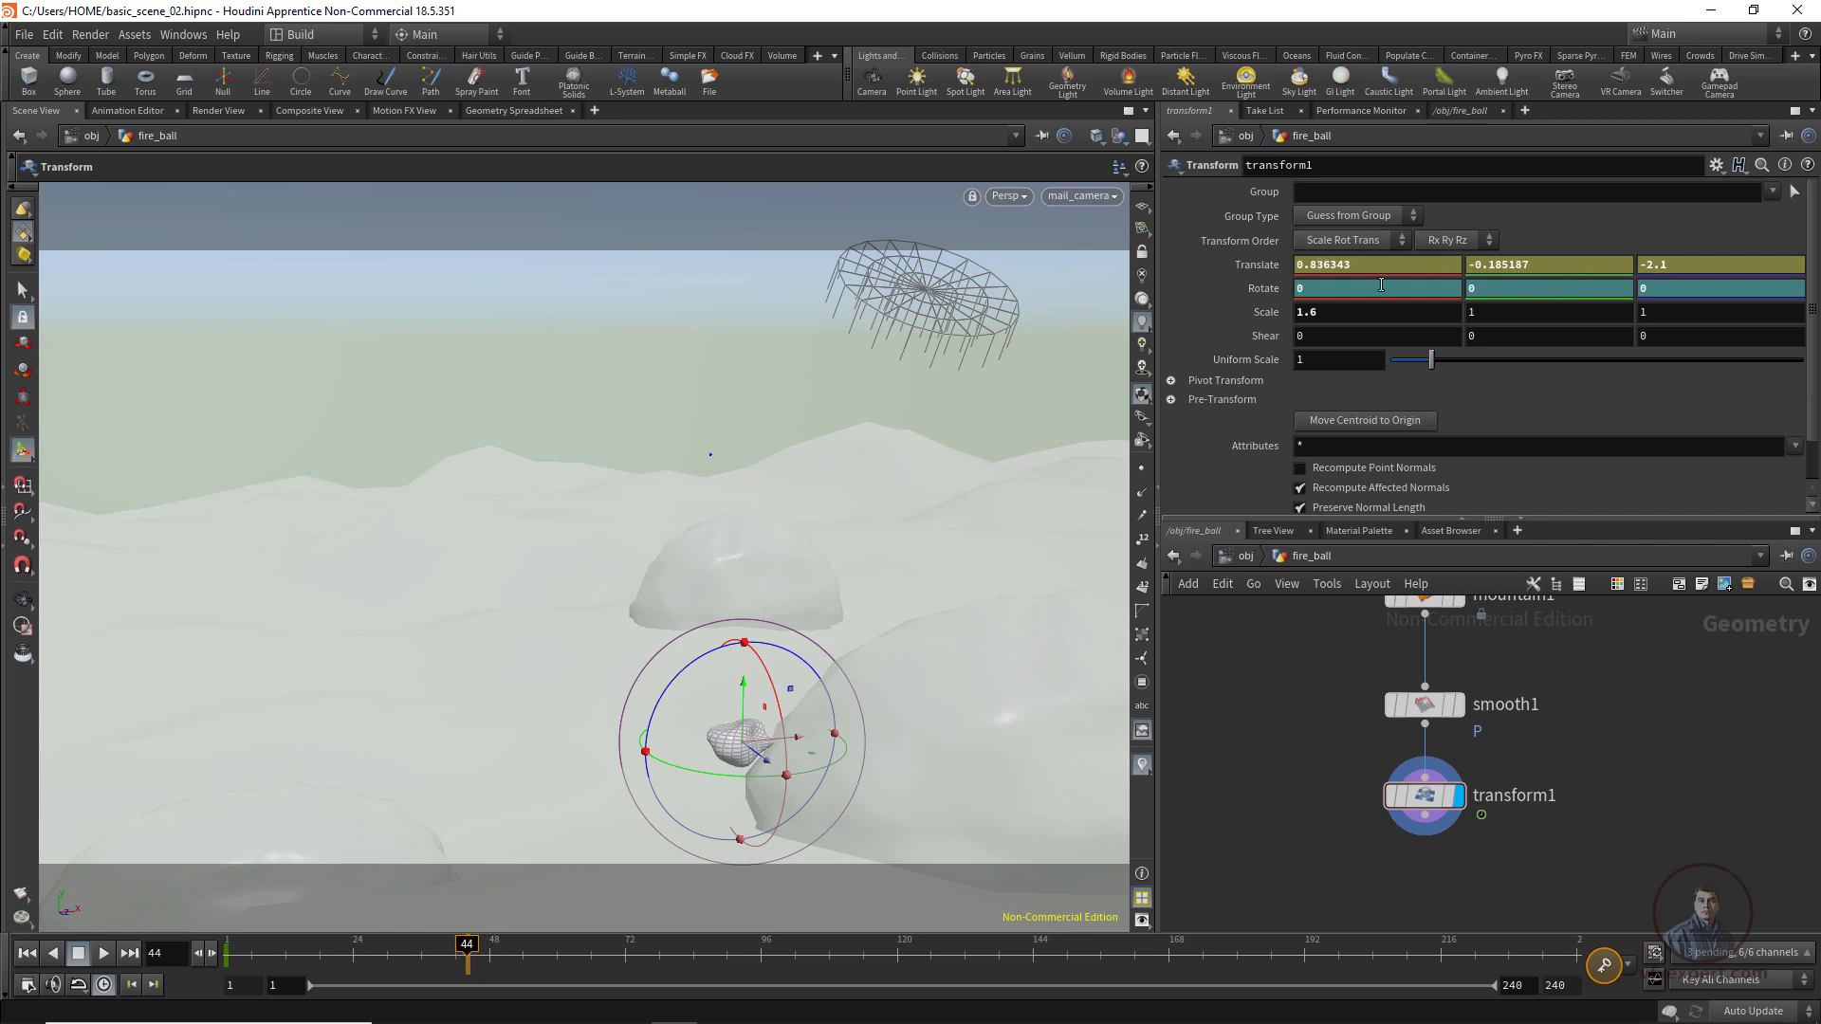
pyautogui.keyDown('alt'); pyautogui.click(1268, 267); pyautogui.keyUp('alt')
pyautogui.keyDown('alt'); pyautogui.click(1265, 288); pyautogui.keyUp('alt')
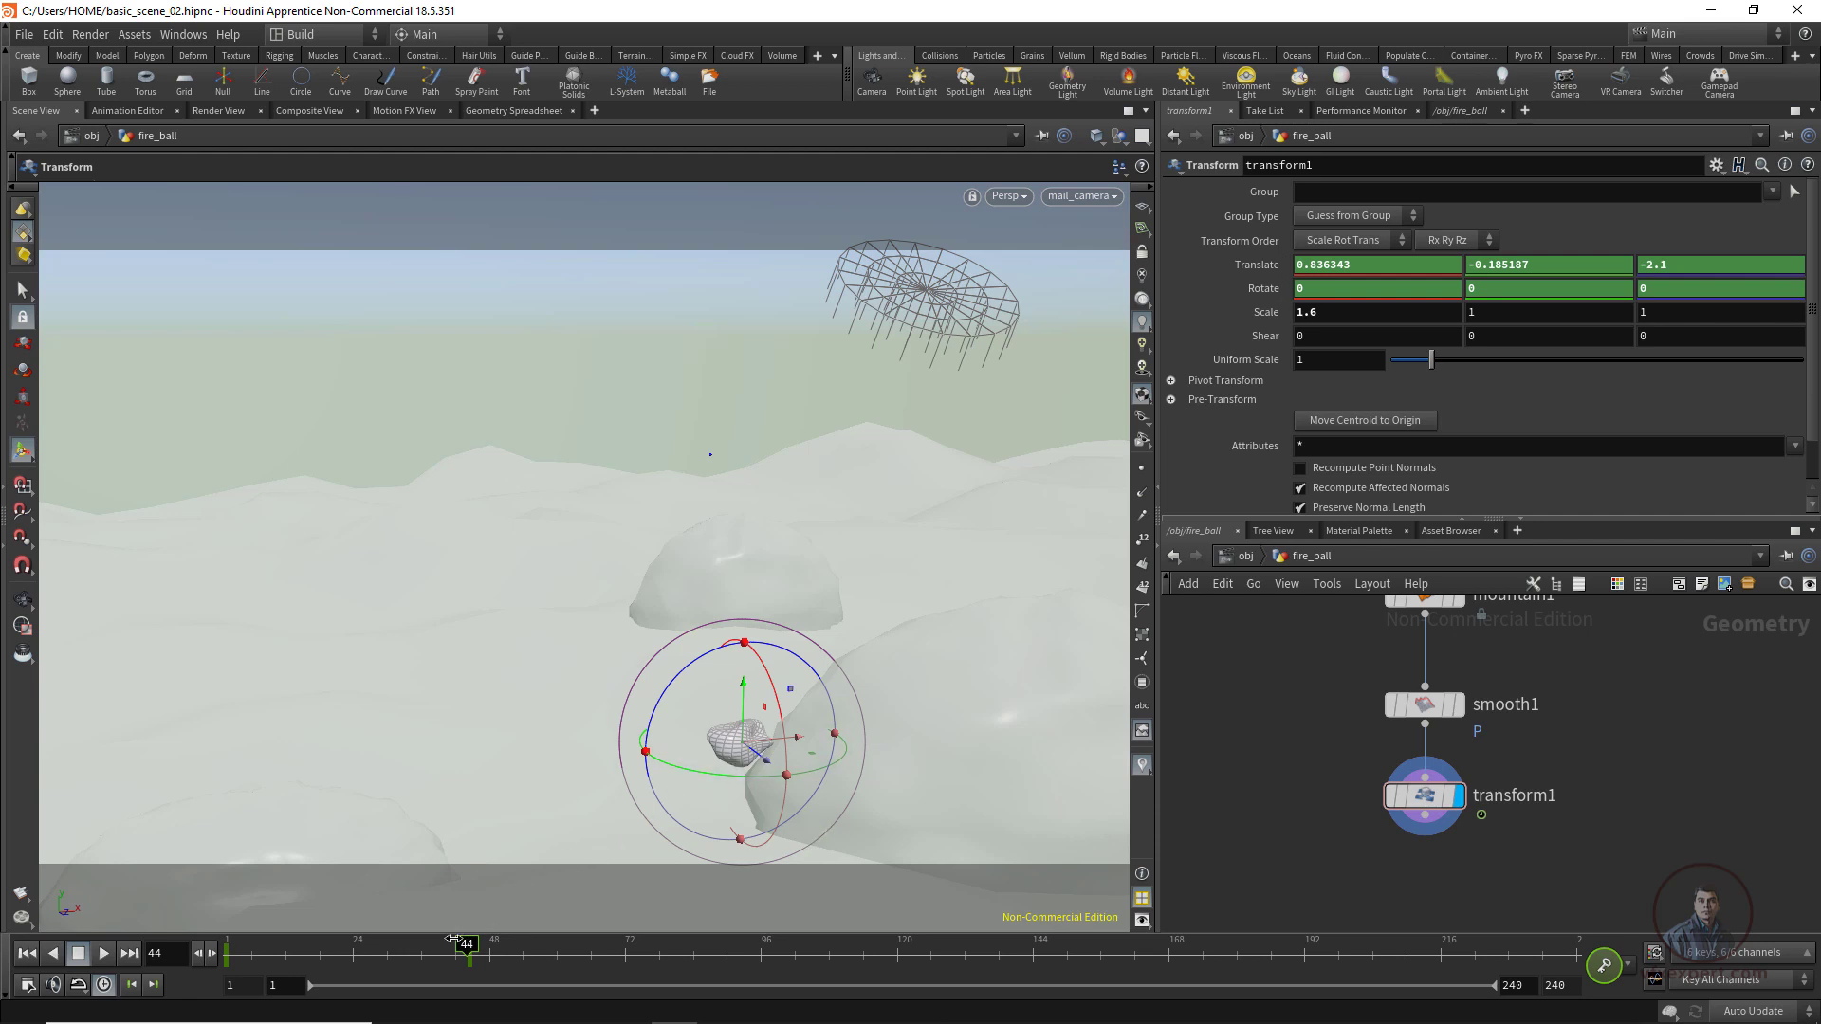
# Rotate the fire ball about 507 degrees around X at frame 44 so that it spins as it falls.
pyautogui.moveTo(459, 945)
pyautogui.mouseDown()
pyautogui.moveTo(275, 945)
pyautogui.moveTo(474, 961)
pyautogui.mouseUp()
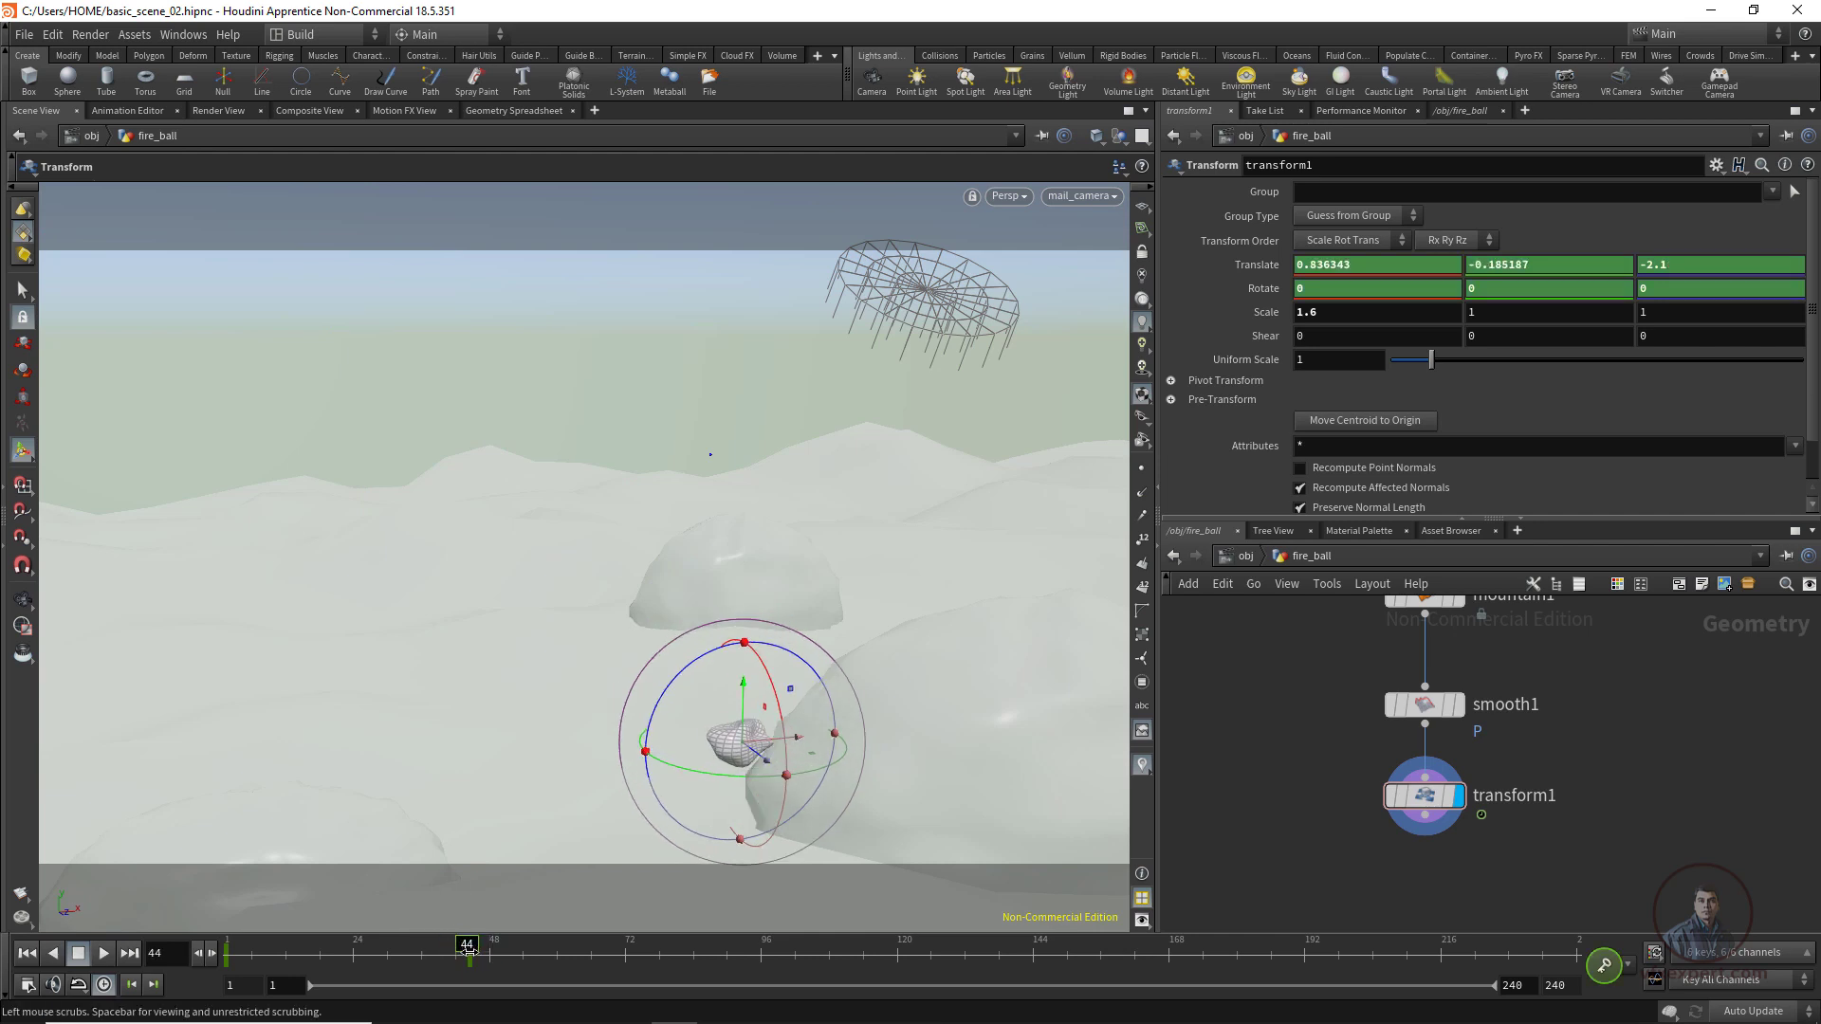
pyautogui.moveTo(780, 710); pyautogui.dragTo(798, 861)
pyautogui.moveTo(774, 683); pyautogui.dragTo(802, 882)
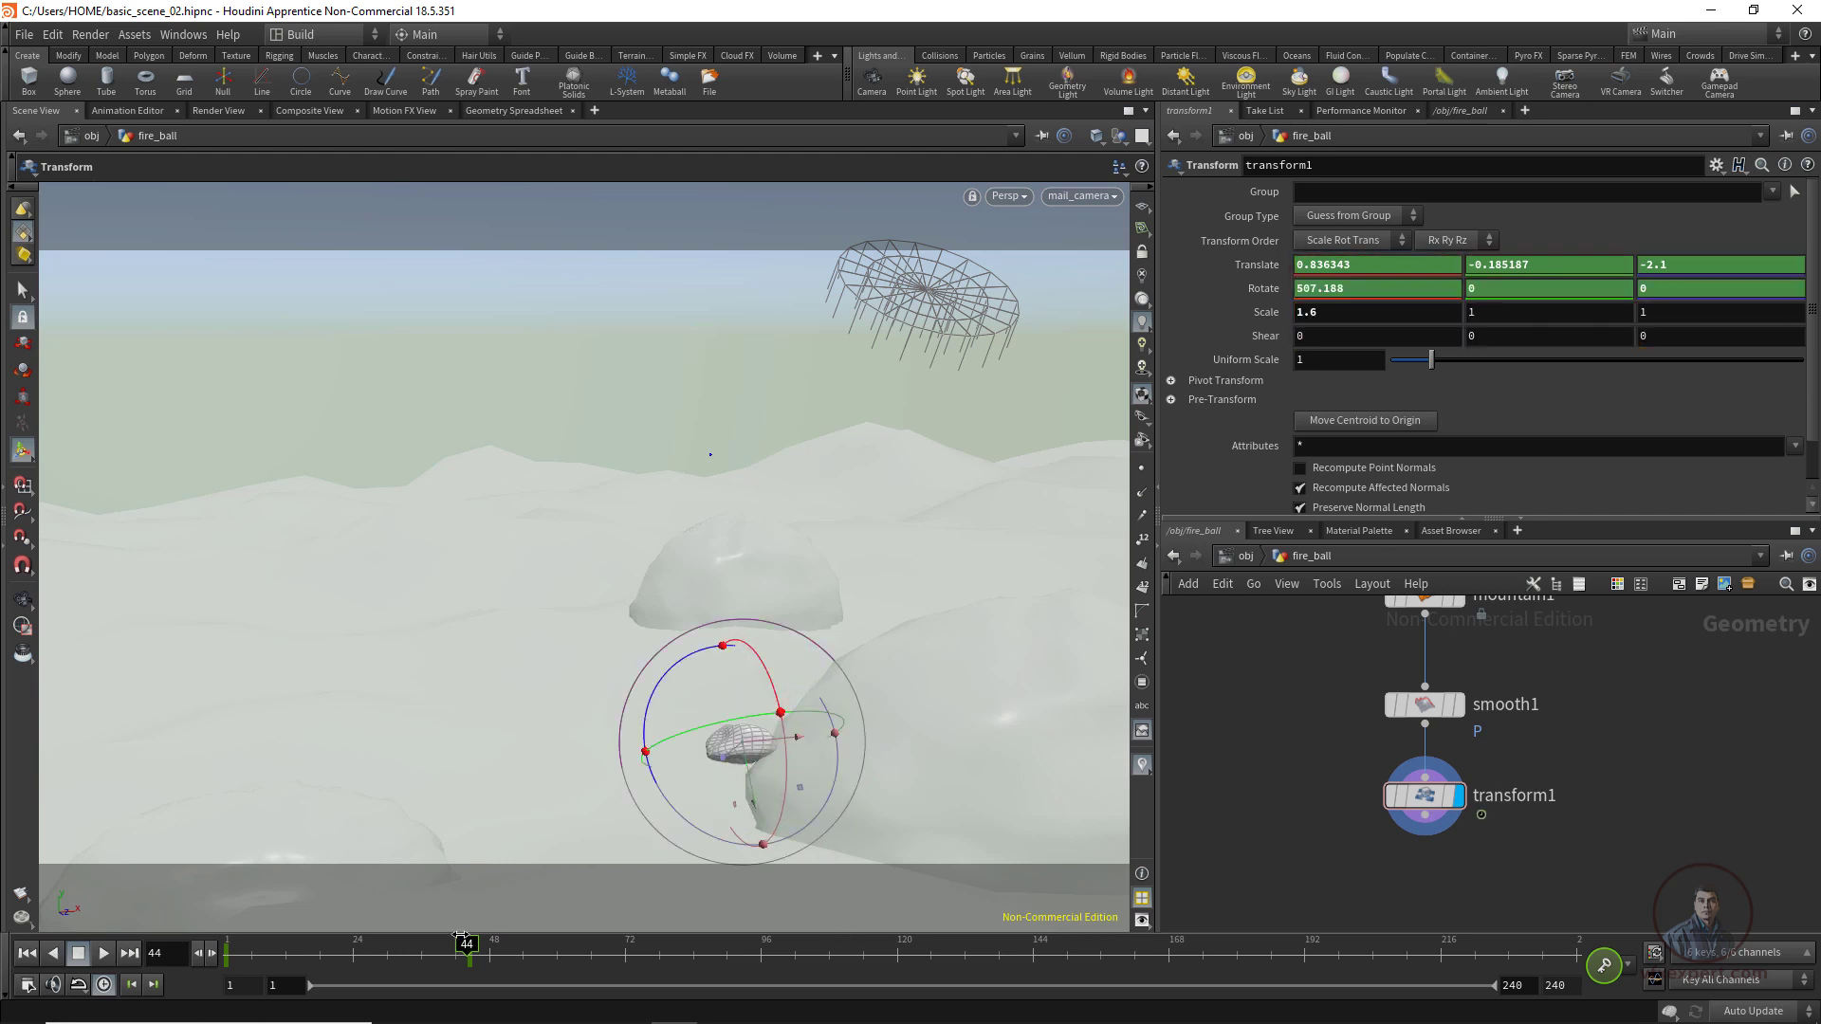
# Hide the transform handle and play and scrub the animation from frame 1 to review the fire ball's fall.
pyautogui.moveTo(460, 943); pyautogui.dragTo(252, 944)
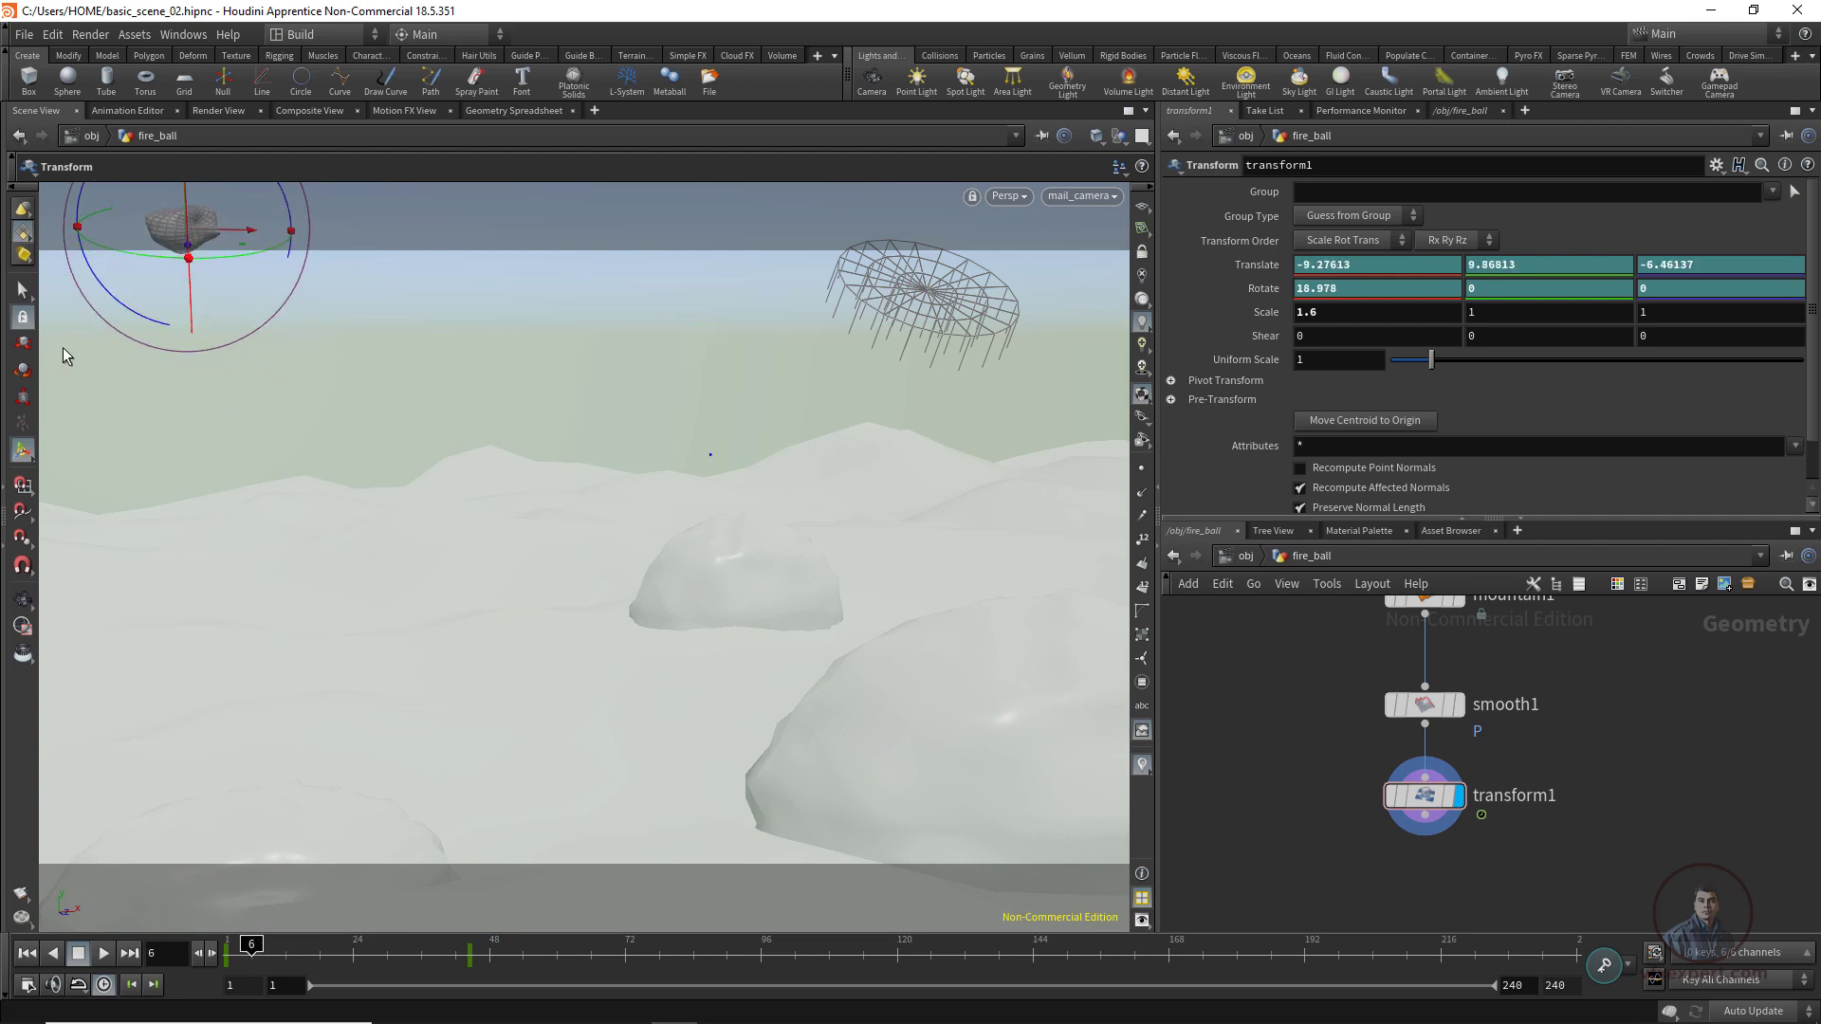
pyautogui.click(23, 289)
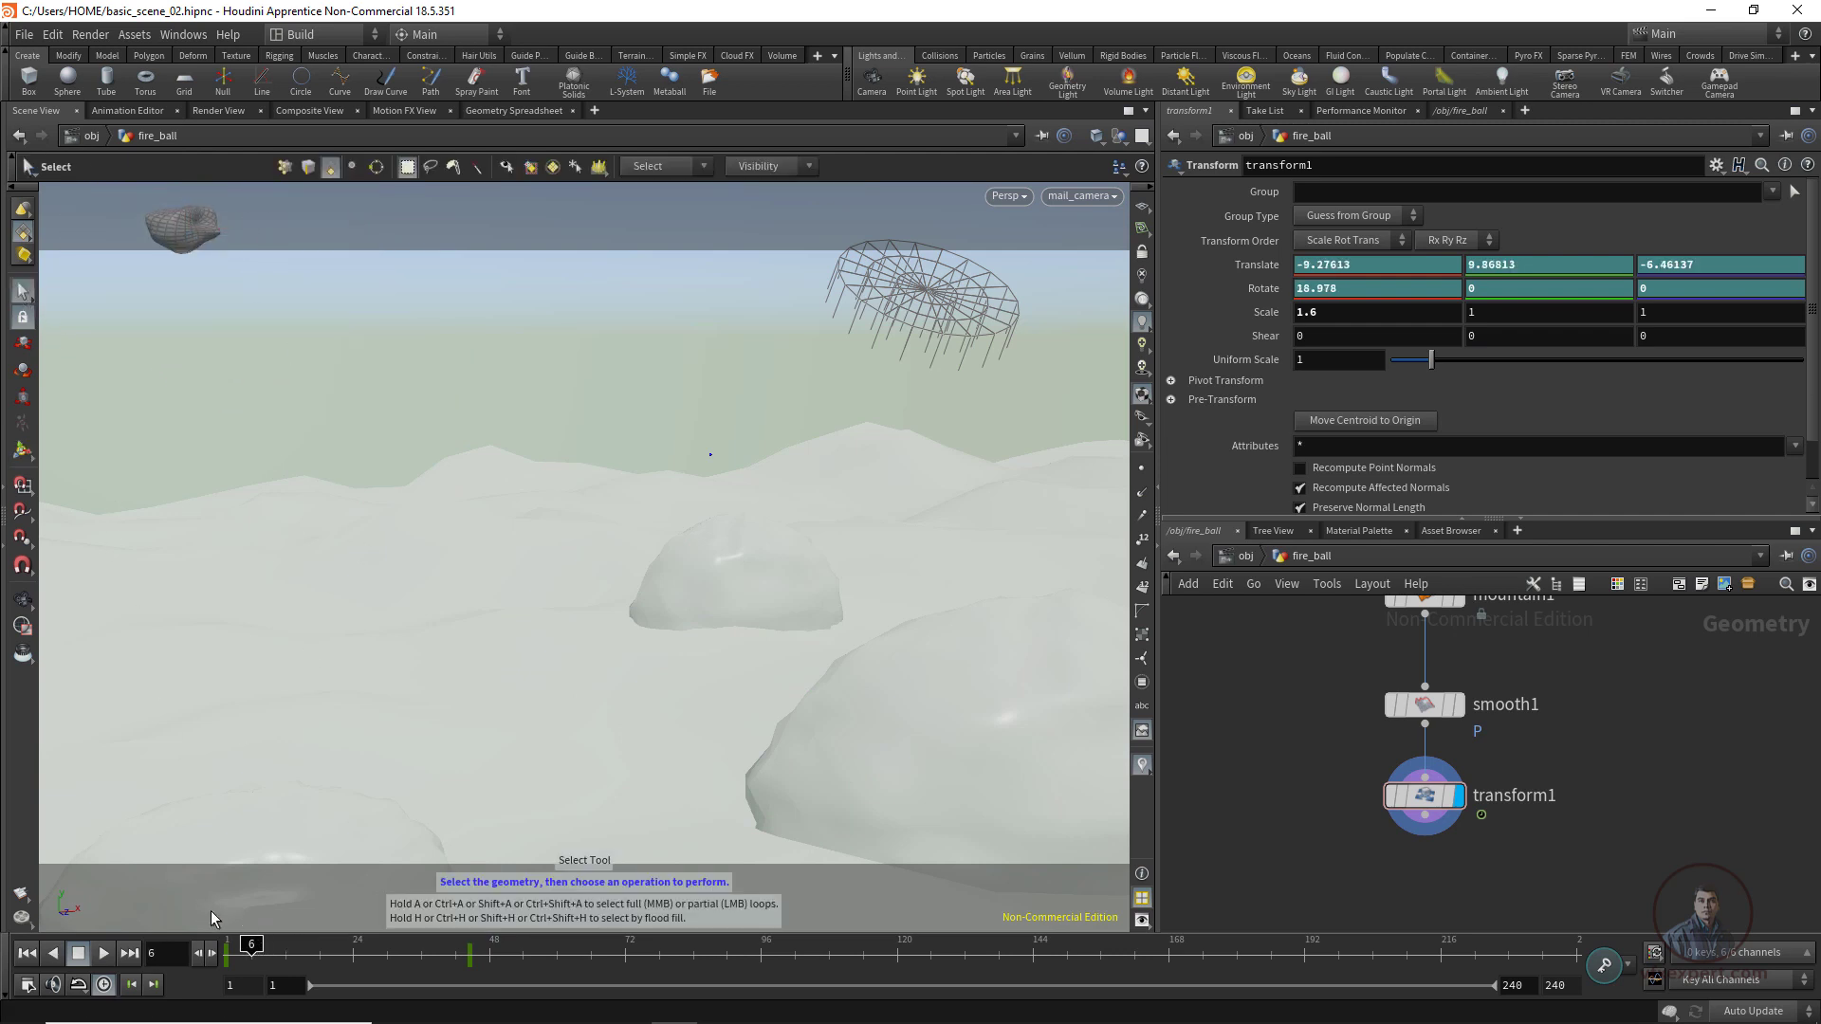
pyautogui.moveTo(251, 946); pyautogui.dragTo(228, 947)
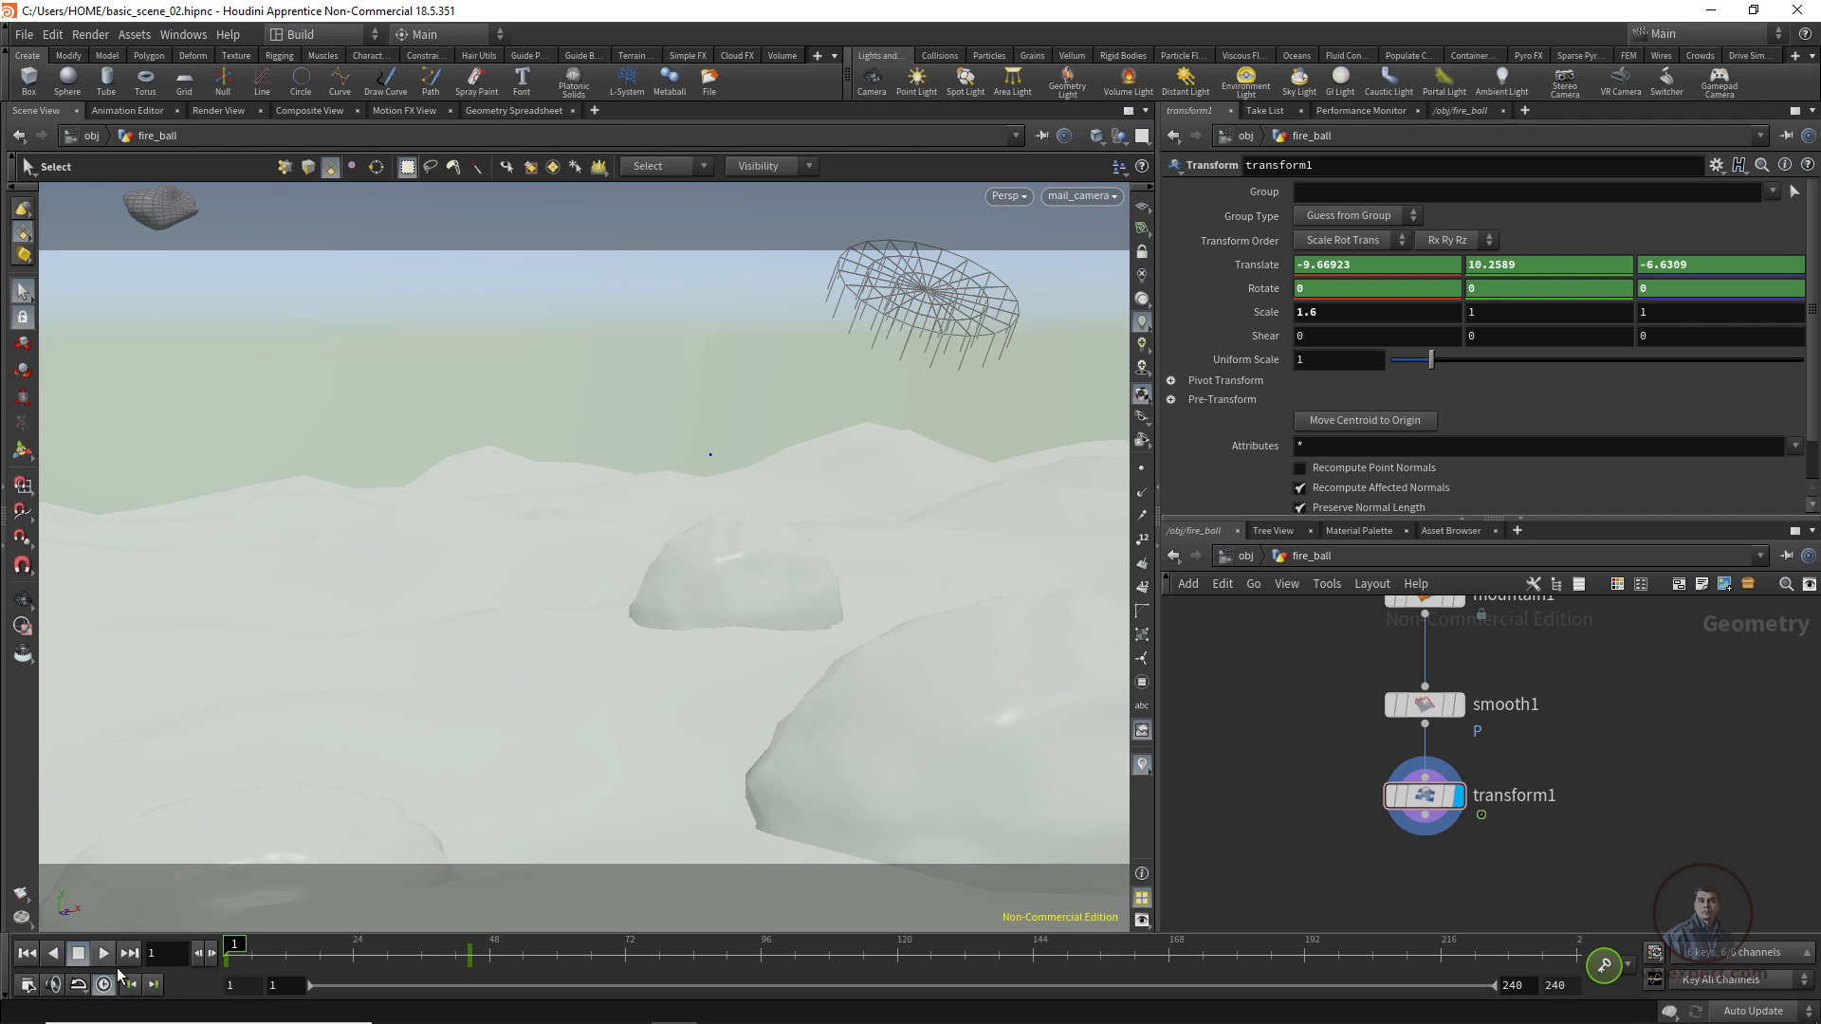
pyautogui.click(104, 953)
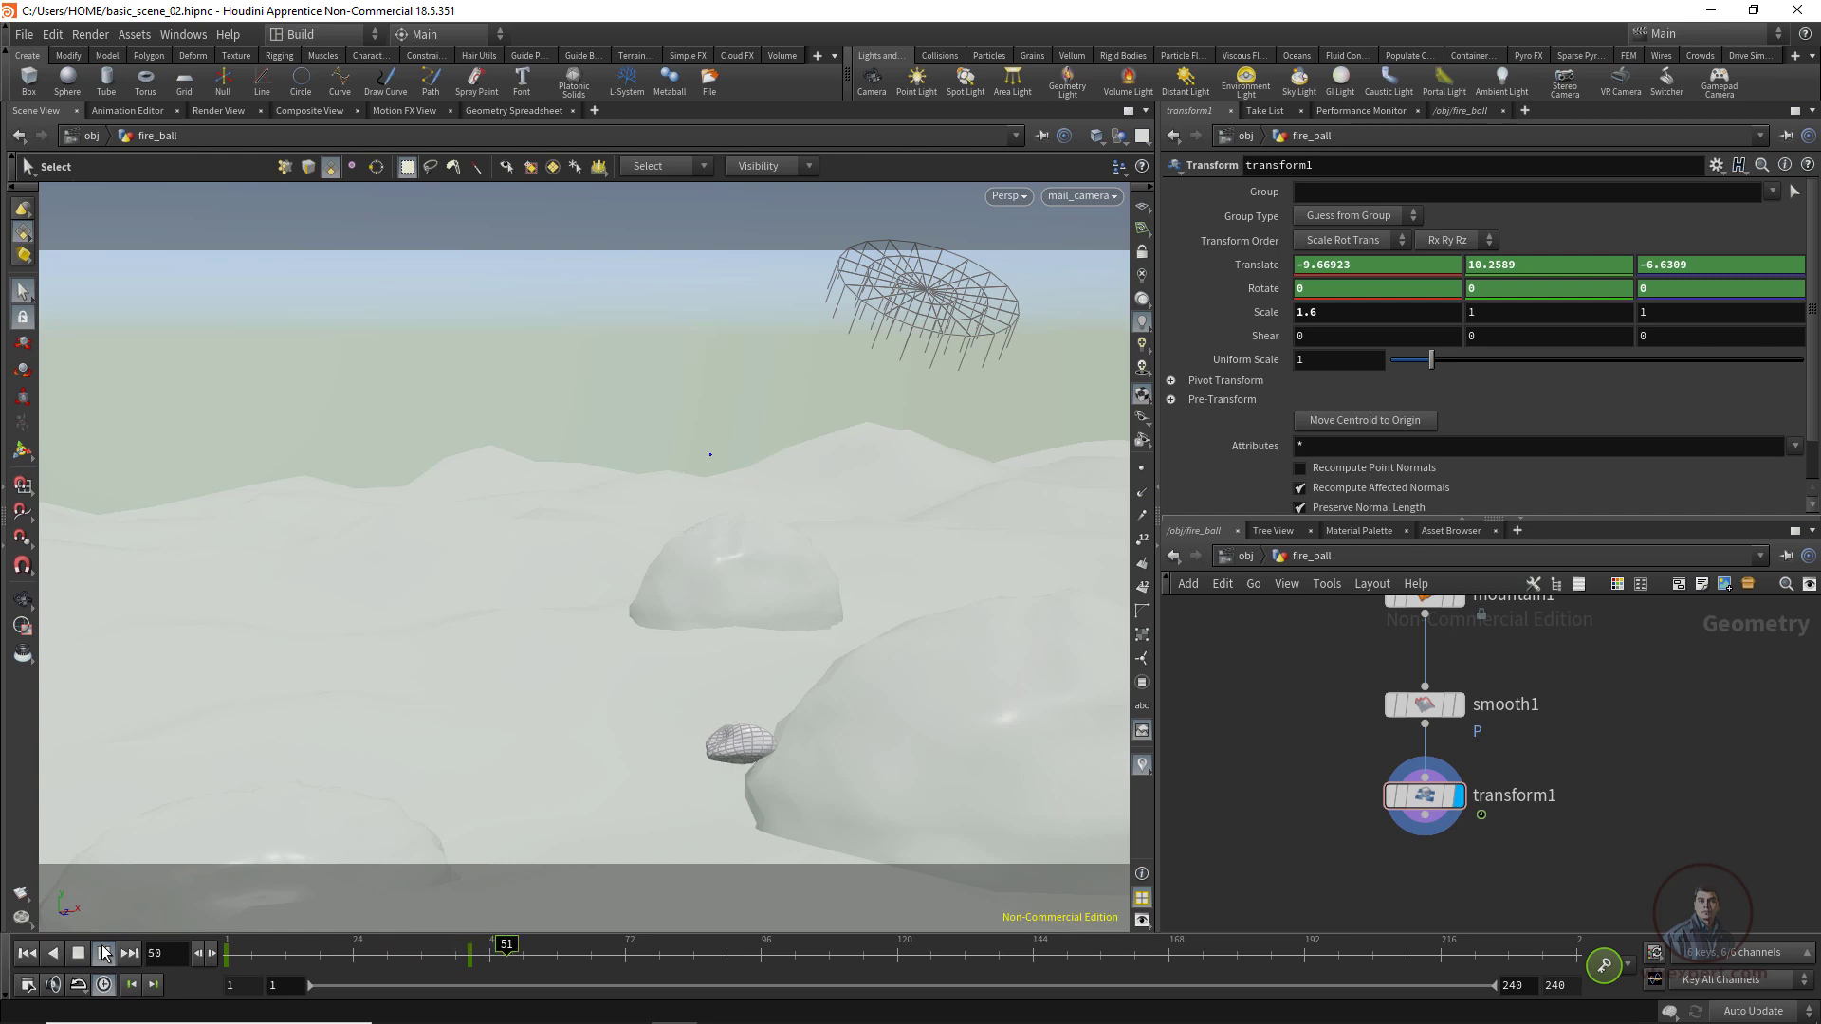
pyautogui.click(104, 953)
pyautogui.moveTo(618, 944); pyautogui.dragTo(219, 928)
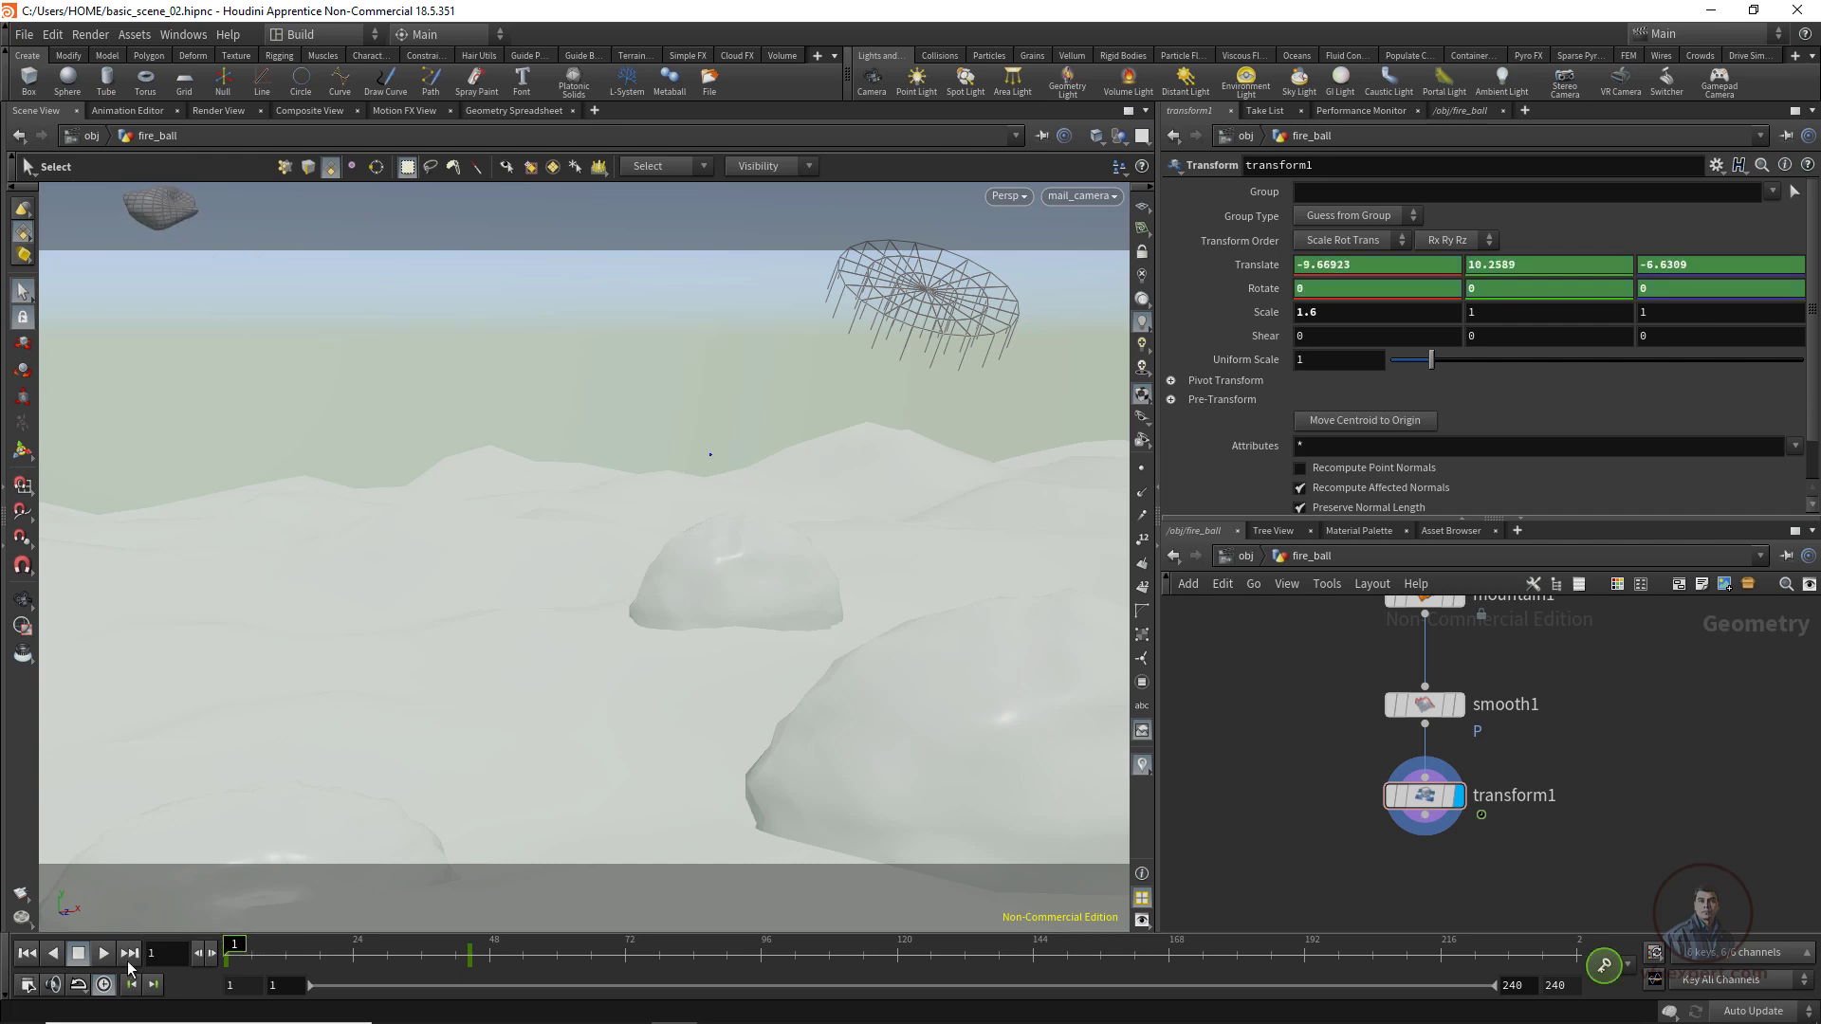
pyautogui.click(105, 953)
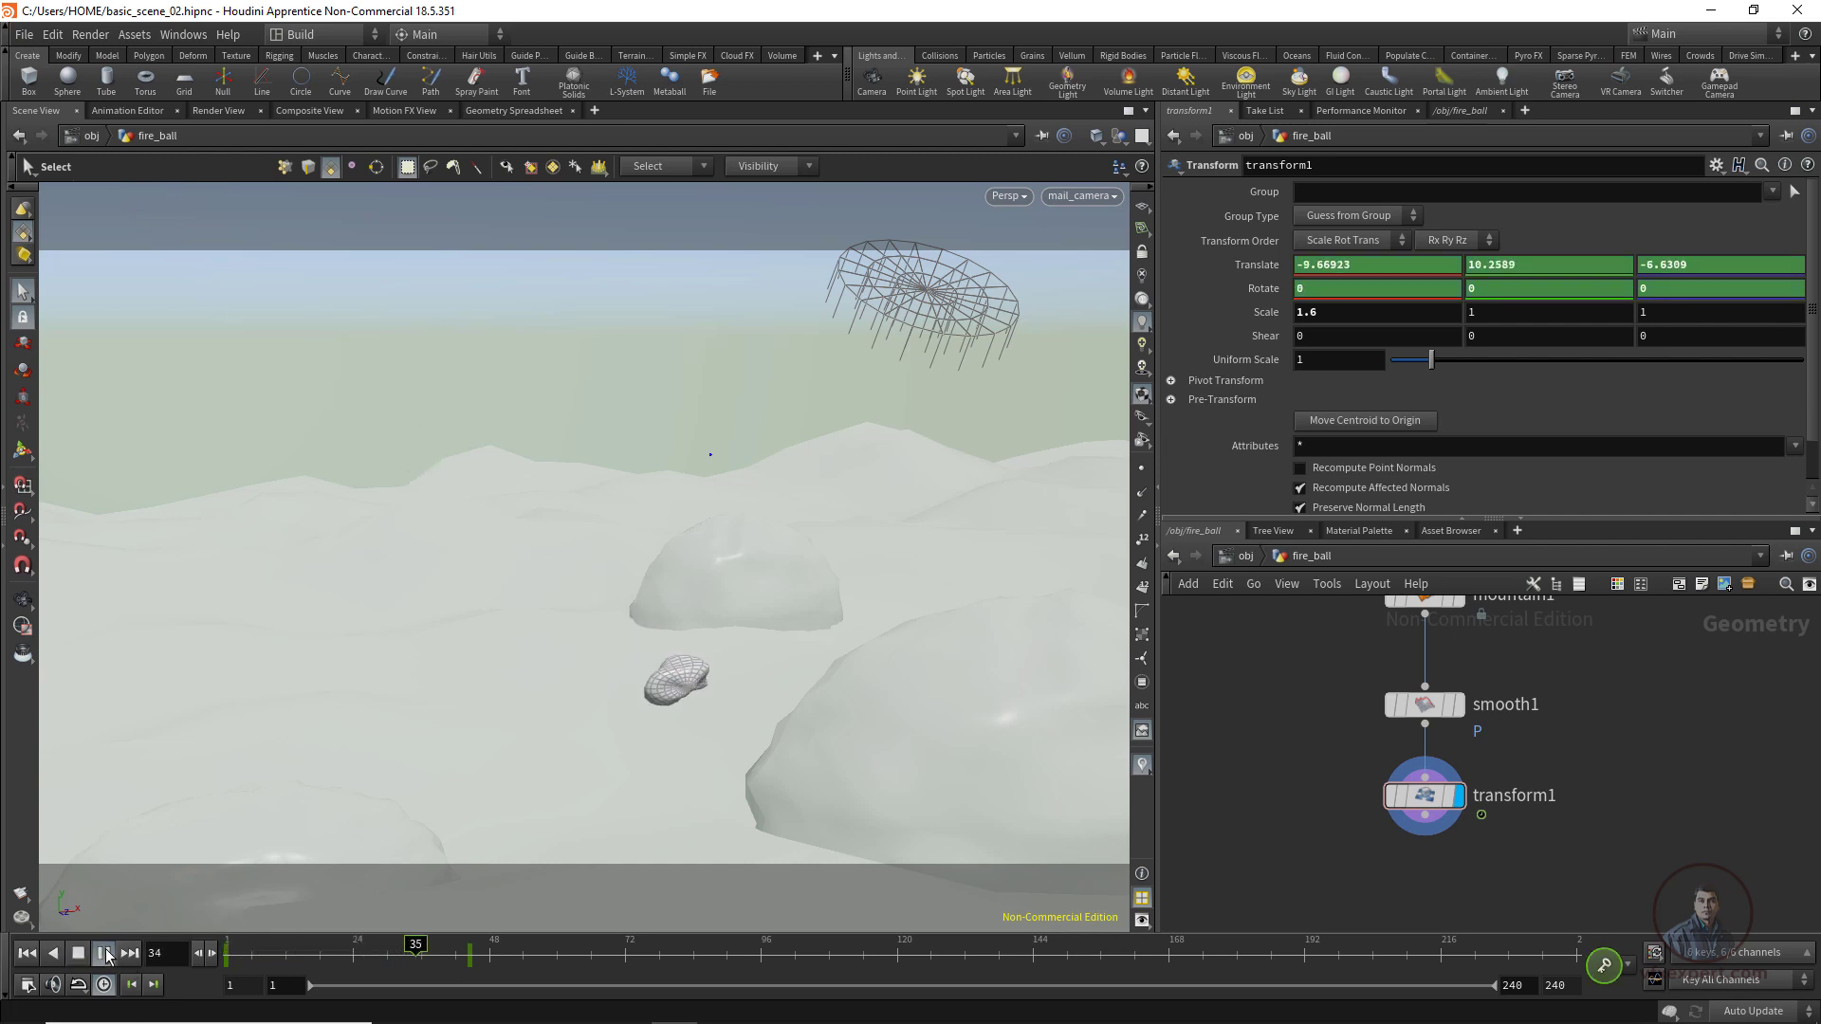
pyautogui.click(105, 954)
pyautogui.moveTo(429, 962); pyautogui.dragTo(379, 931)
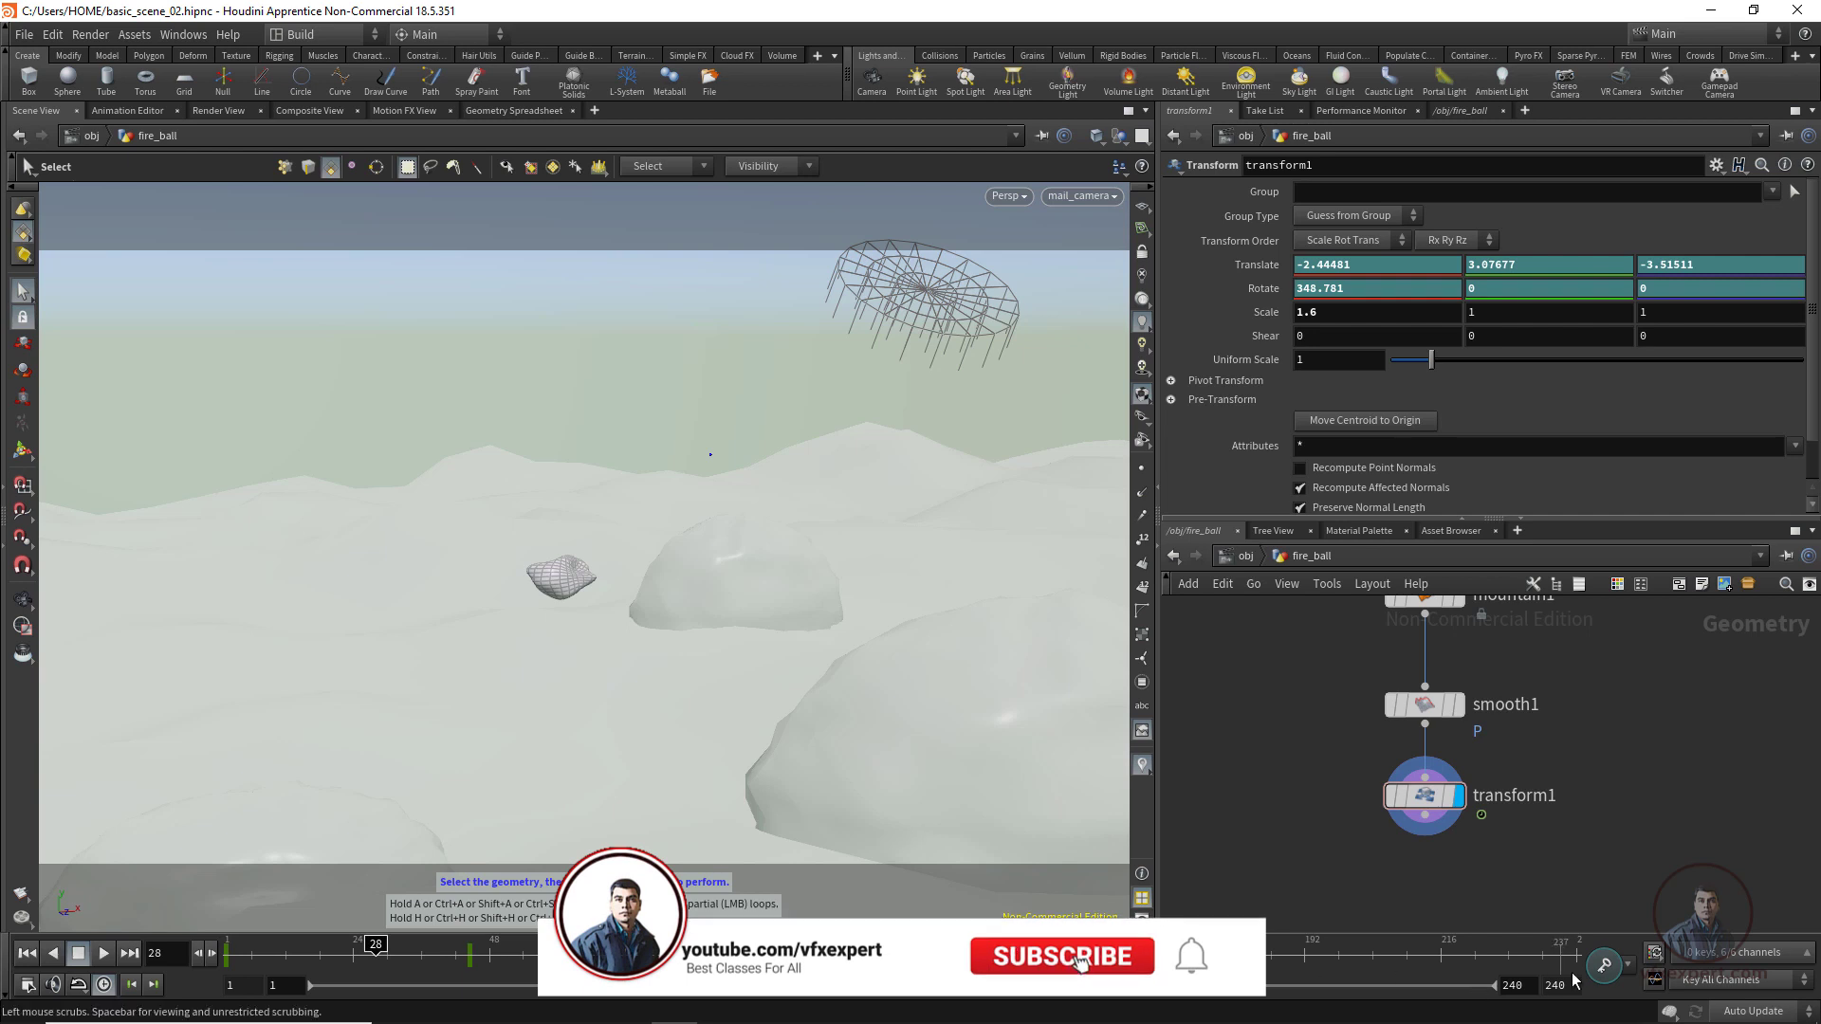
# Open the fire ball's translate and rotate channels in the Animation Editor and fit all the curves in the graph.
pyautogui.click(1655, 982)
pyautogui.moveTo(1248, 533); pyautogui.dragTo(1039, 254)
pyautogui.press('h')
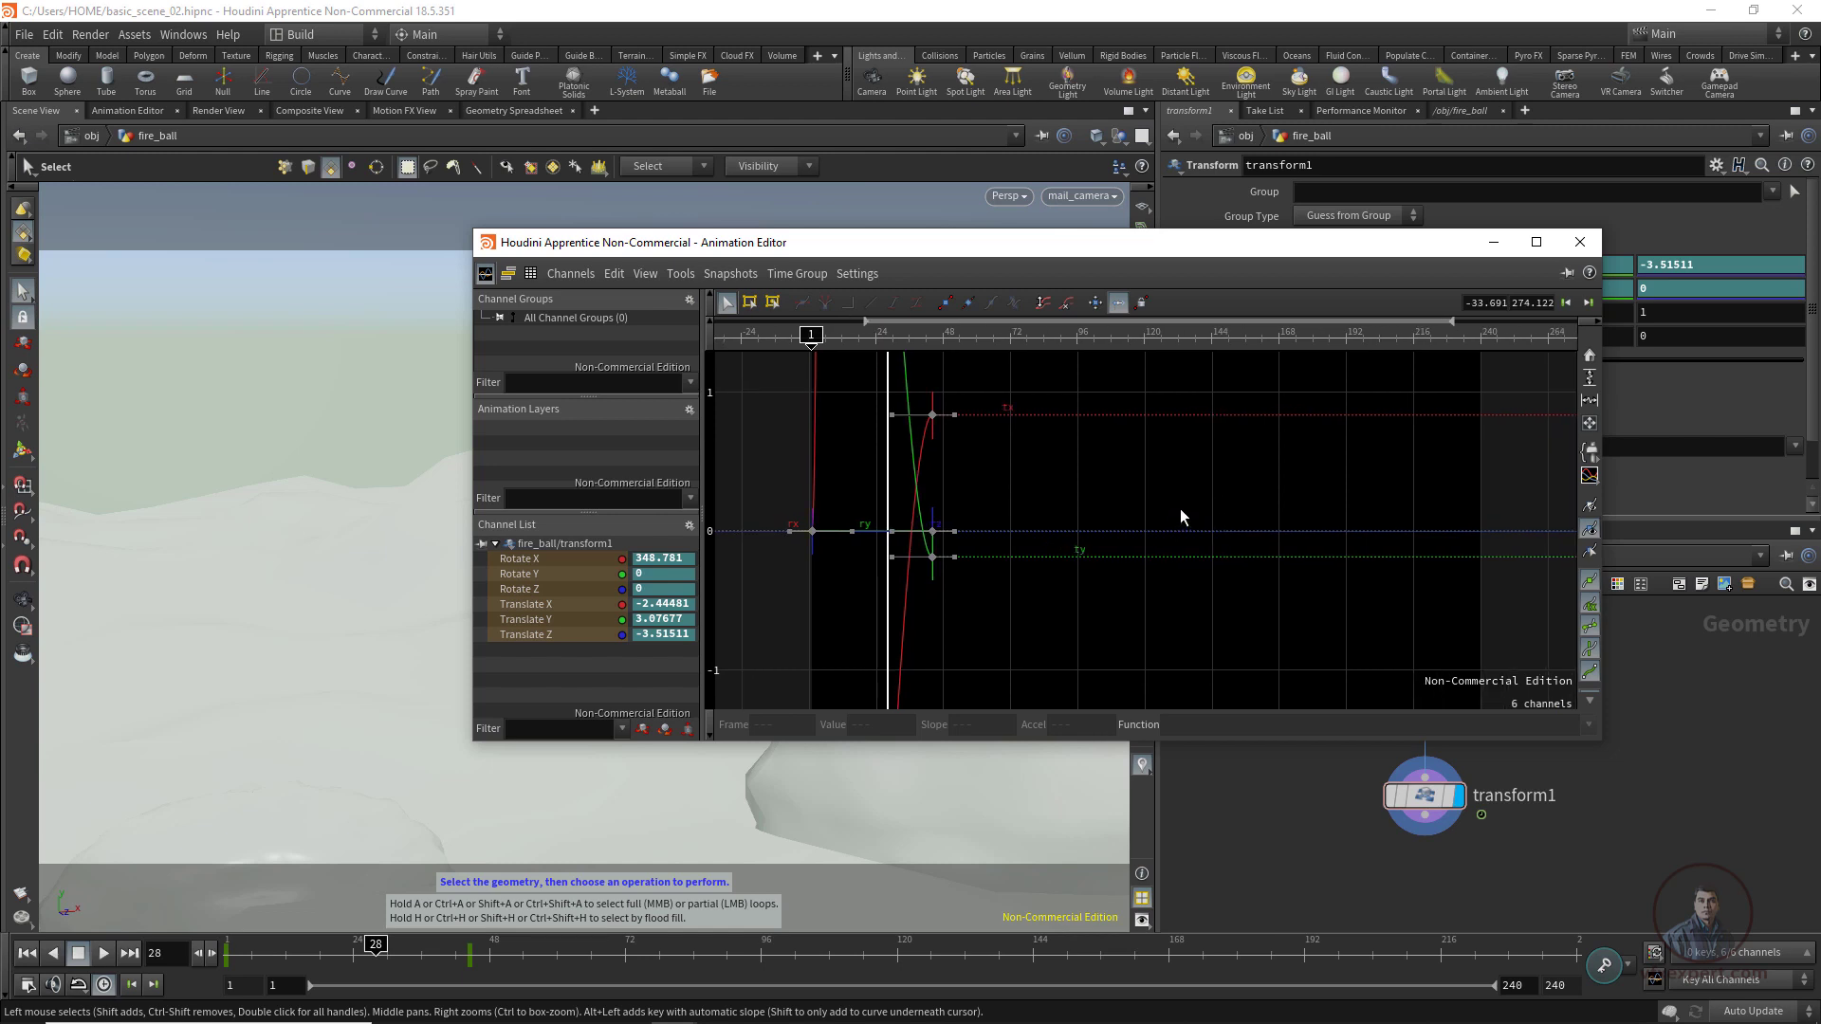
pyautogui.press('v')
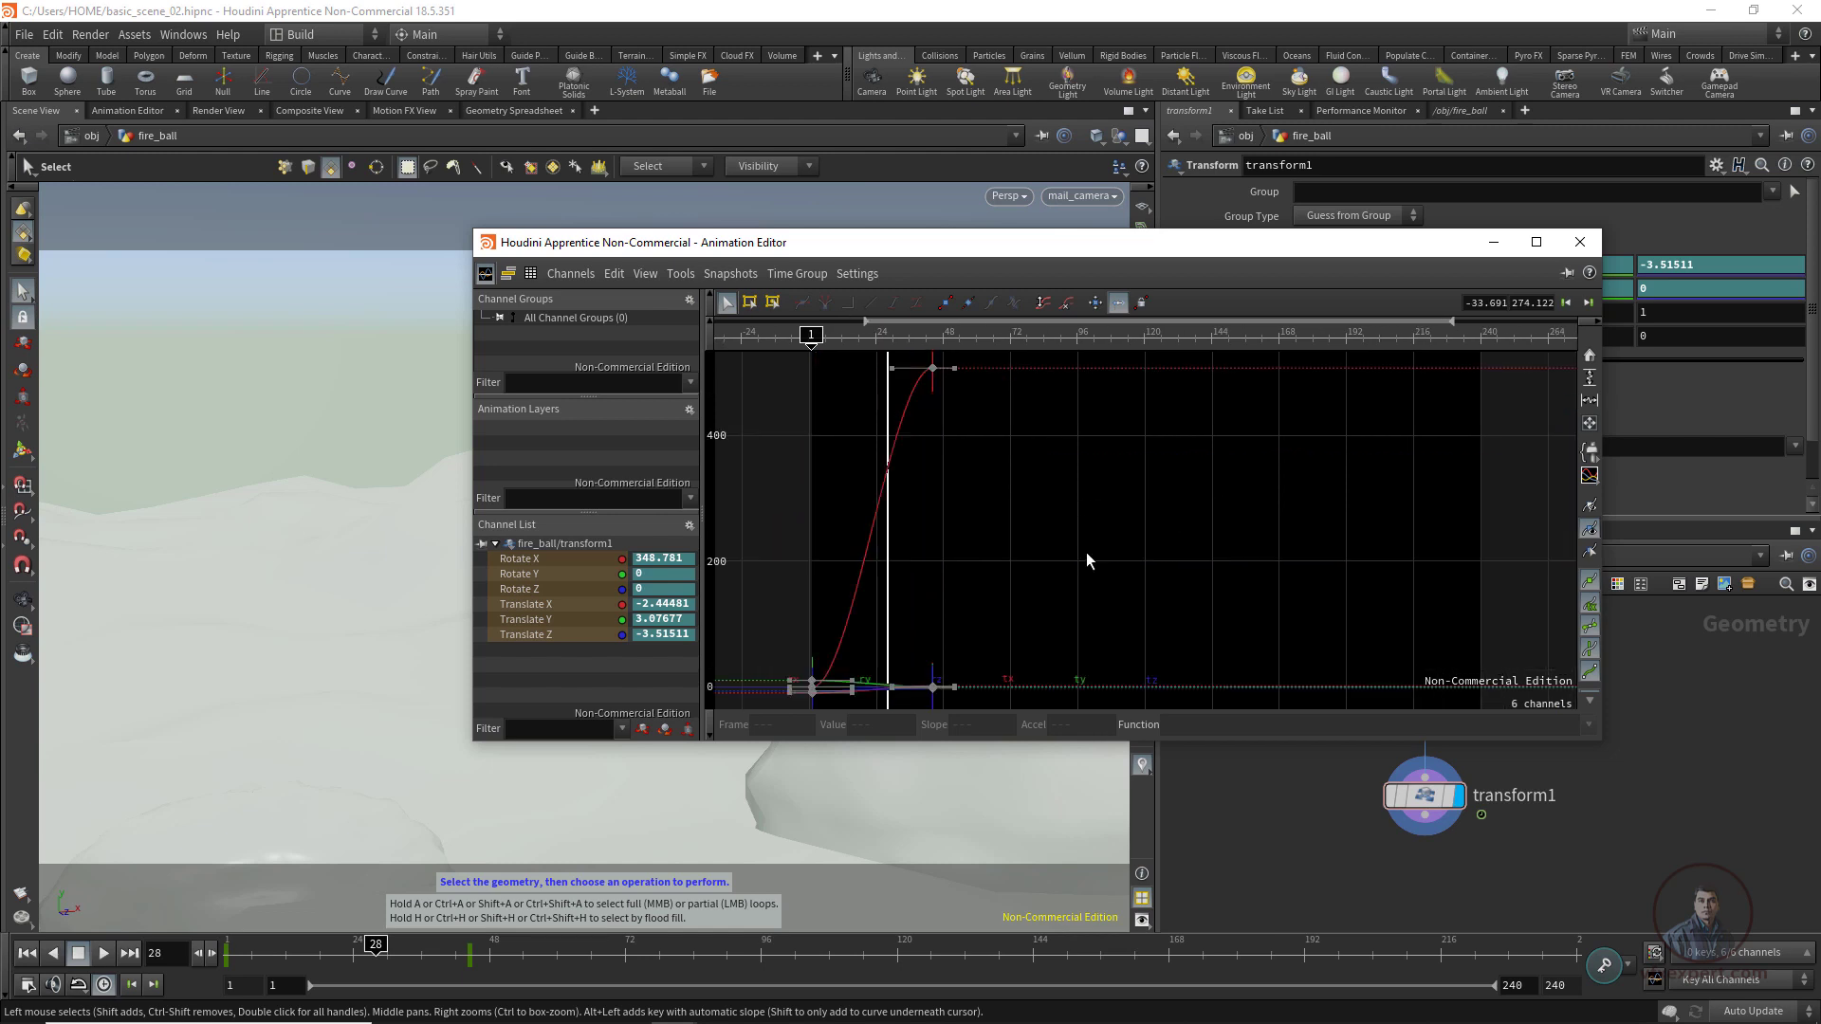
# Select all keys of the six fire ball channels at frames 1 and 44 and make their curves straight.
pyautogui.scroll(-3, 1030, 583)
pyautogui.scroll(2, 1021, 571)
pyautogui.moveTo(1028, 546); pyautogui.dragTo(1150, 511, button='middle')
pyautogui.scroll(-2, 1084, 502)
pyautogui.scroll(2, 1031, 435)
pyautogui.scroll(-2, 1162, 531)
pyautogui.scroll(2, 1153, 501)
pyautogui.scroll(-2, 1154, 505)
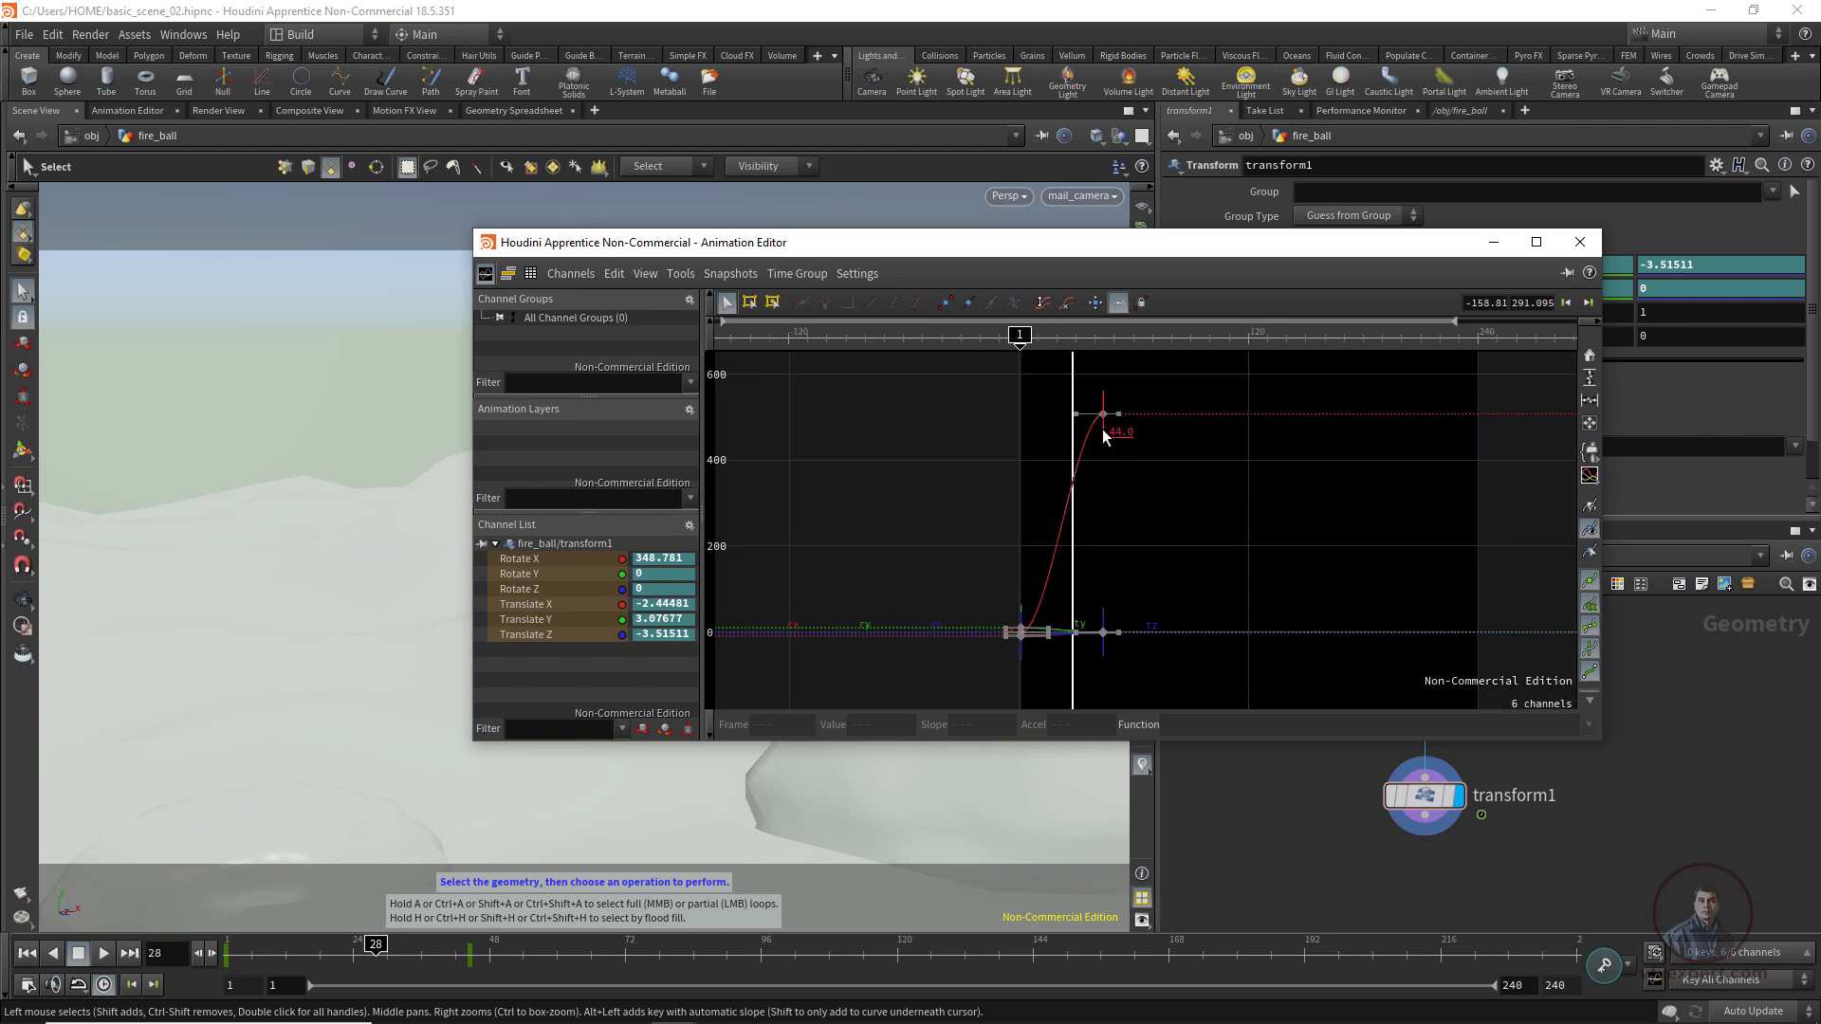
pyautogui.scroll(1, 1162, 461)
pyautogui.moveTo(1004, 375); pyautogui.dragTo(1290, 719)
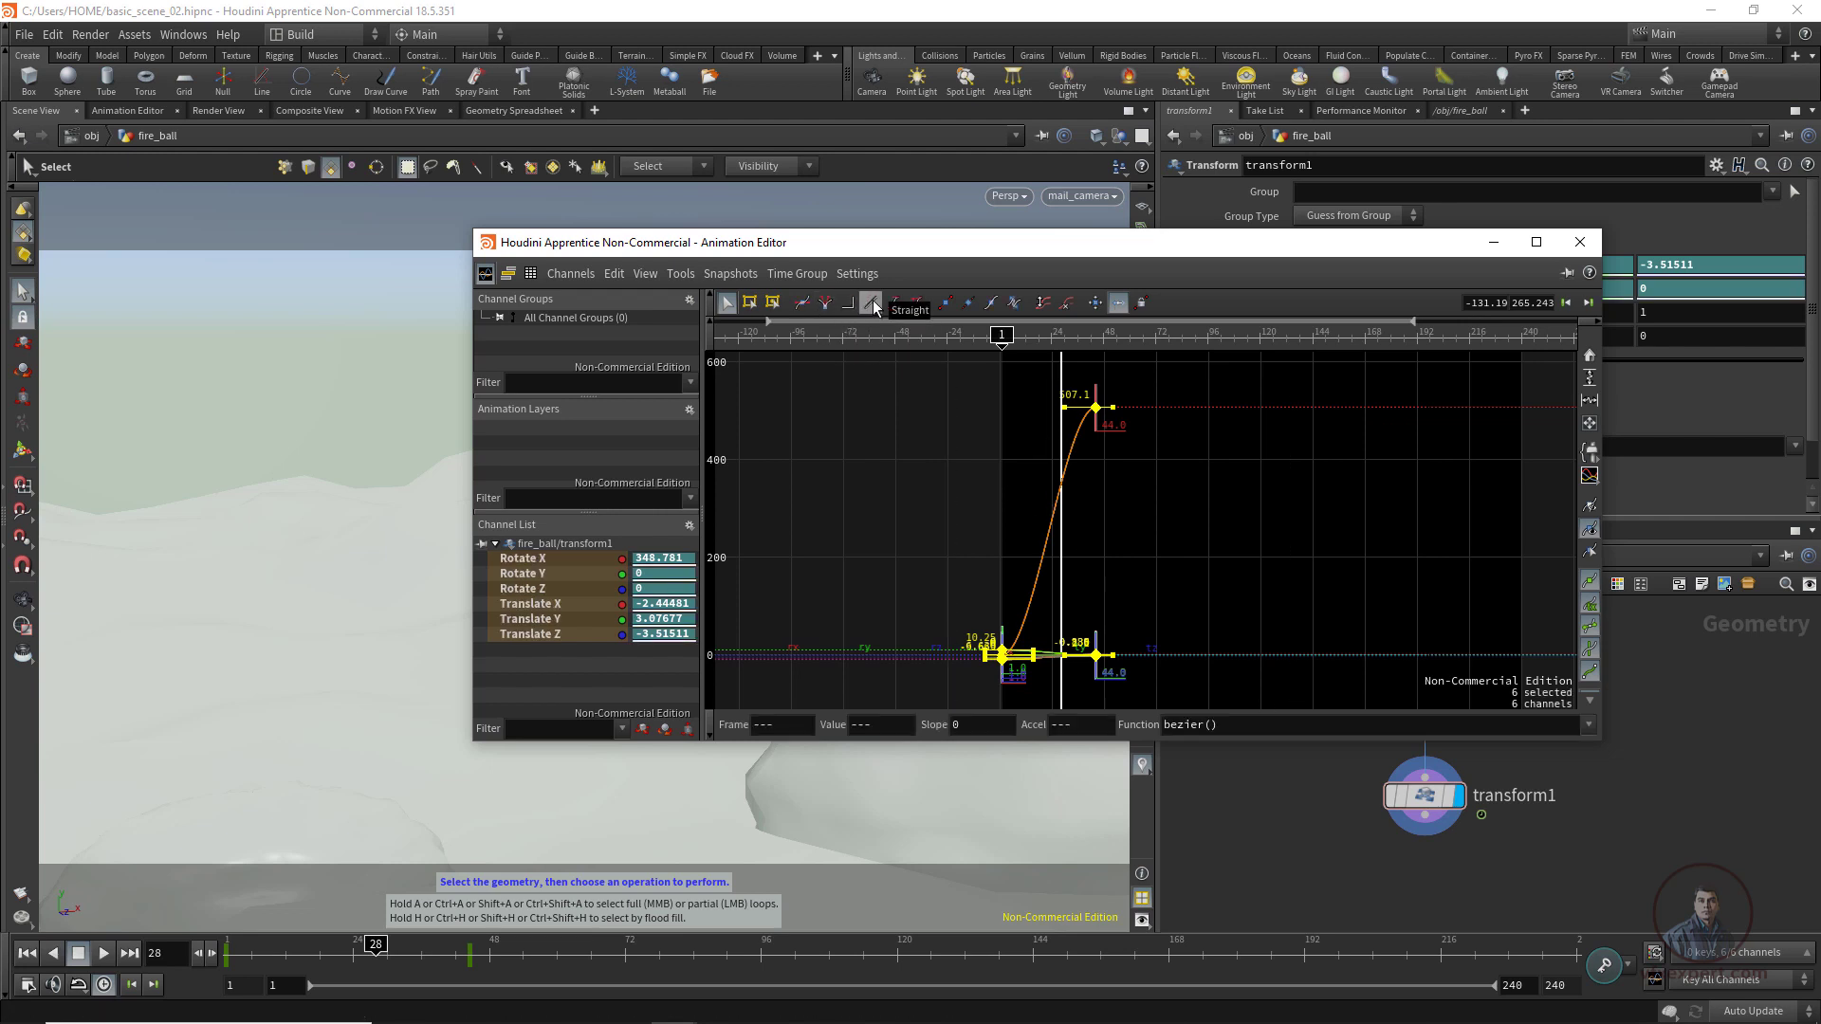
pyautogui.click(871, 304)
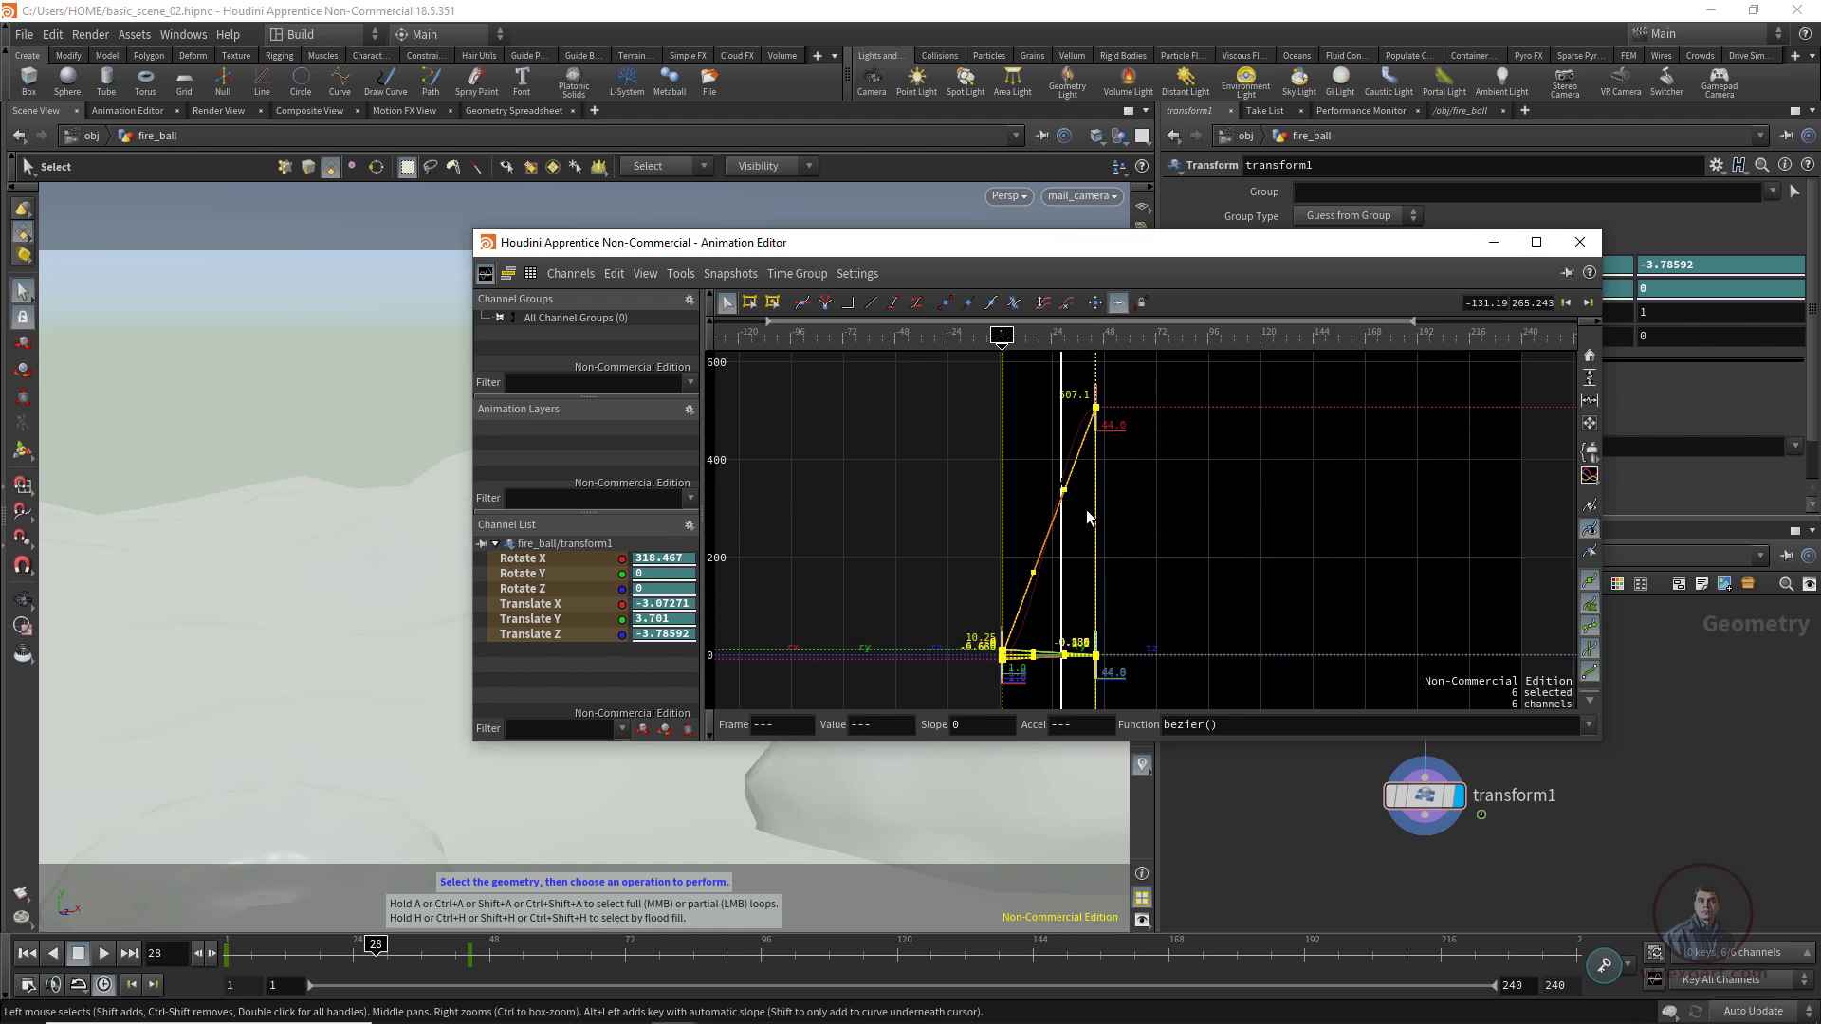
# Uncover the camera view and play the animation from frame 1 to review the constant-speed fall.
pyautogui.moveTo(1231, 246); pyautogui.dragTo(1488, 92)
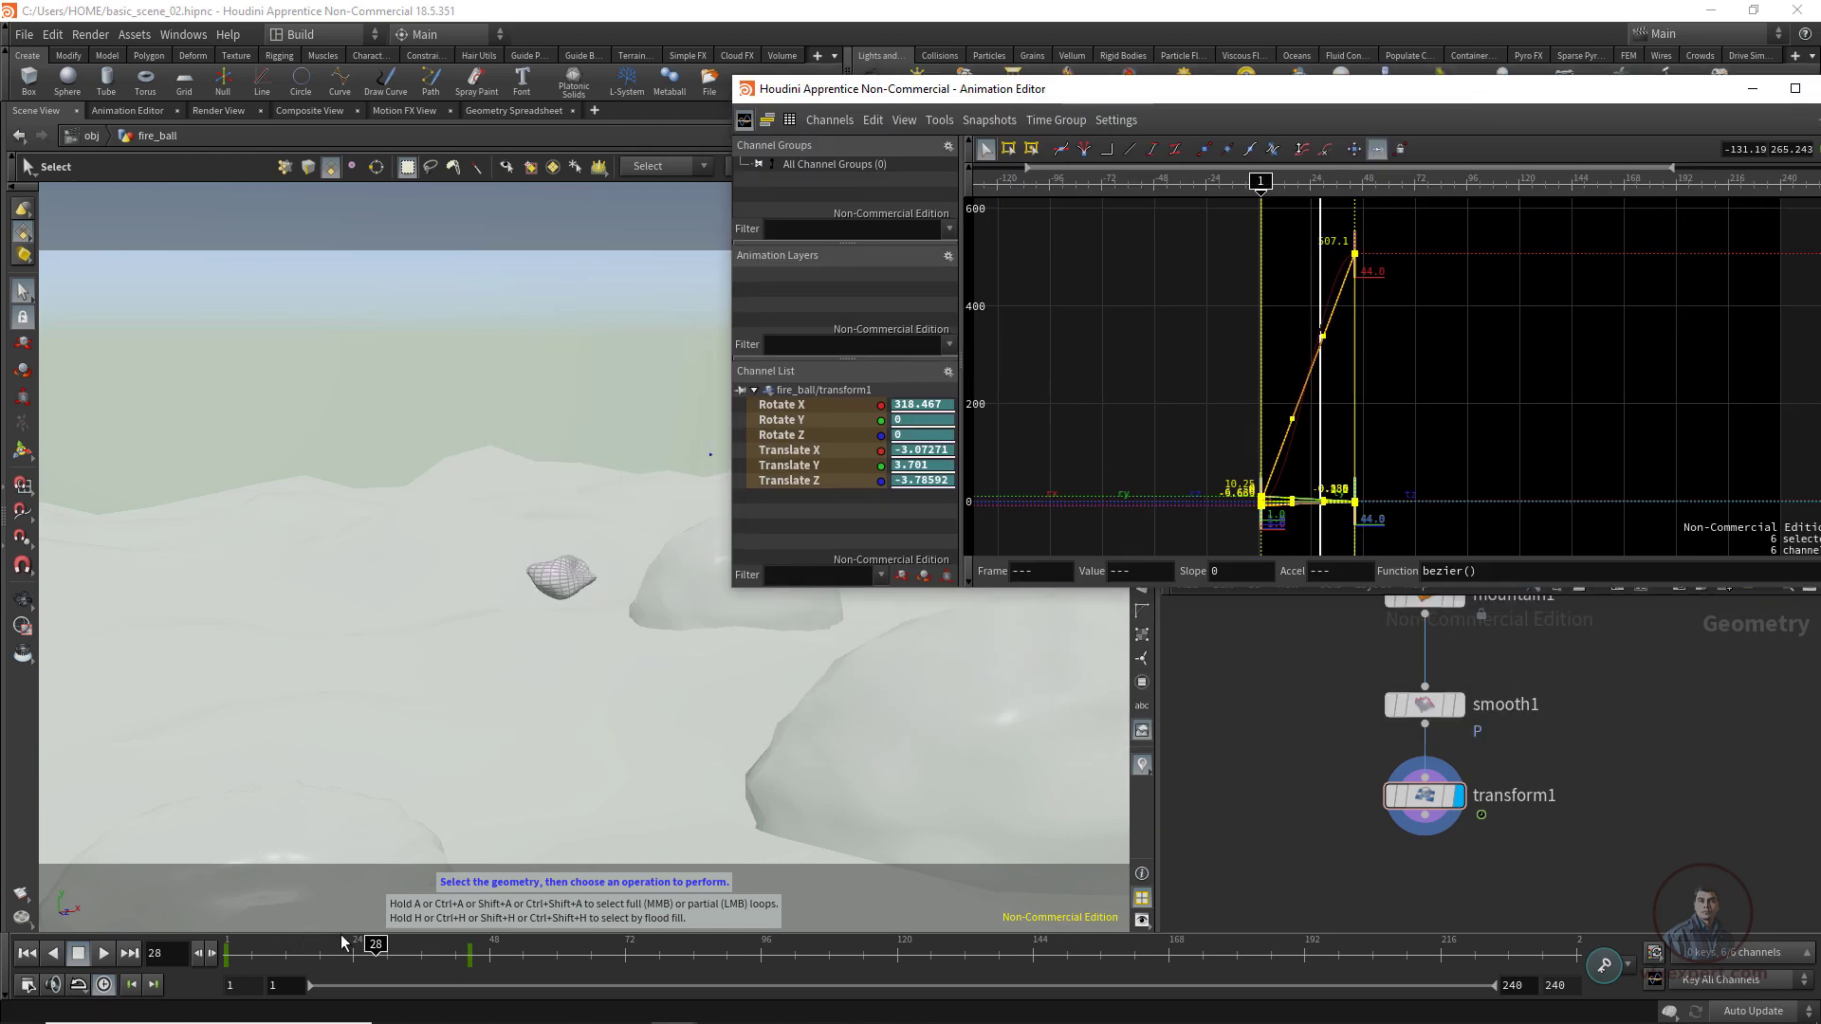
pyautogui.click(26, 953)
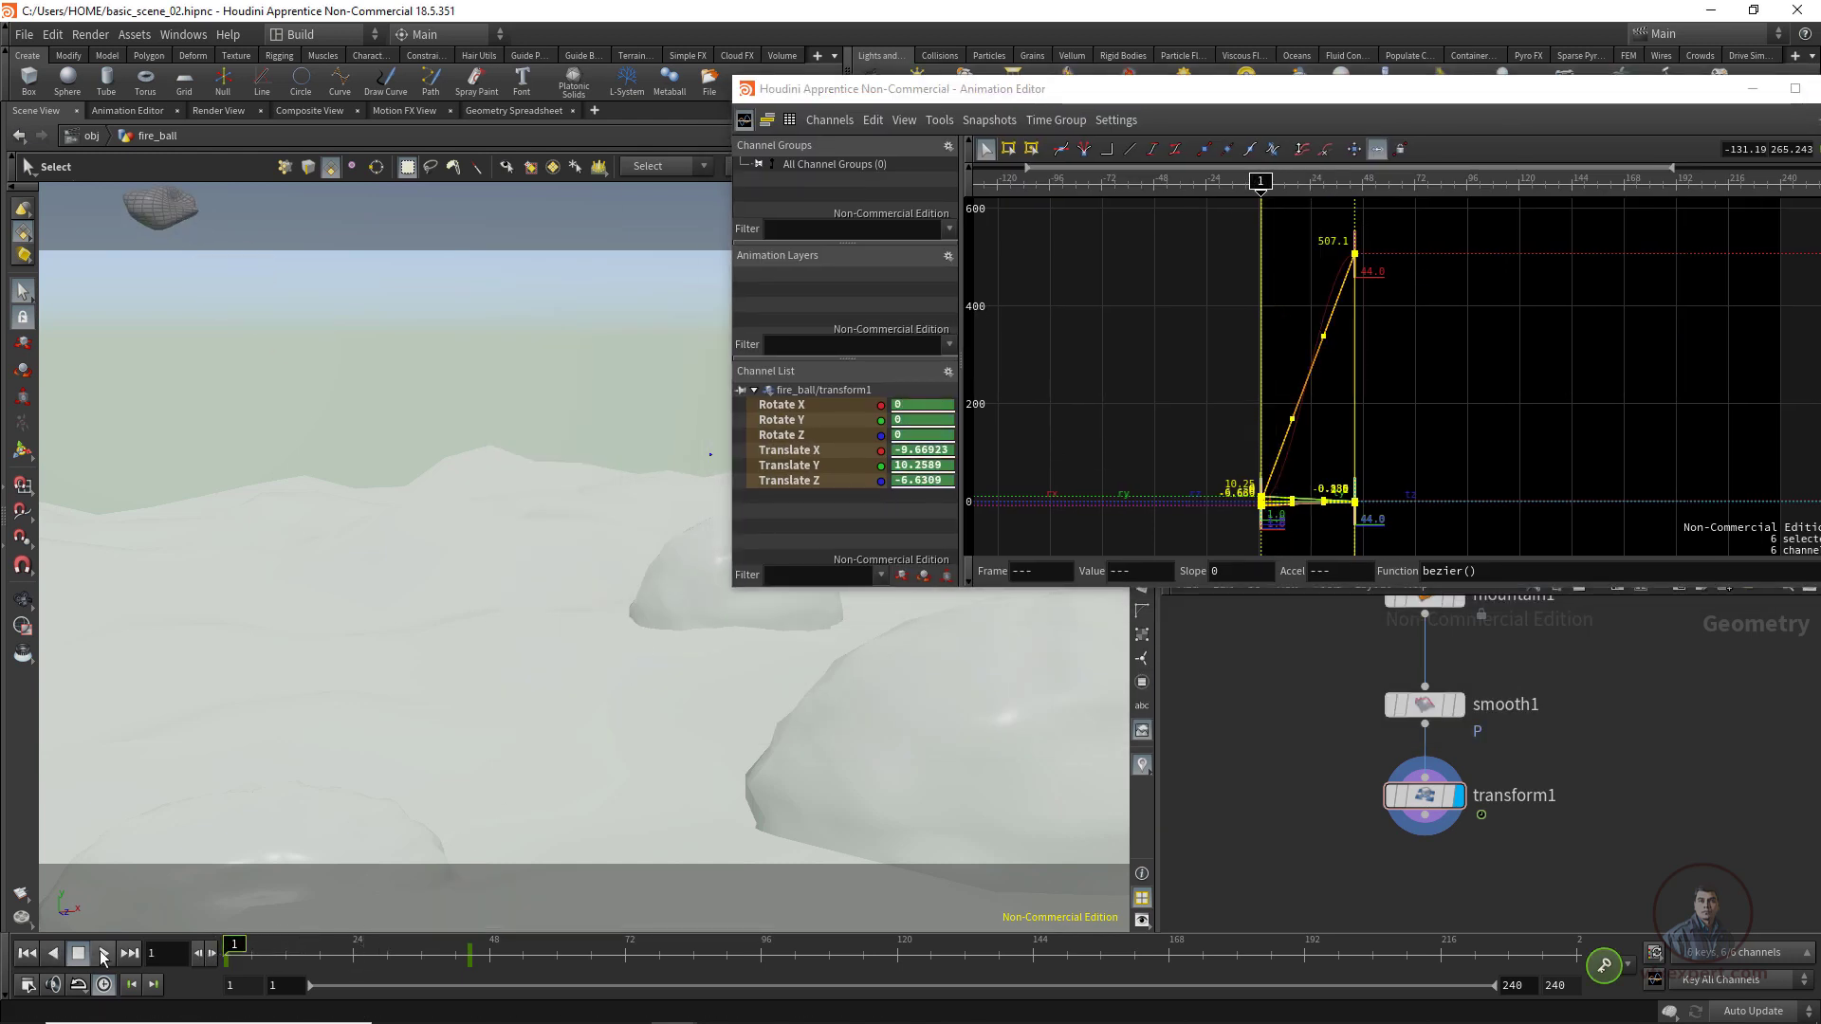
pyautogui.click(103, 953)
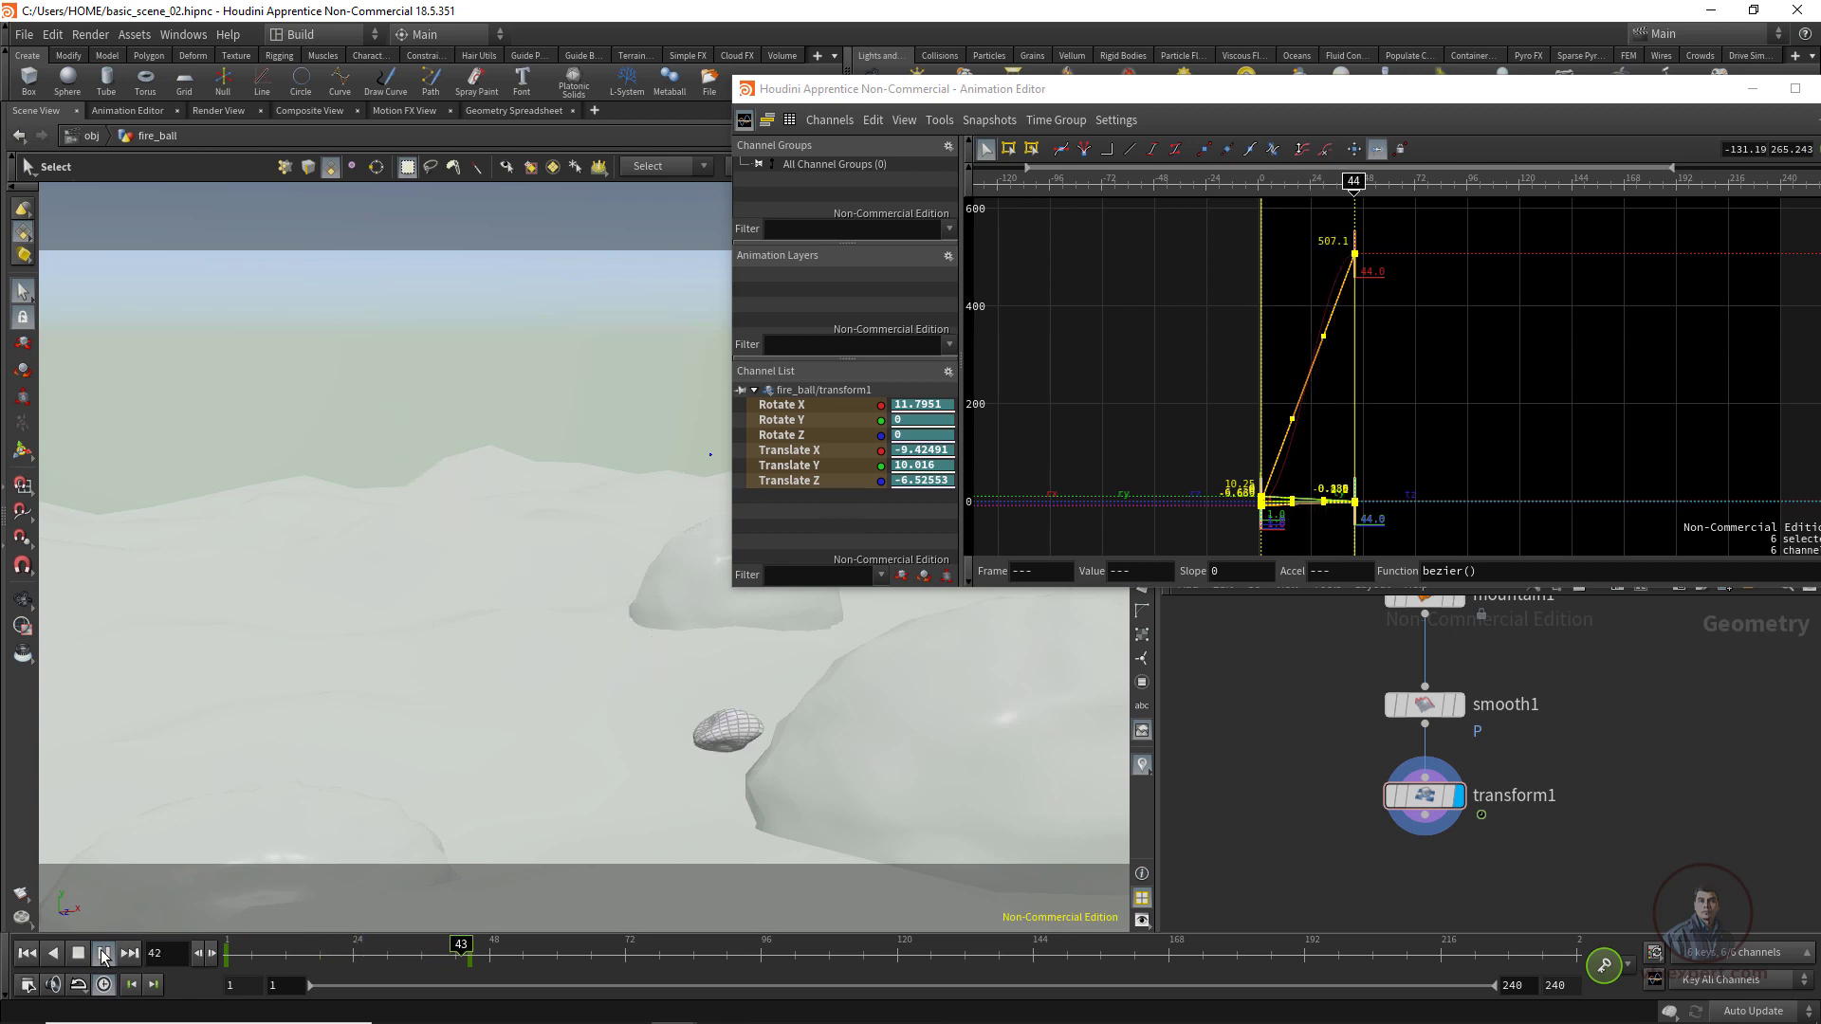
pyautogui.click(104, 953)
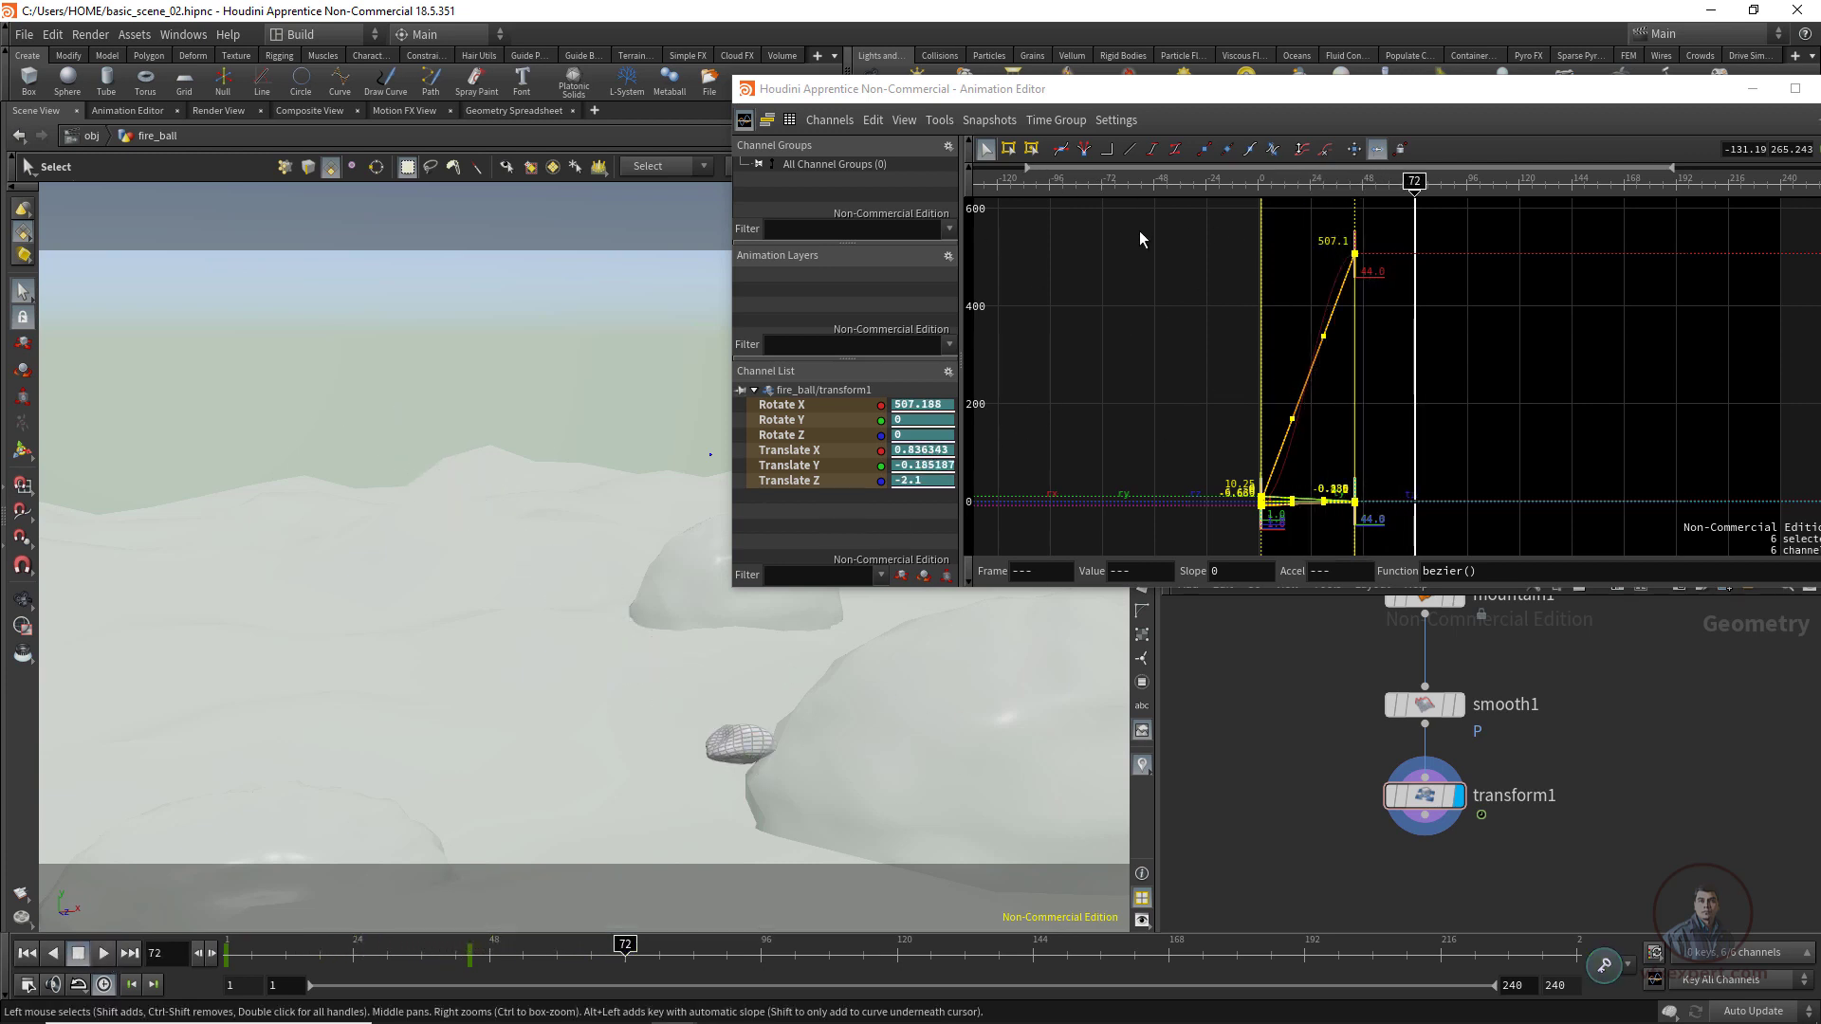
# In the dope sheet, move the fire ball's end keys to about frame 29 and play the animation from frame 1.
pyautogui.press('Tab')
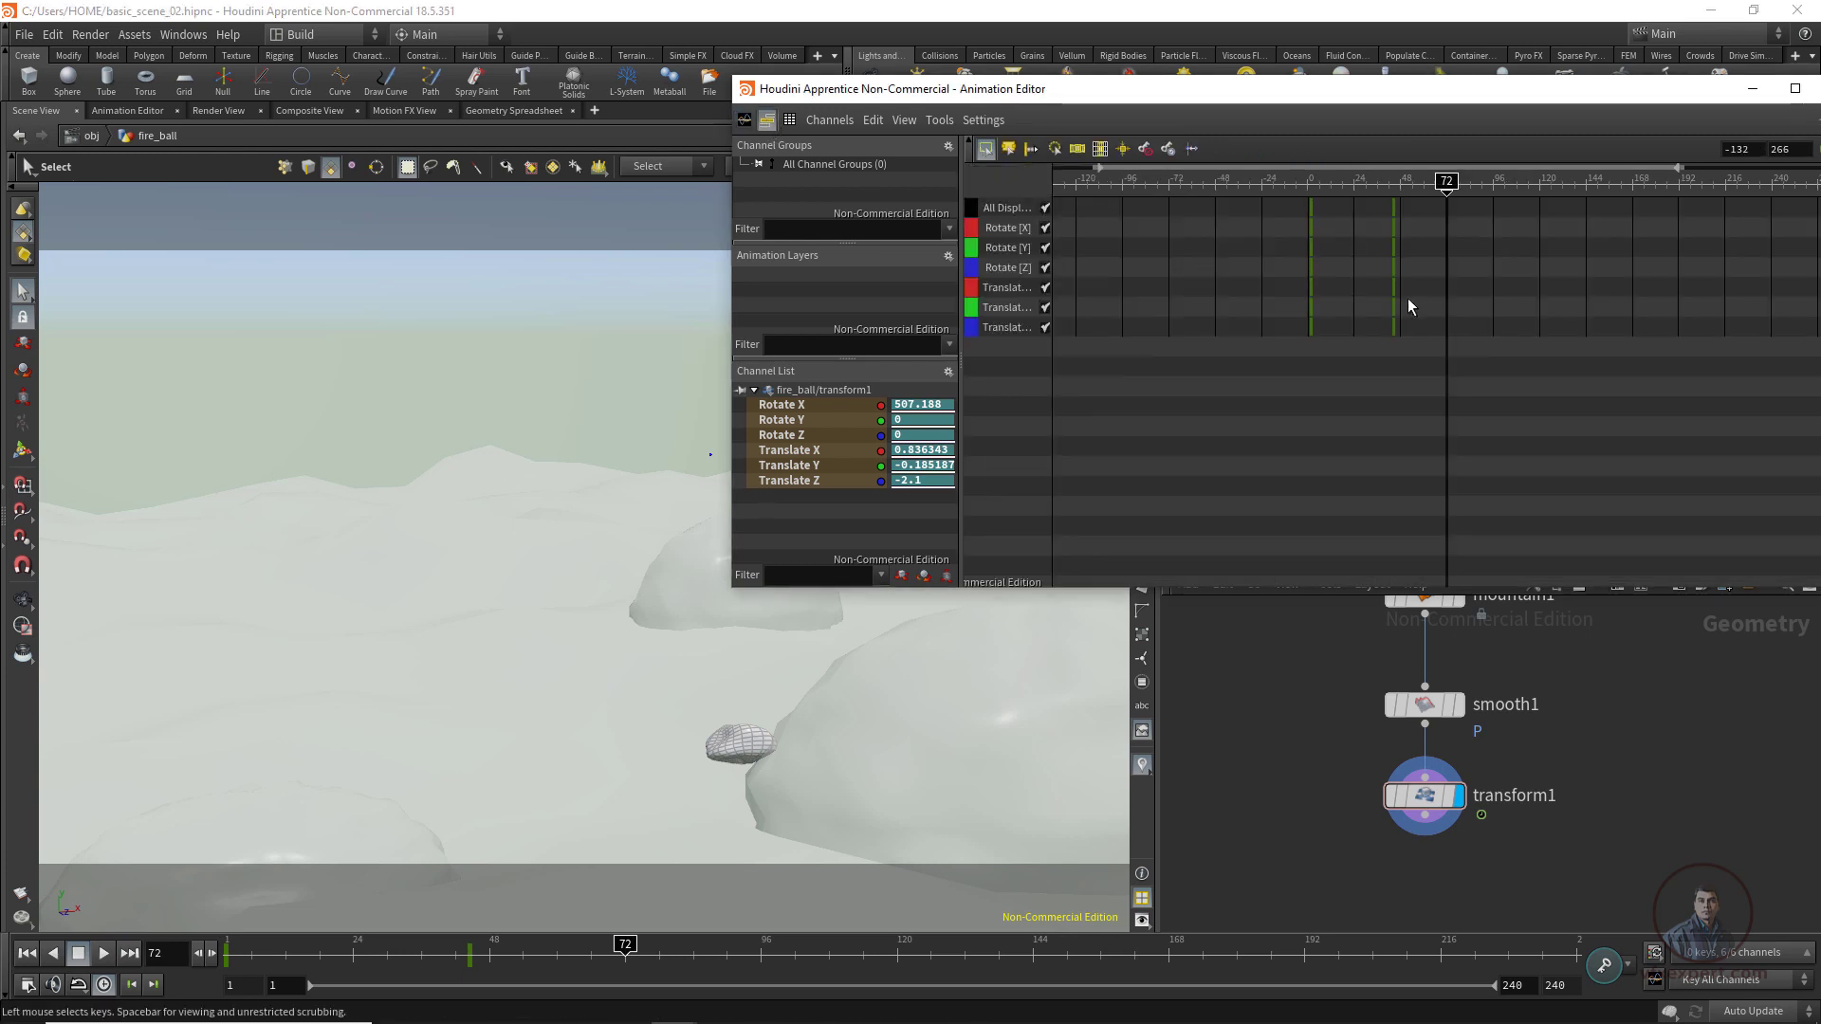
pyautogui.moveTo(1443, 187); pyautogui.dragTo(1364, 322)
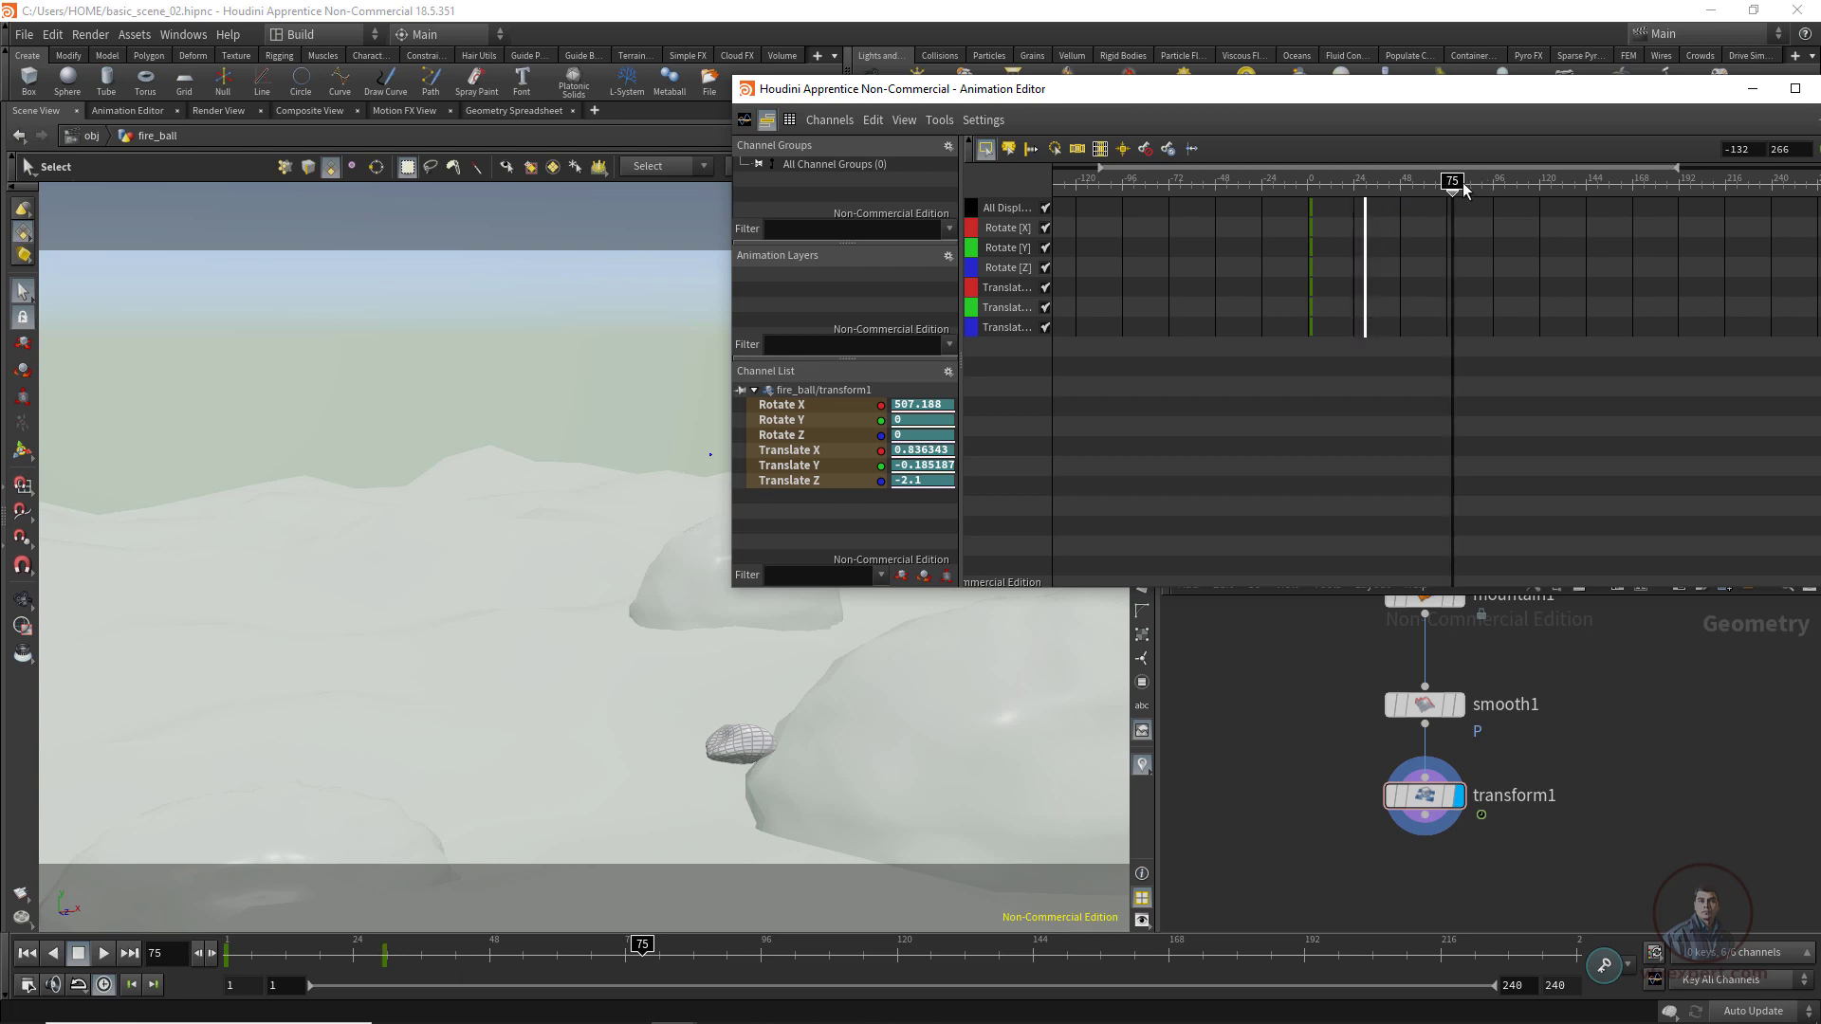
pyautogui.click(31, 954)
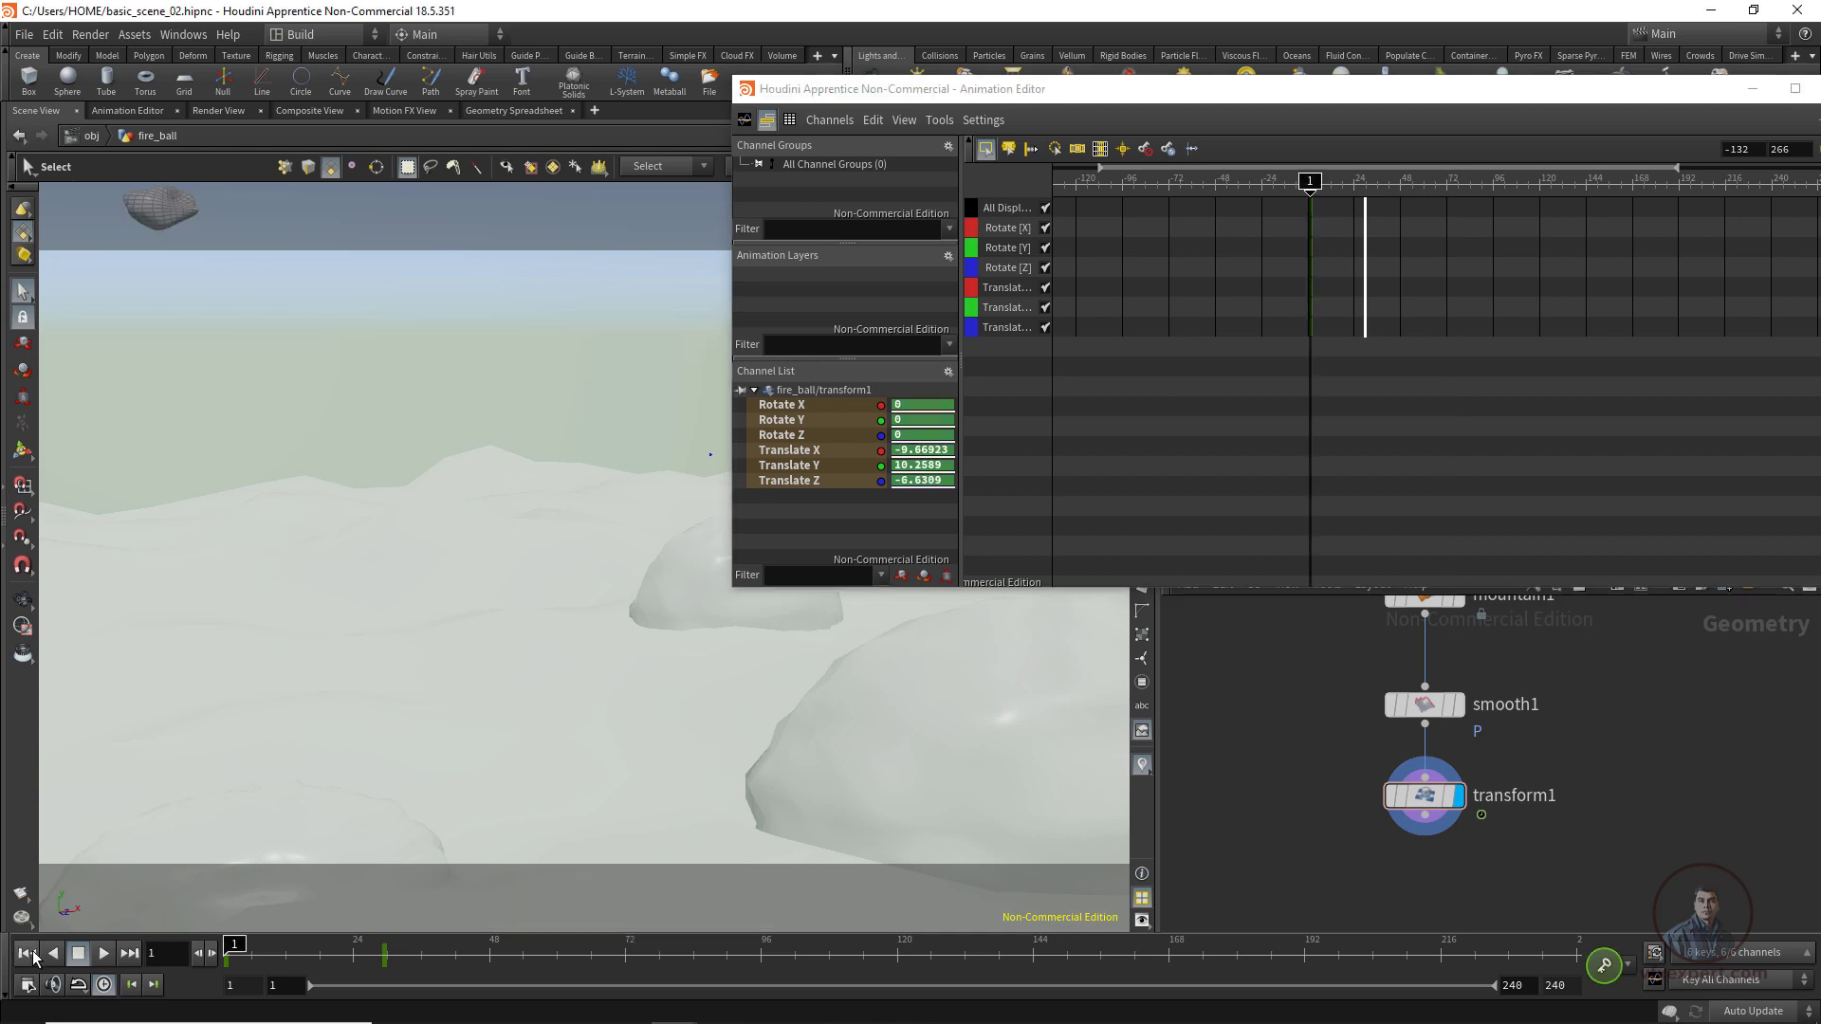
pyautogui.click(106, 954)
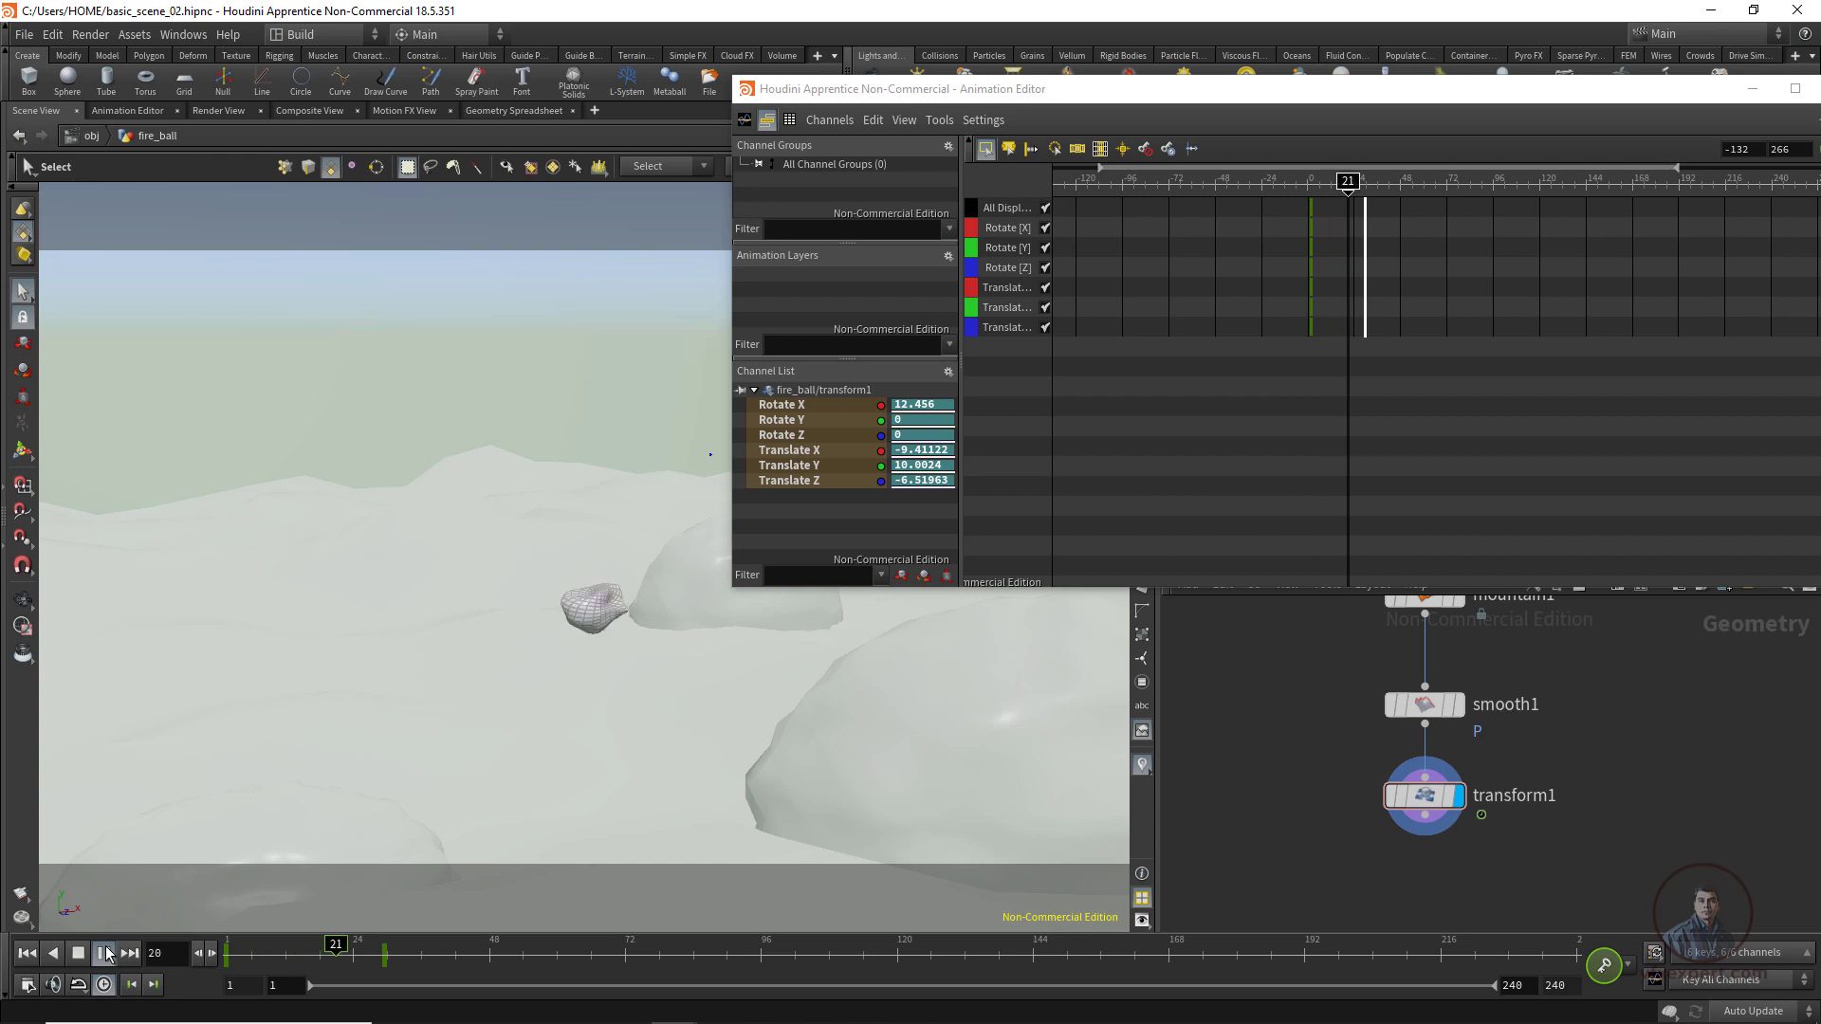
pyautogui.click(106, 954)
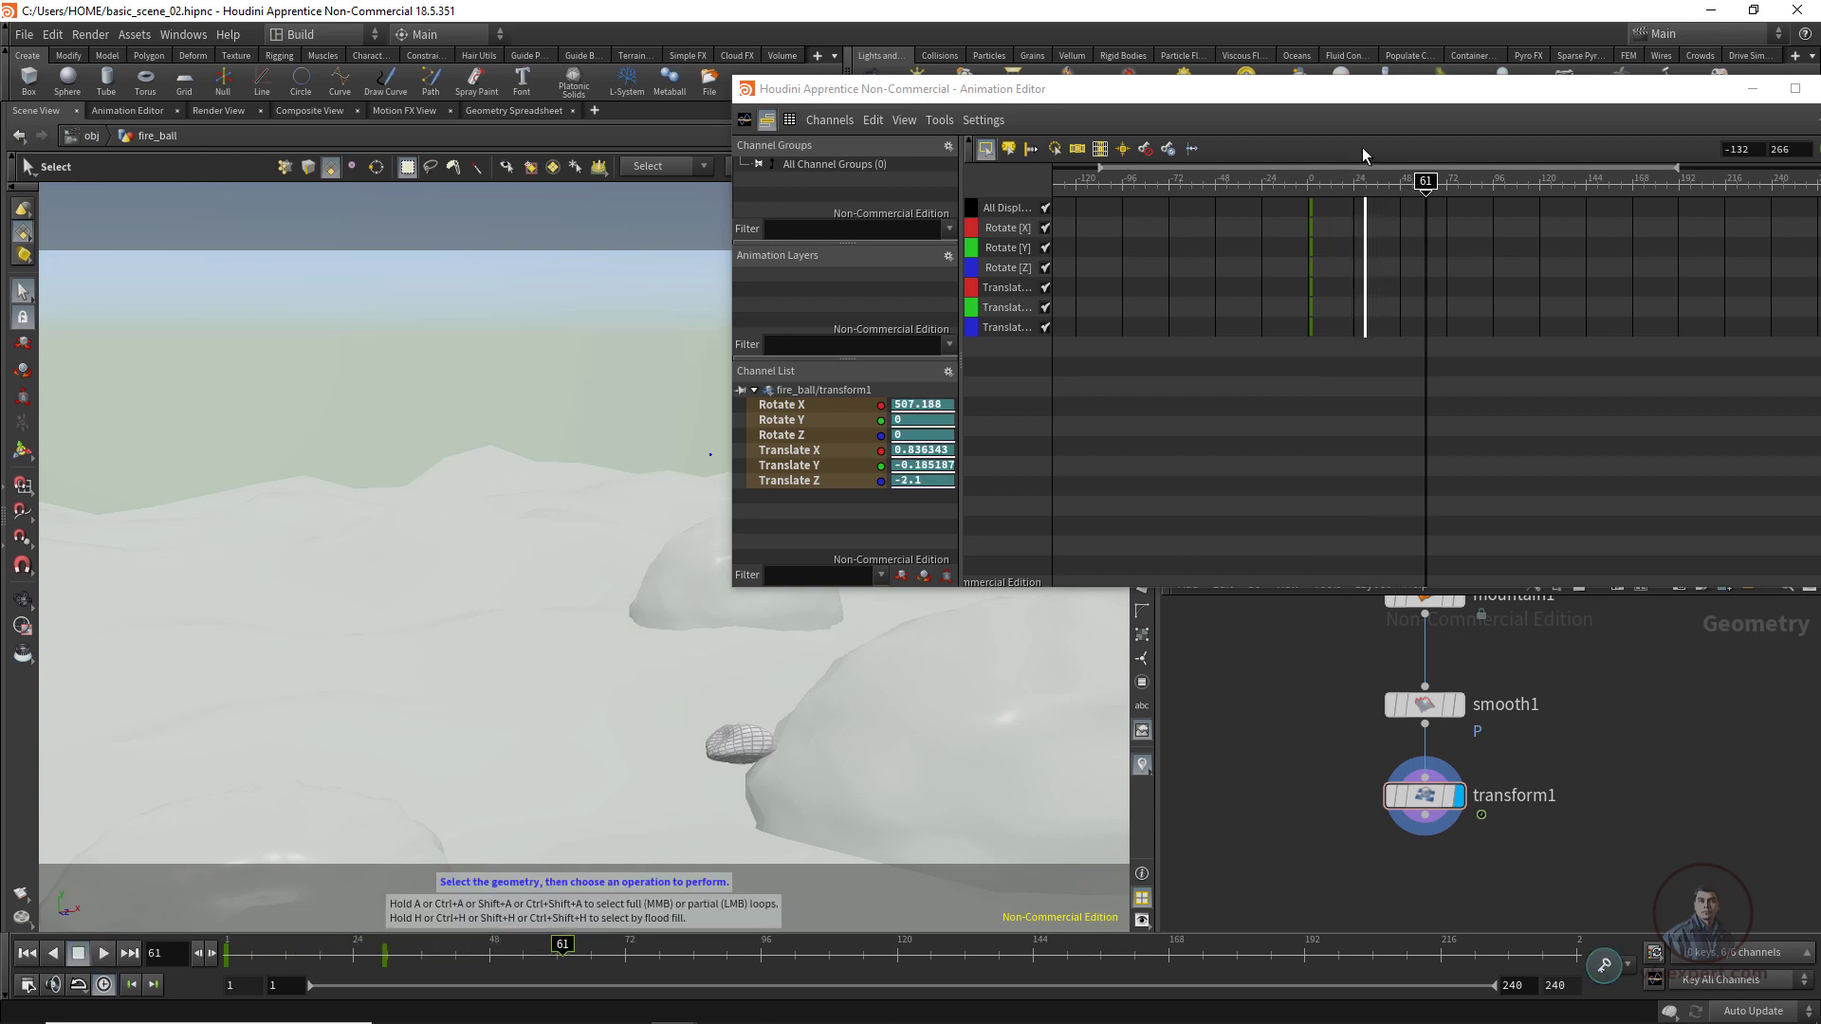
# Replay the fire ball's fall from the start to judge its speed.
pyautogui.click(1210, 199)
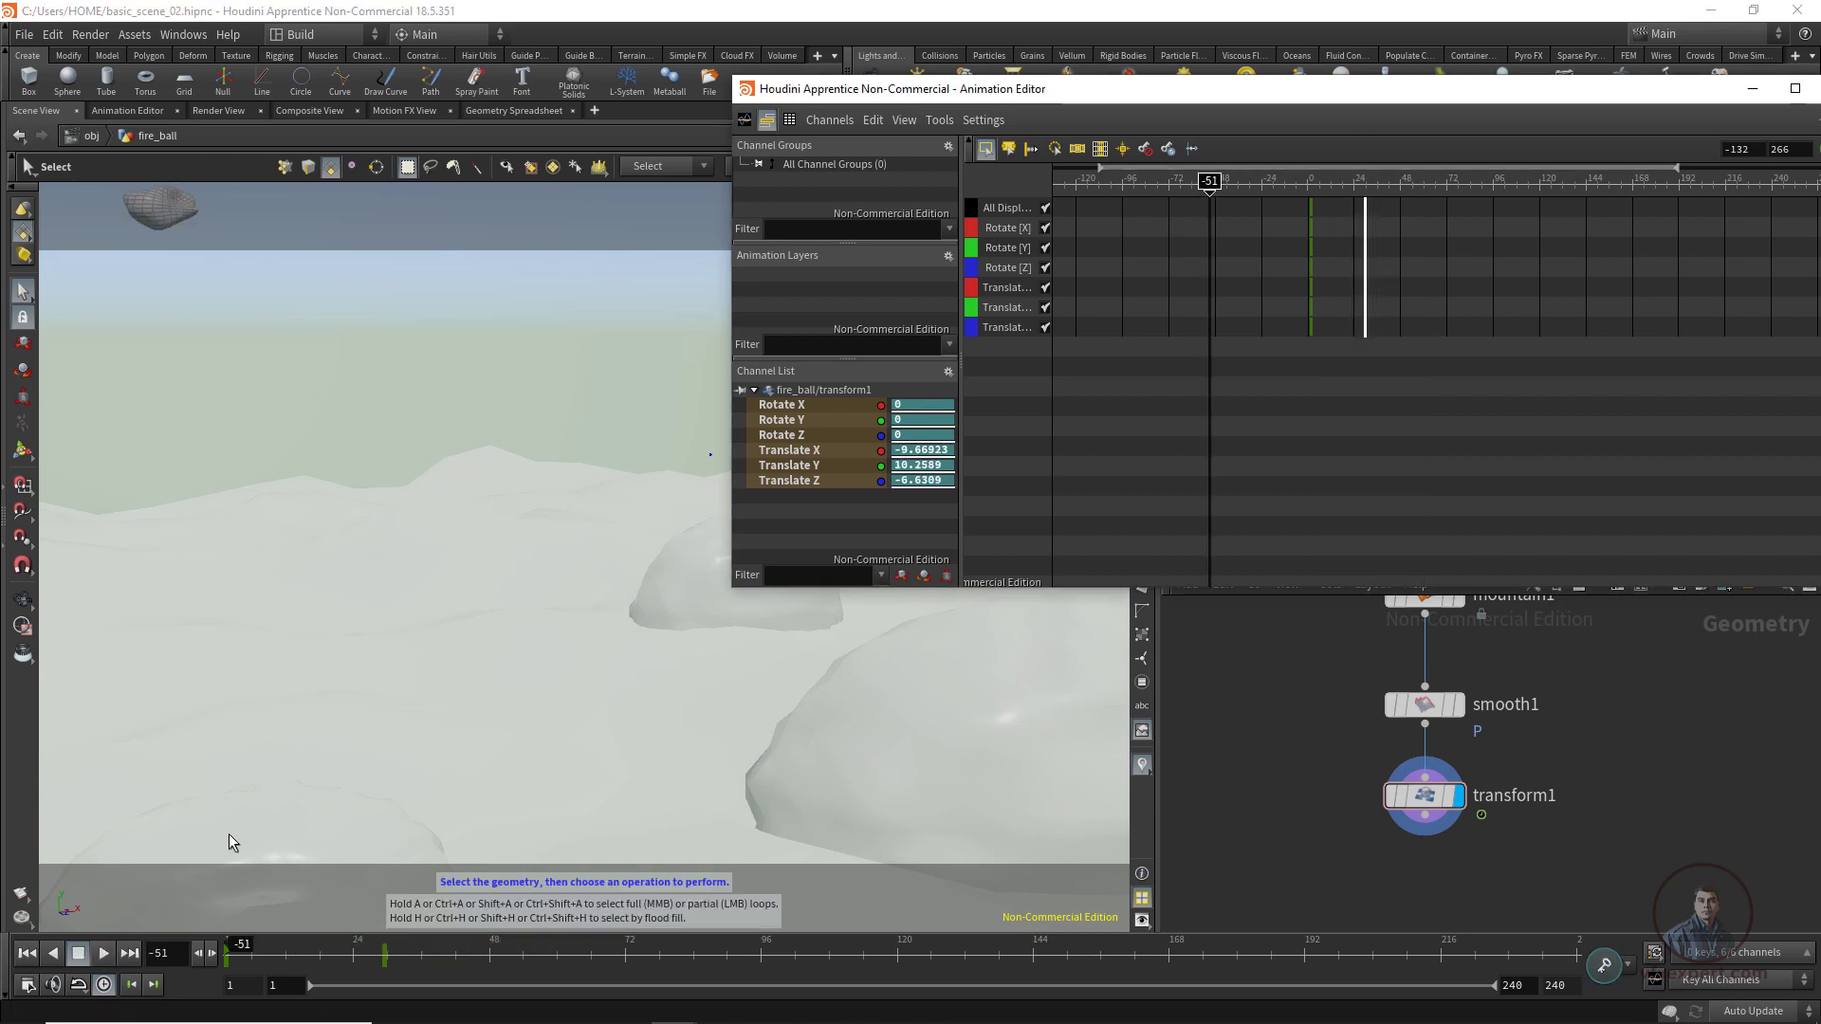
pyautogui.click(105, 953)
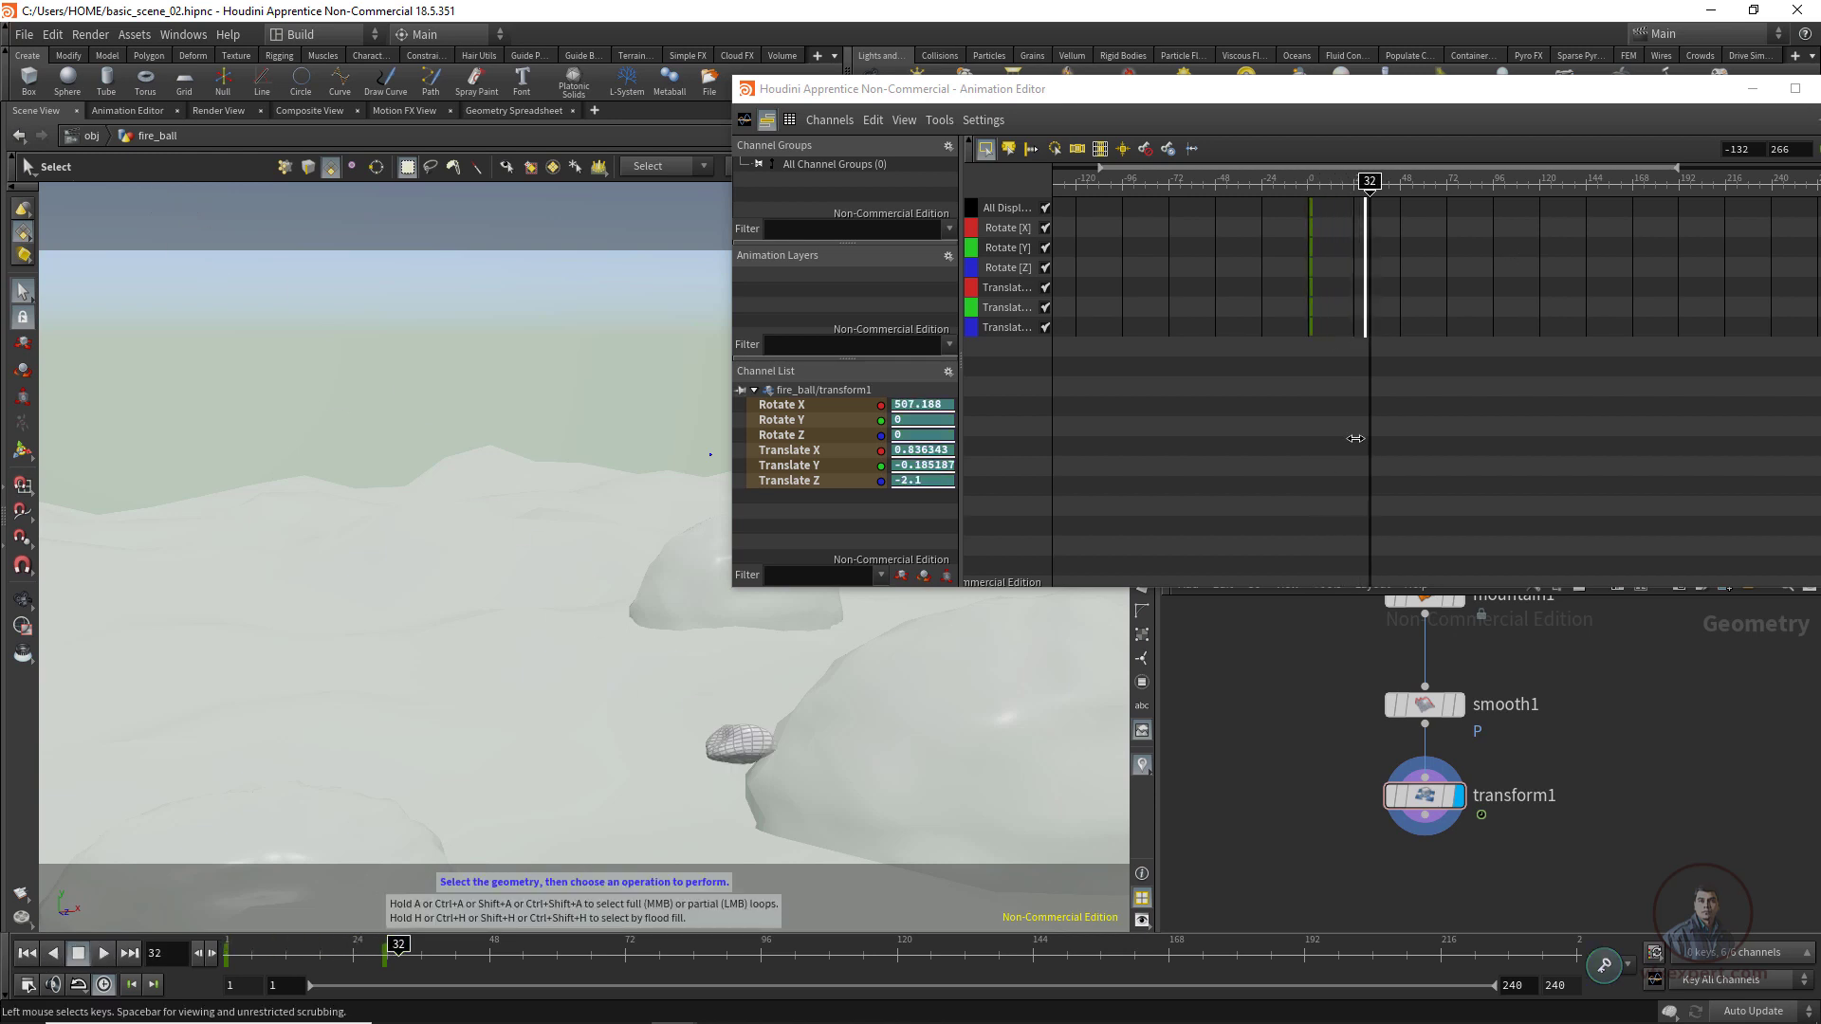
pyautogui.click(35, 956)
pyautogui.click(103, 953)
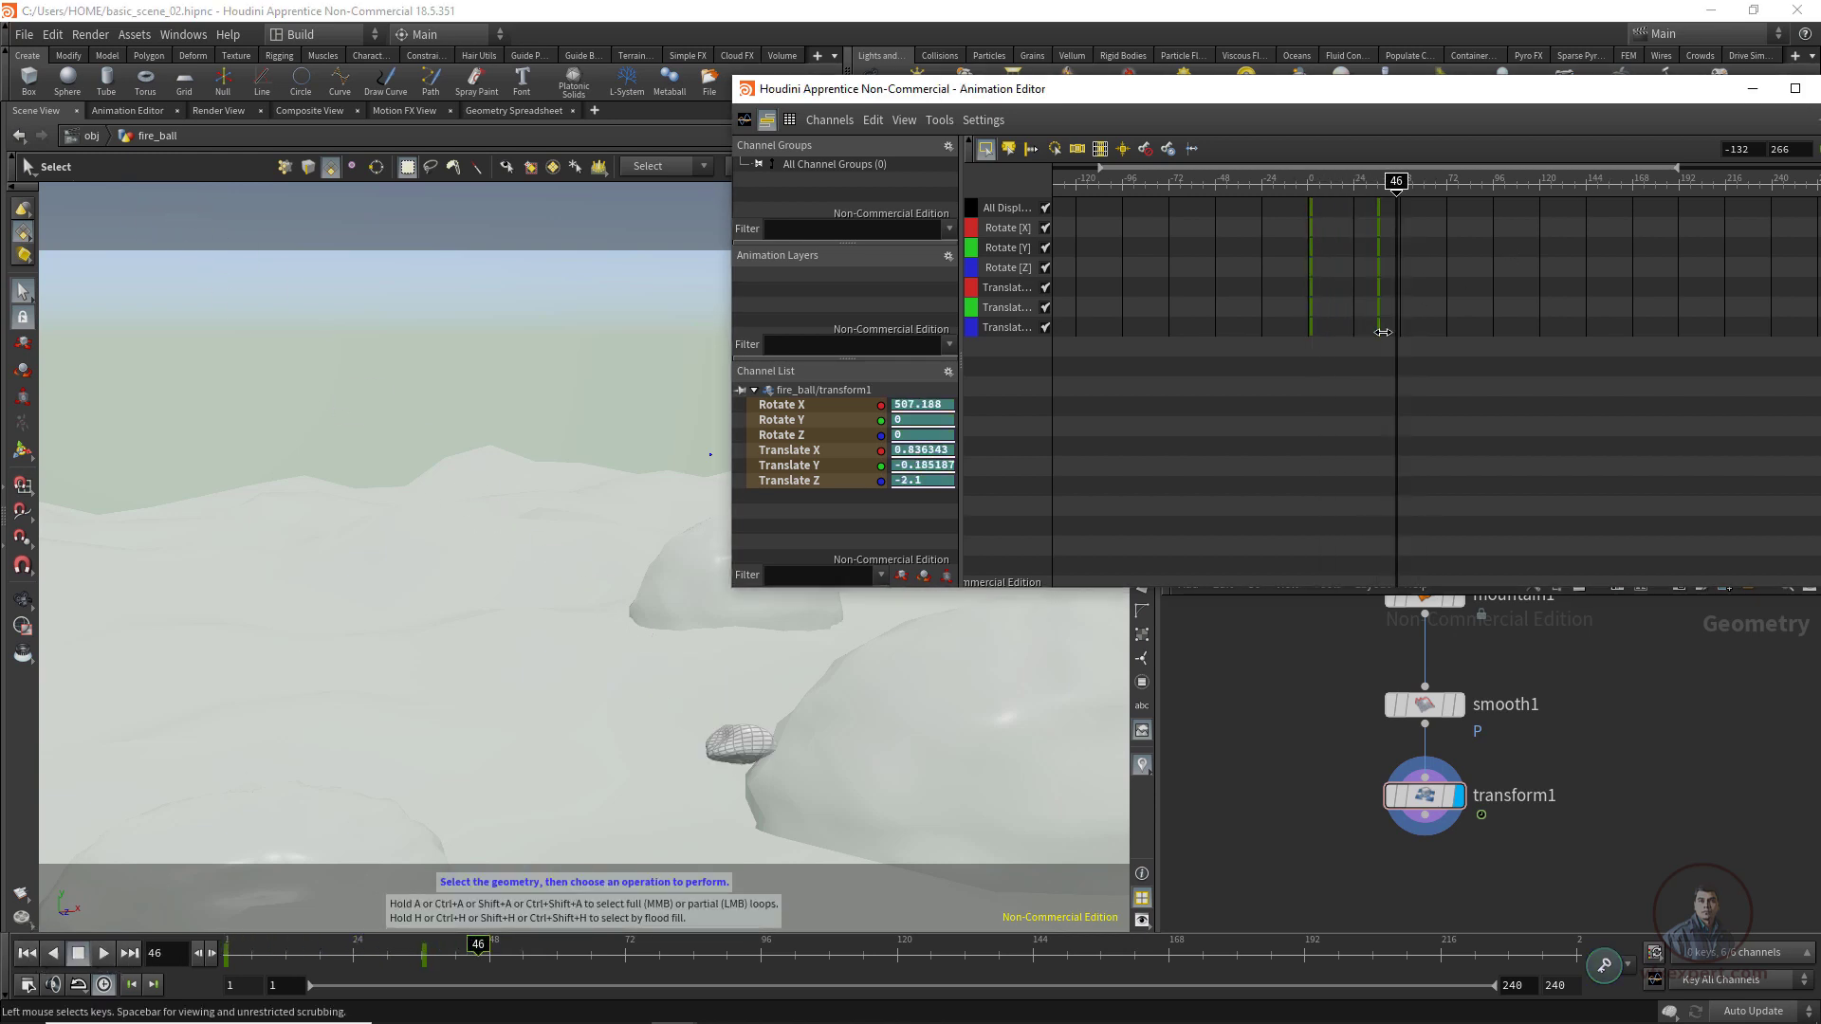
# Move the fire ball's end keys to about frame 39 in the dope sheet, replay the fall and close the Animation Editor.
pyautogui.moveTo(1378, 330); pyautogui.dragTo(1383, 329)
pyautogui.click(28, 954)
pyautogui.click(108, 951)
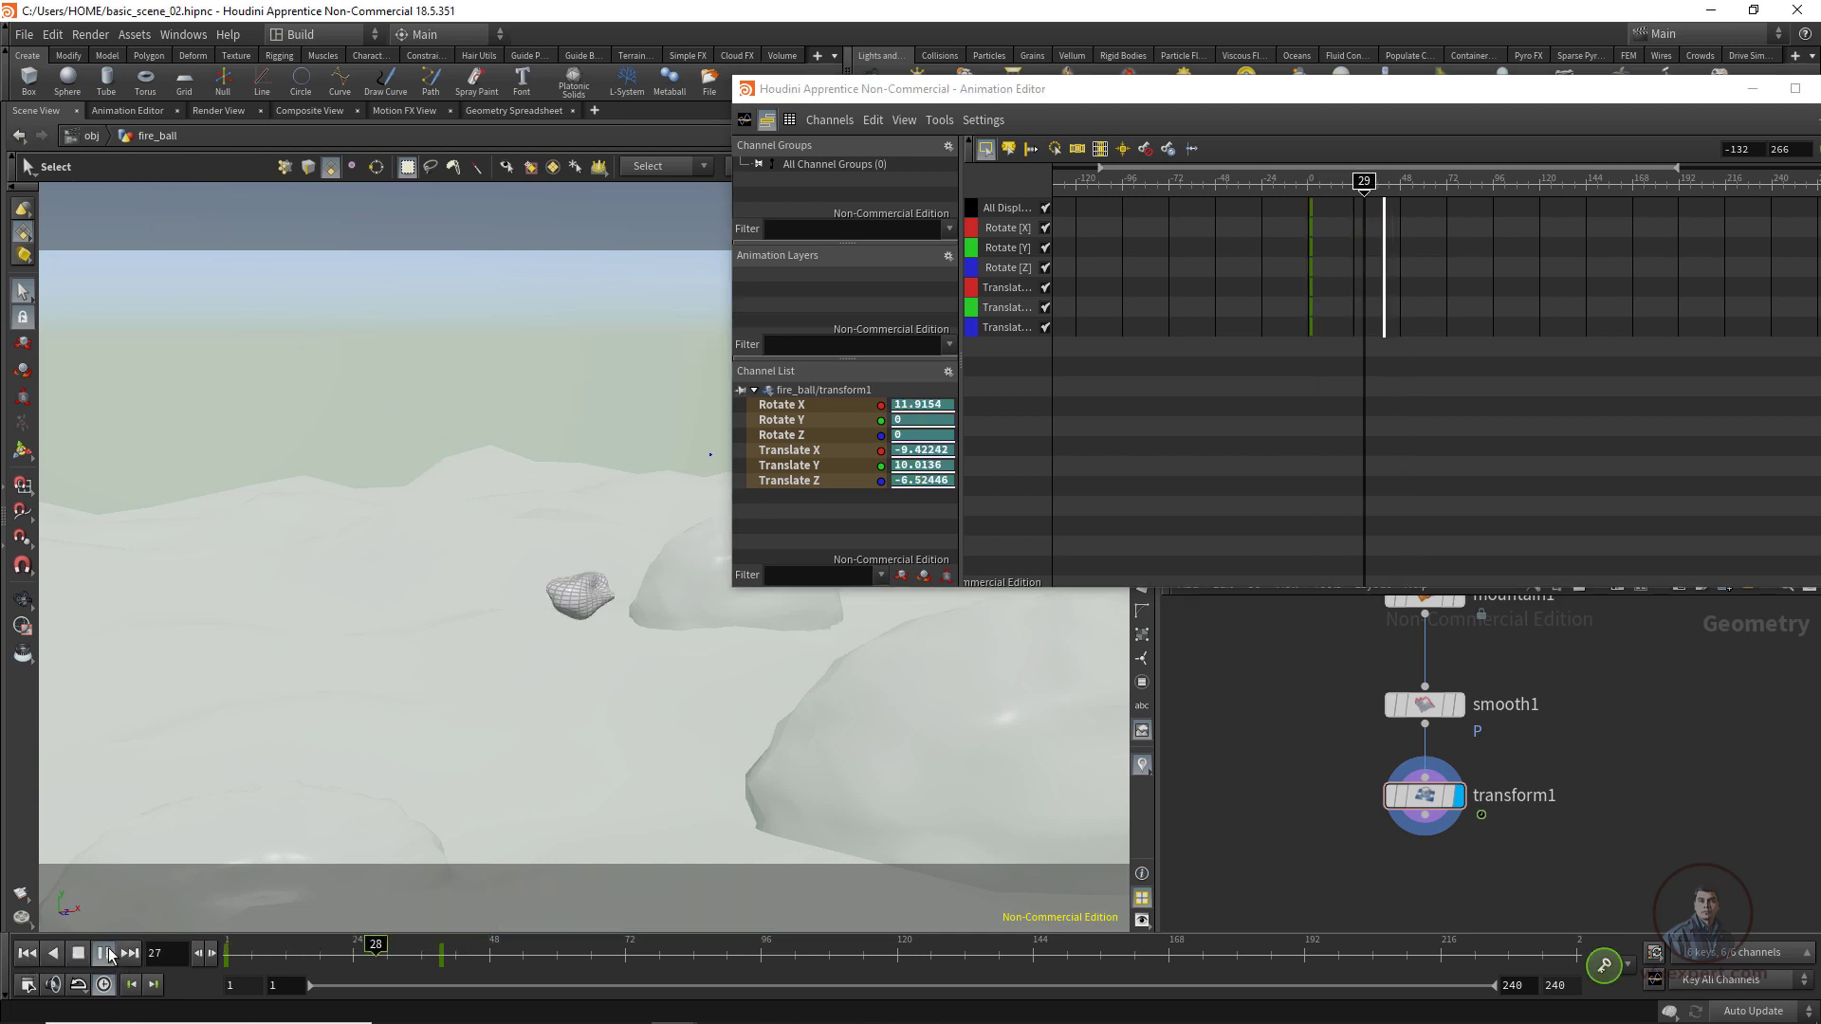
pyautogui.click(108, 951)
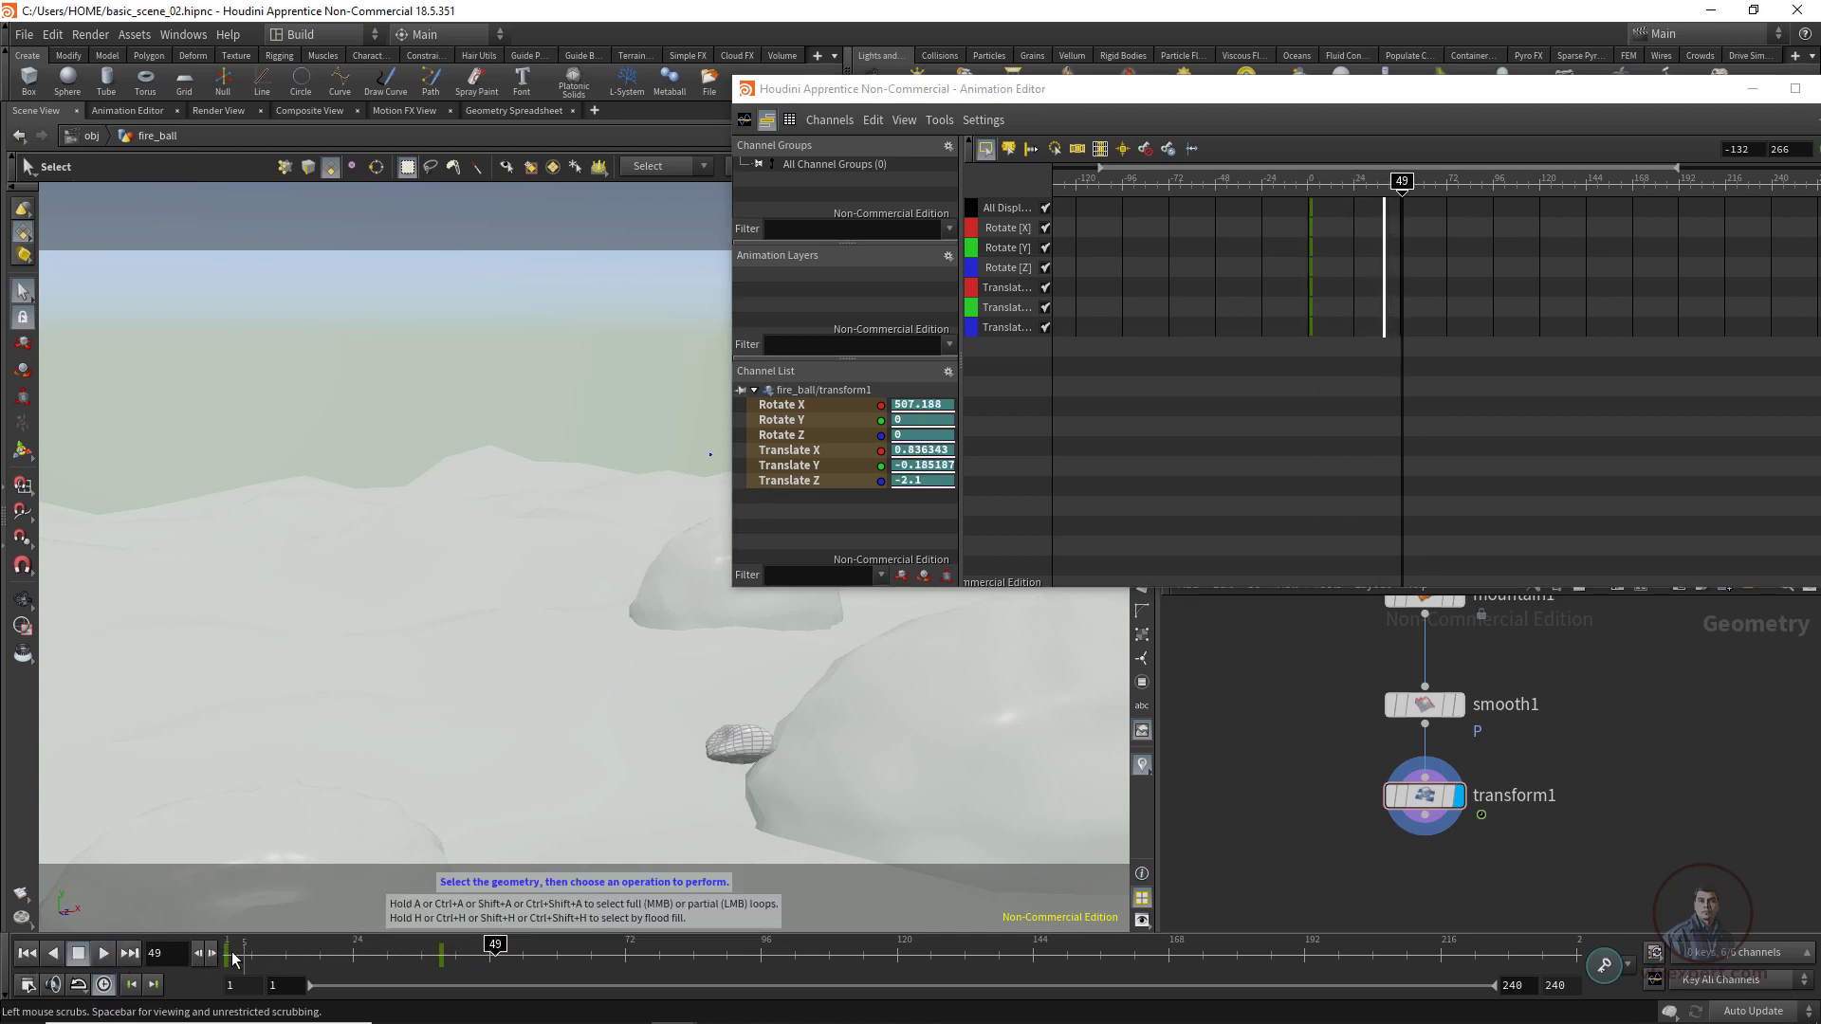
pyautogui.moveTo(1580, 96); pyautogui.dragTo(1356, 145)
pyautogui.click(1614, 139)
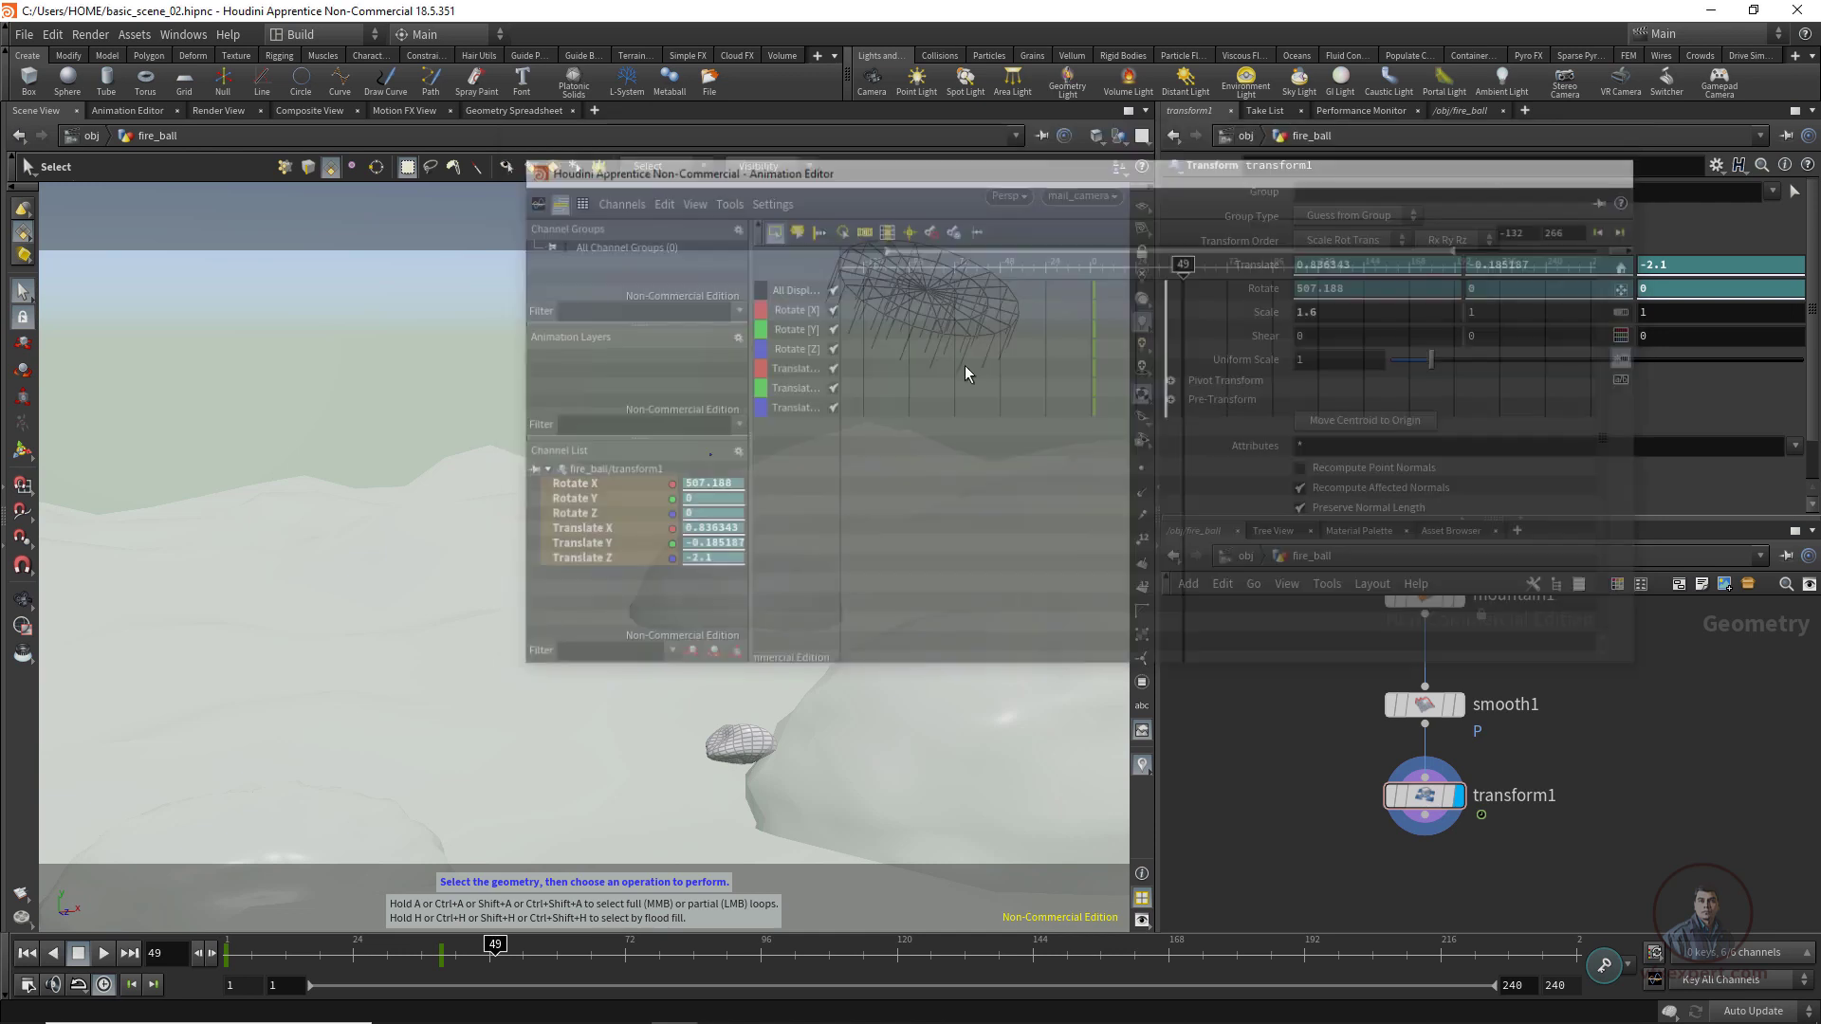
# At frame 1, raise the fire ball's Translate Y on transform1 to 11.8589 so that it starts above the camera view.
pyautogui.click(38, 953)
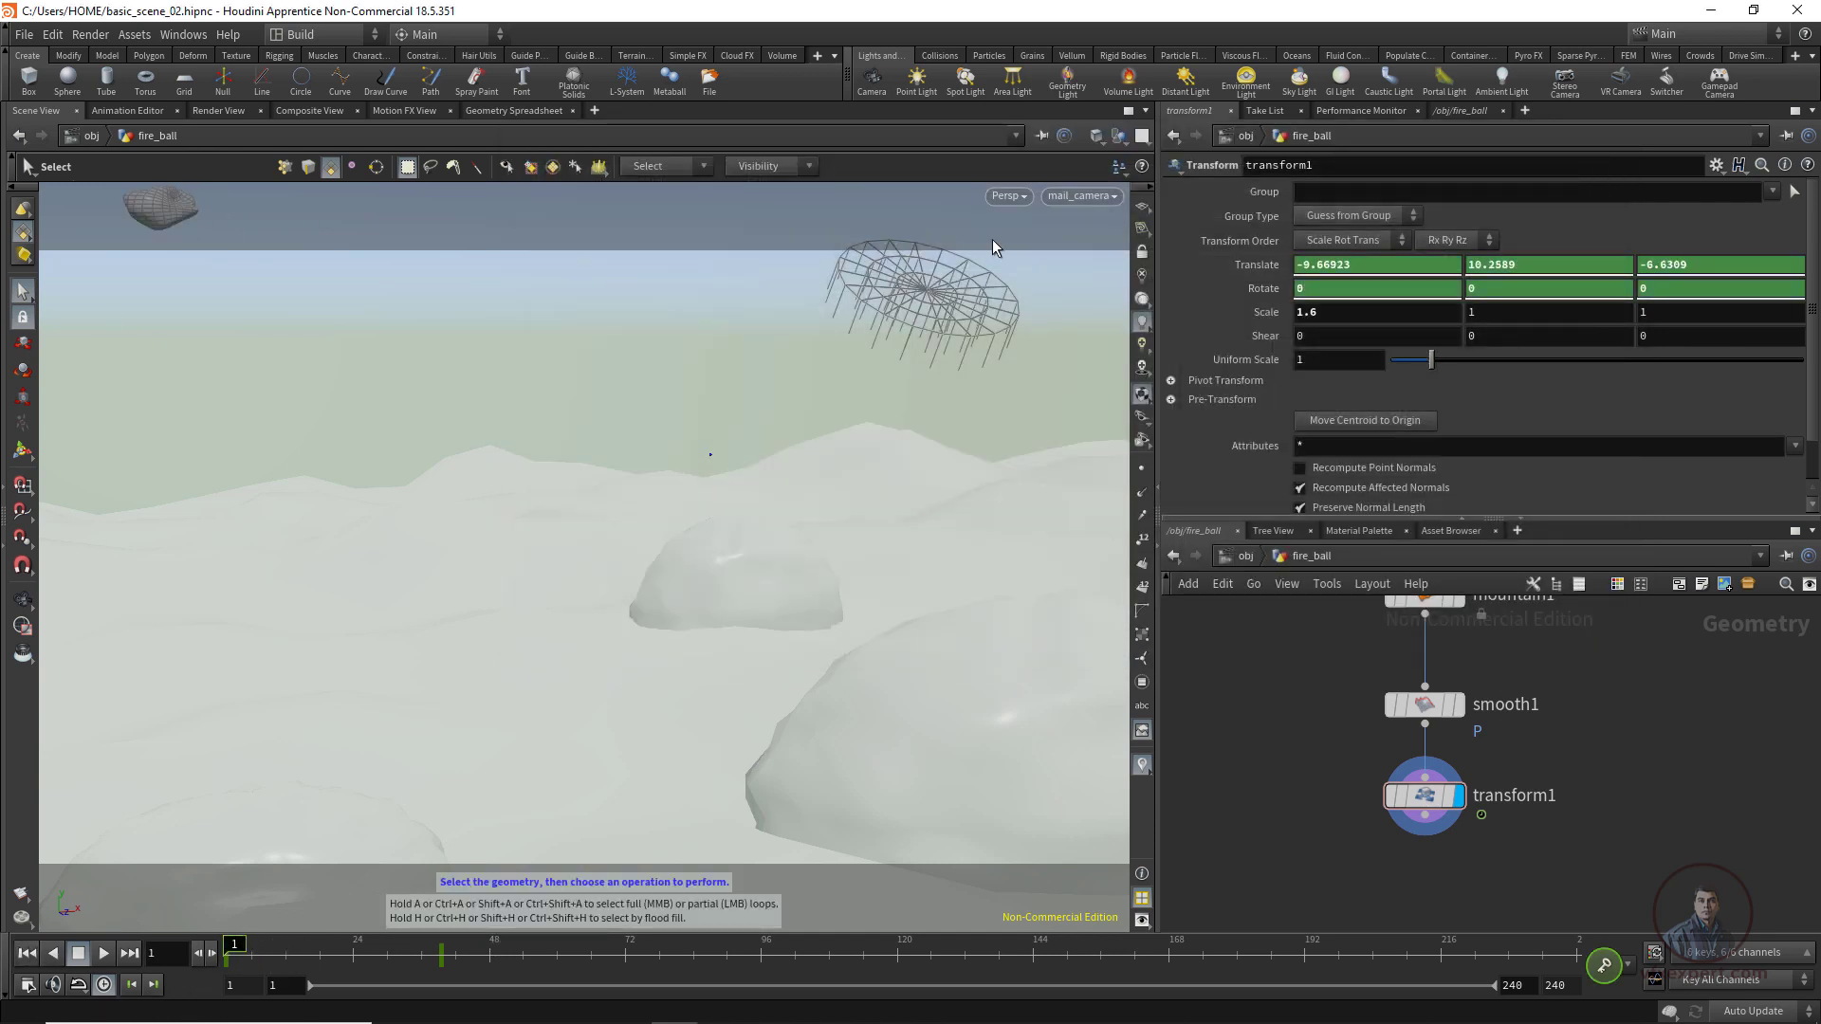
pyautogui.moveTo(1347, 841); pyautogui.dragTo(1575, 778)
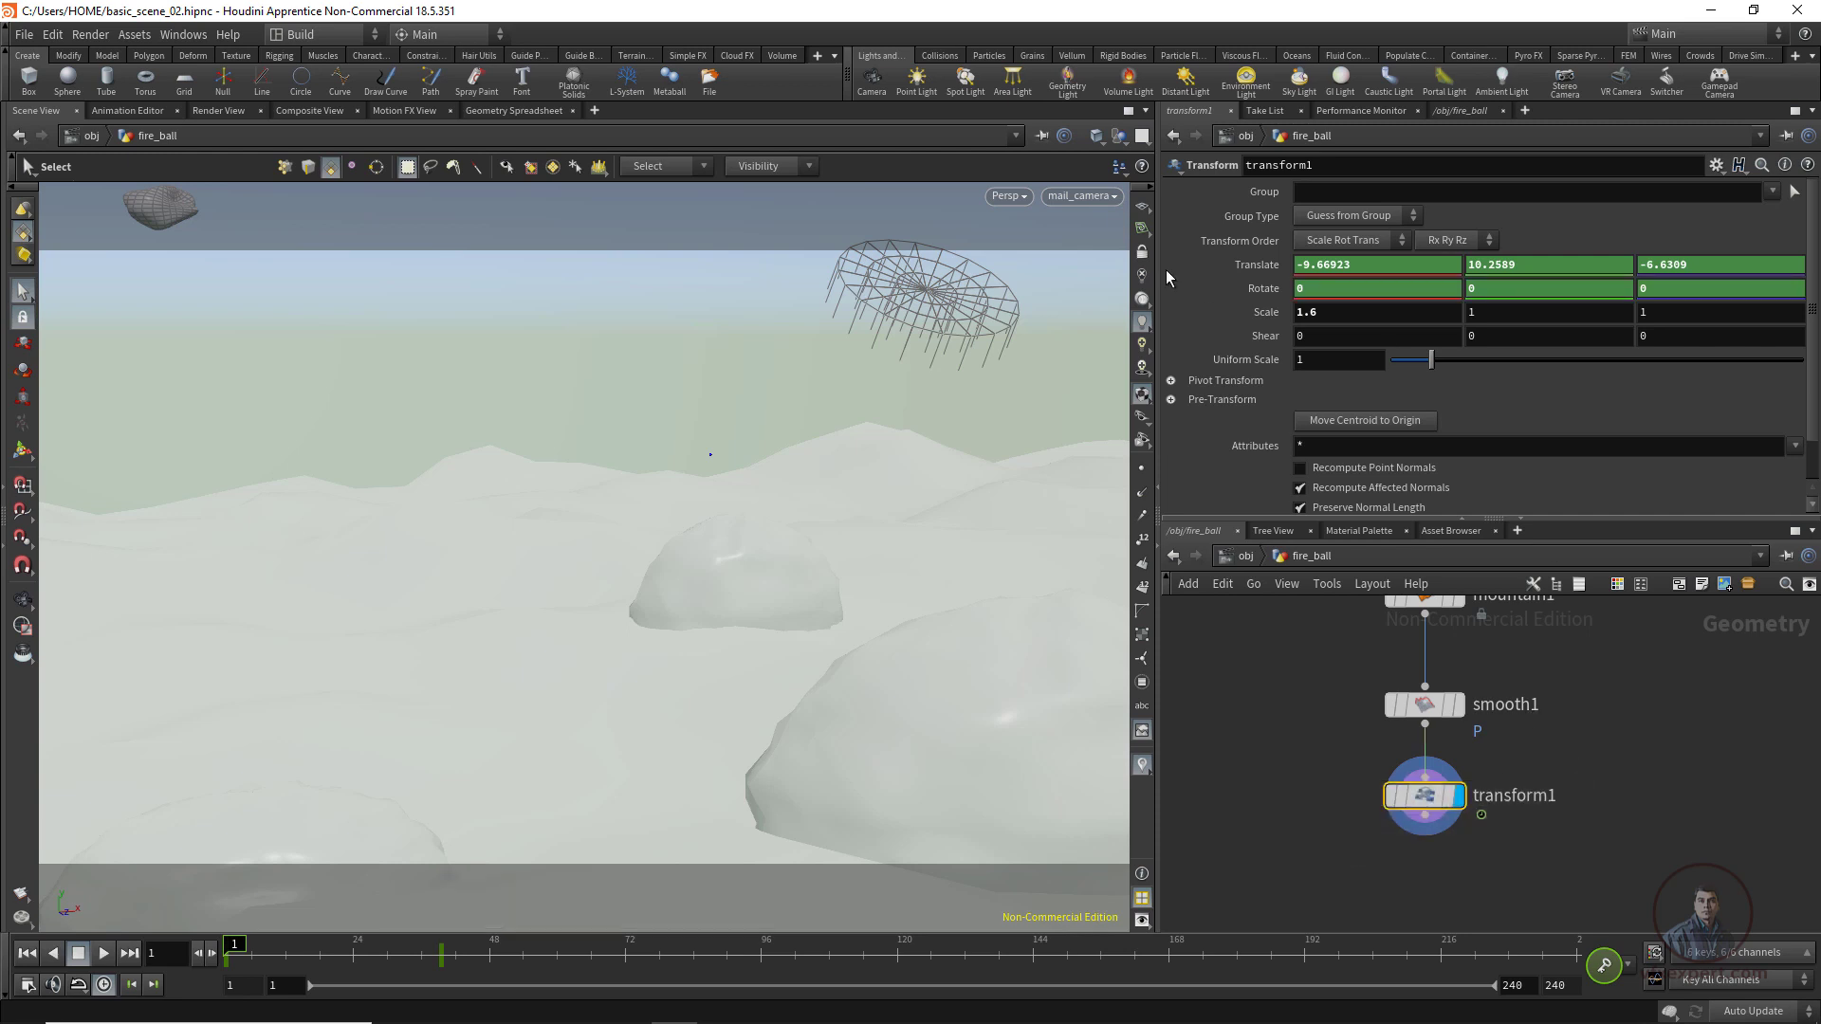
pyautogui.moveTo(1550, 275); pyautogui.dragTo(1655, 280, button='middle')
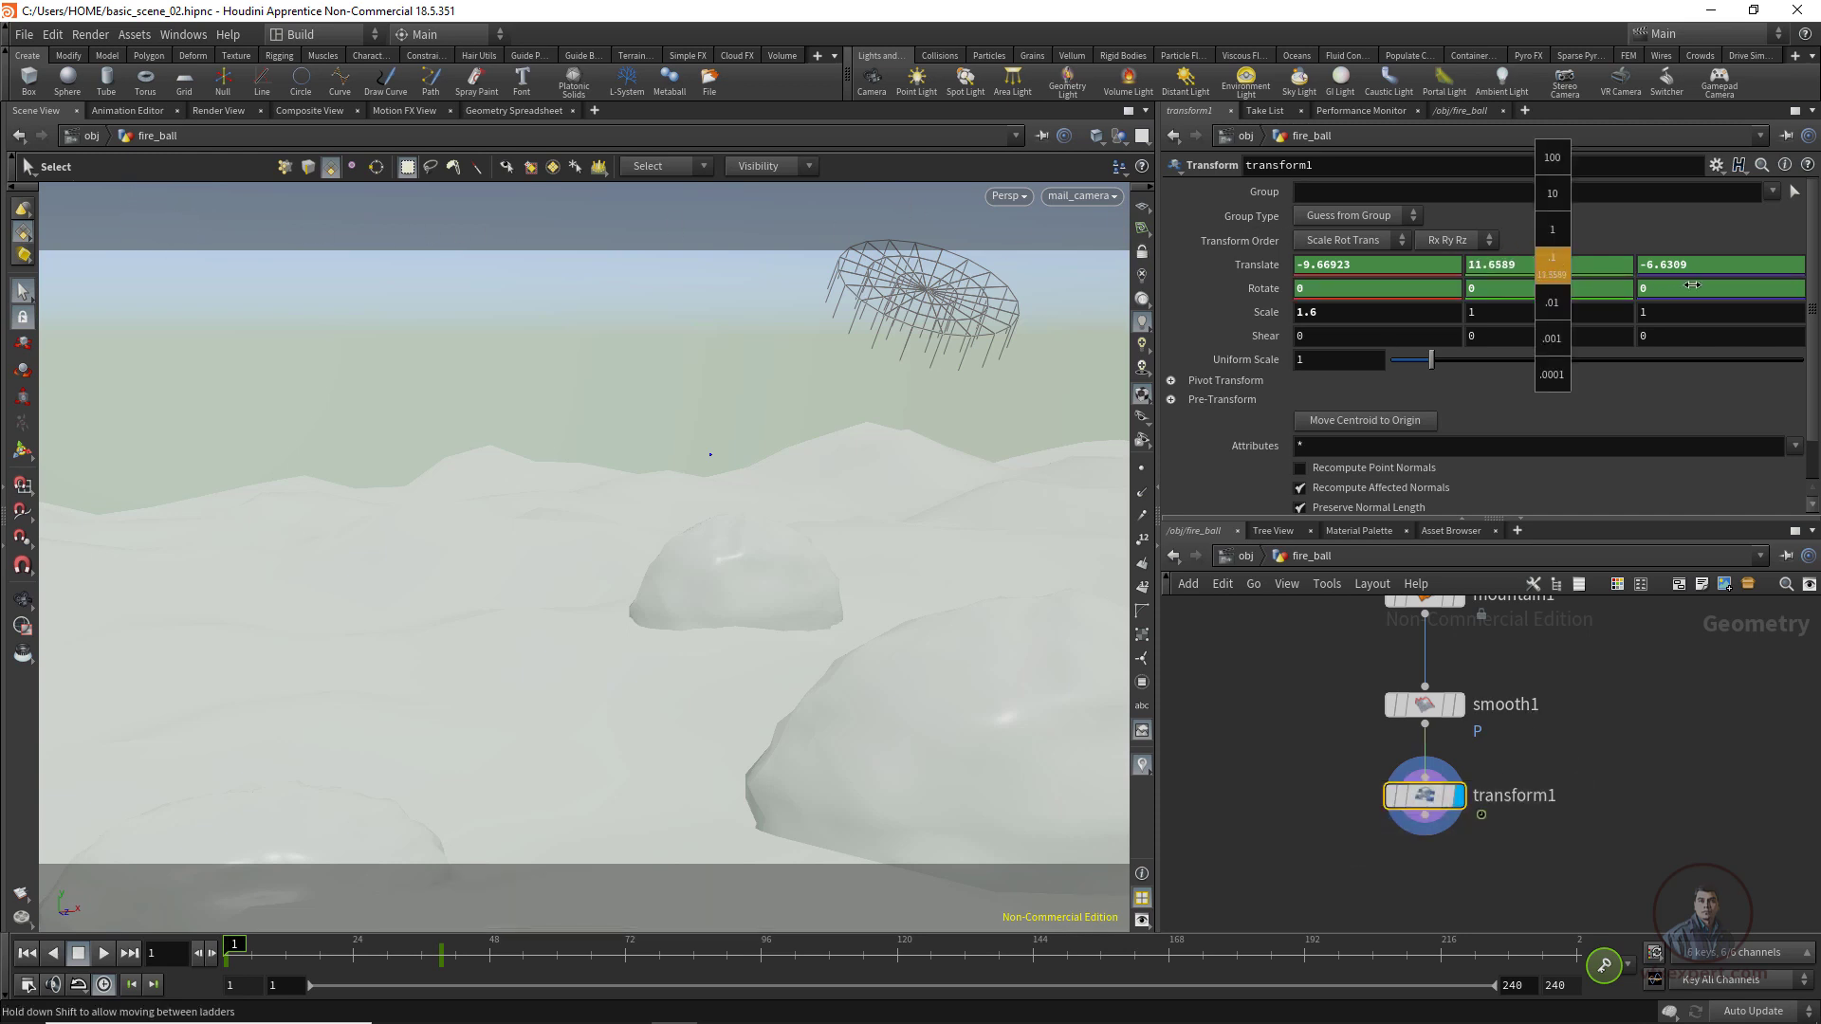
pyautogui.moveTo(1707, 289); pyautogui.dragTo(1707, 289, button='middle')
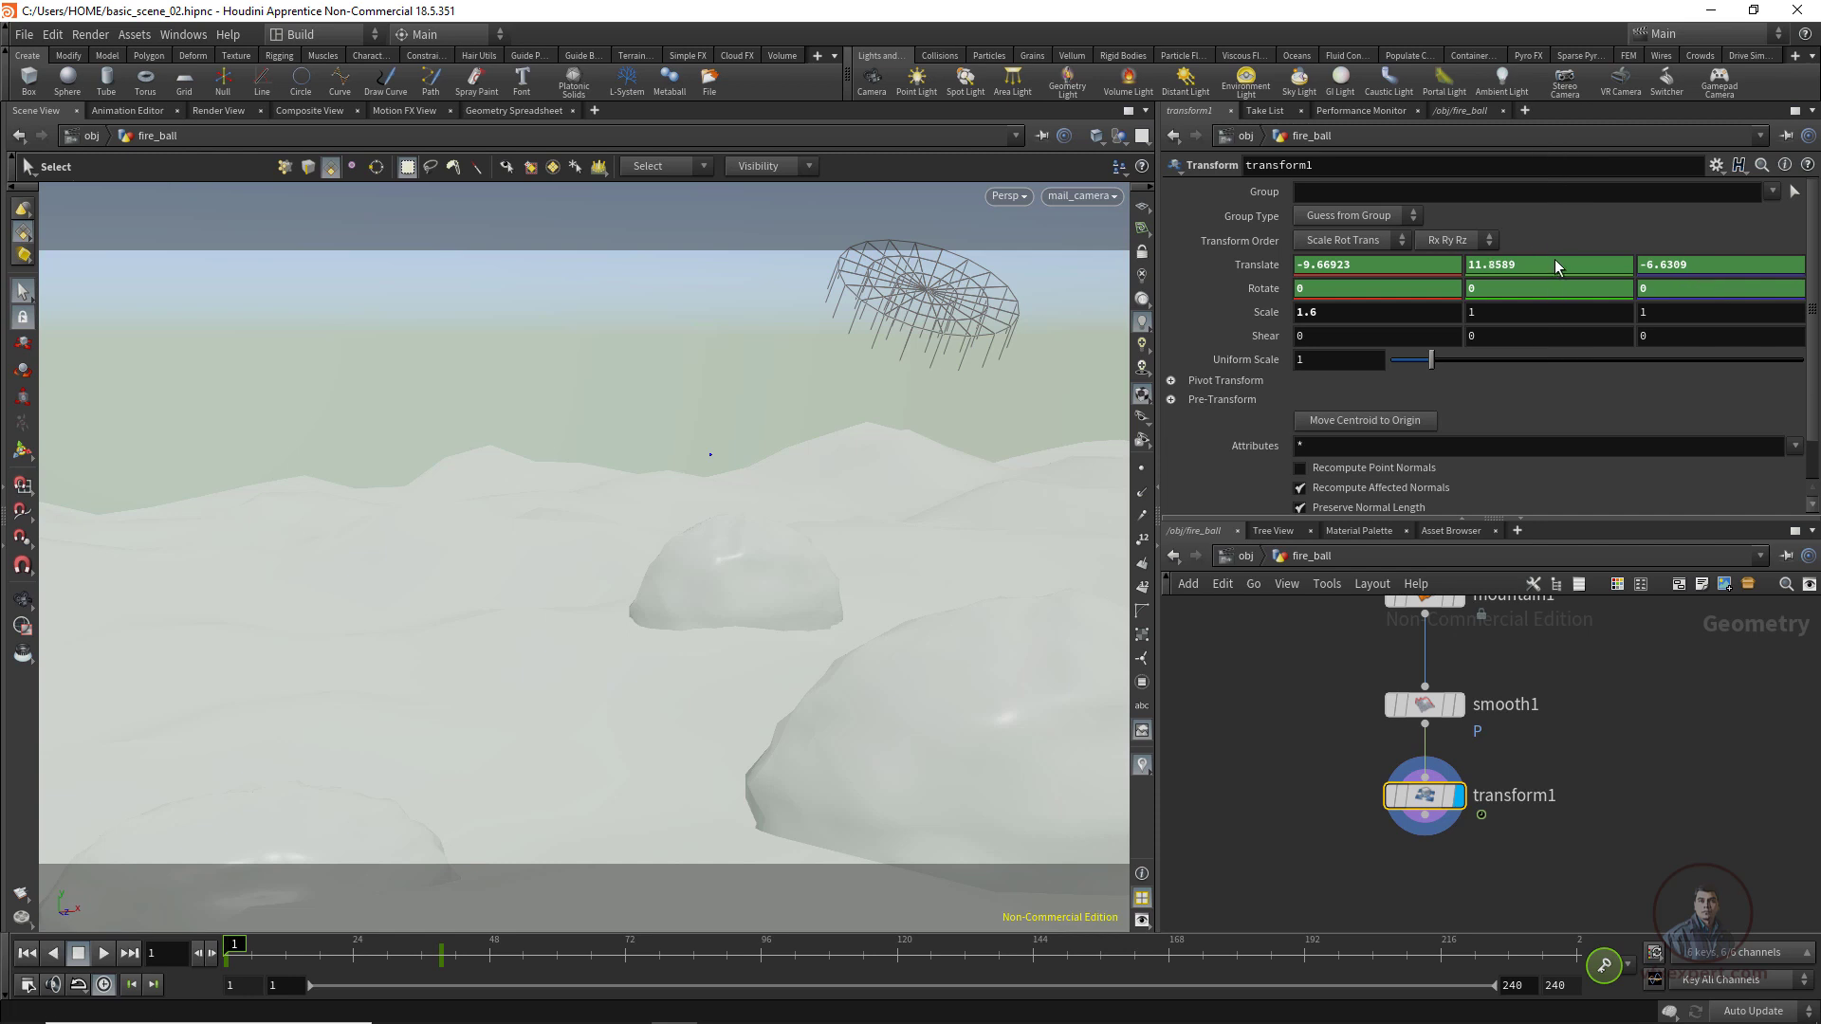
pyautogui.click(1567, 749)
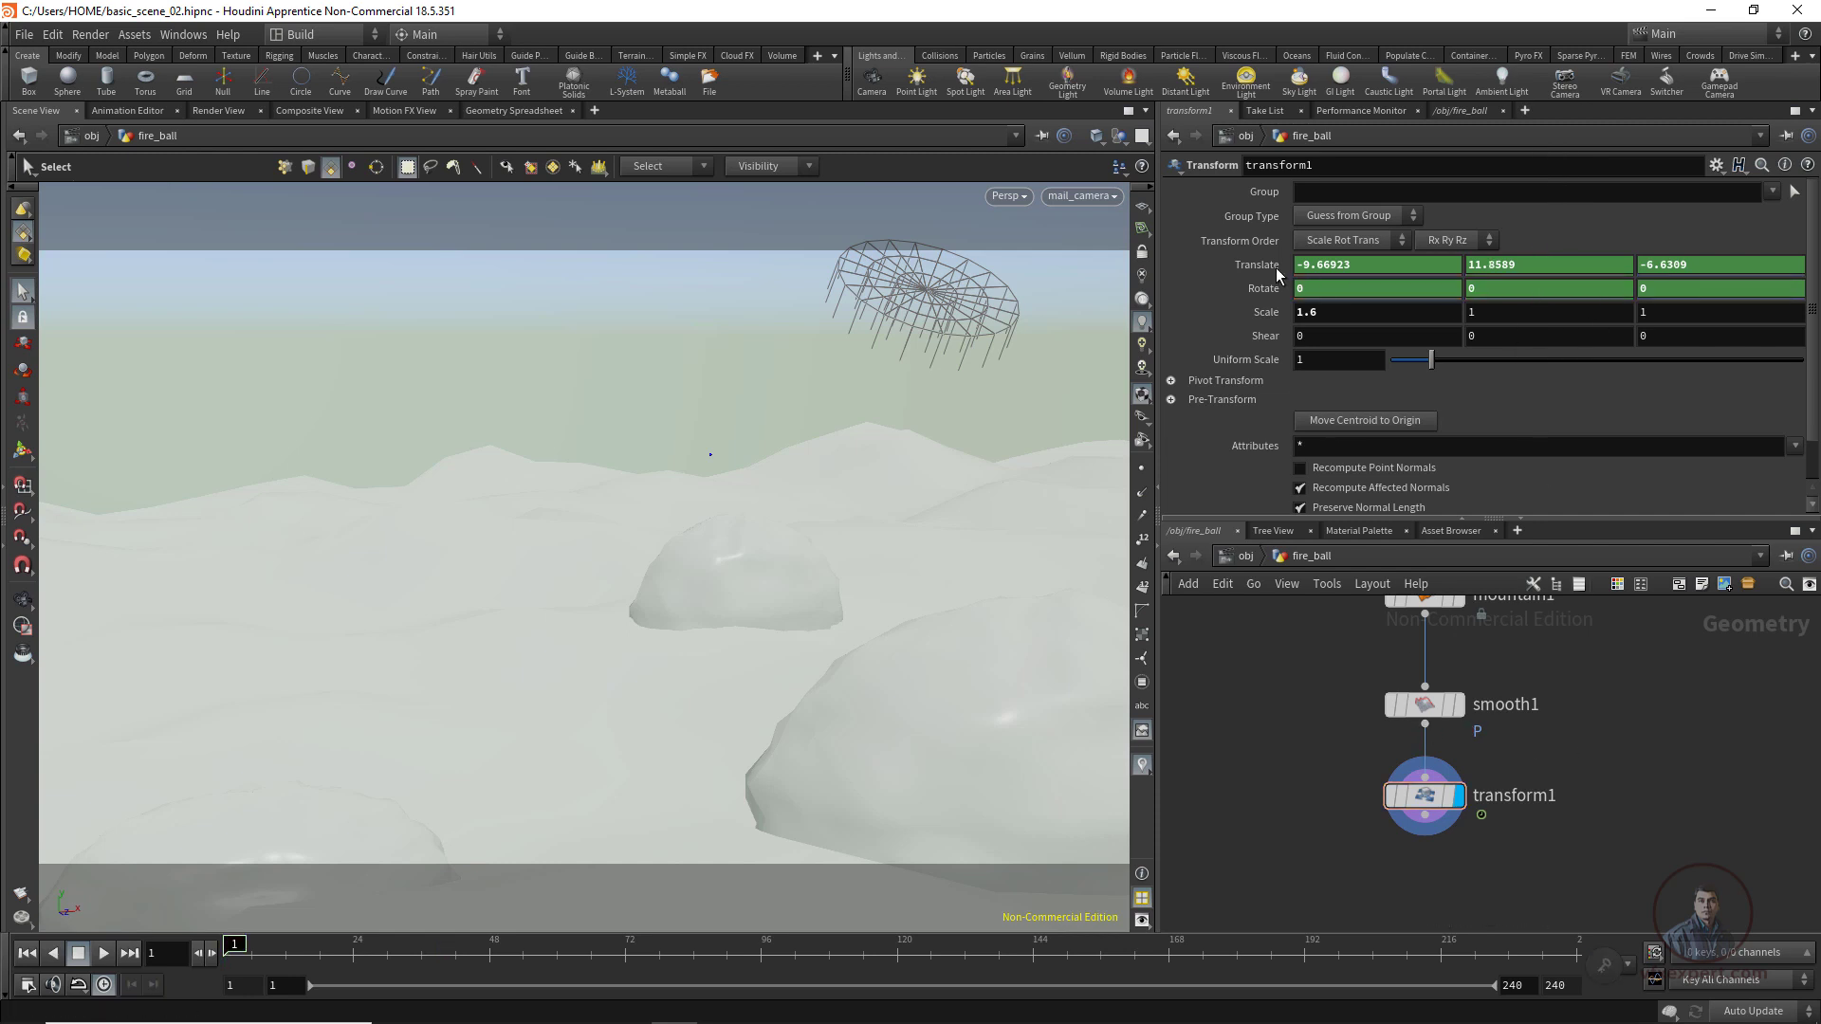
# Play the animation twice from frame 1 to check the fire ball's entry from its raised start position.
pyautogui.click(106, 952)
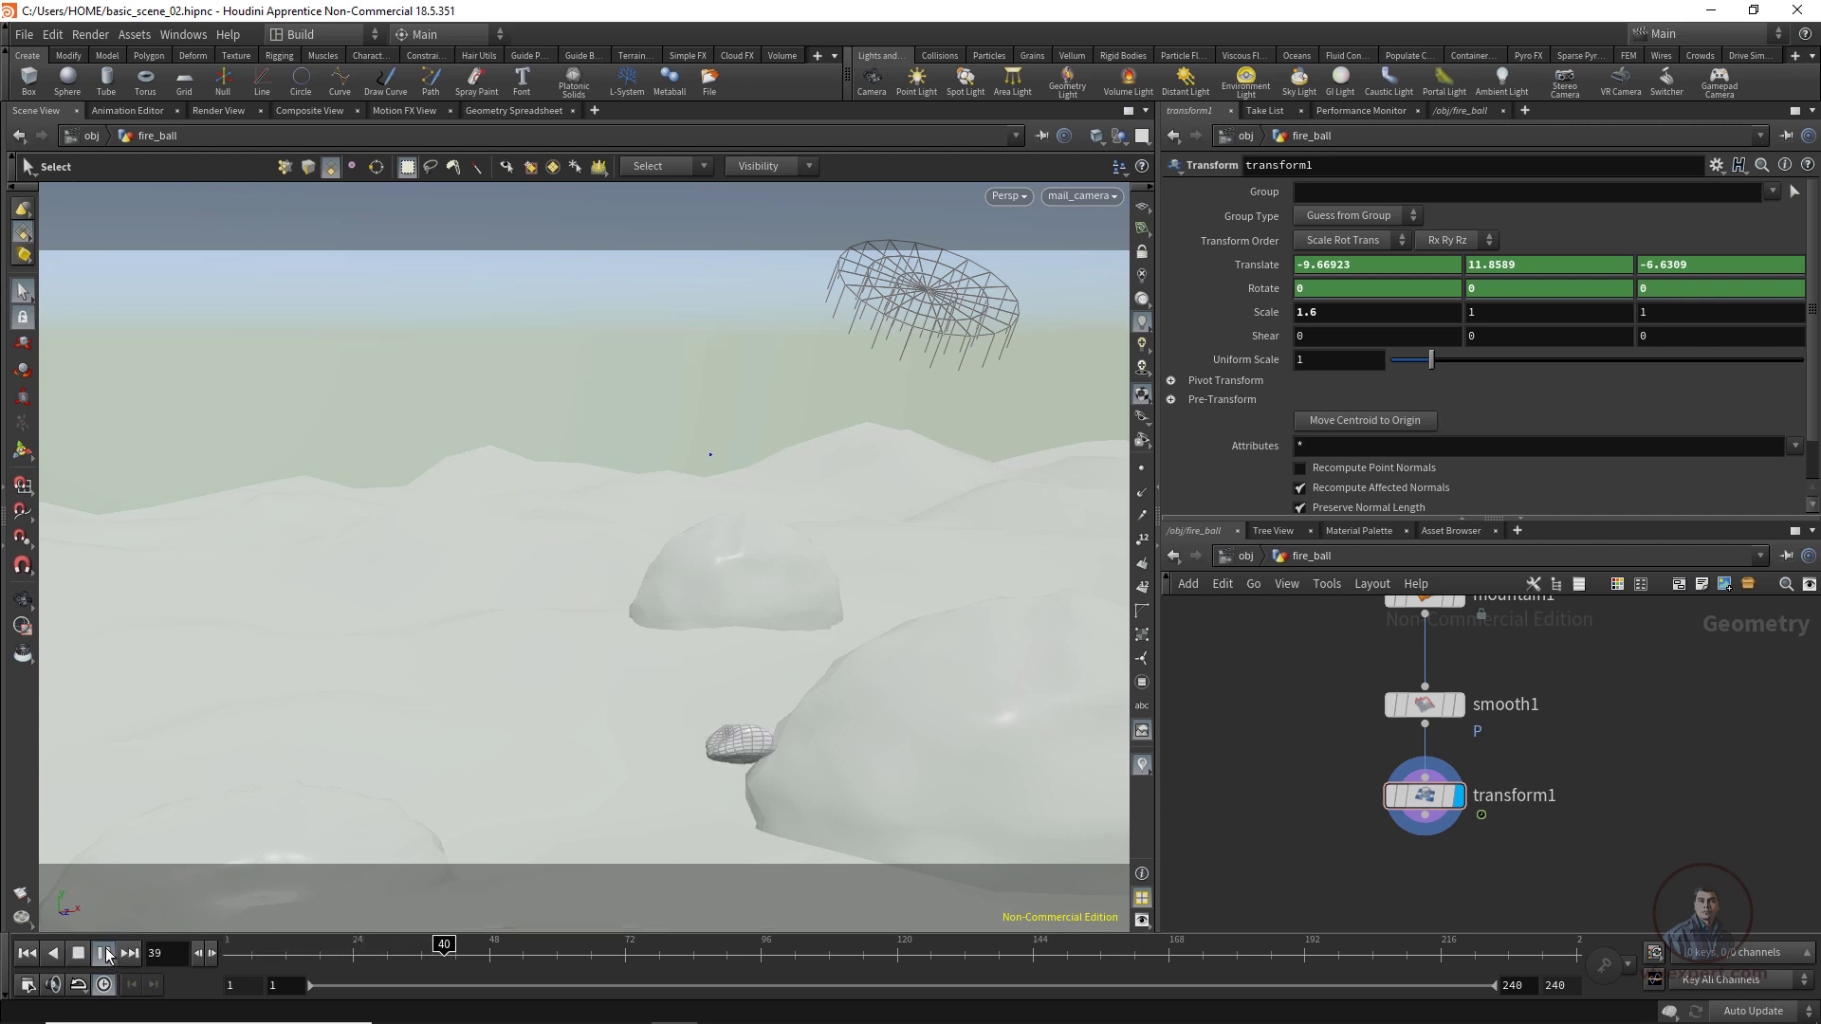
pyautogui.click(106, 952)
pyautogui.click(26, 953)
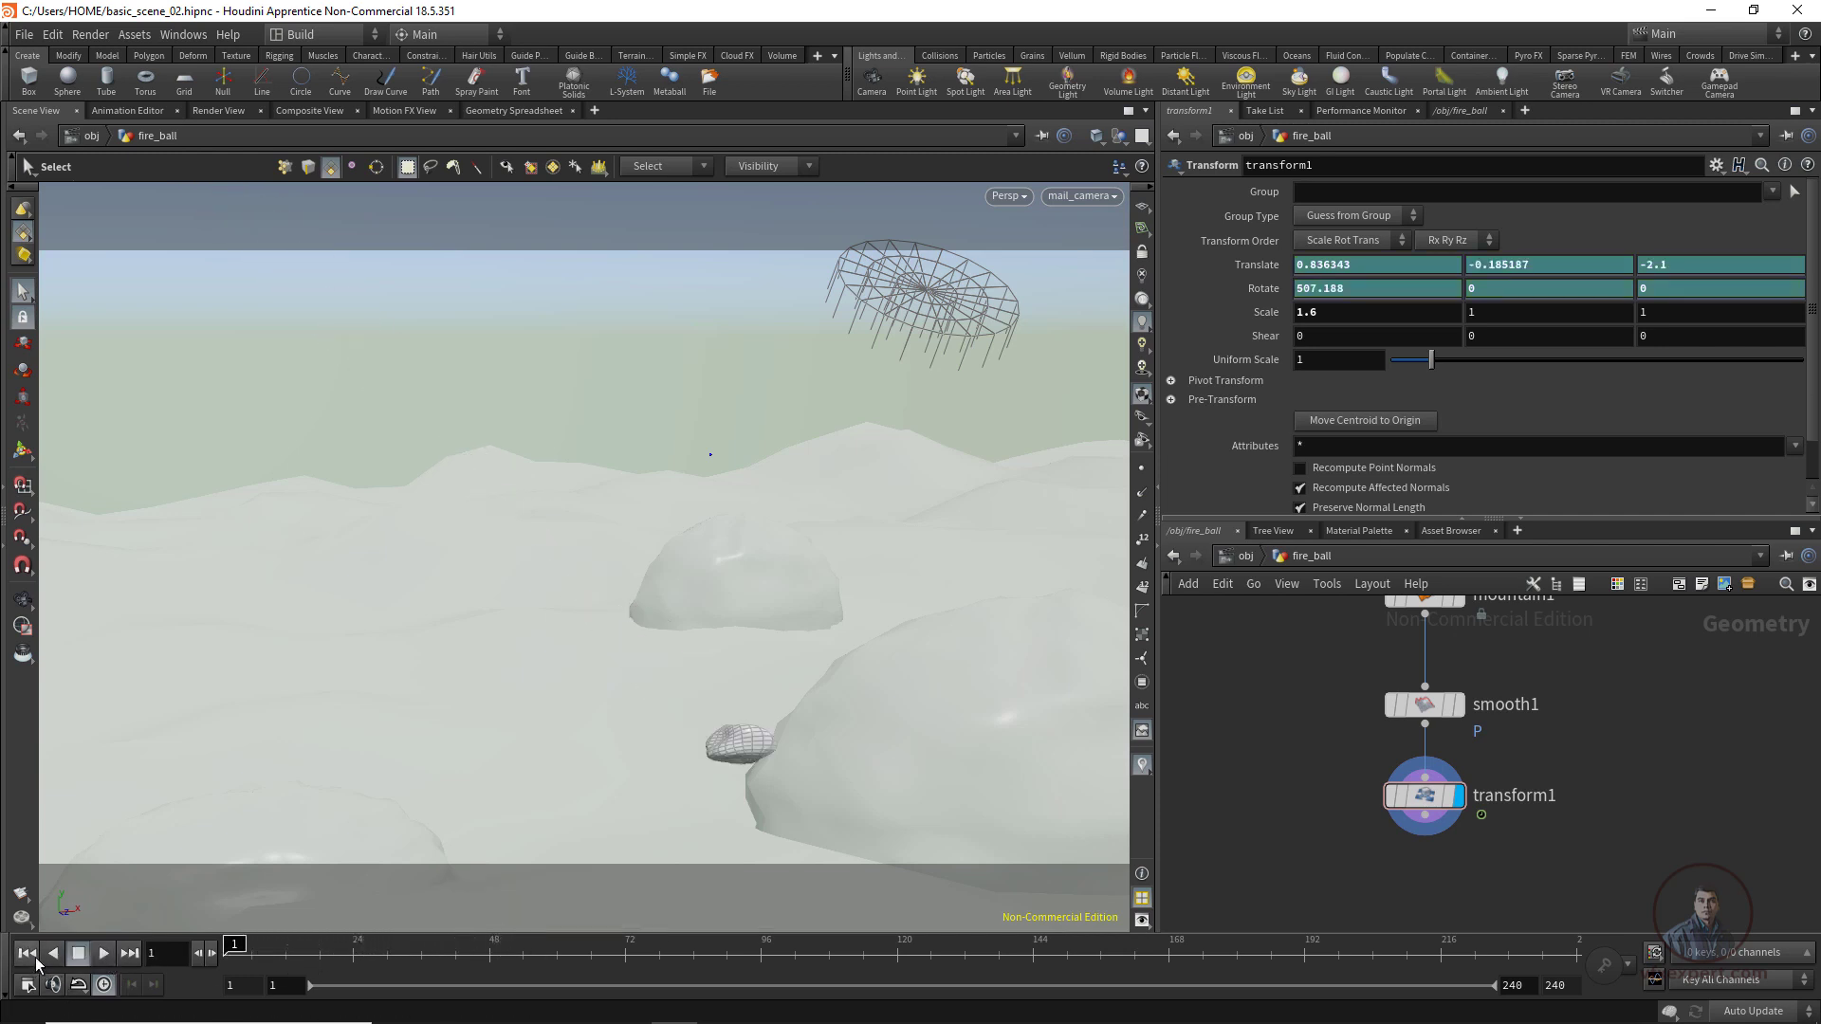
pyautogui.click(102, 953)
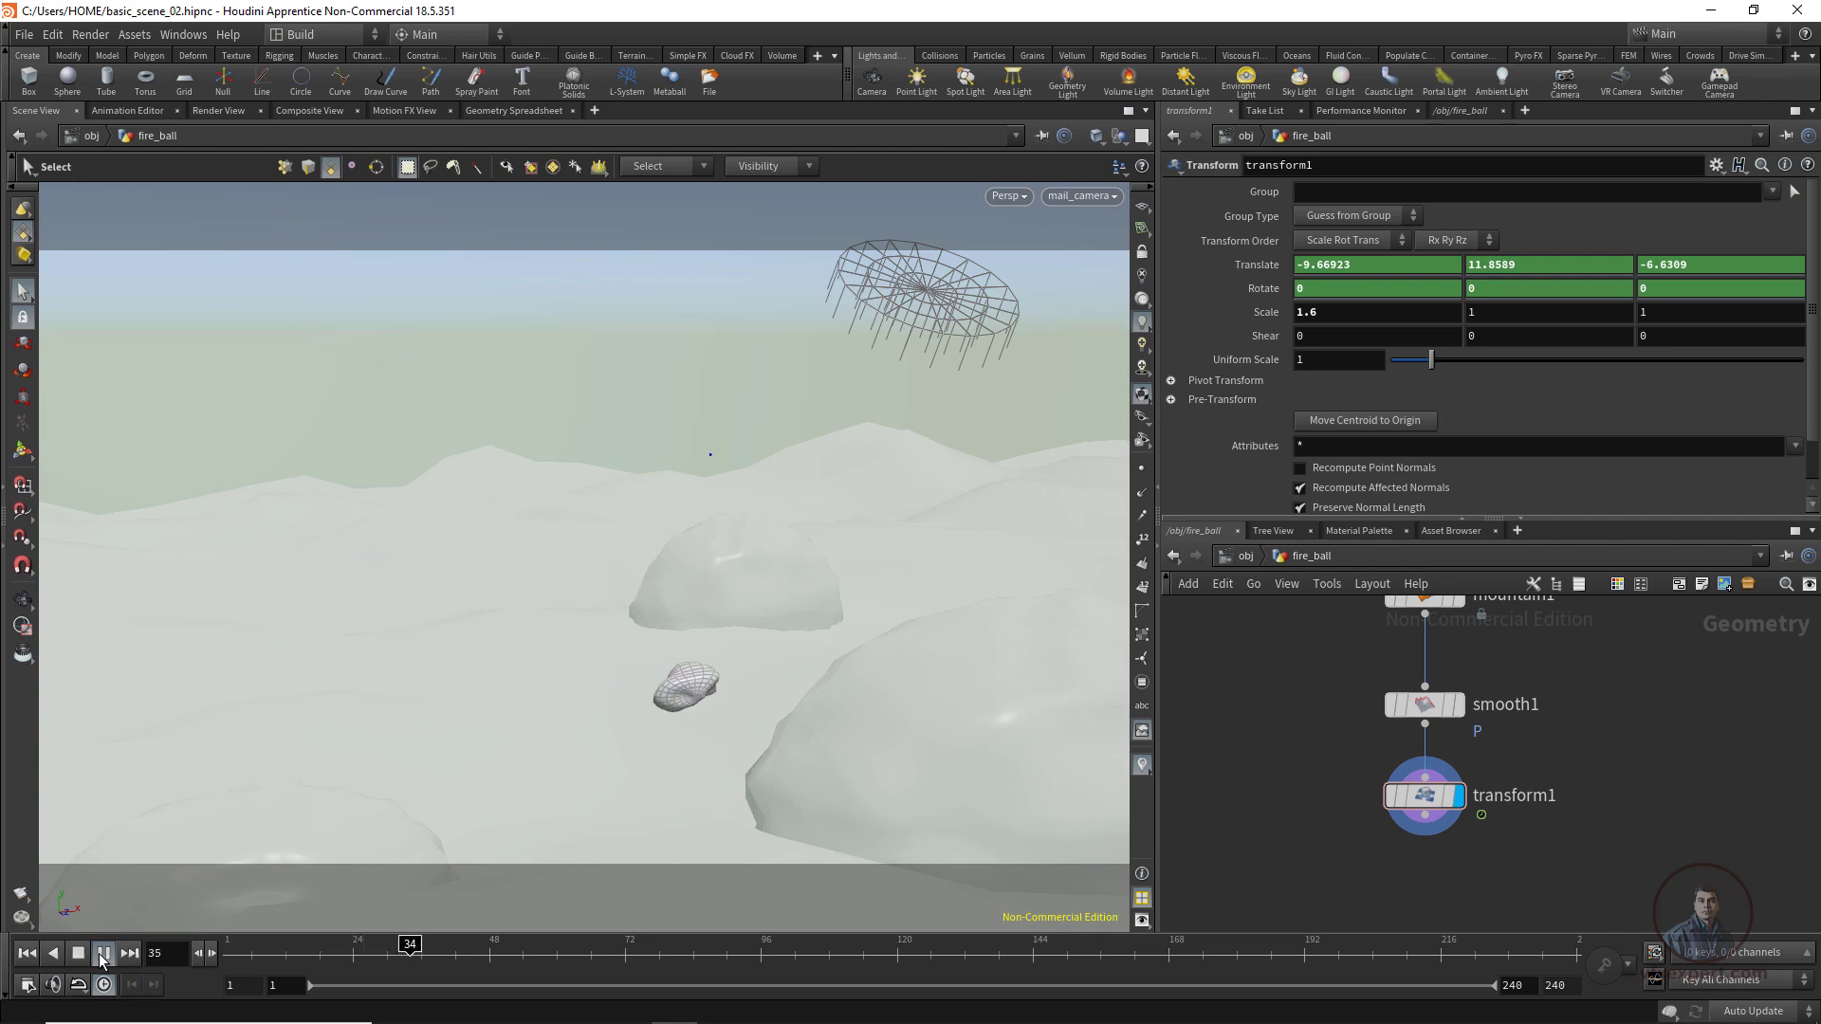
pyautogui.click(99, 953)
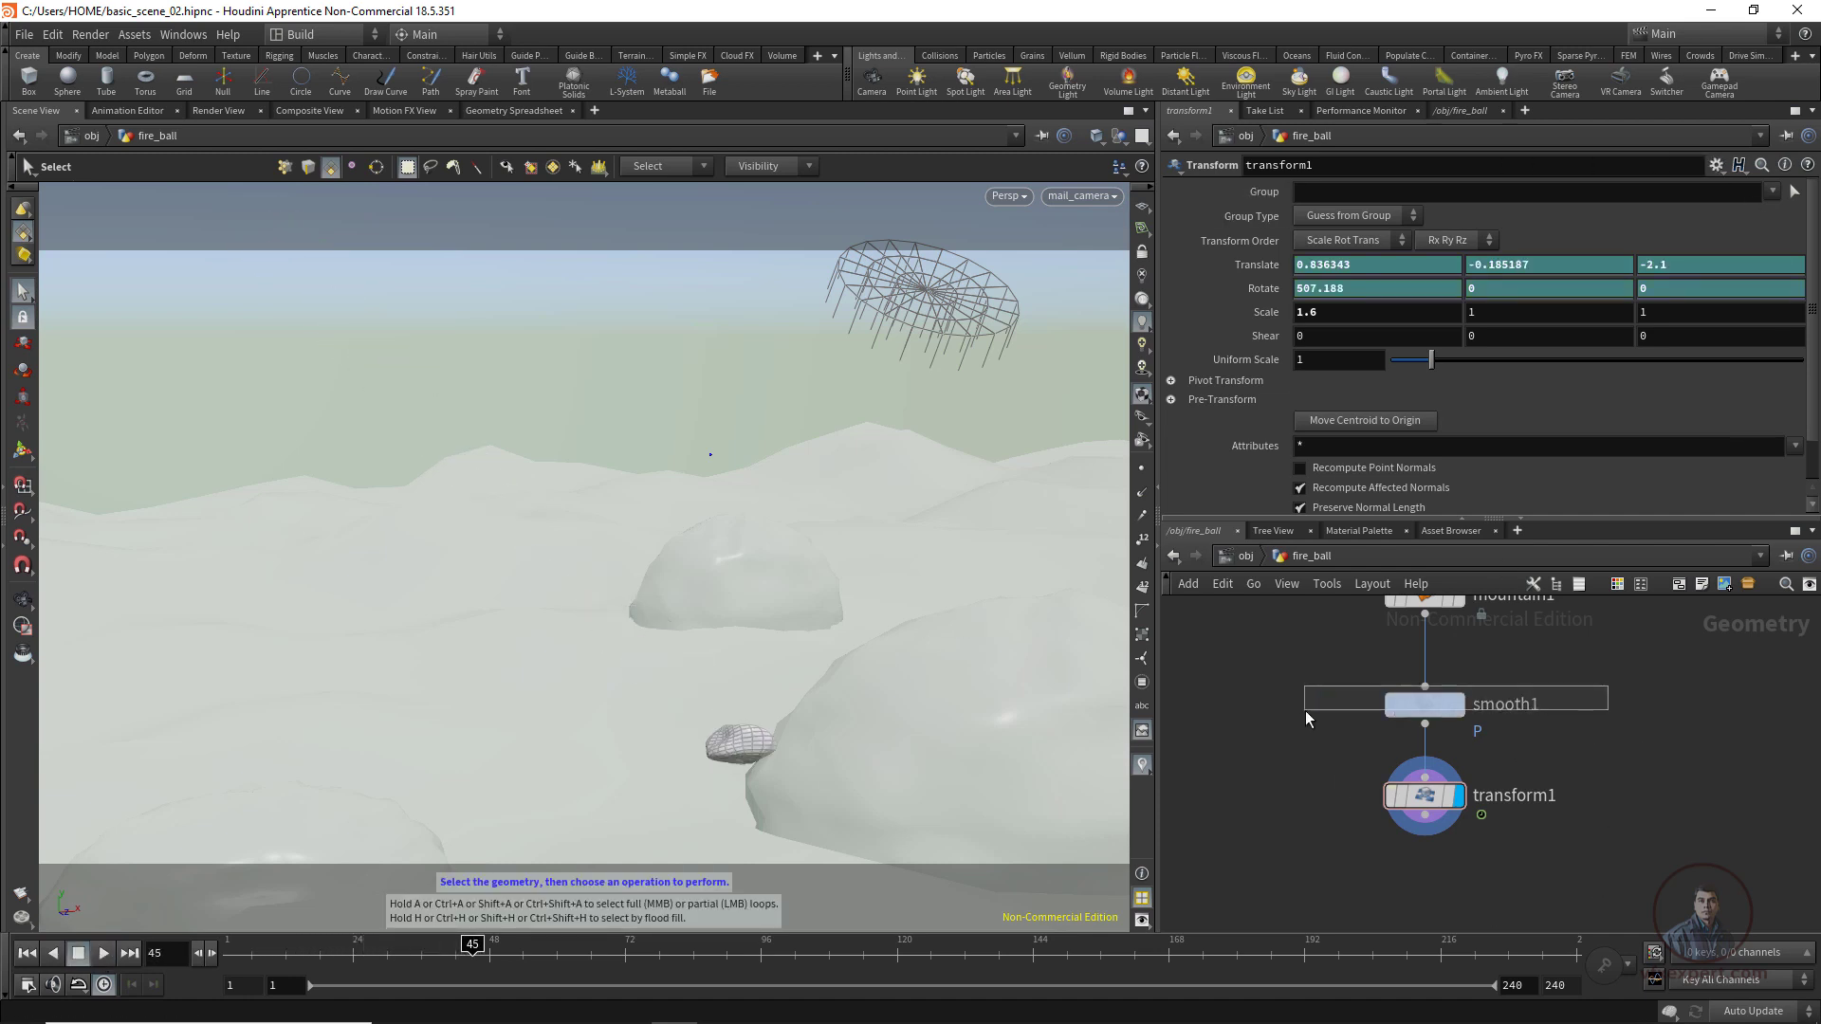
# Set a keyframe on smooth1's Attributes parameter at frame 45 and remove it again.
pyautogui.click(1442, 706)
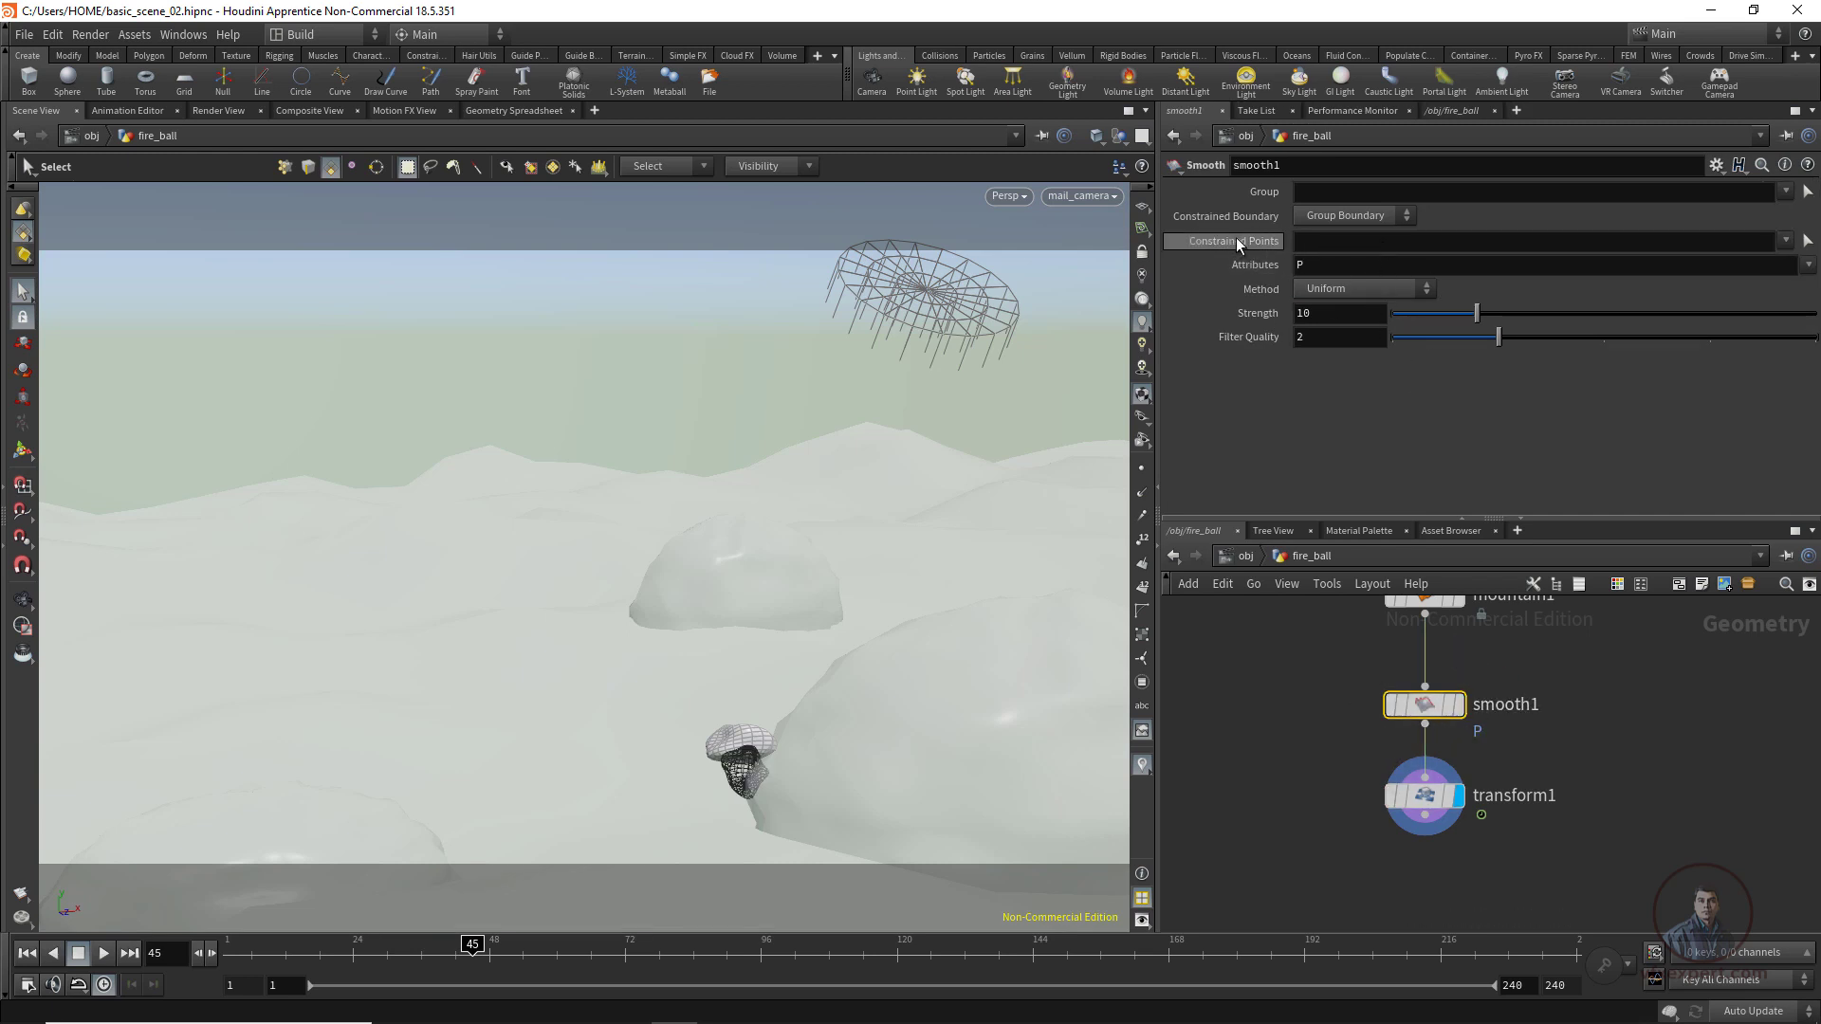
pyautogui.keyDown('alt'); pyautogui.click(1327, 263); pyautogui.keyUp('alt')
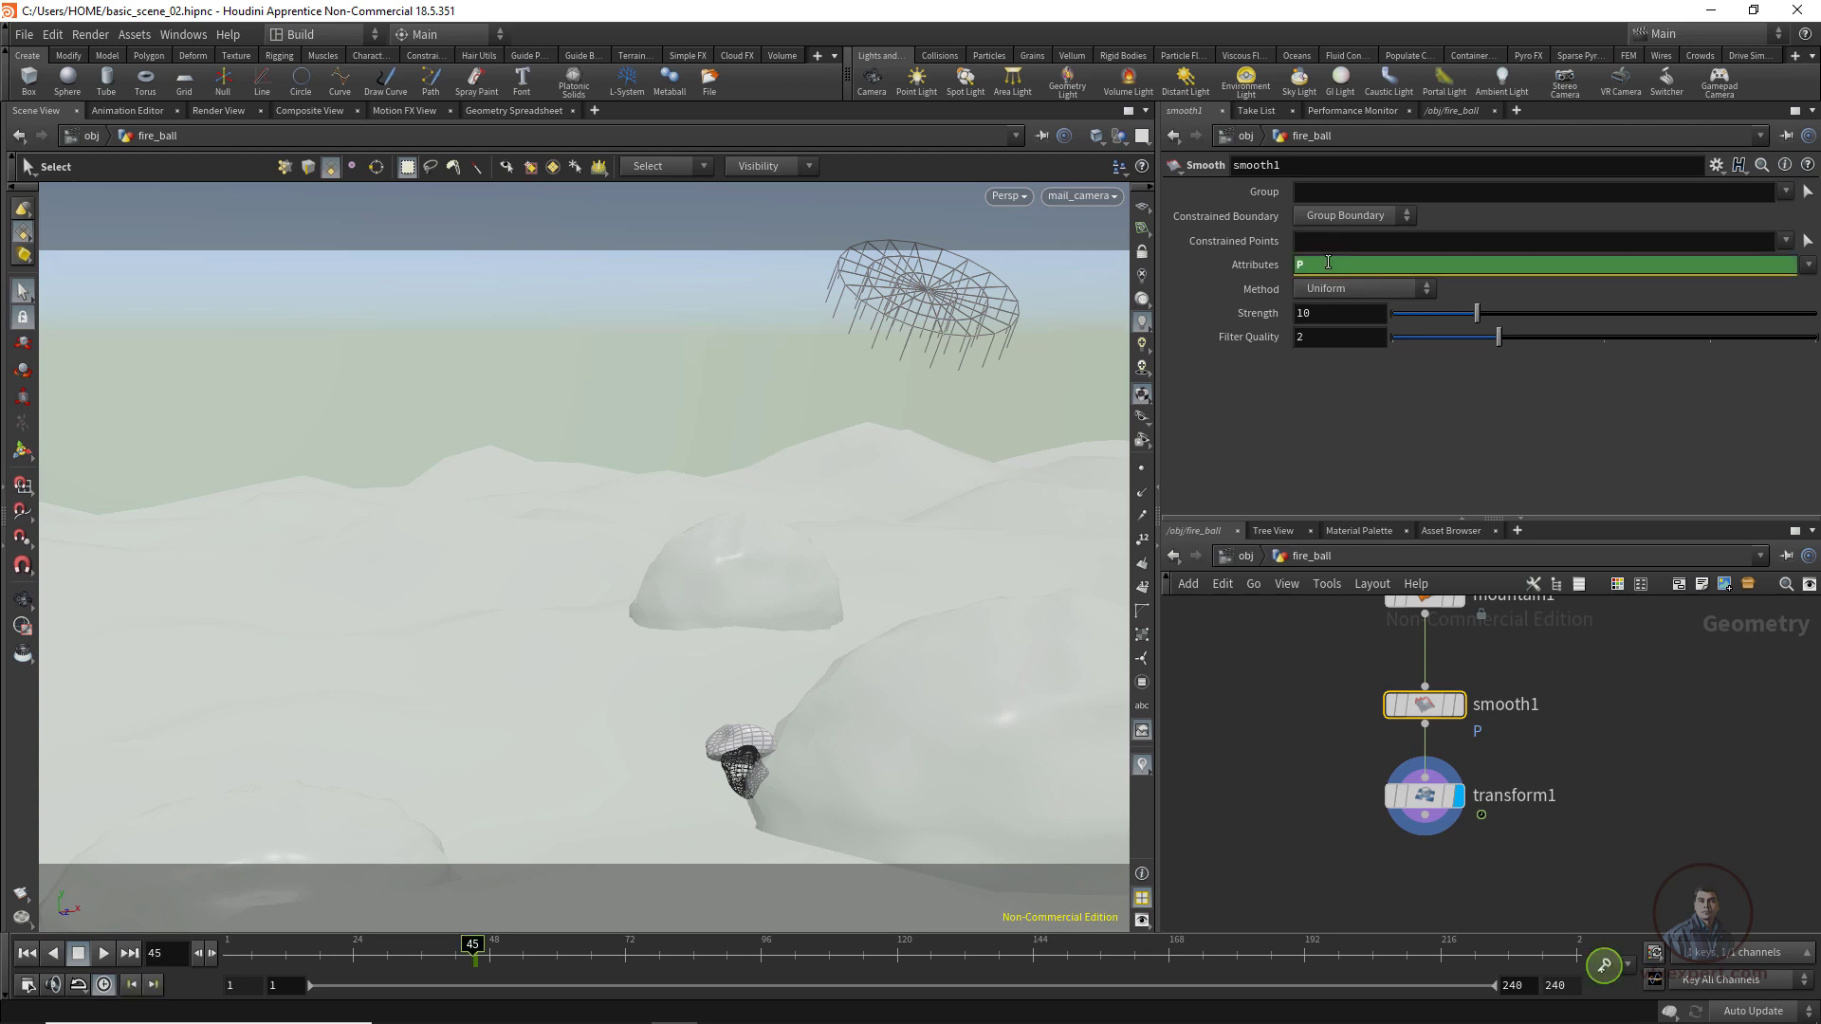
pyautogui.keyDown('ctrl'); pyautogui.keyDown('shift'); pyautogui.click(1591, 265); pyautogui.keyUp('shift'); pyautogui.keyUp('ctrl')
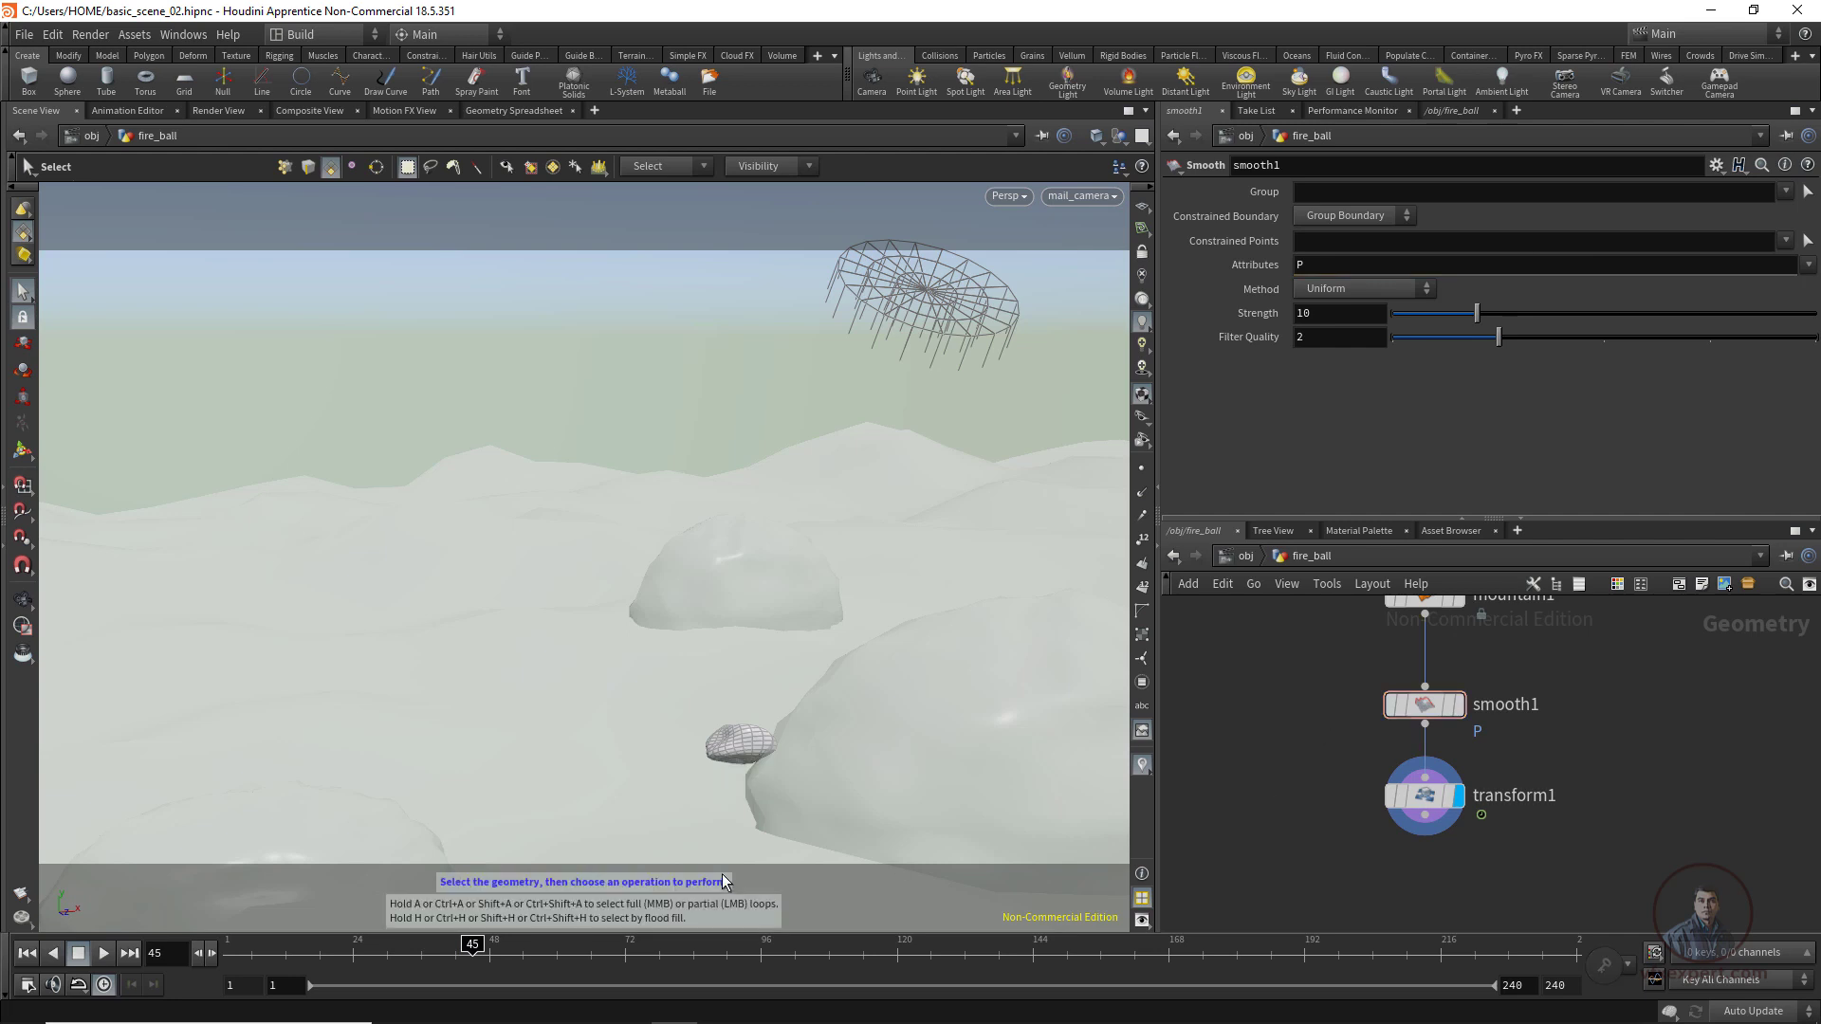
# Play the finished fall from frame 1 once more and save the scene file.
pyautogui.moveTo(473, 948); pyautogui.dragTo(223, 950)
pyautogui.click(104, 954)
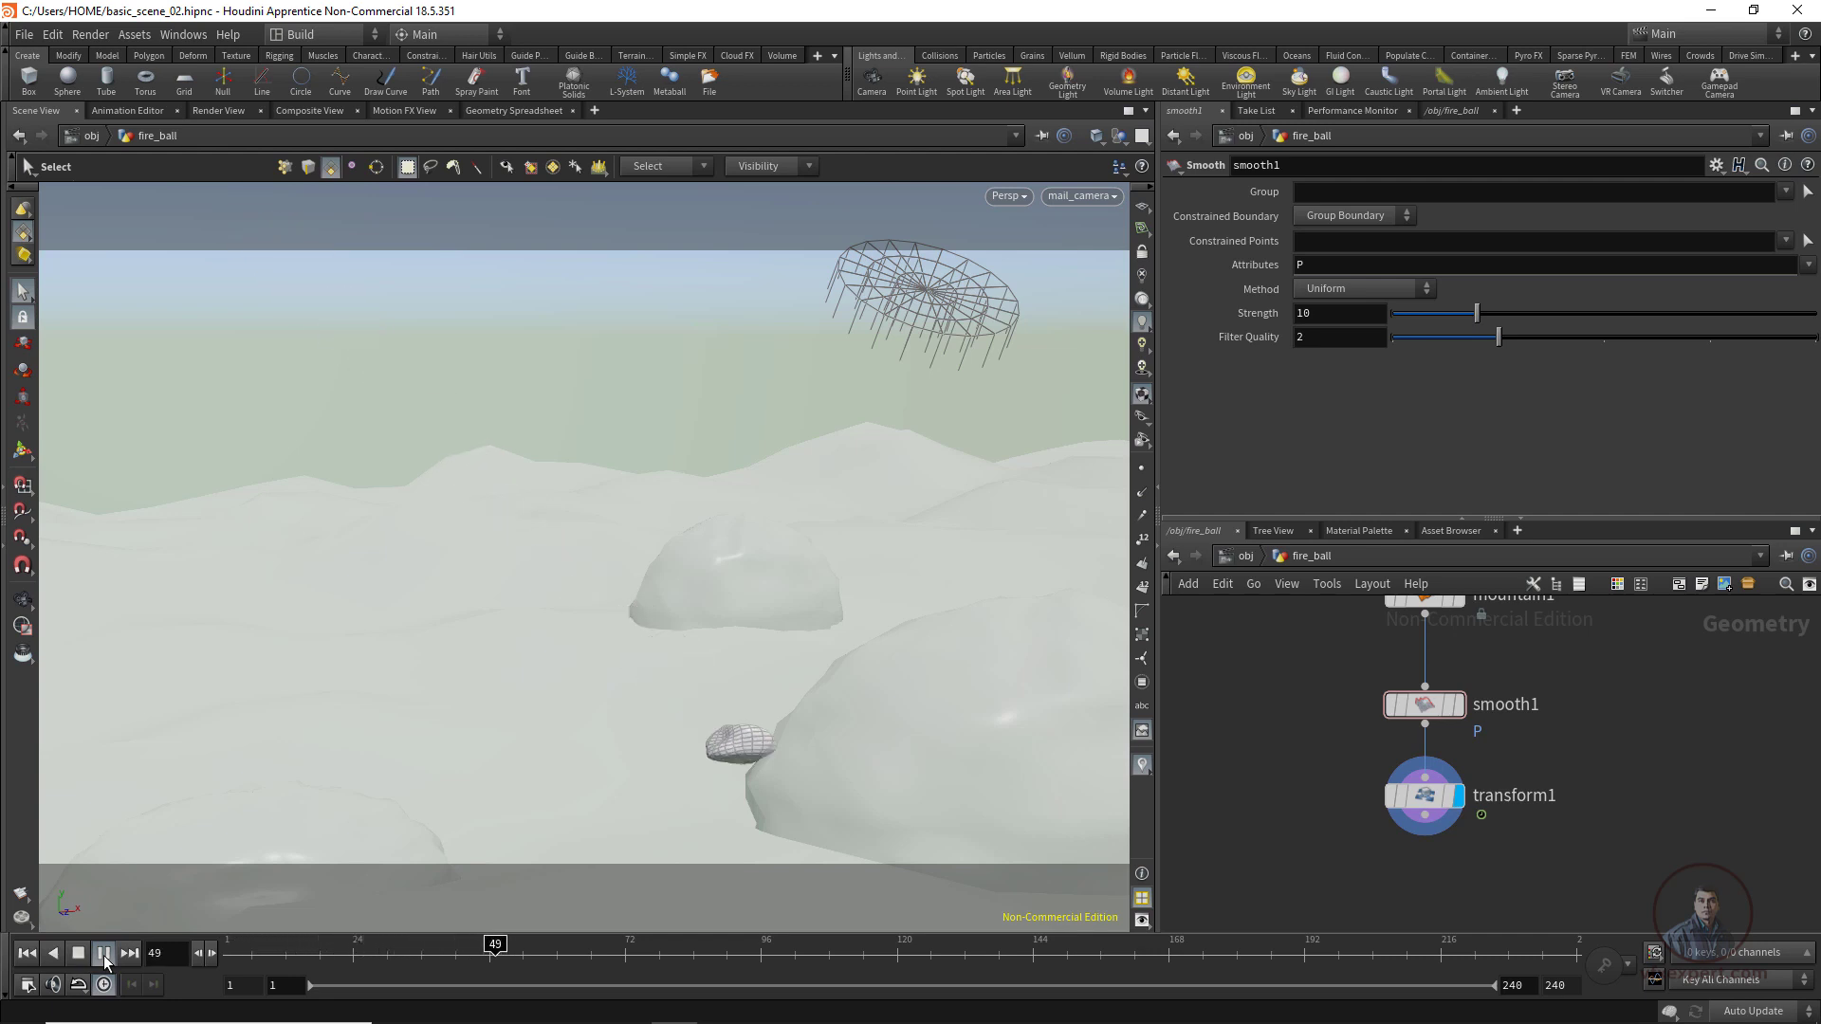
pyautogui.click(104, 954)
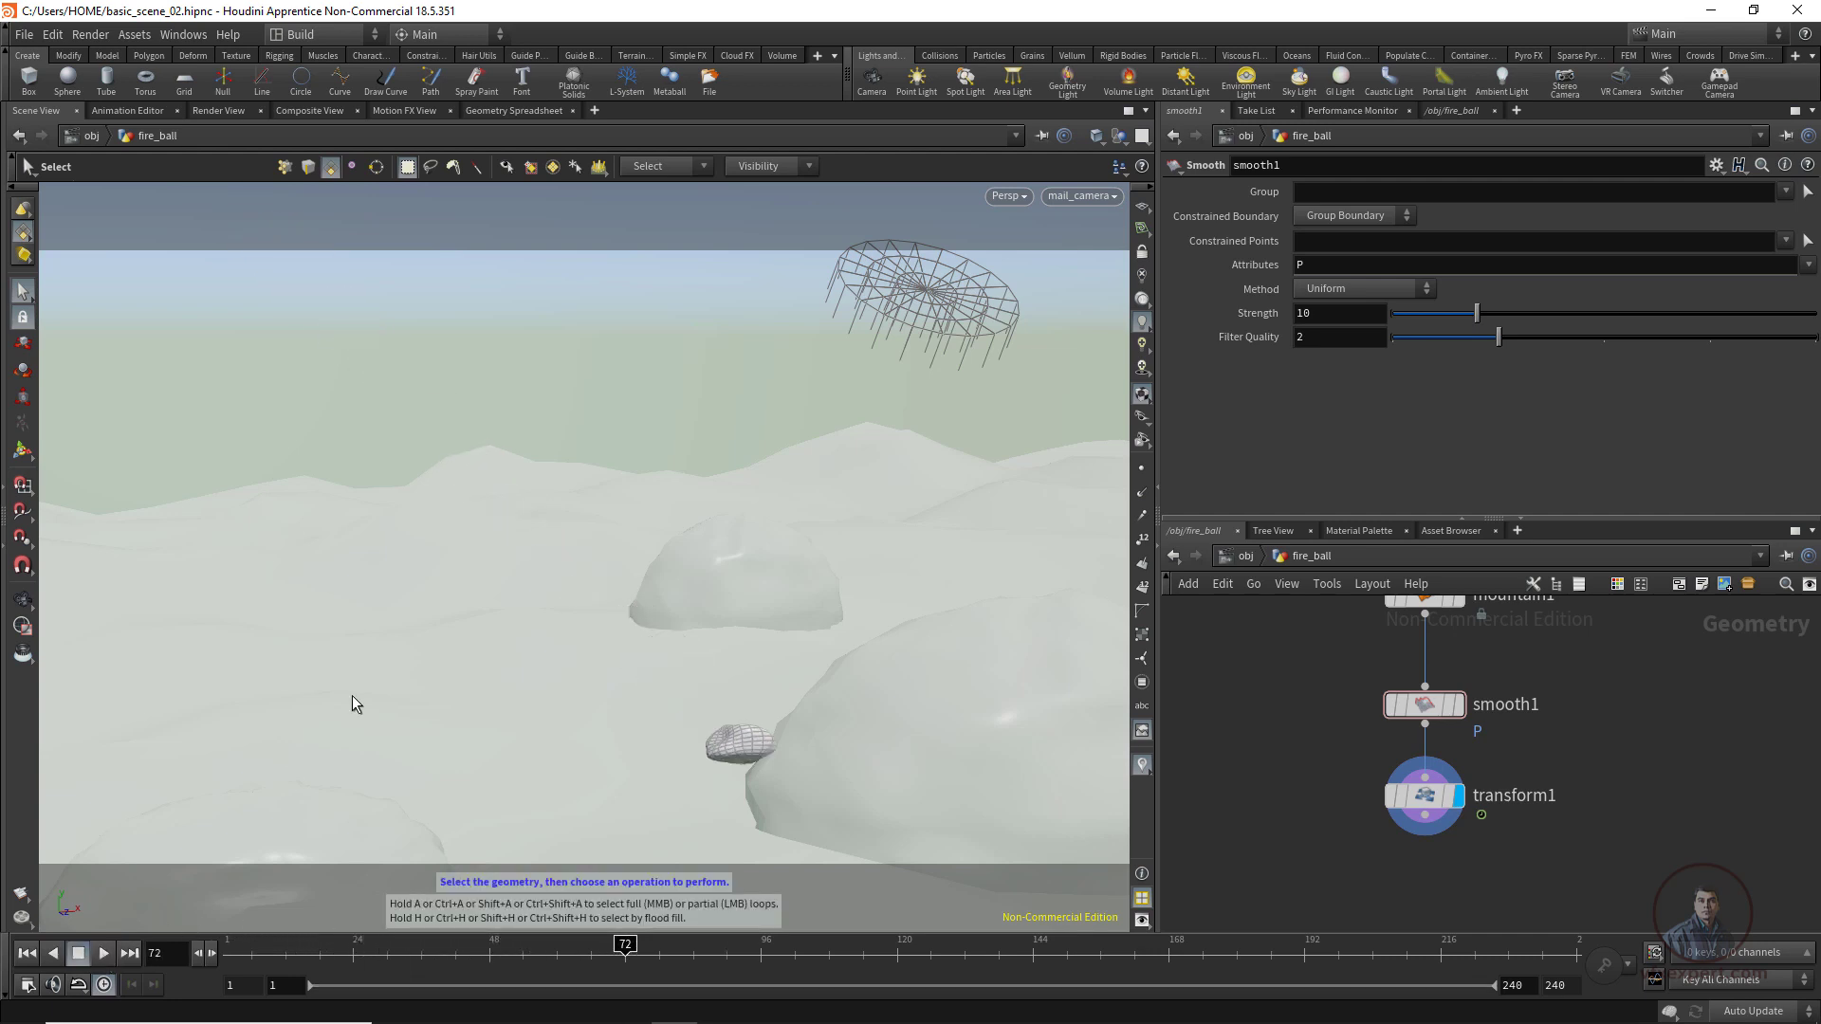
pyautogui.hotkey('ctrl', 's')
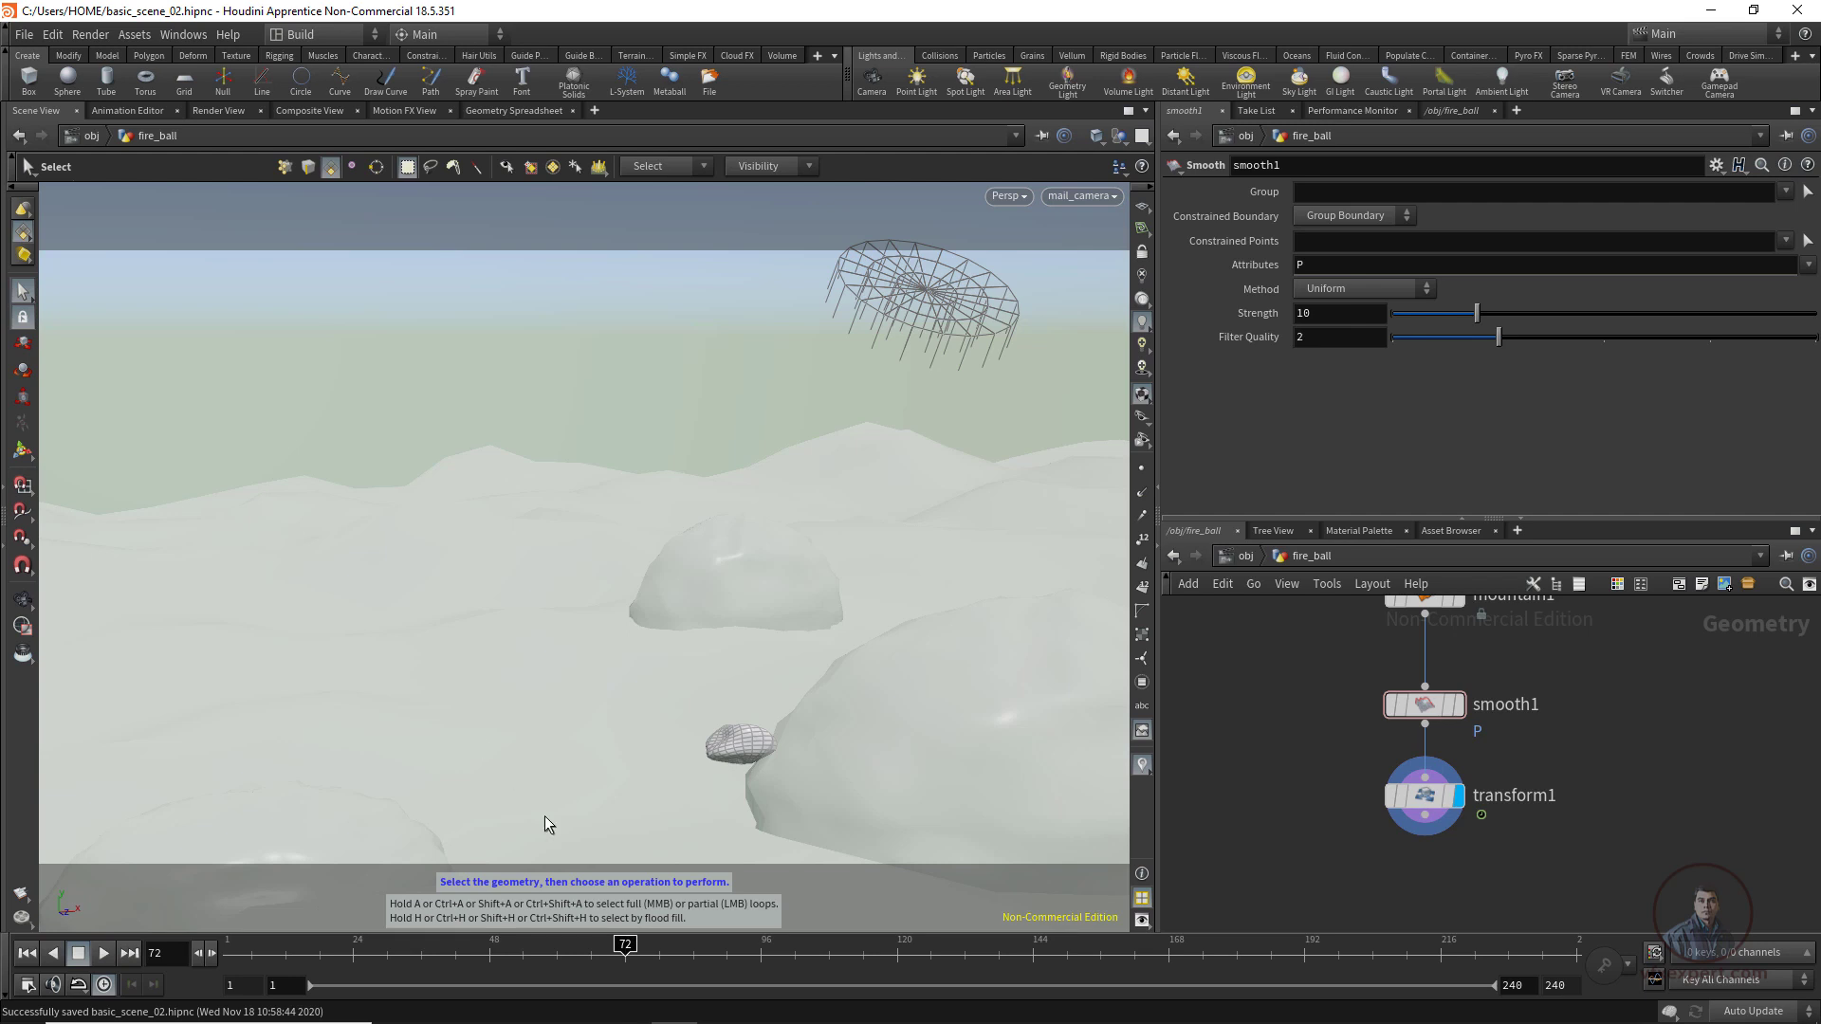
# At frame 1, lock mail_camera to the view and adjust its framing slightly so the foreground rocks sit a little higher.
pyautogui.moveTo(592, 950); pyautogui.dragTo(228, 950)
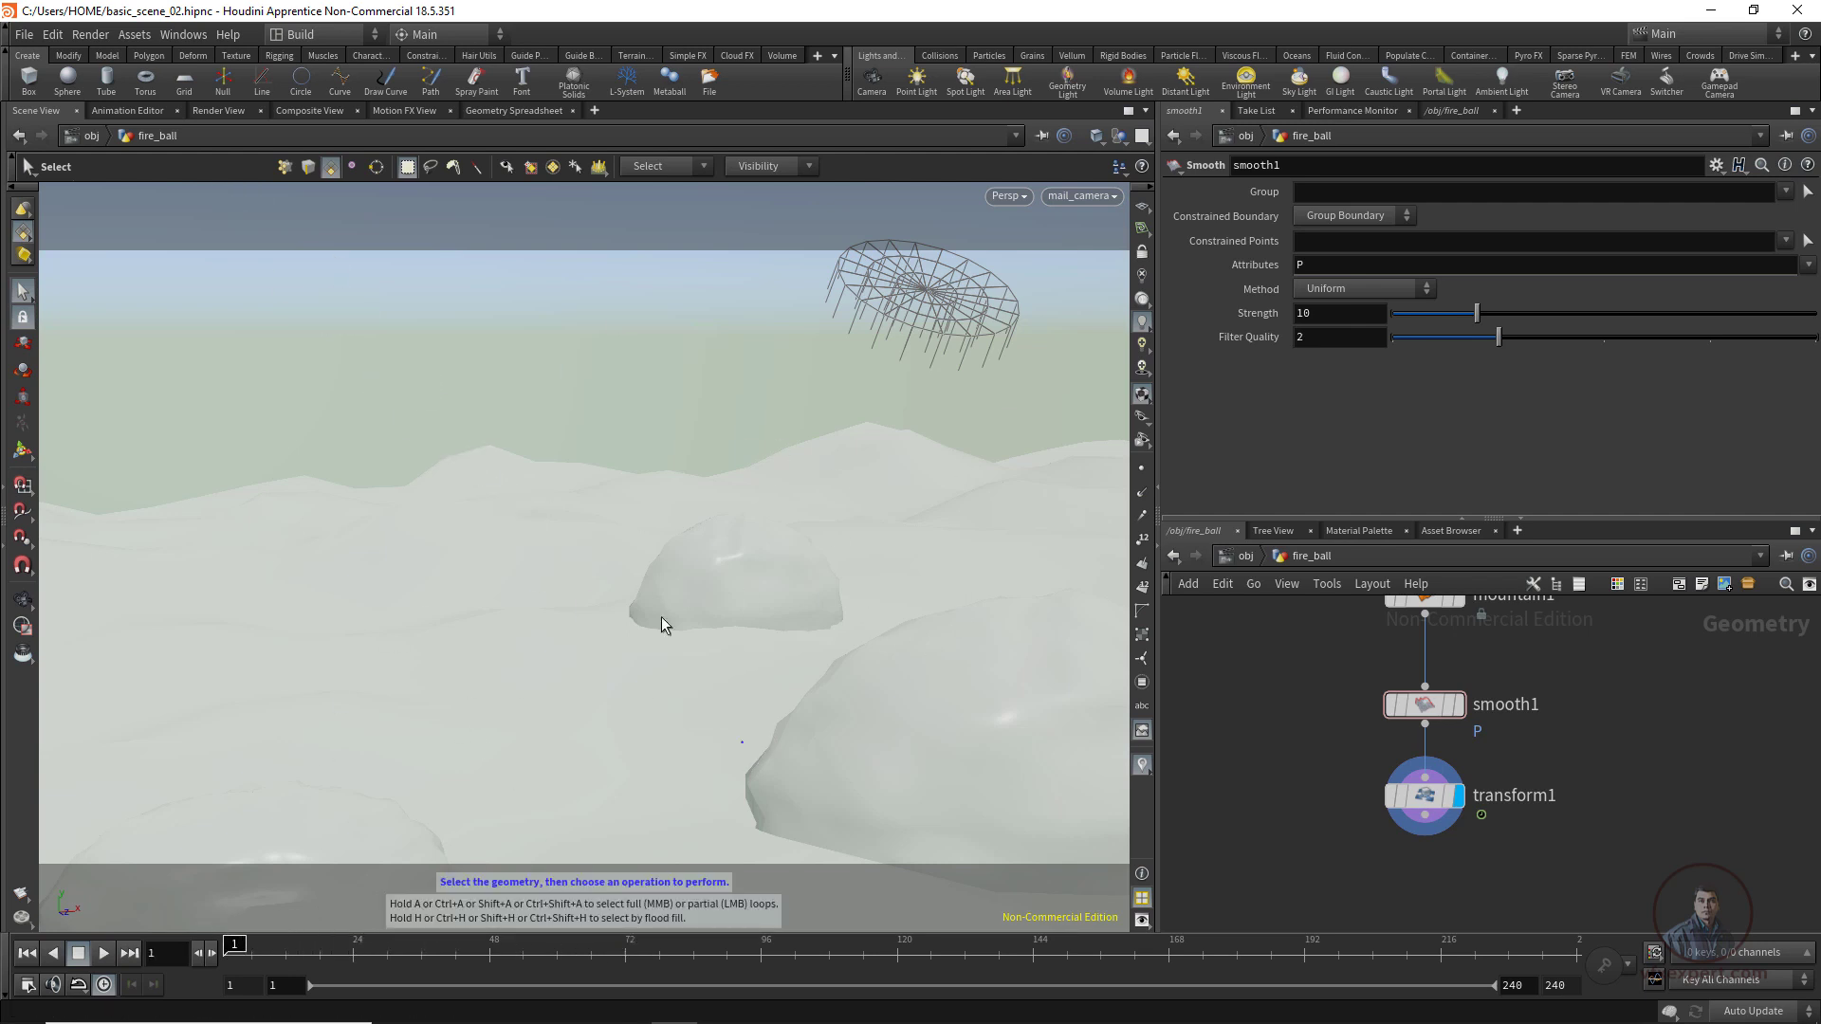
pyautogui.click(1089, 195)
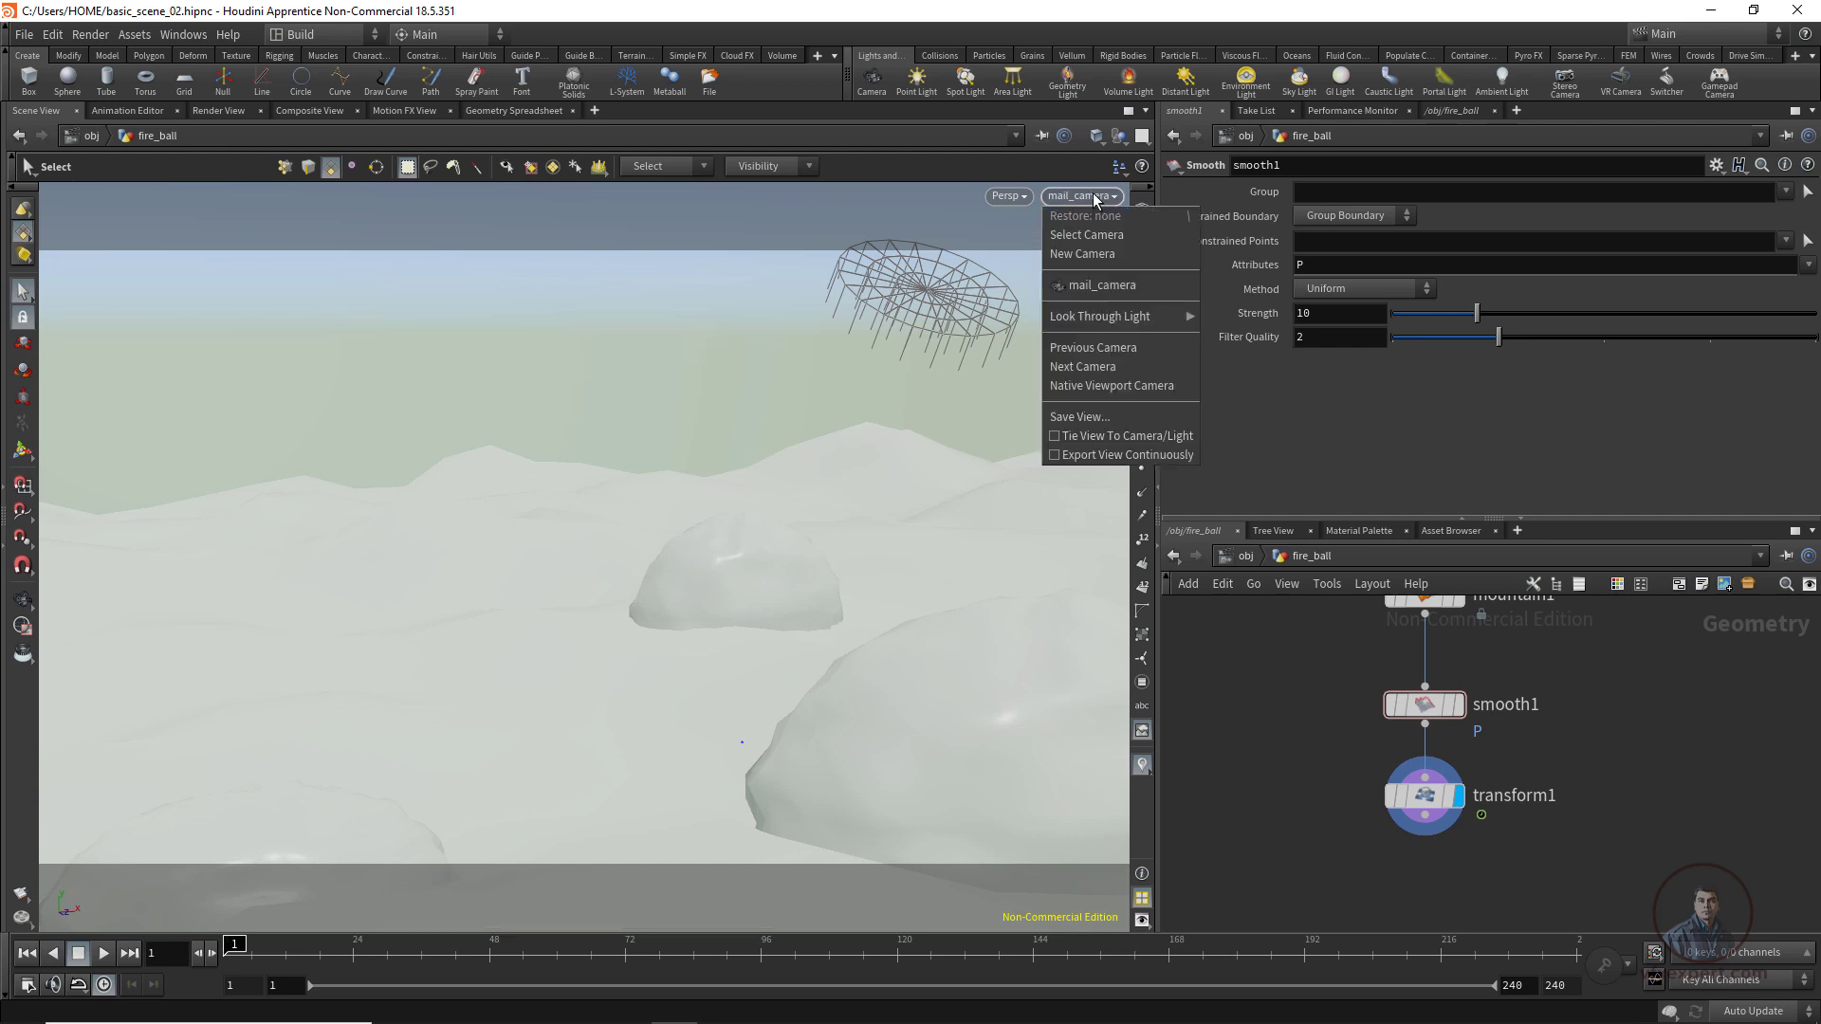
pyautogui.click(1080, 288)
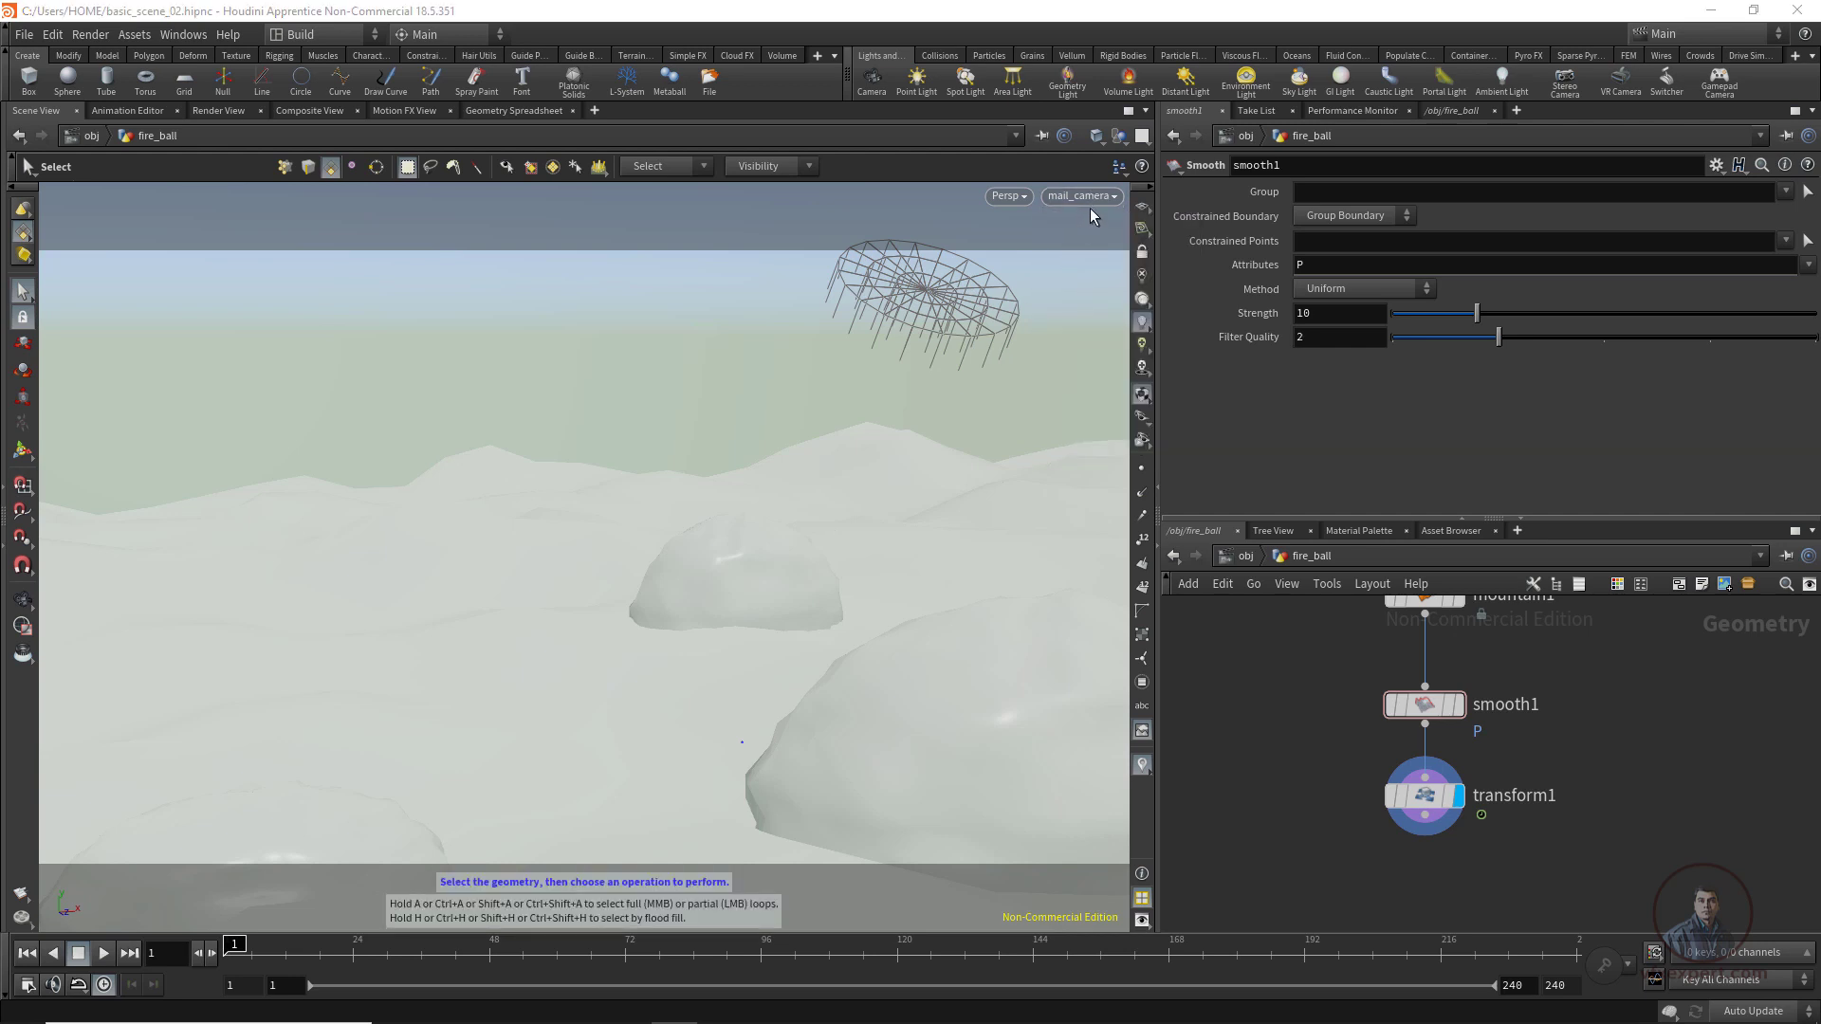
pyautogui.press('Escape')
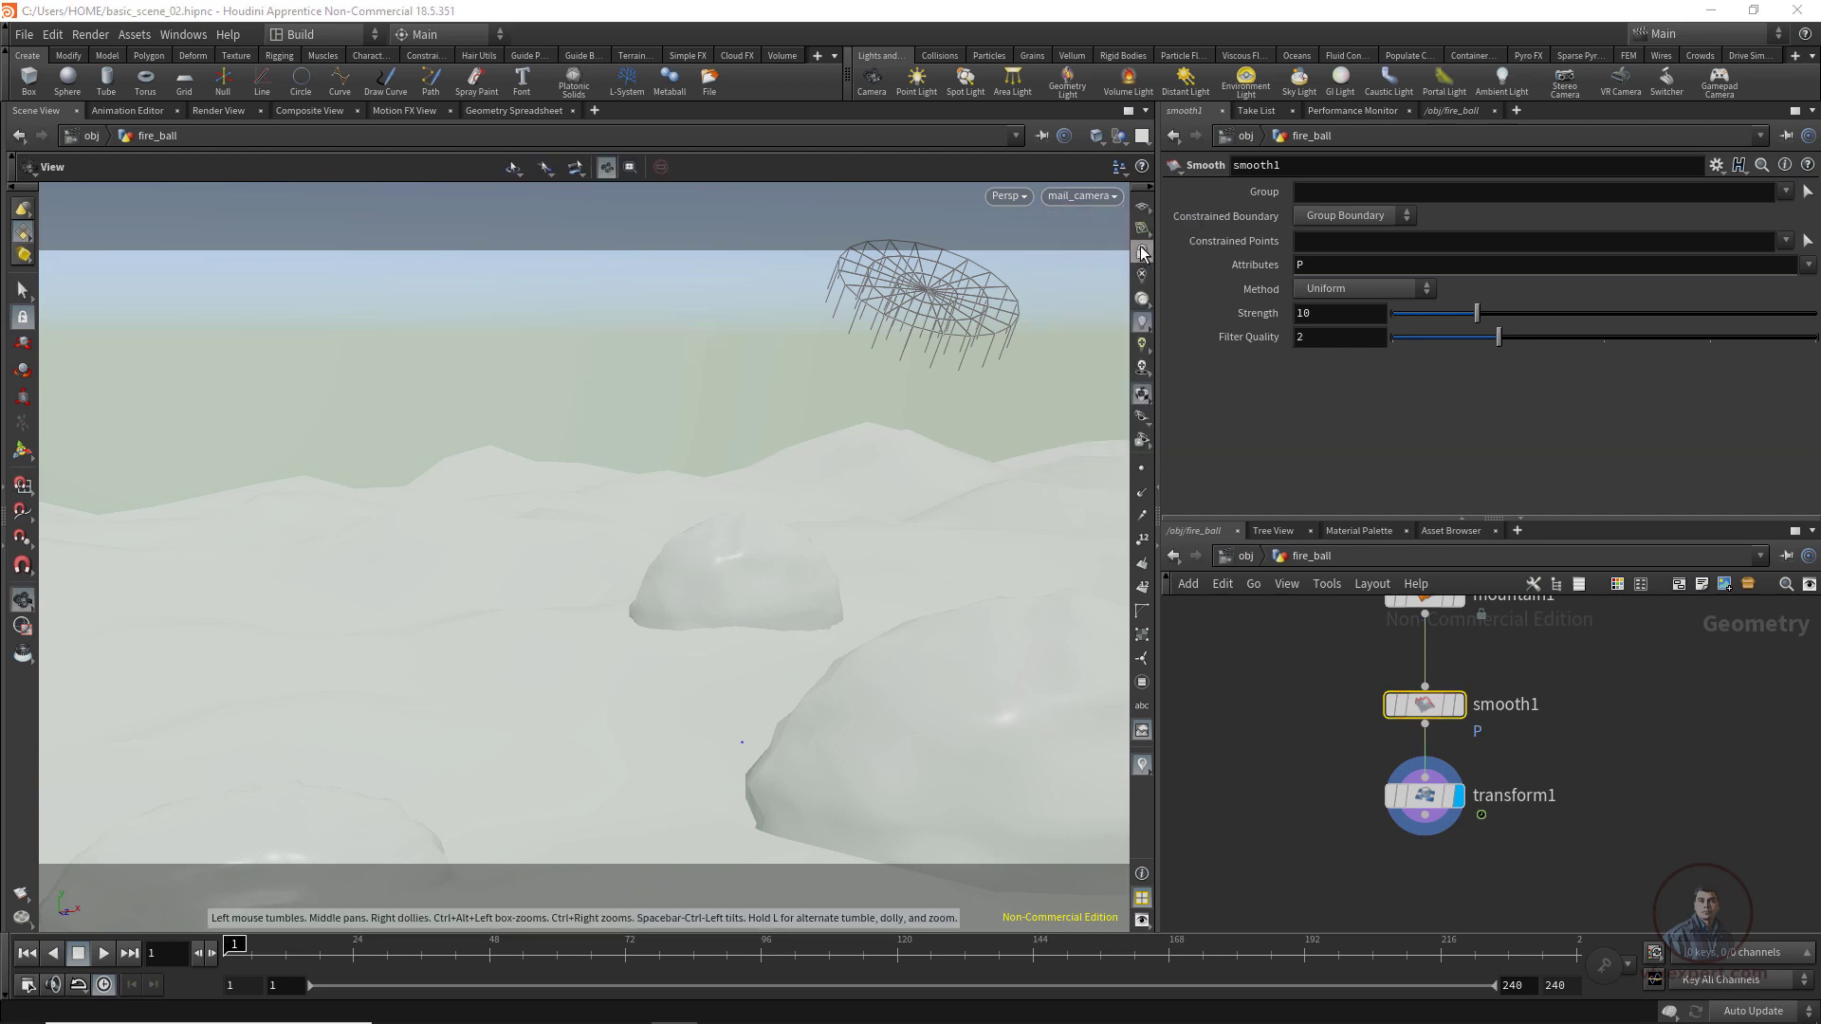
pyautogui.click(1144, 254)
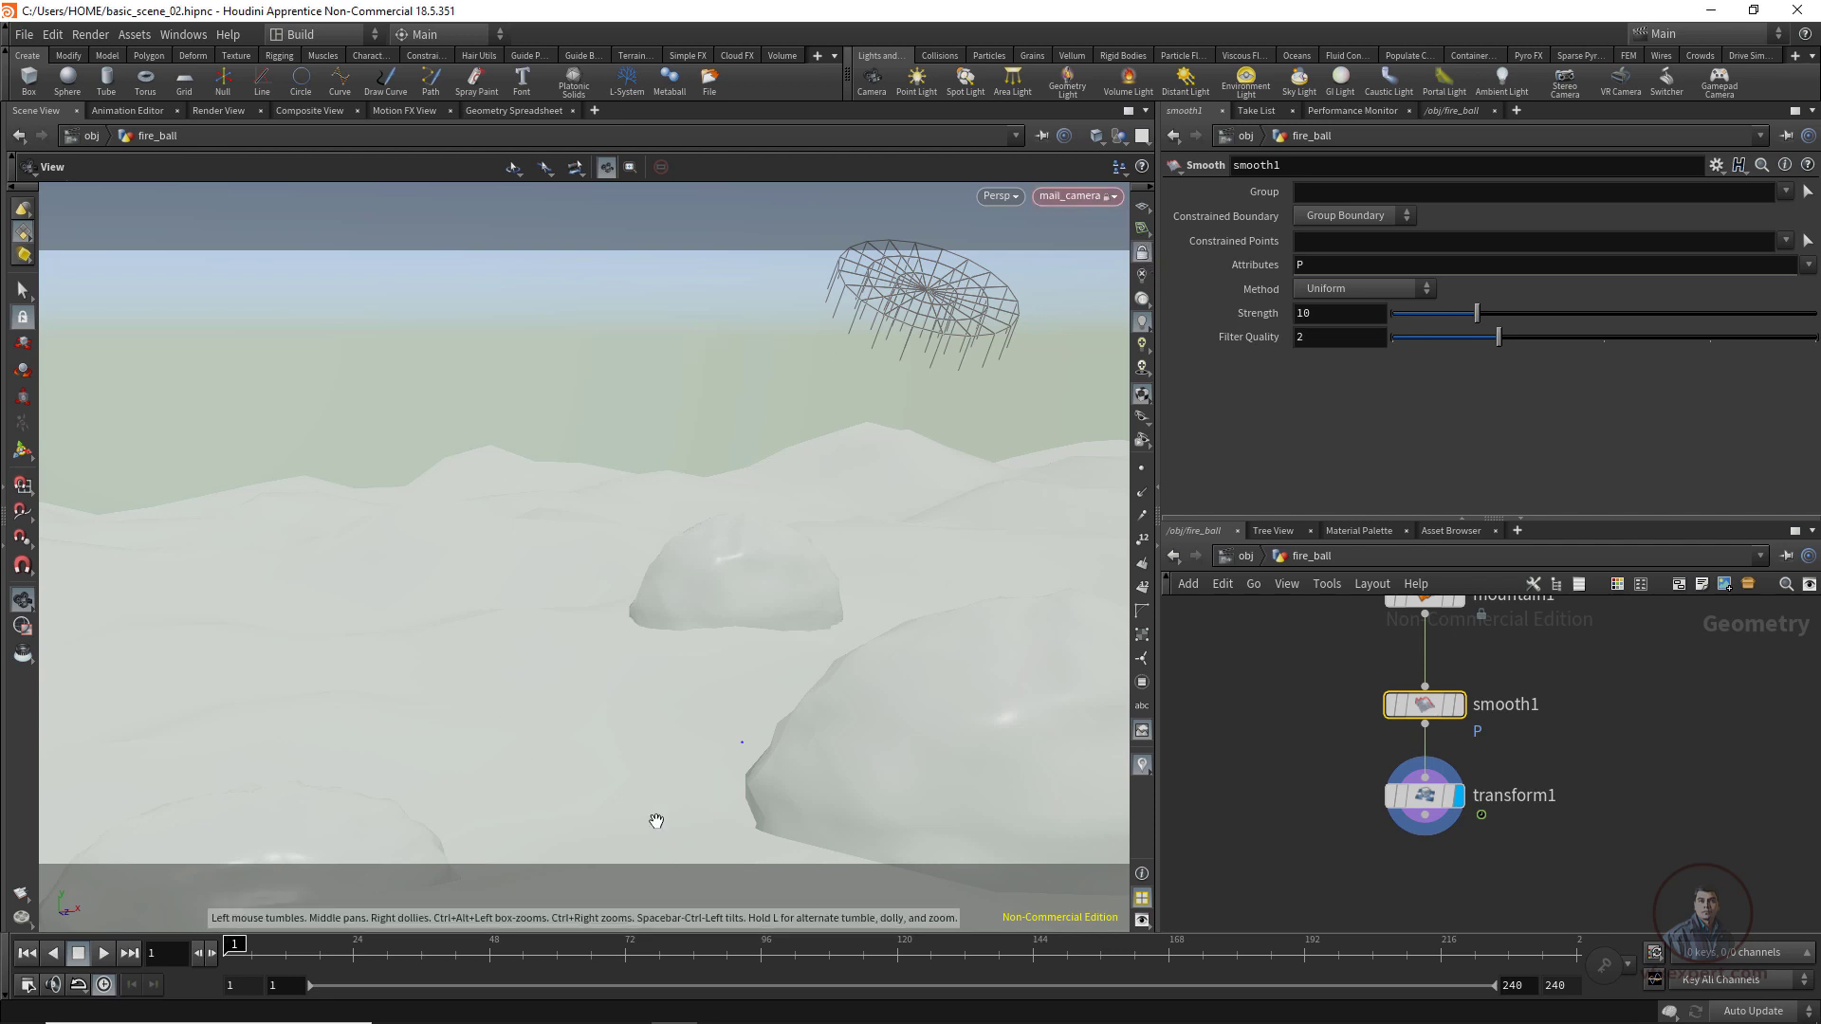
pyautogui.moveTo(739, 797); pyautogui.dragTo(742, 791)
pyautogui.moveTo(777, 737); pyautogui.dragTo(764, 784, button='middle')
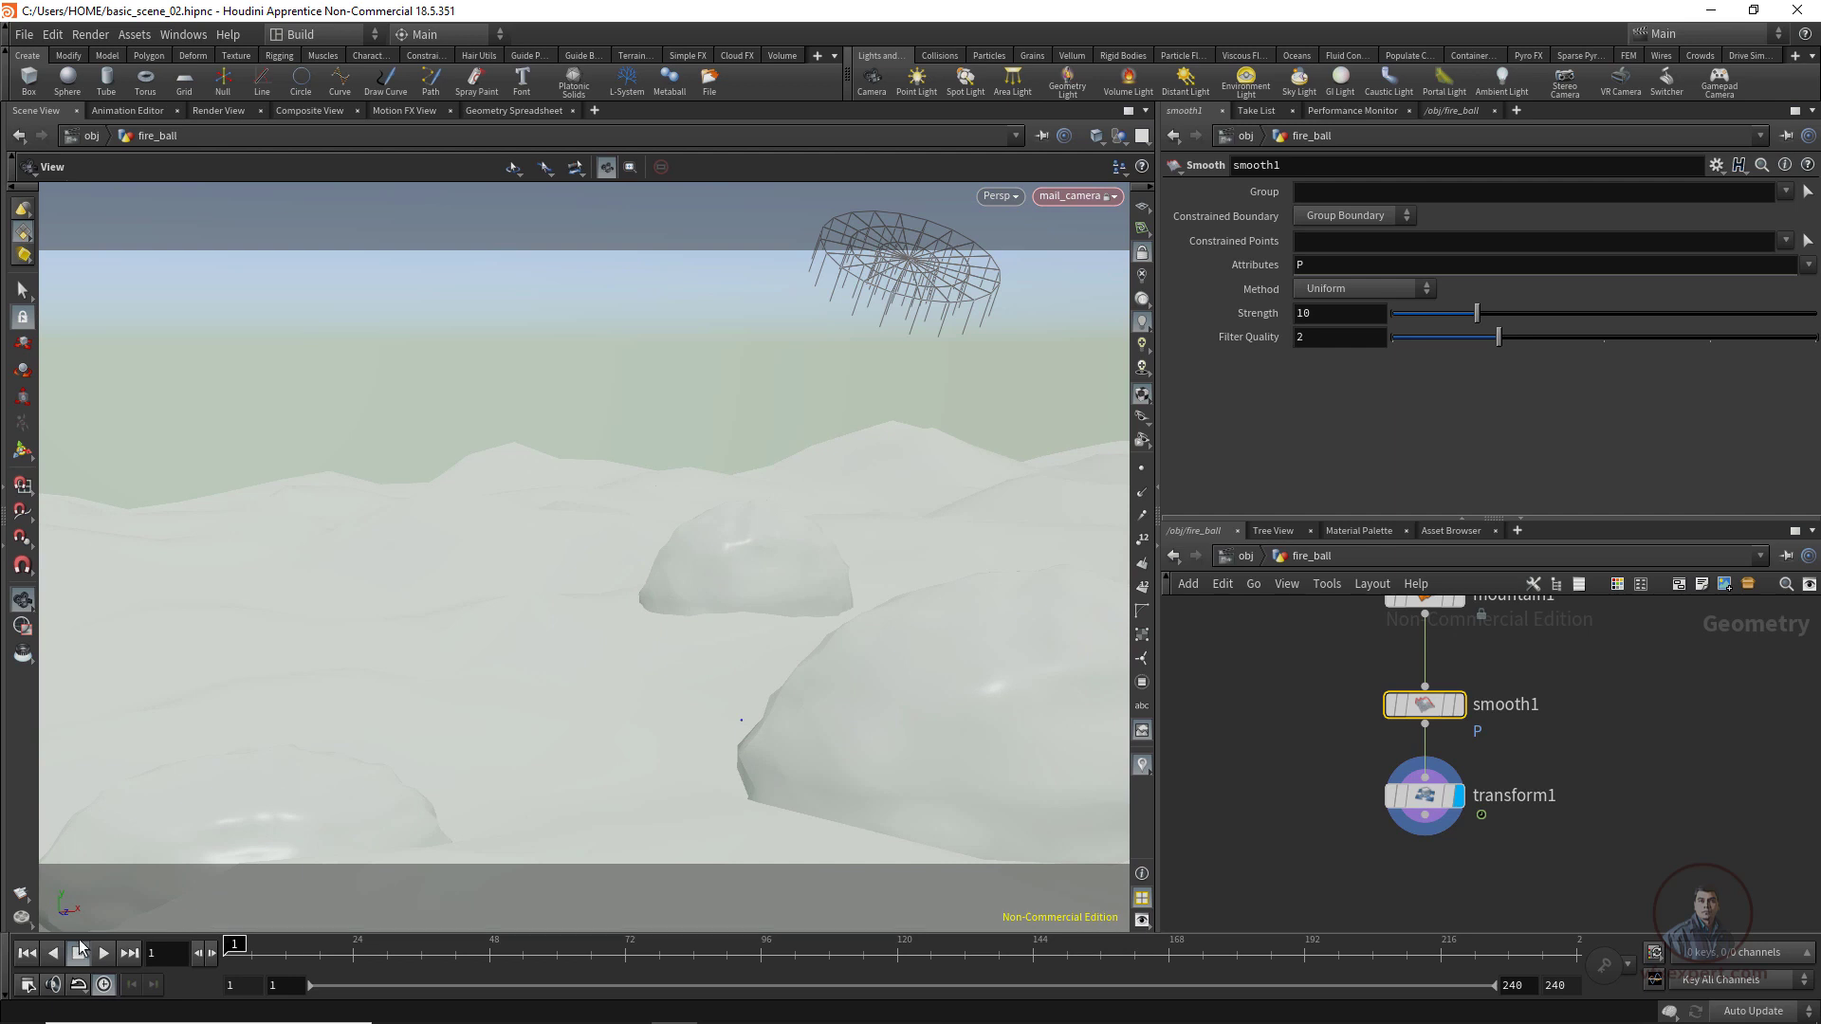
# Play the fire ball's fall from frame 1 through the reframed camera, stop it and return to frame 1.
pyautogui.click(105, 953)
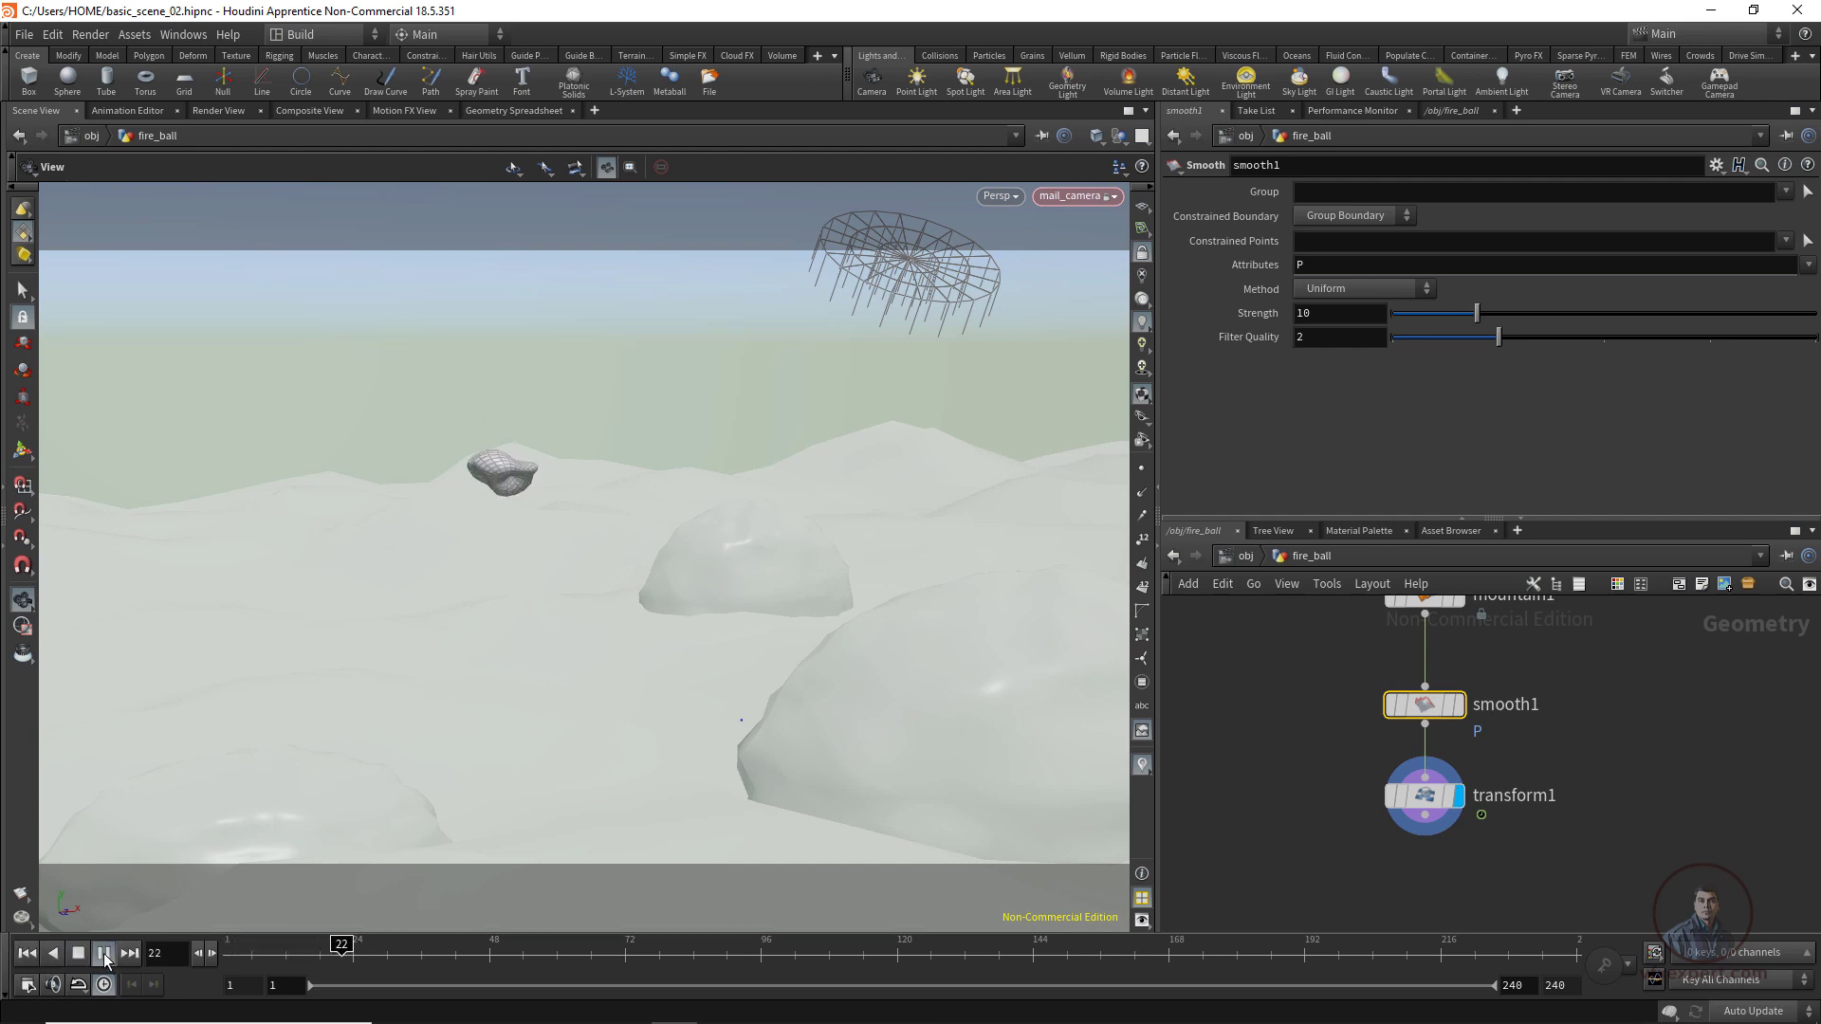
pyautogui.click(112, 953)
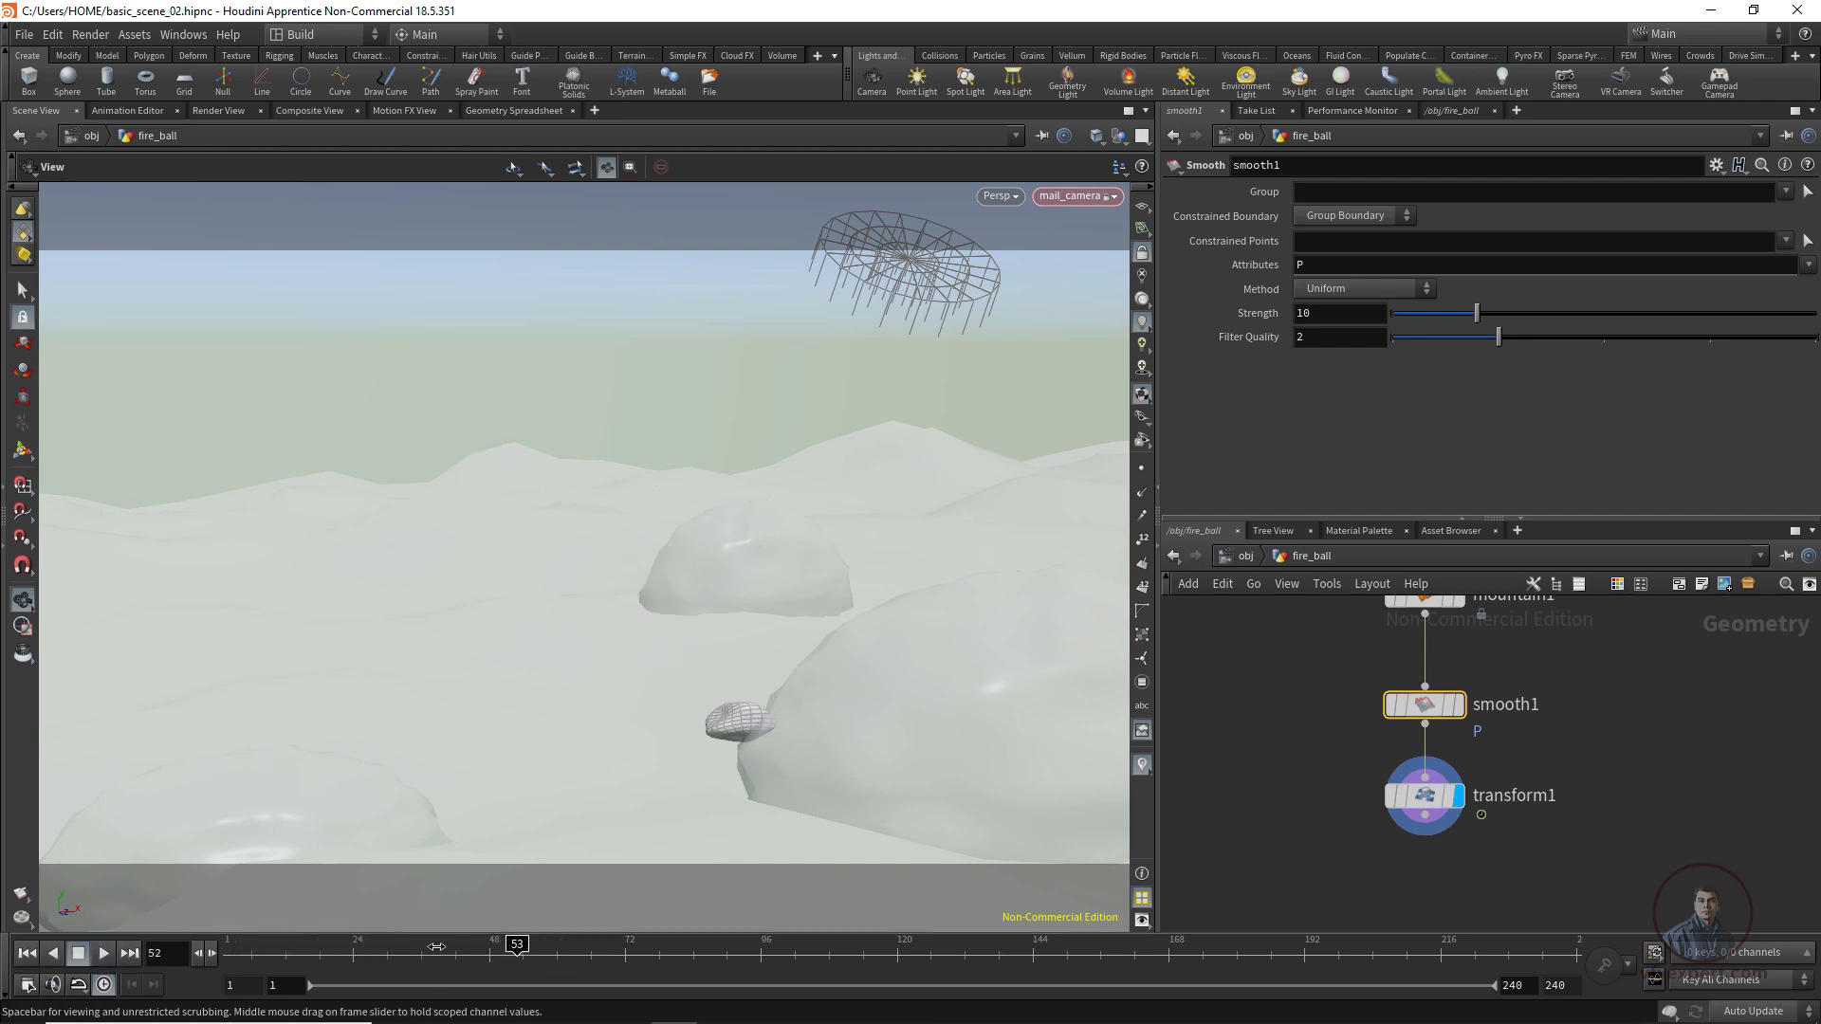
pyautogui.moveTo(436, 946); pyautogui.dragTo(227, 946)
# At frame 1, set transform1's Translate X to -10.9692 and play the fall to check the changed starting position.
pyautogui.moveTo(1314, 885); pyautogui.dragTo(1551, 786)
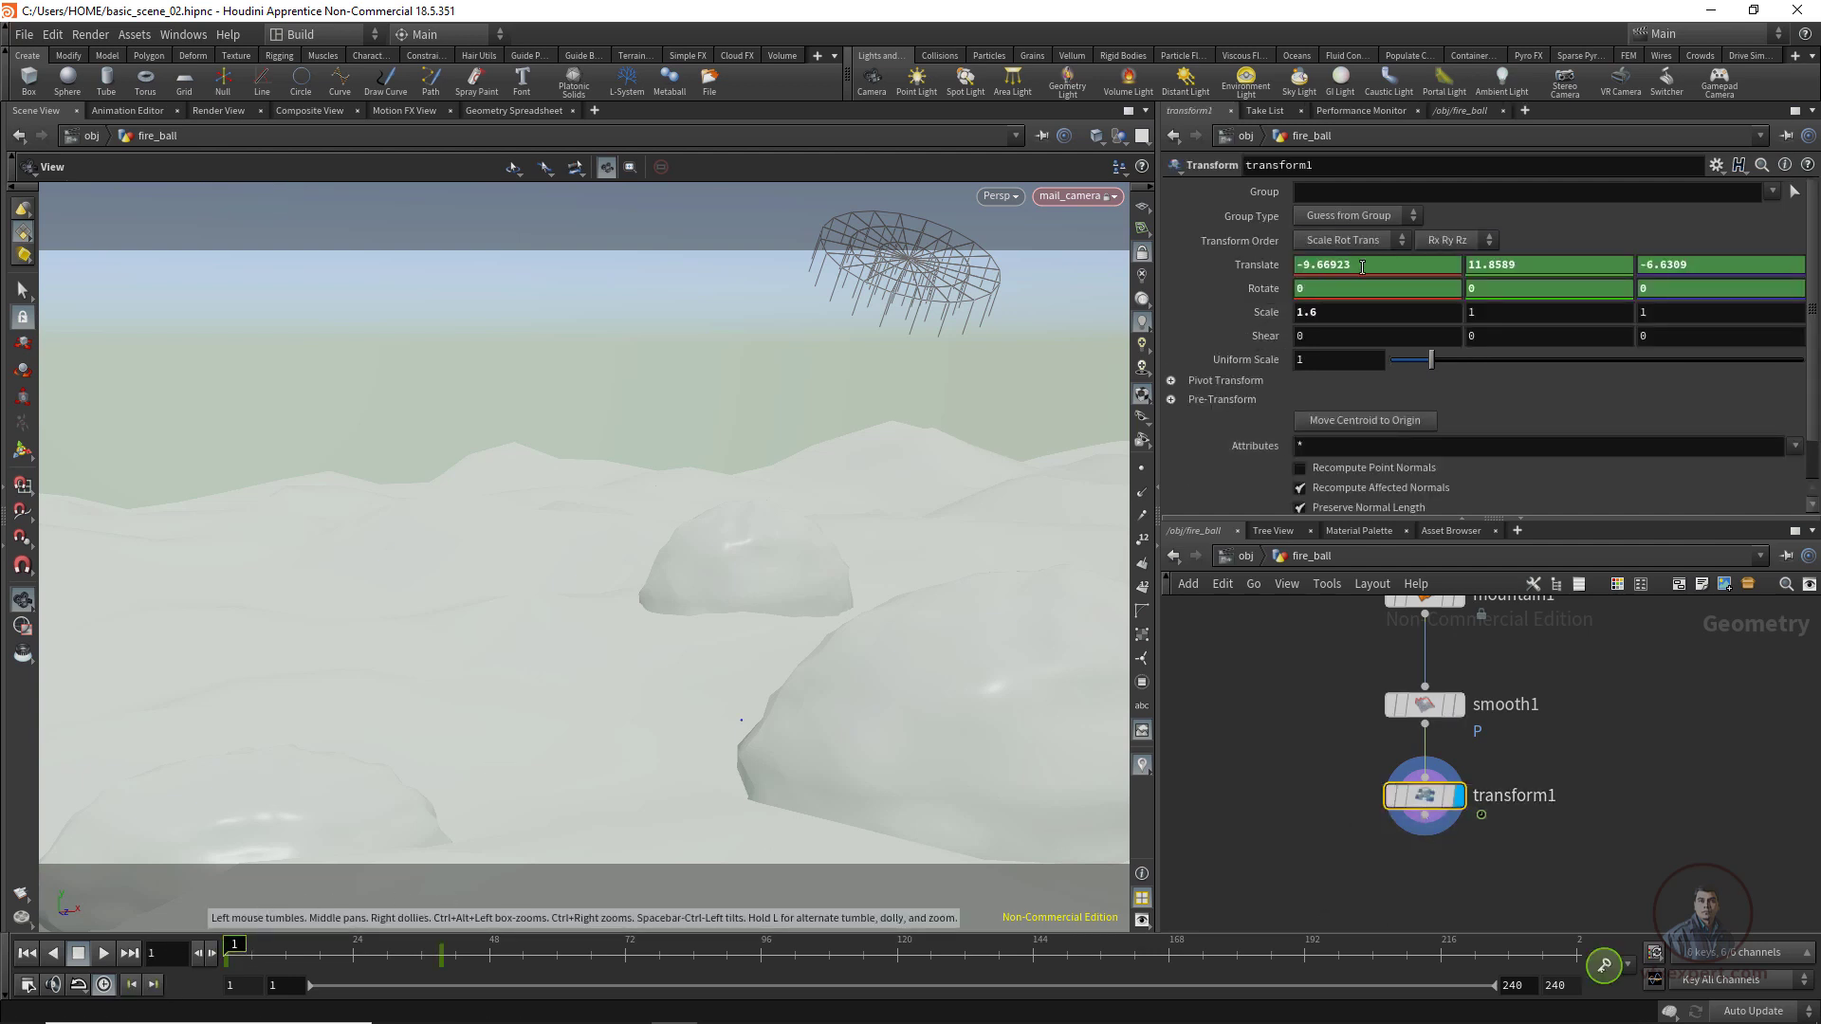
pyautogui.moveTo(1355, 266); pyautogui.dragTo(1231, 272, button='middle')
pyautogui.click(100, 953)
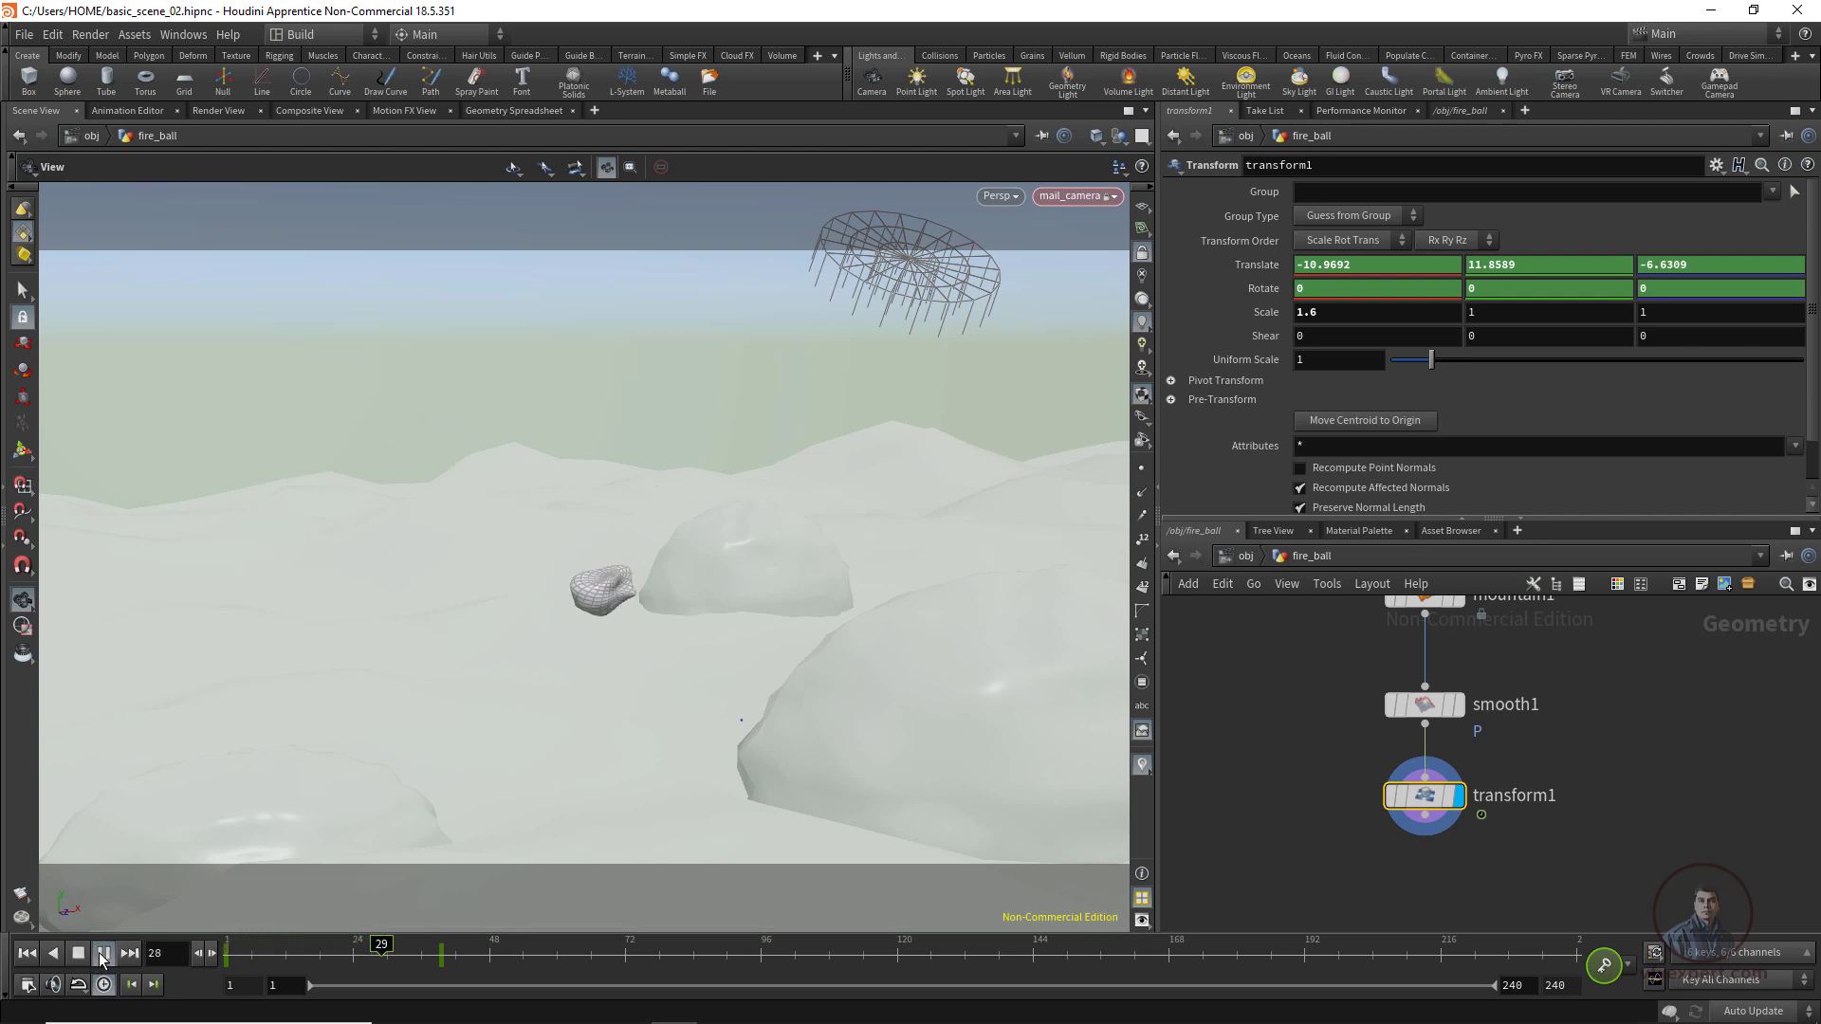
pyautogui.click(100, 953)
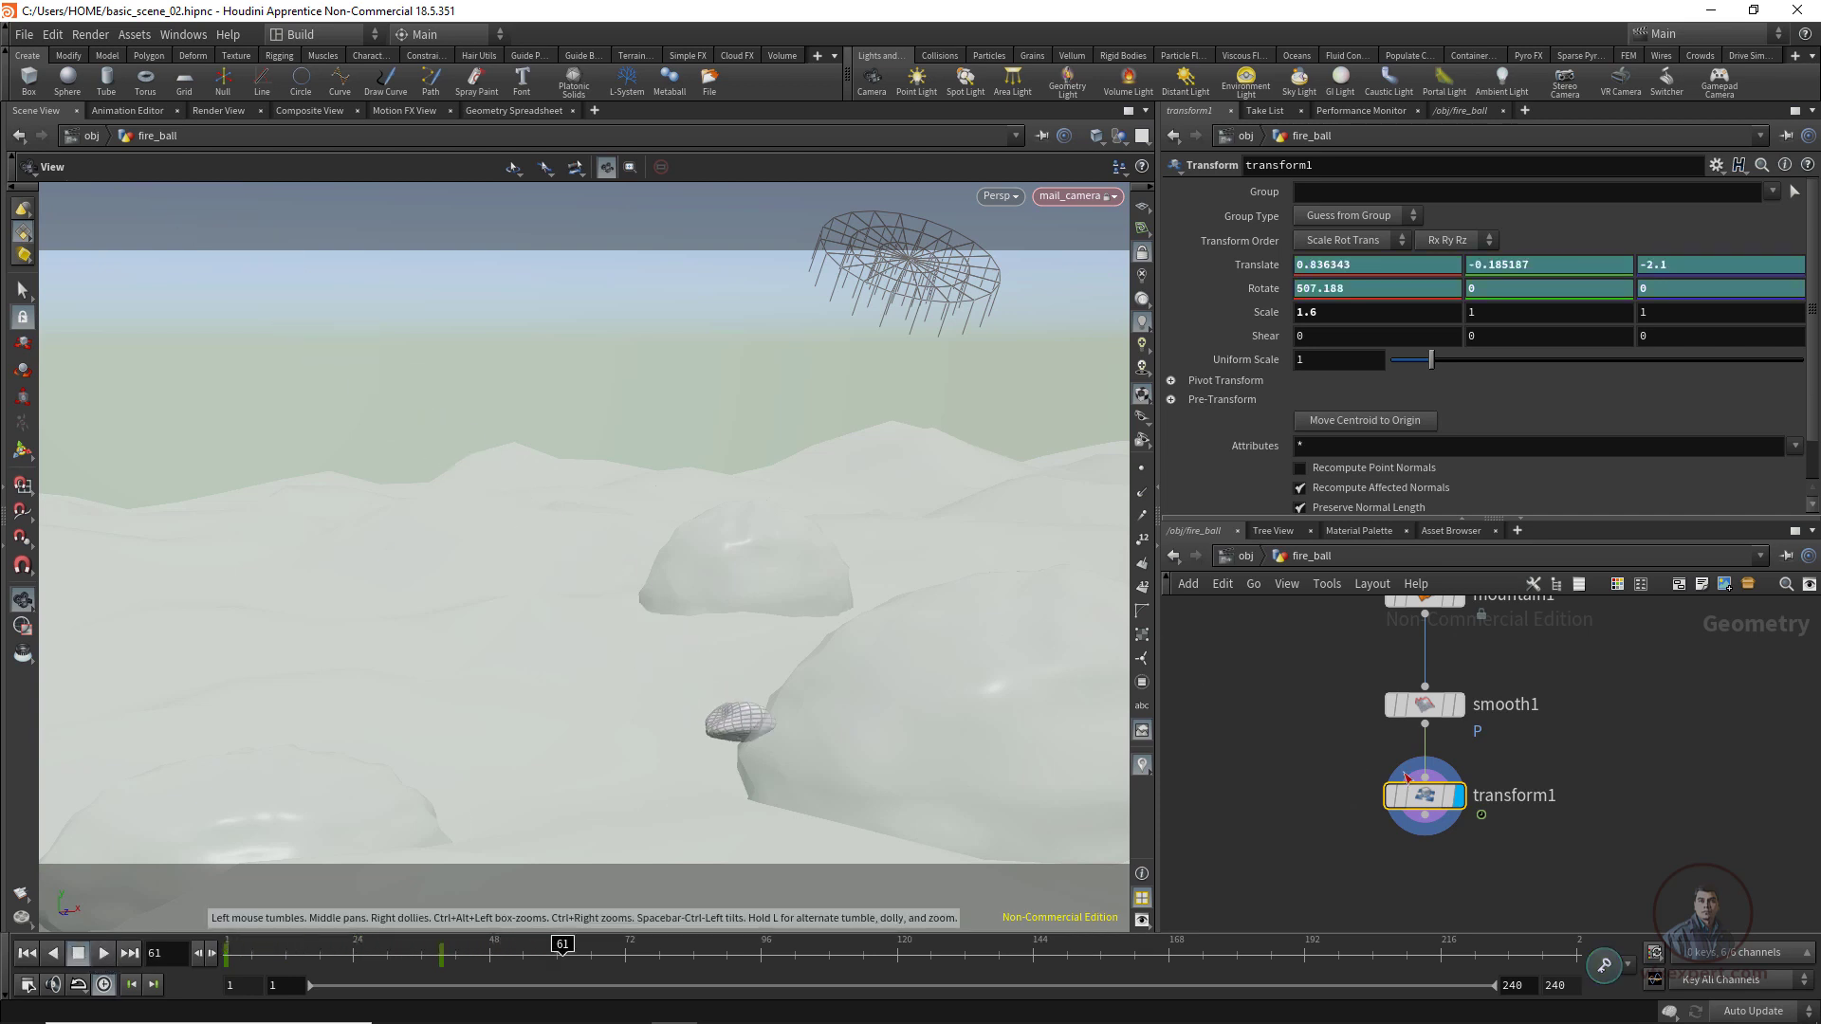
# Deselect transform1, save the scene file and go back up to the object level.
pyautogui.click(1632, 751)
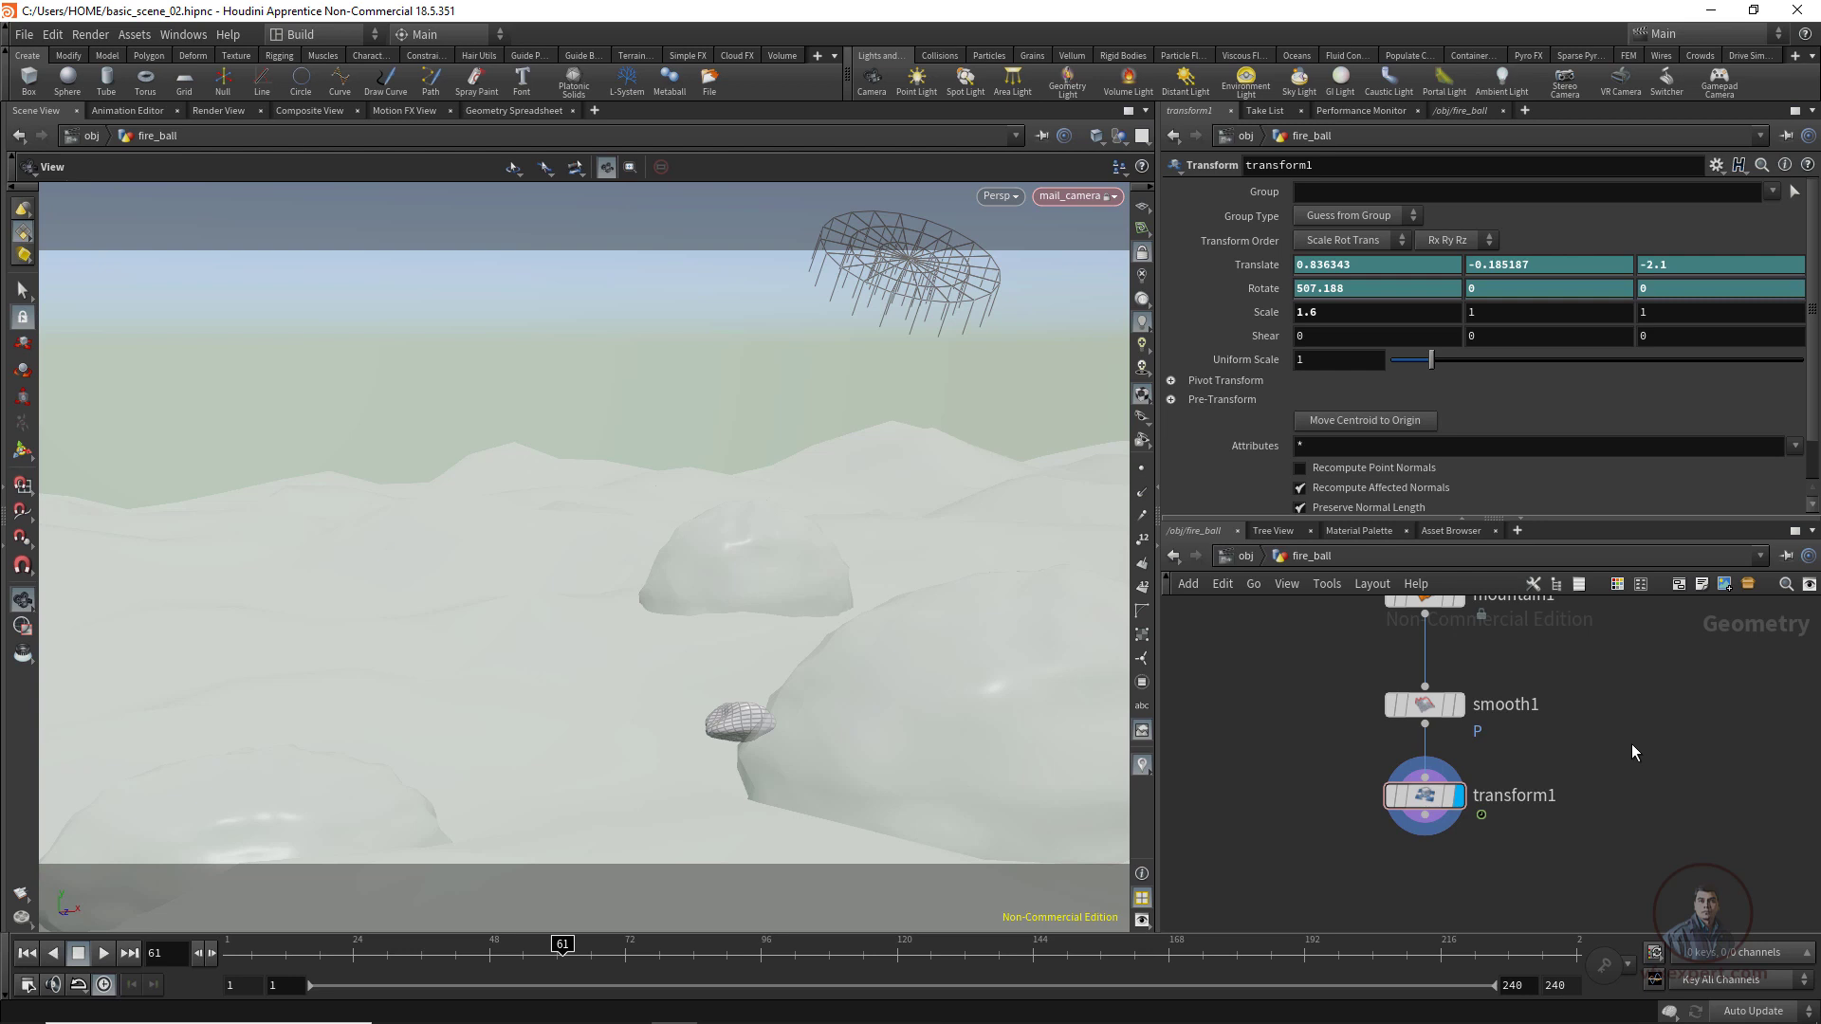
pyautogui.hotkey('ctrl', 's')
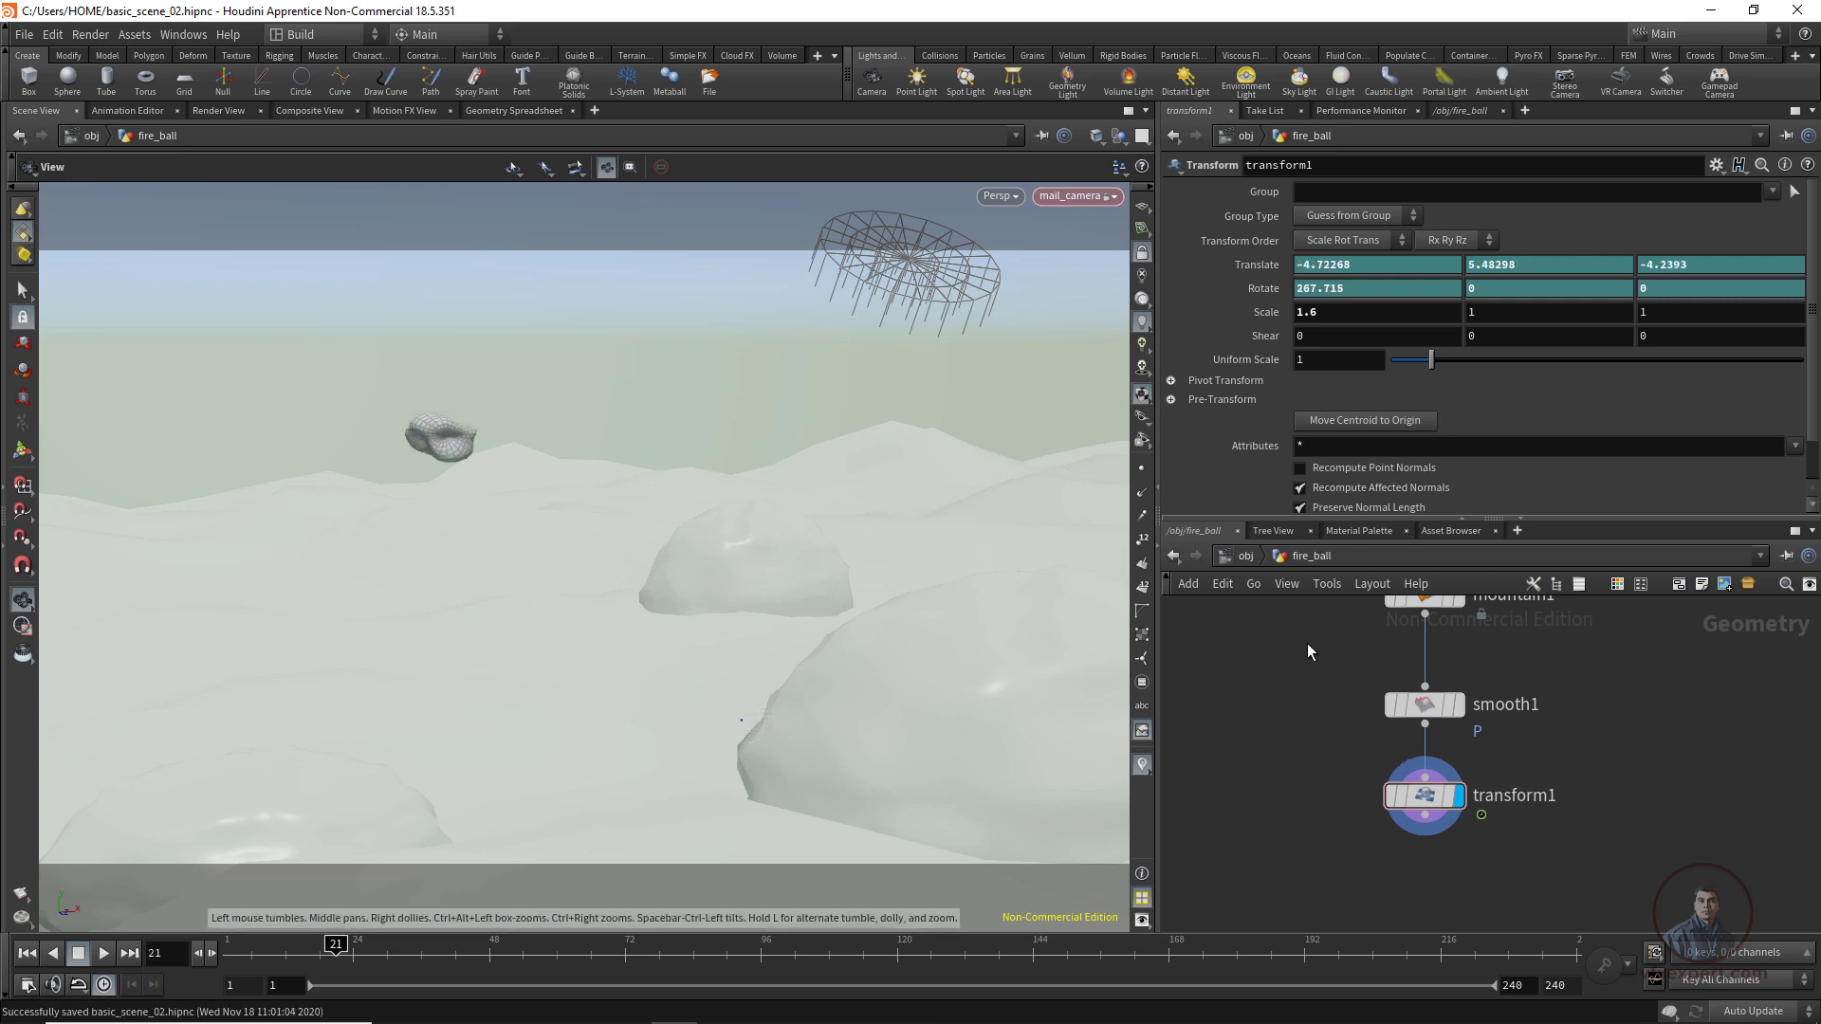
pyautogui.click(1245, 558)
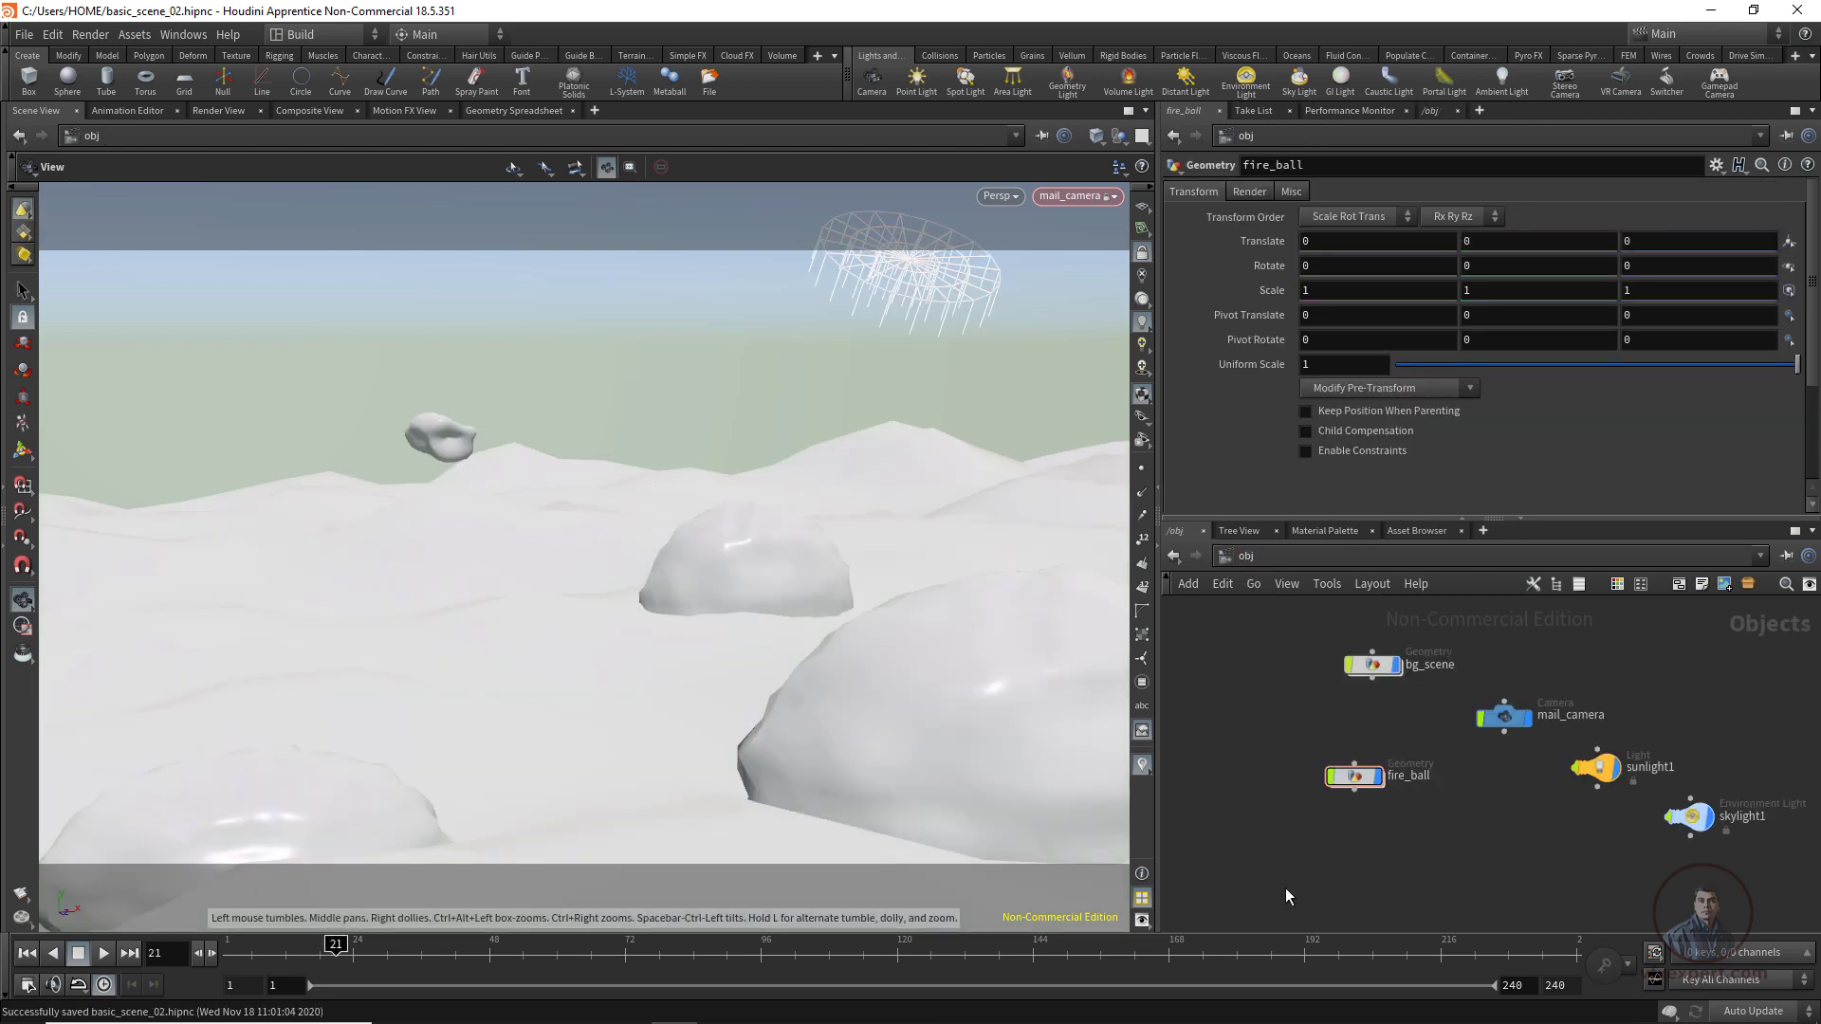